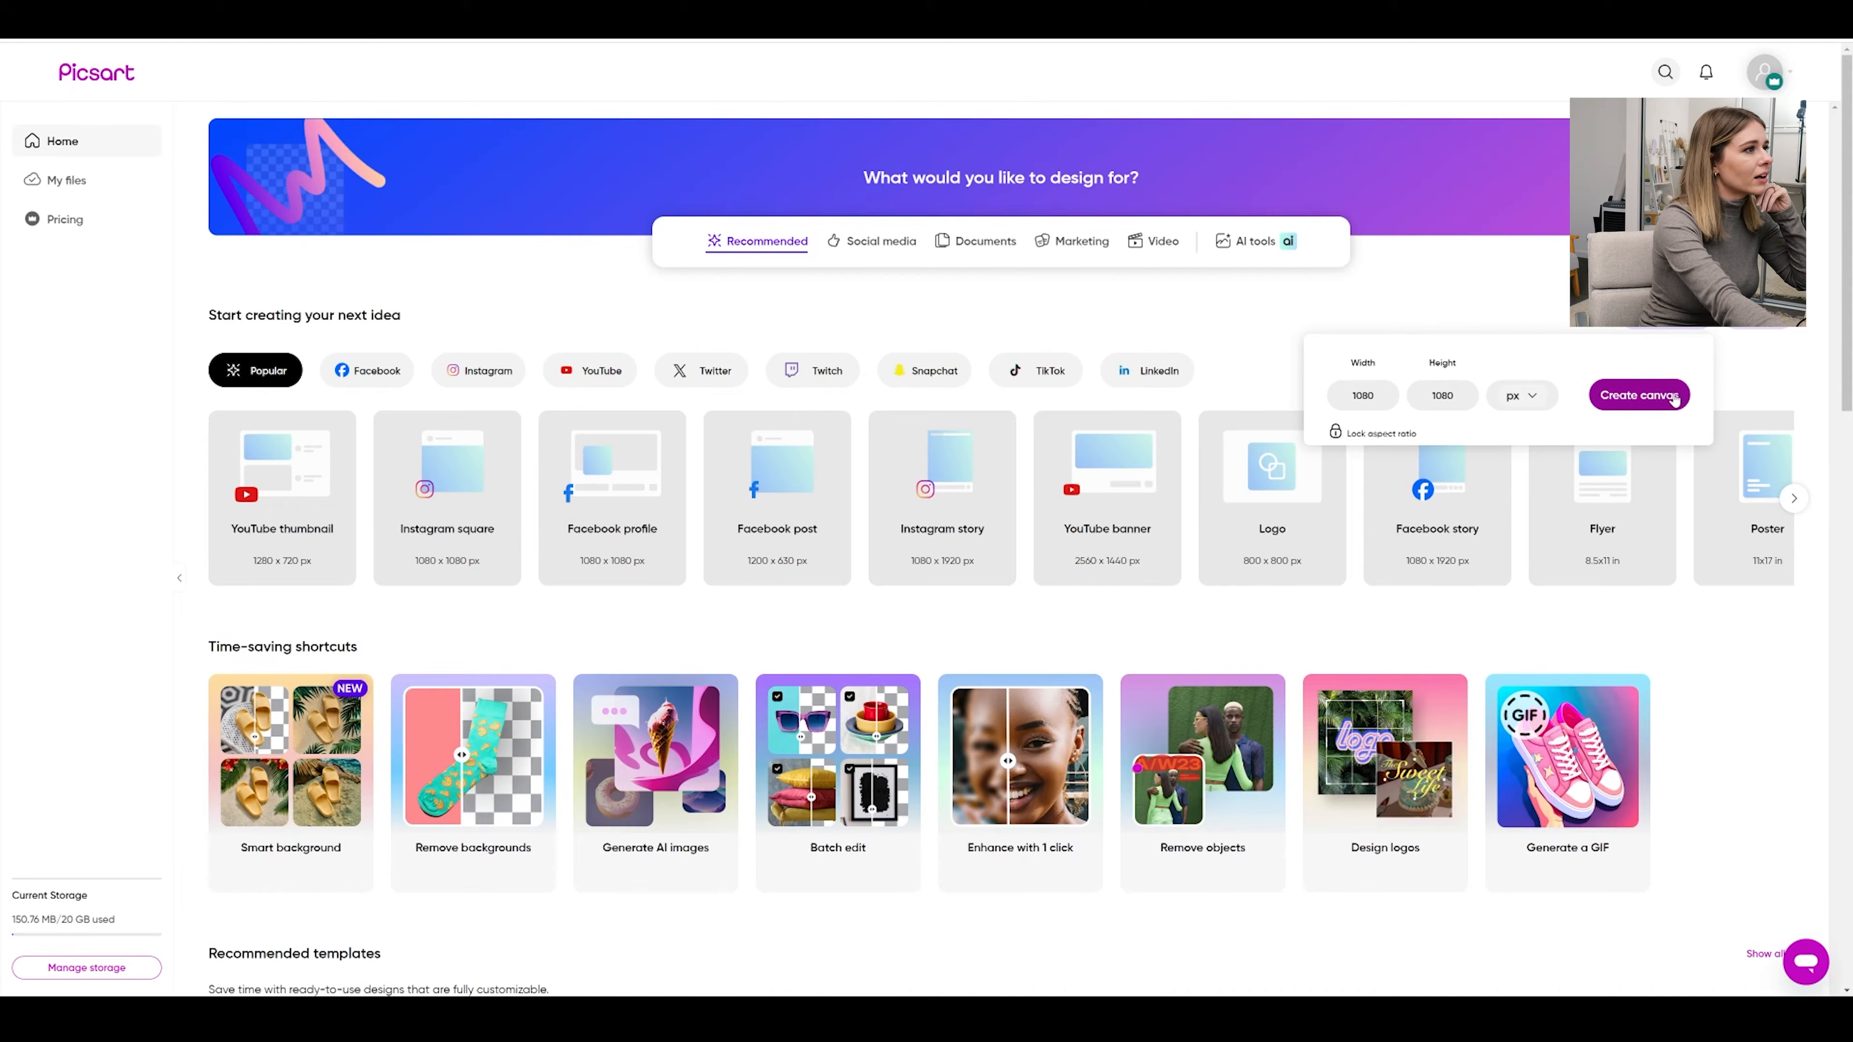
# Create a blank canvas and resize it to the Media Kit preset, 2550 × 3330 px
pyautogui.click(1641, 395)
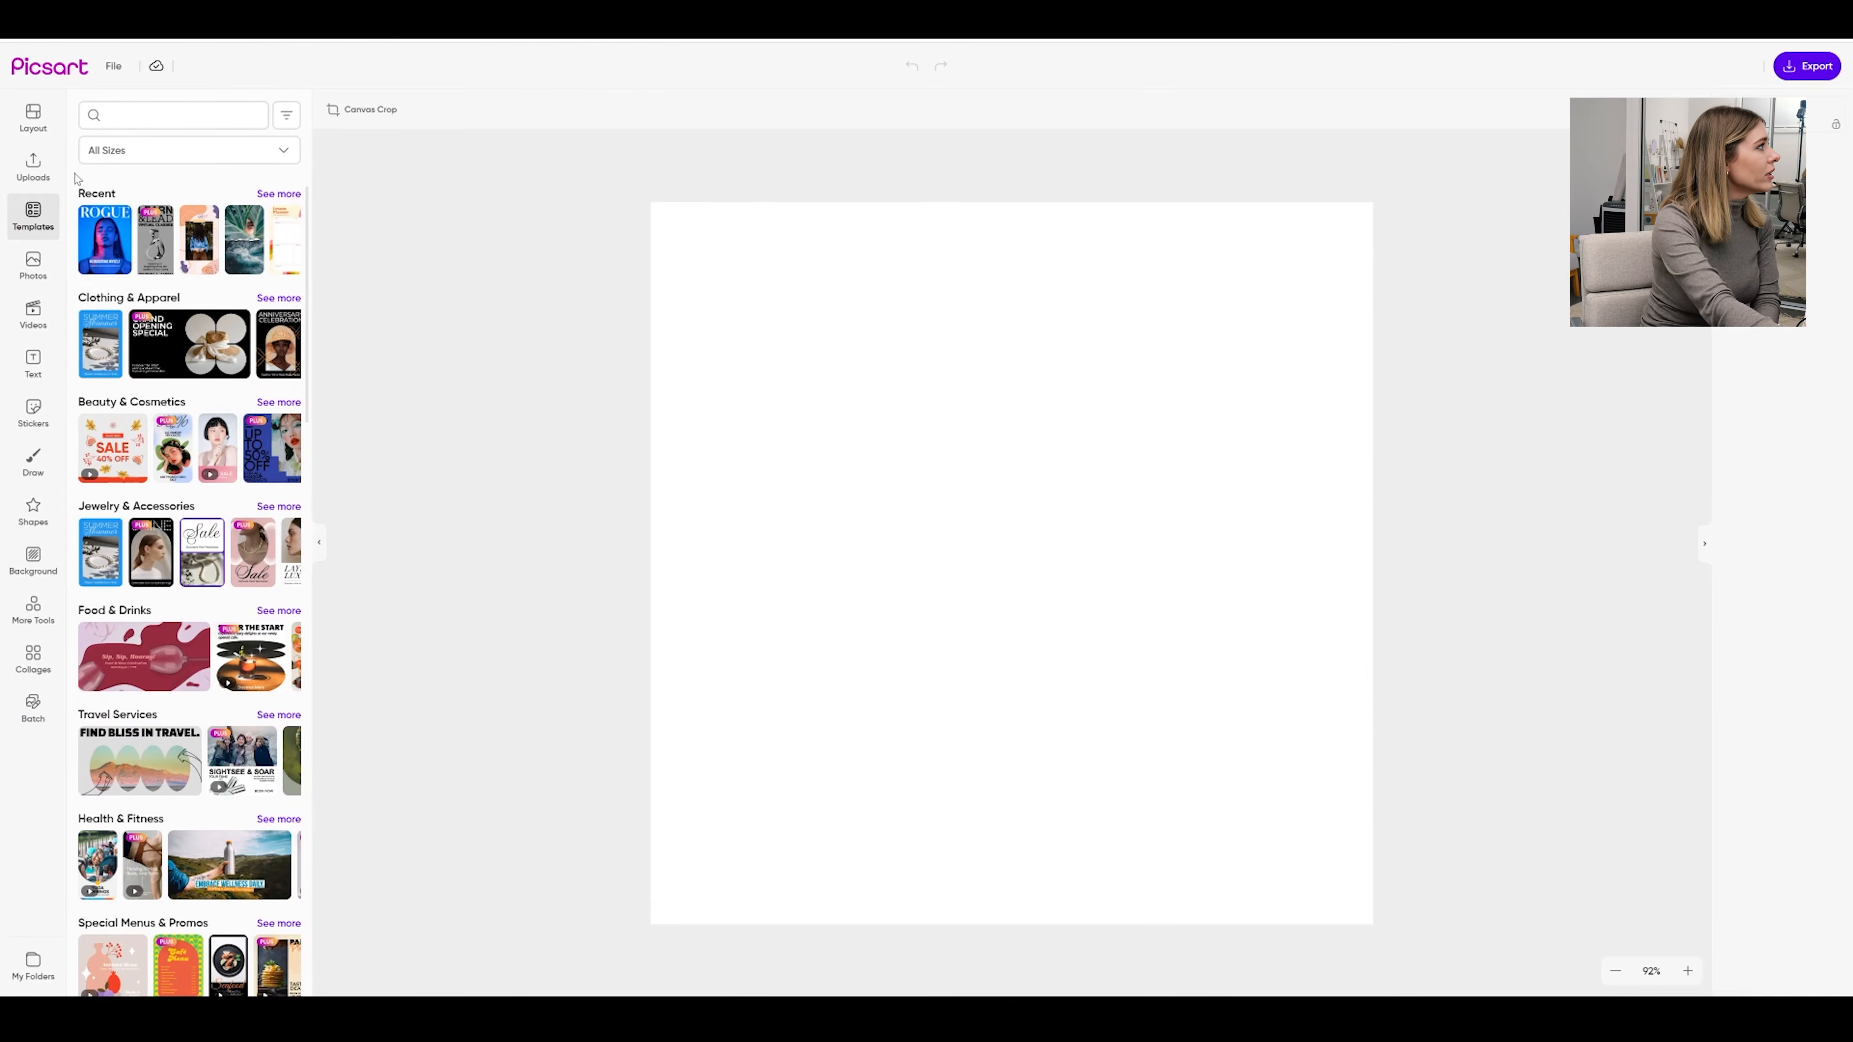
pyautogui.click(31, 115)
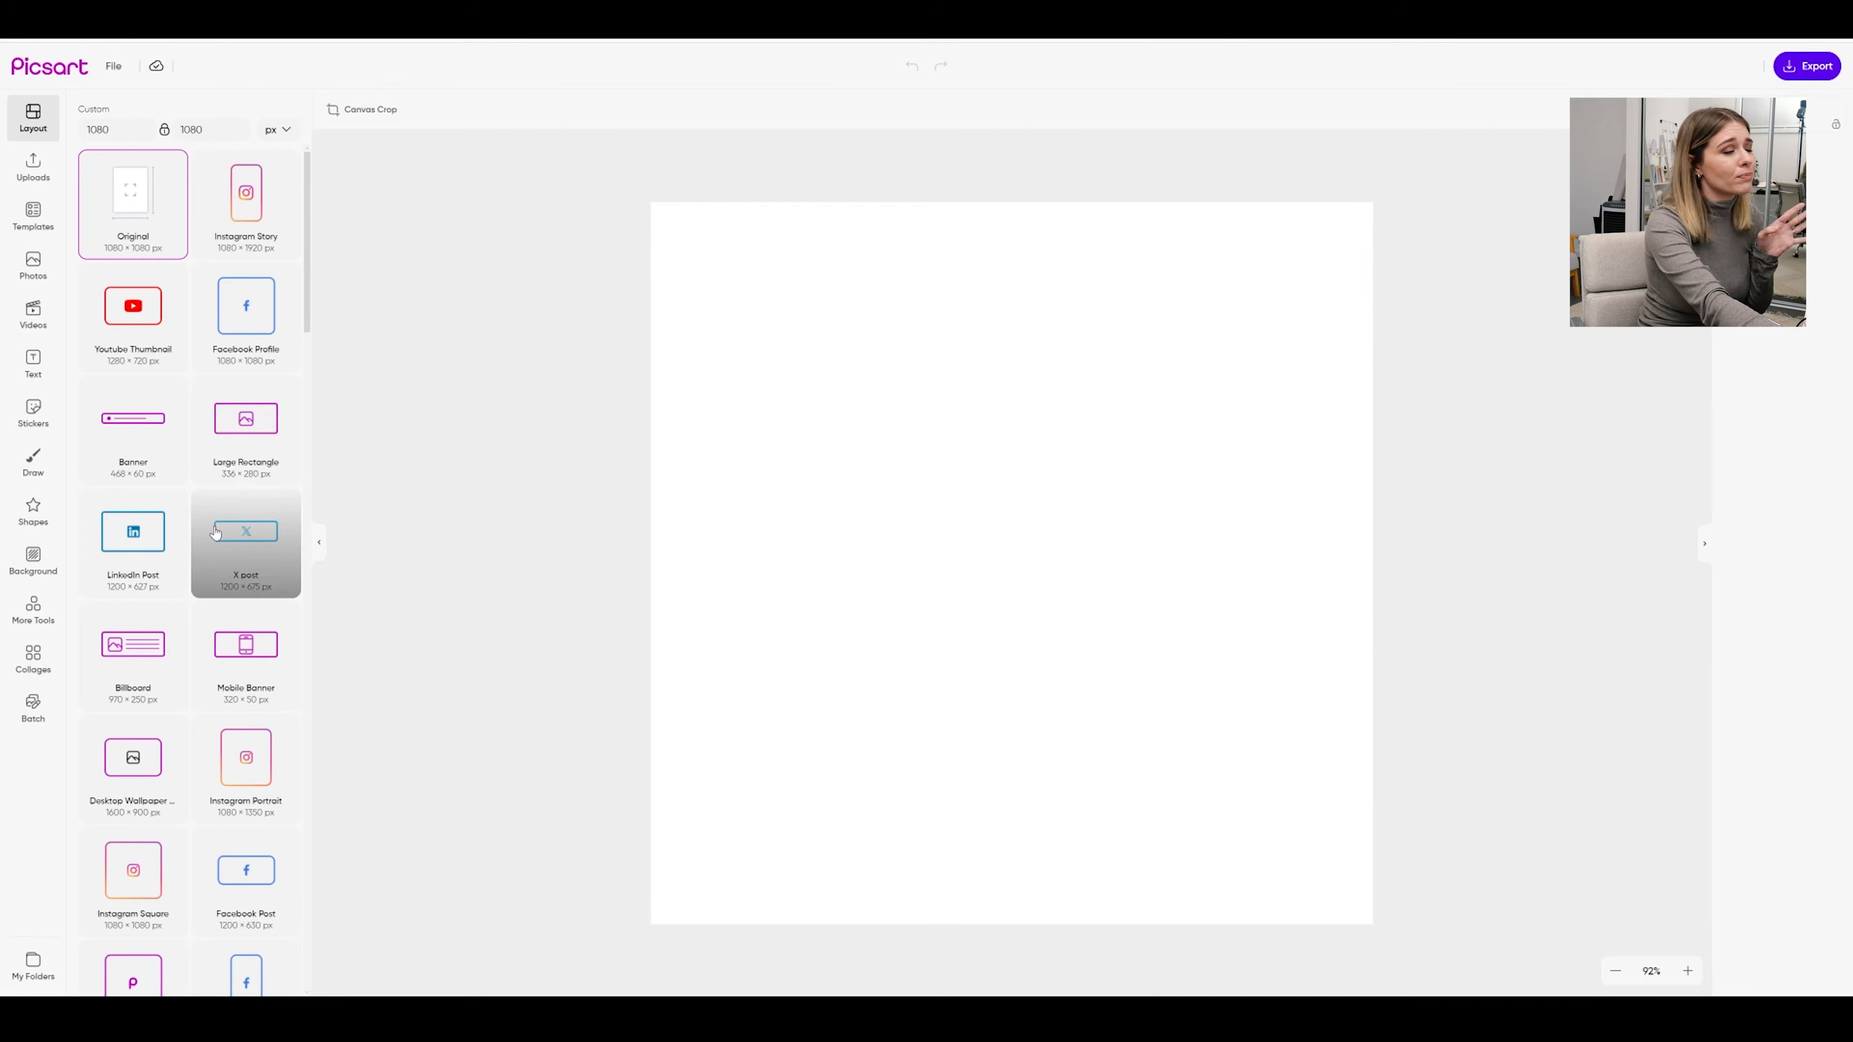
pyautogui.scroll(-2, 214, 538)
pyautogui.scroll(-8, 216, 576)
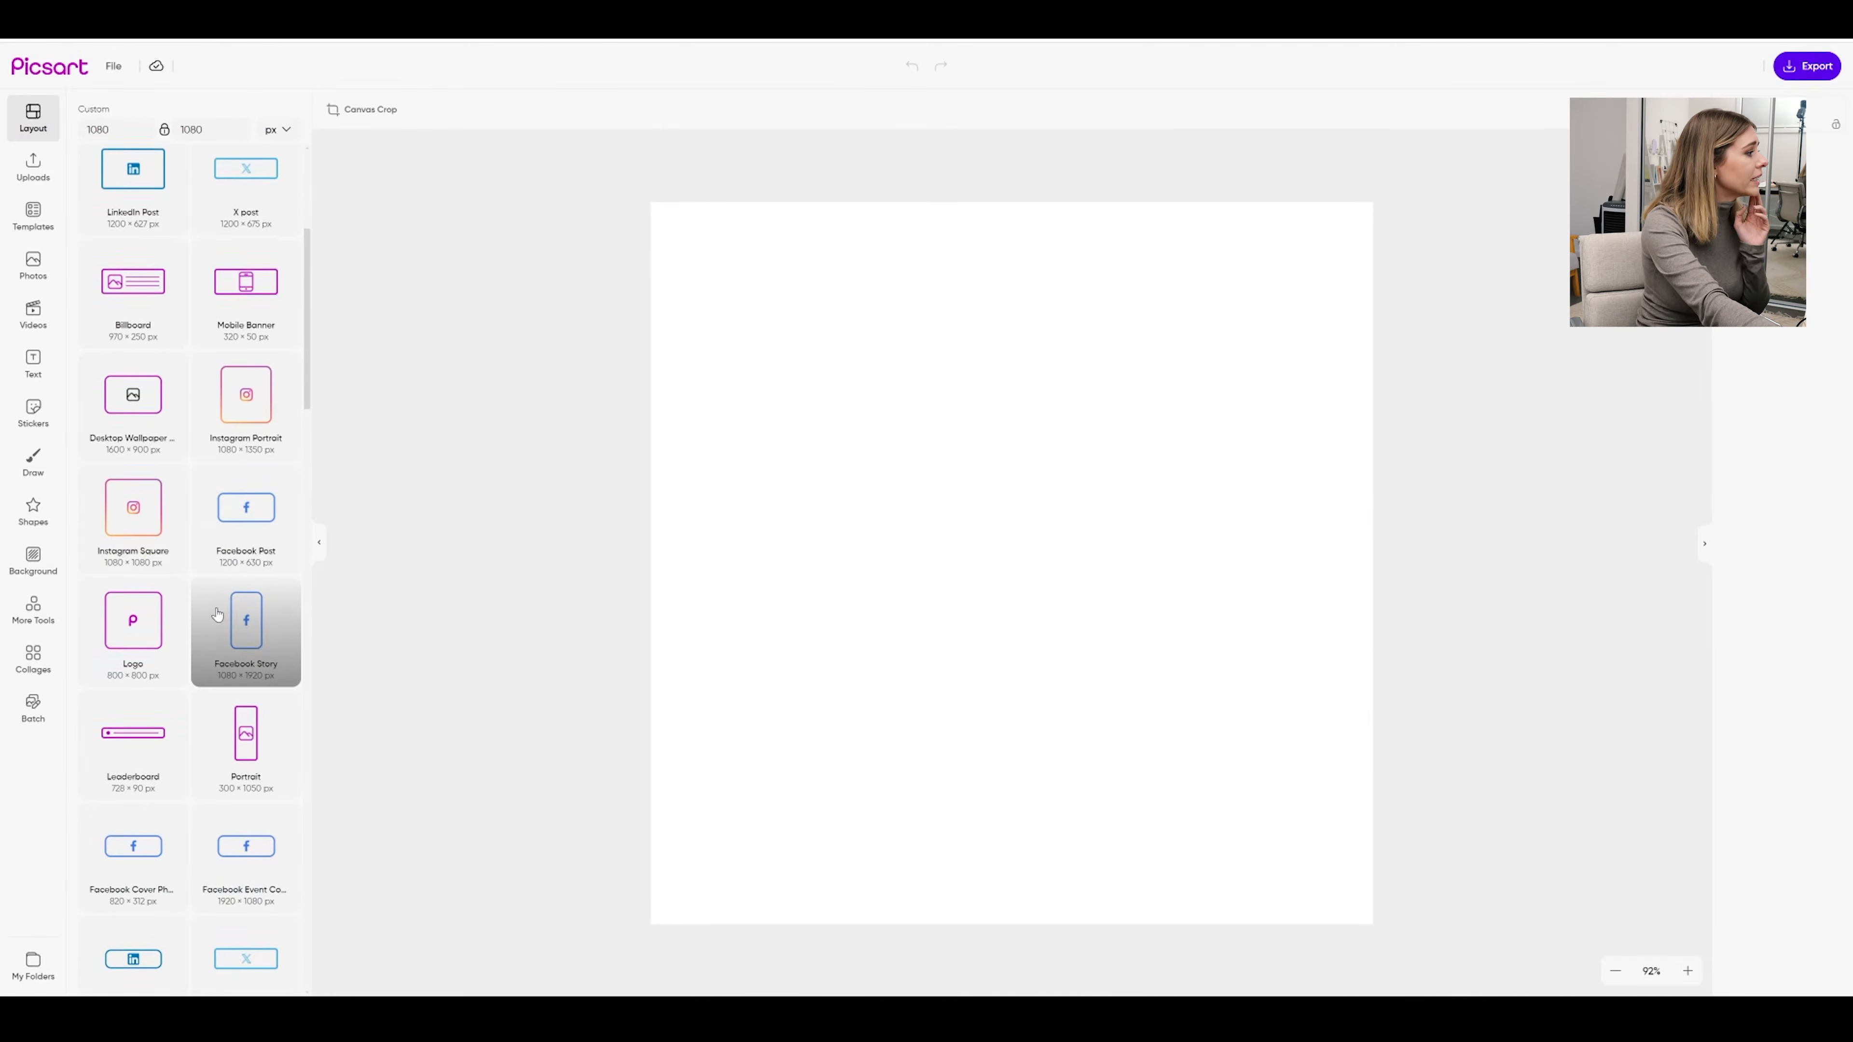
pyautogui.scroll(-10, 218, 614)
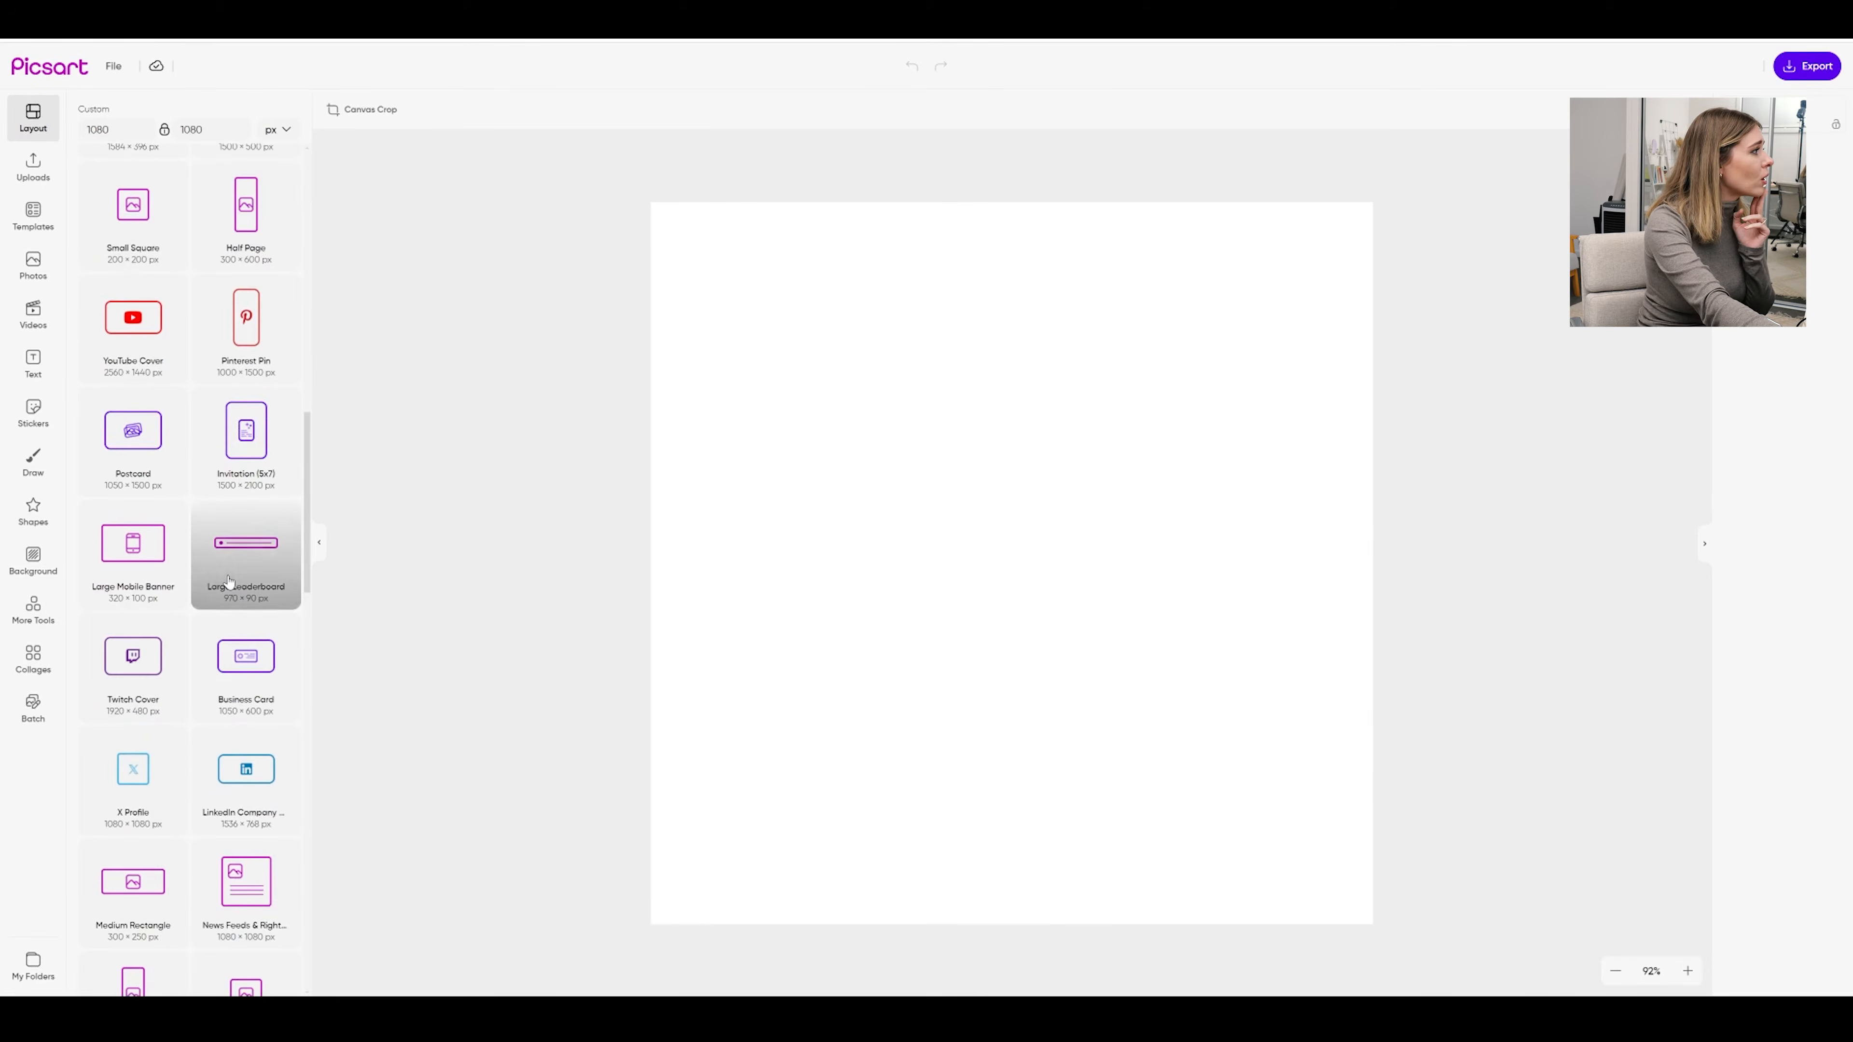
pyautogui.scroll(-10, 228, 581)
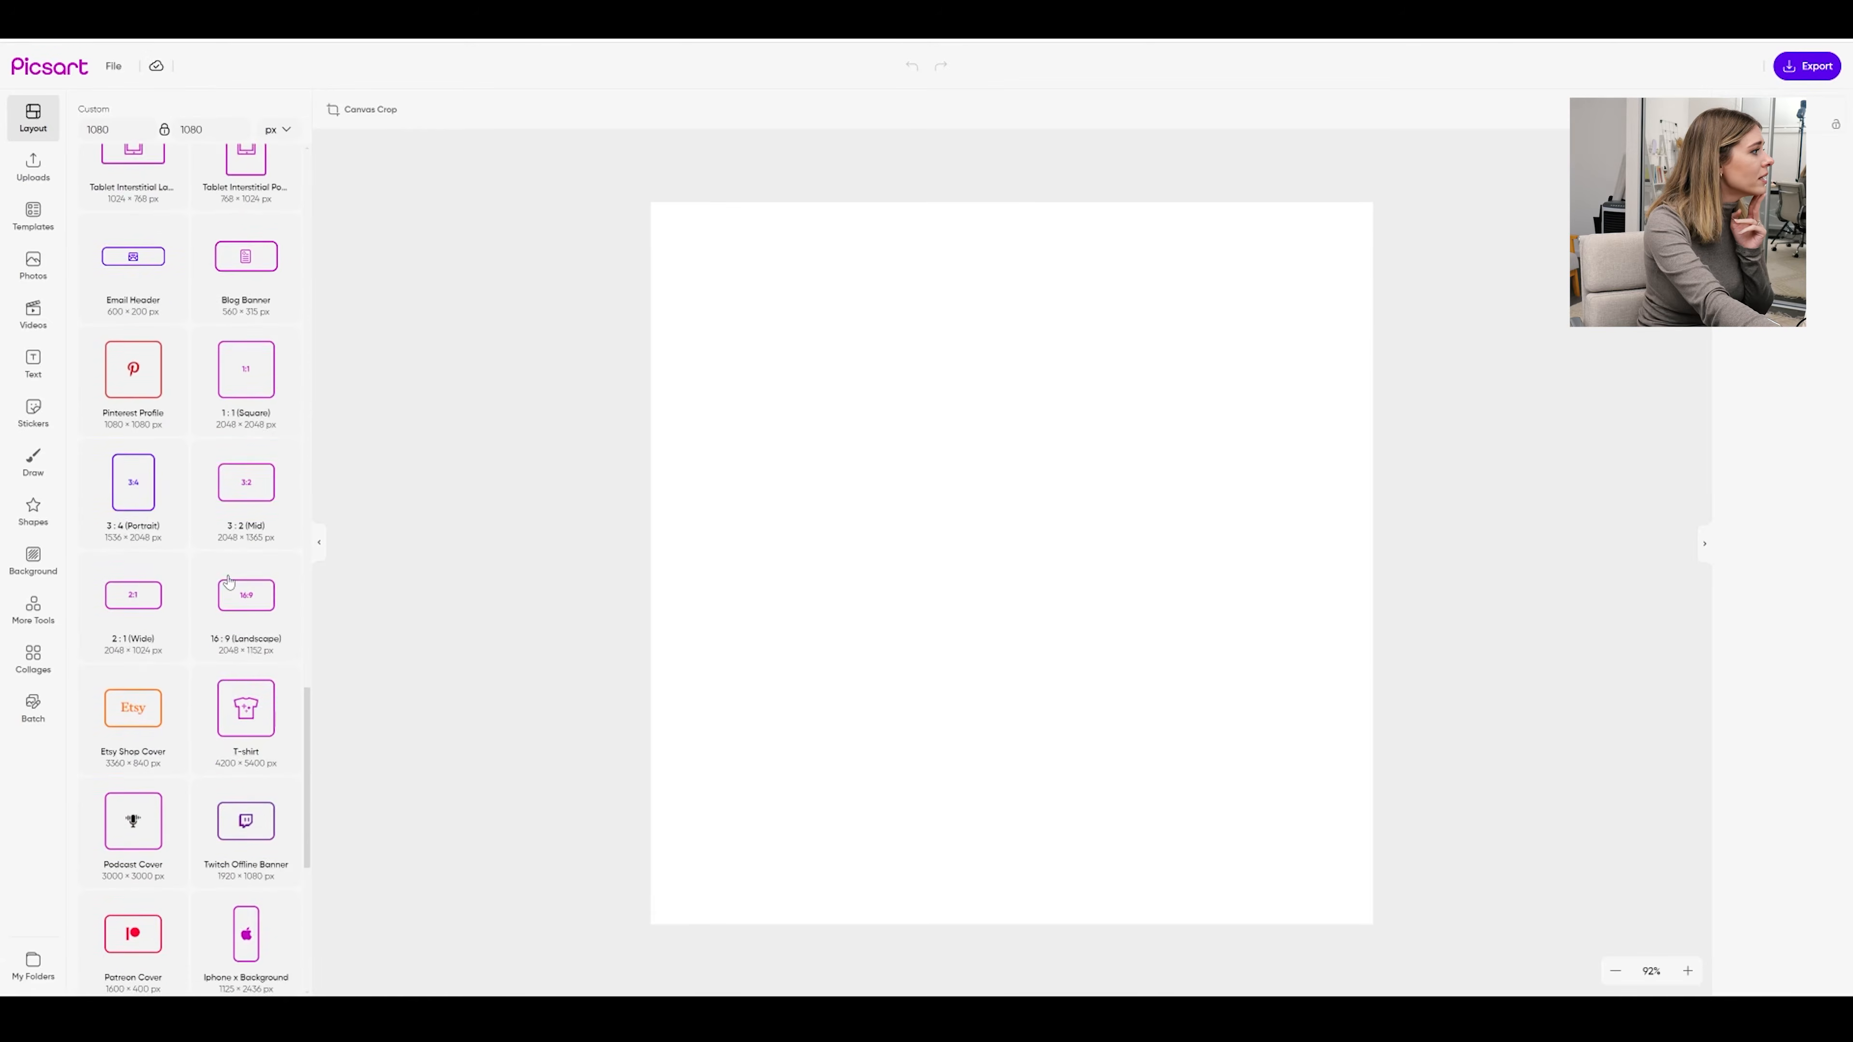
pyautogui.scroll(-6, 229, 581)
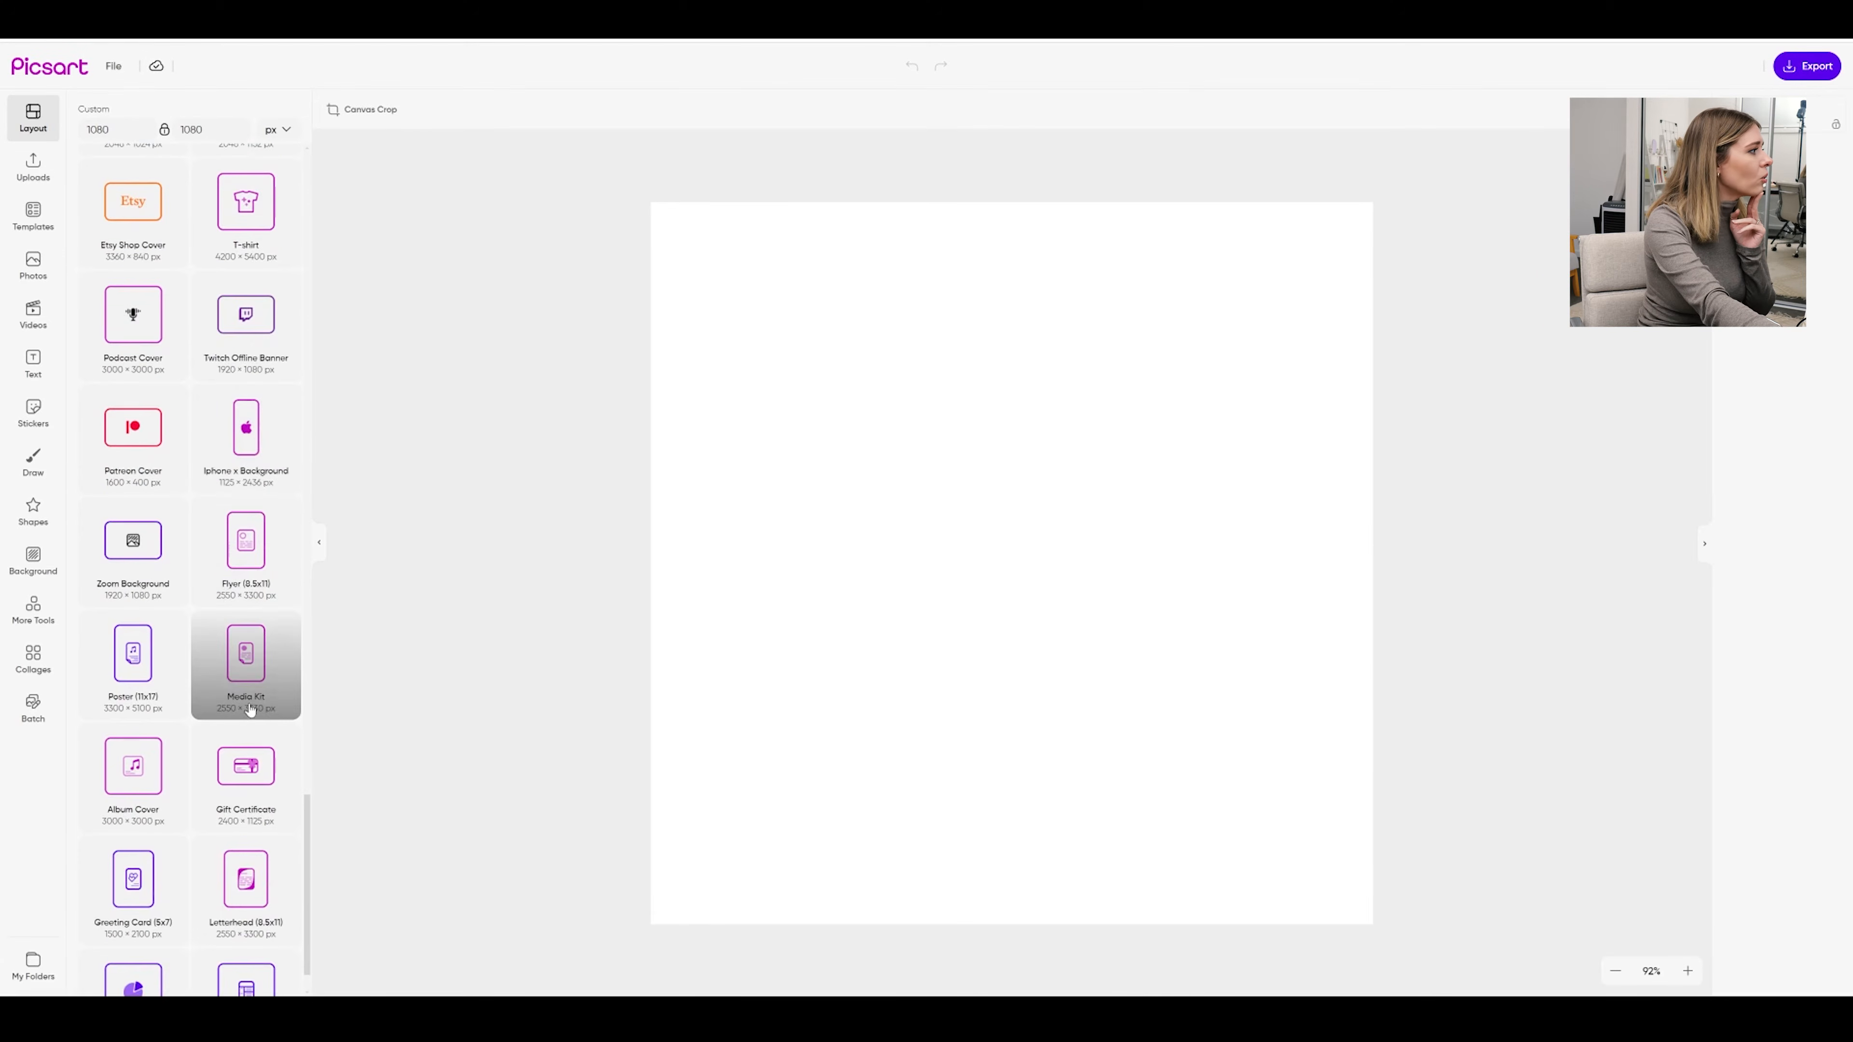
pyautogui.click(252, 665)
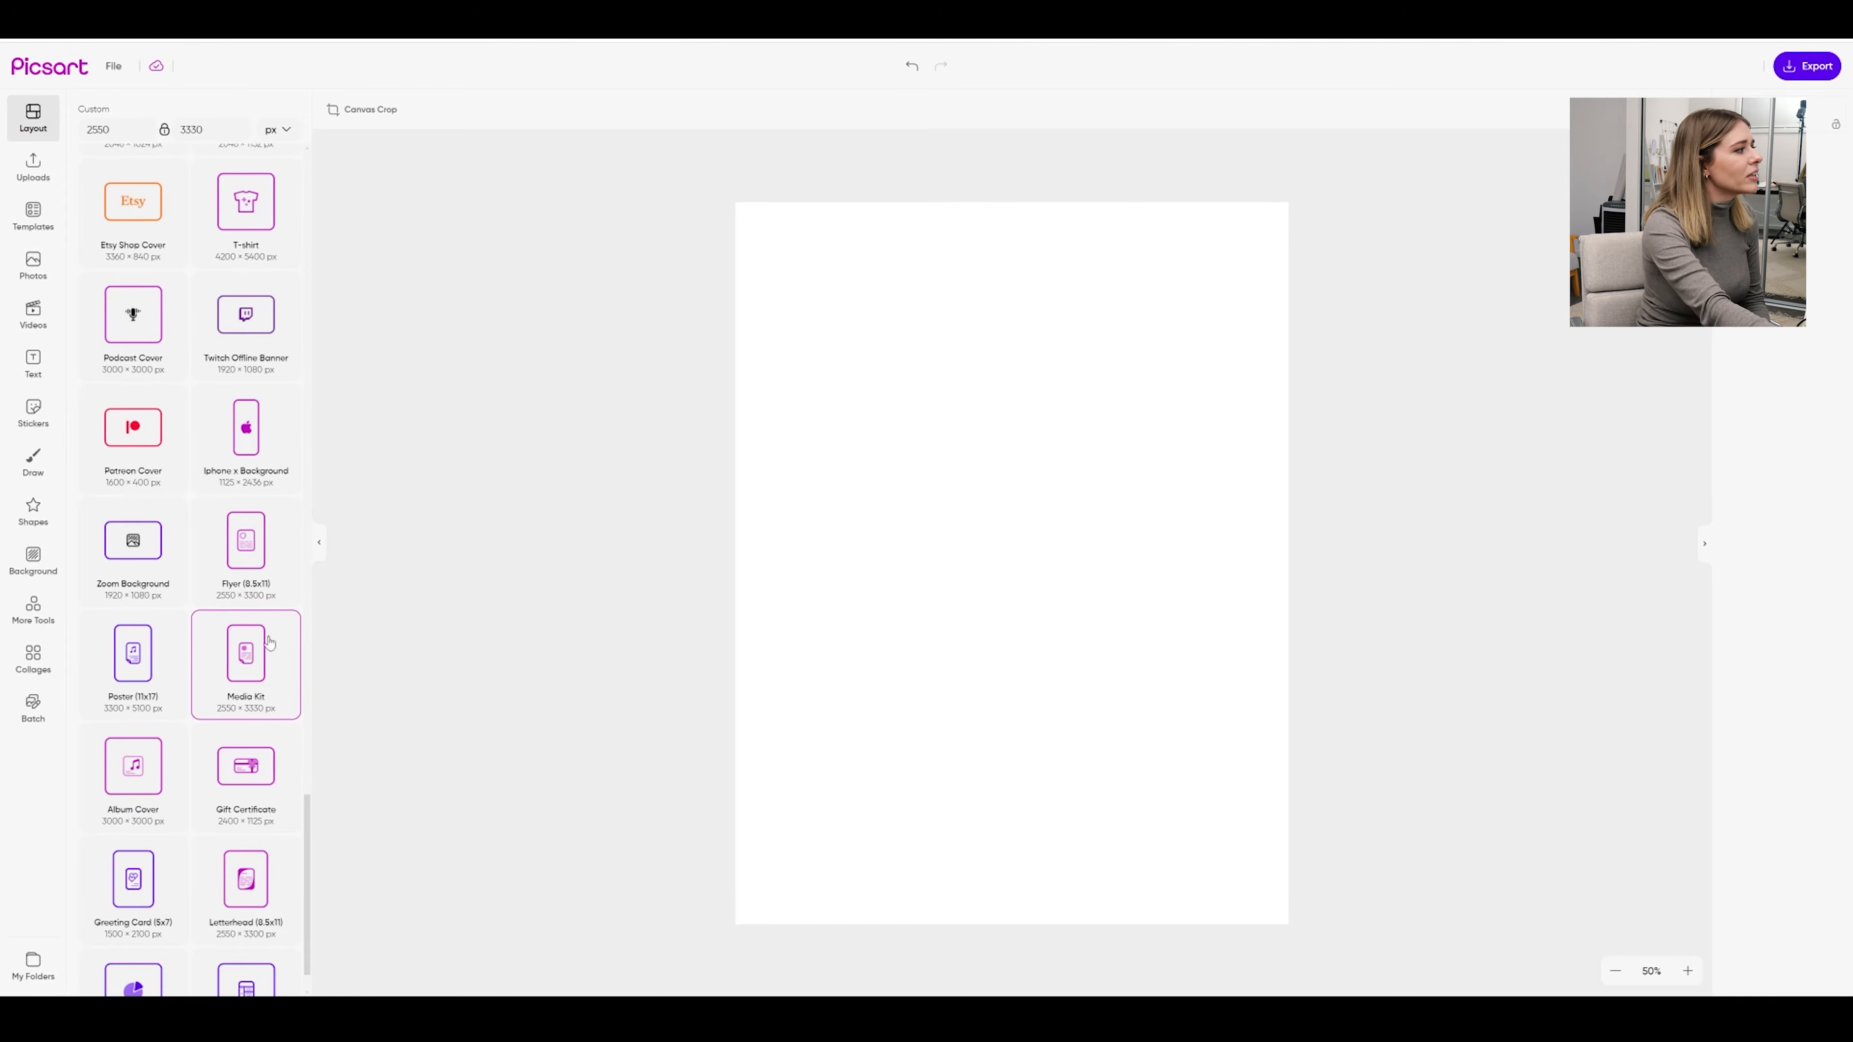
pyautogui.click(32, 217)
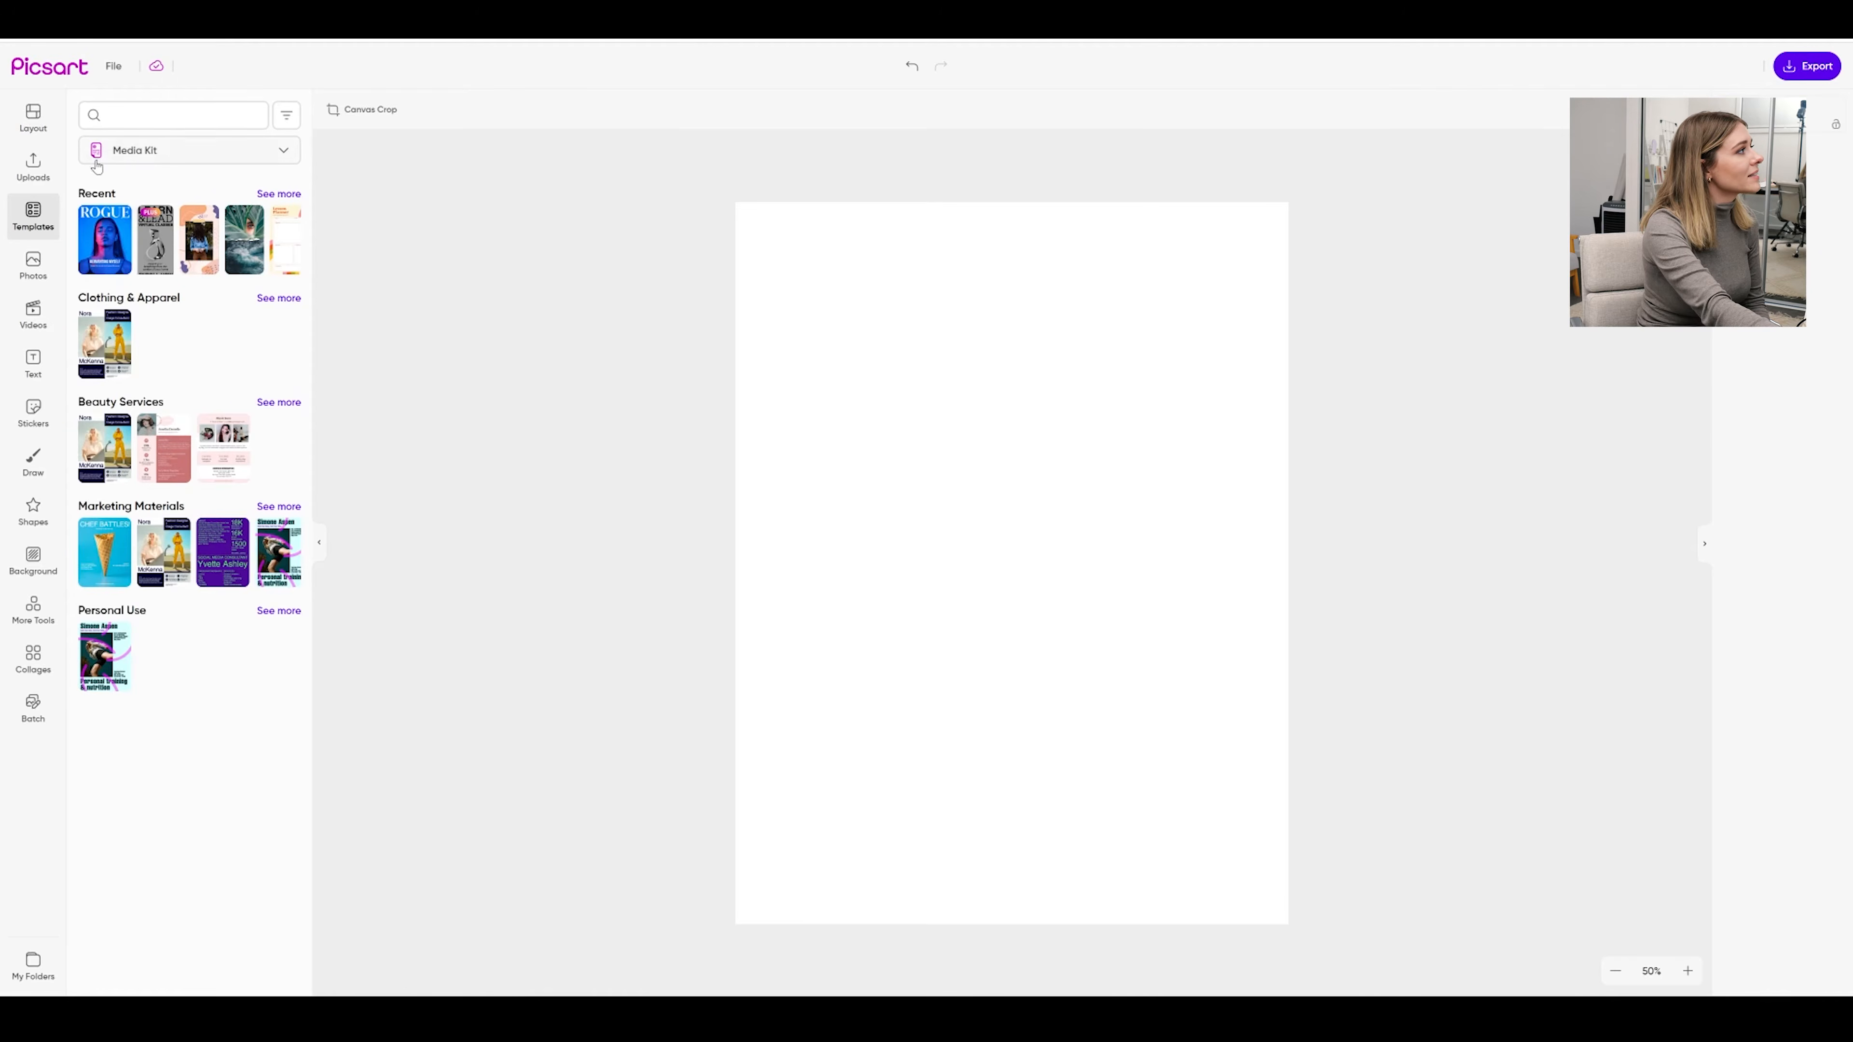
# Check the template size filter, then browse the full set of Media Kit templates
pyautogui.click(240, 150)
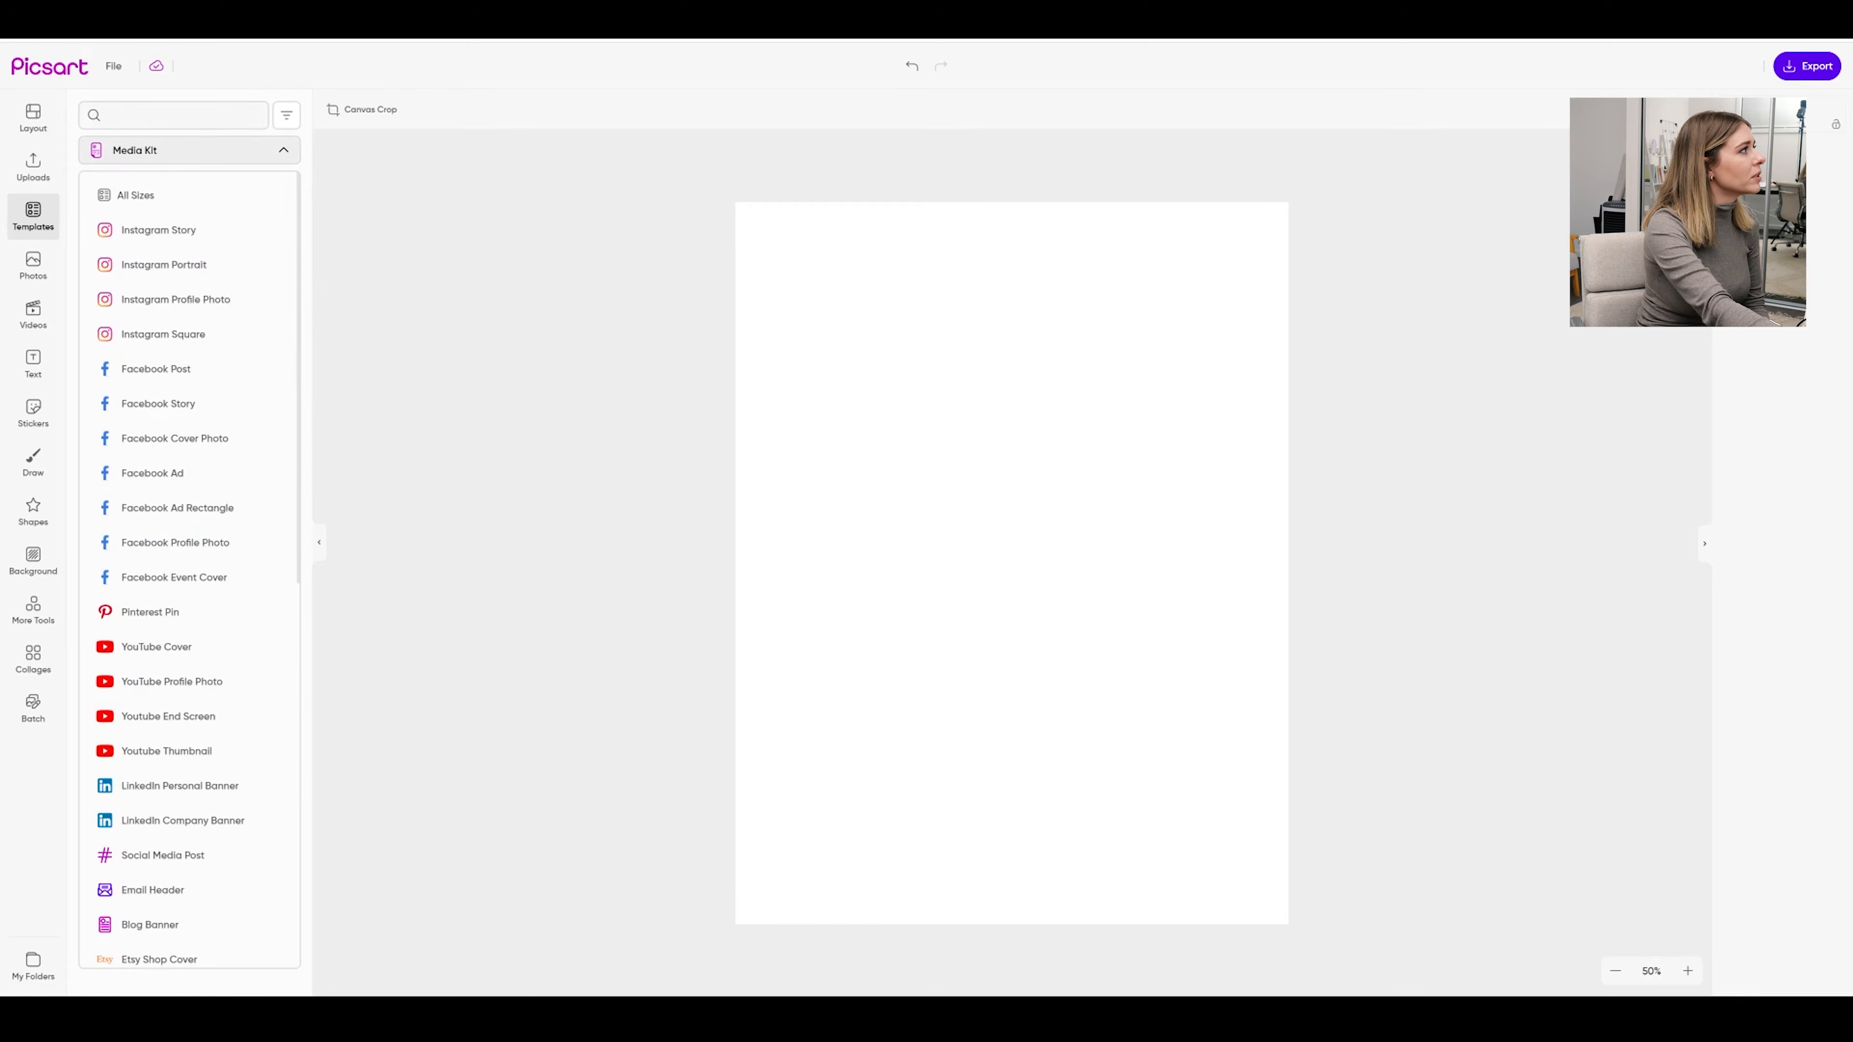
pyautogui.click(285, 154)
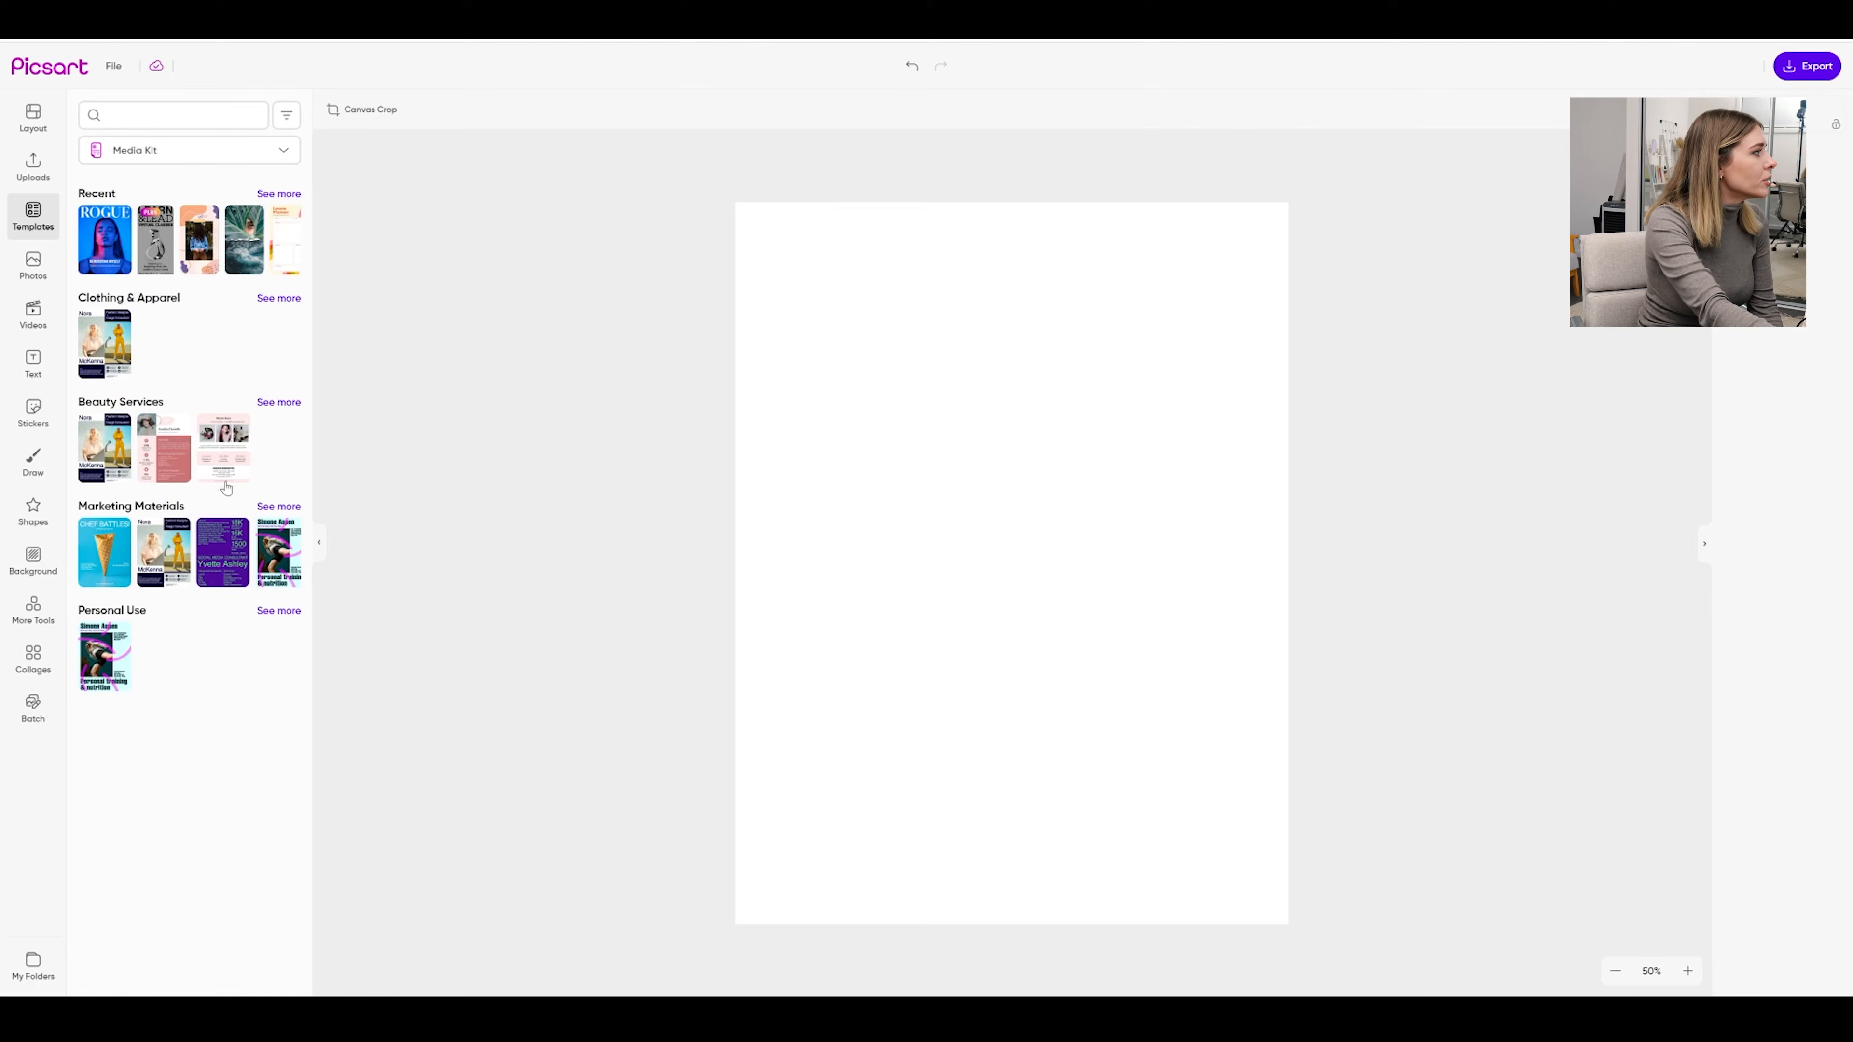
pyautogui.click(279, 507)
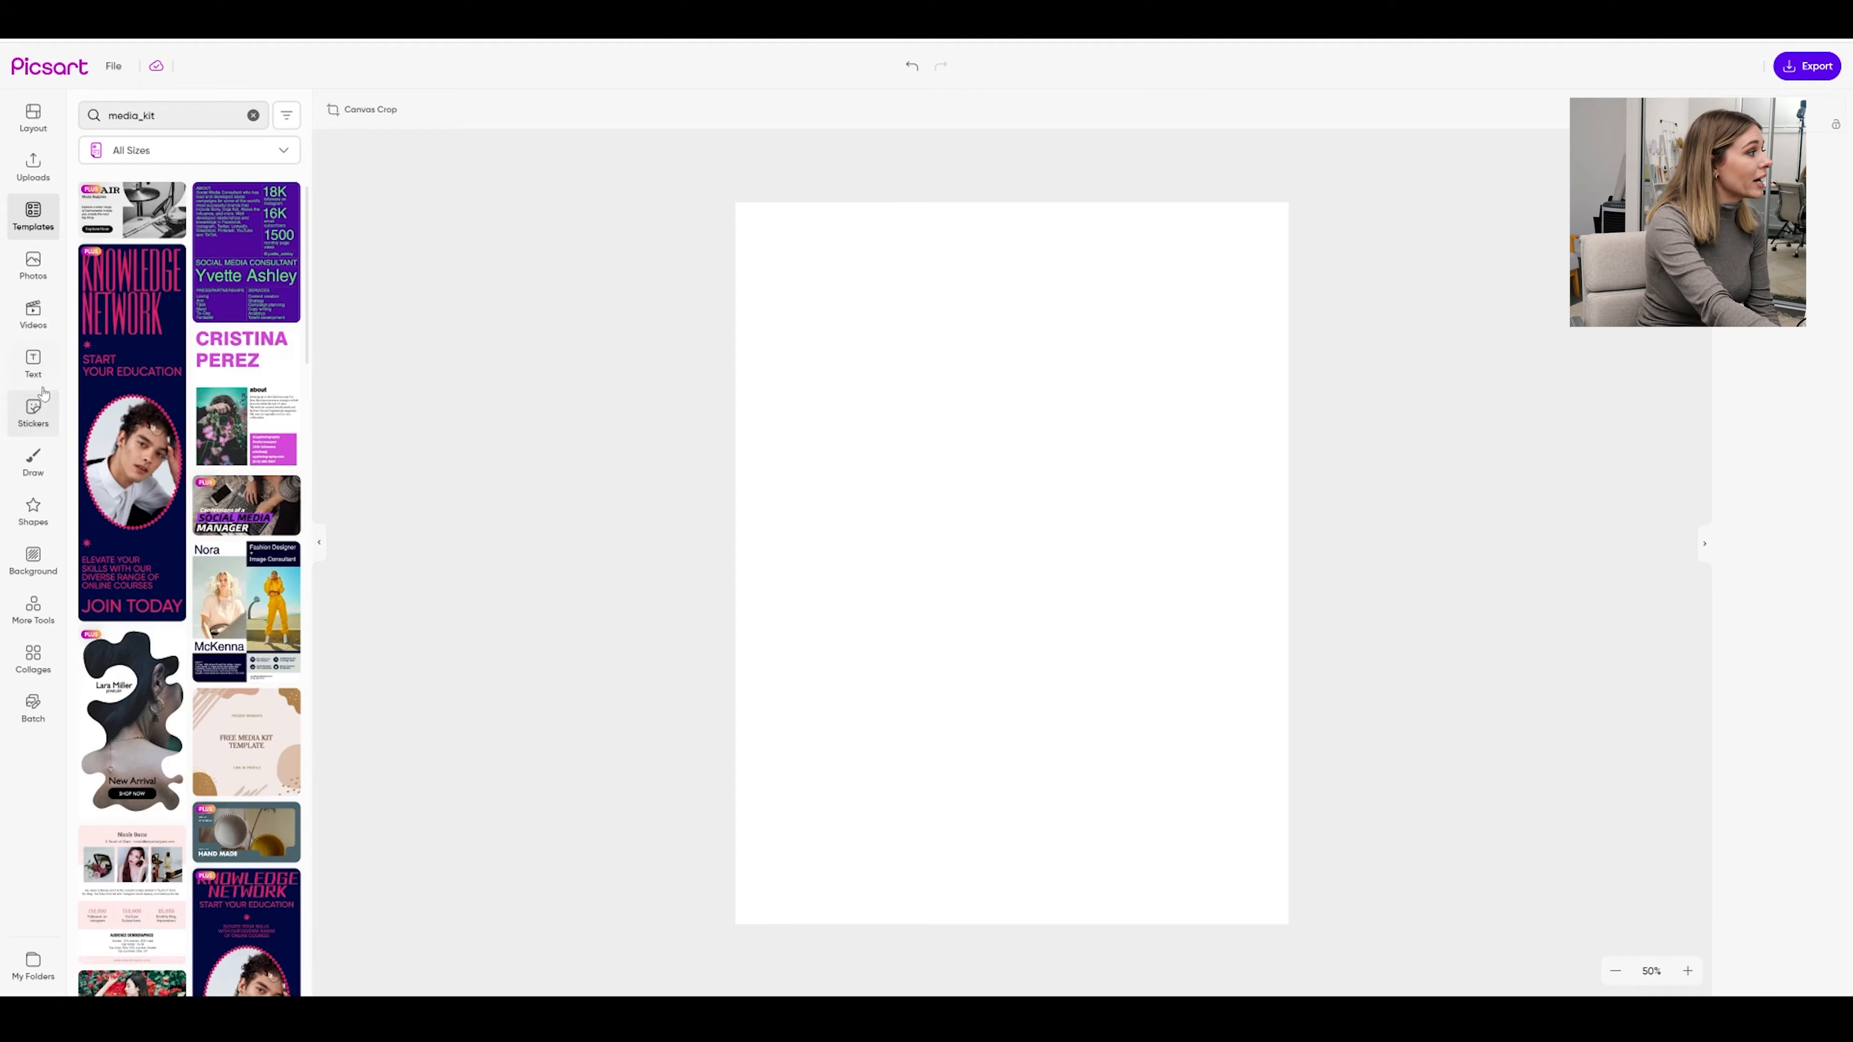
pyautogui.scroll(-5, 138, 545)
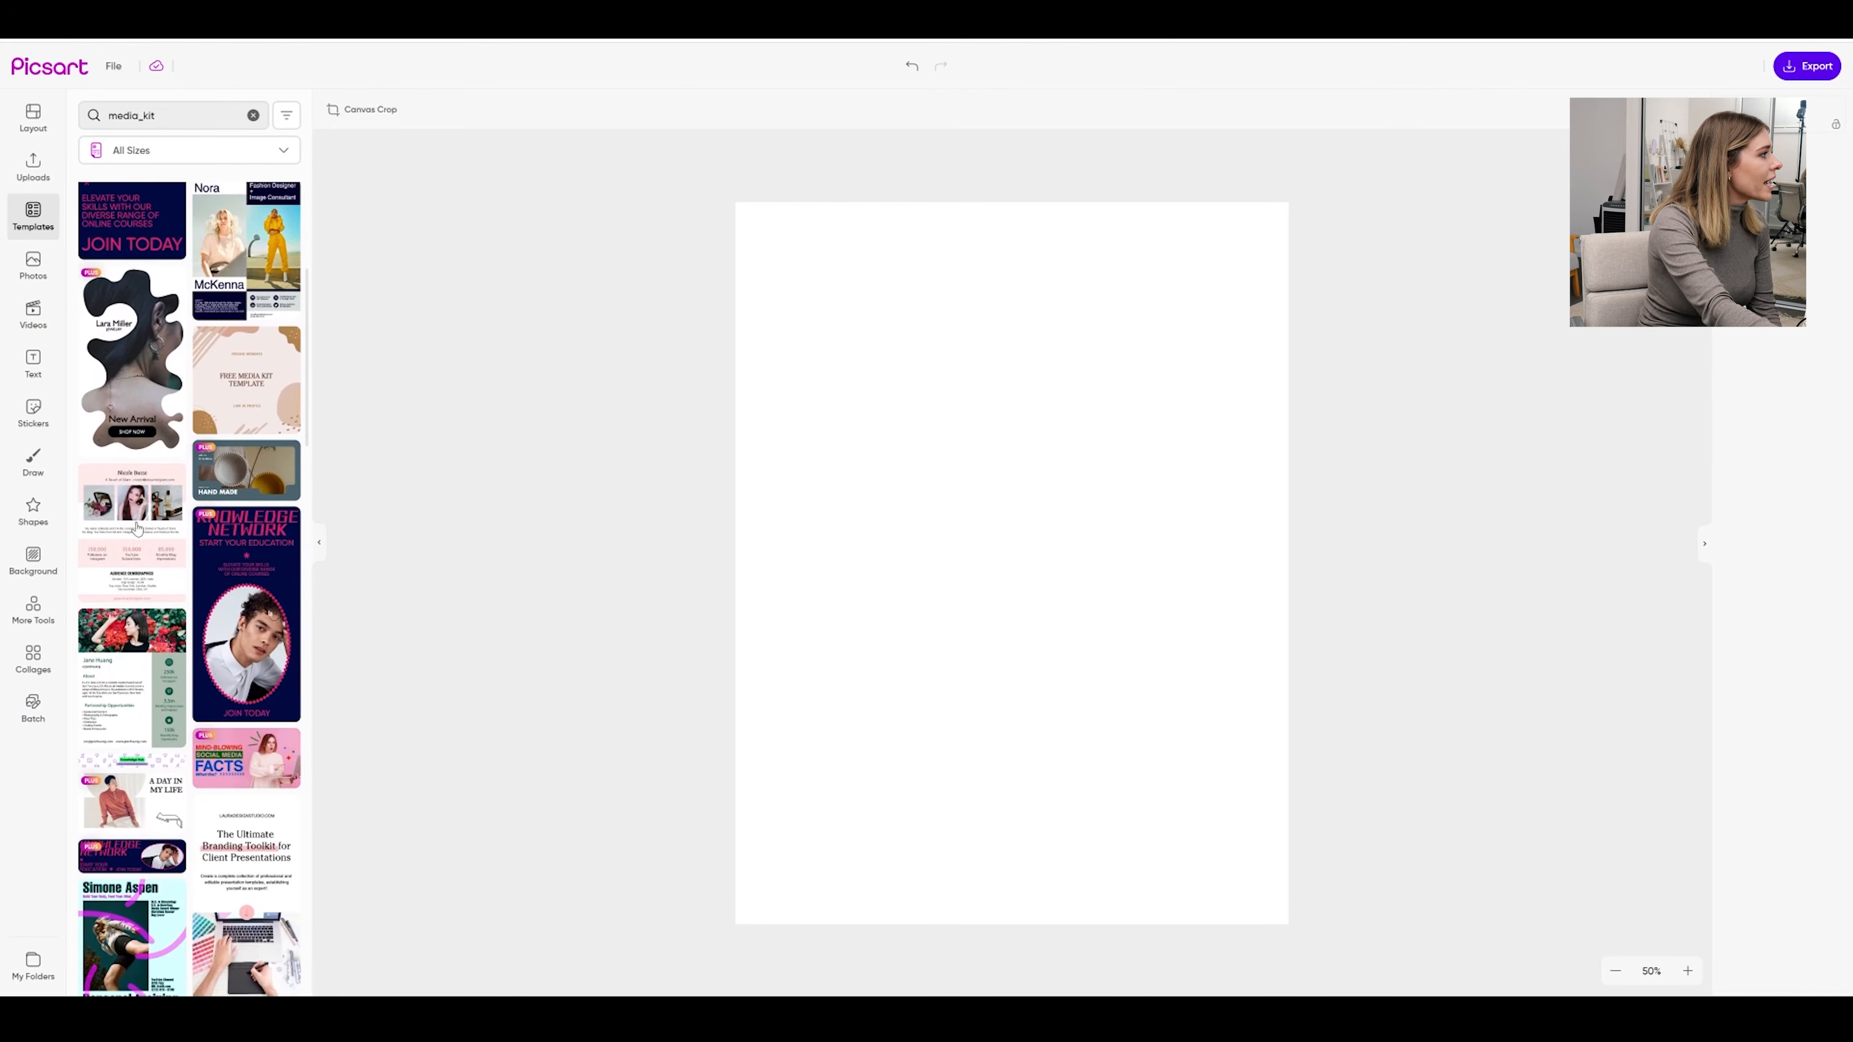
# Try several media kit templates, settling on The Pink Passport Girl template
pyautogui.click(138, 544)
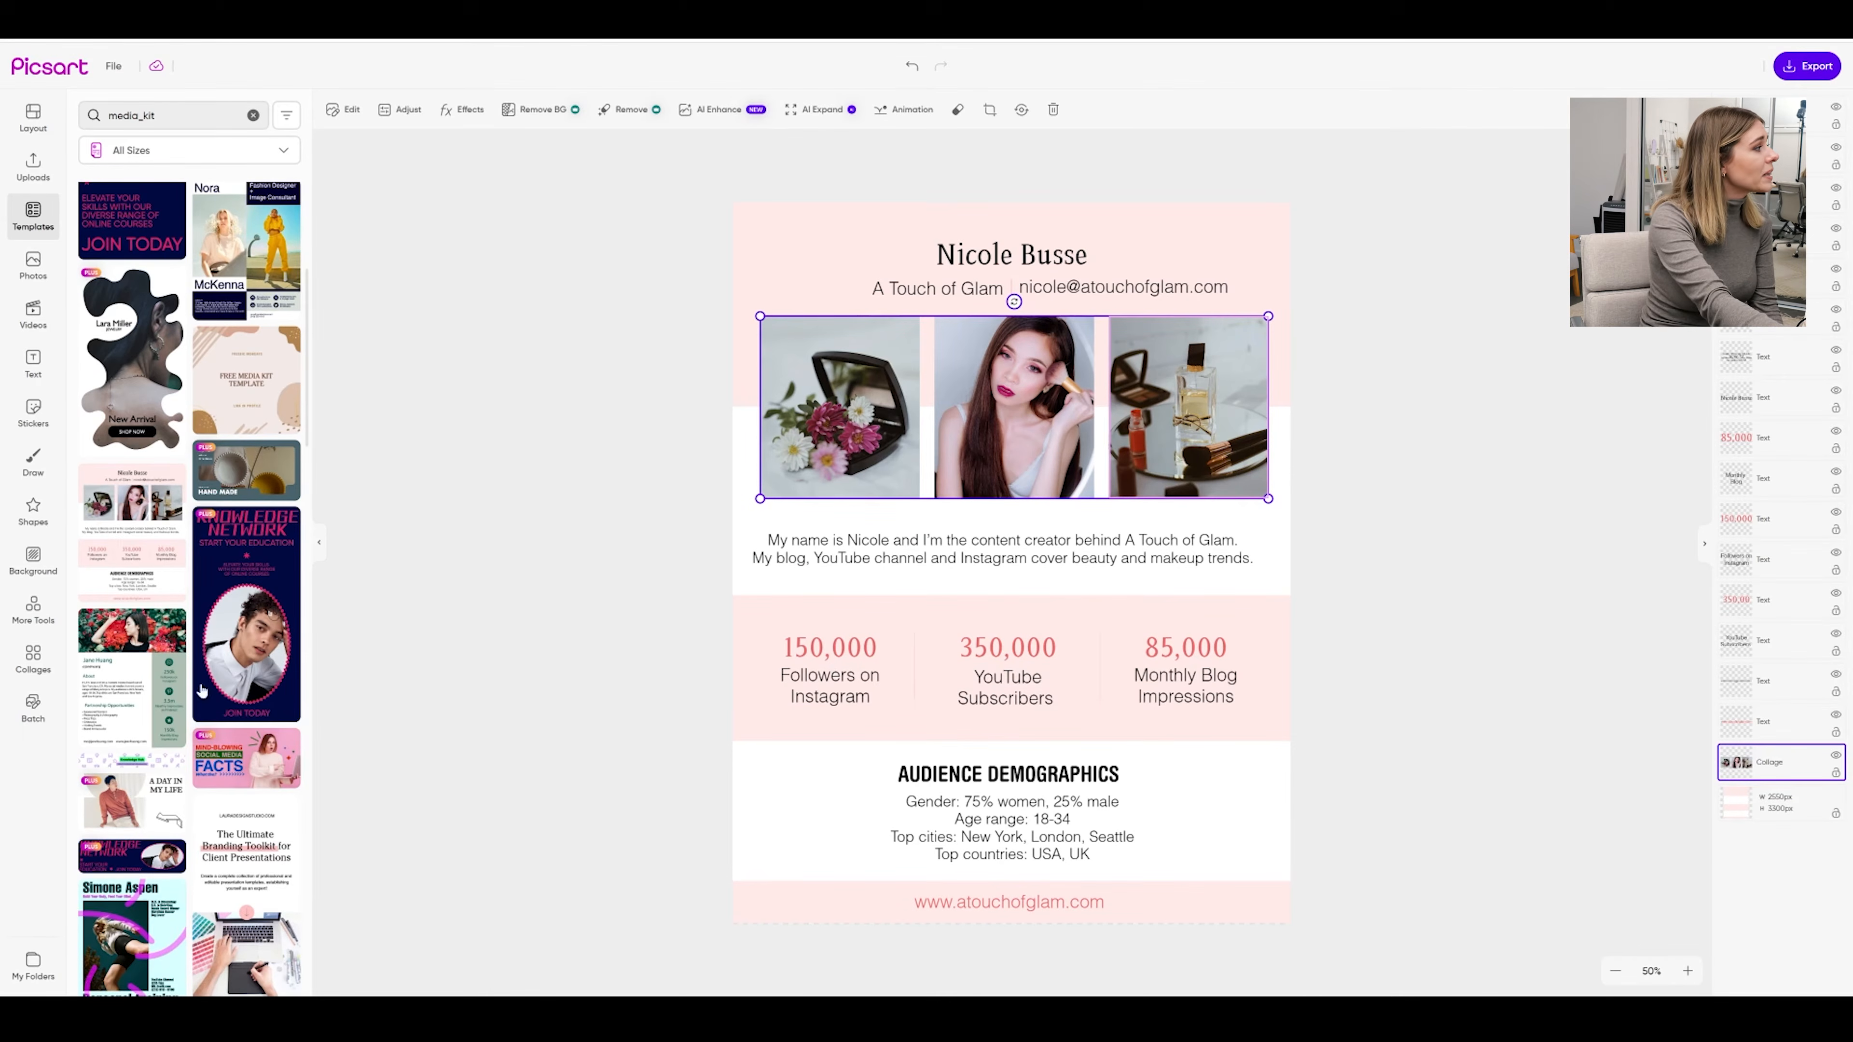
pyautogui.click(129, 683)
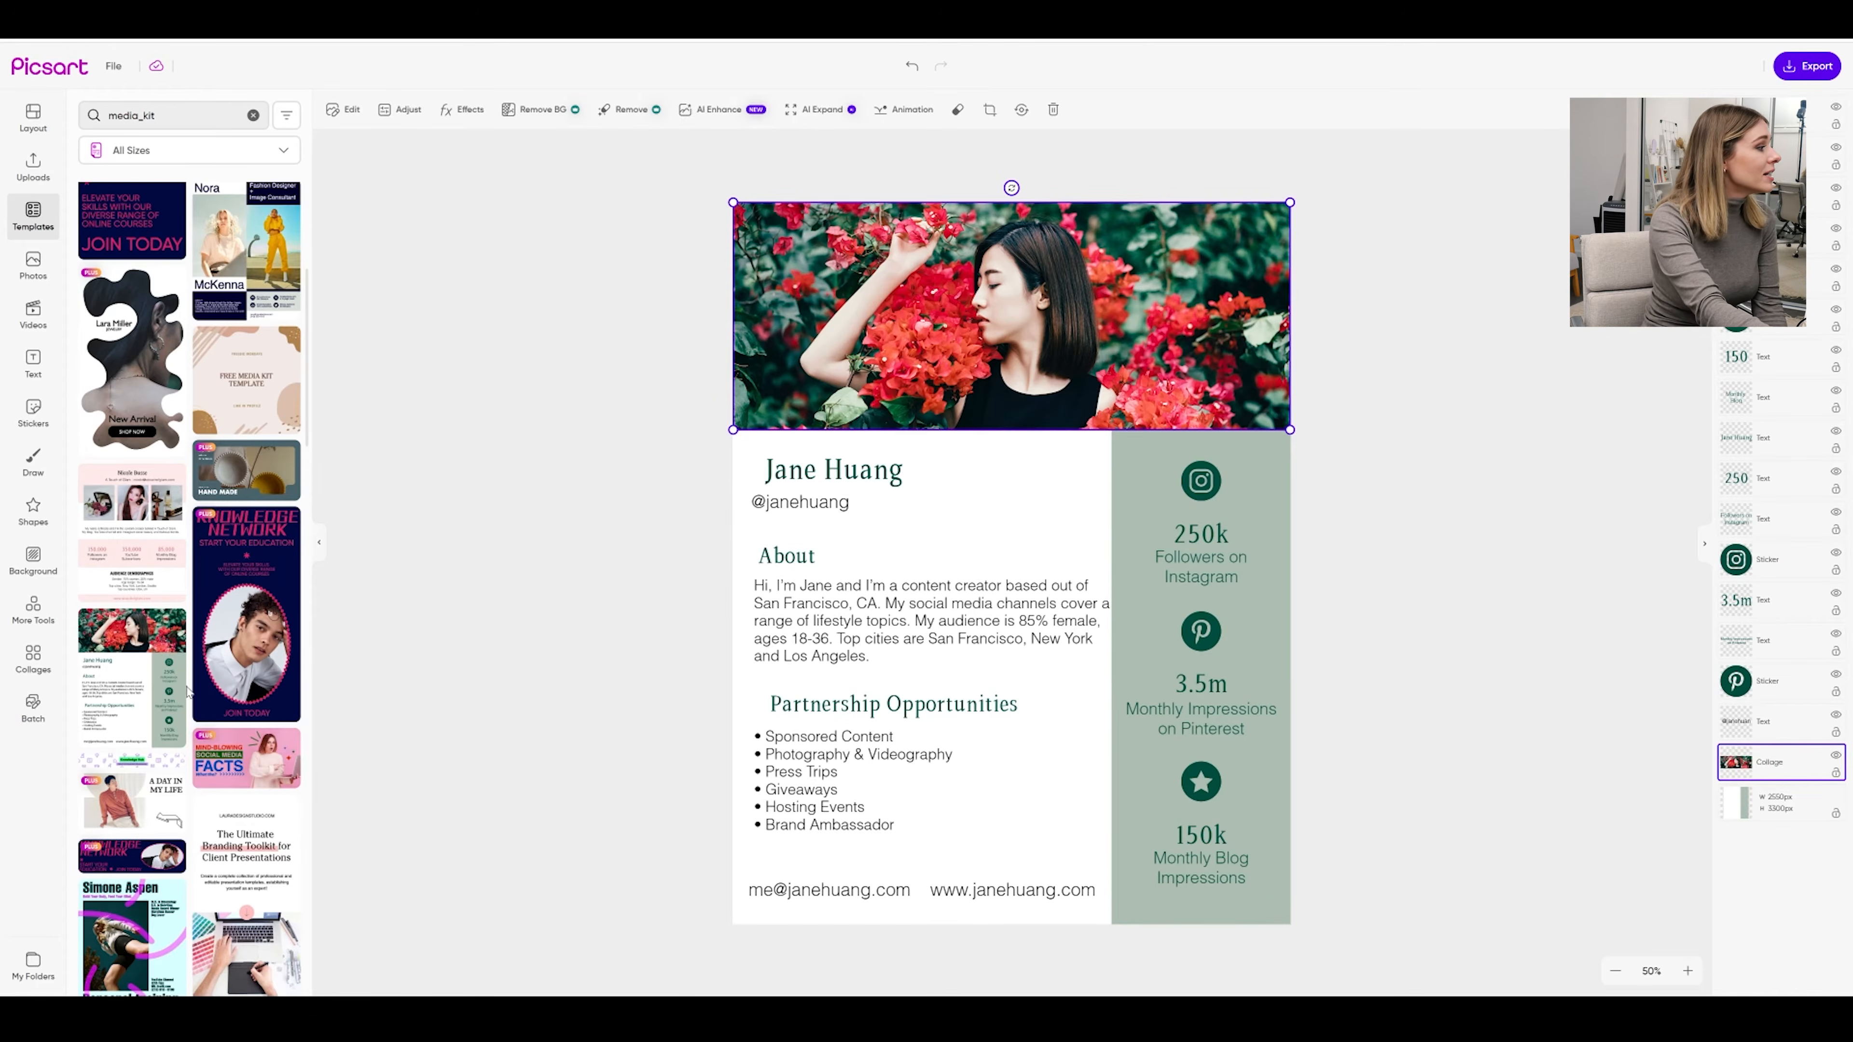
pyautogui.scroll(-8, 188, 692)
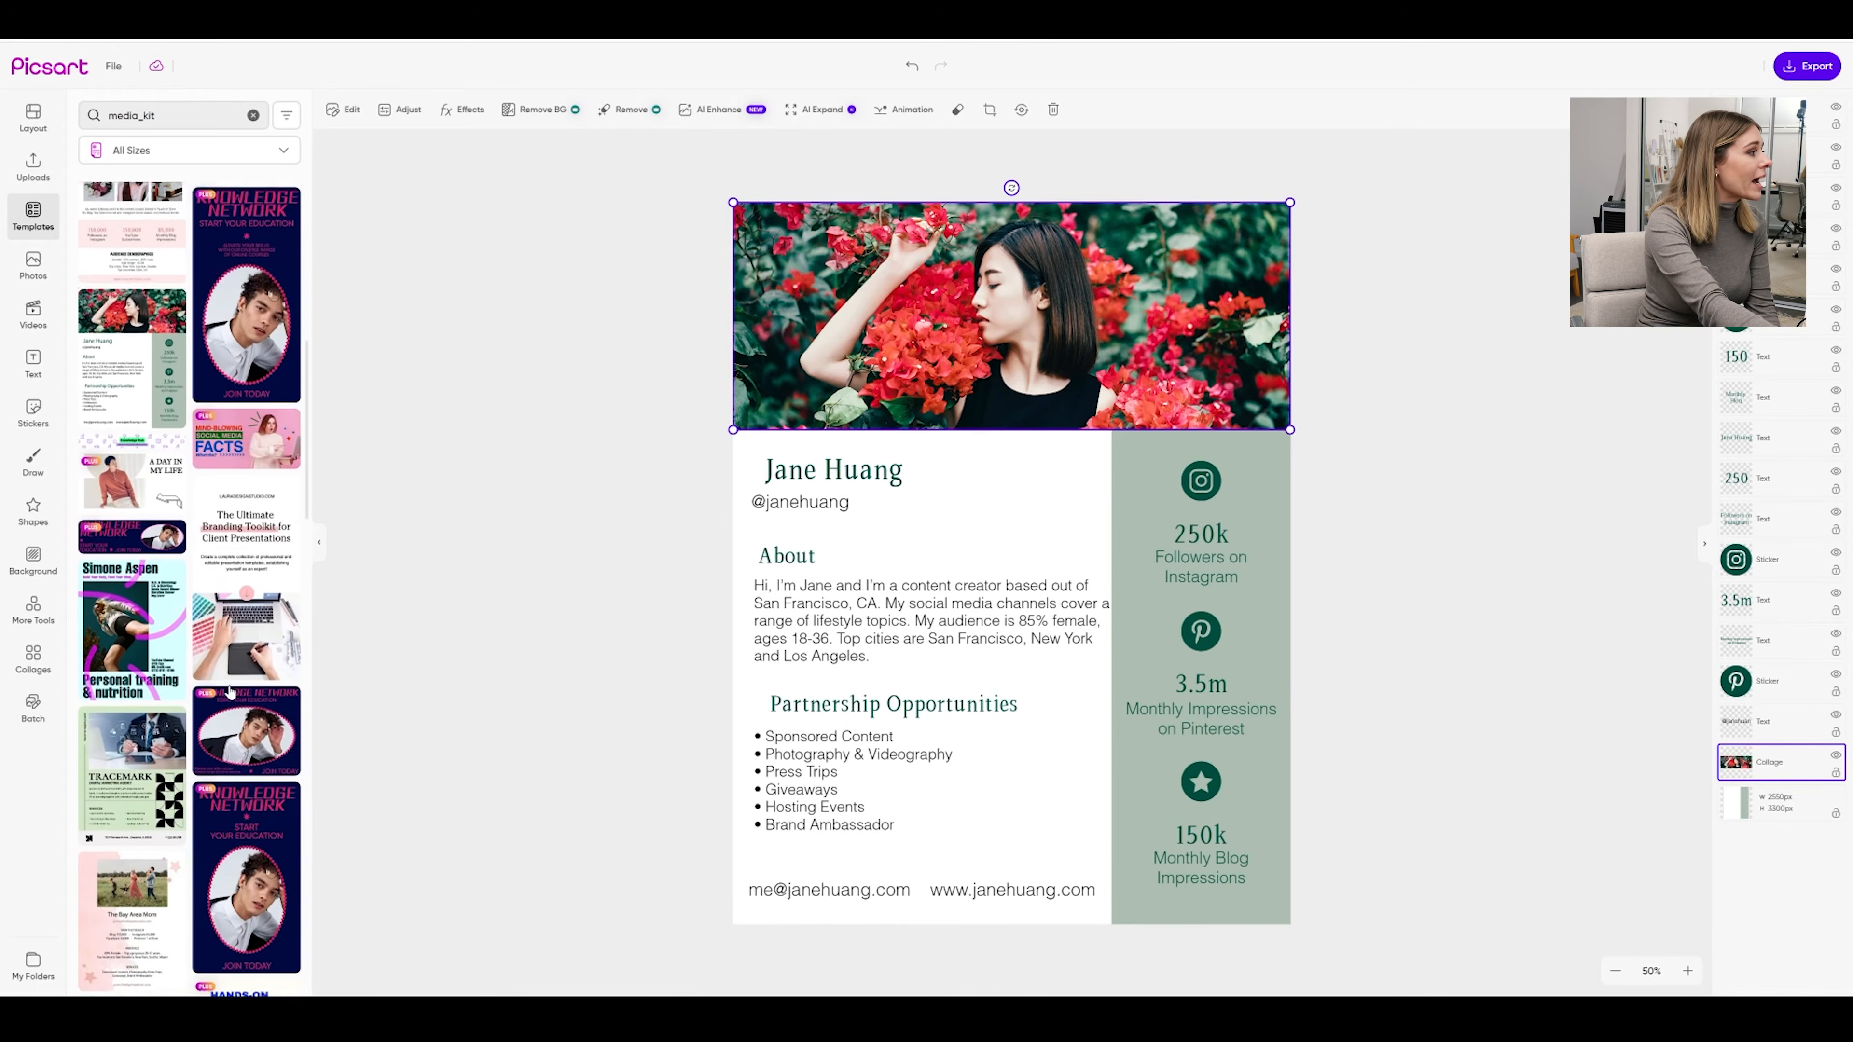
pyautogui.scroll(-8, 150, 646)
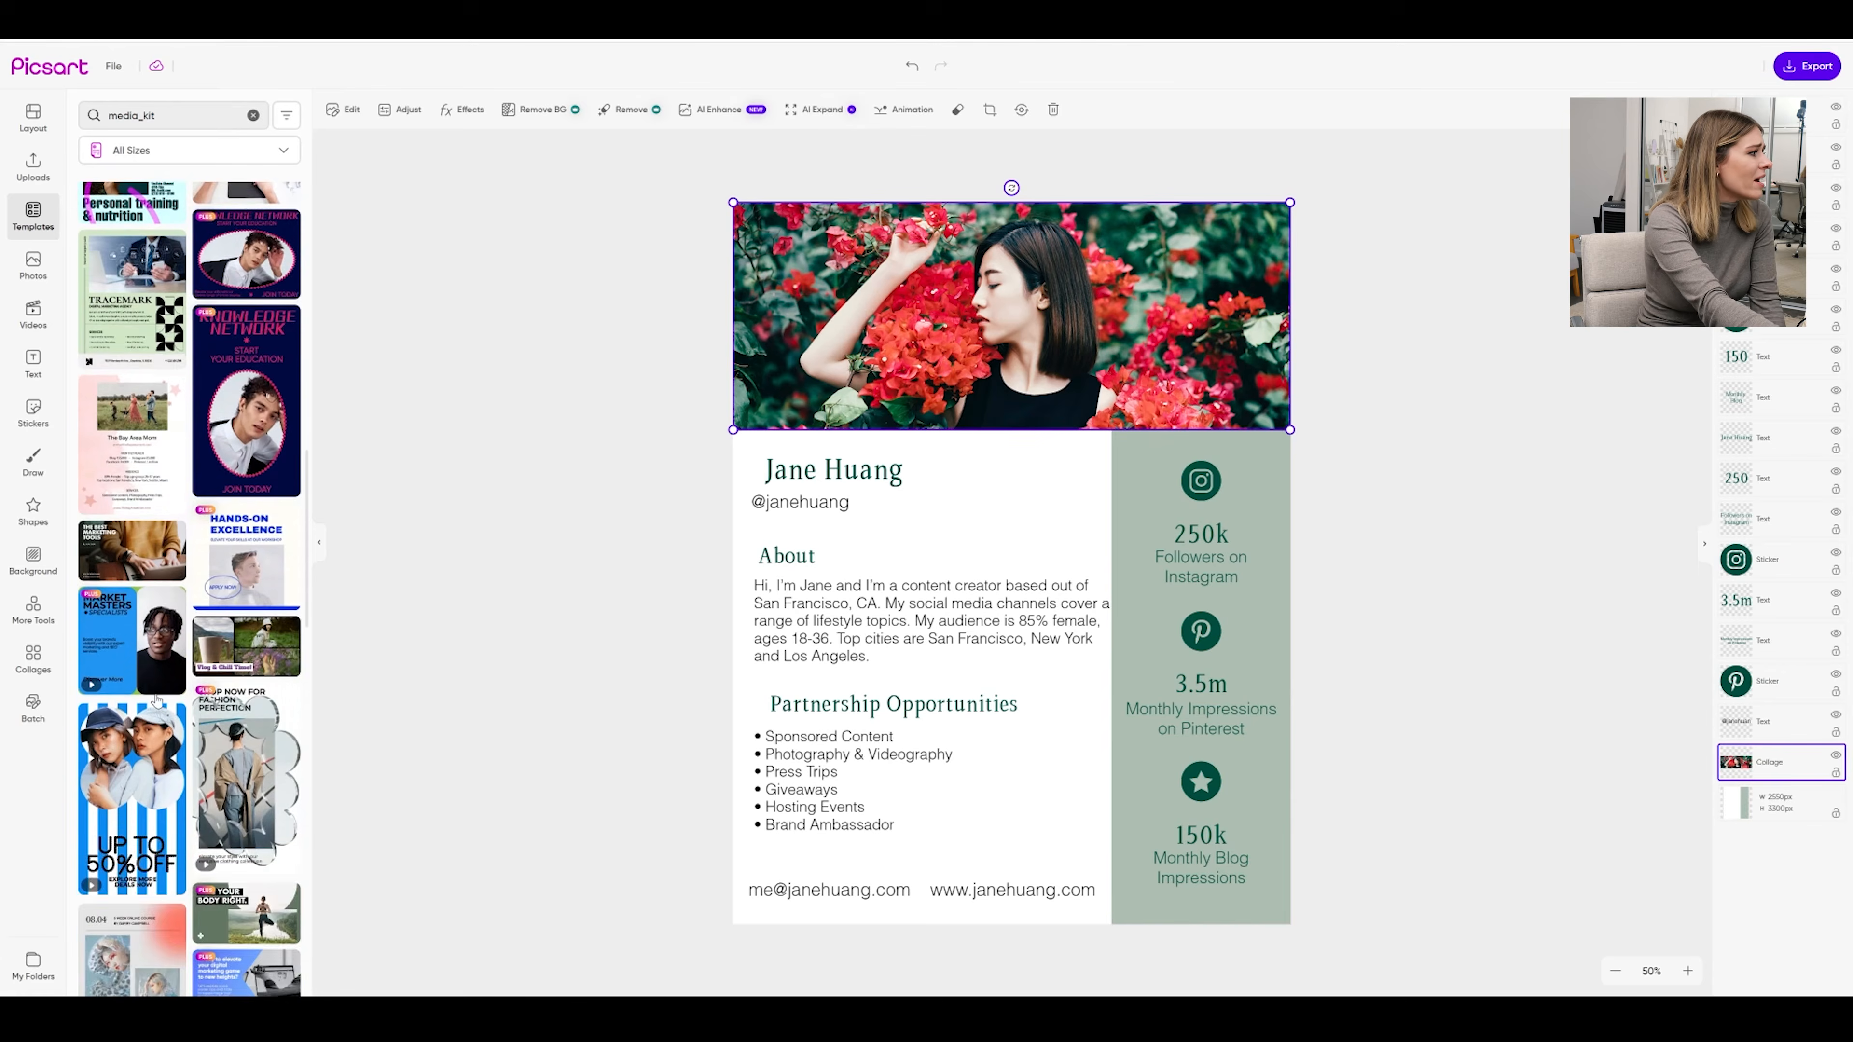
pyautogui.click(235, 715)
pyautogui.scroll(-4, 244, 701)
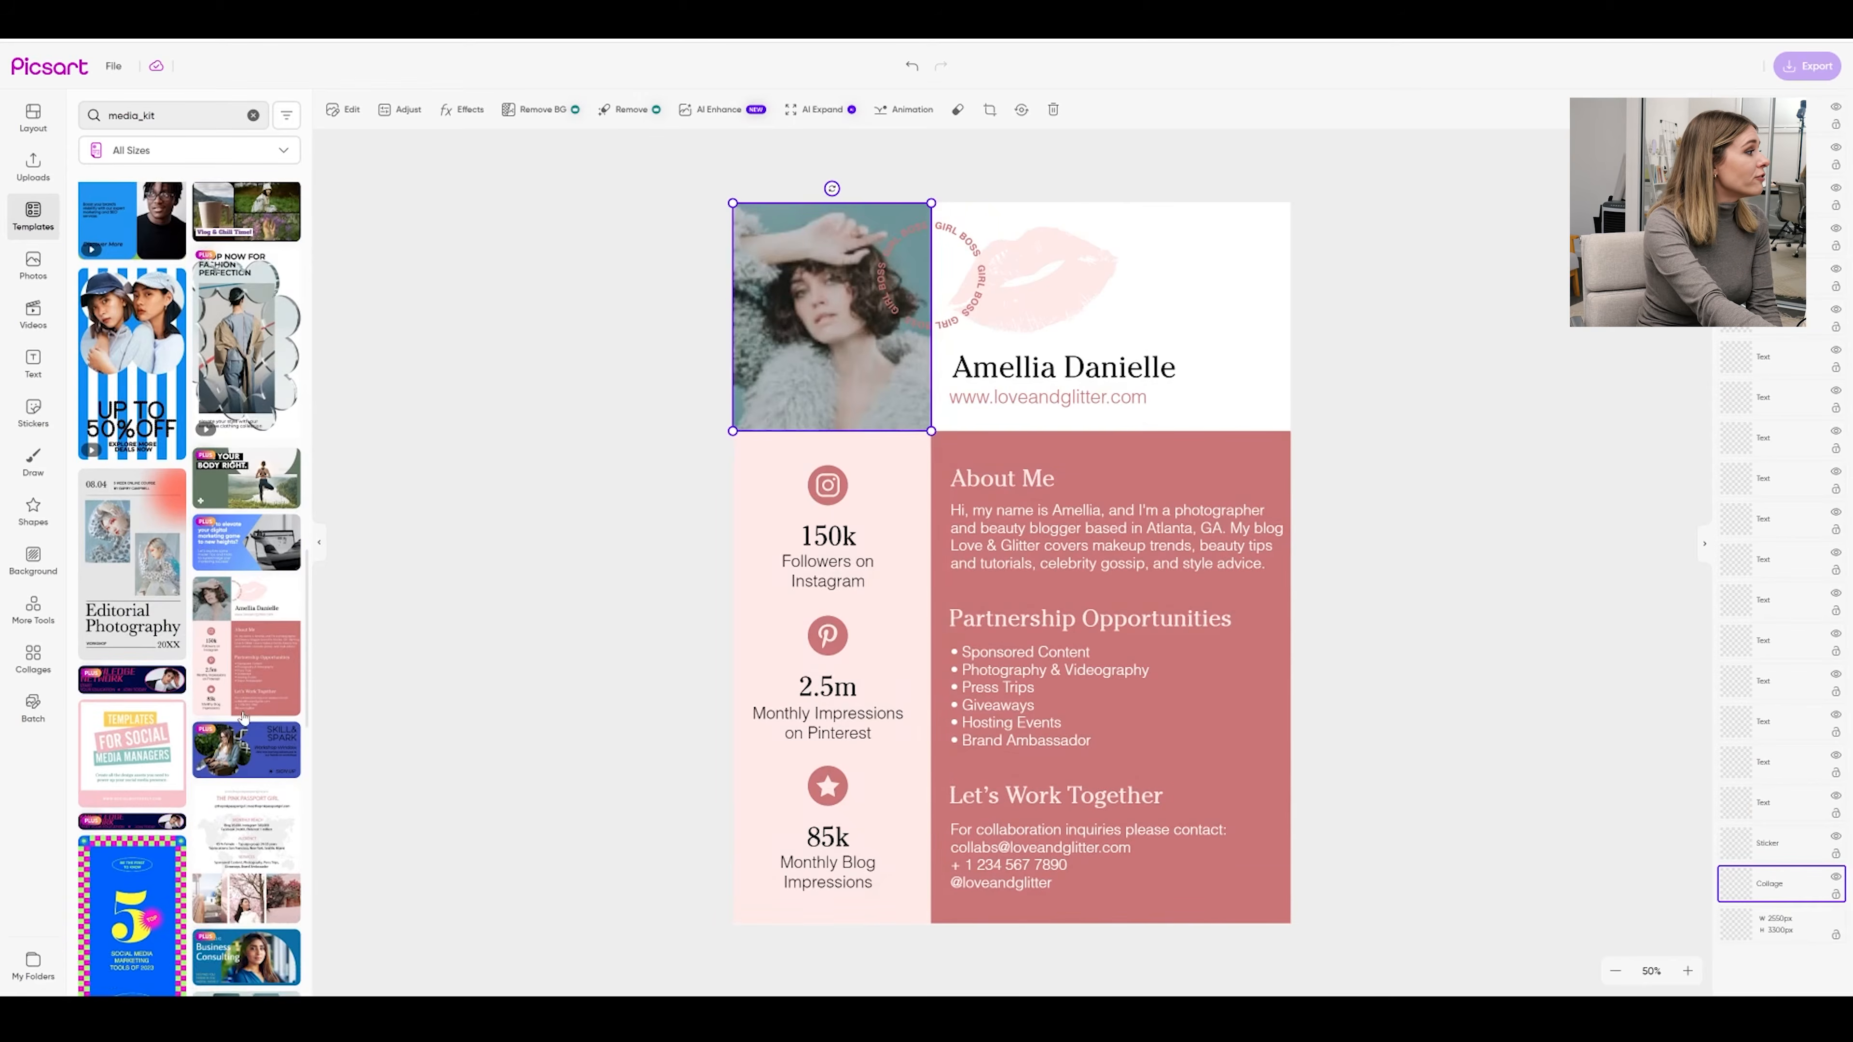
pyautogui.click(252, 673)
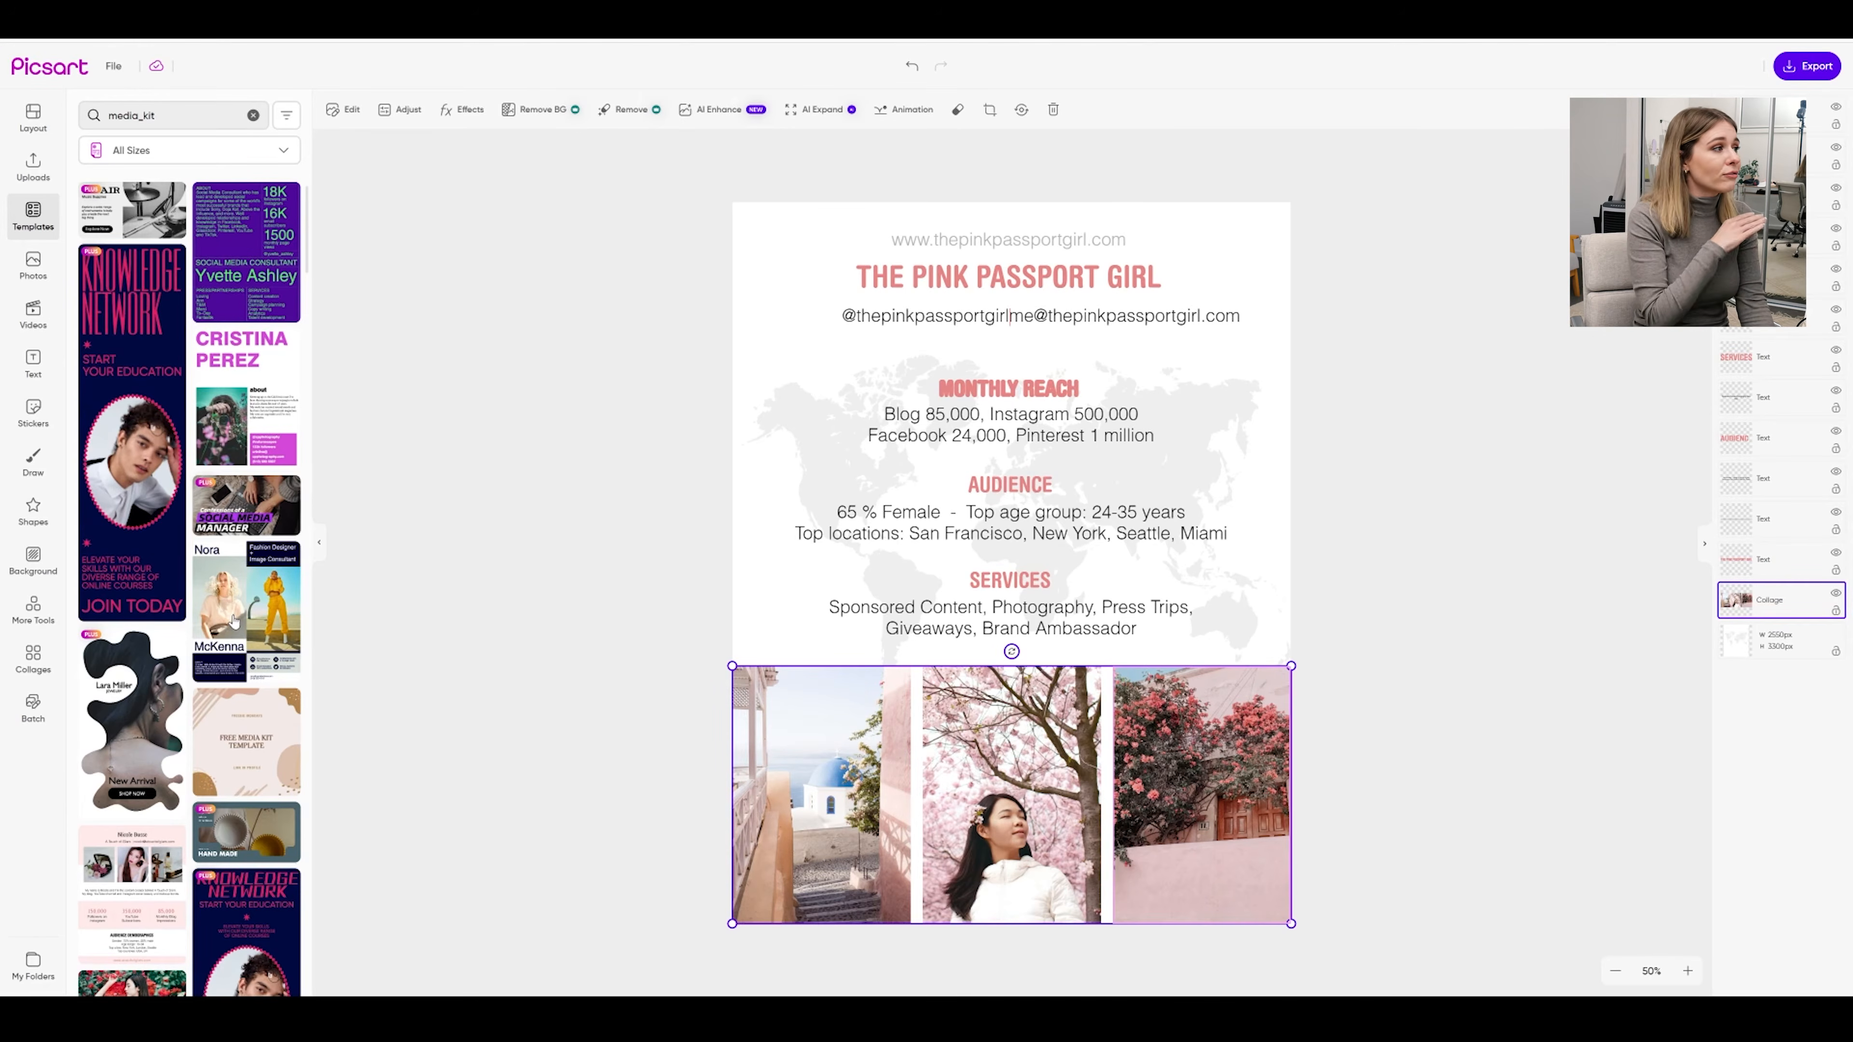
pyautogui.click(1344, 215)
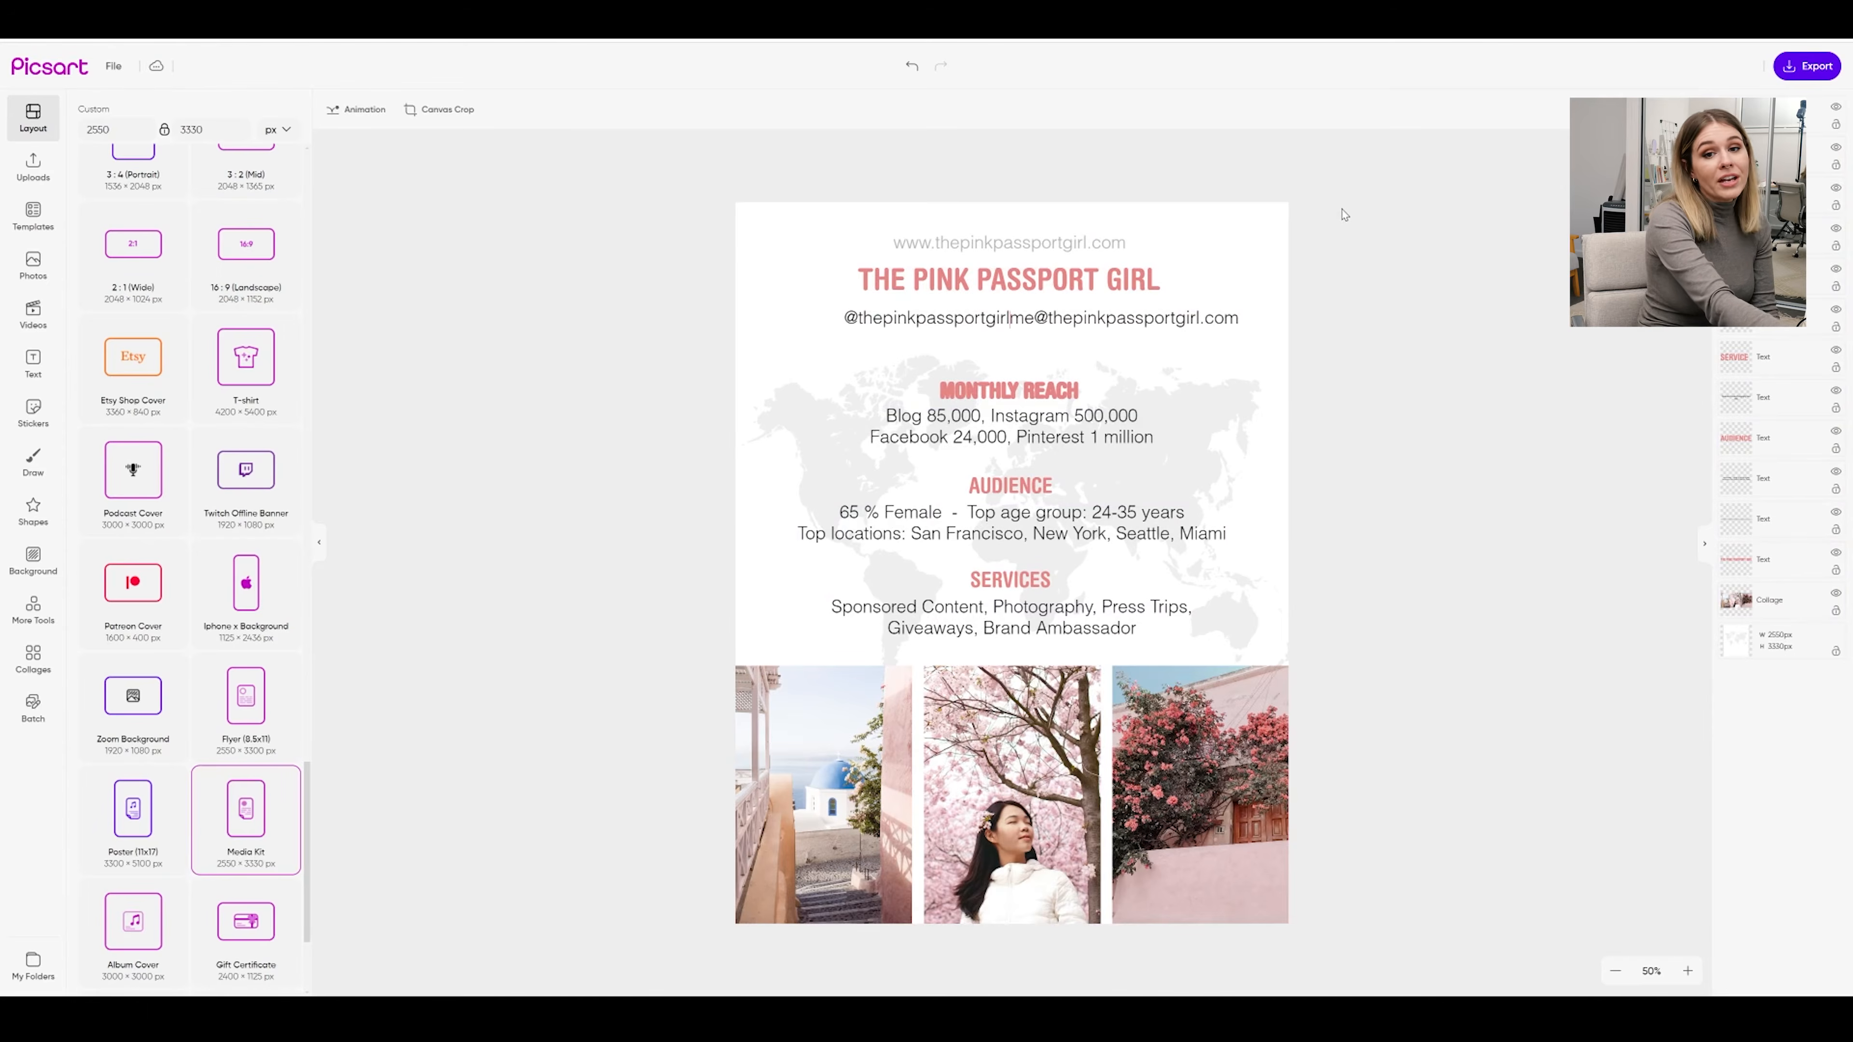
# Delete all the template's text, photo collage and world-map background
pyautogui.moveTo(1390, 191); pyautogui.dragTo(765, 952)
pyautogui.press('Delete')
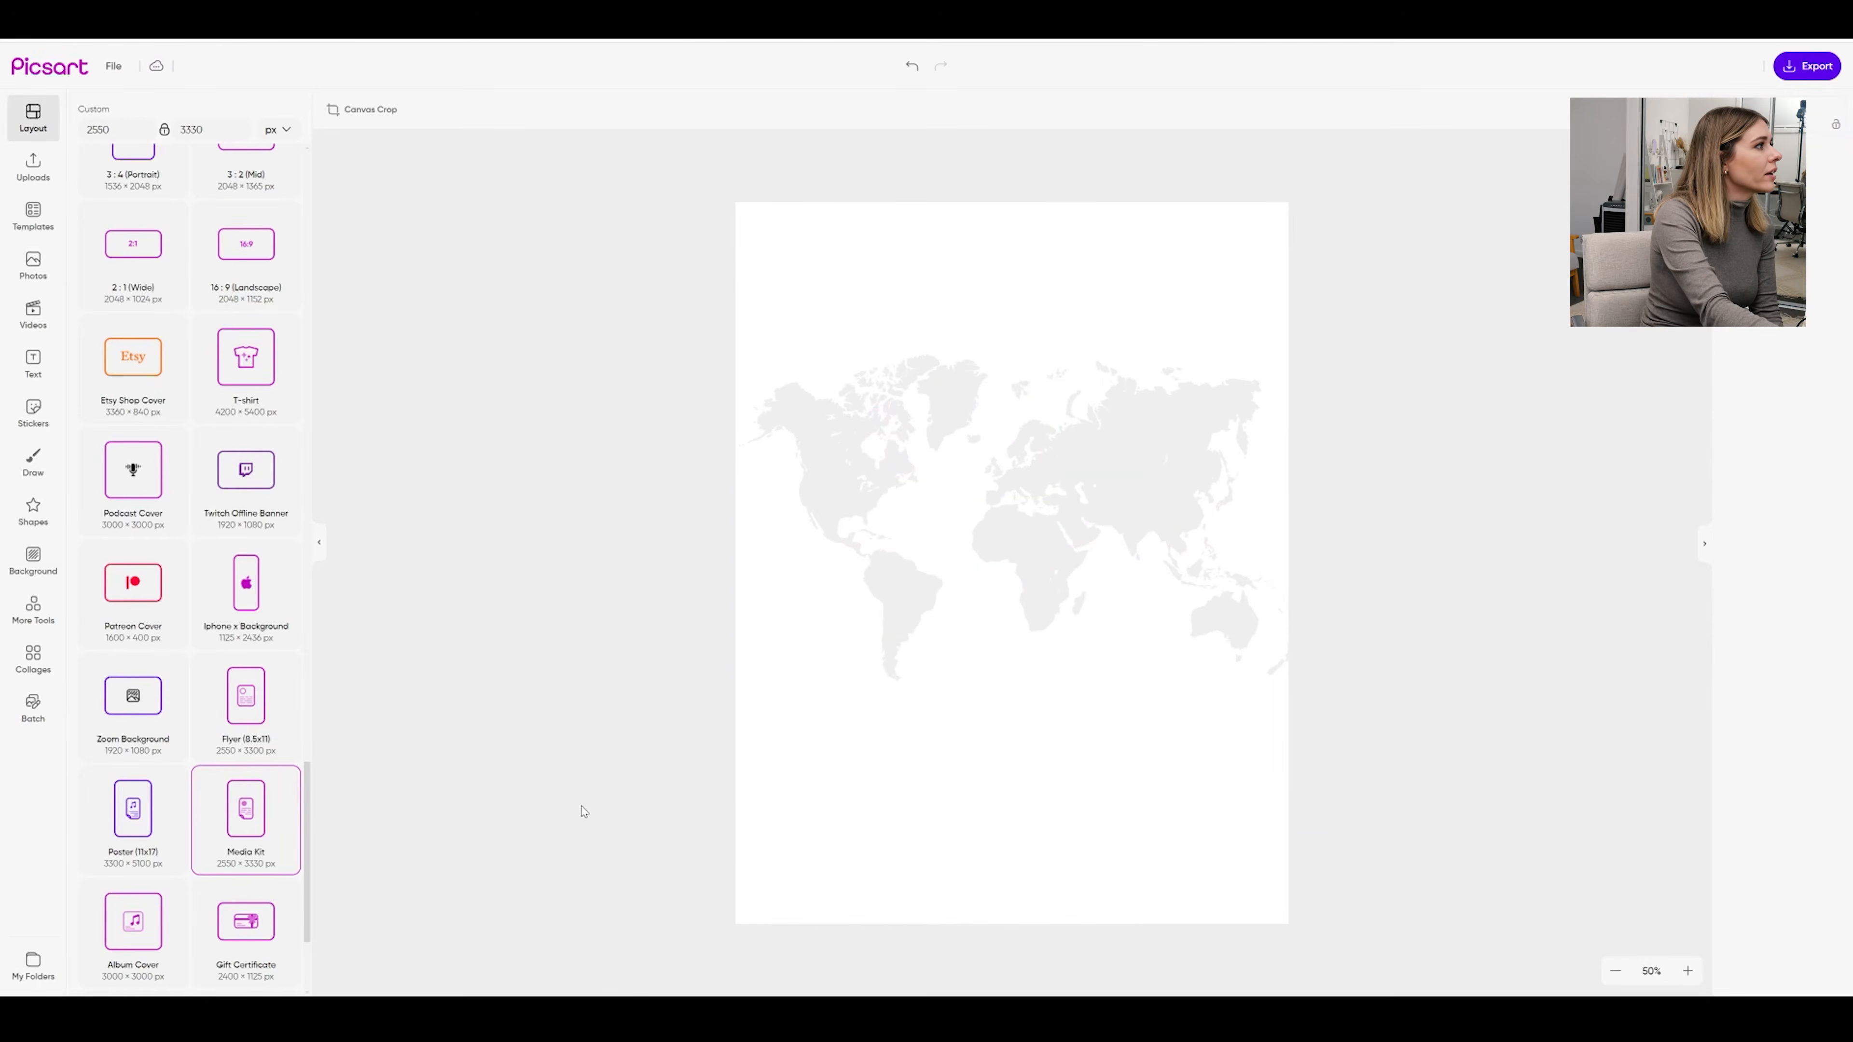
pyautogui.click(1158, 525)
pyautogui.press('Delete')
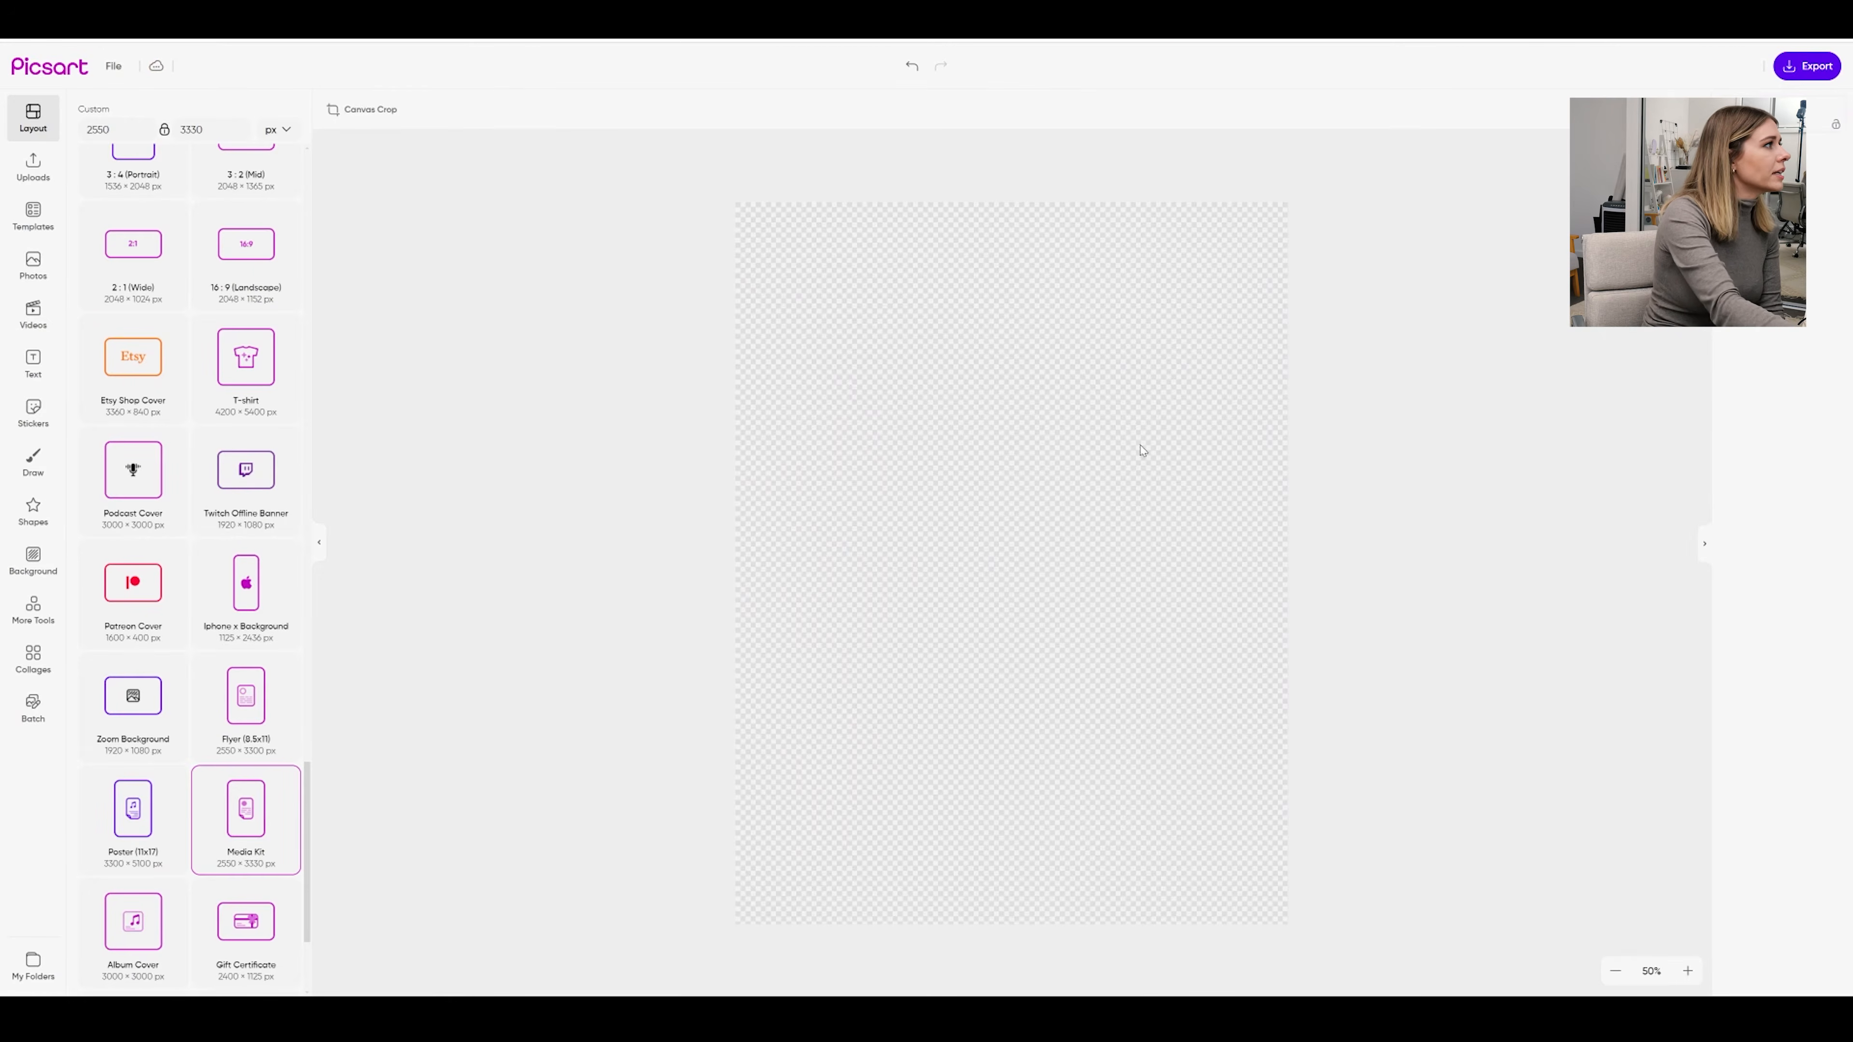
# Set the page background to solid white #ffffff
pyautogui.click(29, 558)
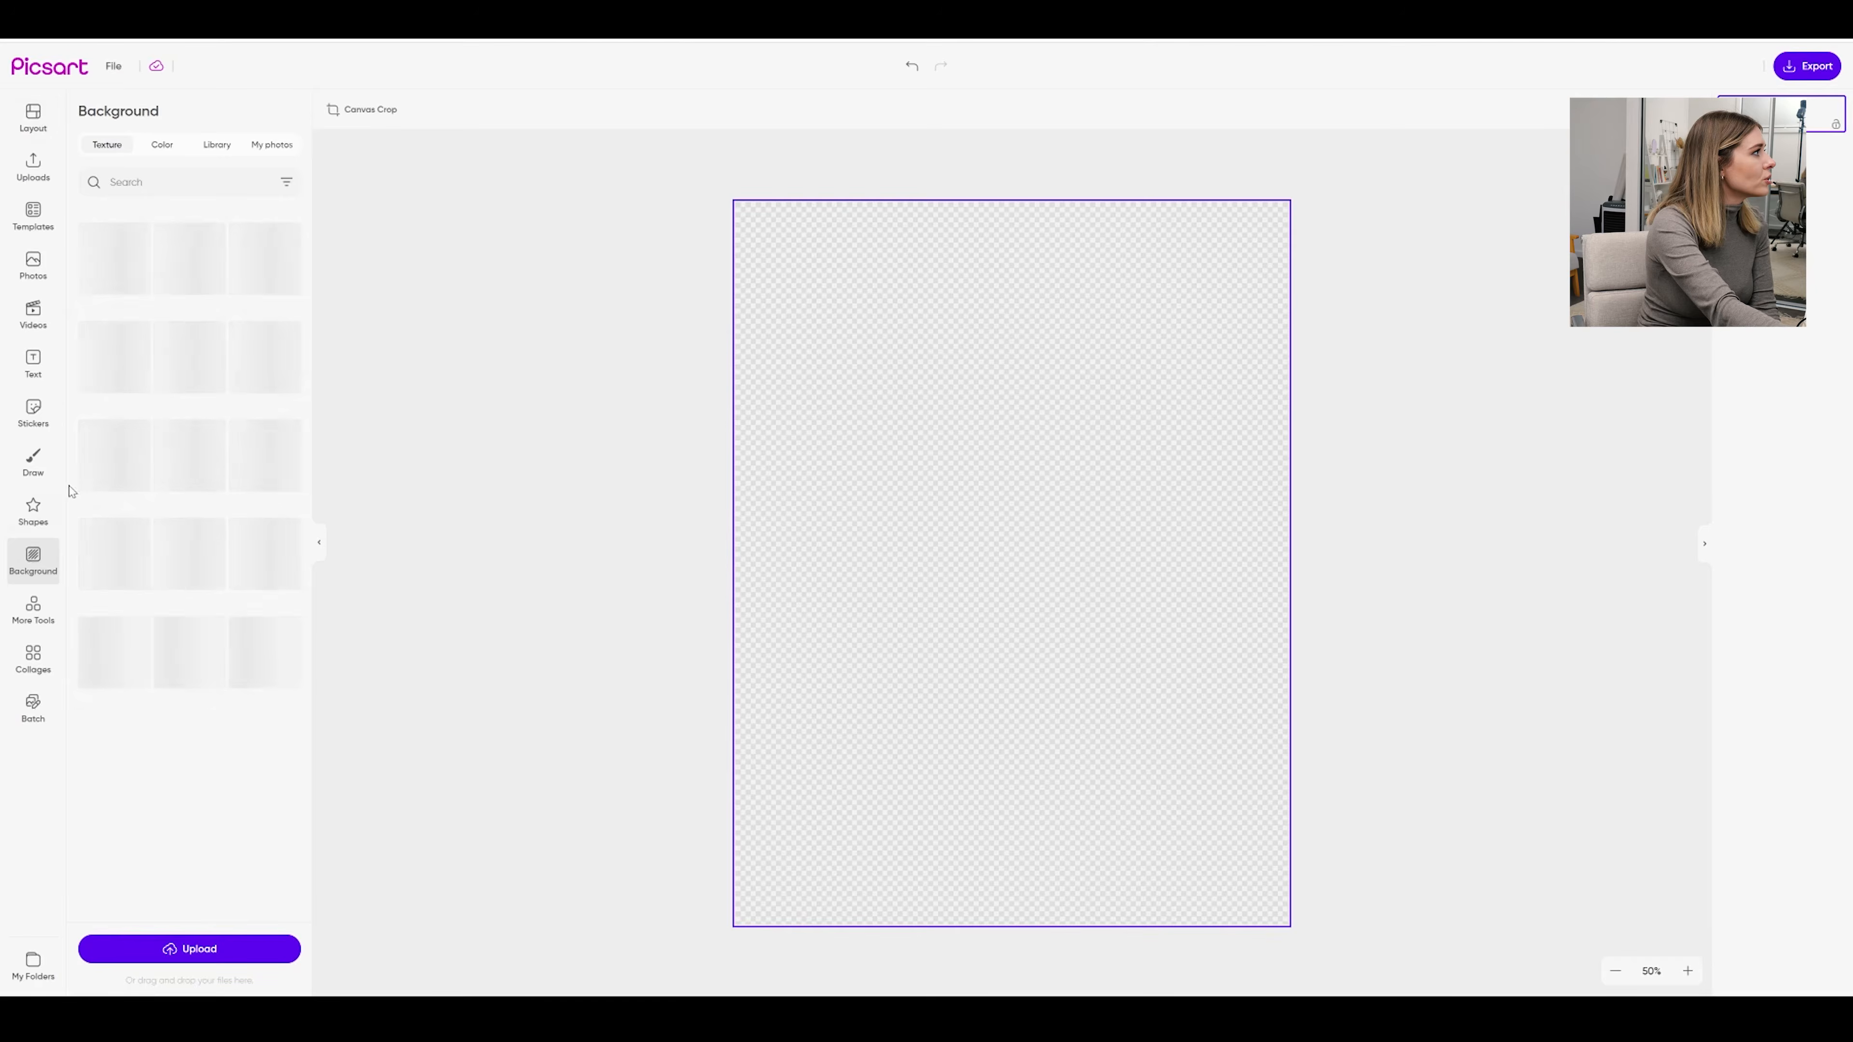
pyautogui.click(162, 146)
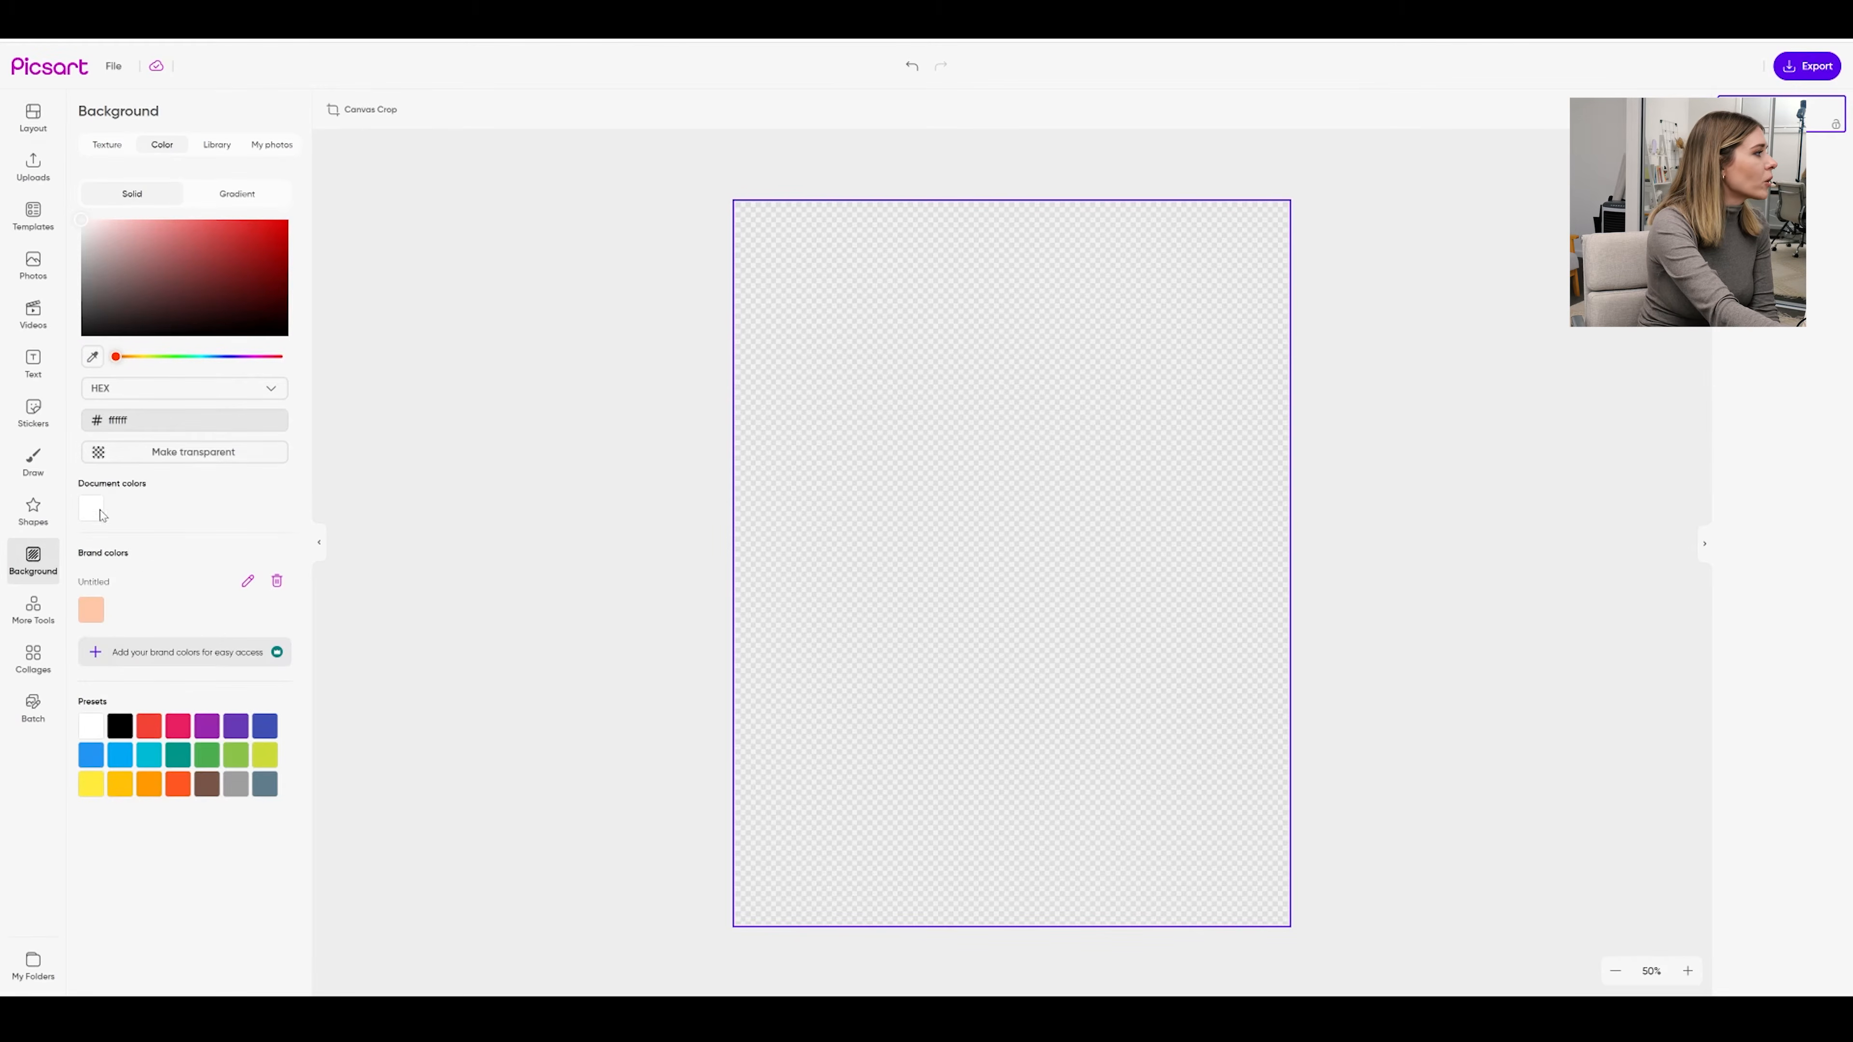
pyautogui.click(92, 514)
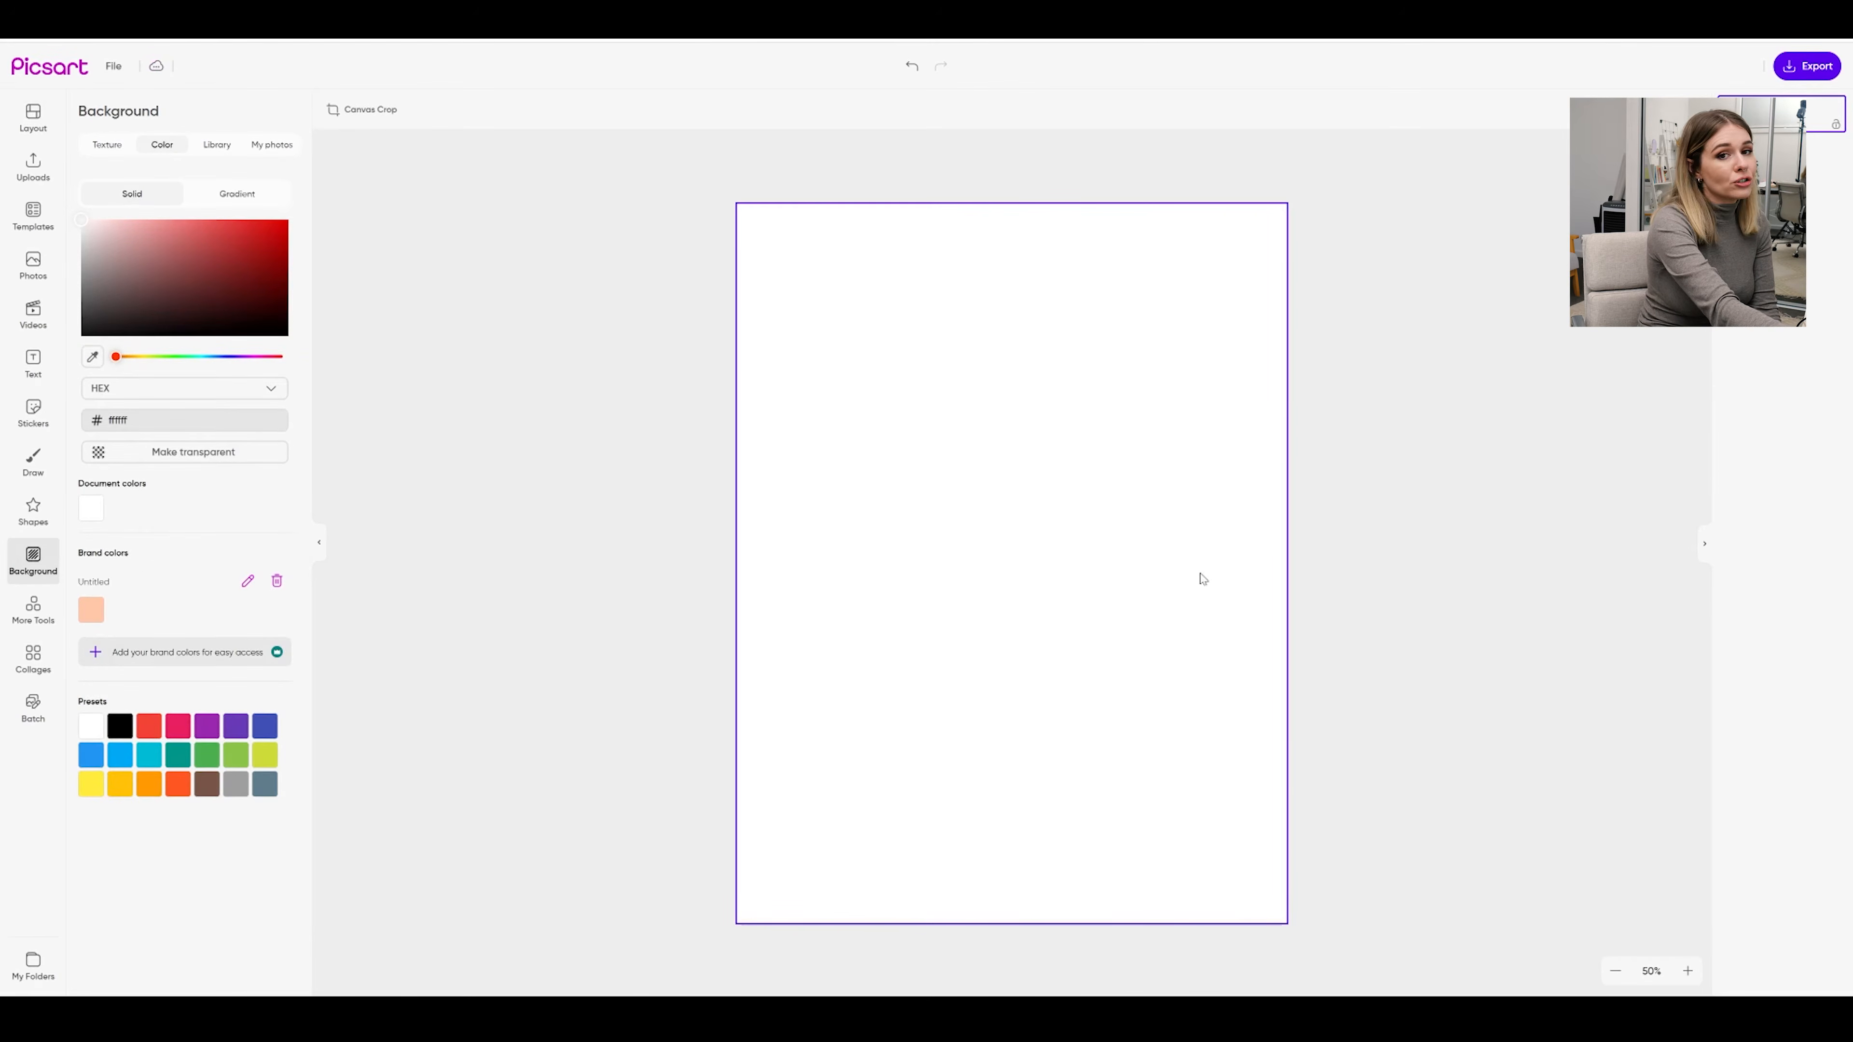
pyautogui.click(1424, 508)
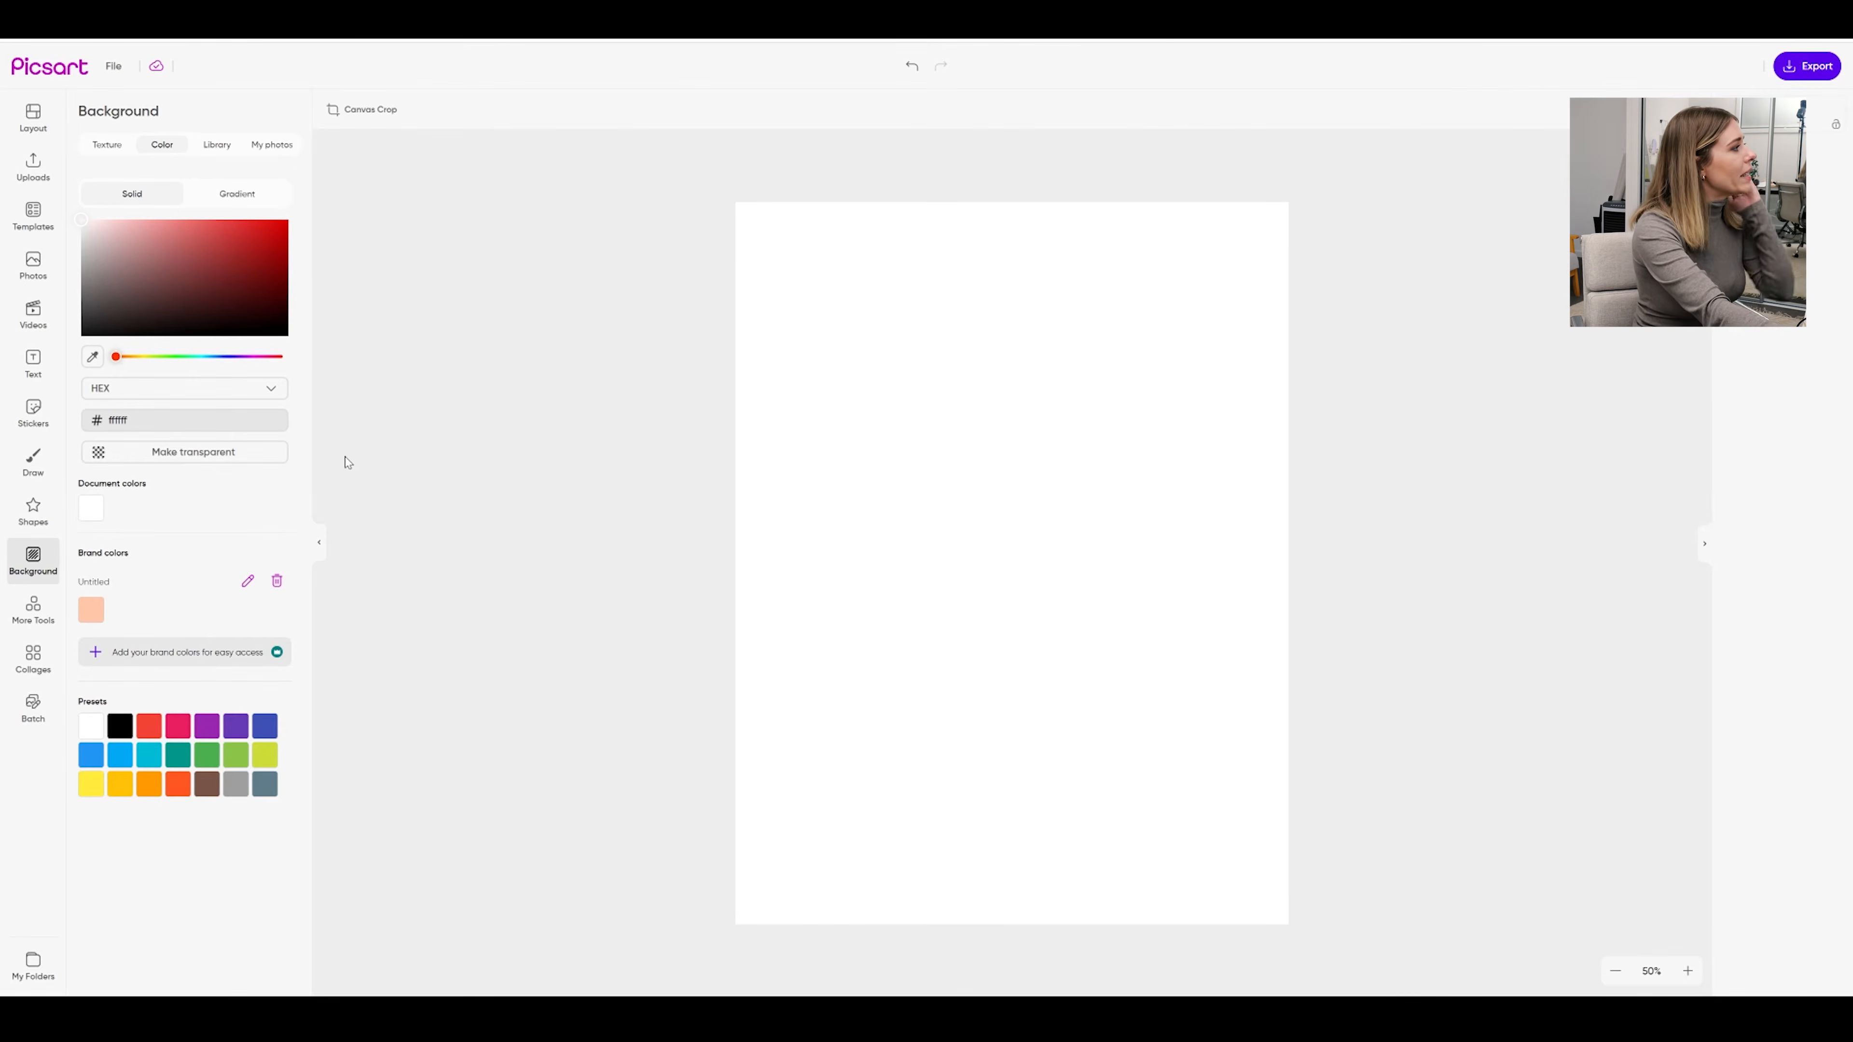
# Add a purple dome shape from the outline shapes and move it to the page's upper right
pyautogui.click(33, 509)
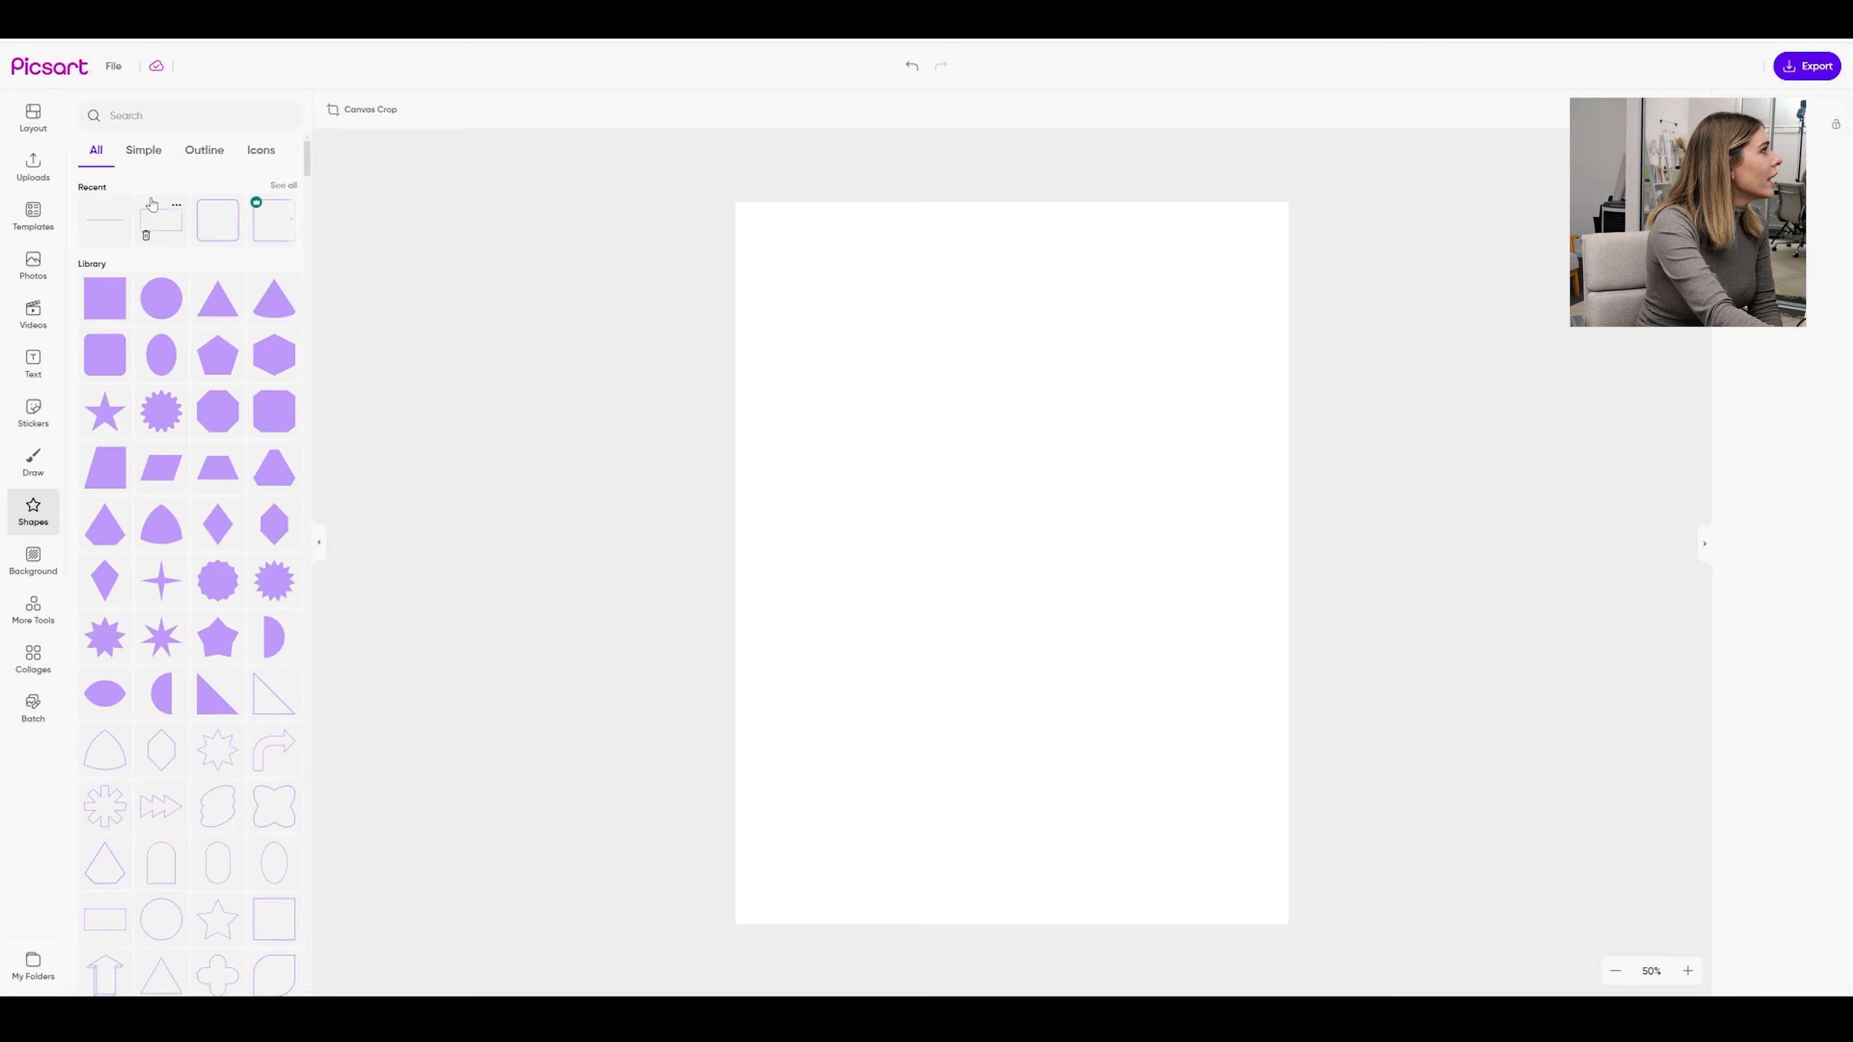
pyautogui.click(144, 150)
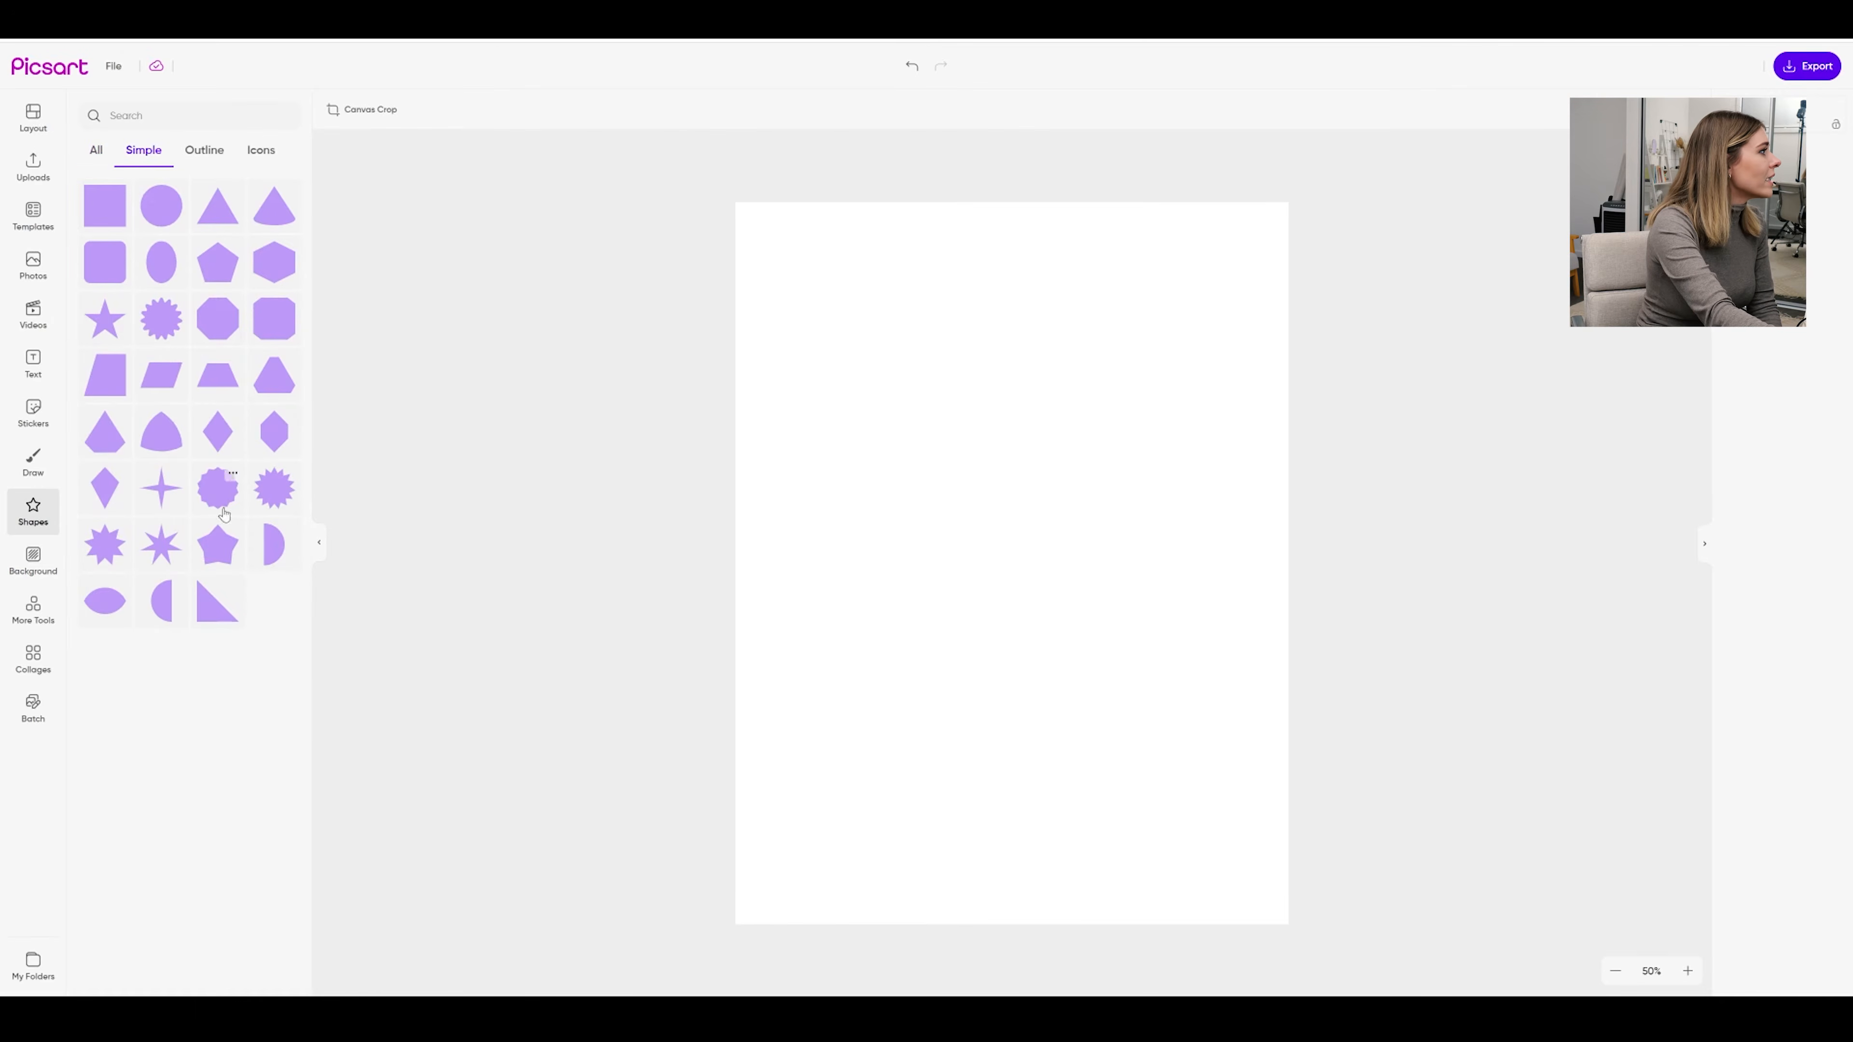
pyautogui.click(201, 159)
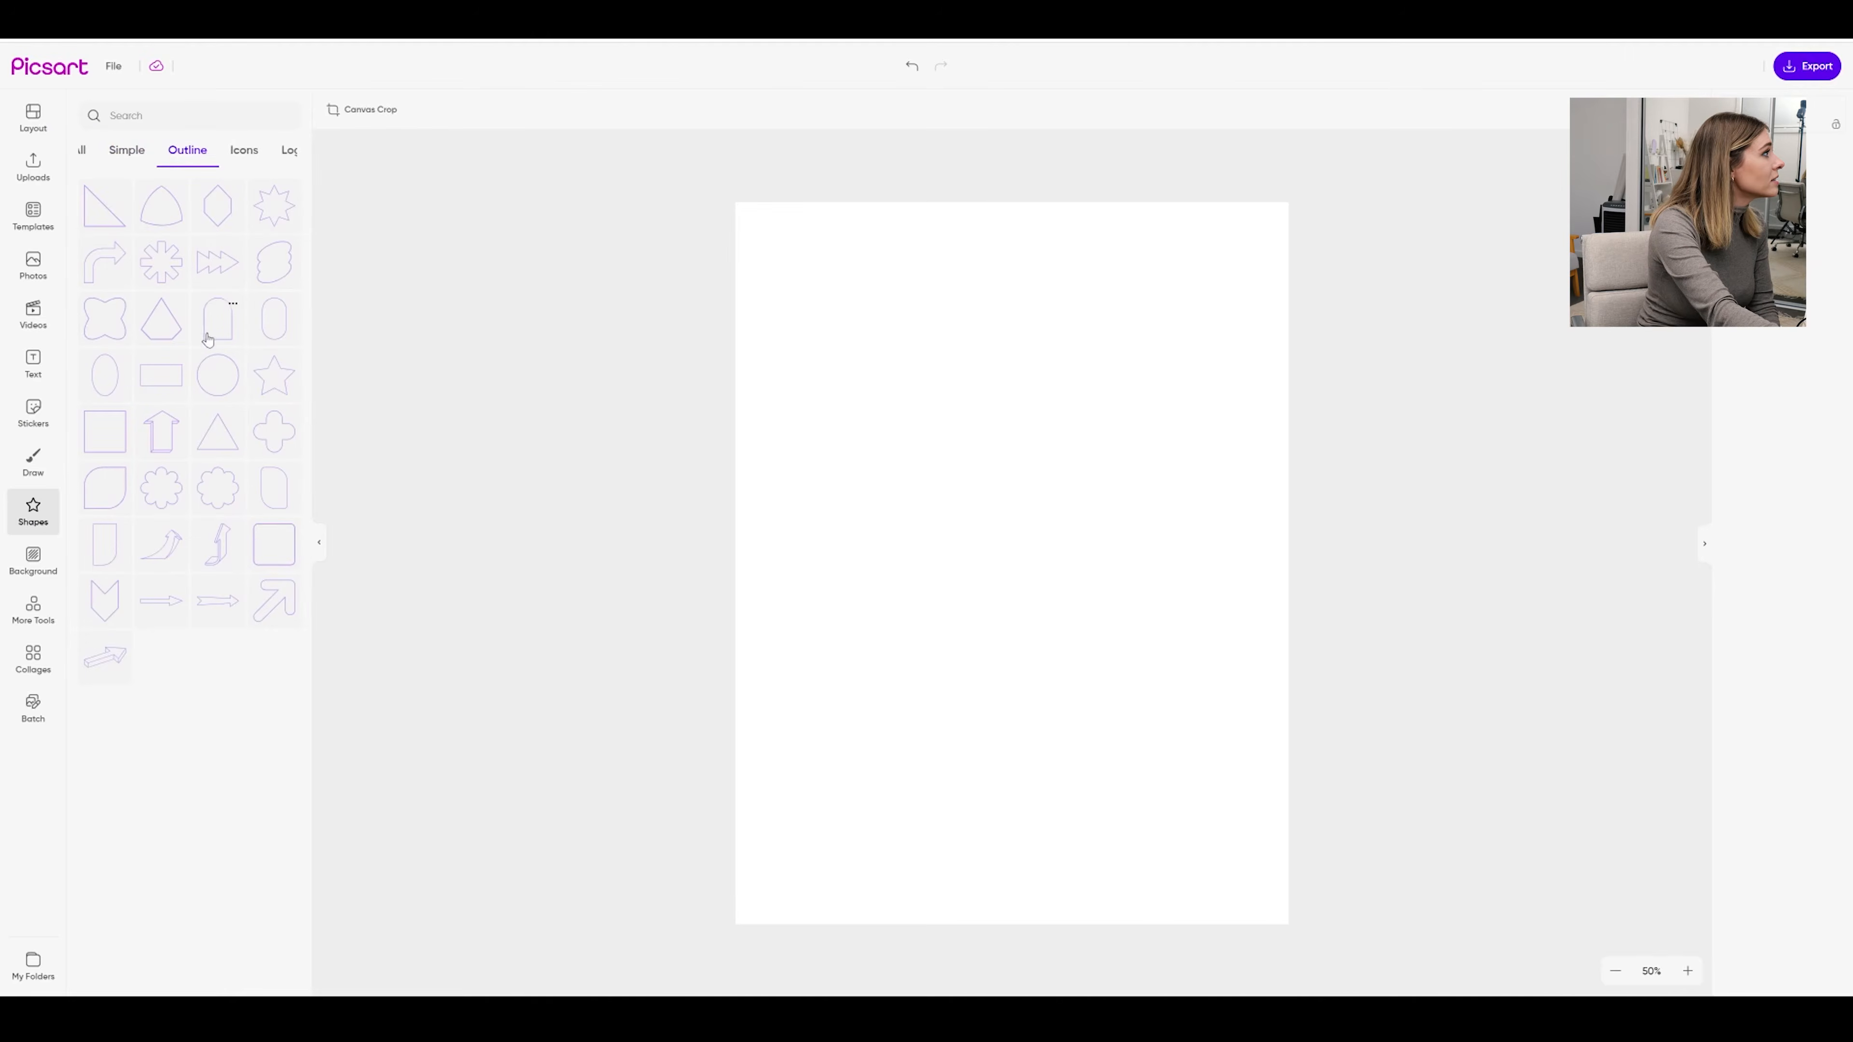
pyautogui.scroll(-5, 207, 340)
pyautogui.click(277, 625)
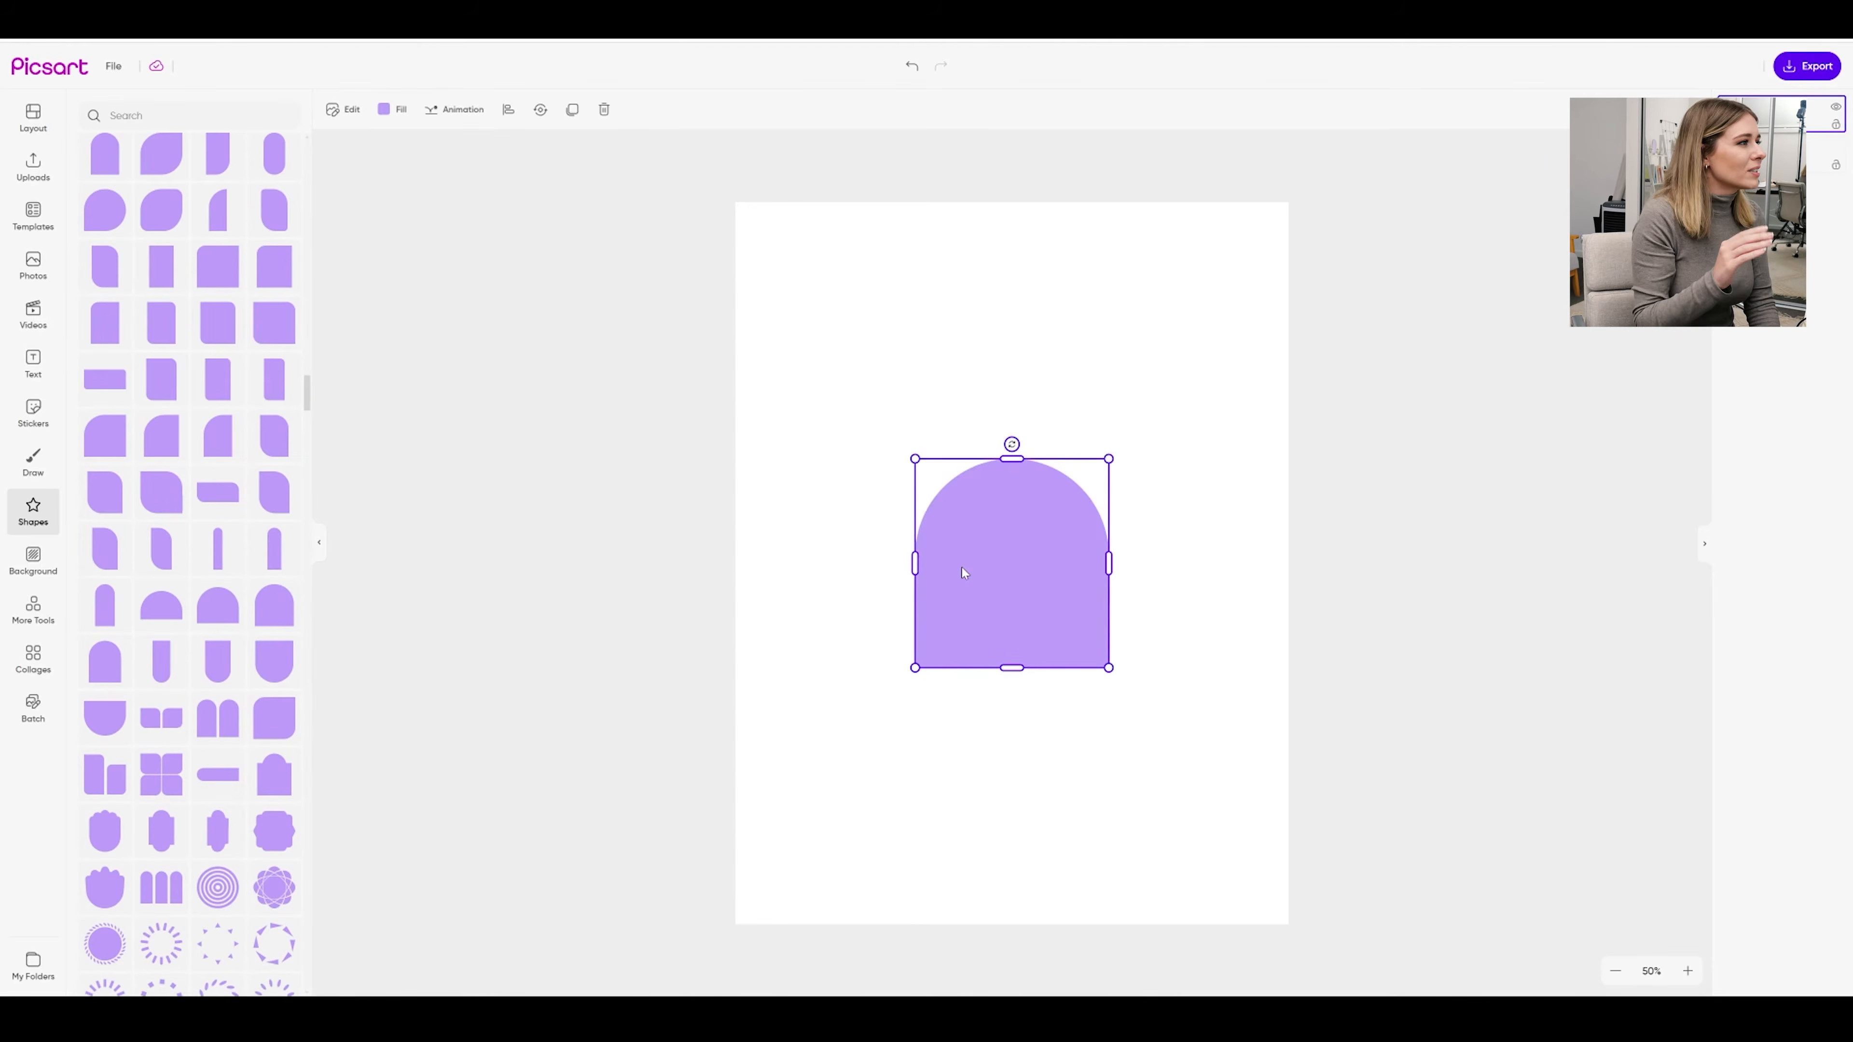
pyautogui.moveTo(962, 566); pyautogui.dragTo(1086, 356)
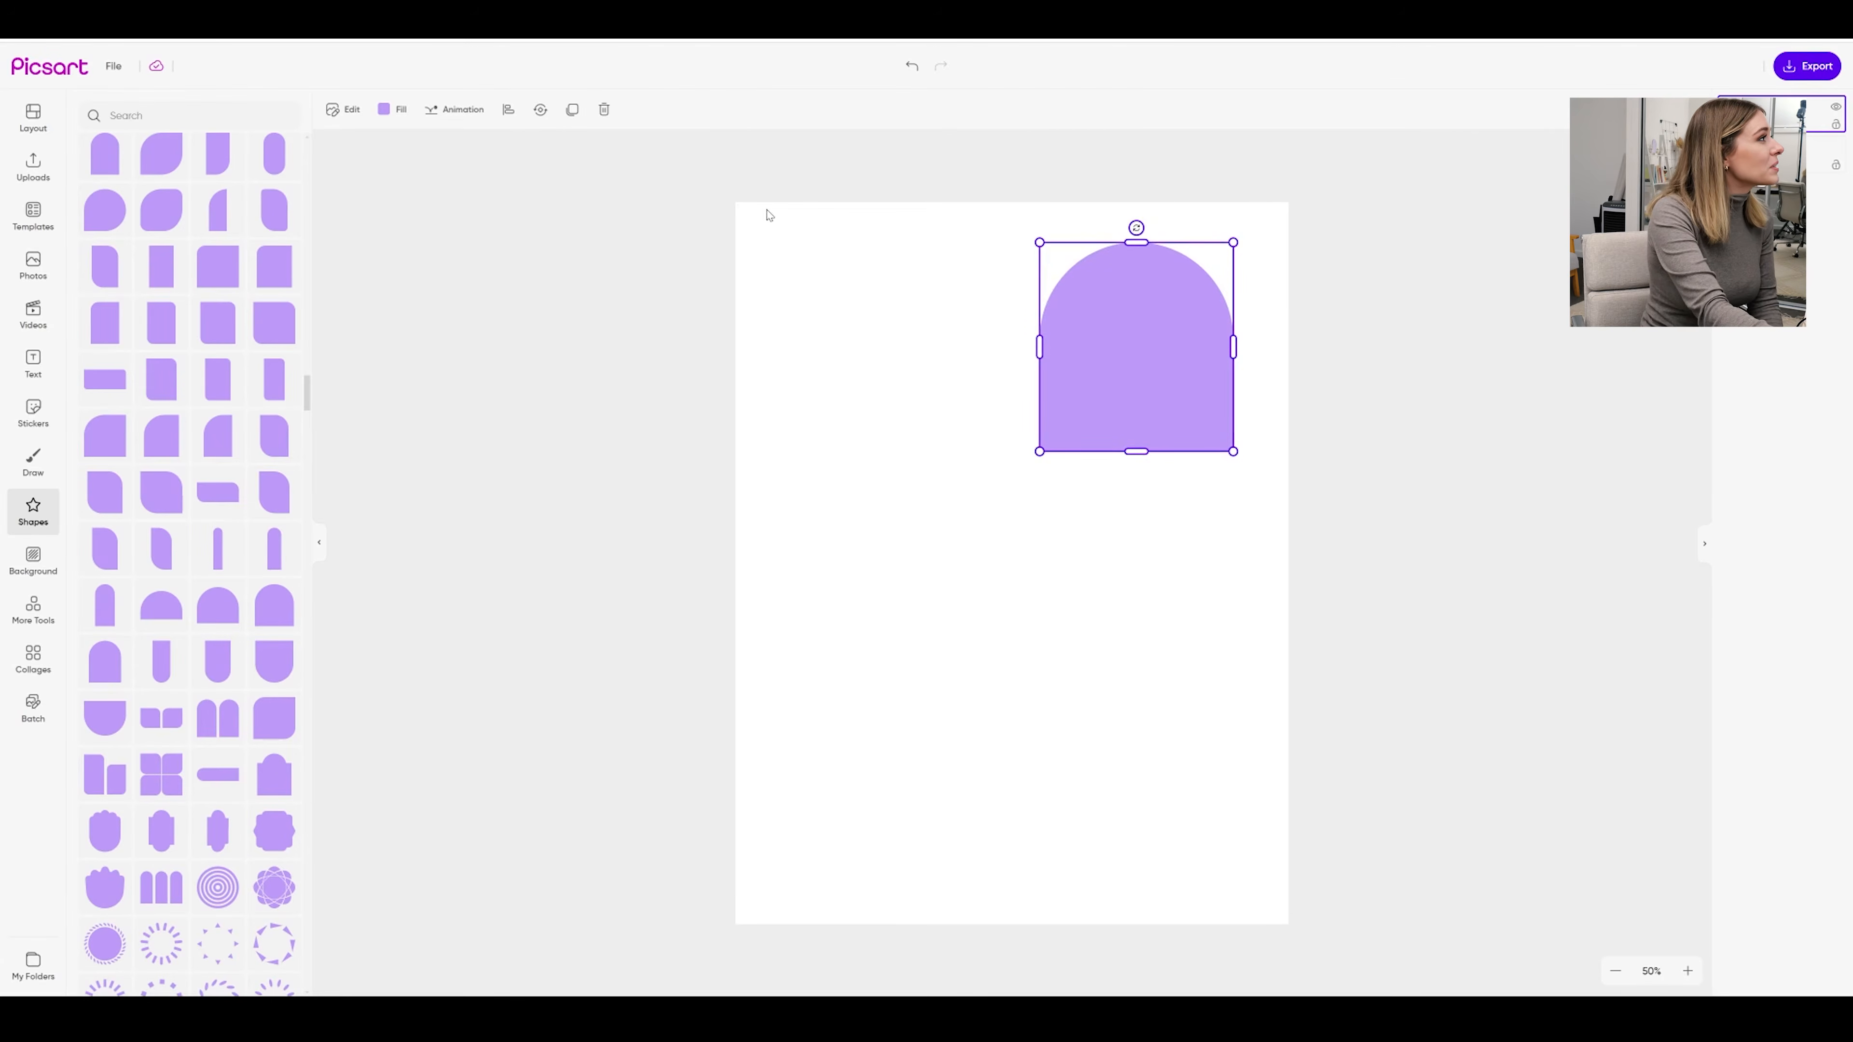
# Fill the arch with the saved peach, then lighten it to pale peach #ffe3d6
pyautogui.click(394, 110)
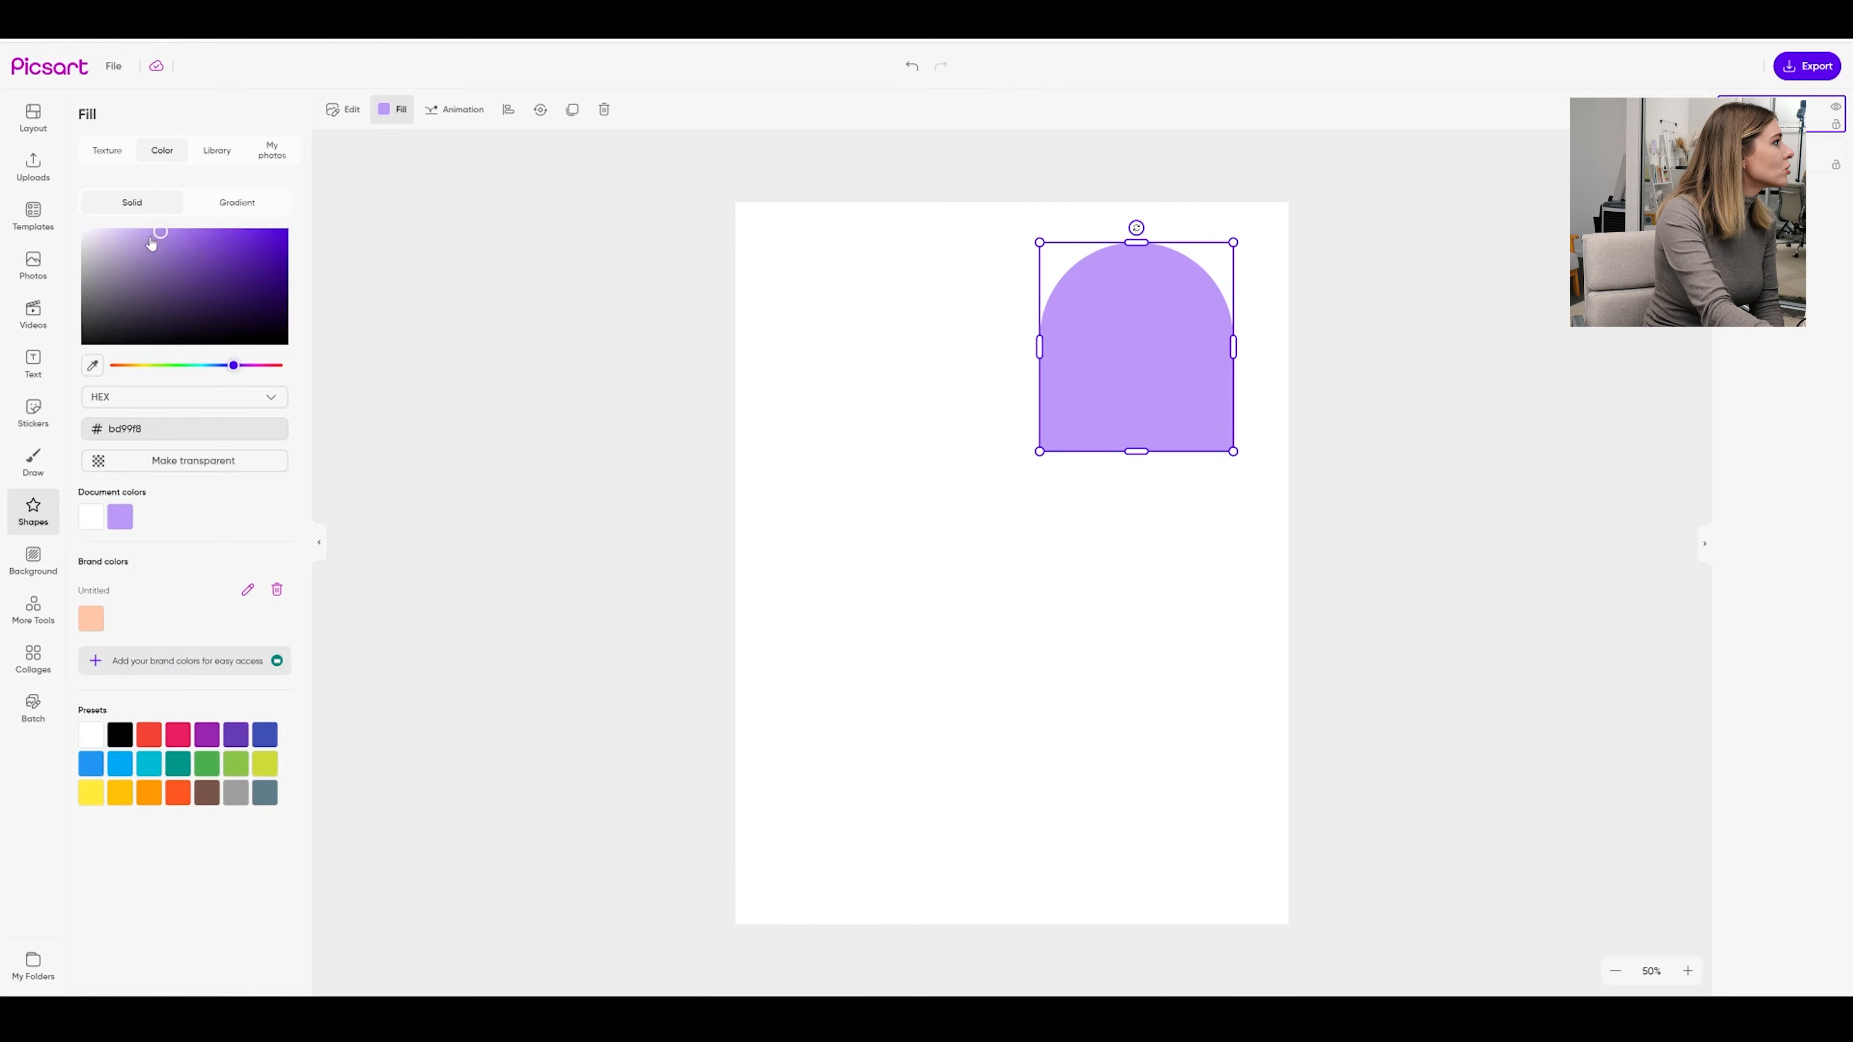
pyautogui.click(90, 621)
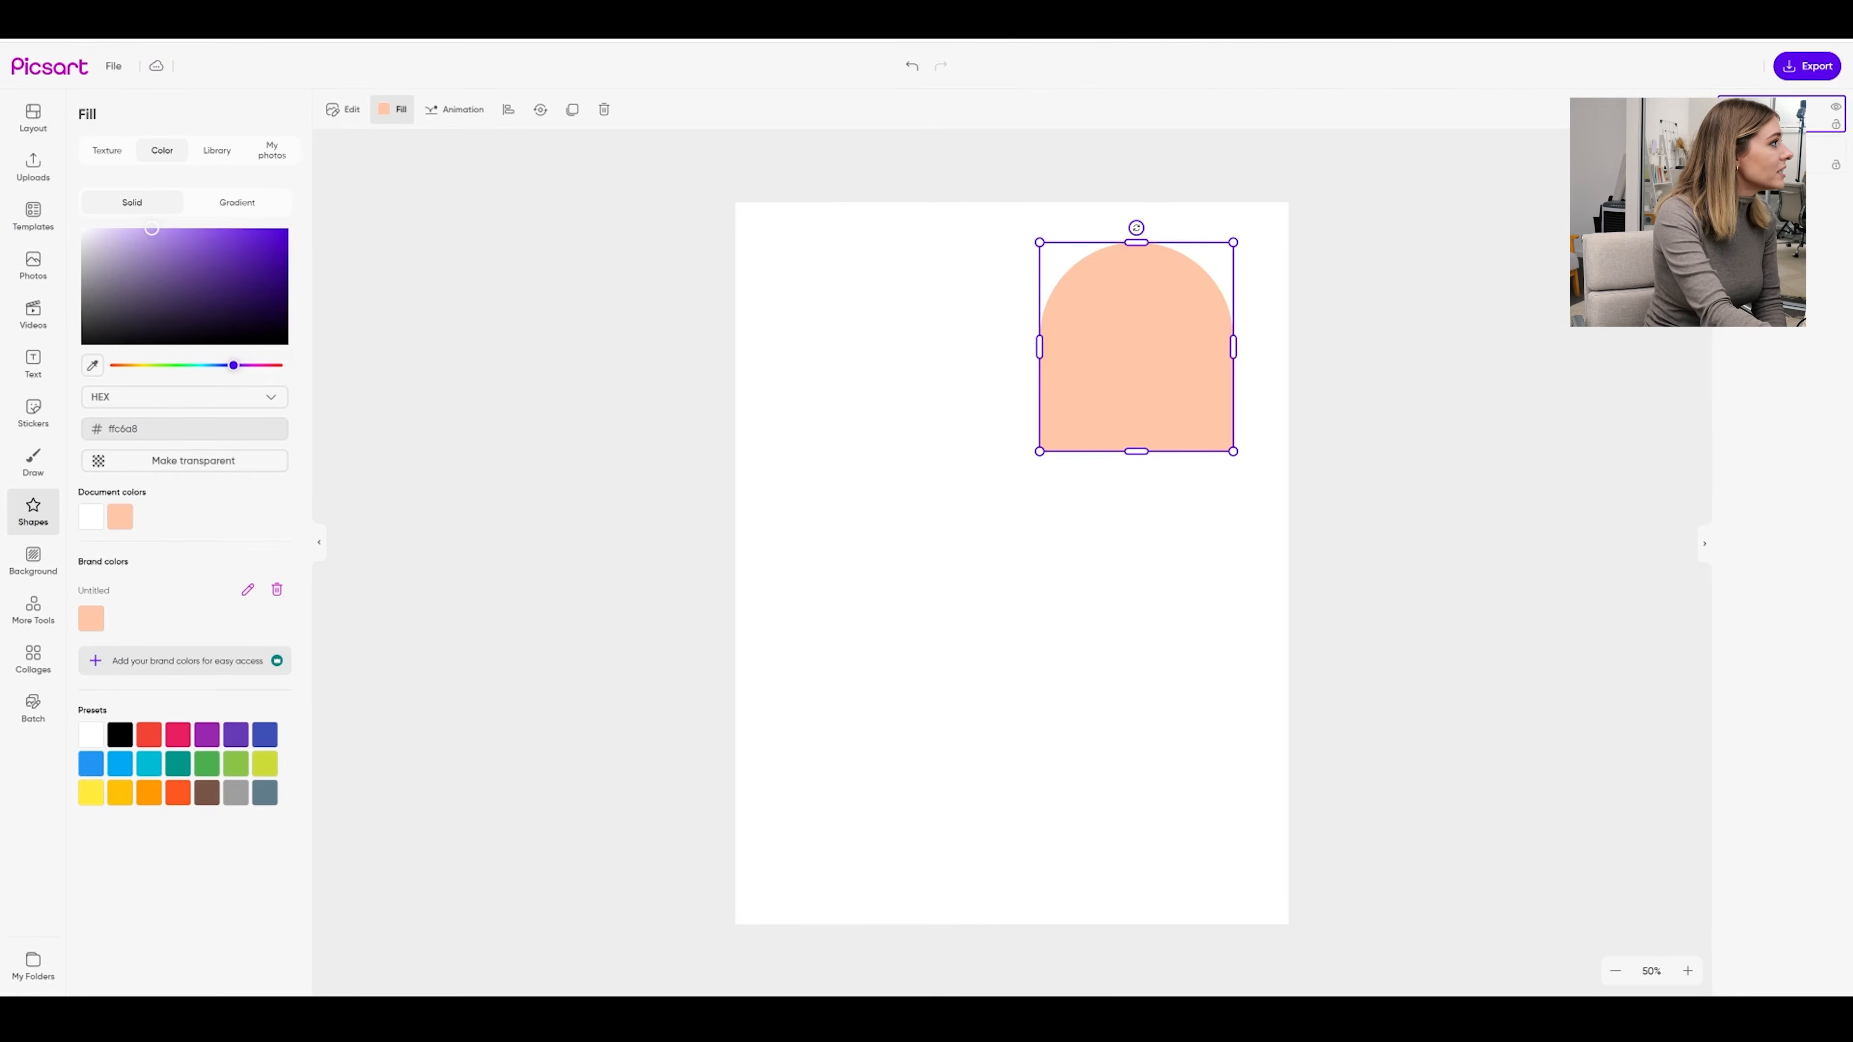
pyautogui.click(131, 227)
pyautogui.moveTo(131, 224); pyautogui.dragTo(125, 223)
pyautogui.moveTo(126, 367); pyautogui.dragTo(126, 370)
pyautogui.moveTo(115, 230); pyautogui.dragTo(114, 228)
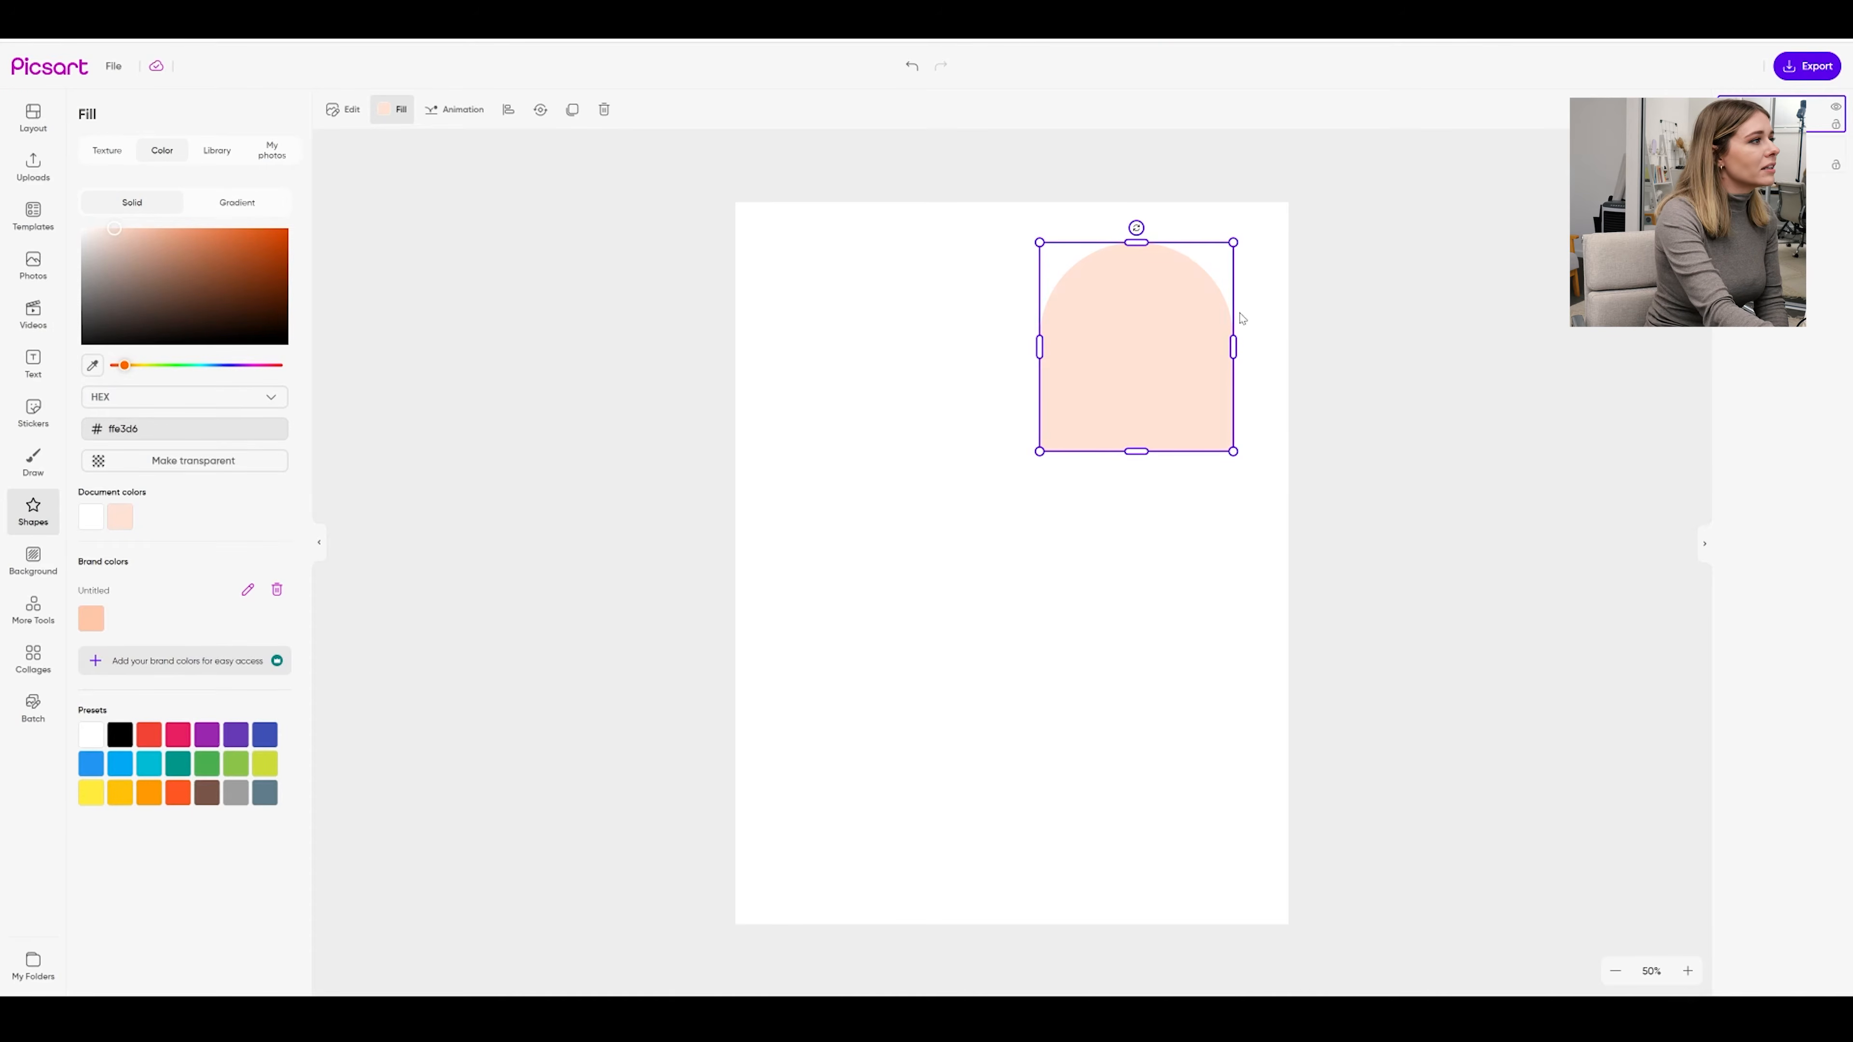
pyautogui.click(1142, 576)
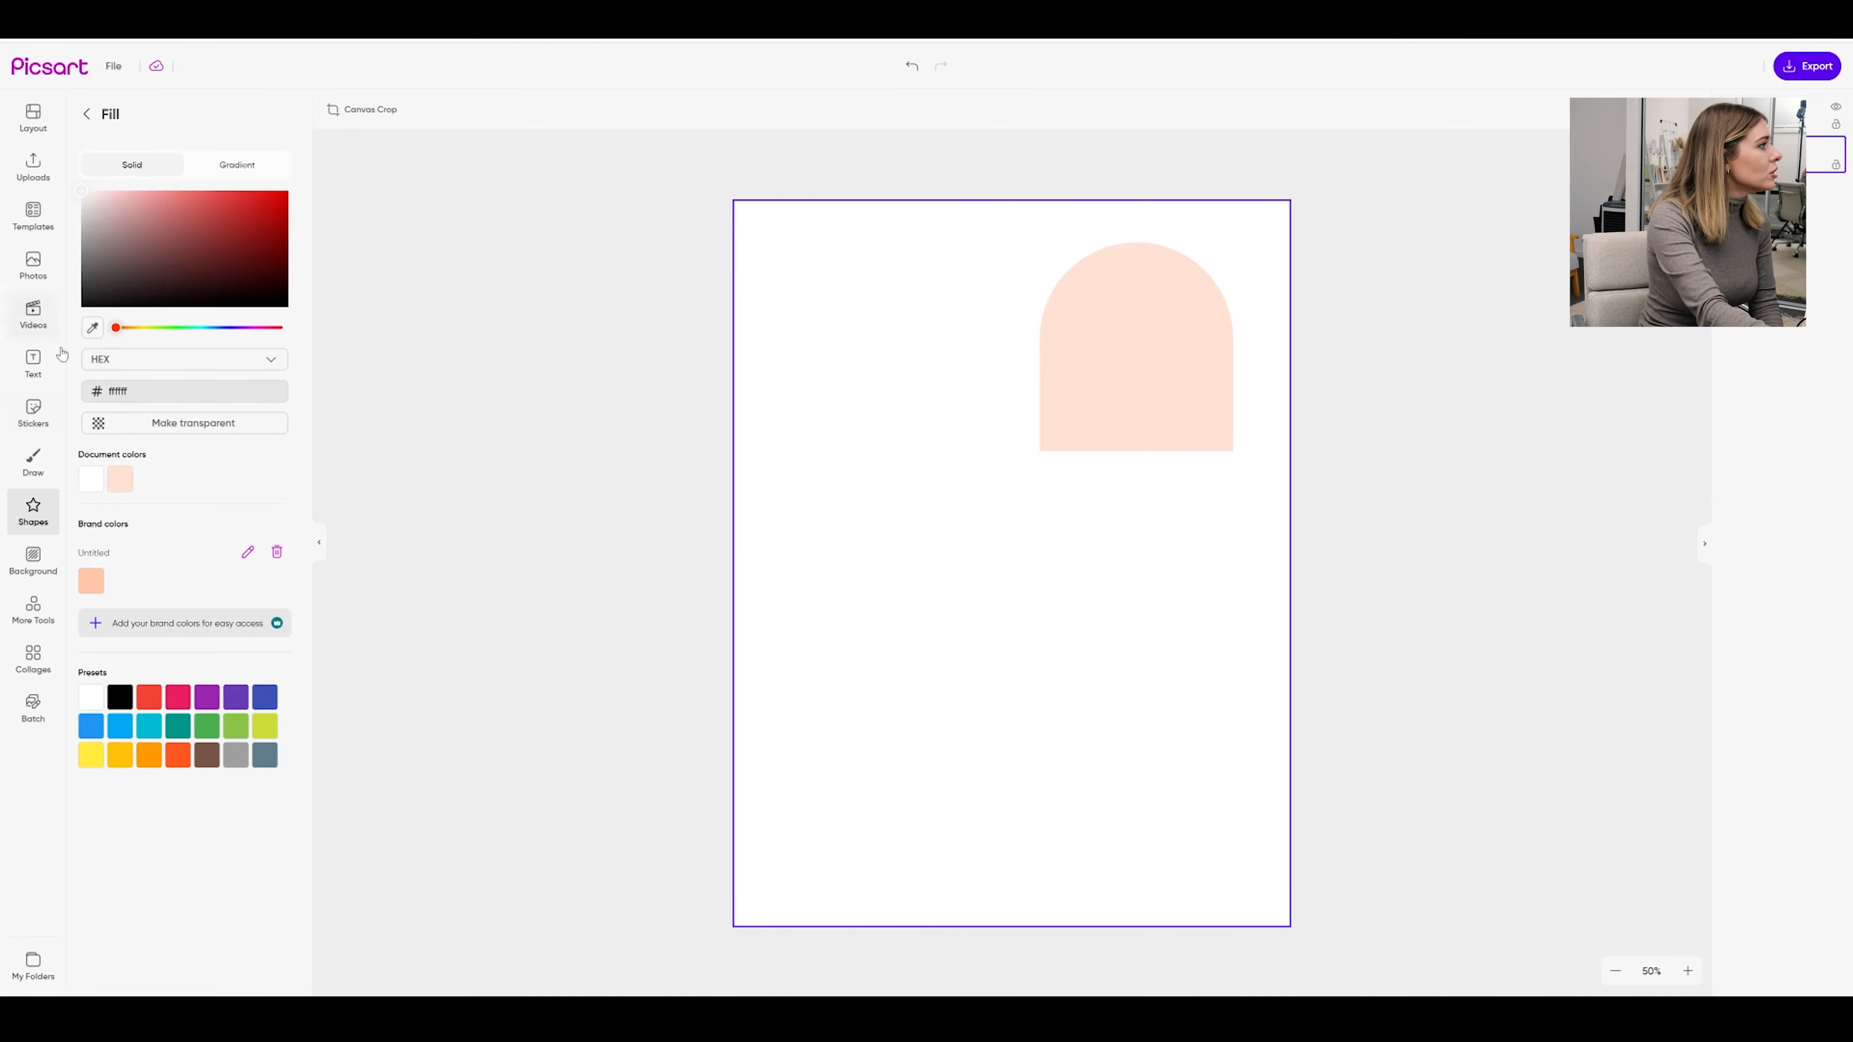
# Add a wide, slightly shortened rectangle below the arch on the left, filled pale peach #ffe3d6
pyautogui.click(33, 510)
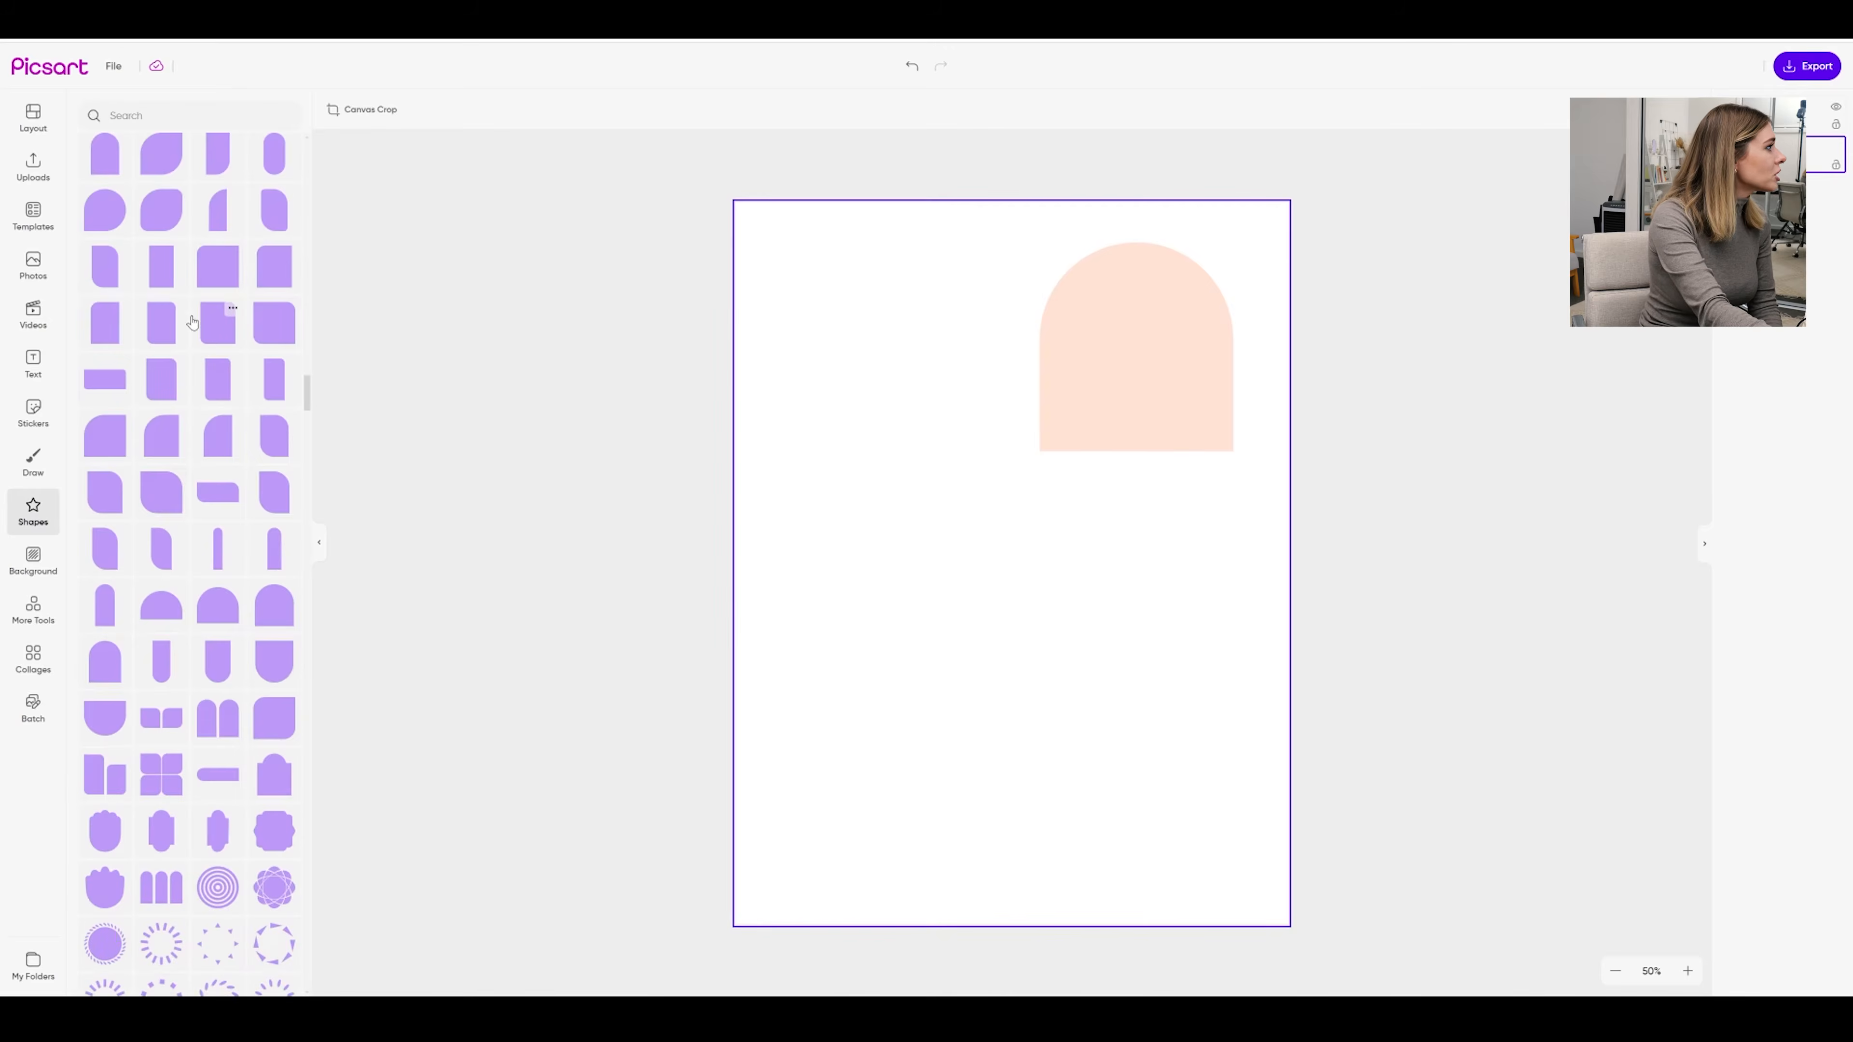
pyautogui.scroll(15, 260, 372)
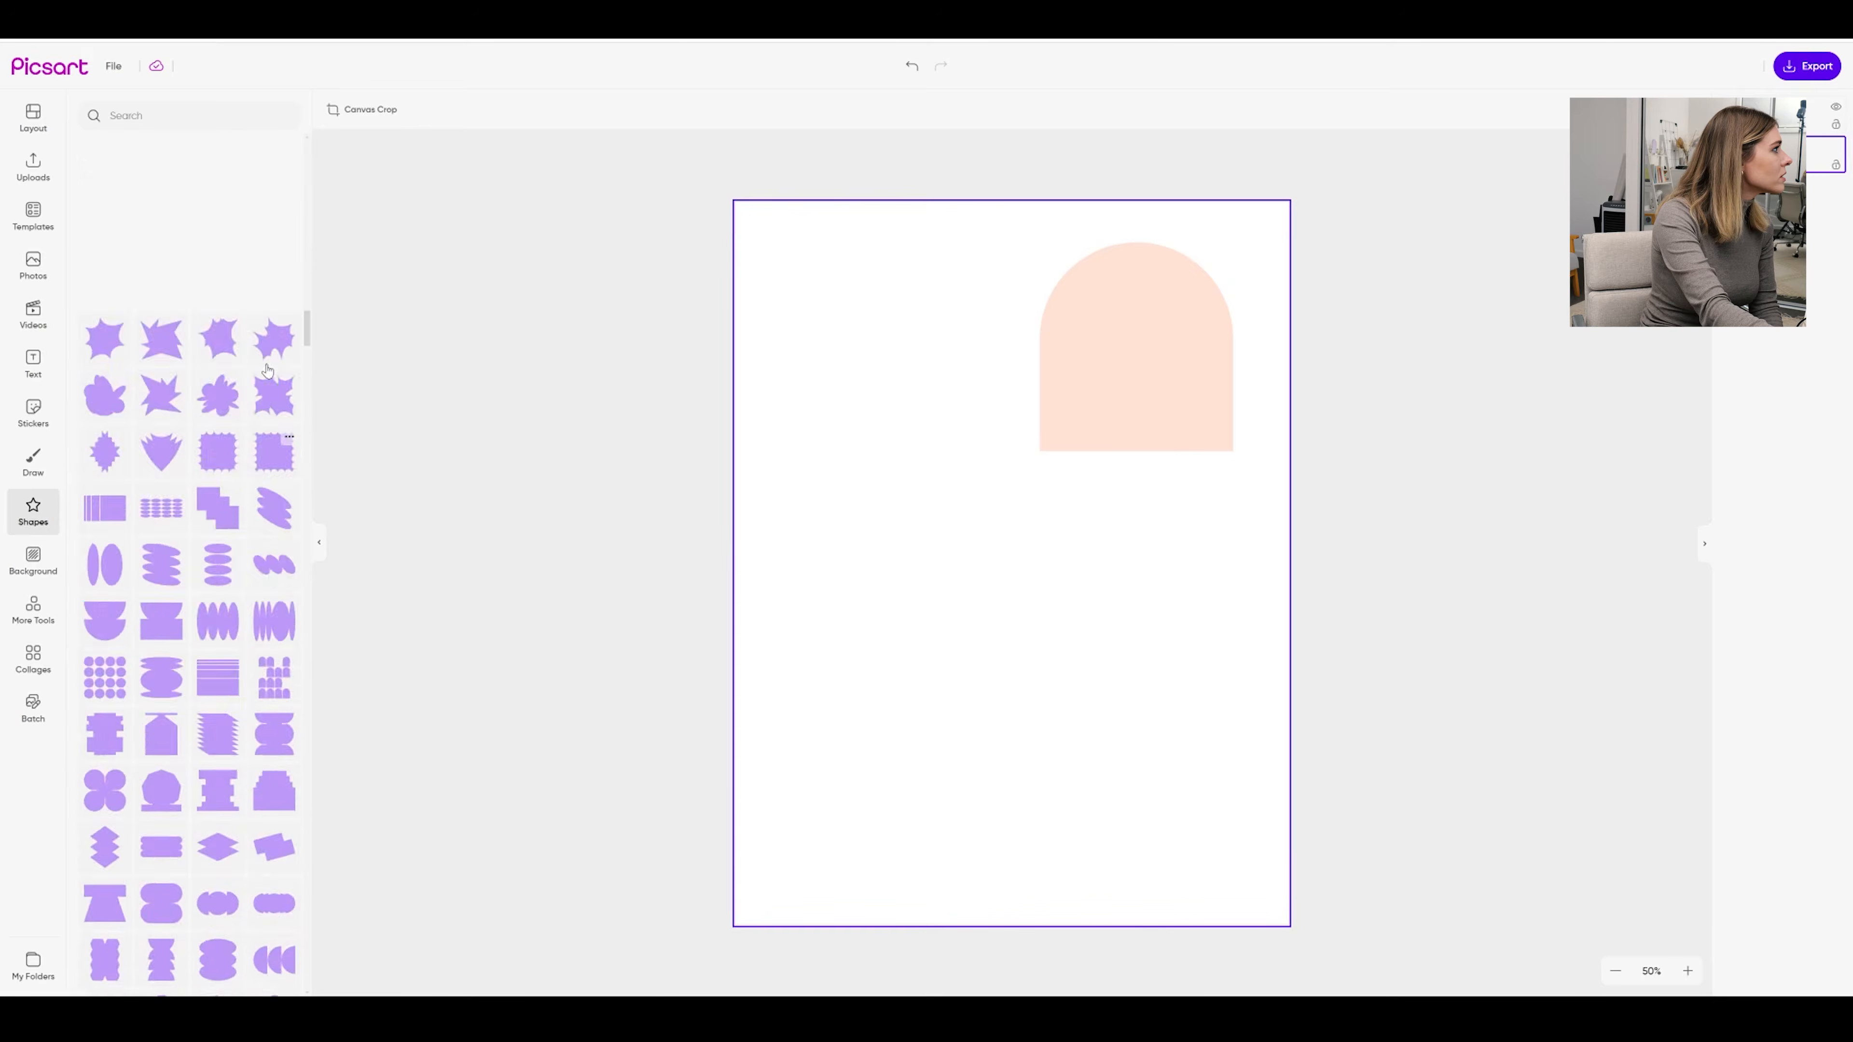
pyautogui.moveTo(104, 298); pyautogui.dragTo(855, 606)
pyautogui.moveTo(968, 581); pyautogui.dragTo(1046, 582)
pyautogui.moveTo(911, 678); pyautogui.dragTo(911, 647)
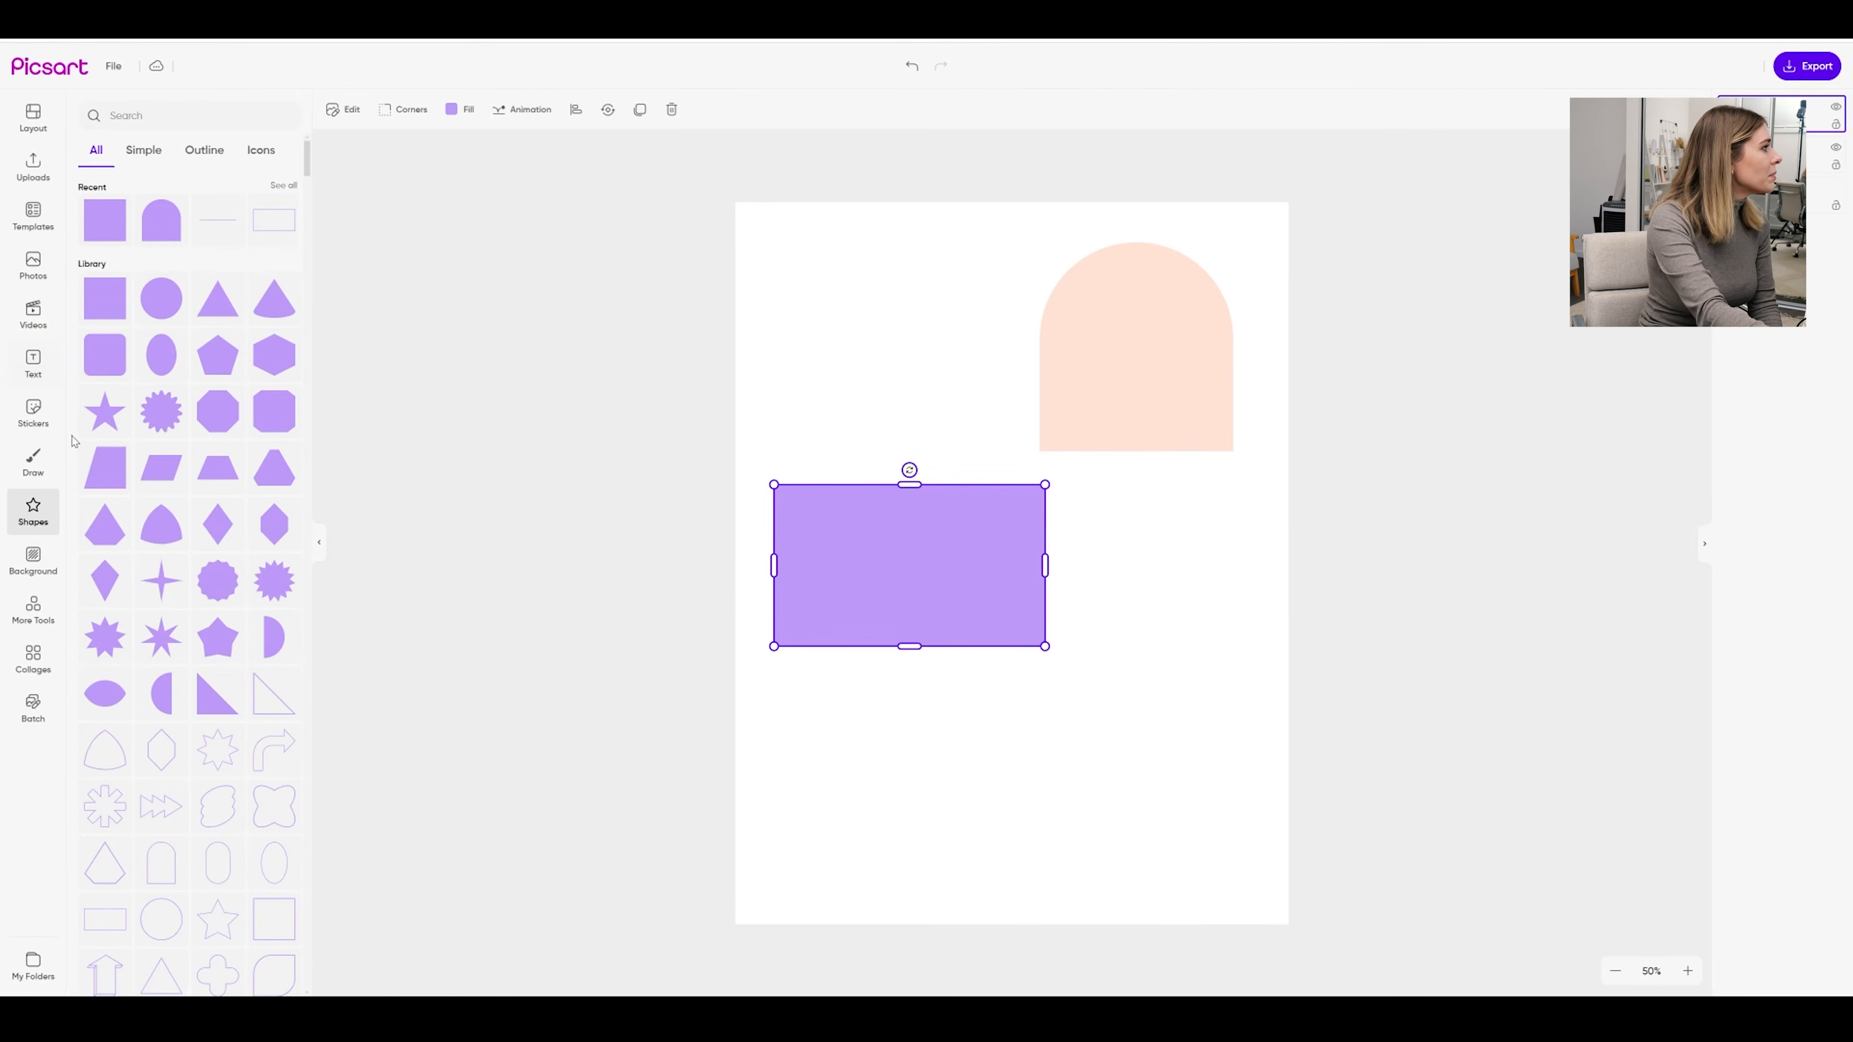
pyautogui.click(439, 123)
pyautogui.click(119, 517)
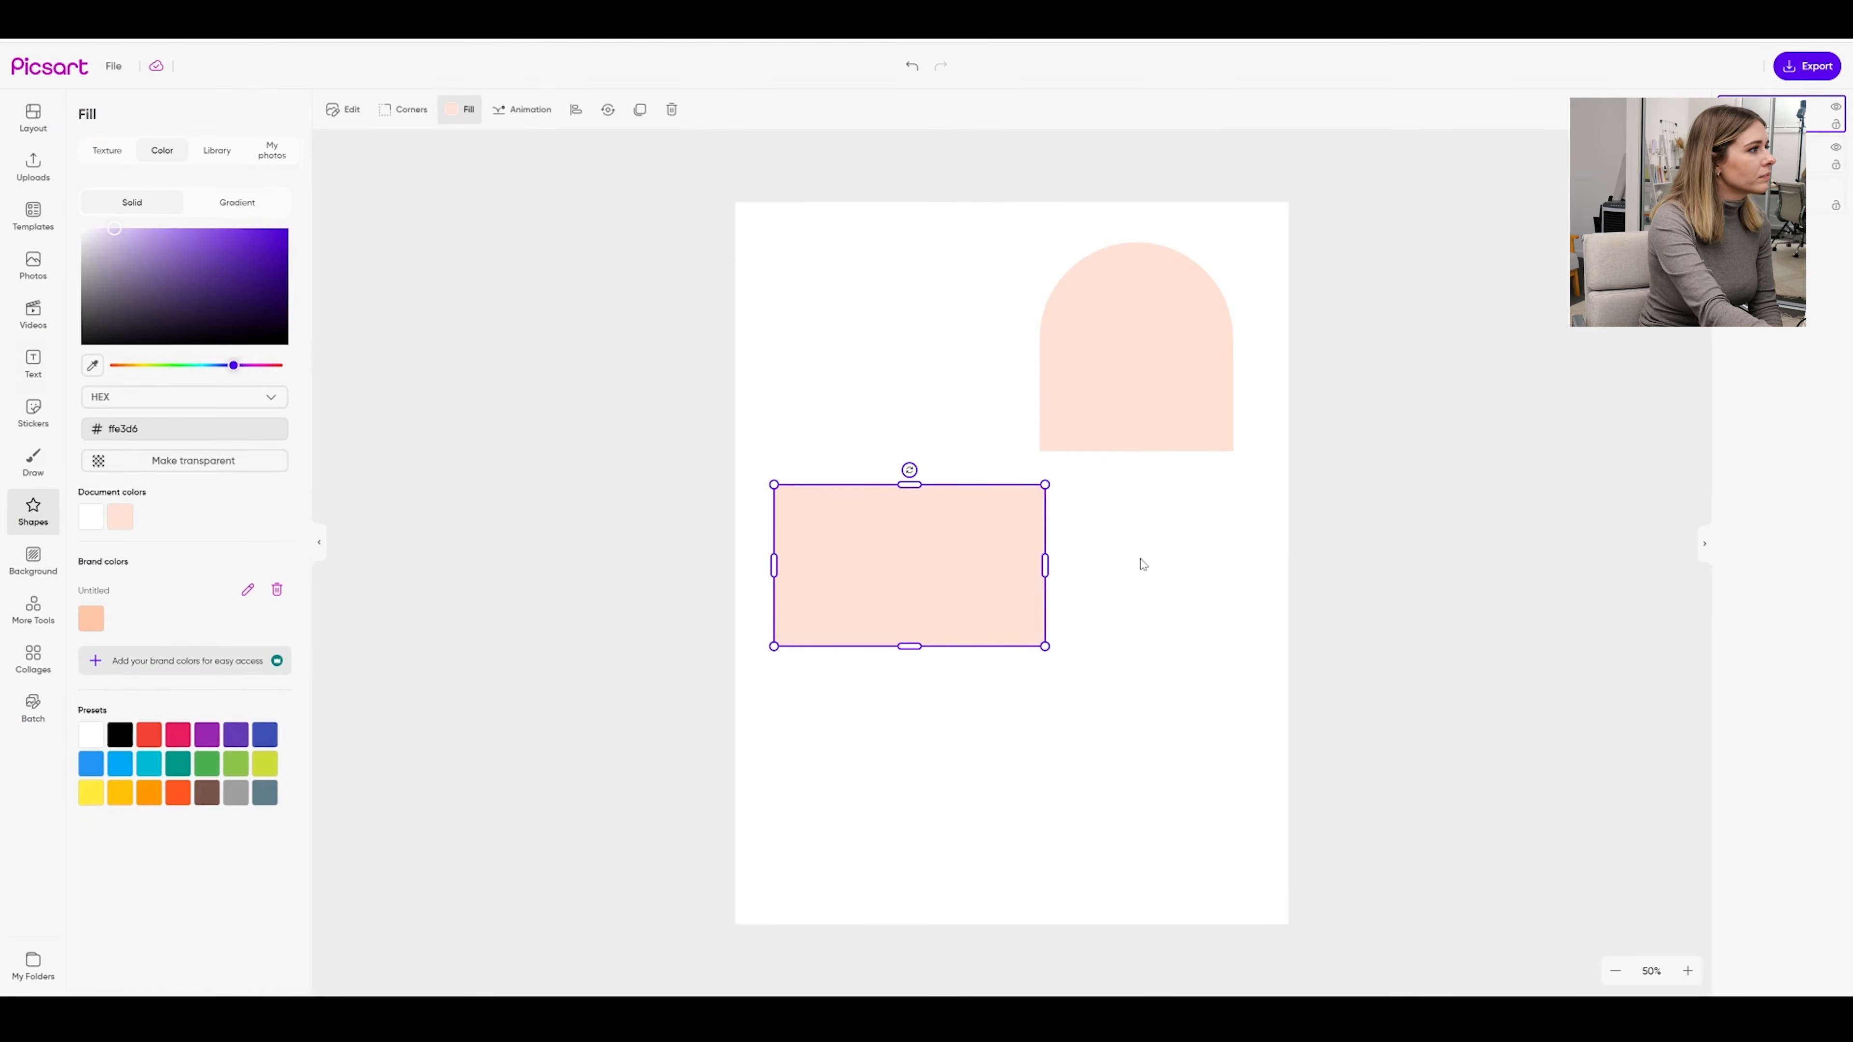
pyautogui.click(1143, 565)
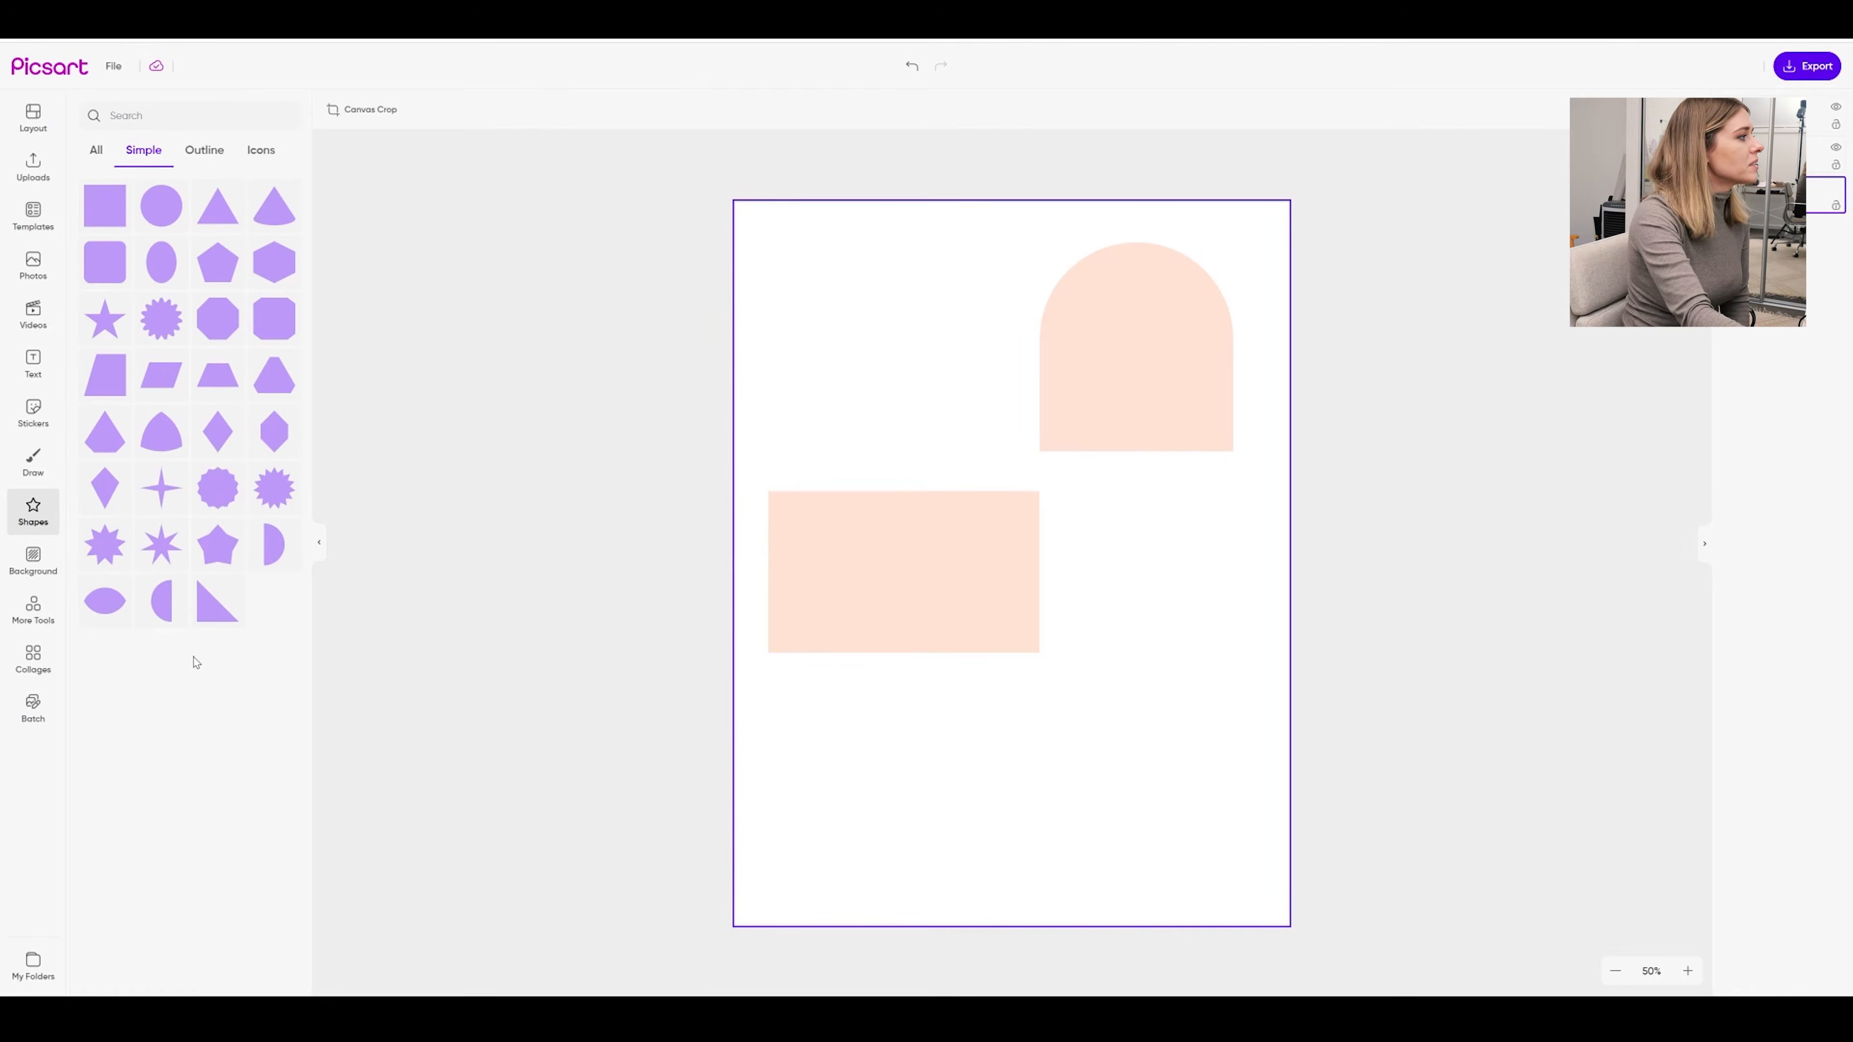
# Add a single-grid circular photo frame, shrink it and move it to the page's top left
pyautogui.click(32, 661)
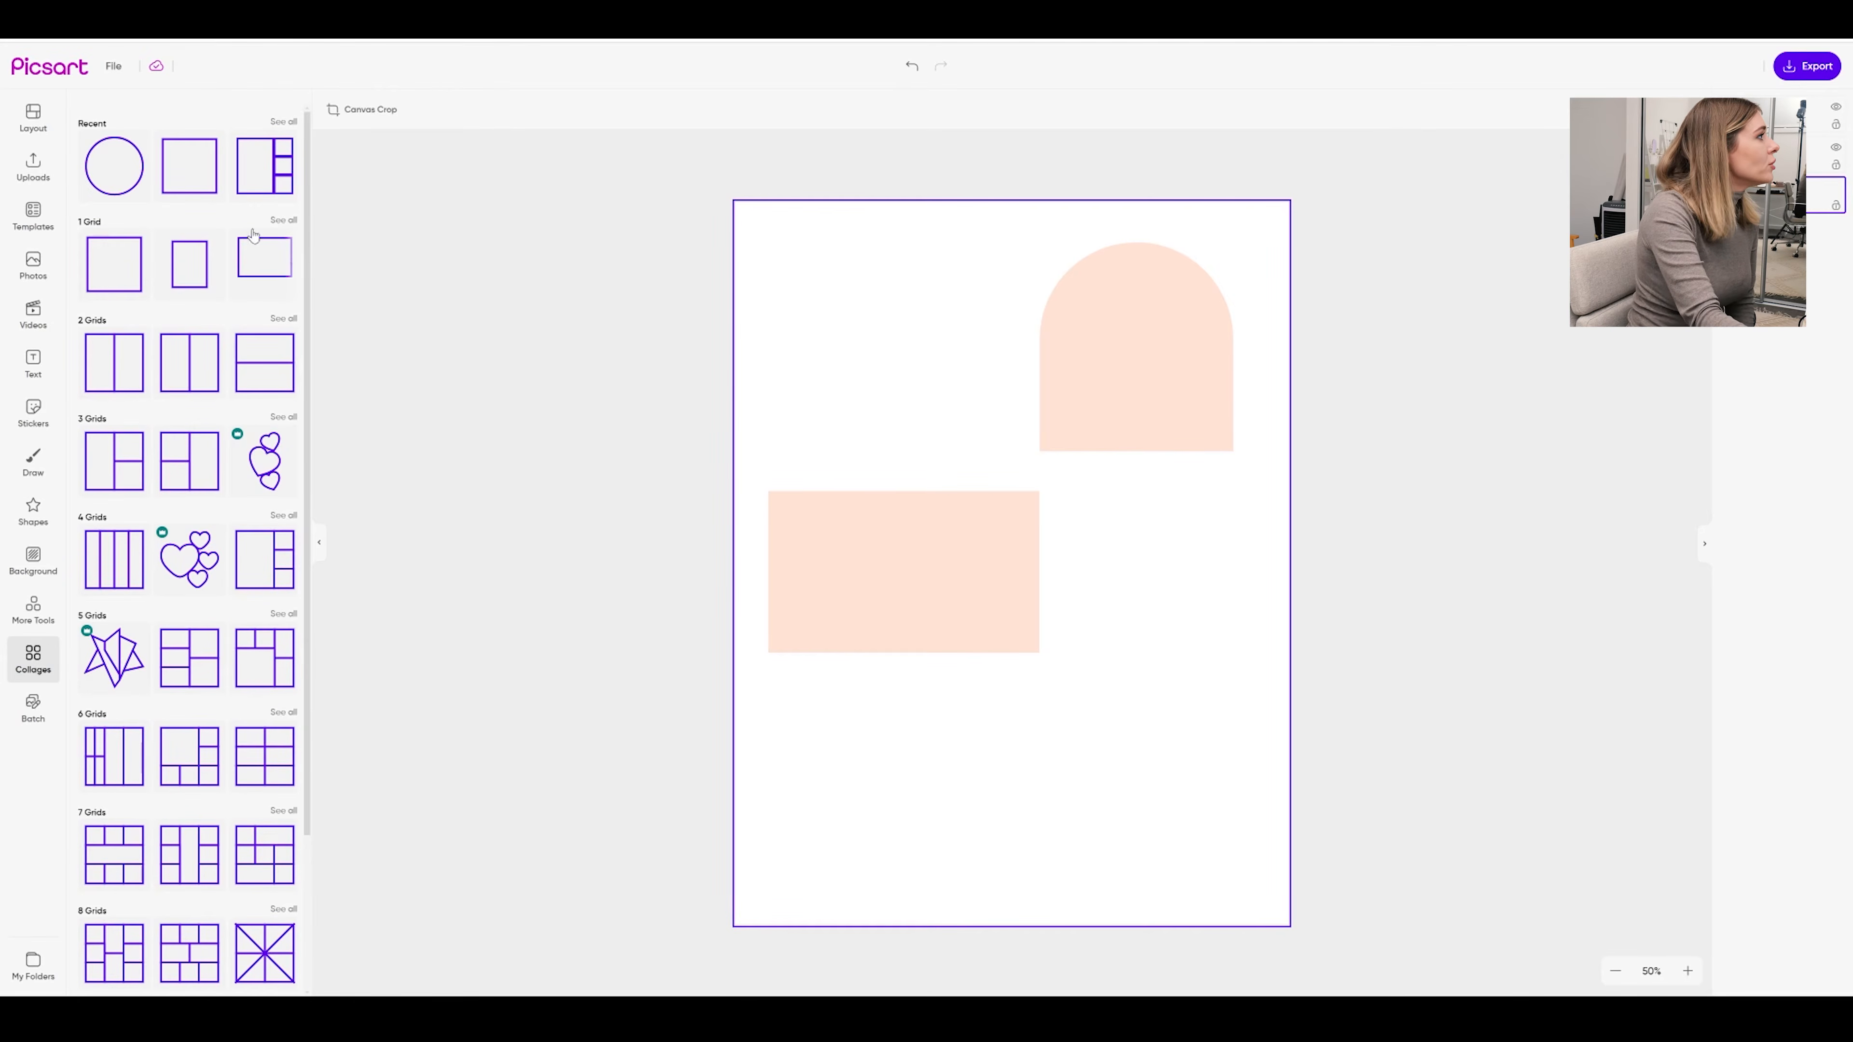
pyautogui.click(111, 255)
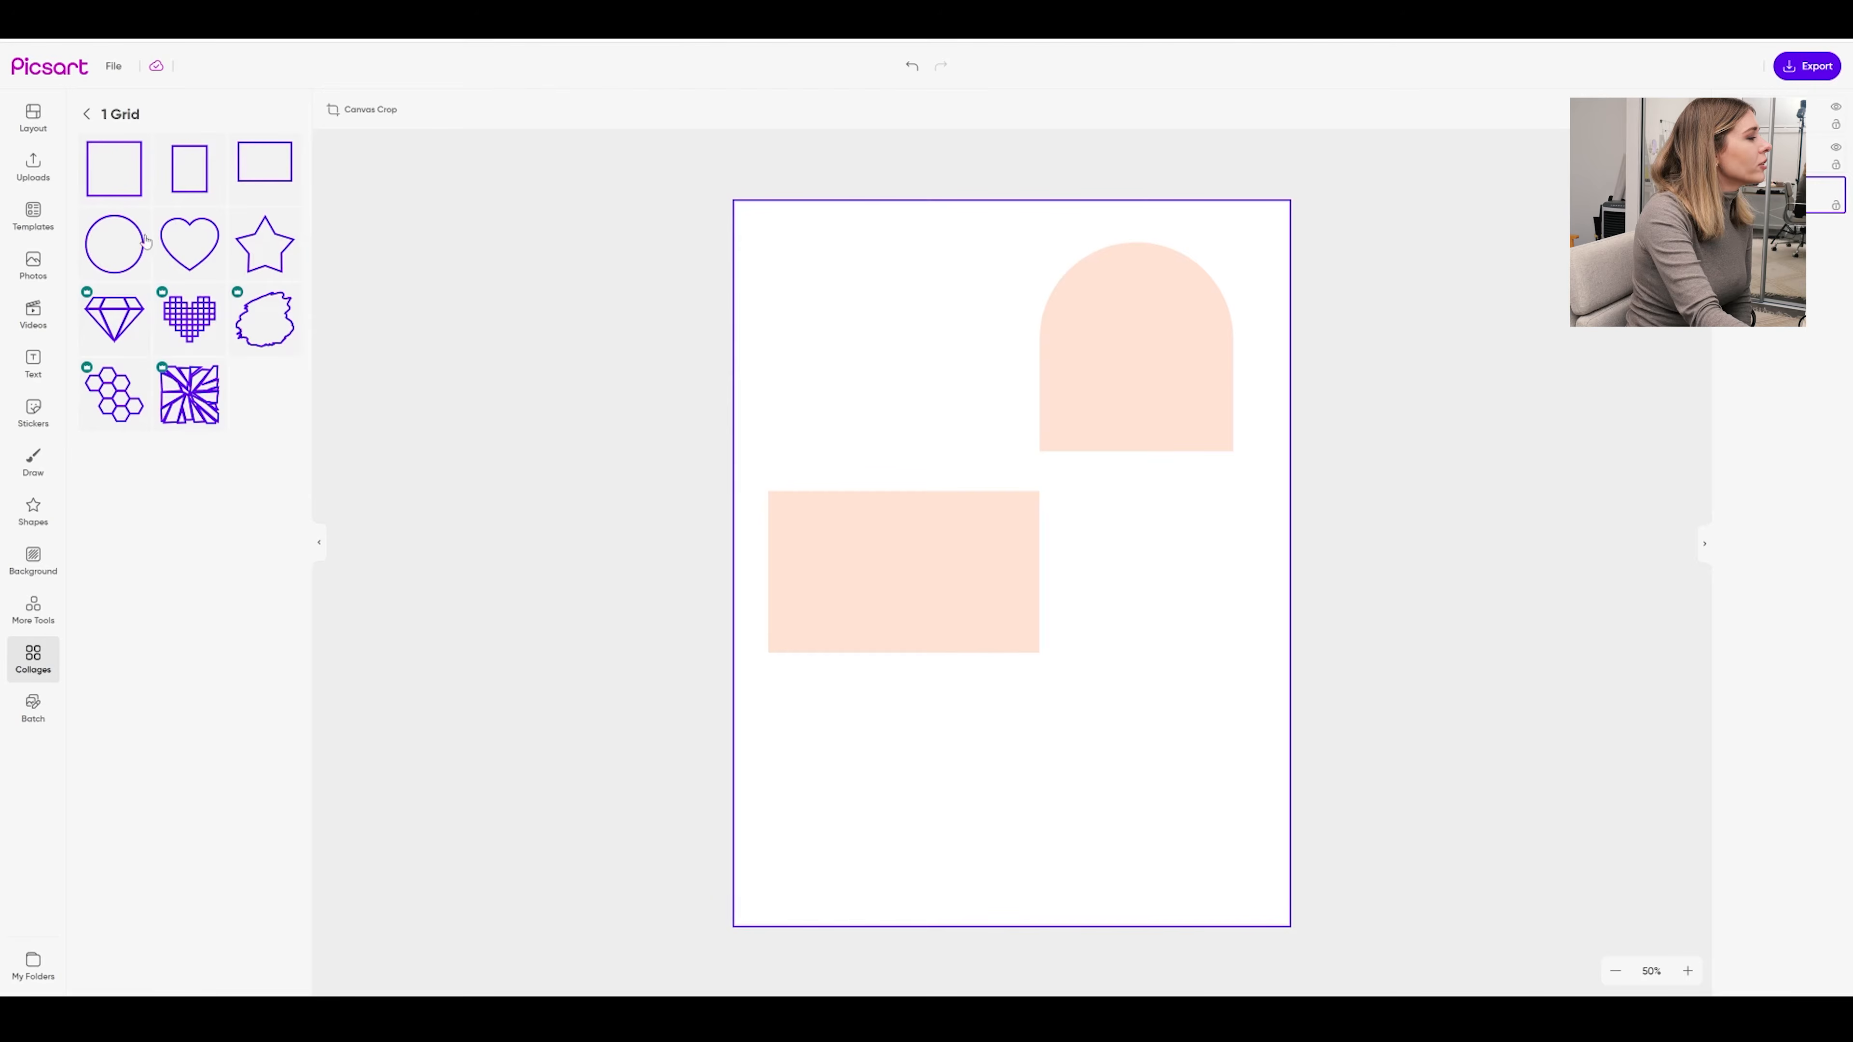
pyautogui.click(122, 249)
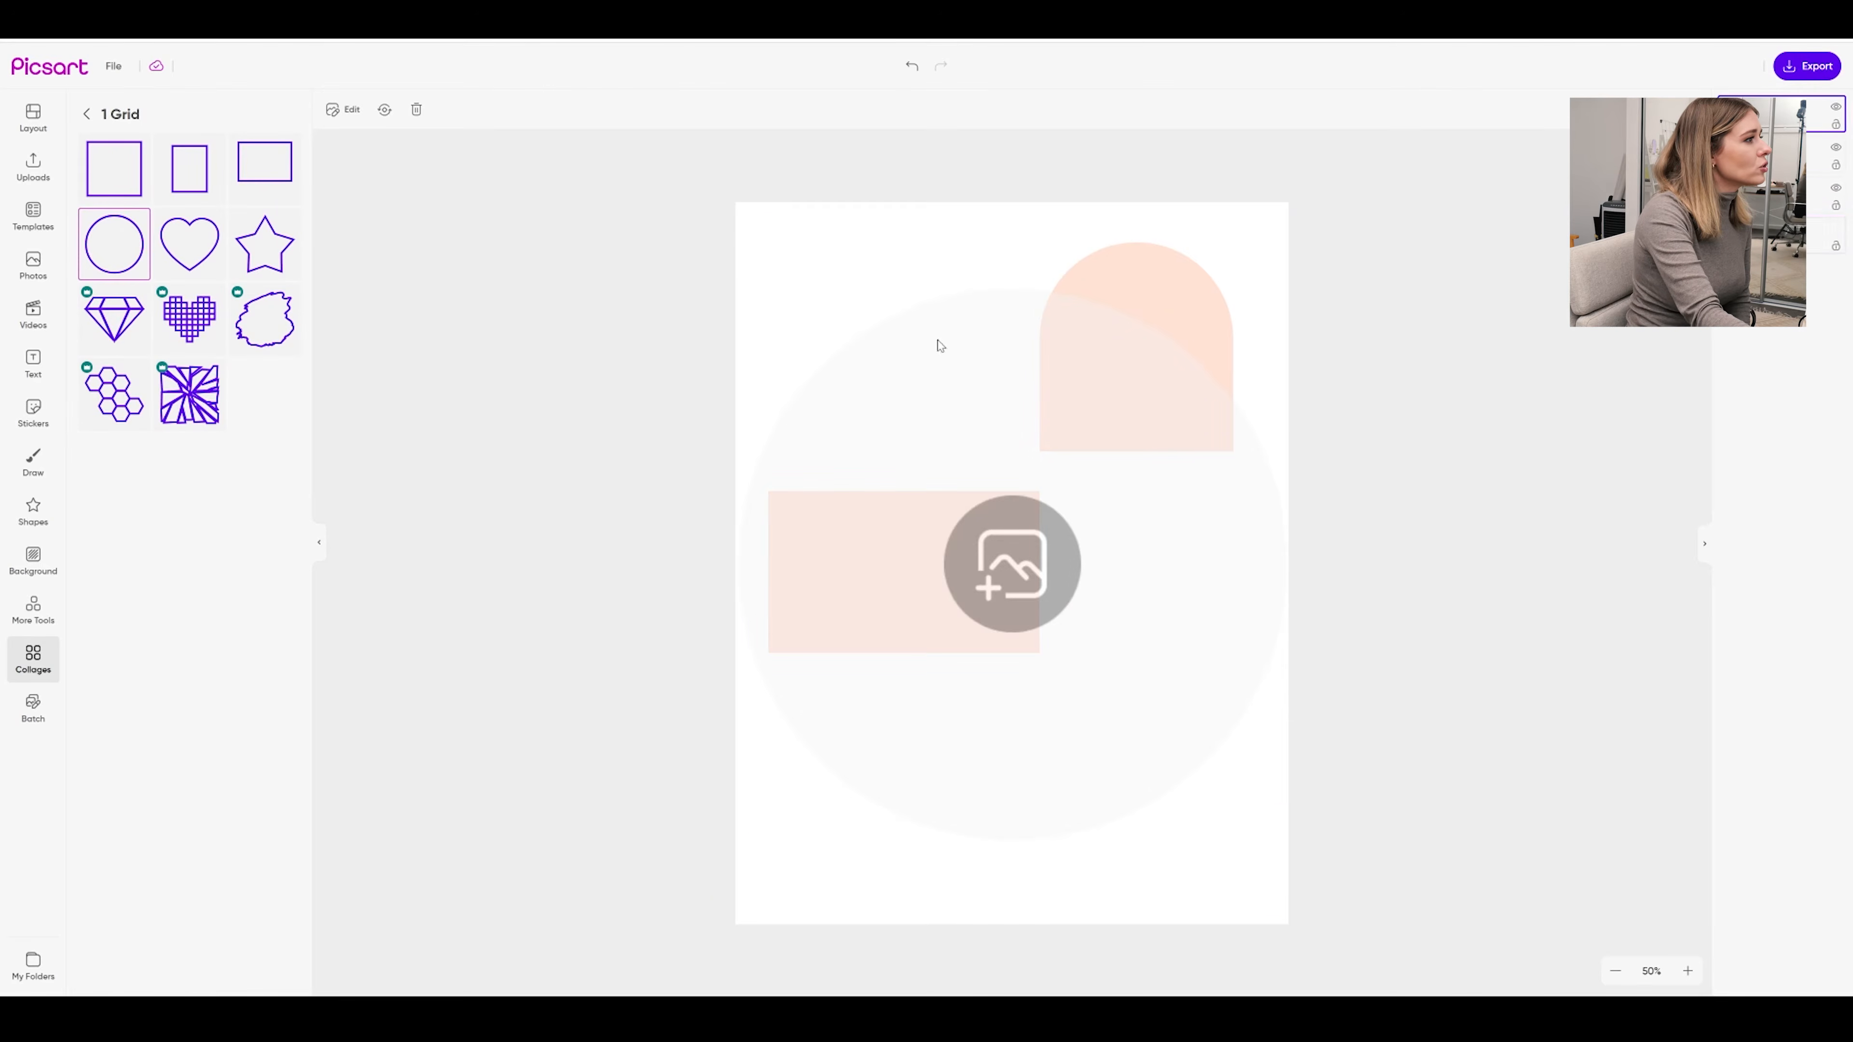
pyautogui.moveTo(1286, 839); pyautogui.dragTo(917, 468)
pyautogui.moveTo(813, 403); pyautogui.dragTo(868, 382)
pyautogui.click(1207, 551)
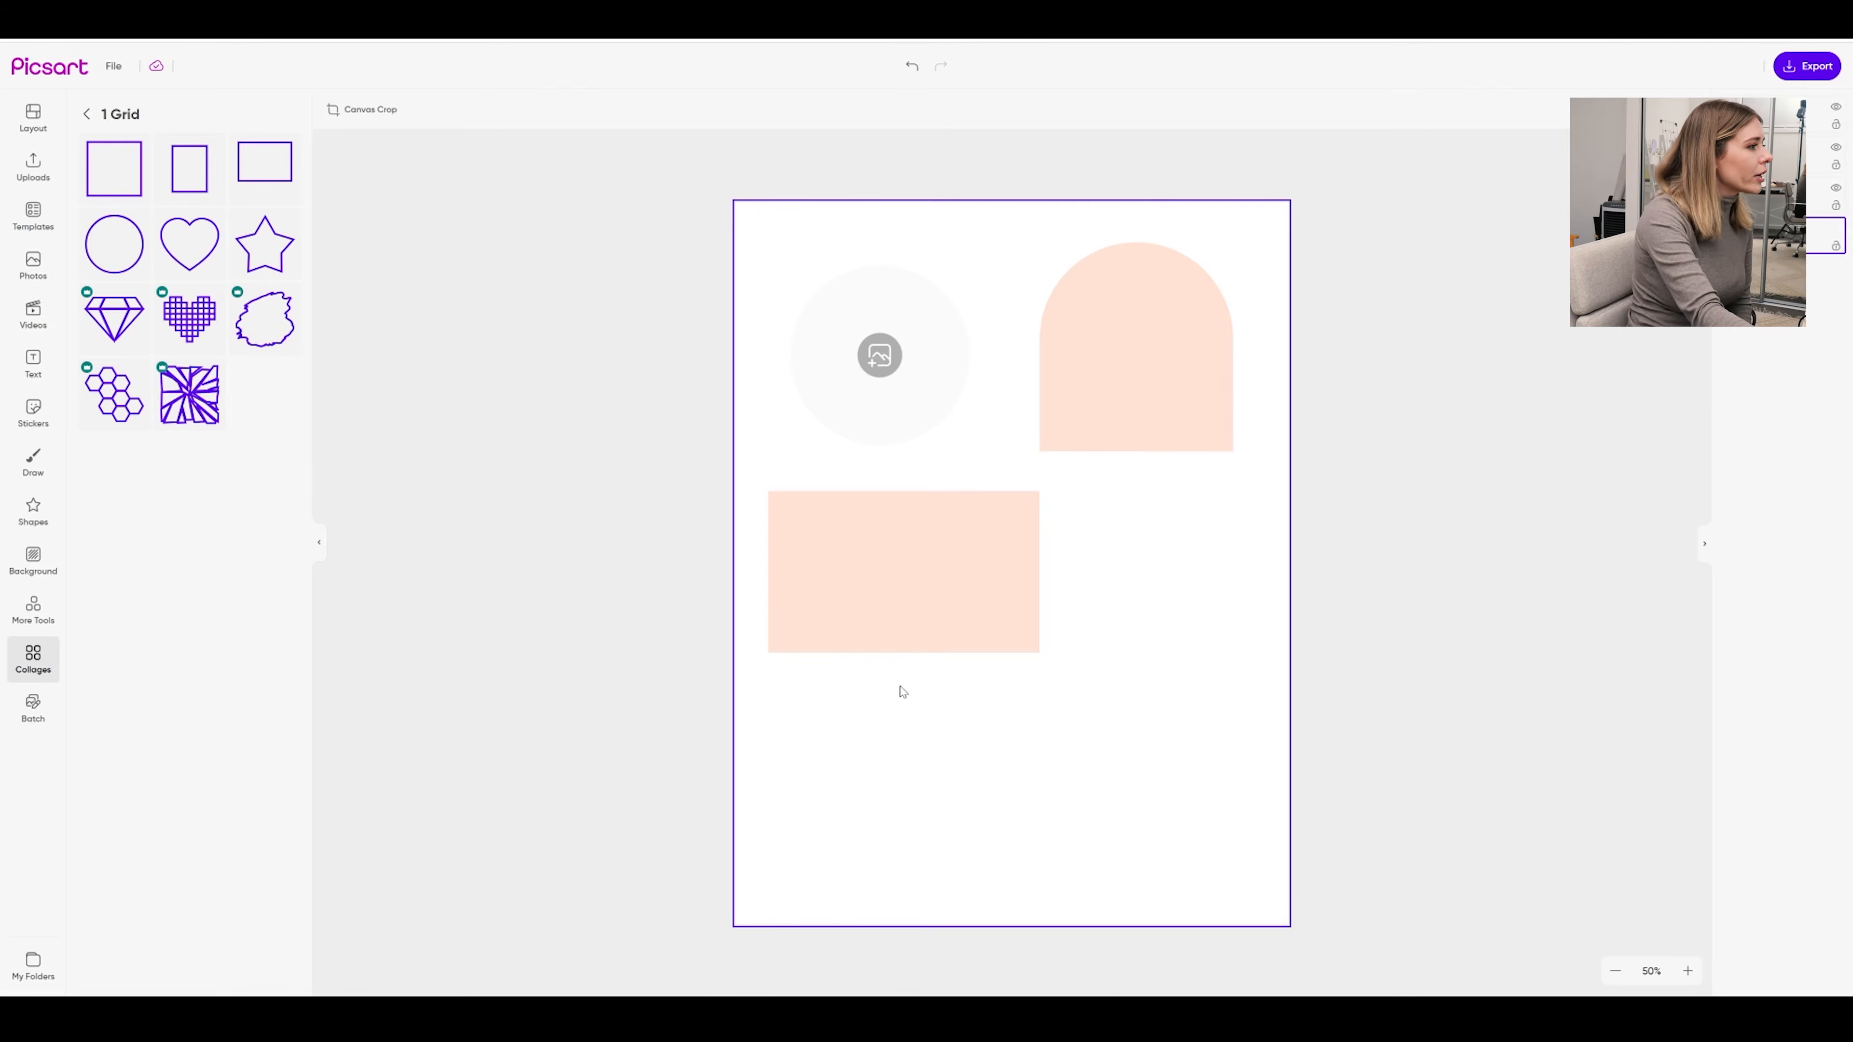
pyautogui.click(32, 561)
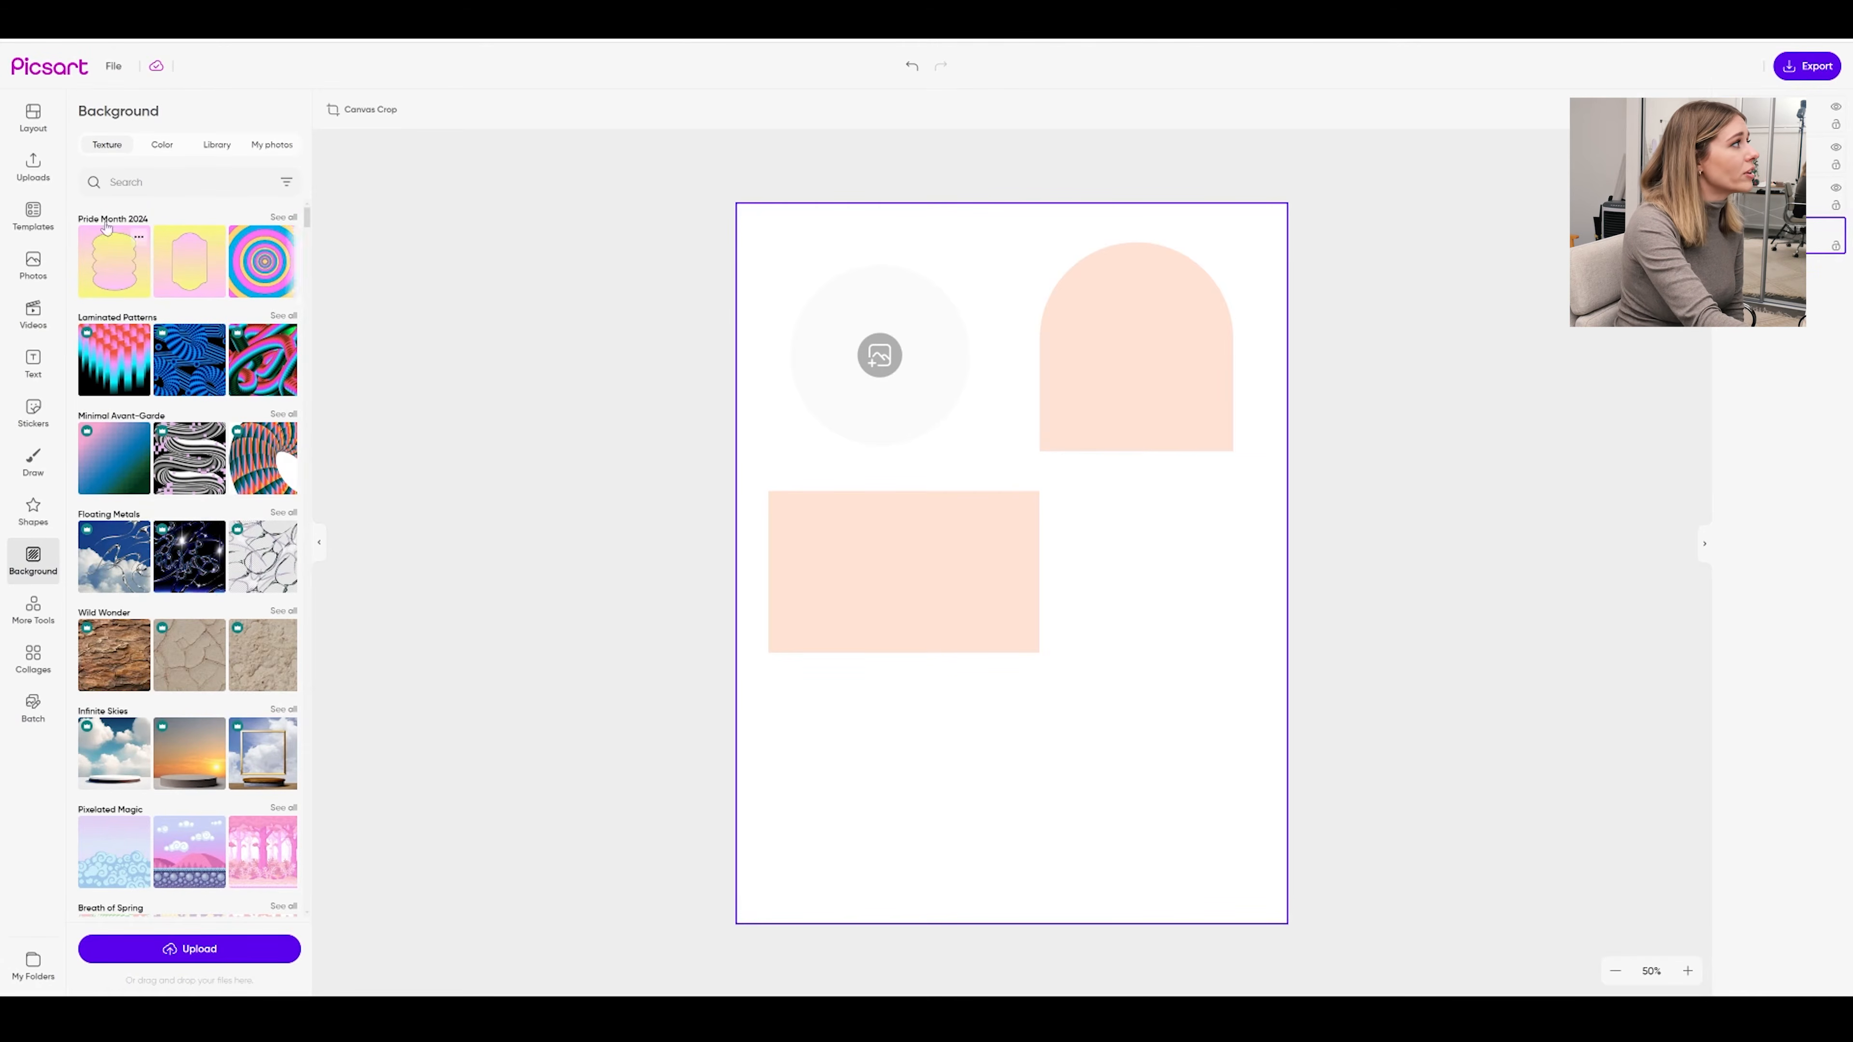
# Tint the page background a soft warm cream (#fffcf5)
pyautogui.click(151, 154)
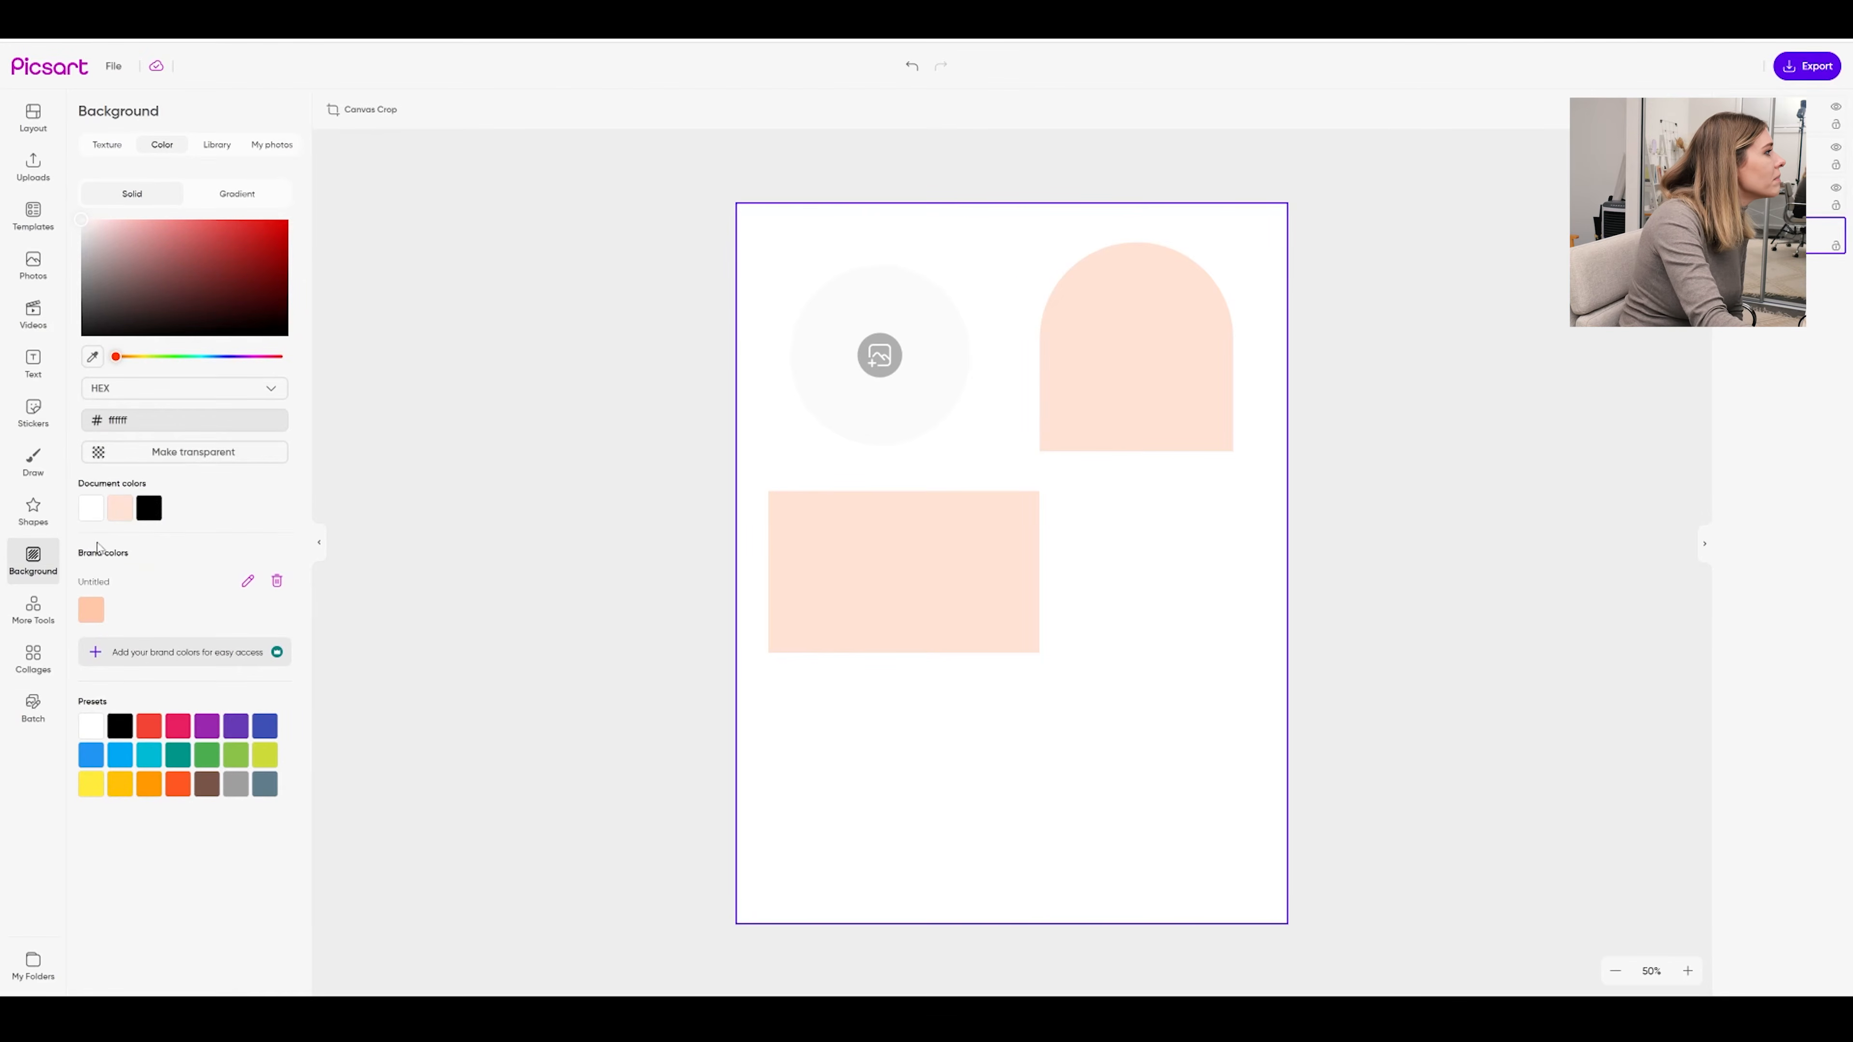
pyautogui.moveTo(82, 220); pyautogui.dragTo(118, 283)
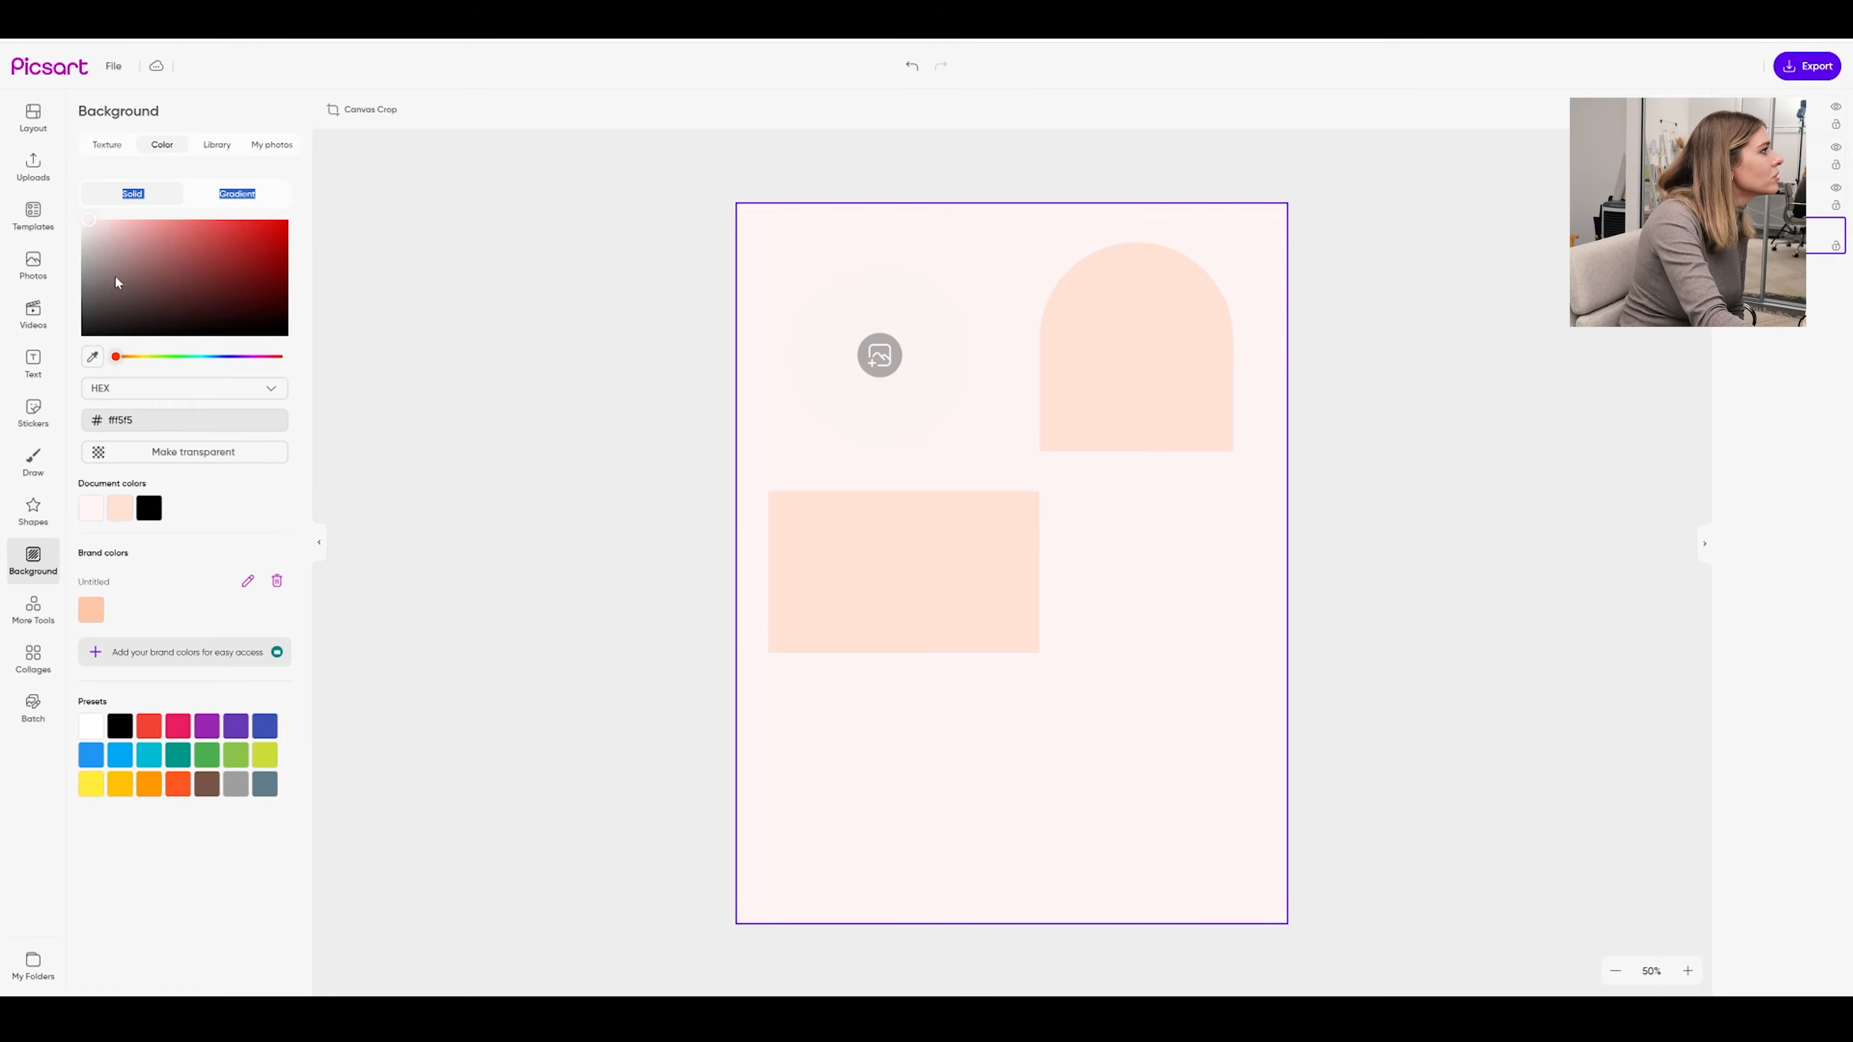
pyautogui.moveTo(118, 358); pyautogui.dragTo(135, 357)
pyautogui.moveTo(89, 221); pyautogui.dragTo(85, 219)
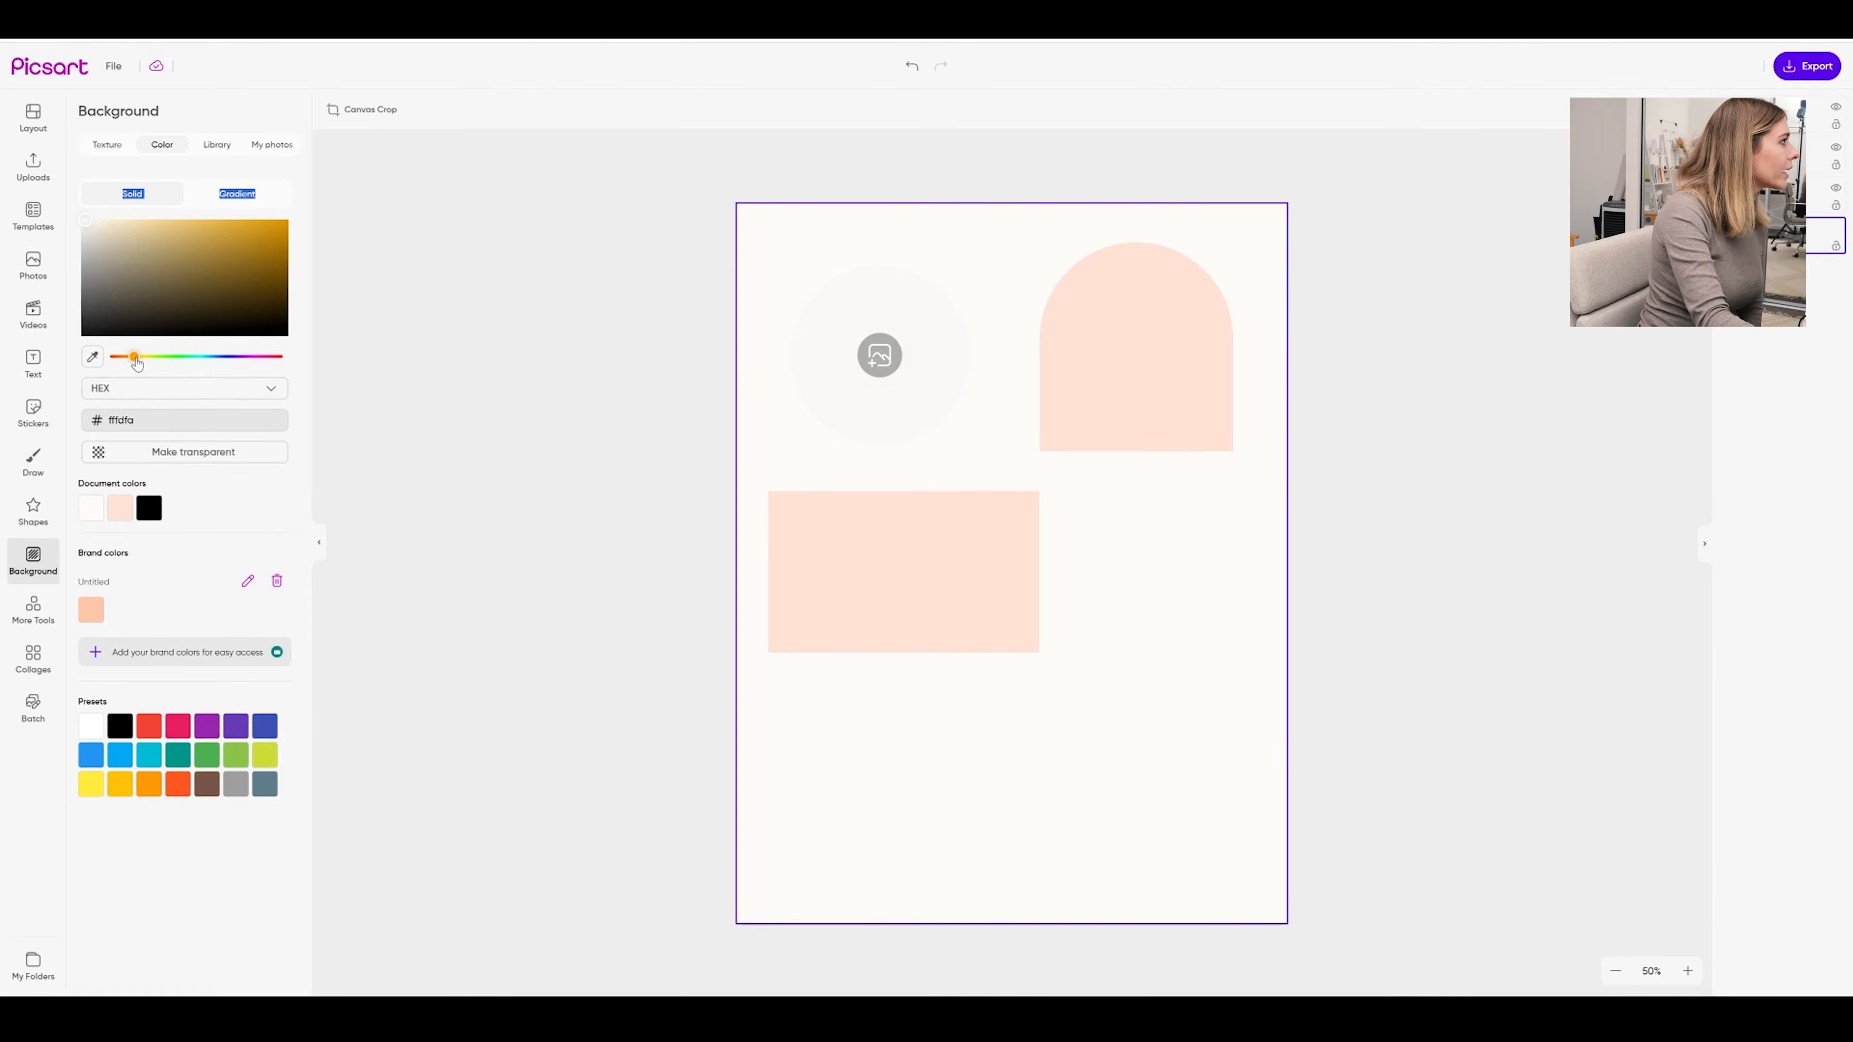
pyautogui.click(880, 356)
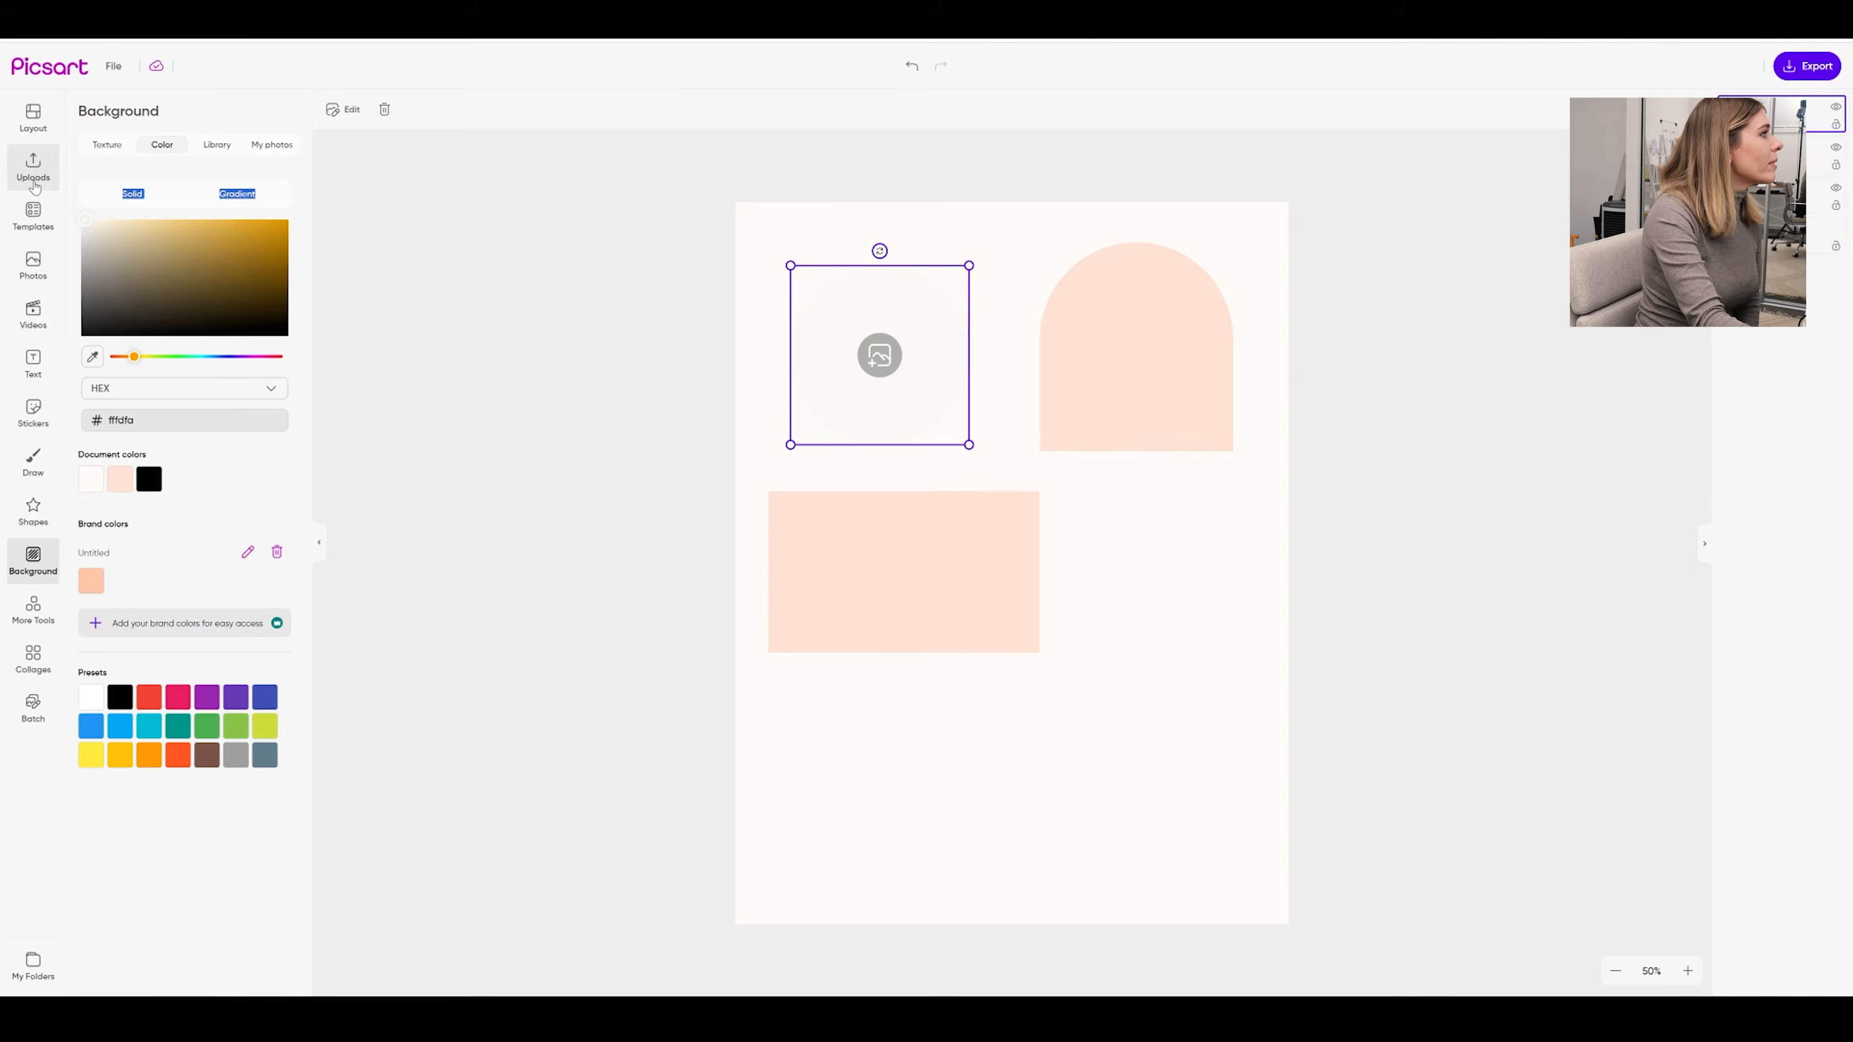
# Drop the uploaded photo of the woman with a camera into the circle frame and centre her
pyautogui.click(33, 166)
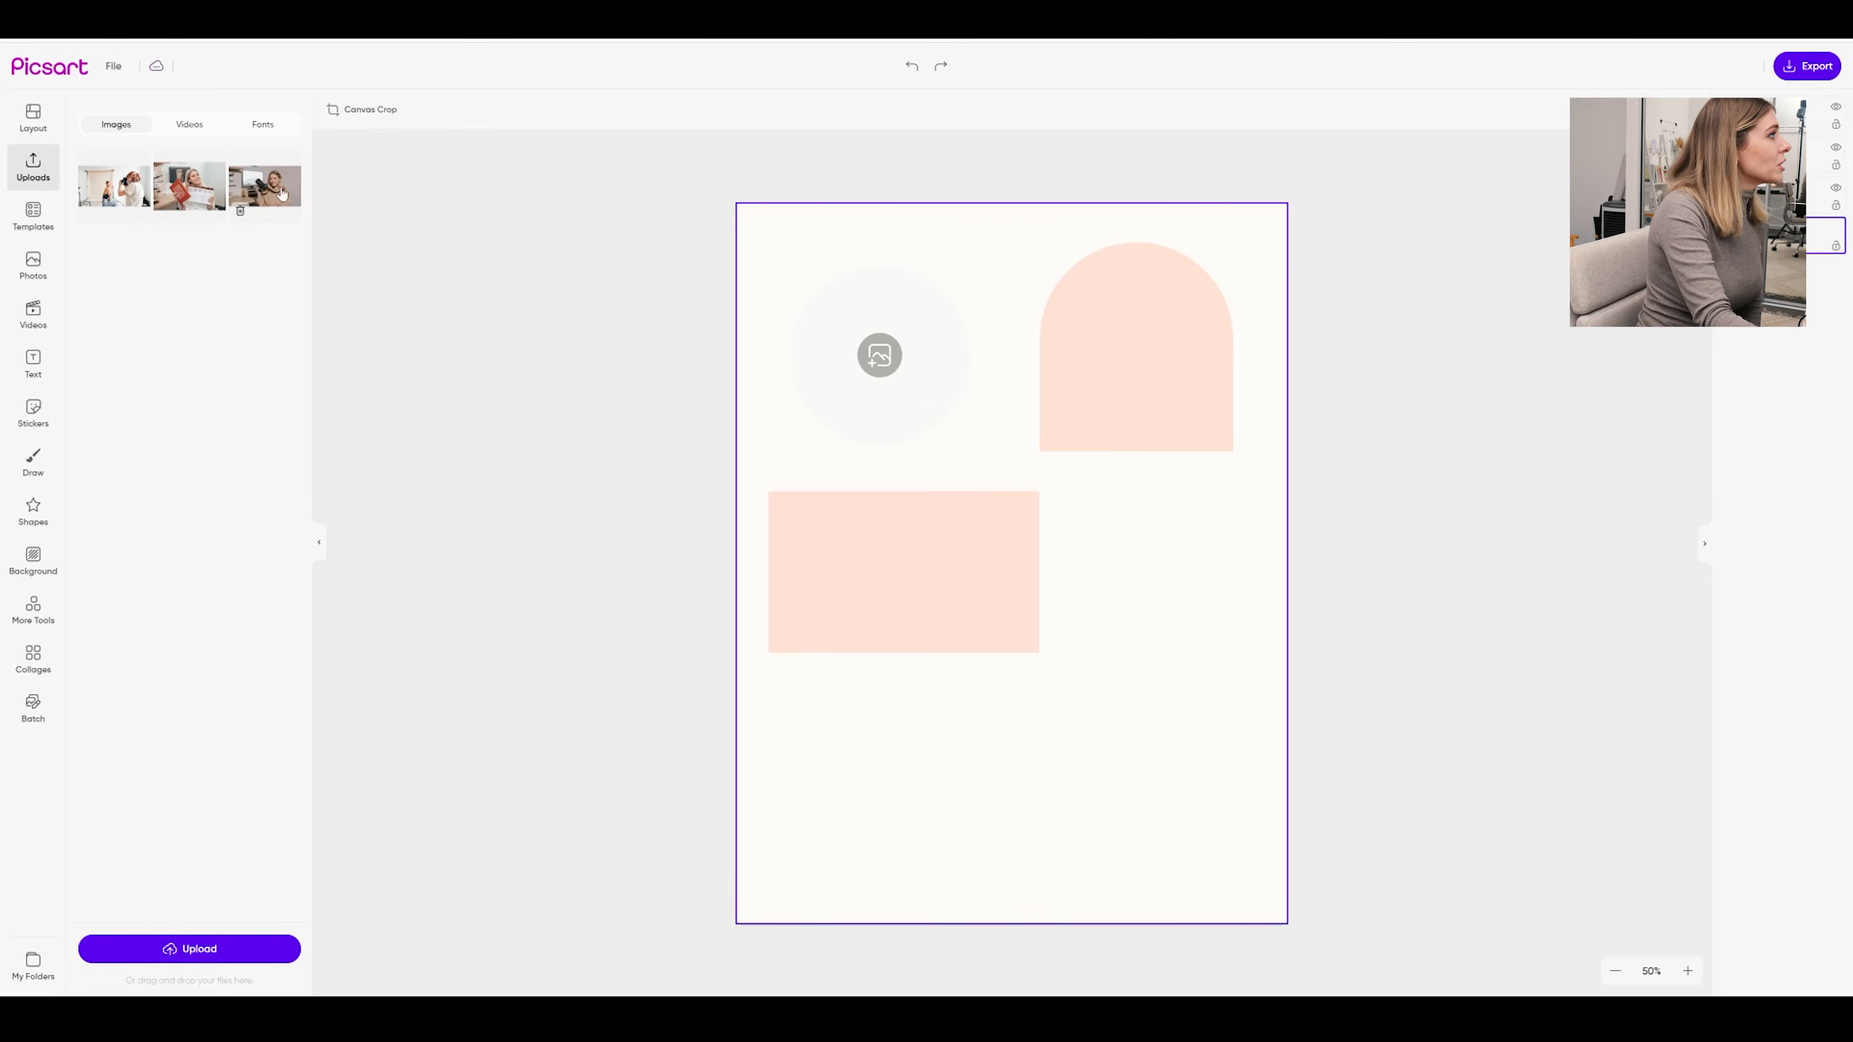
pyautogui.moveTo(279, 195); pyautogui.dragTo(887, 359)
pyautogui.doubleClick(887, 360)
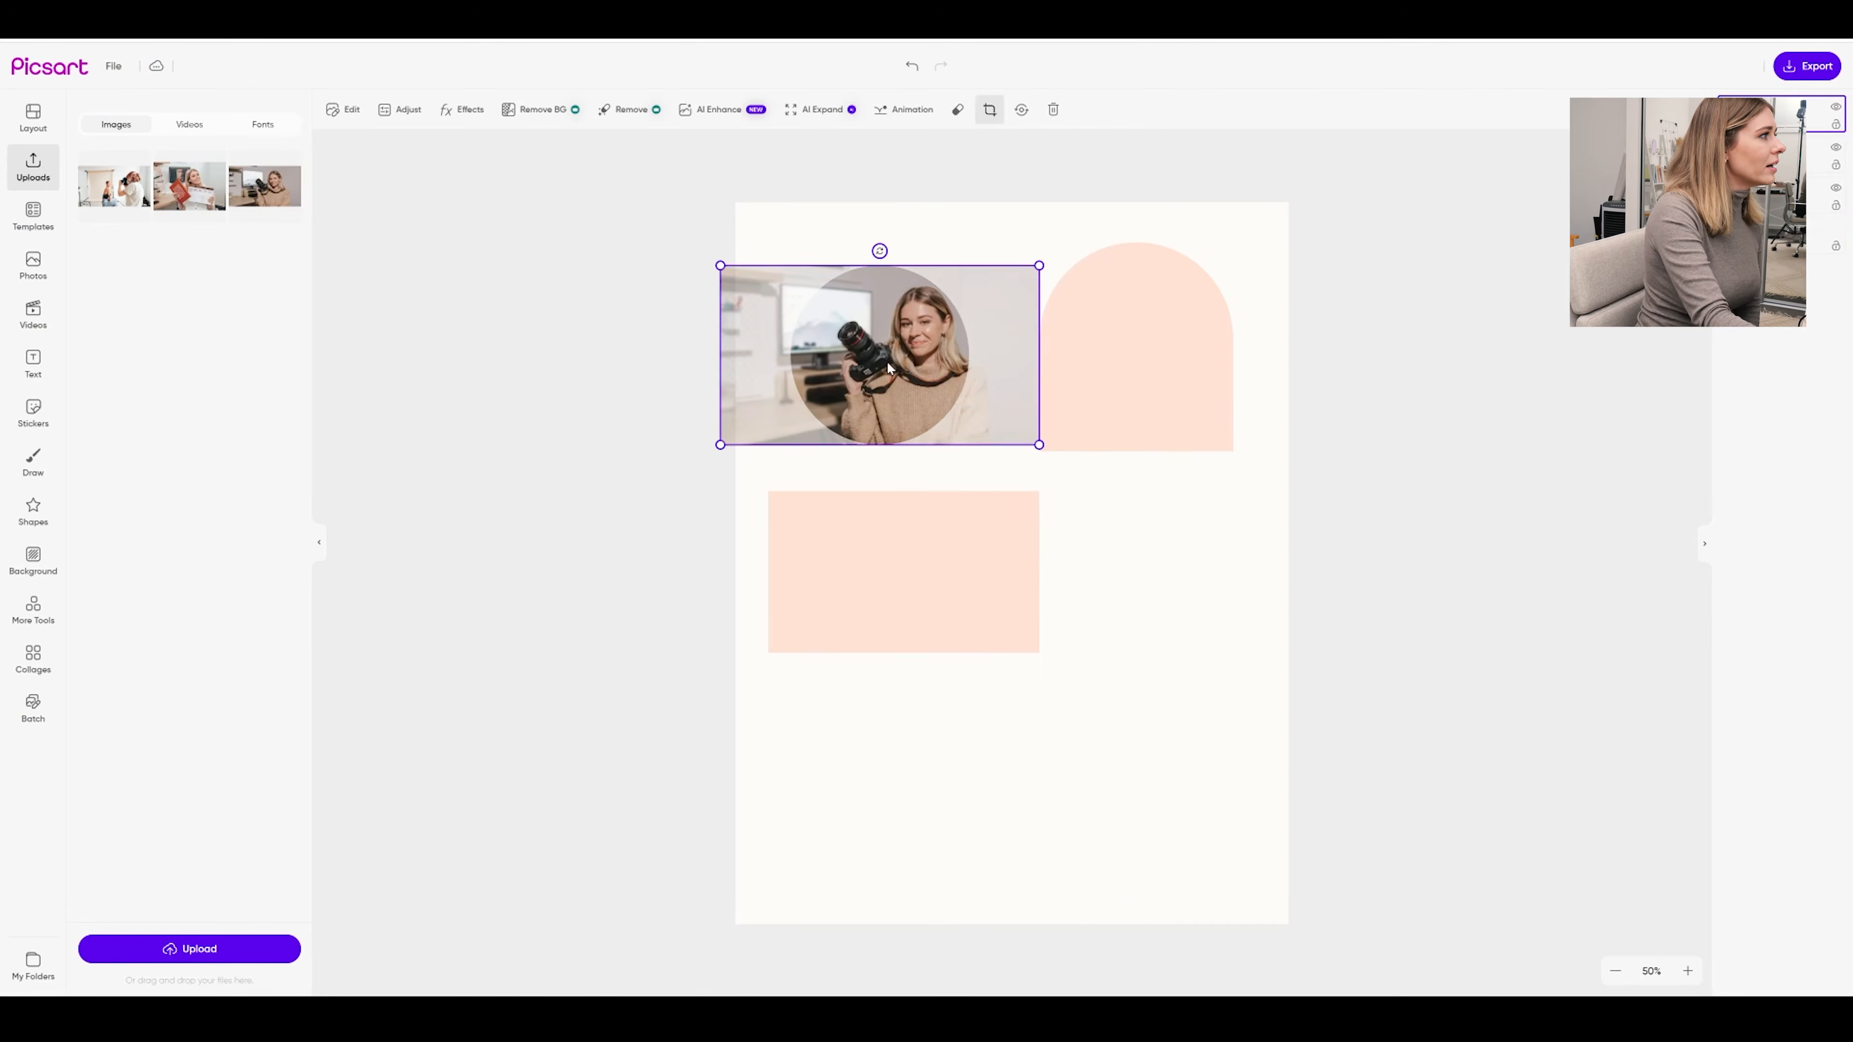
pyautogui.moveTo(872, 361); pyautogui.dragTo(841, 360)
pyautogui.click(1363, 375)
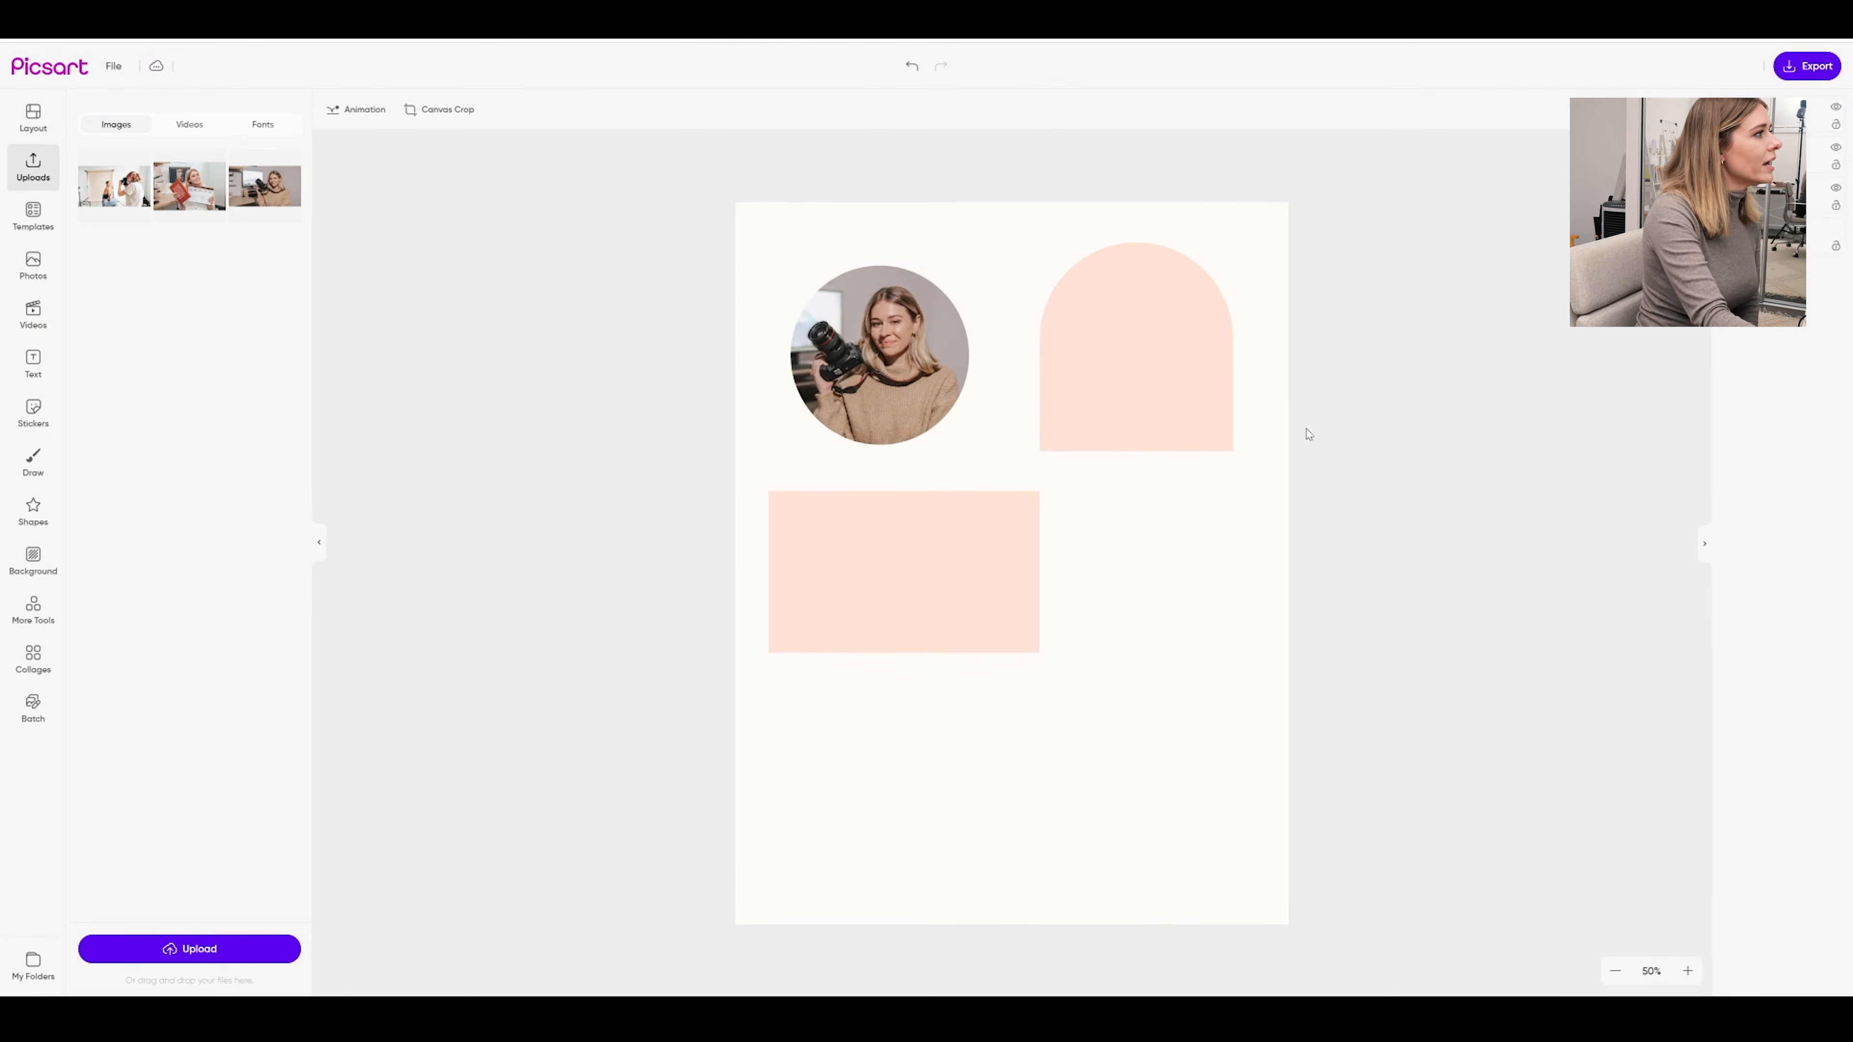
# Enlarge the circular photo and align its top with the arch's top
pyautogui.click(883, 335)
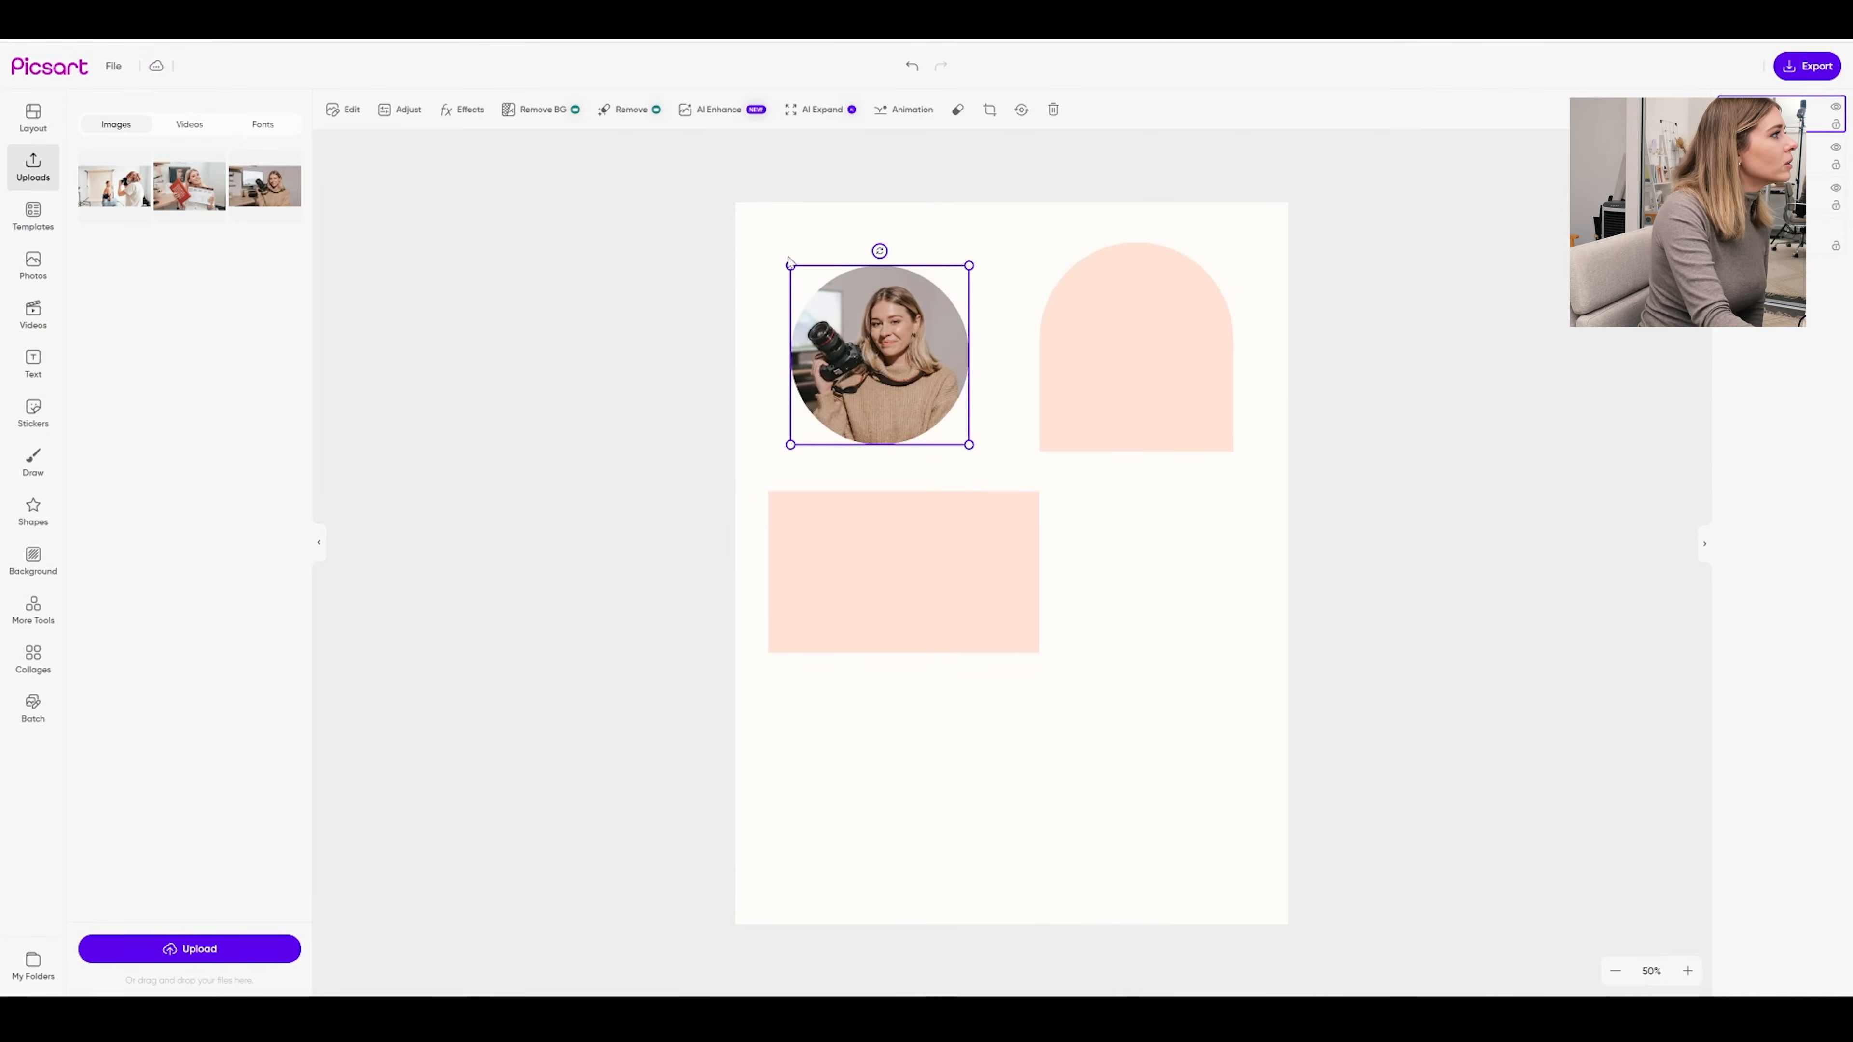
pyautogui.moveTo(785, 259); pyautogui.dragTo(745, 220)
pyautogui.moveTo(830, 327); pyautogui.dragTo(855, 346)
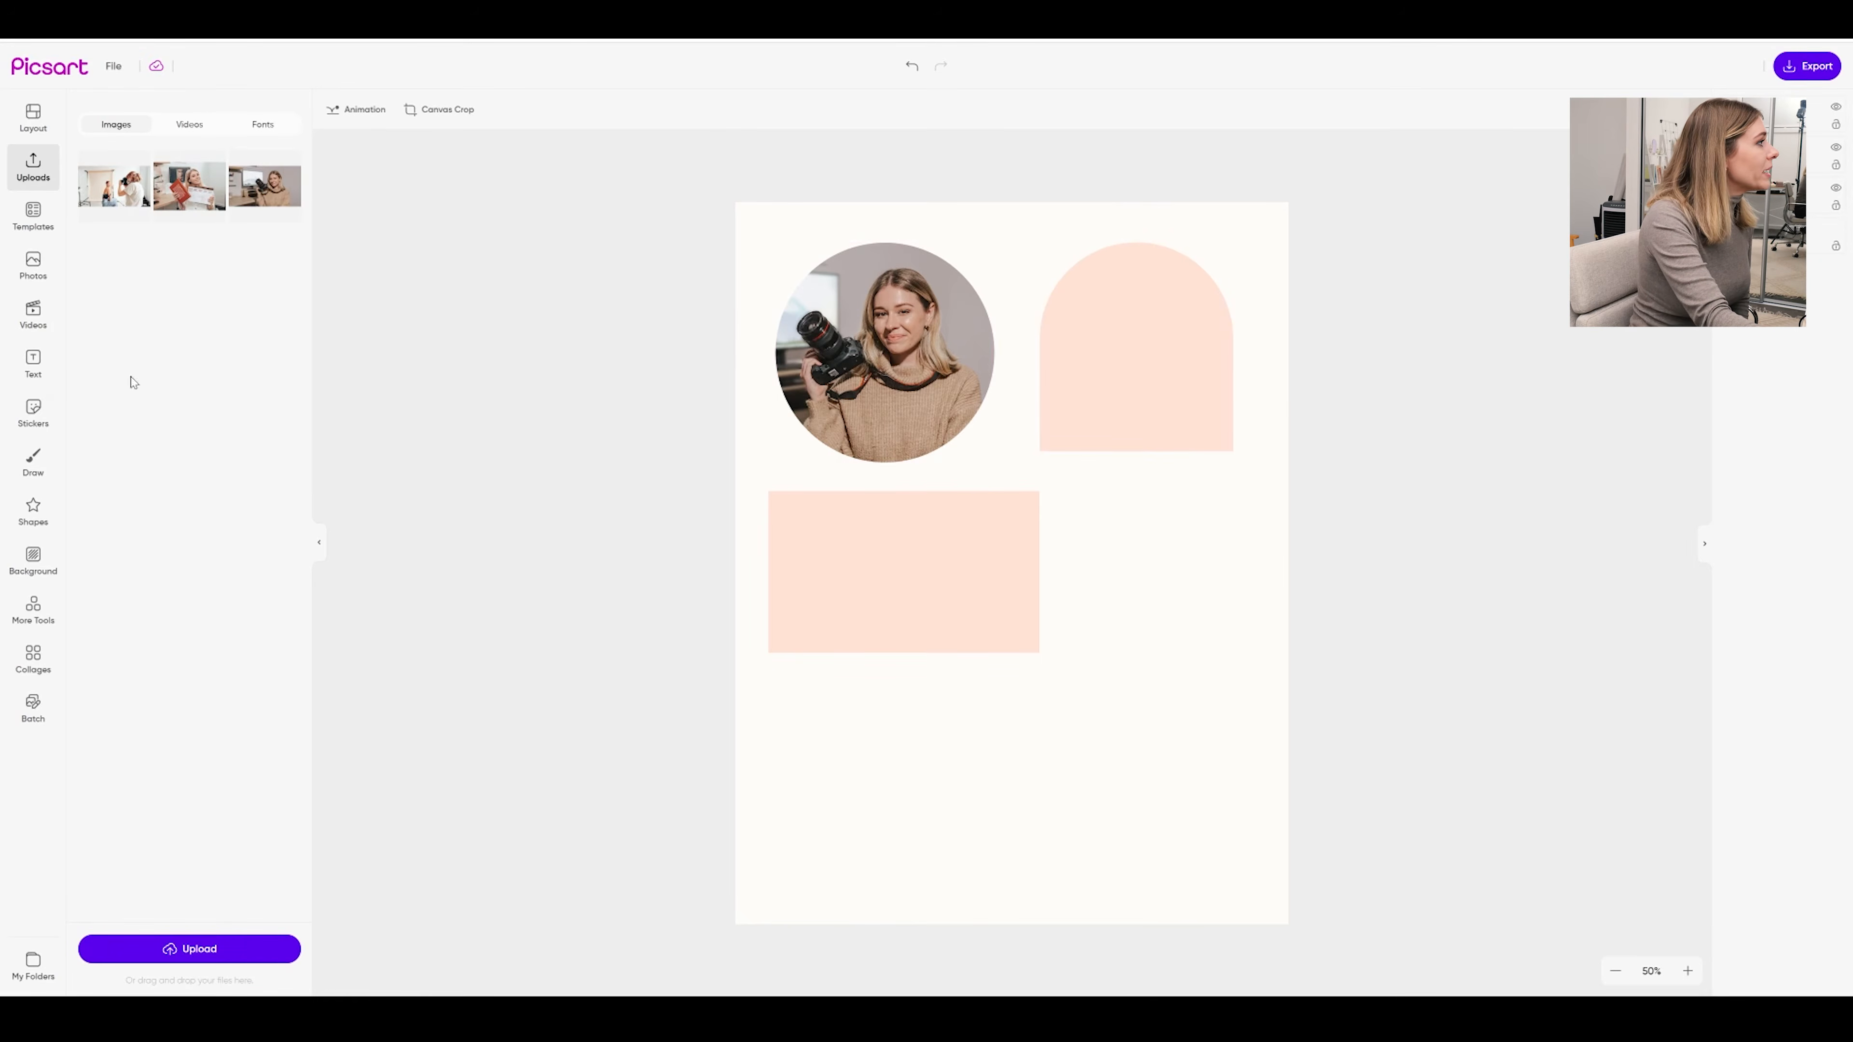
# Add a text box with the influencer's name, scale it down and place it near the arch's top
pyautogui.click(34, 365)
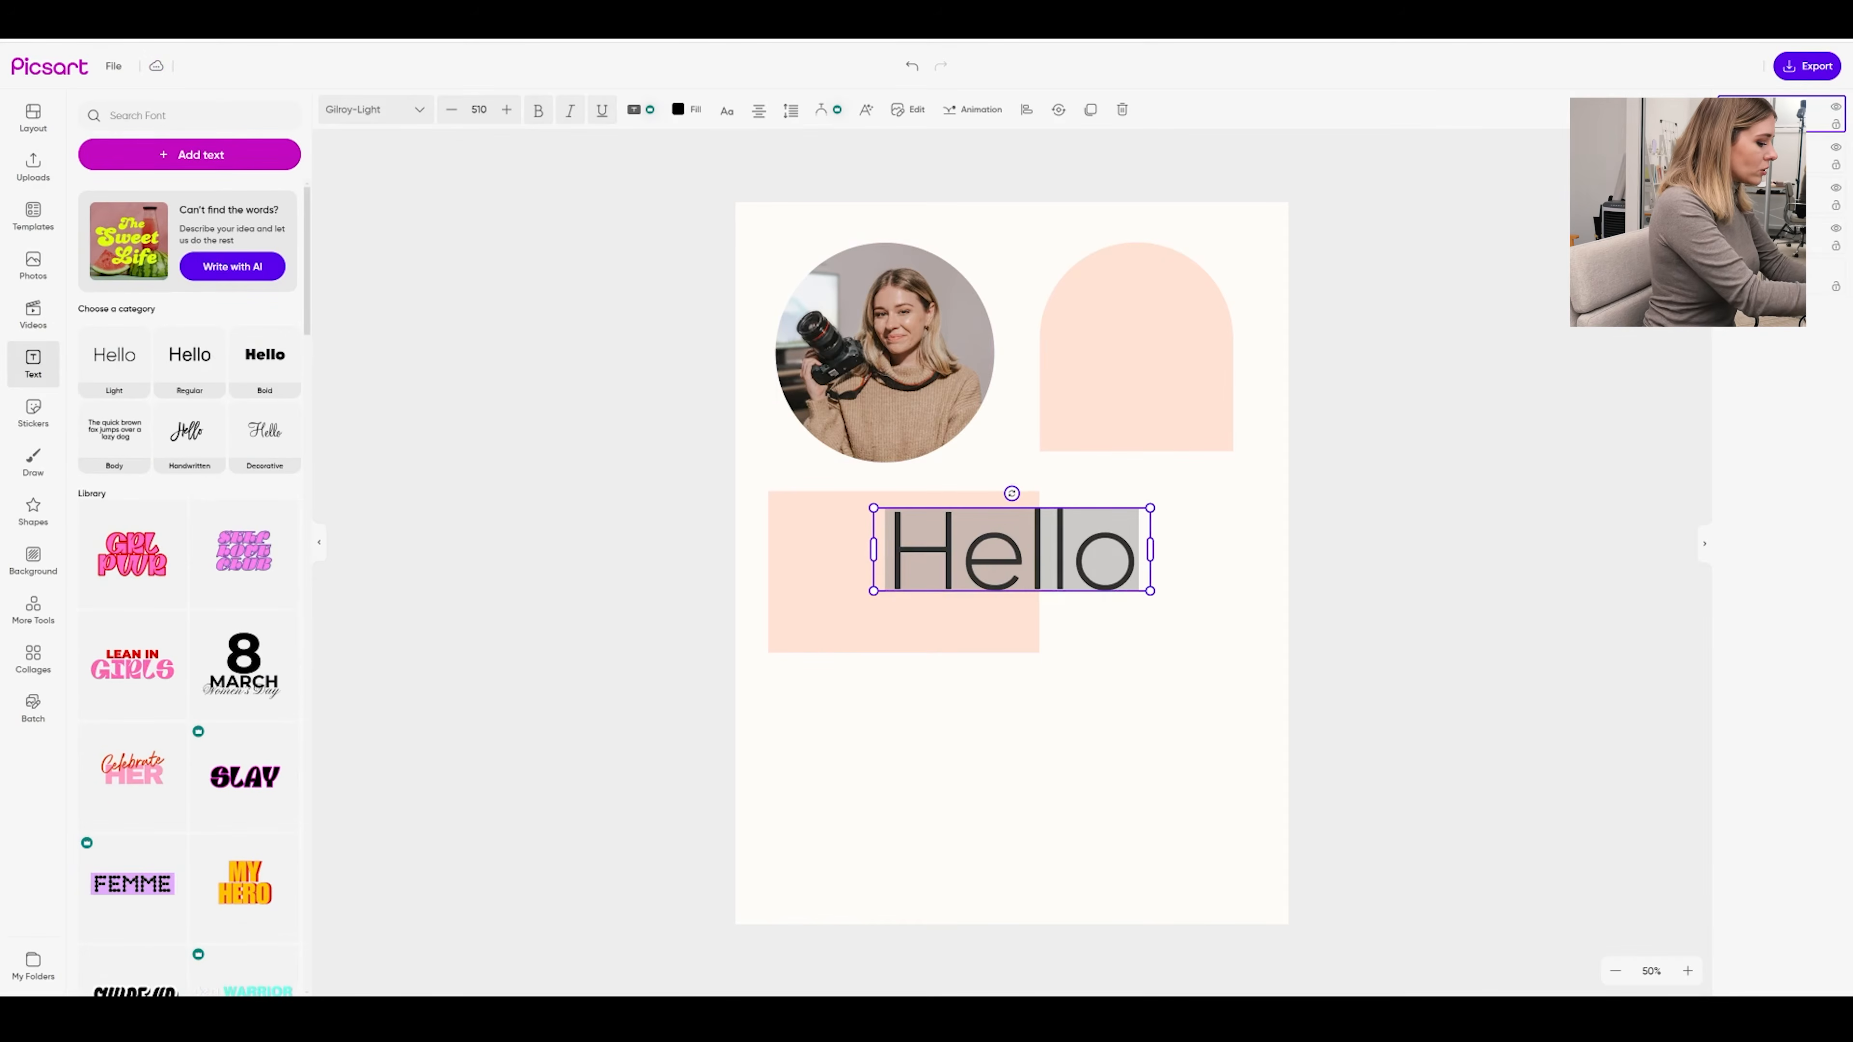
pyautogui.moveTo(1157, 680); pyautogui.dragTo(1678, 584)
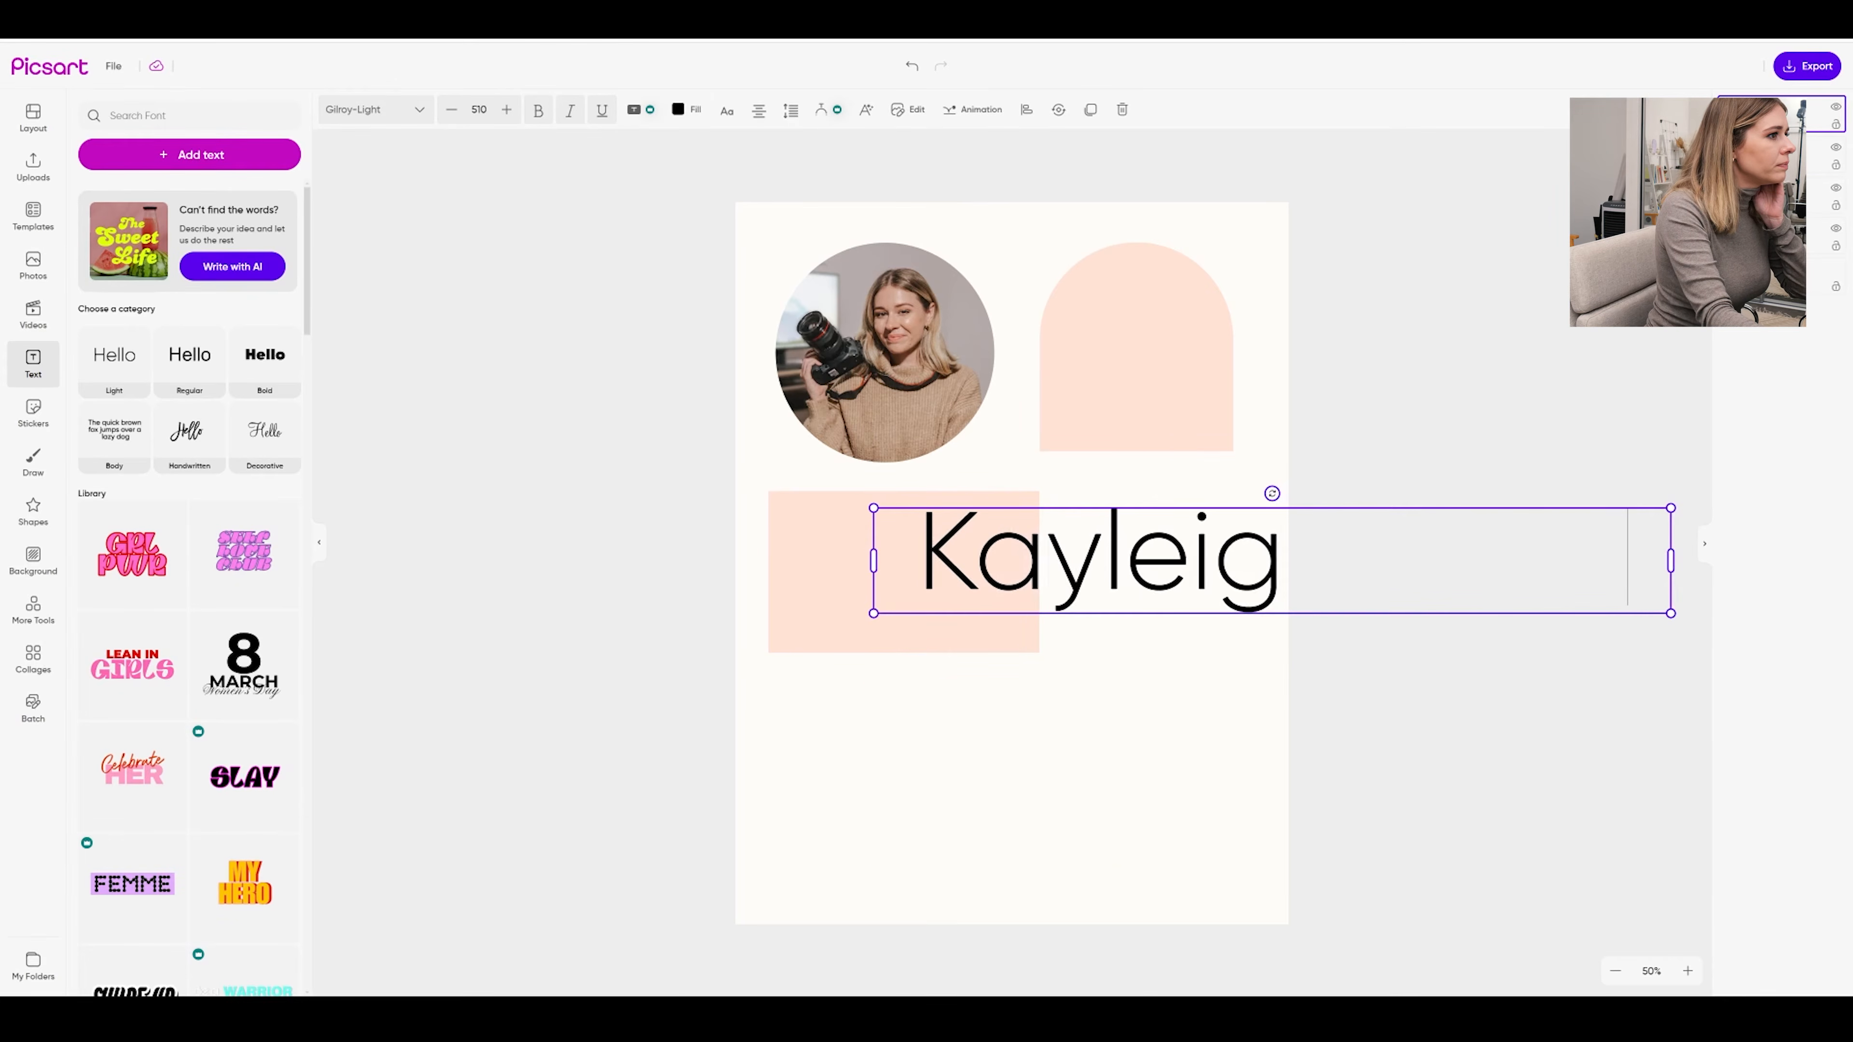
pyautogui.moveTo(1670, 507); pyautogui.dragTo(1109, 308)
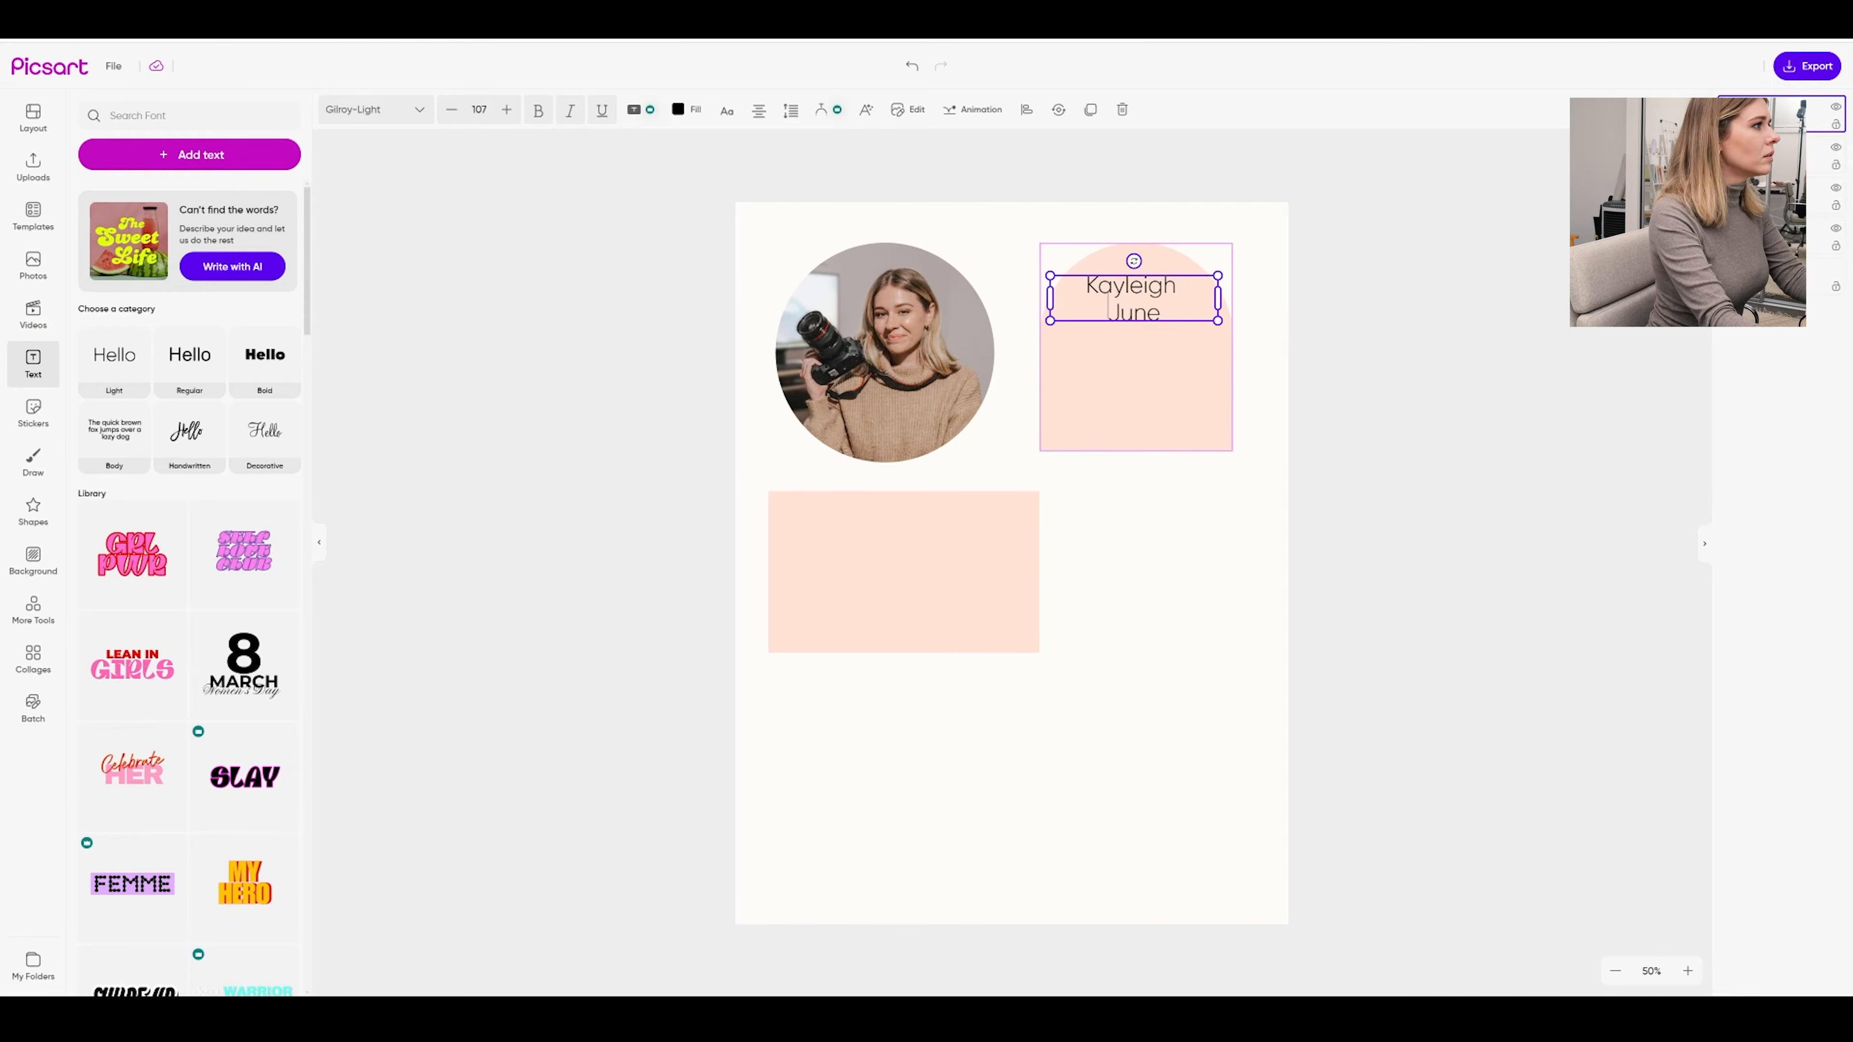
pyautogui.click(1345, 309)
pyautogui.moveTo(1171, 319); pyautogui.dragTo(1171, 316)
pyautogui.click(1362, 306)
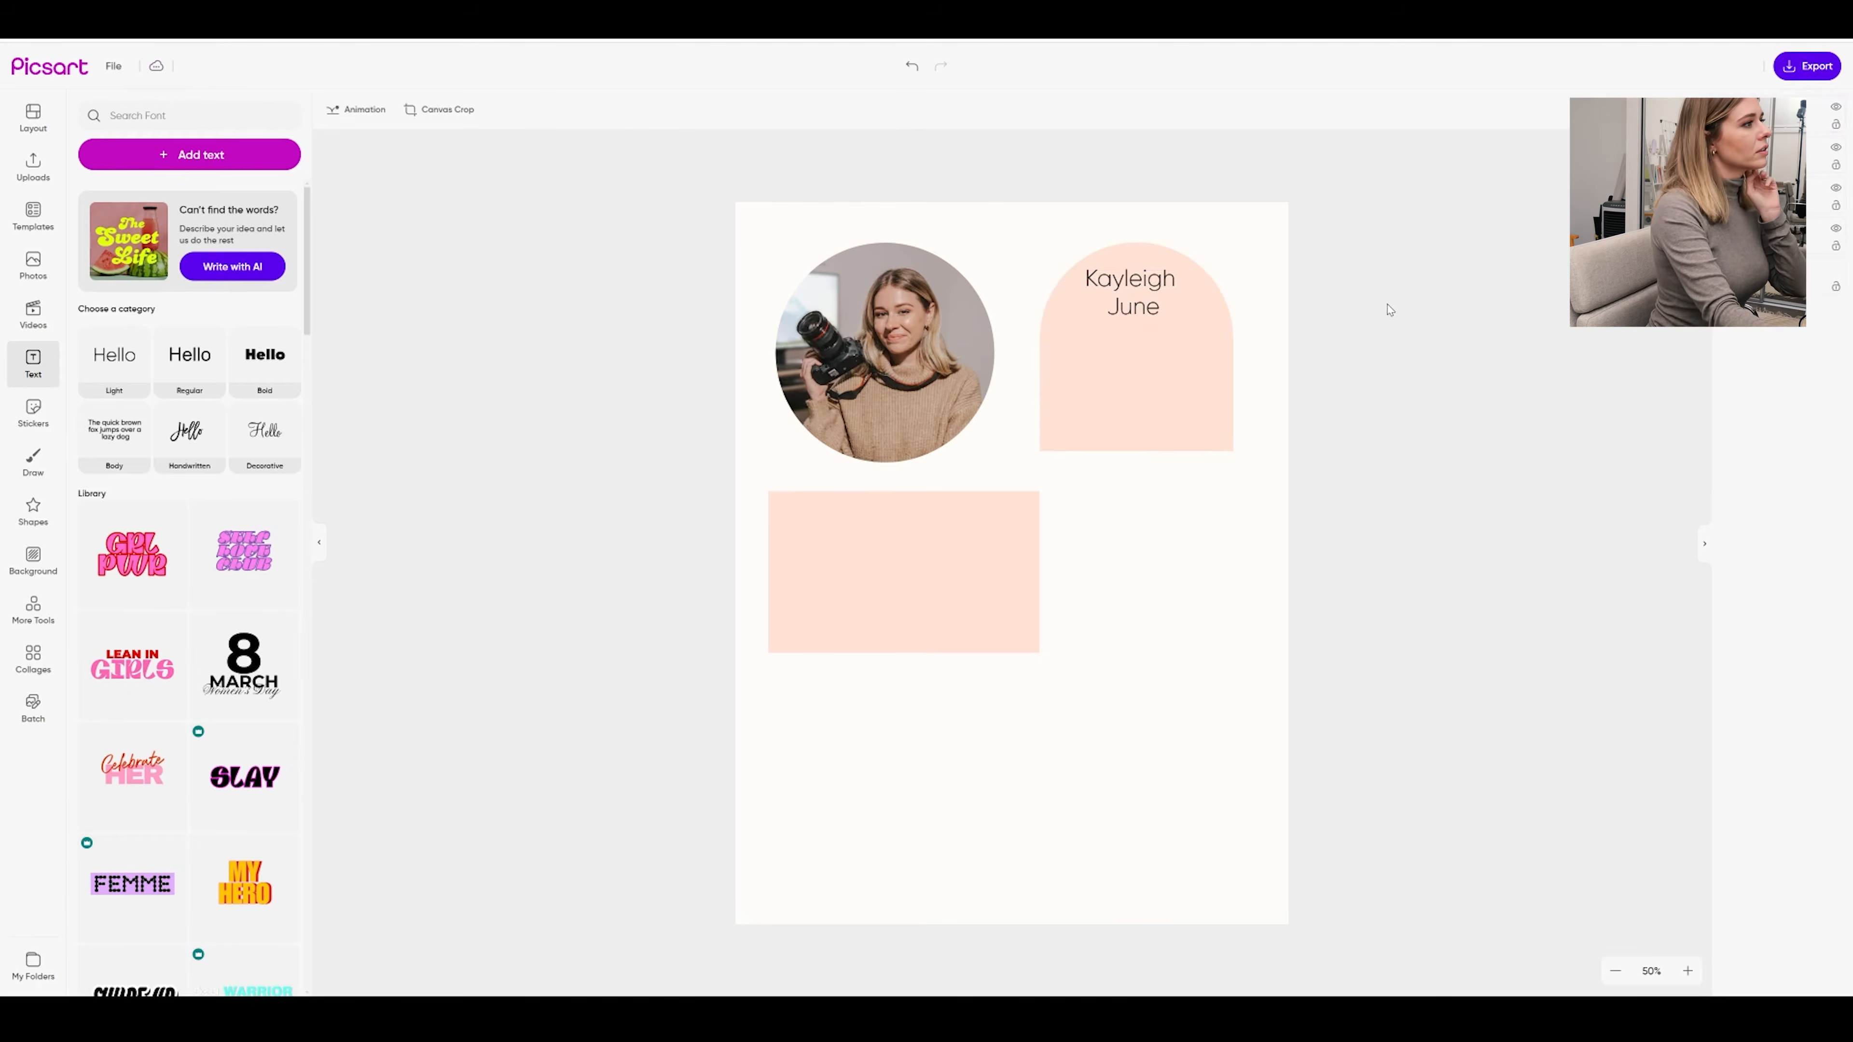
# Change the name text colour to a dusty reddish brown
pyautogui.click(1090, 286)
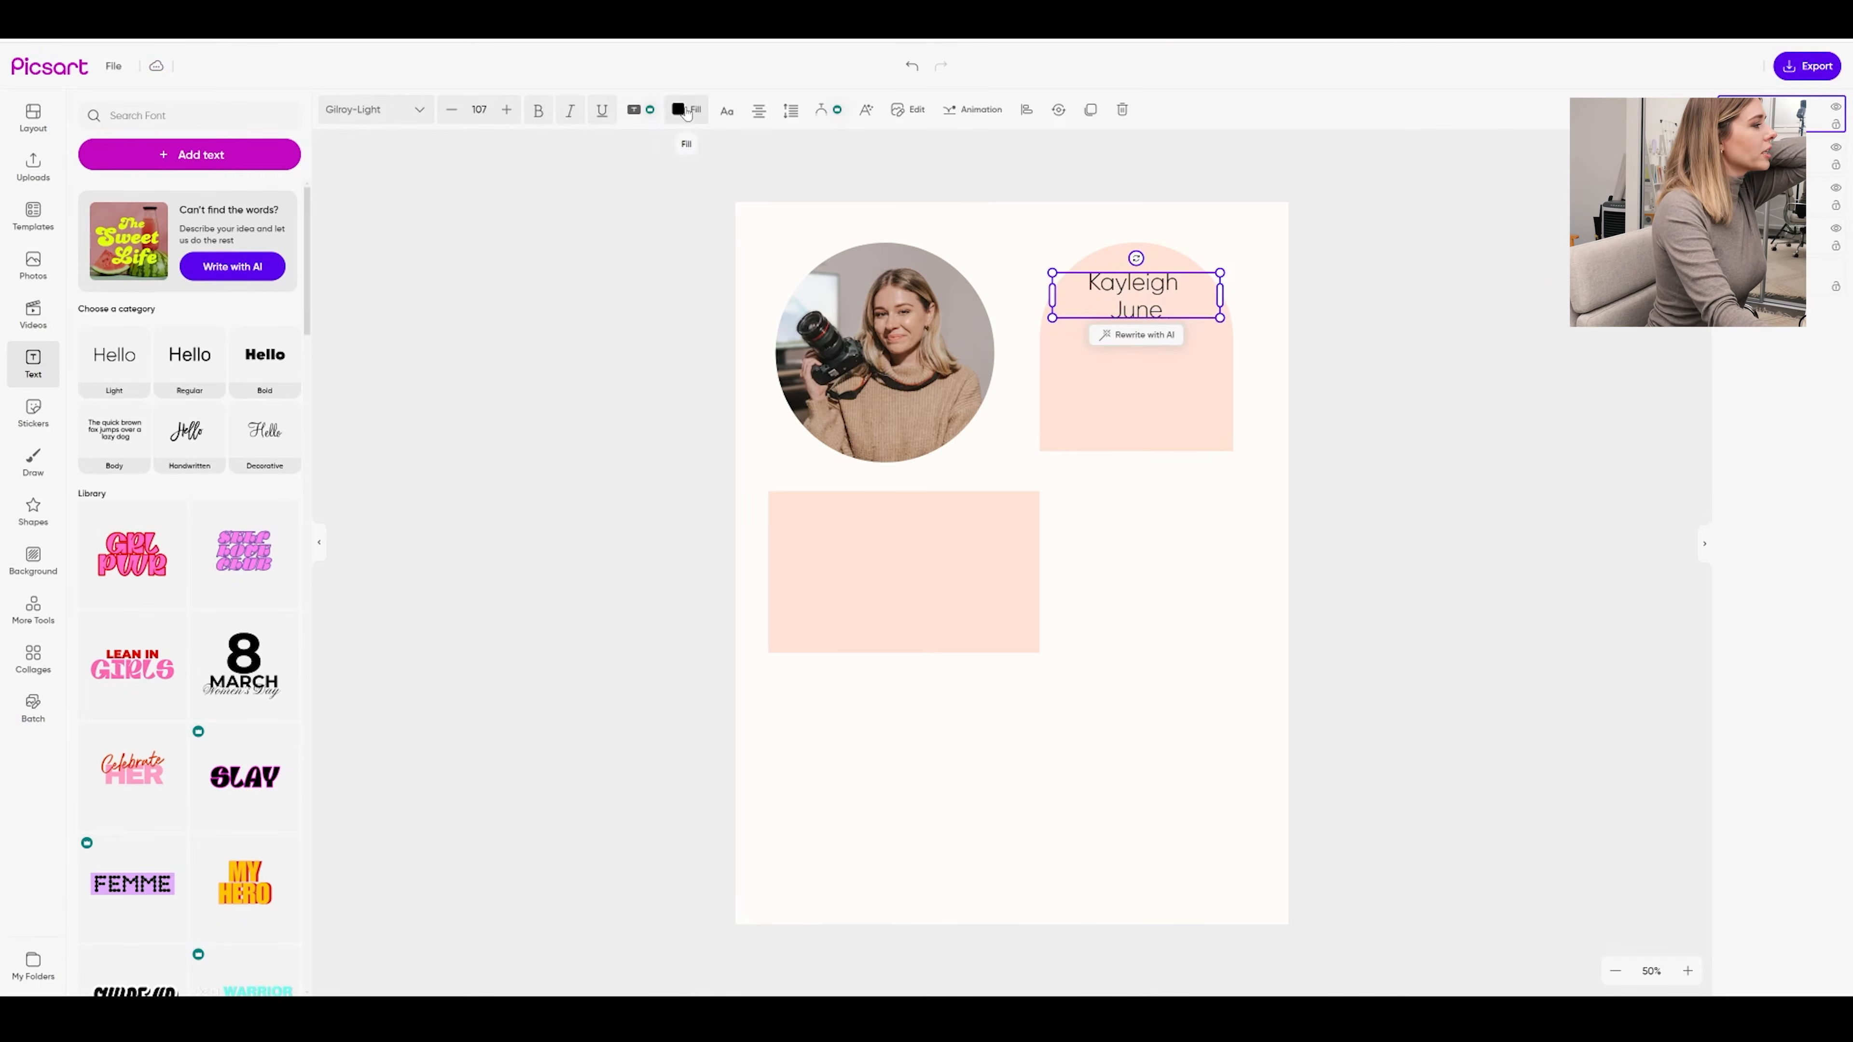
pyautogui.click(685, 110)
pyautogui.moveTo(125, 207); pyautogui.dragTo(174, 208)
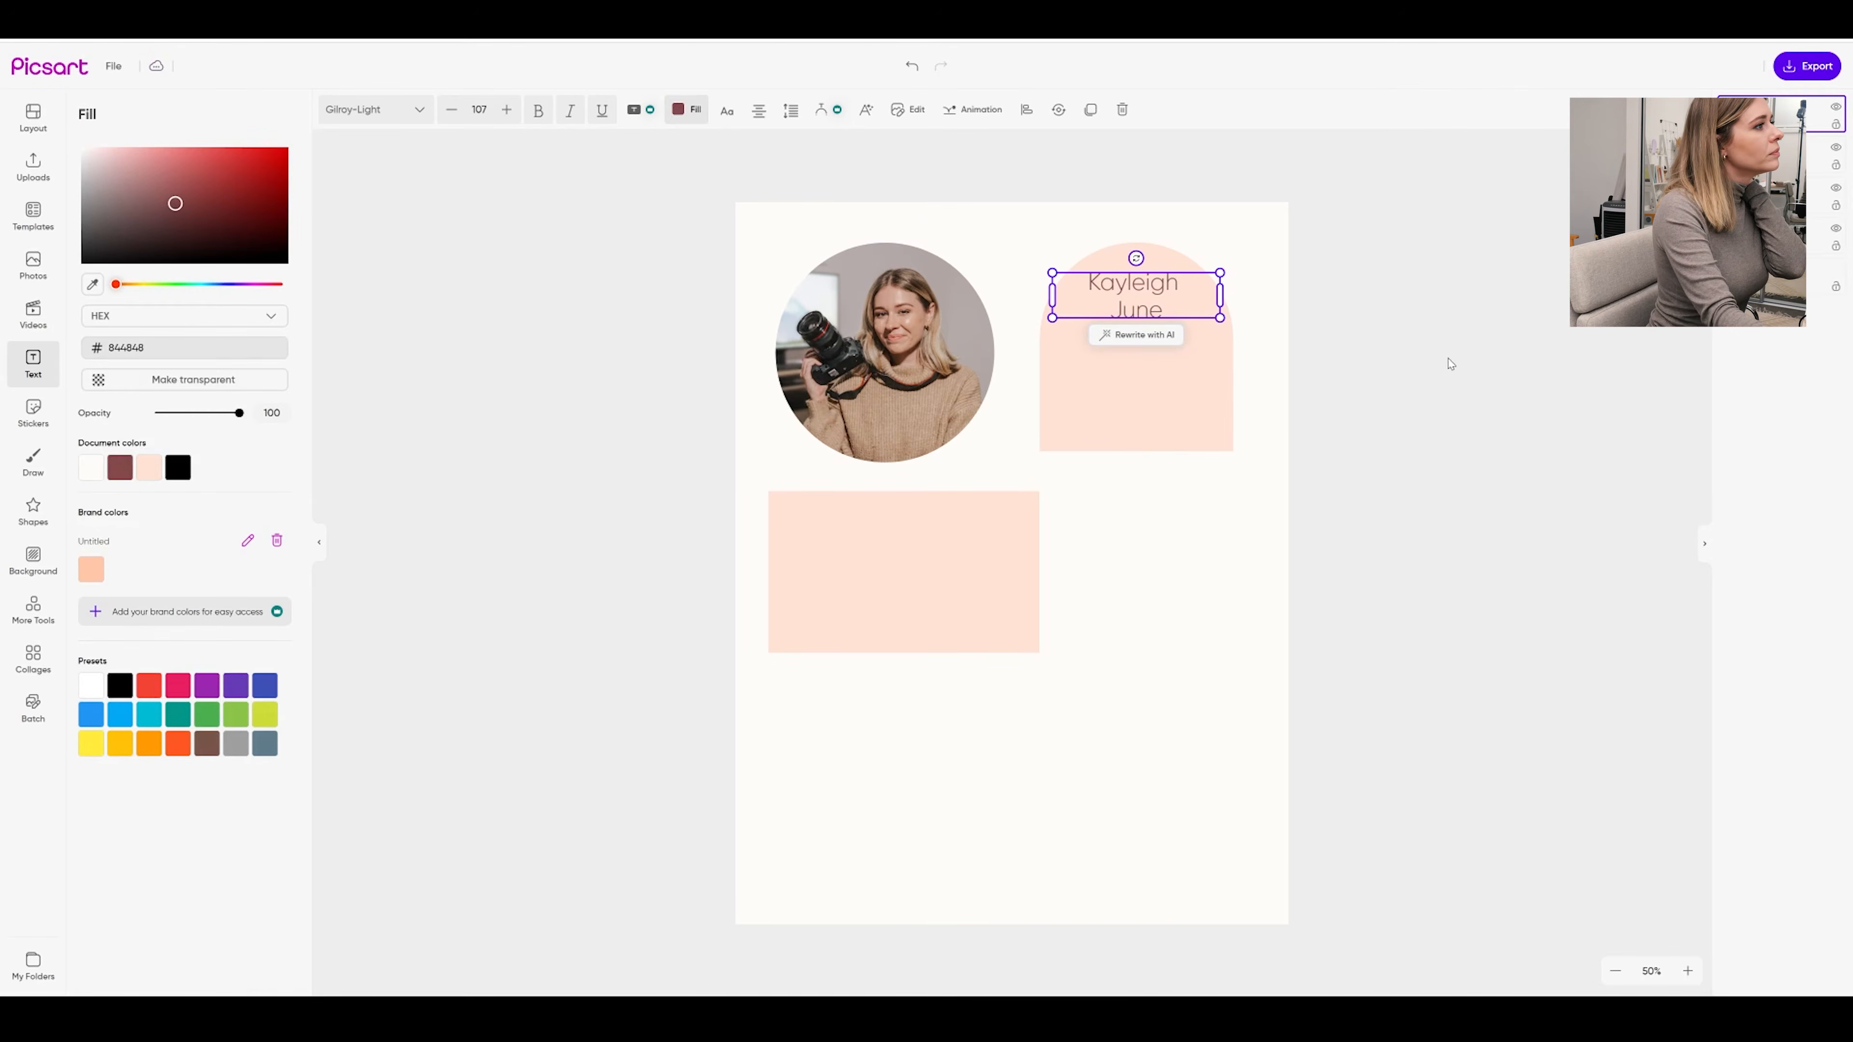
pyautogui.click(1444, 372)
# Make the name bold, set in Neue Kabel, and all uppercase
pyautogui.click(1142, 315)
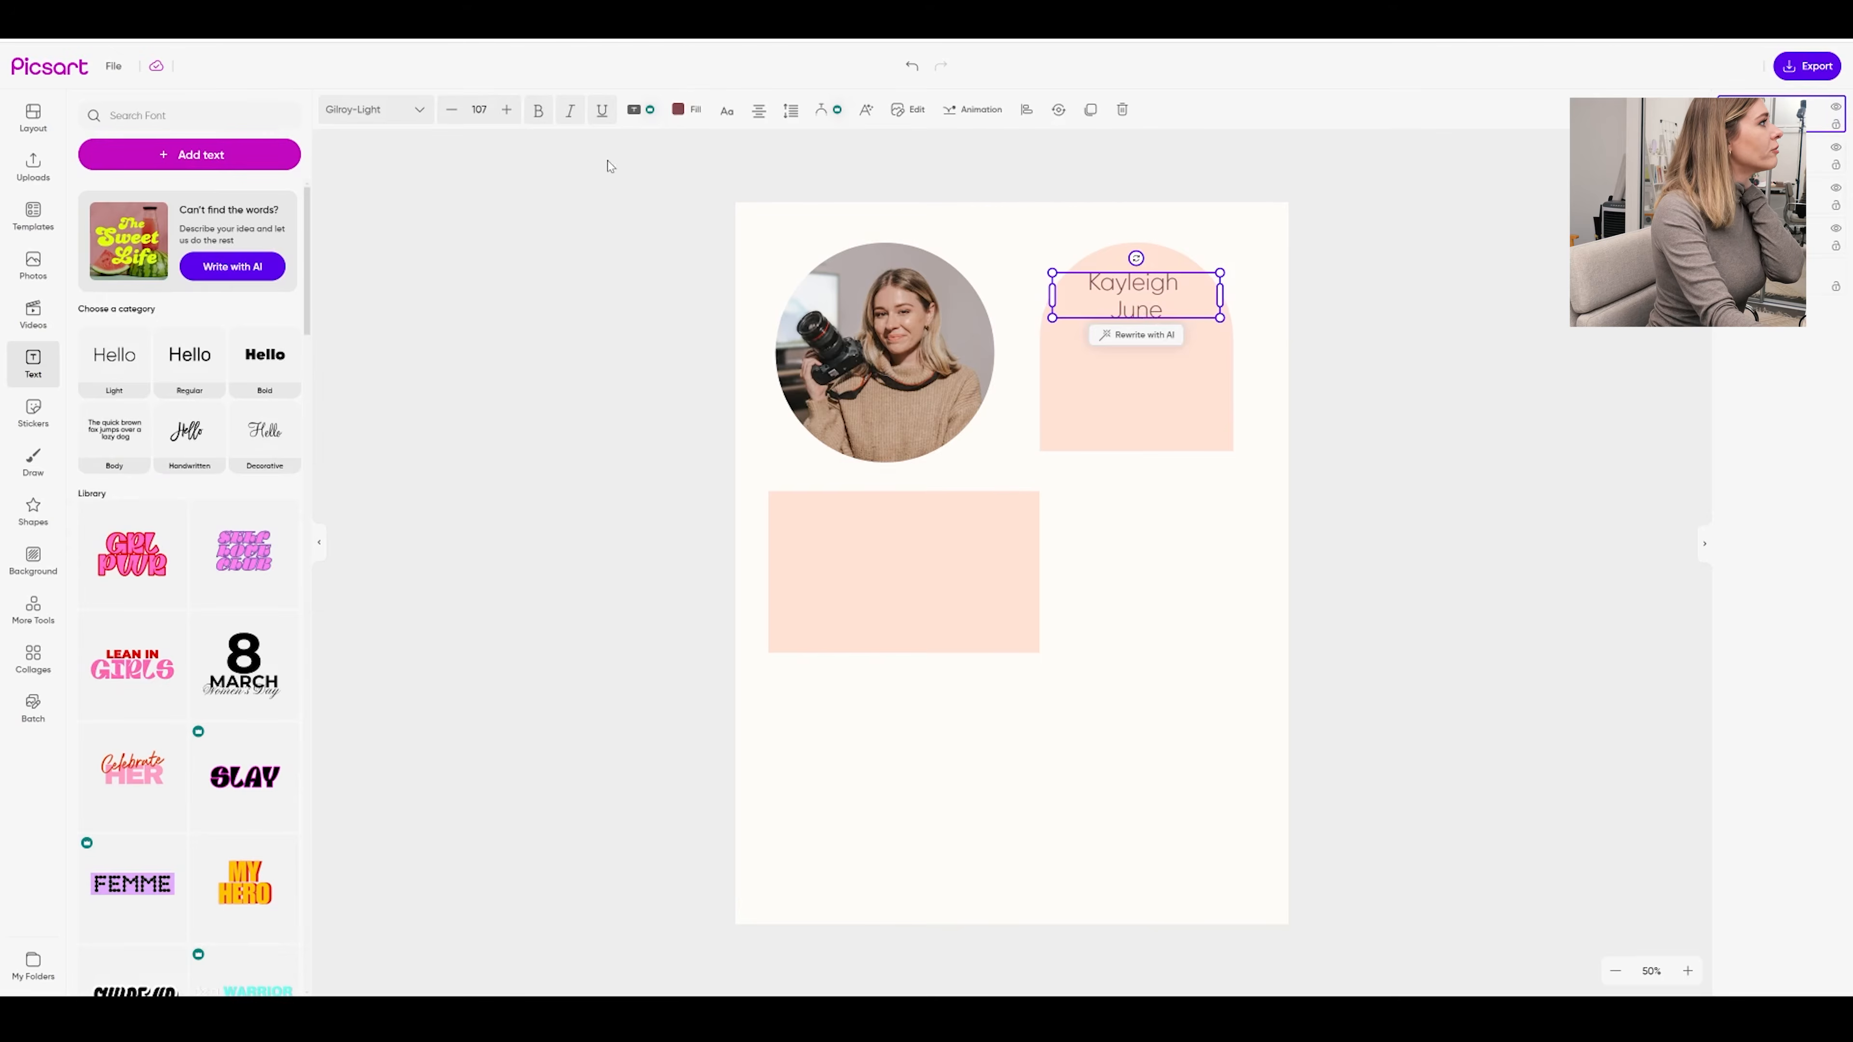
pyautogui.click(538, 114)
pyautogui.doubleClick(1136, 297)
pyautogui.click(1136, 297)
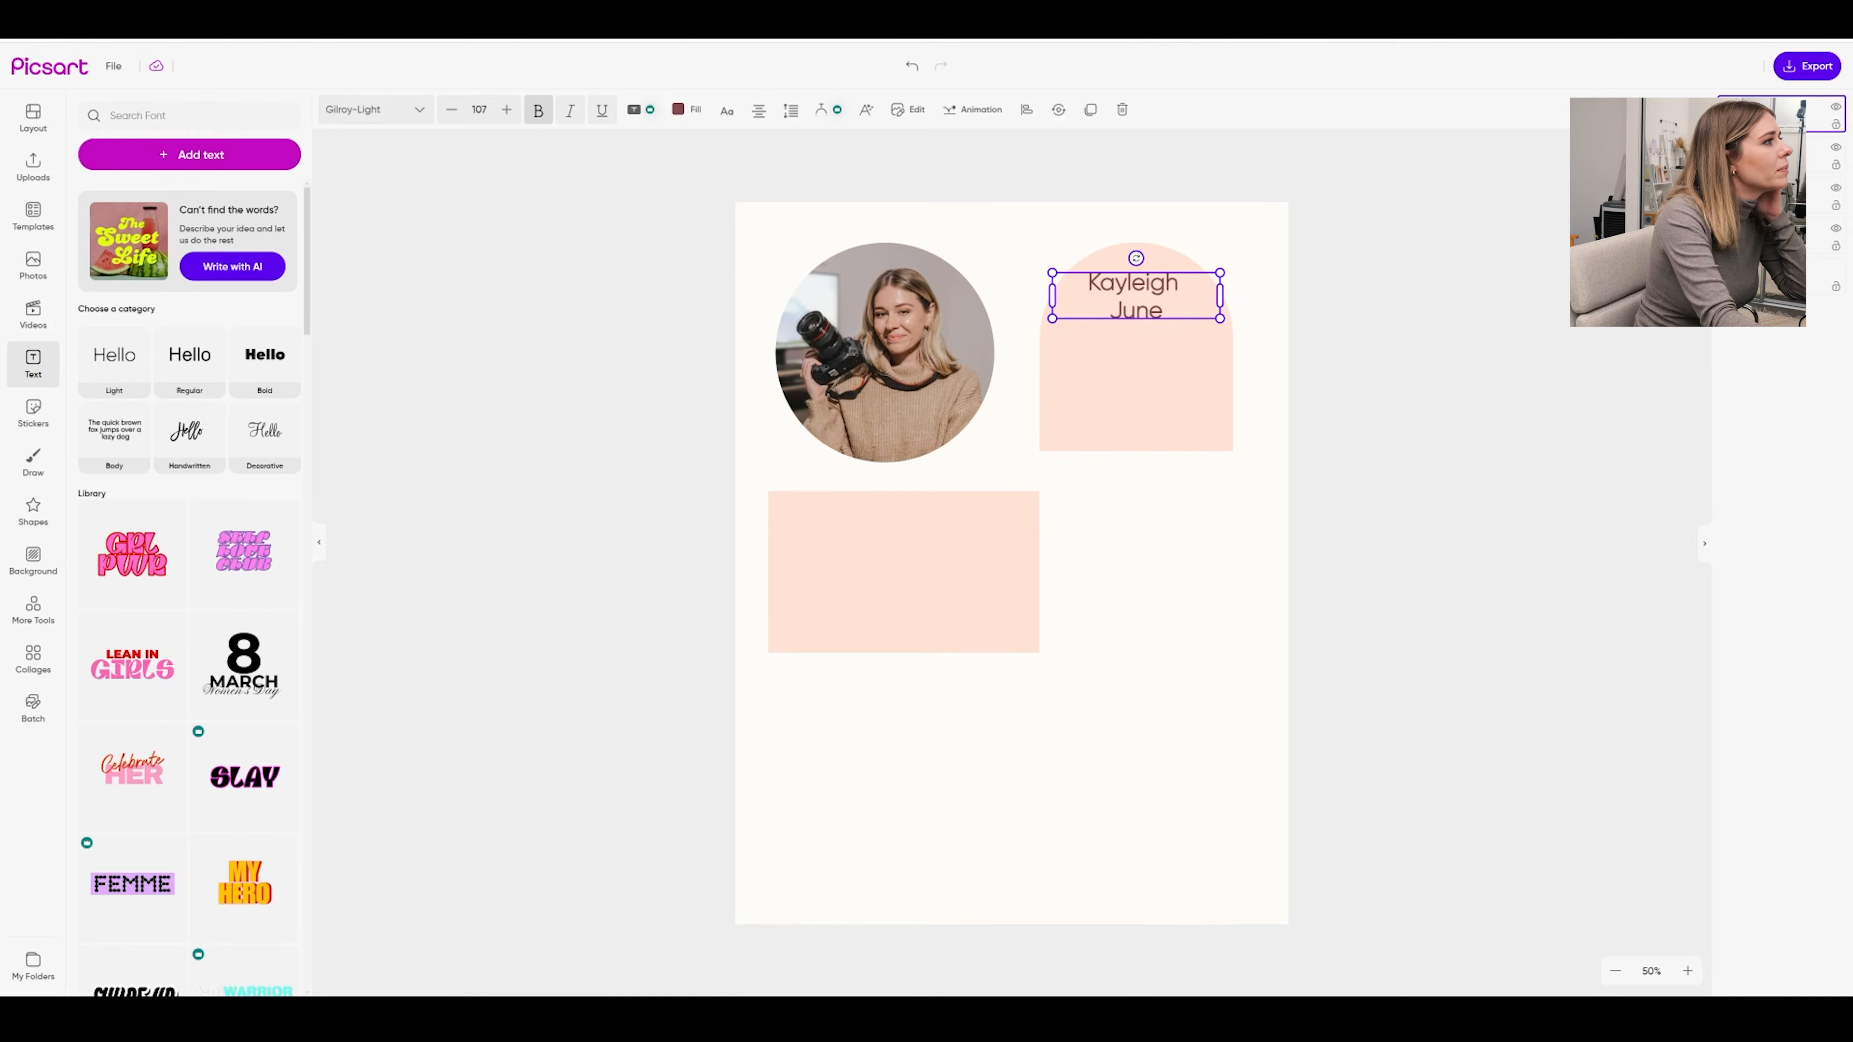
pyautogui.hotkey('ctrl', 'a')
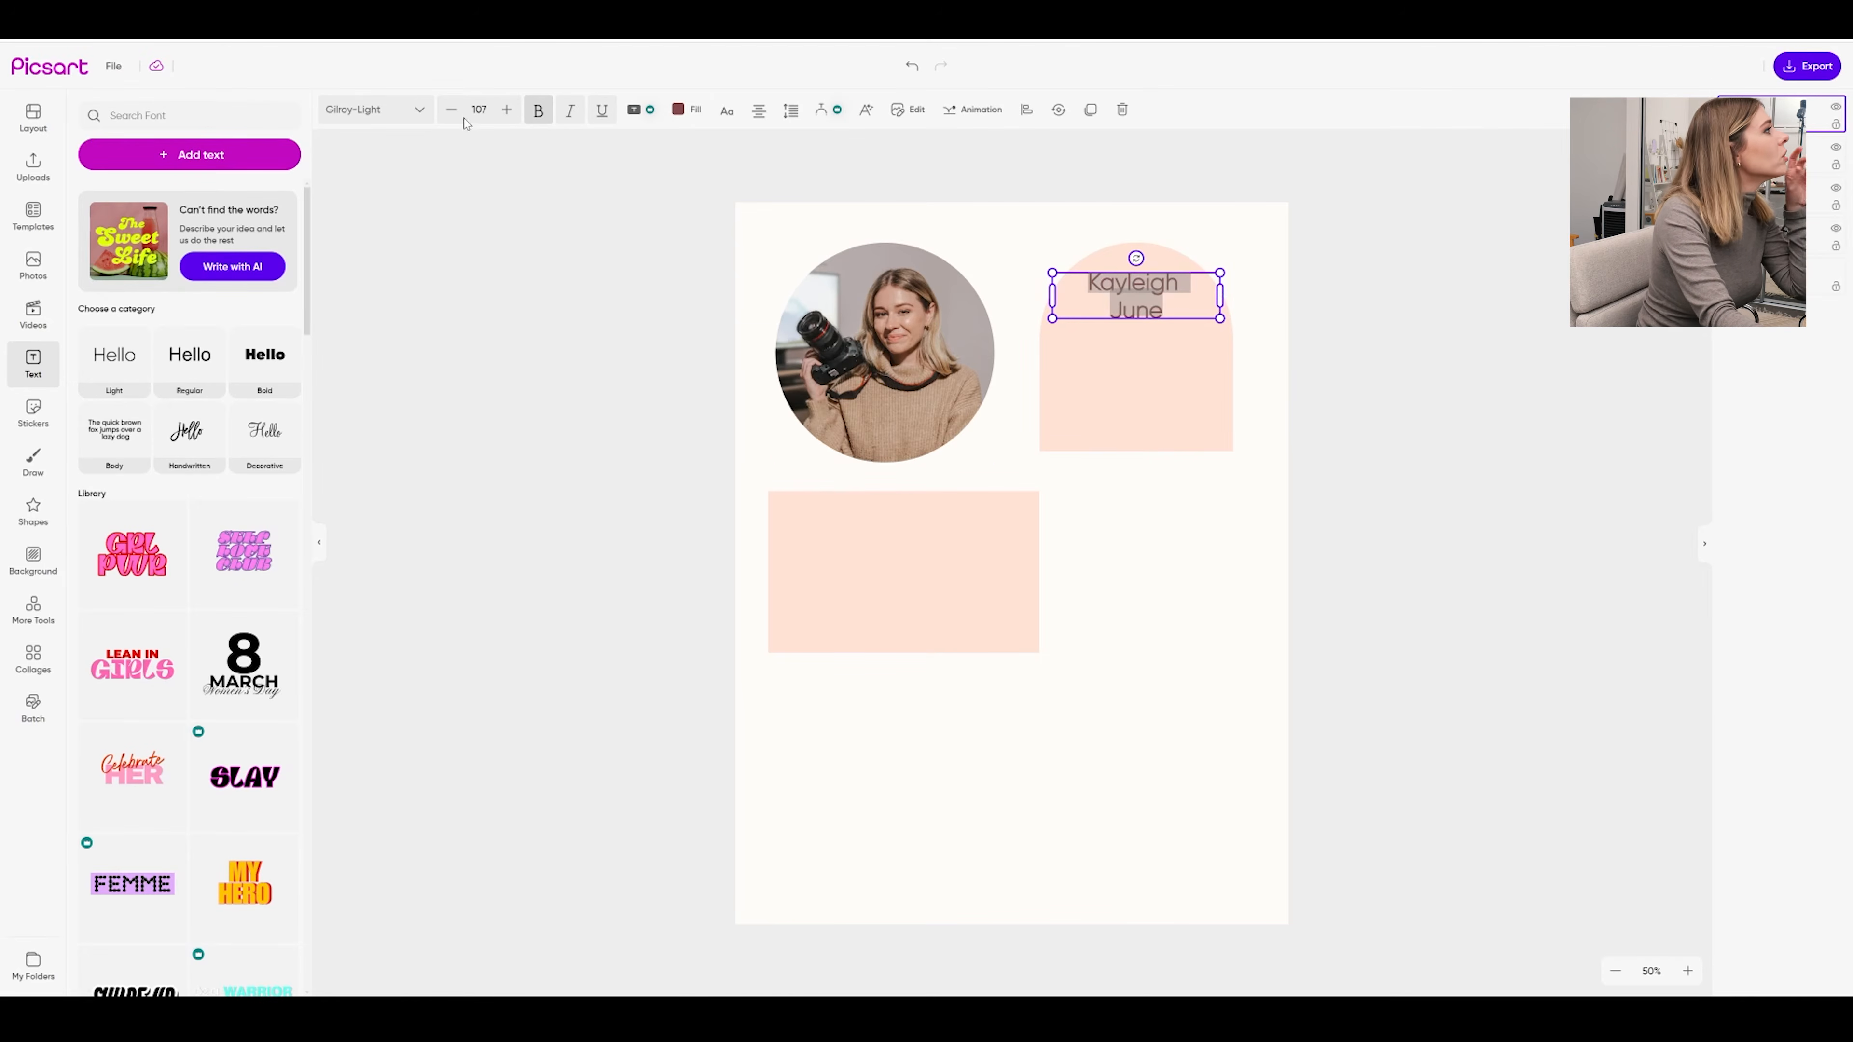
pyautogui.click(421, 110)
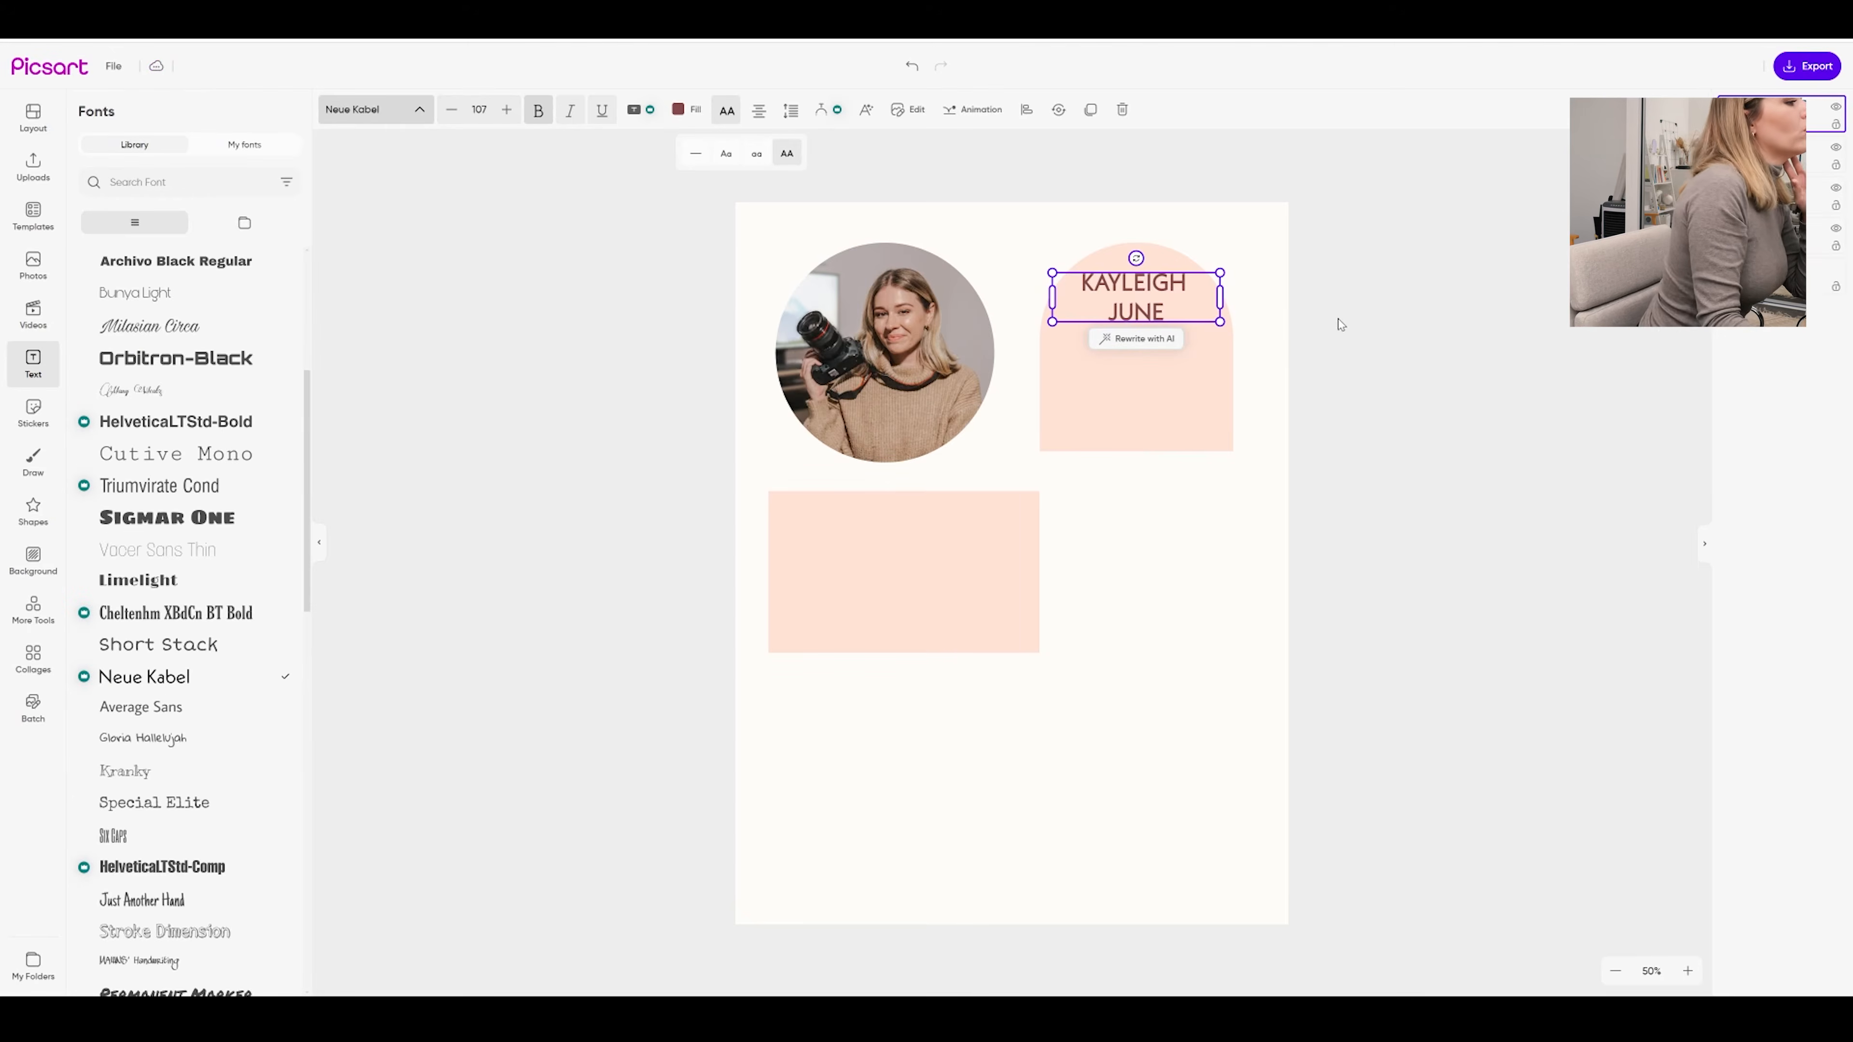
pyautogui.click(1338, 319)
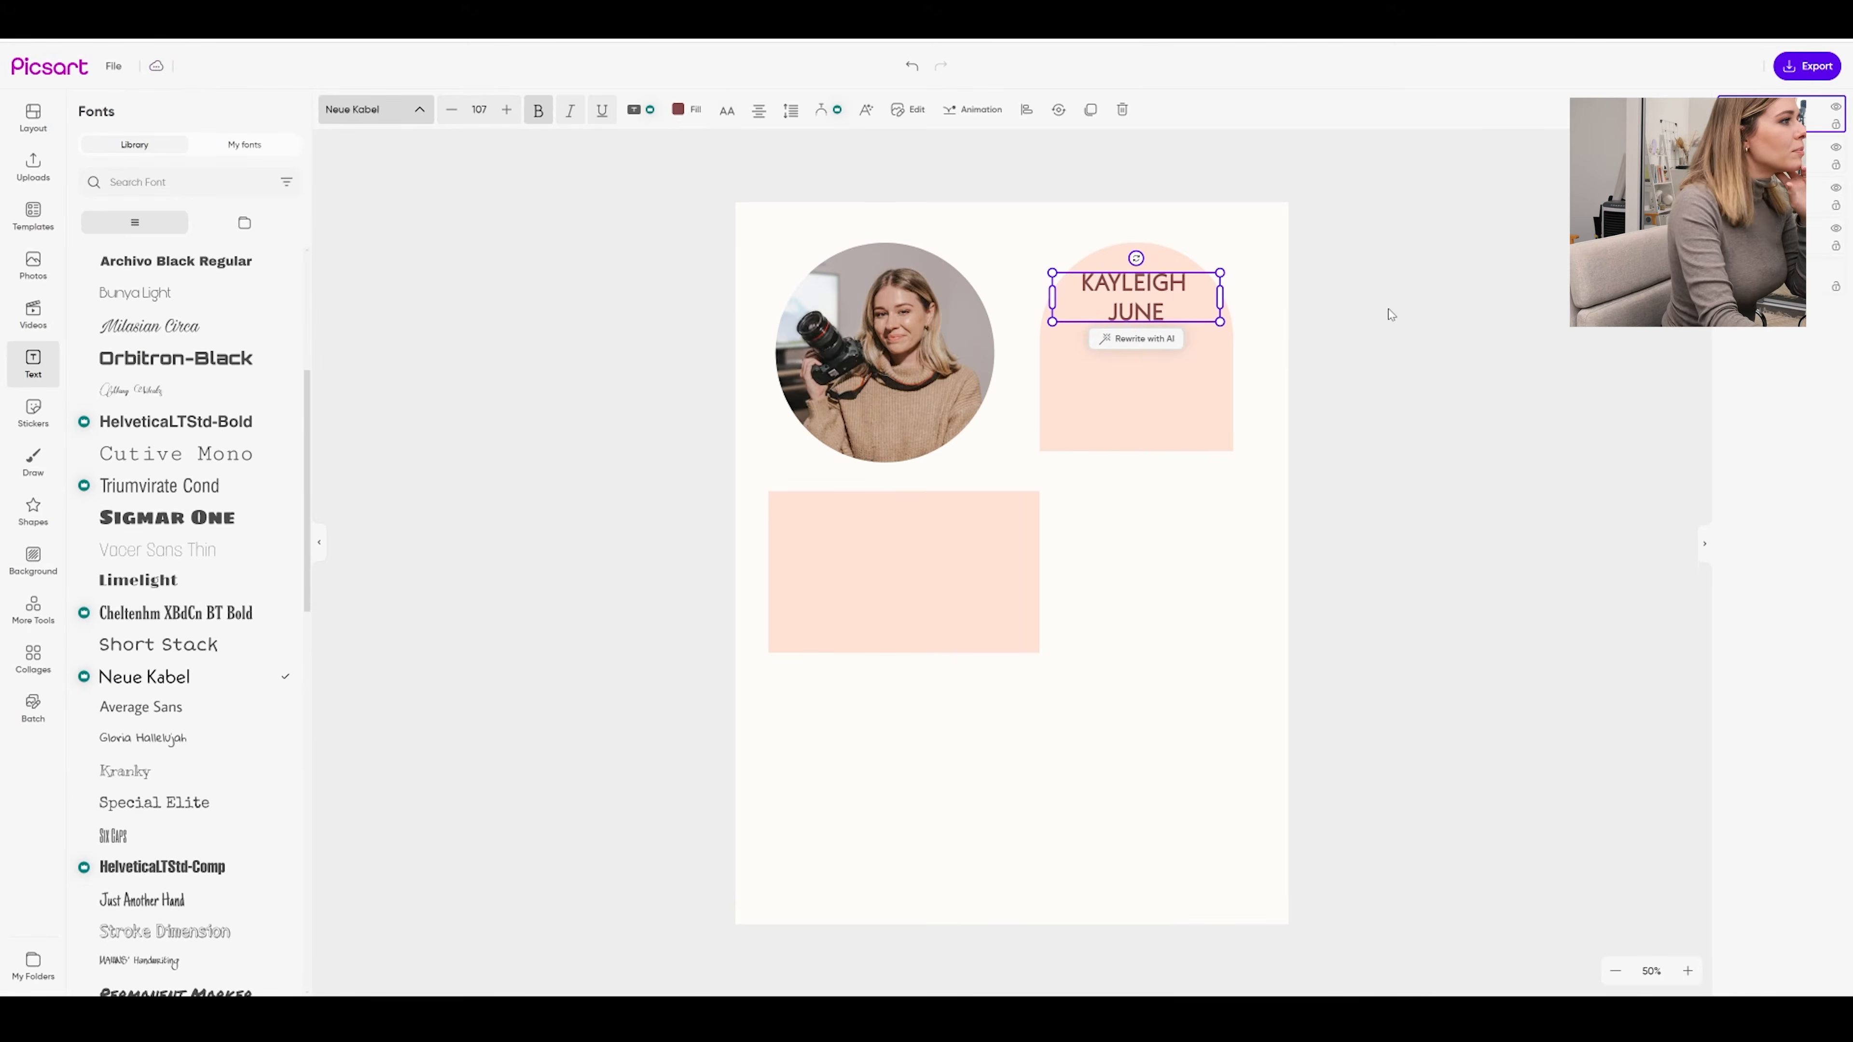
pyautogui.click(1165, 302)
pyautogui.click(1248, 353)
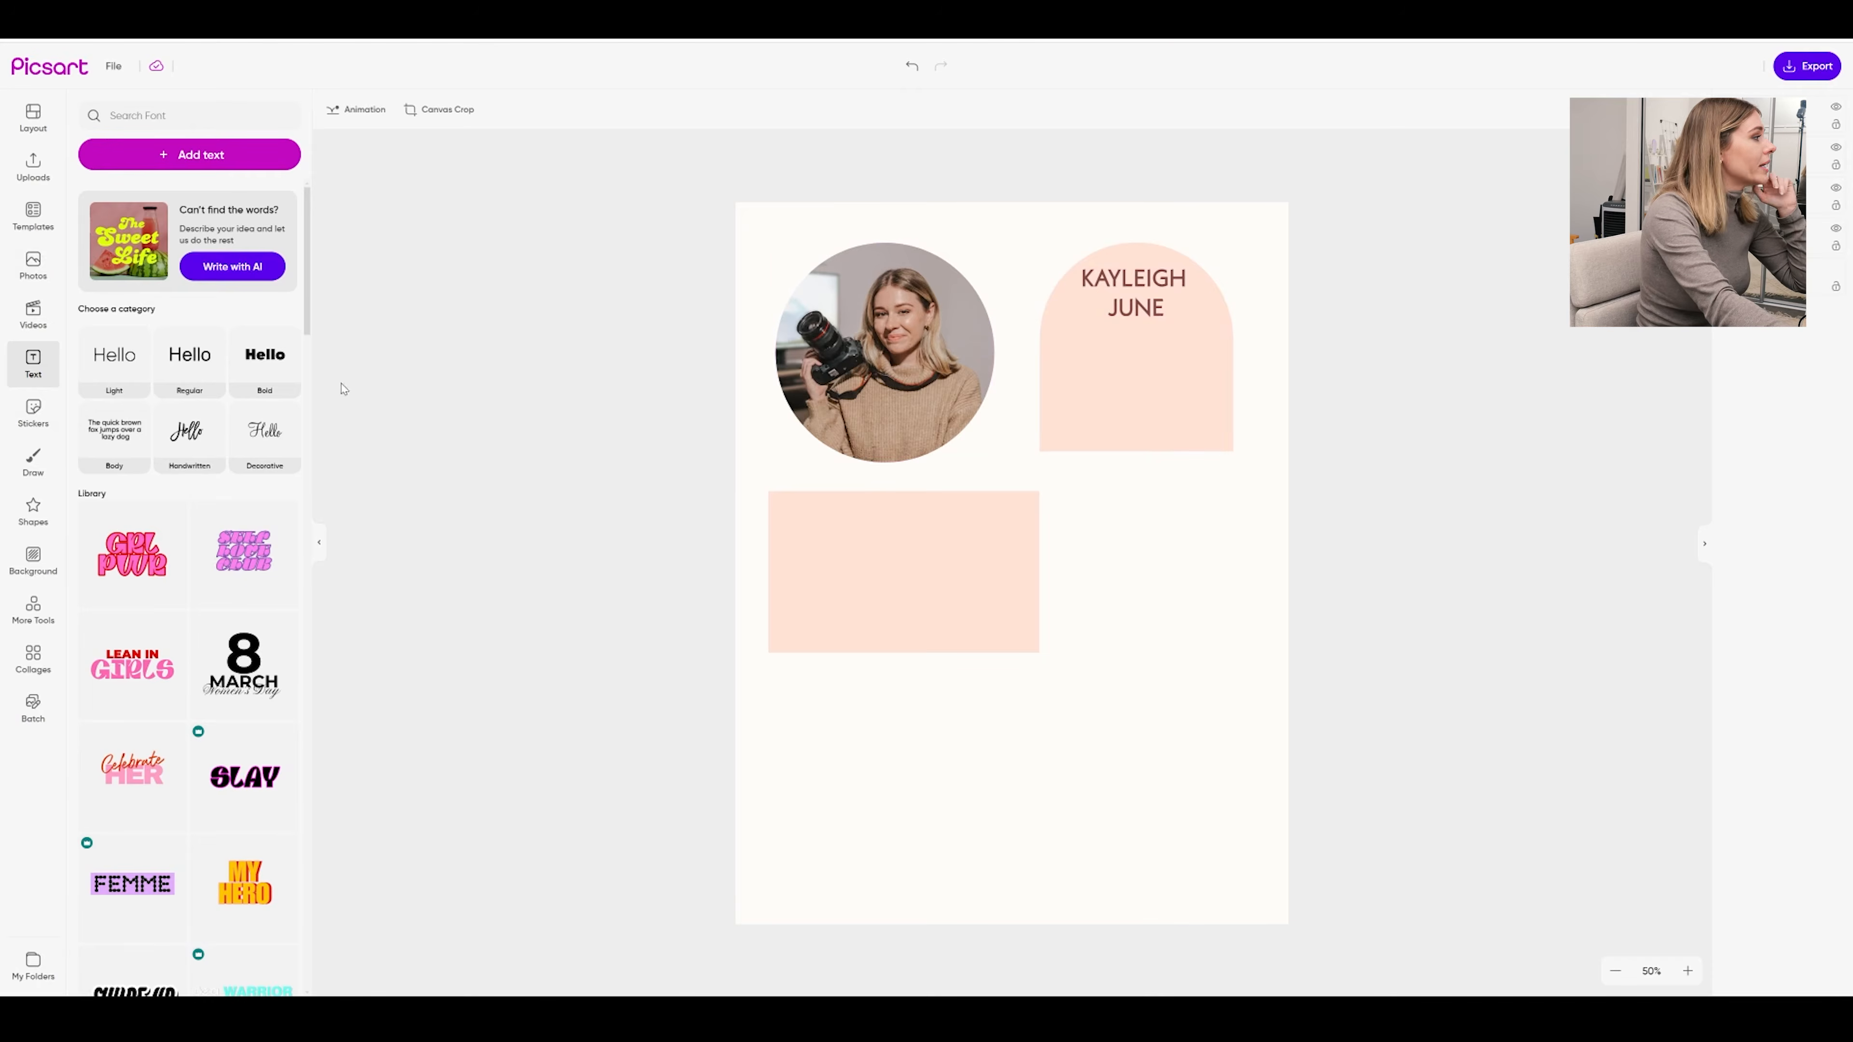
# Add small YouTube and Instagram logos, stacking Instagram directly under YouTube in the arch's lower left
pyautogui.click(32, 511)
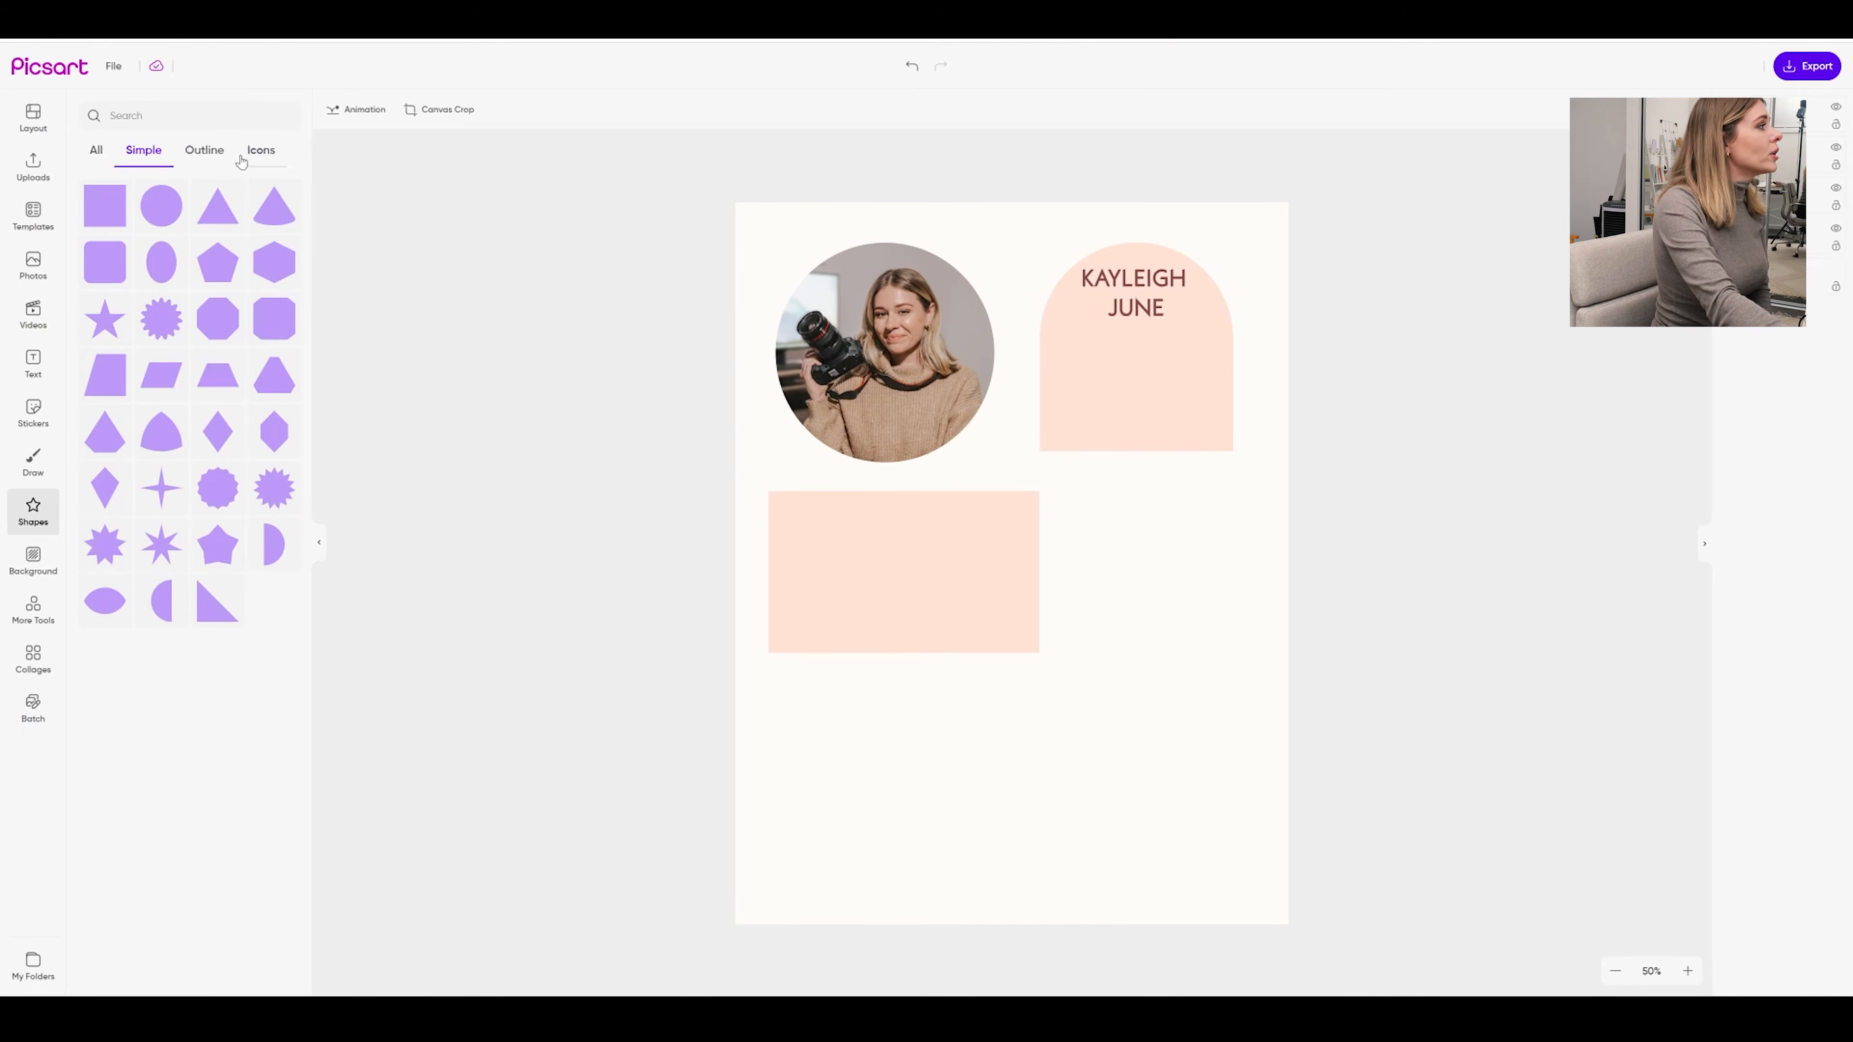
pyautogui.click(257, 155)
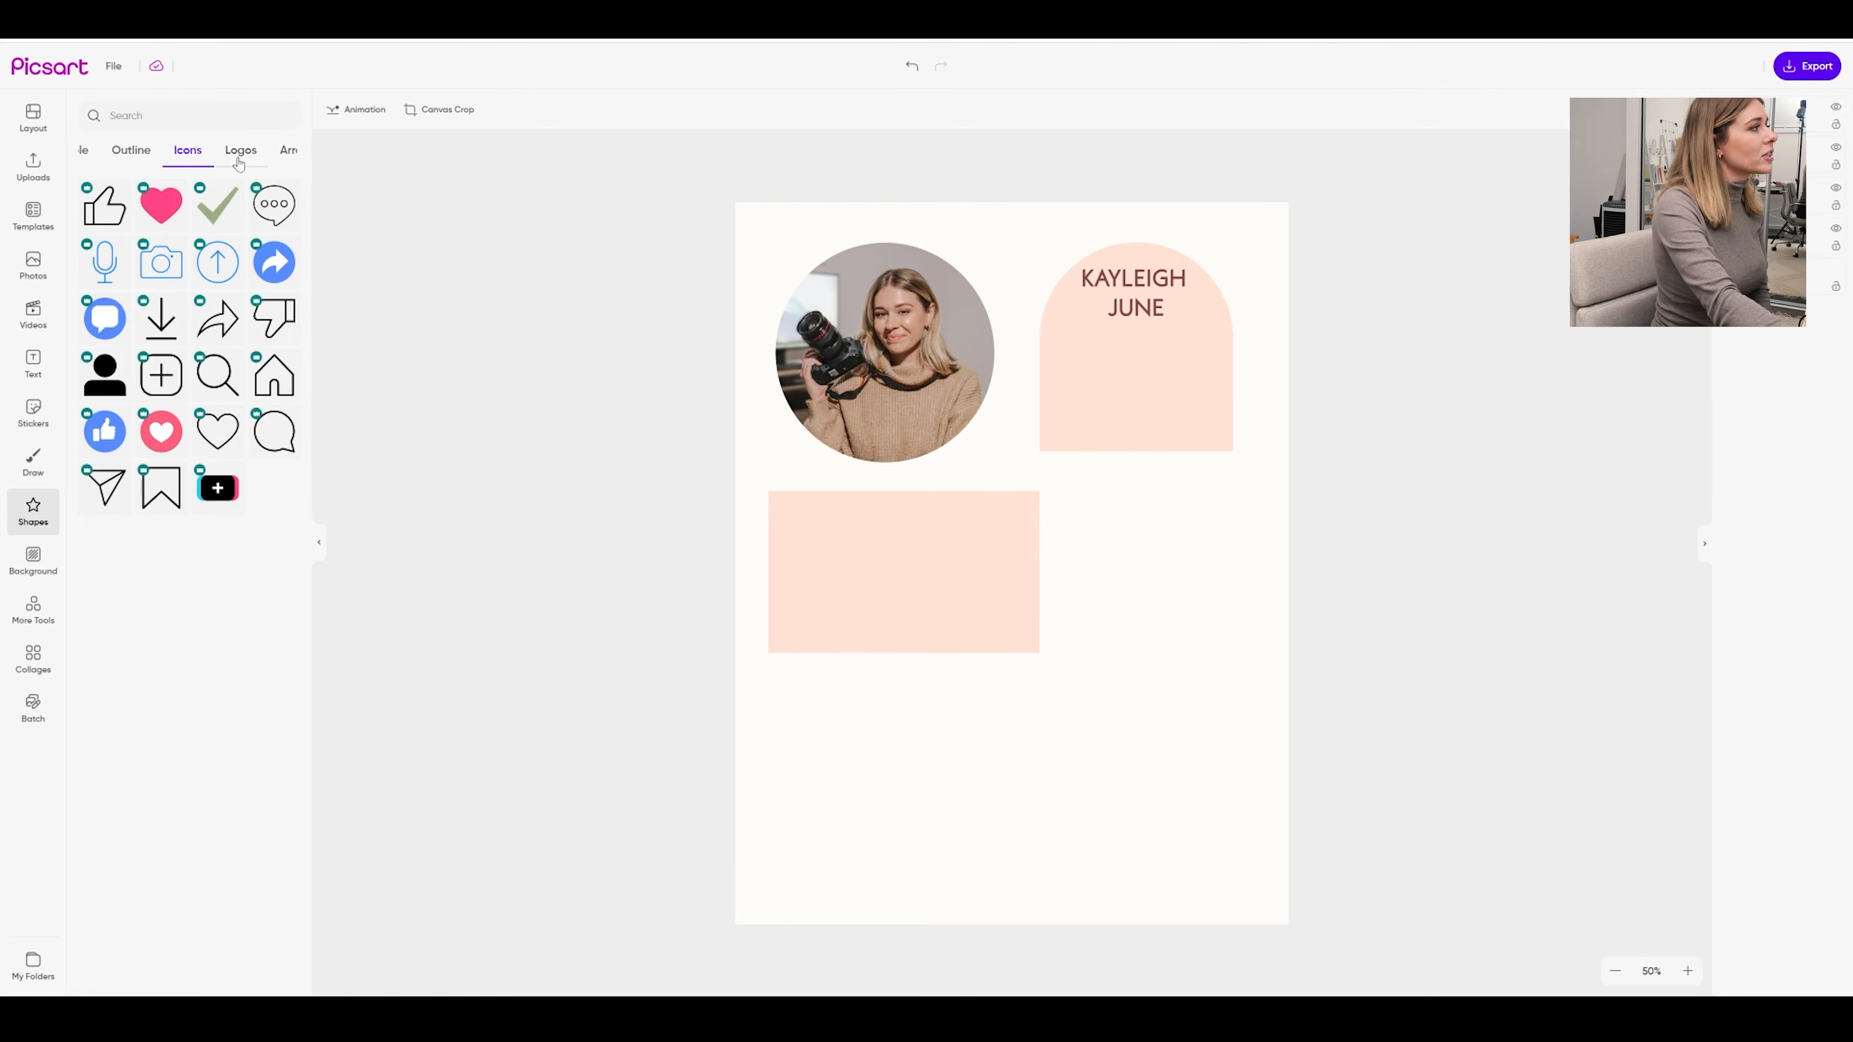
pyautogui.click(240, 154)
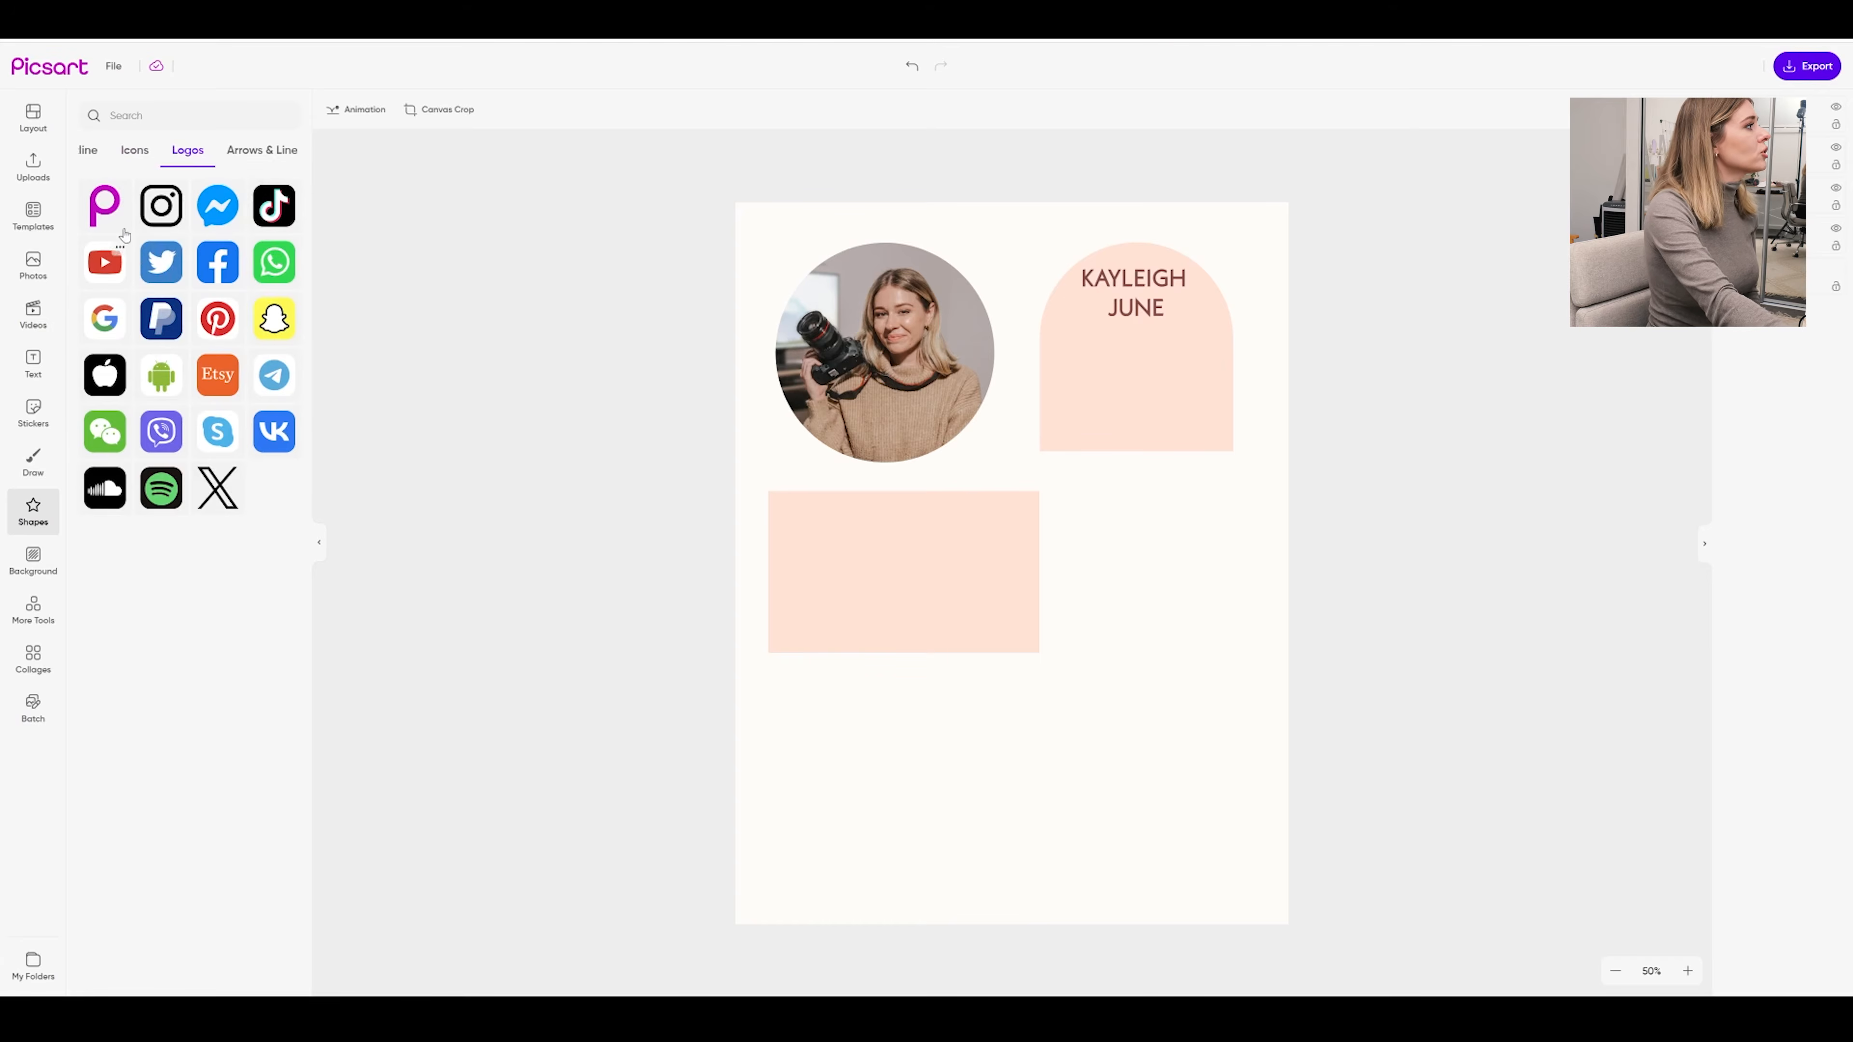
pyautogui.click(105, 262)
pyautogui.moveTo(1109, 465); pyautogui.dragTo(1081, 411)
pyautogui.click(1160, 359)
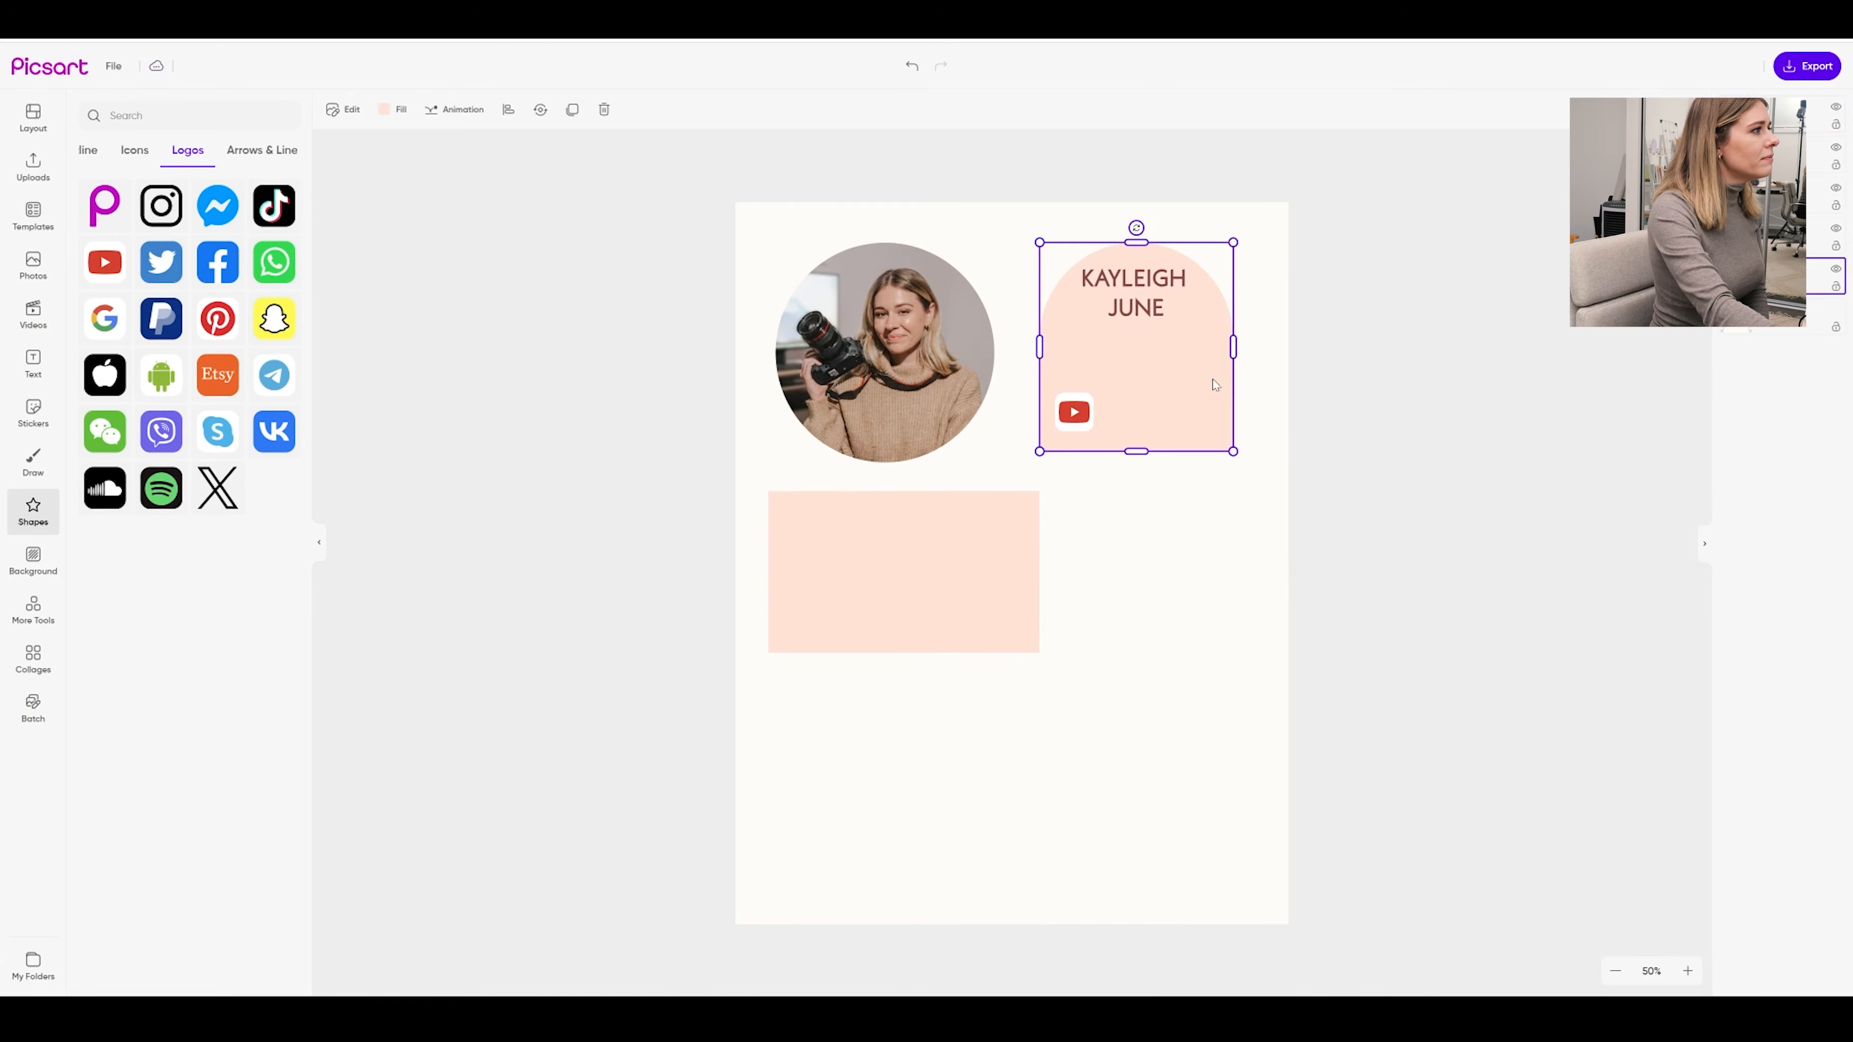
pyautogui.click(157, 220)
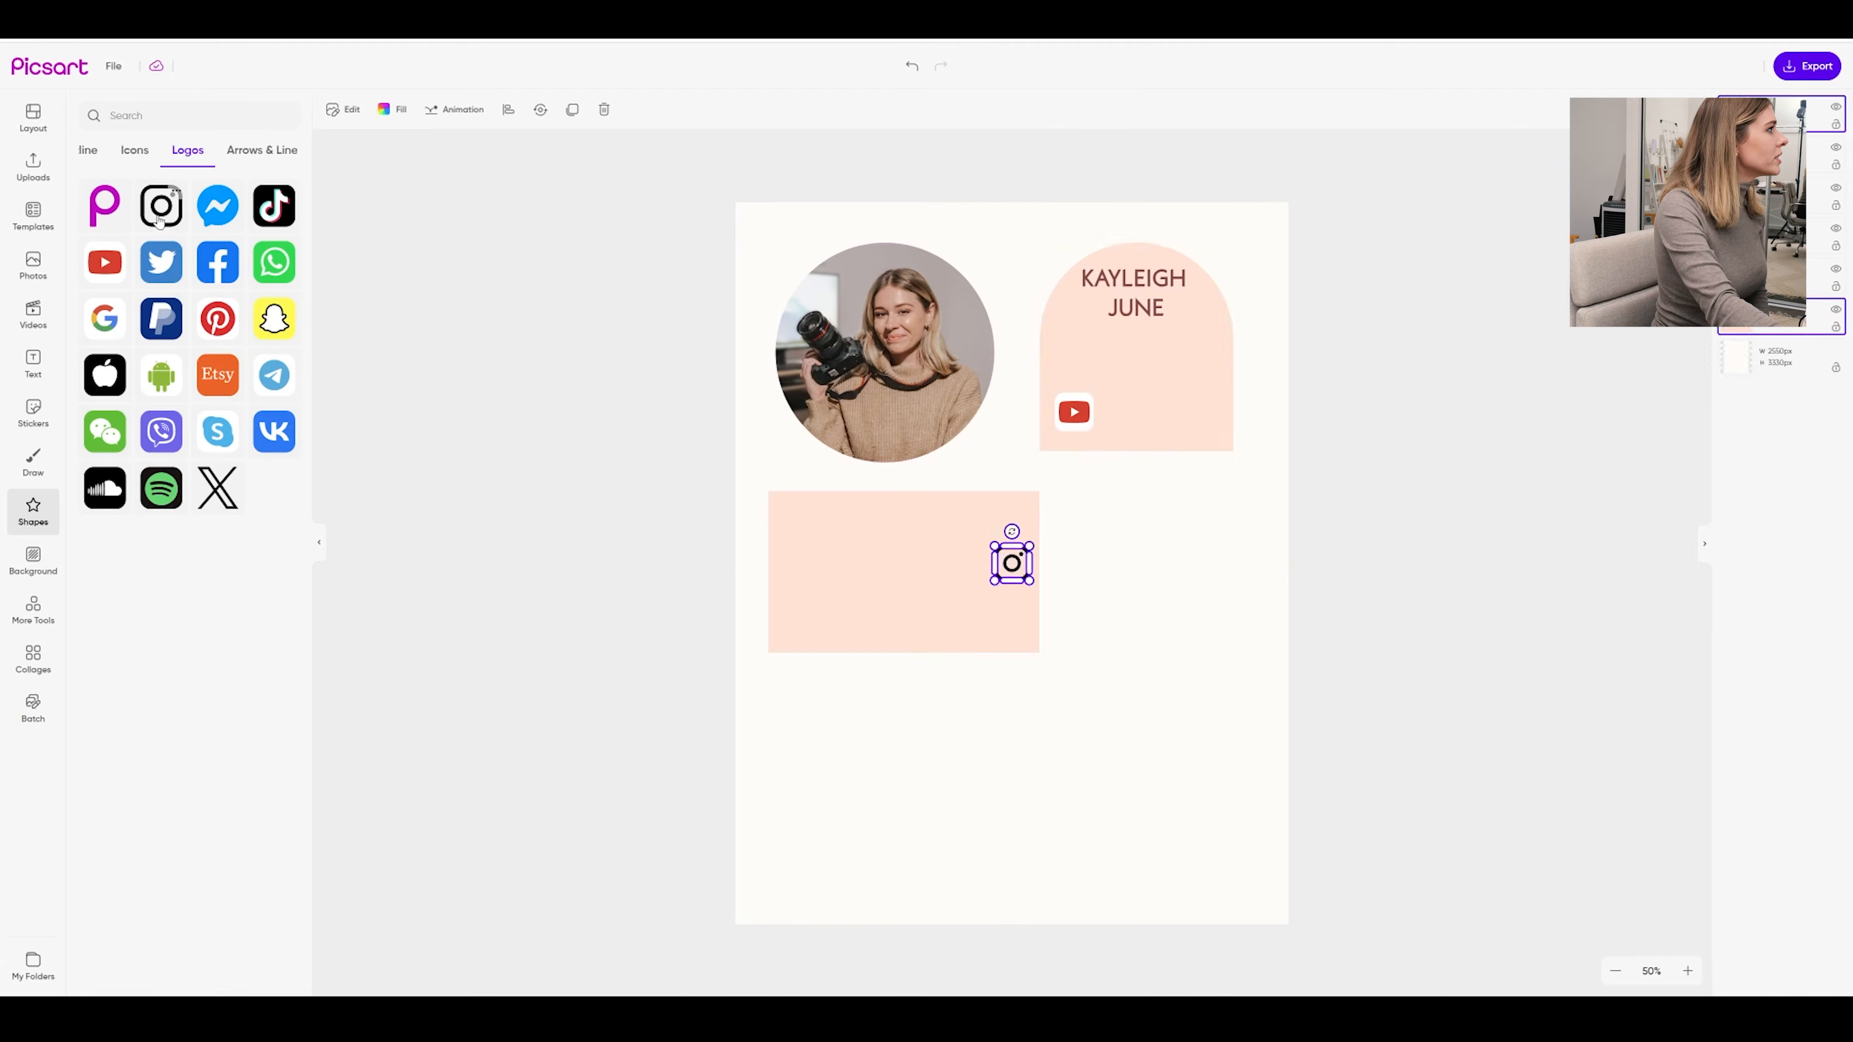
pyautogui.moveTo(1109, 467); pyautogui.dragTo(1082, 387)
pyautogui.moveTo(1154, 456); pyautogui.dragTo(1085, 438)
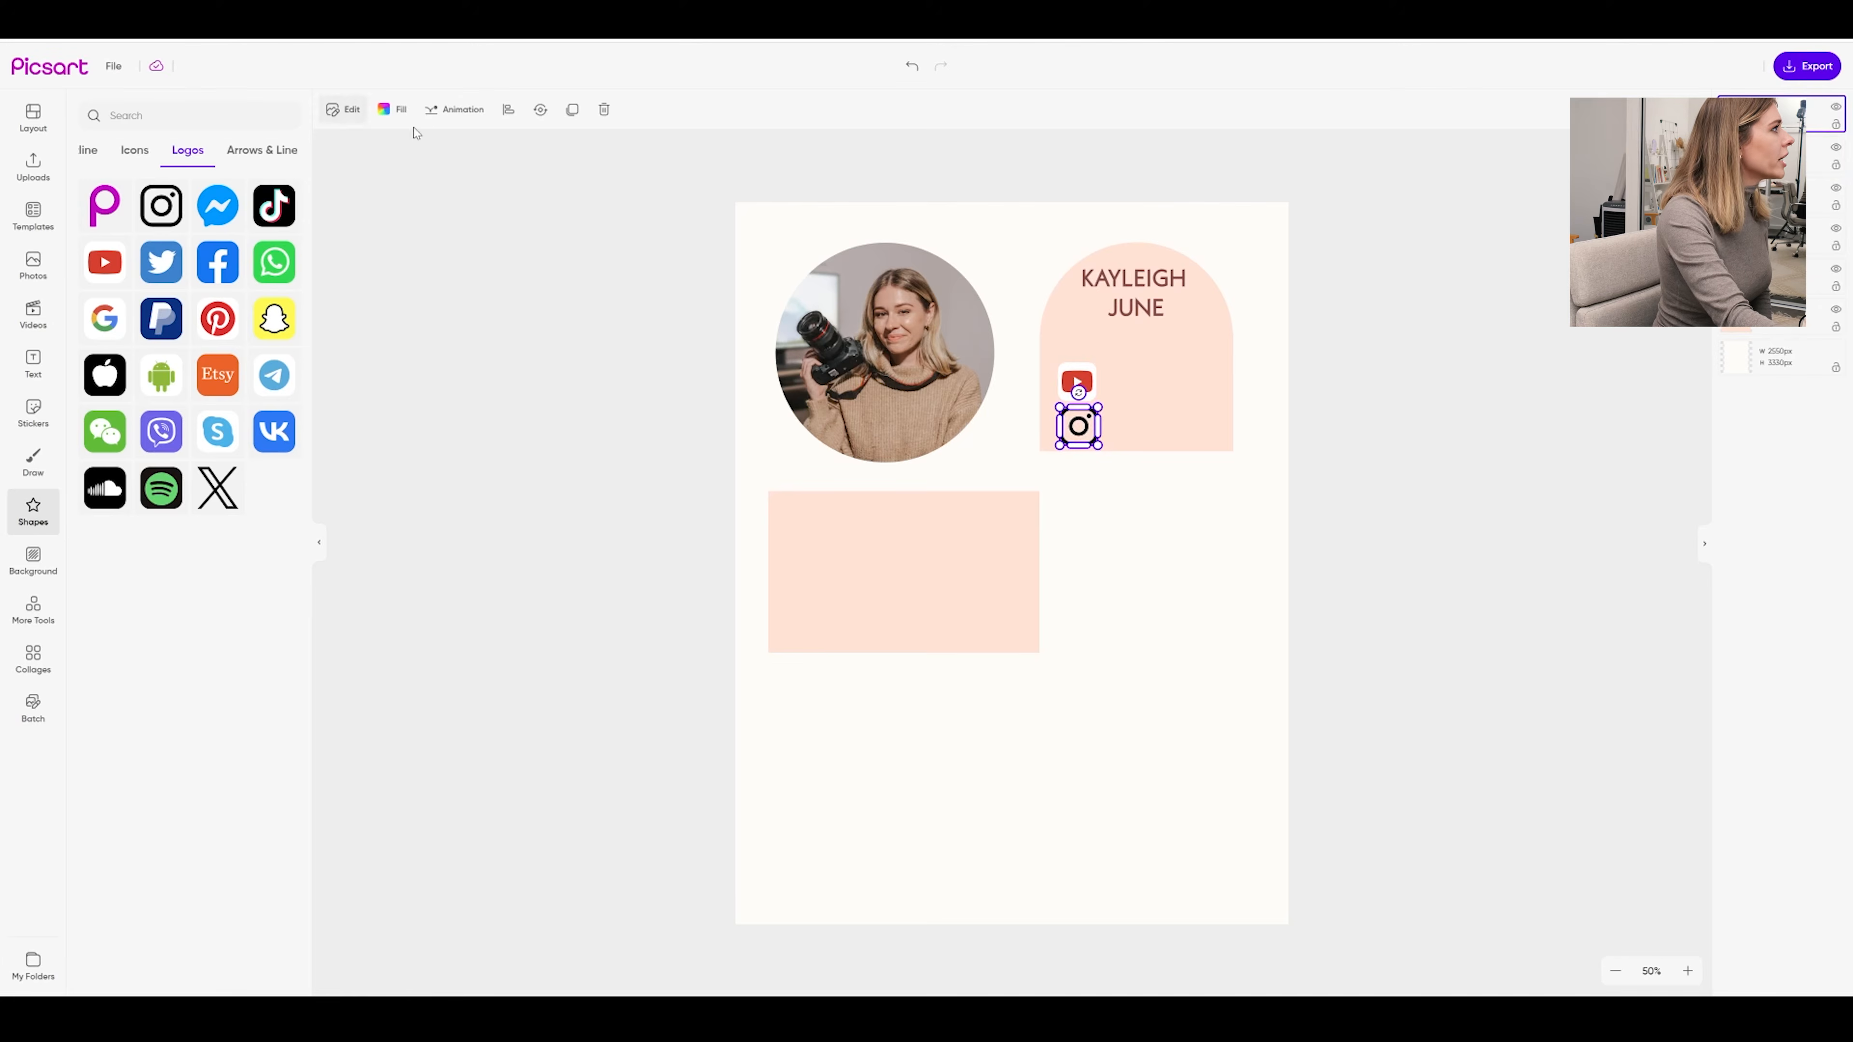
# Recolour the whole Instagram logo bright pink ff4de6
pyautogui.click(391, 110)
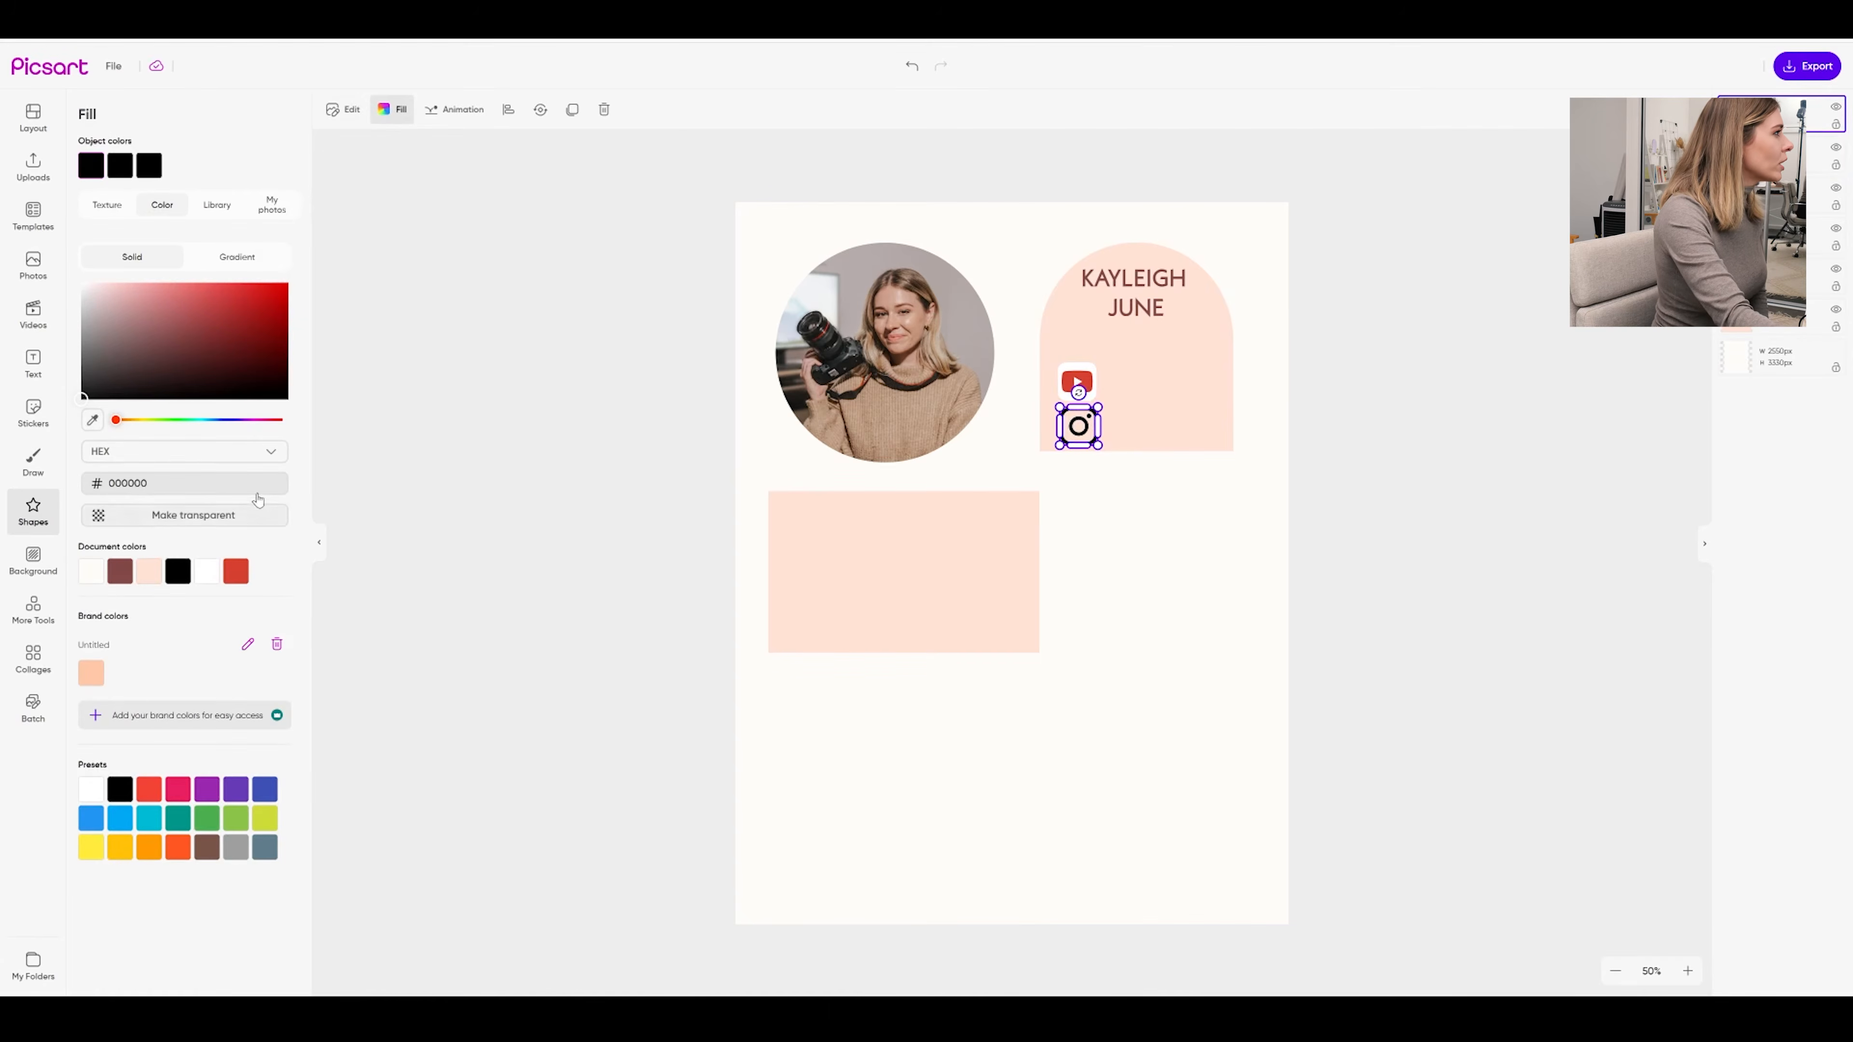
pyautogui.moveTo(182, 420); pyautogui.dragTo(254, 421)
pyautogui.moveTo(234, 326); pyautogui.dragTo(235, 284)
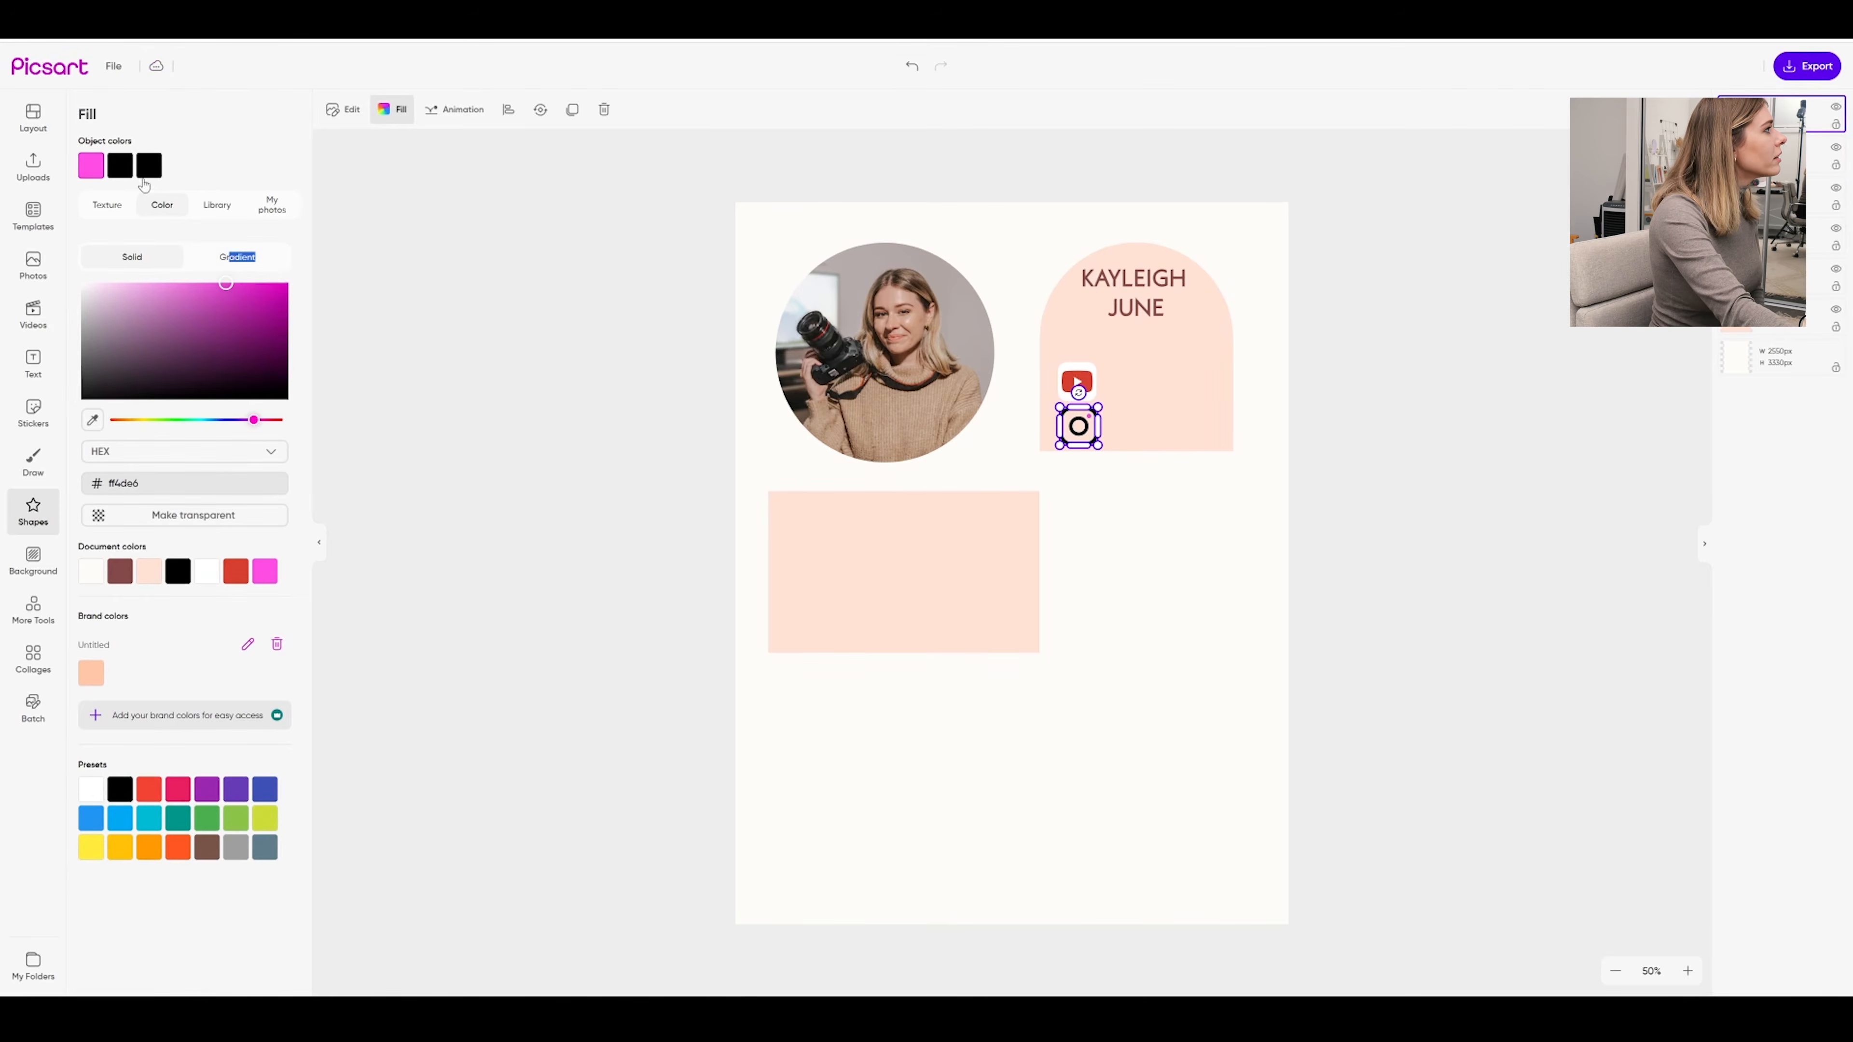
pyautogui.click(121, 170)
pyautogui.click(264, 573)
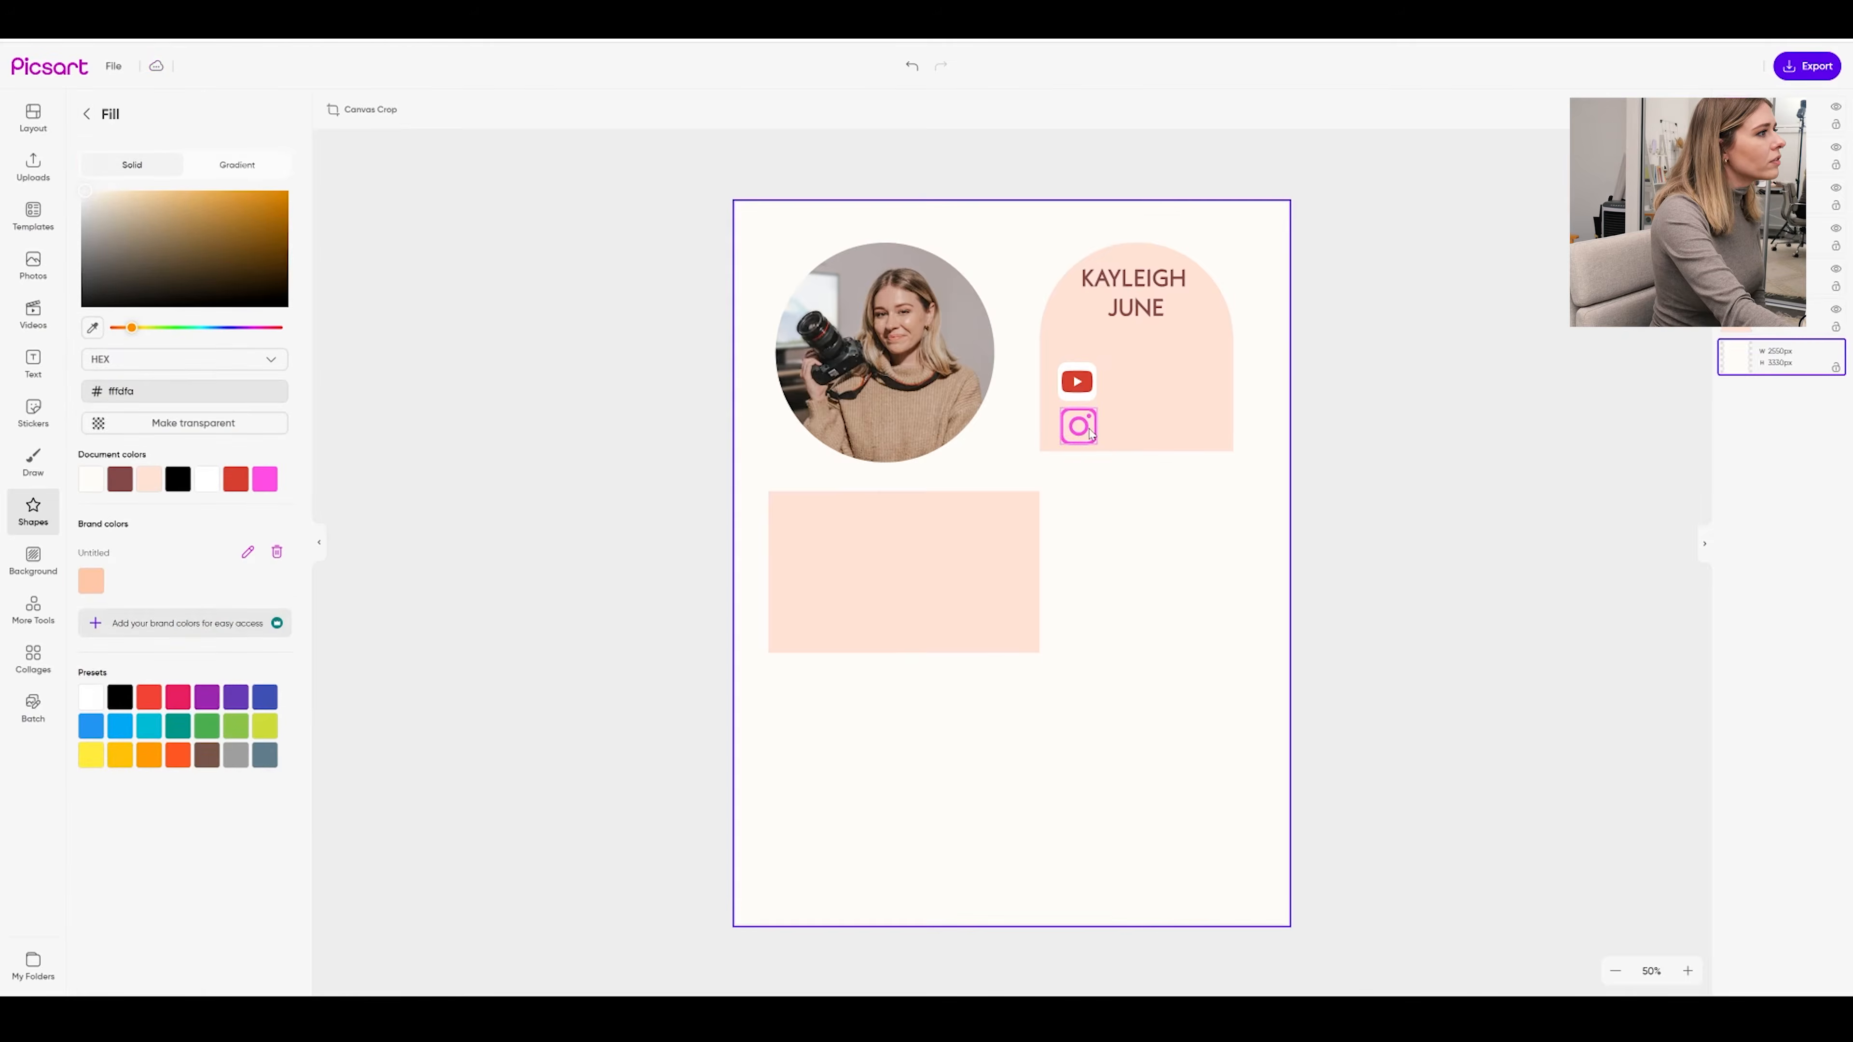
pyautogui.click(1090, 435)
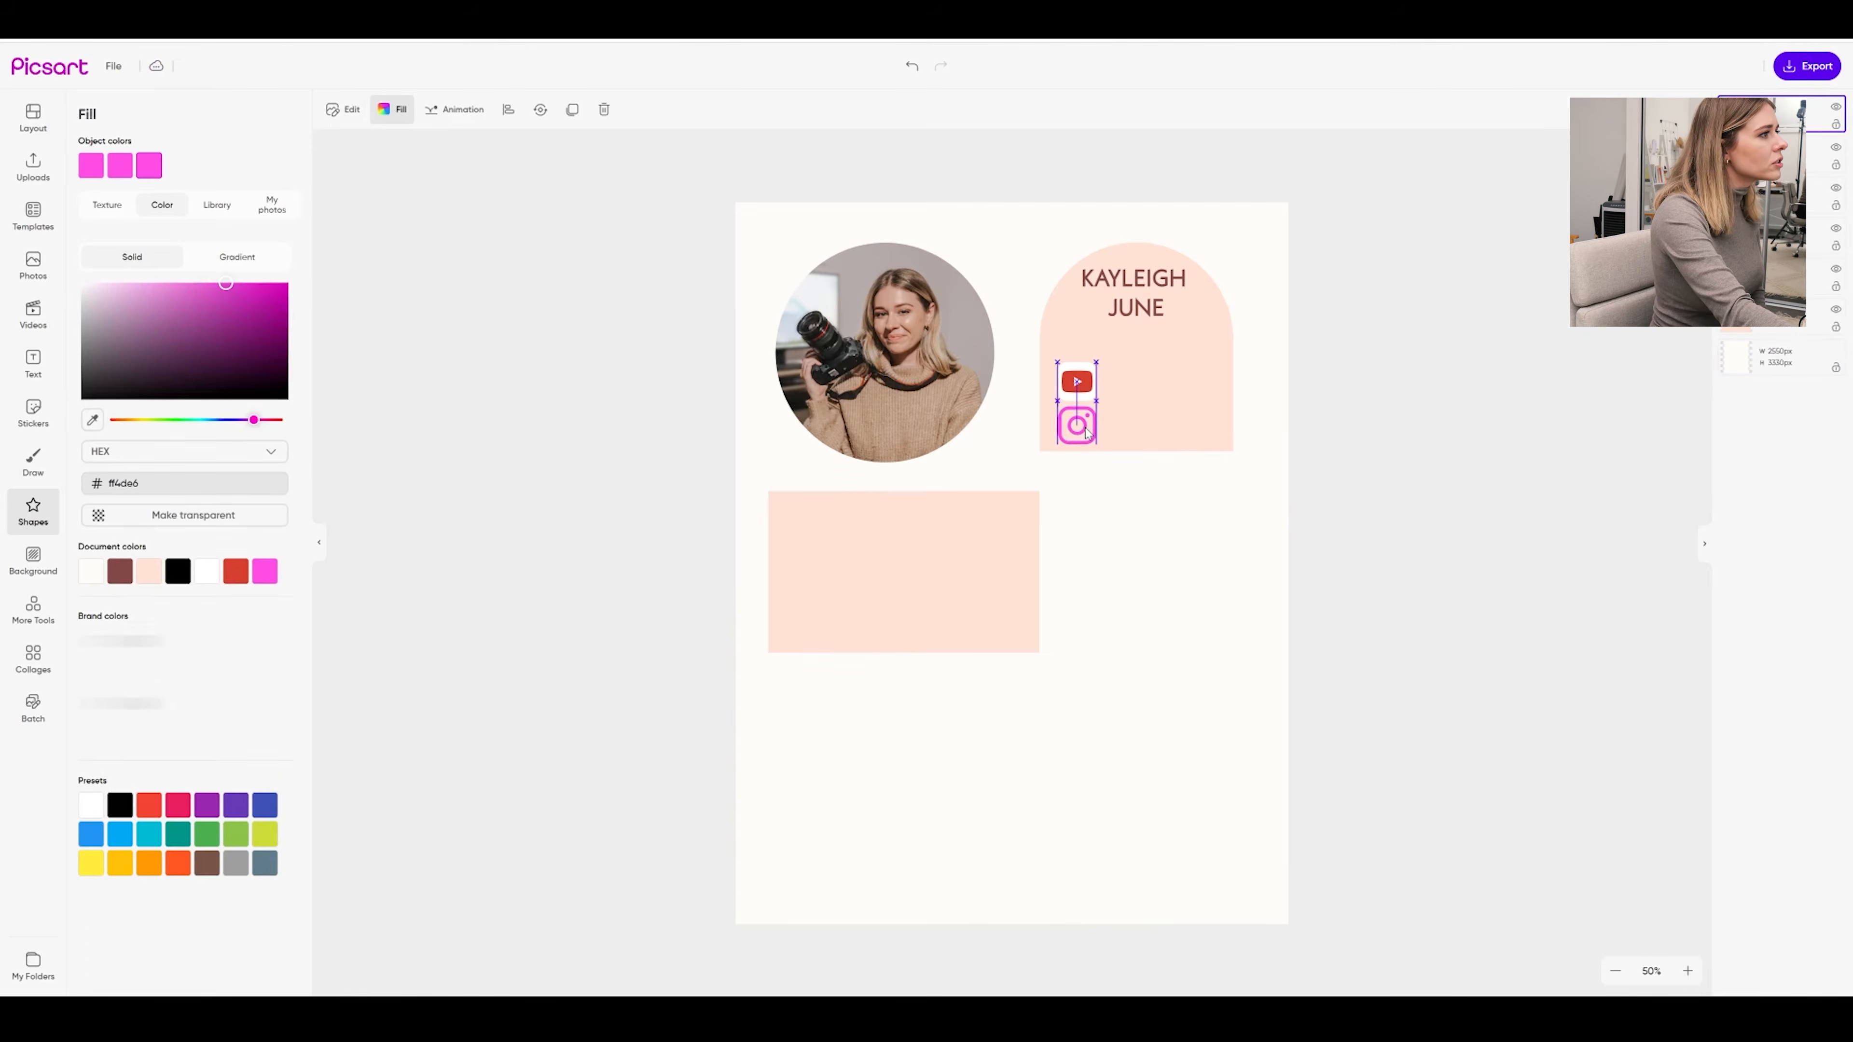
pyautogui.moveTo(1095, 443); pyautogui.dragTo(1094, 444)
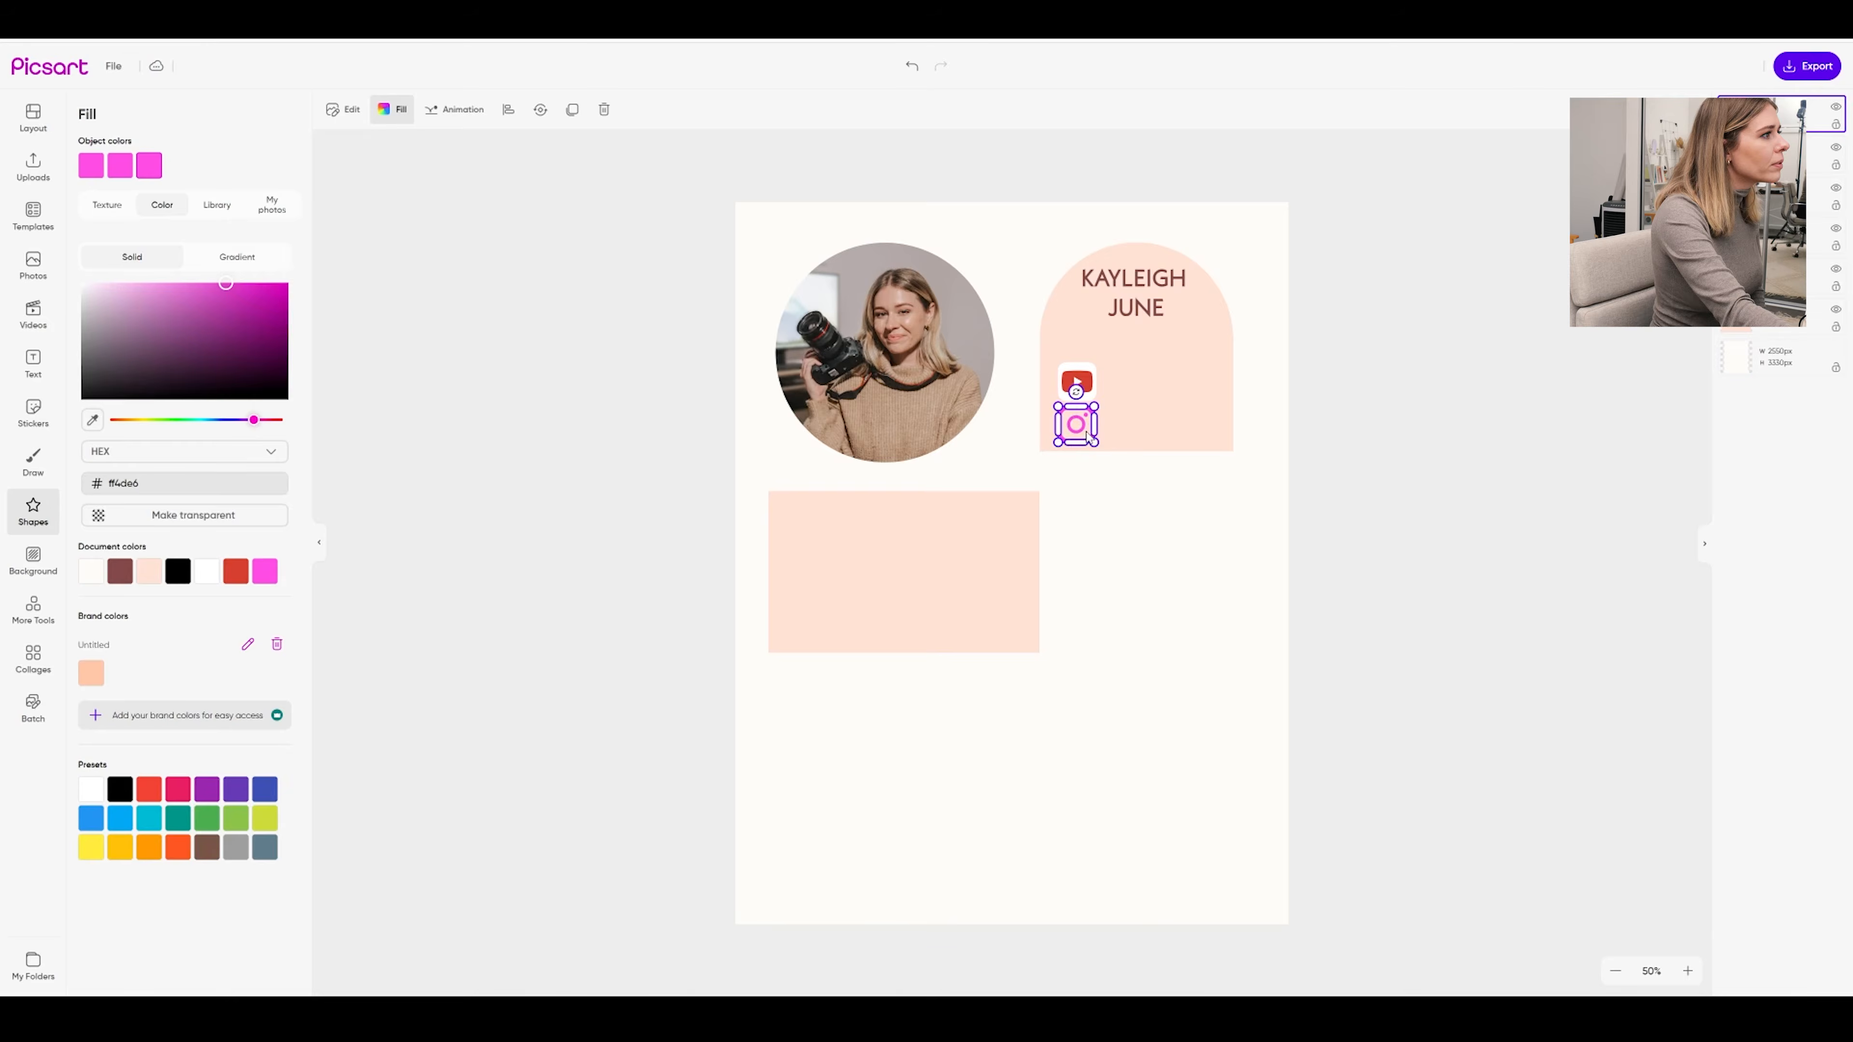
pyautogui.click(1005, 281)
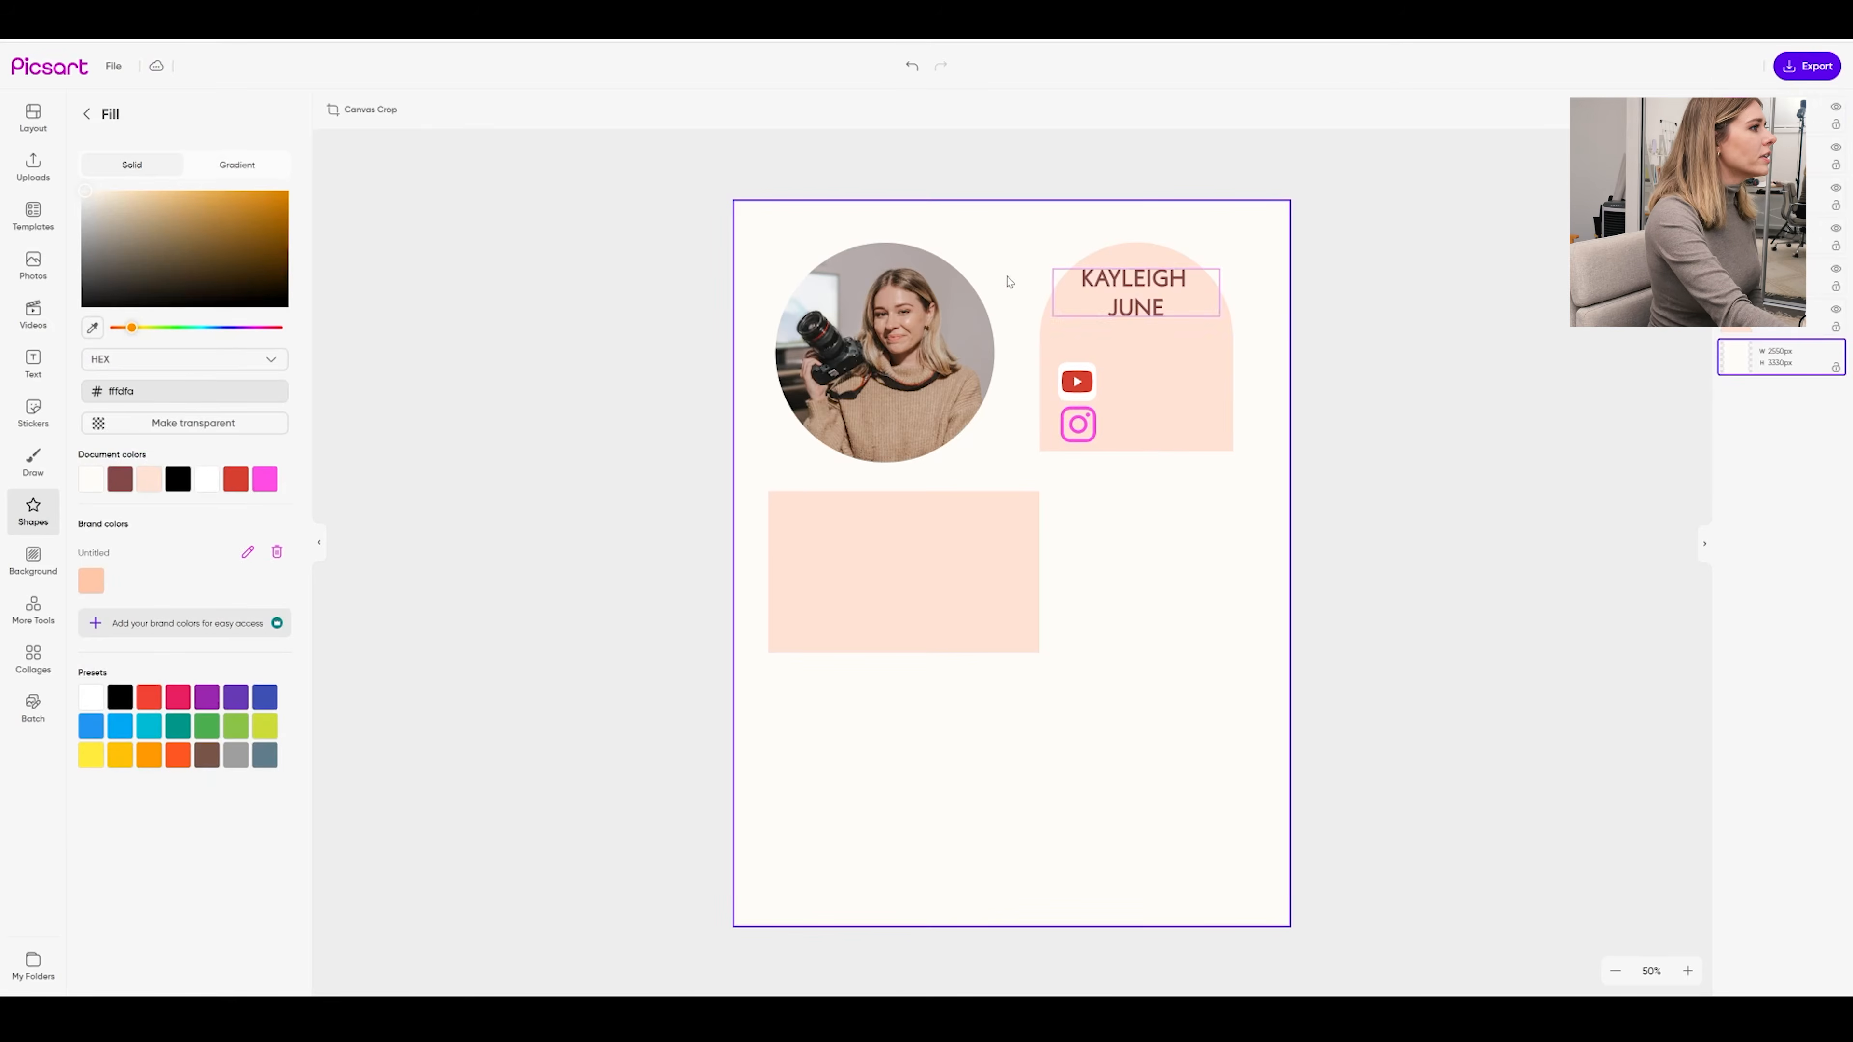
# Add a small brown '100k' count beside the YouTube logo
pyautogui.click(33, 363)
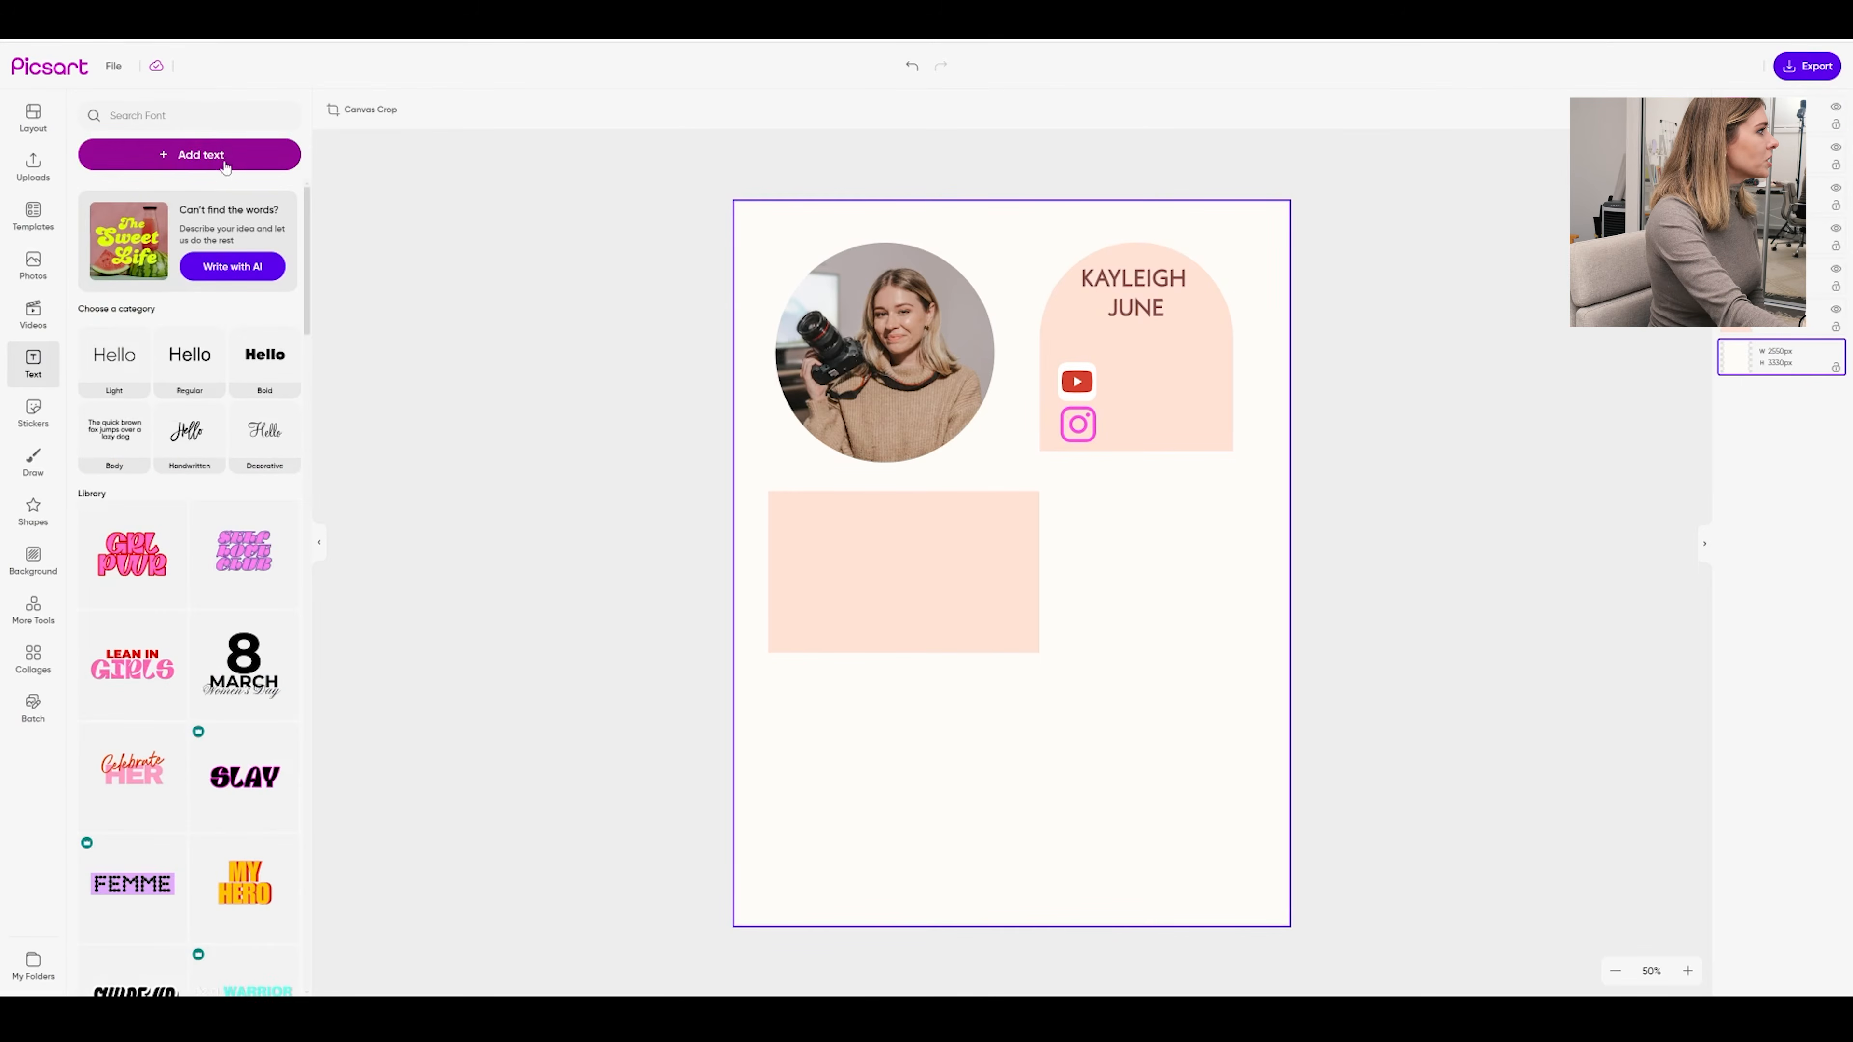
pyautogui.click(116, 368)
pyautogui.write('100k')
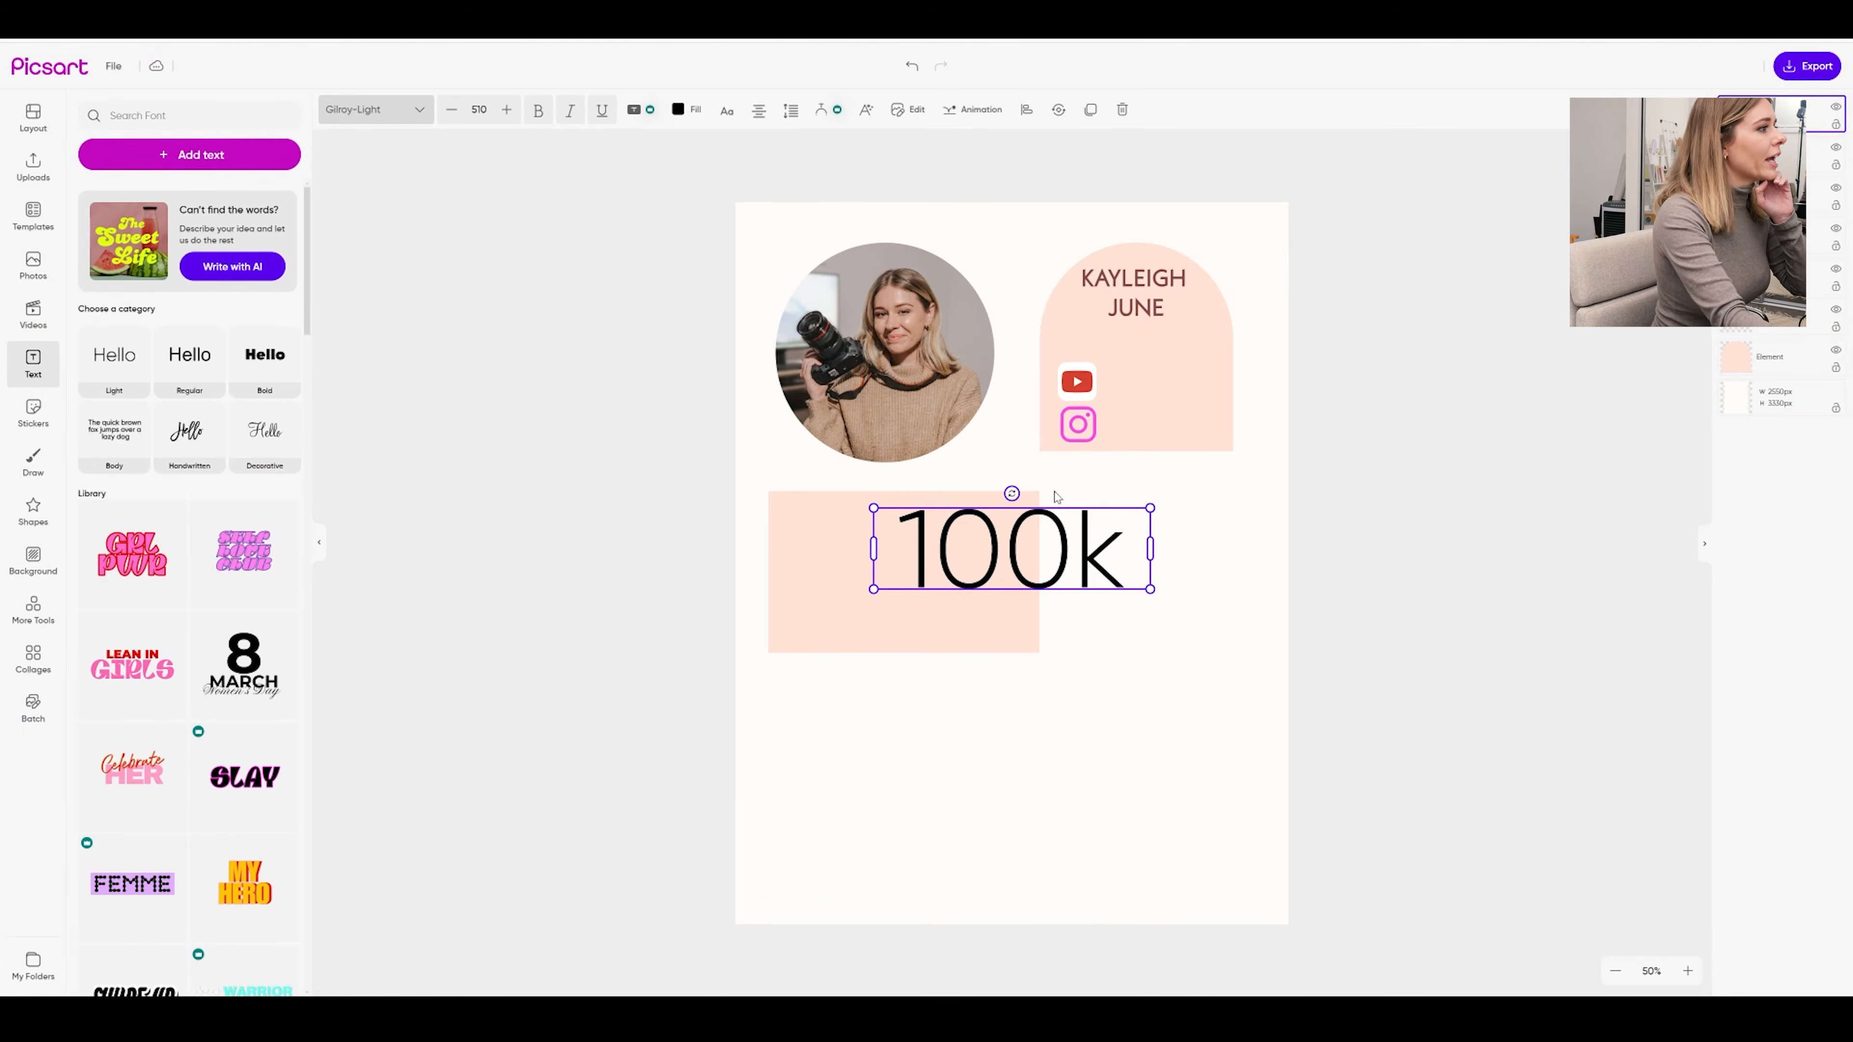
pyautogui.moveTo(1150, 508); pyautogui.dragTo(1139, 394)
pyautogui.click(1062, 573)
pyautogui.click(1409, 431)
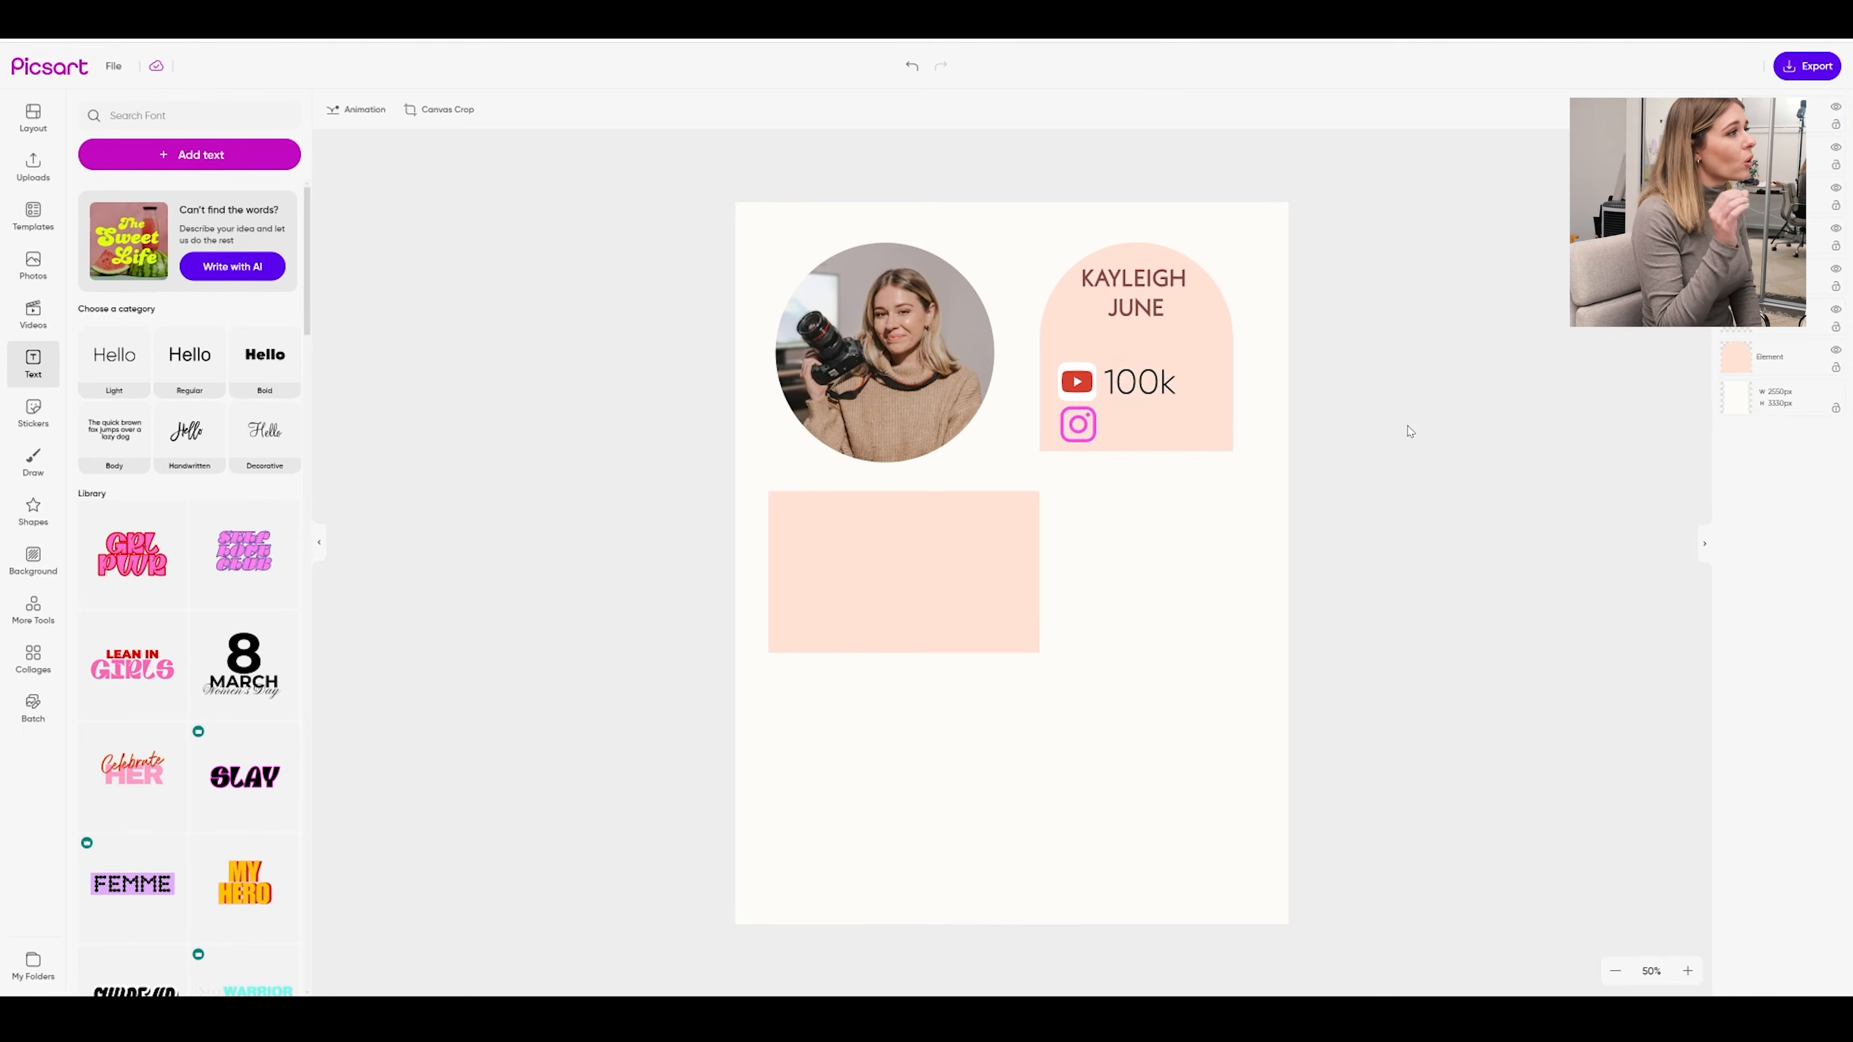
pyautogui.click(1140, 382)
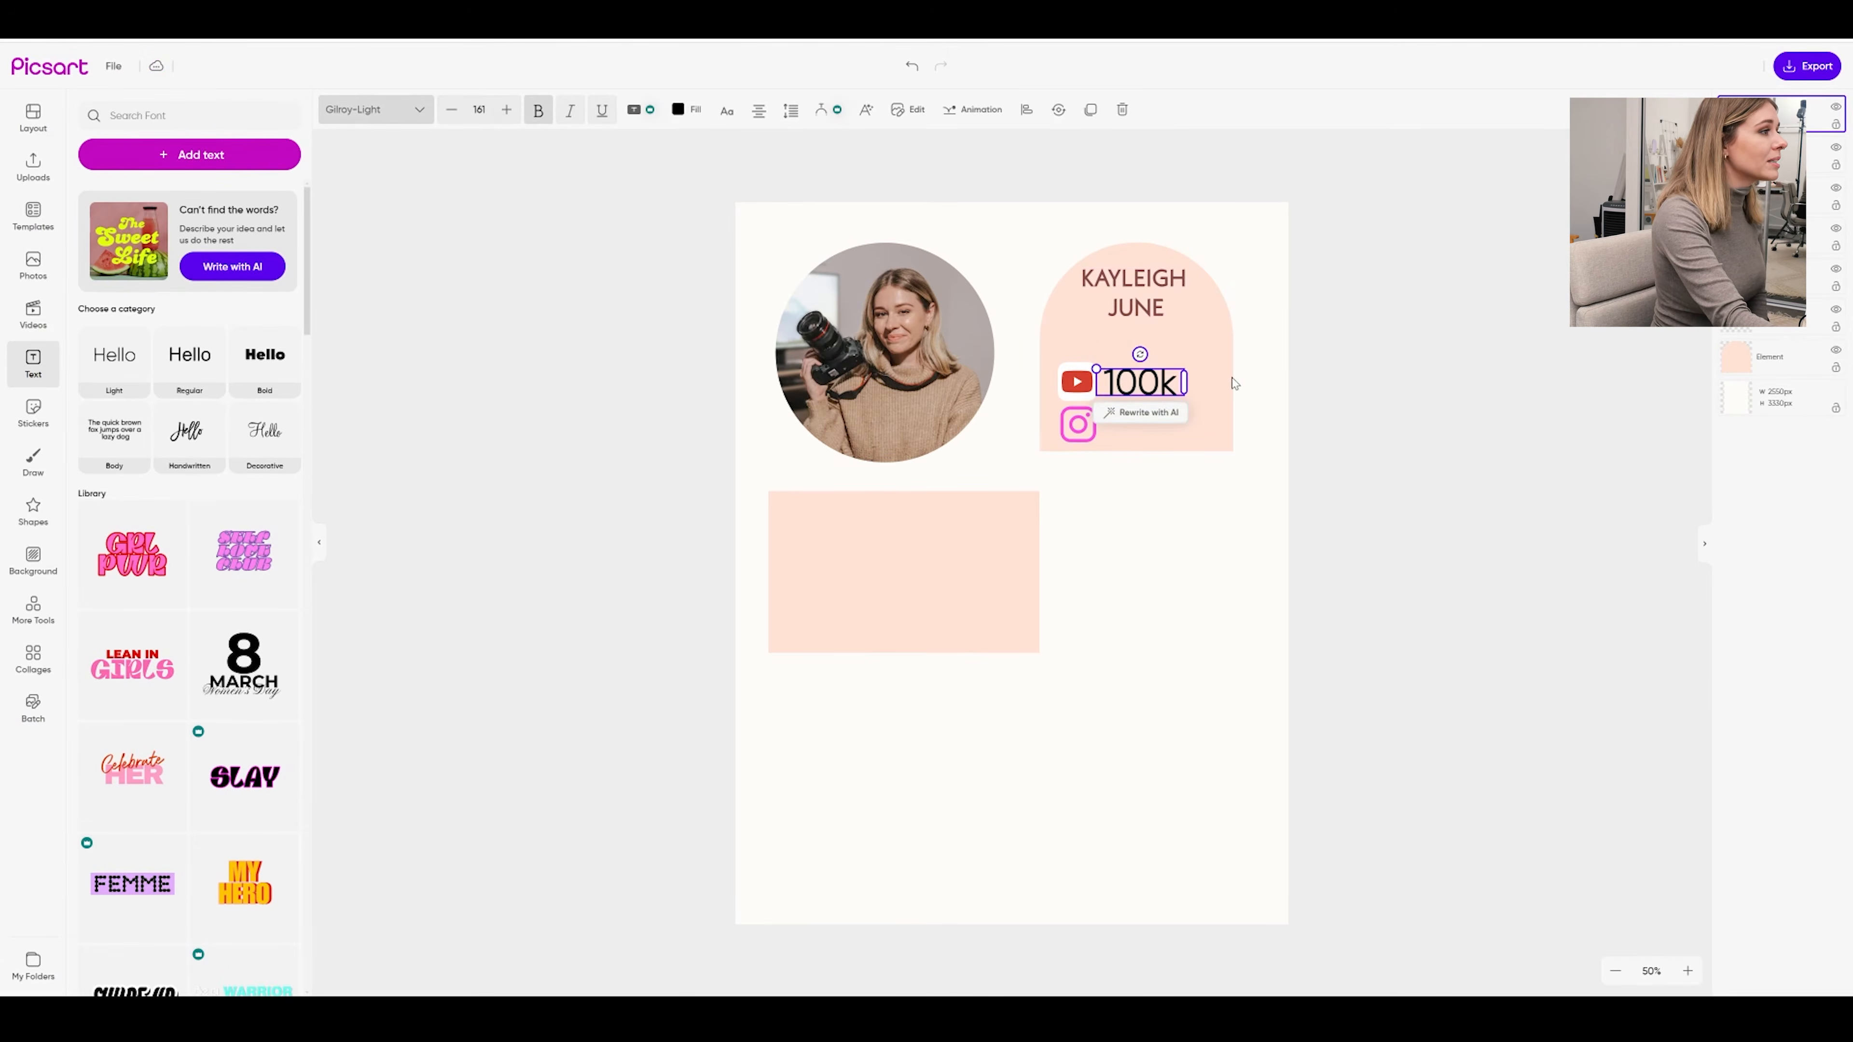
pyautogui.moveTo(1096, 369); pyautogui.dragTo(1101, 370)
pyautogui.click(686, 109)
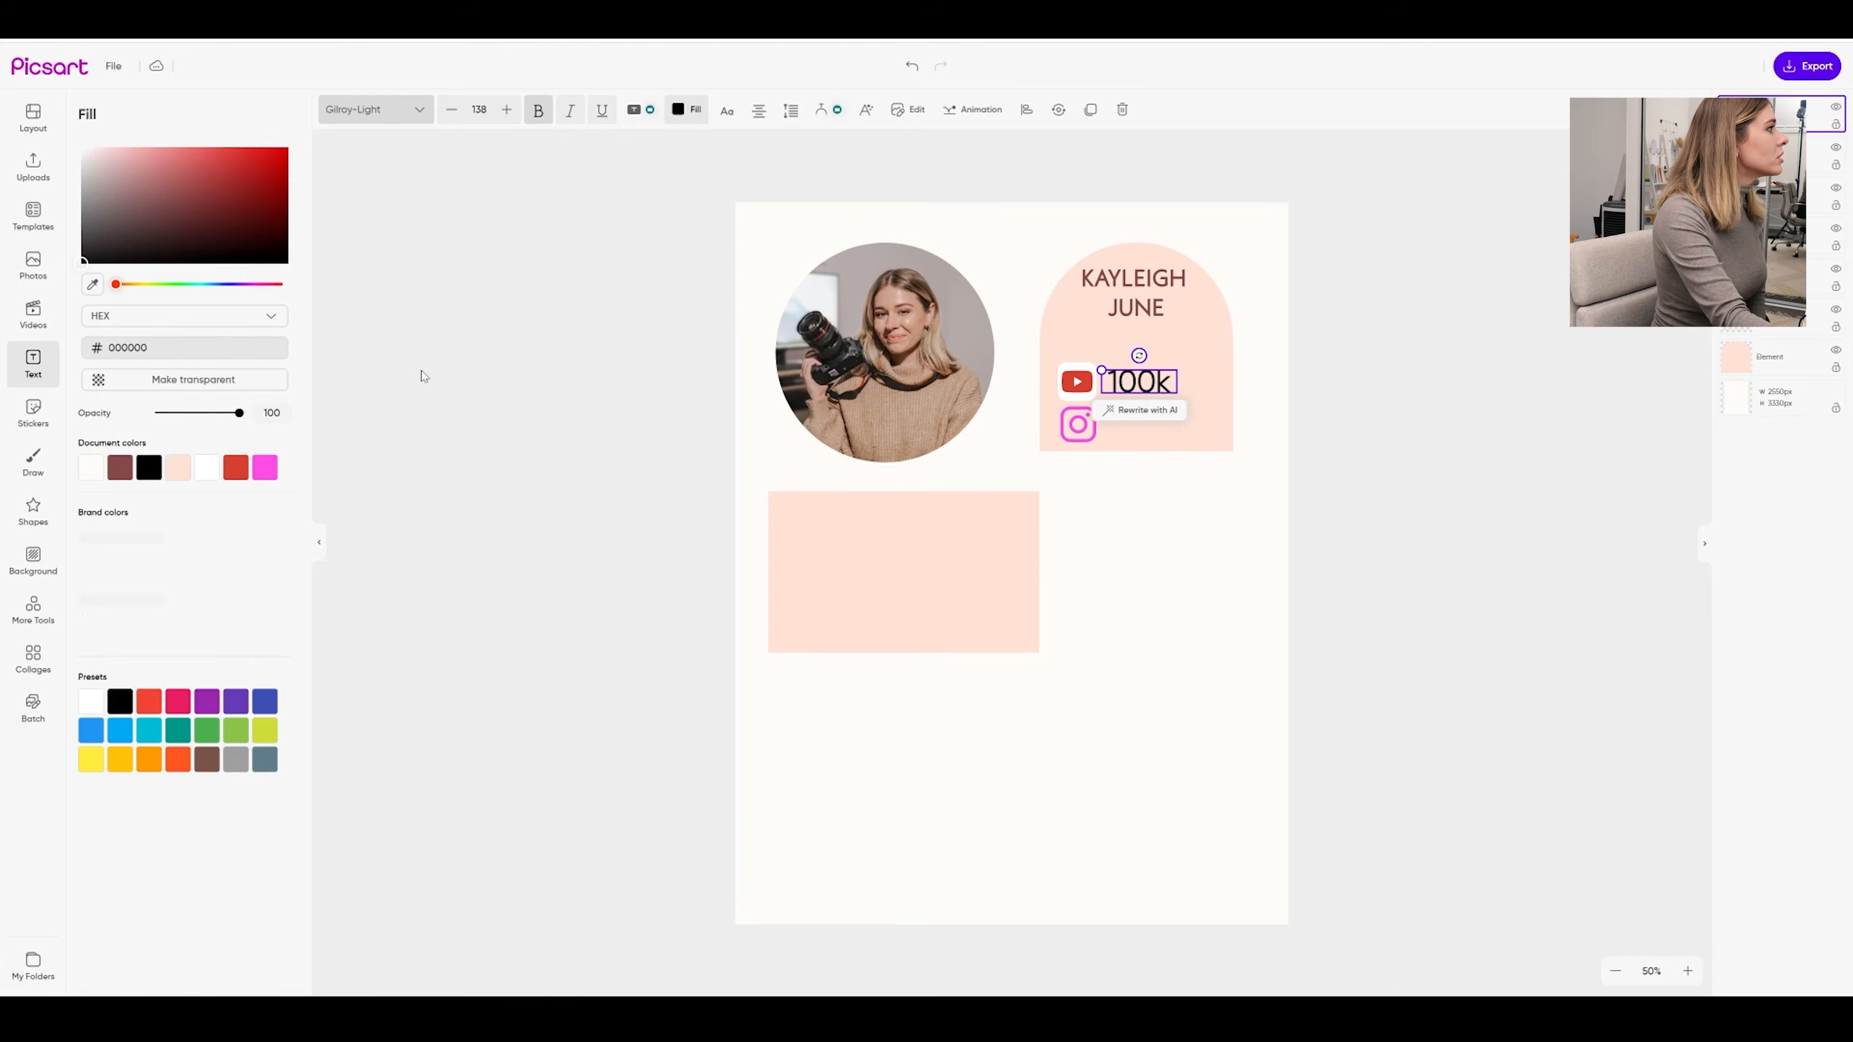
pyautogui.click(120, 467)
pyautogui.click(1404, 351)
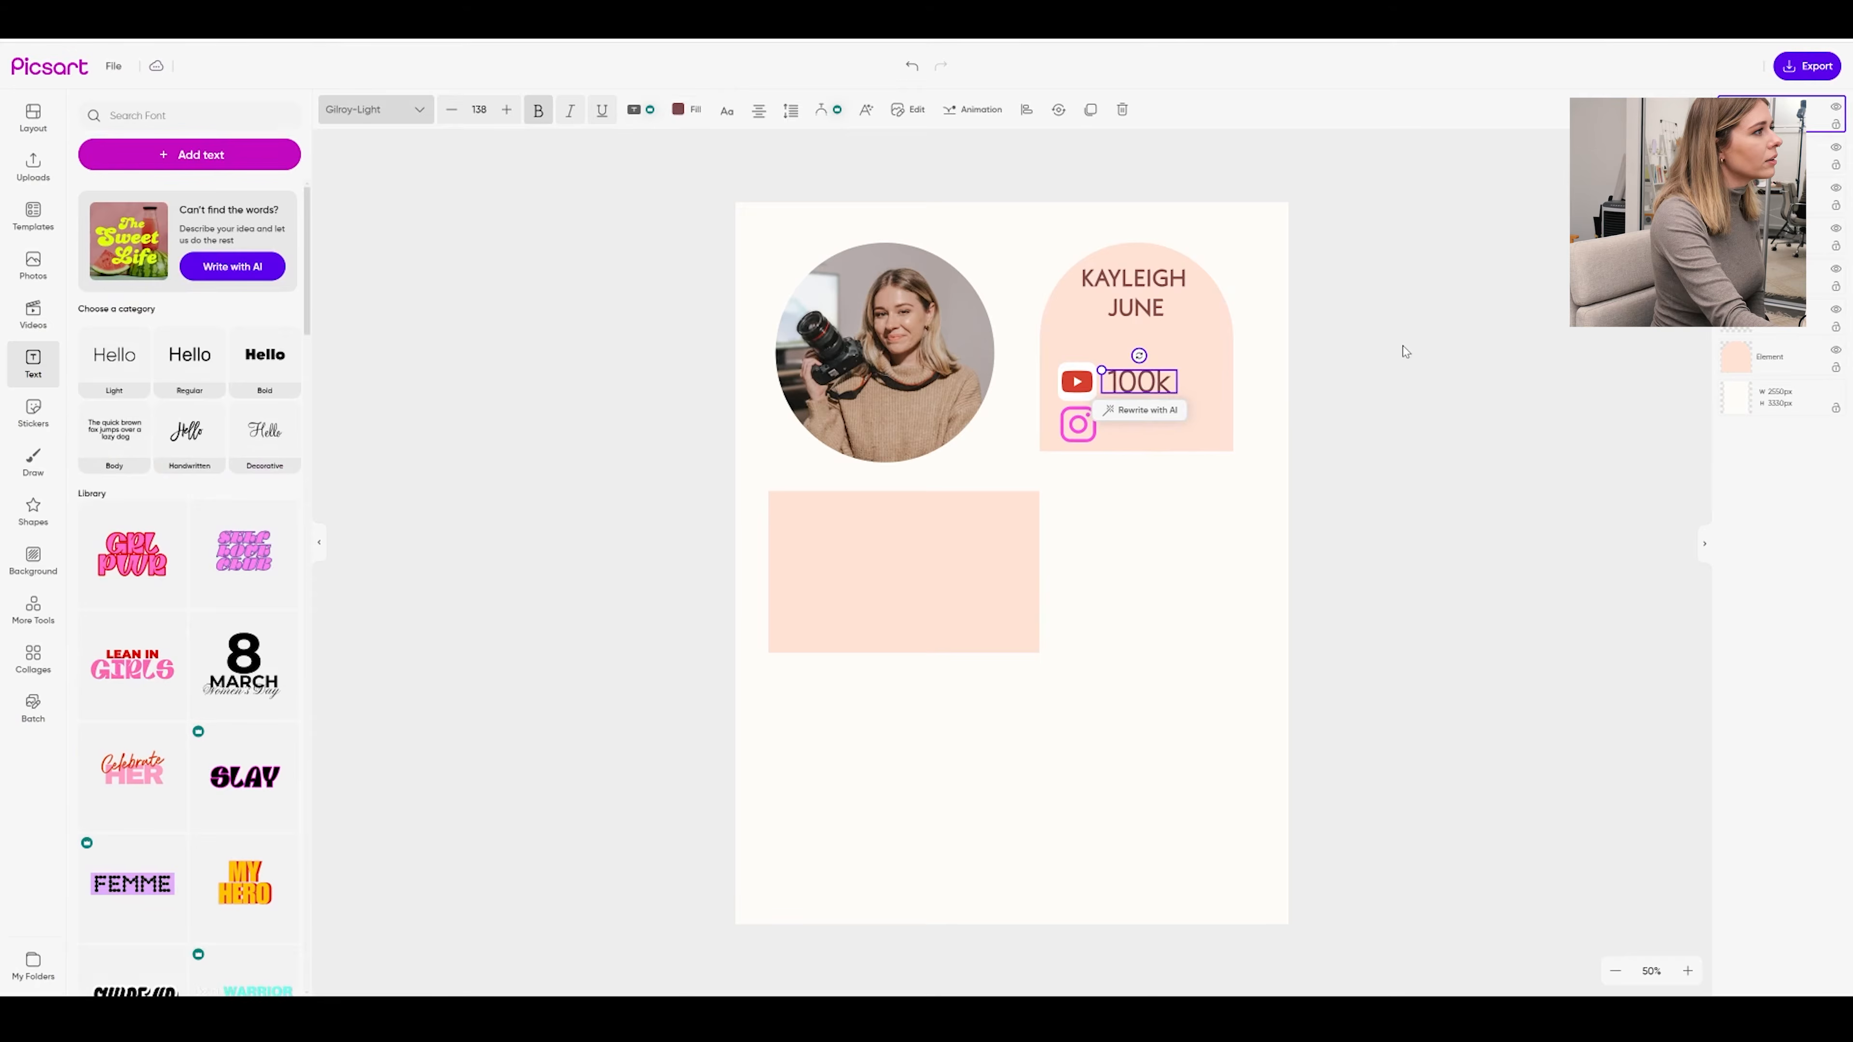
pyautogui.click(1157, 382)
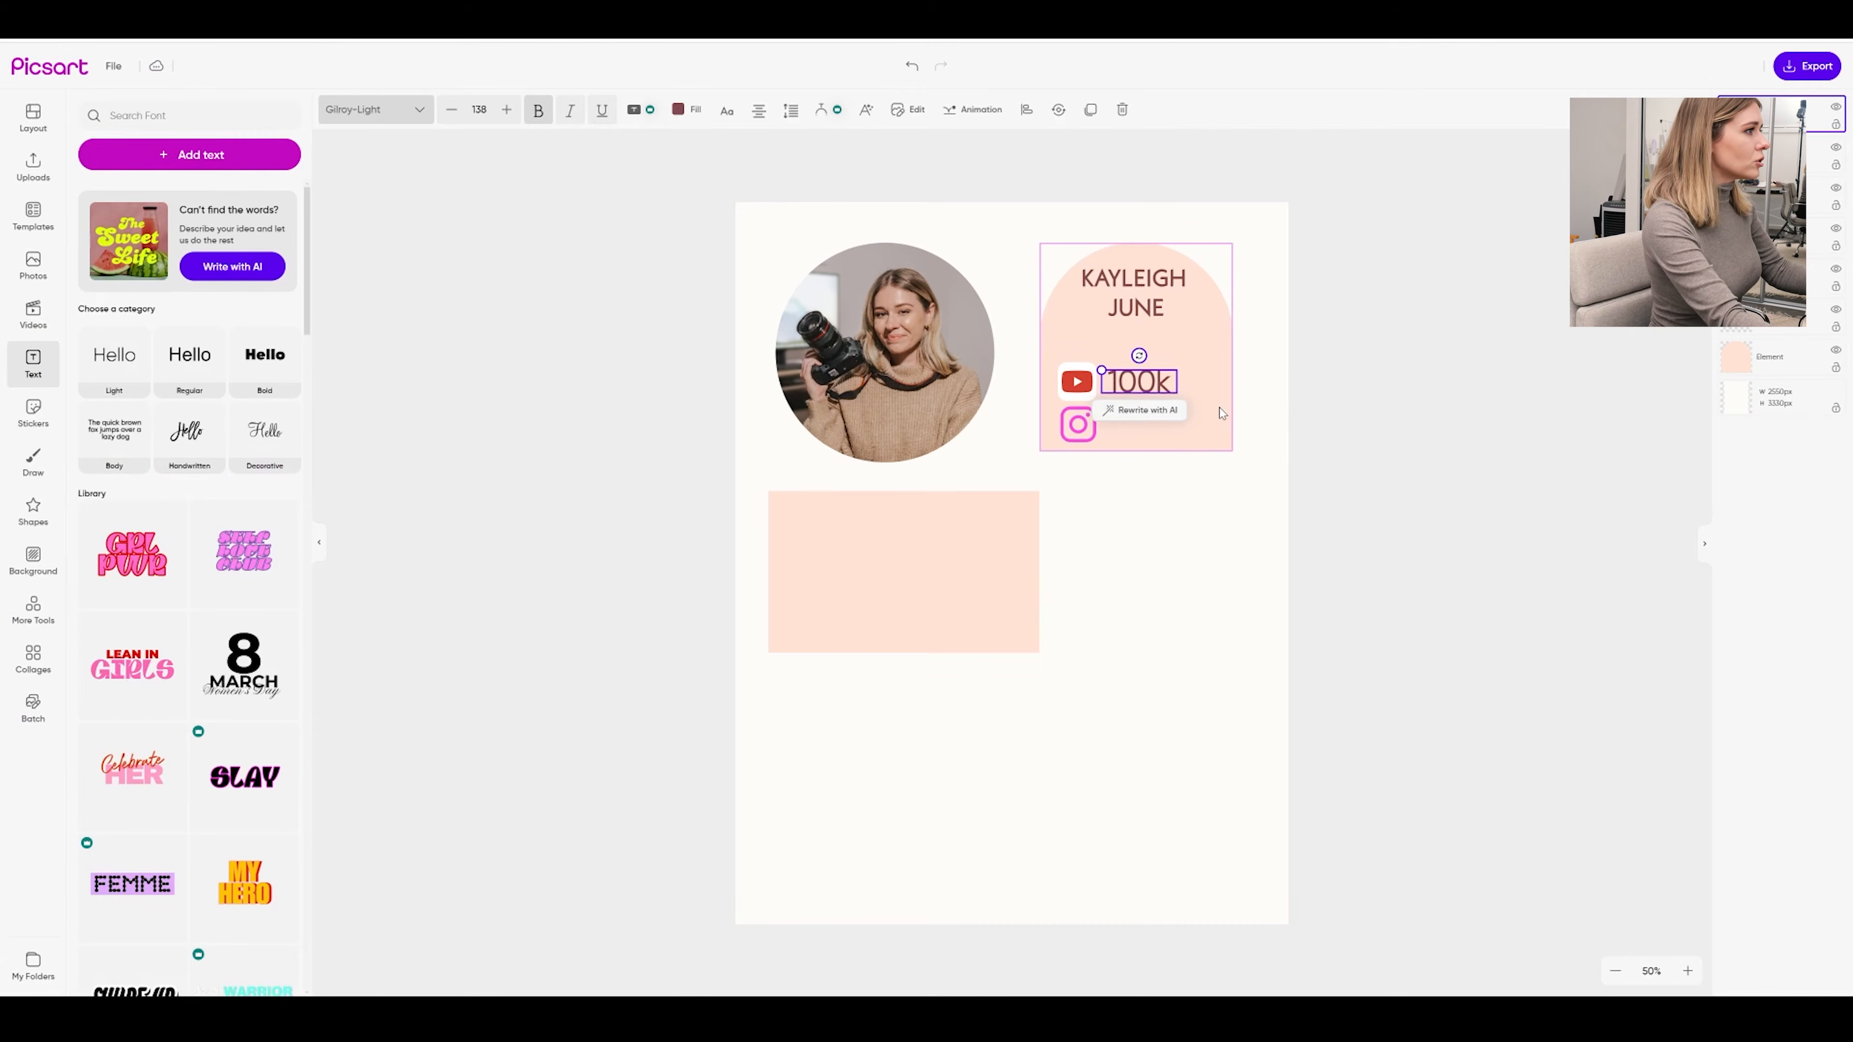
# Duplicate the count as '32k' beside the Instagram logo, aligned under 100k
pyautogui.hotkey('ctrl', 'v')
pyautogui.moveTo(1160, 387); pyautogui.dragTo(1154, 424)
pyautogui.doubleClick(1149, 422)
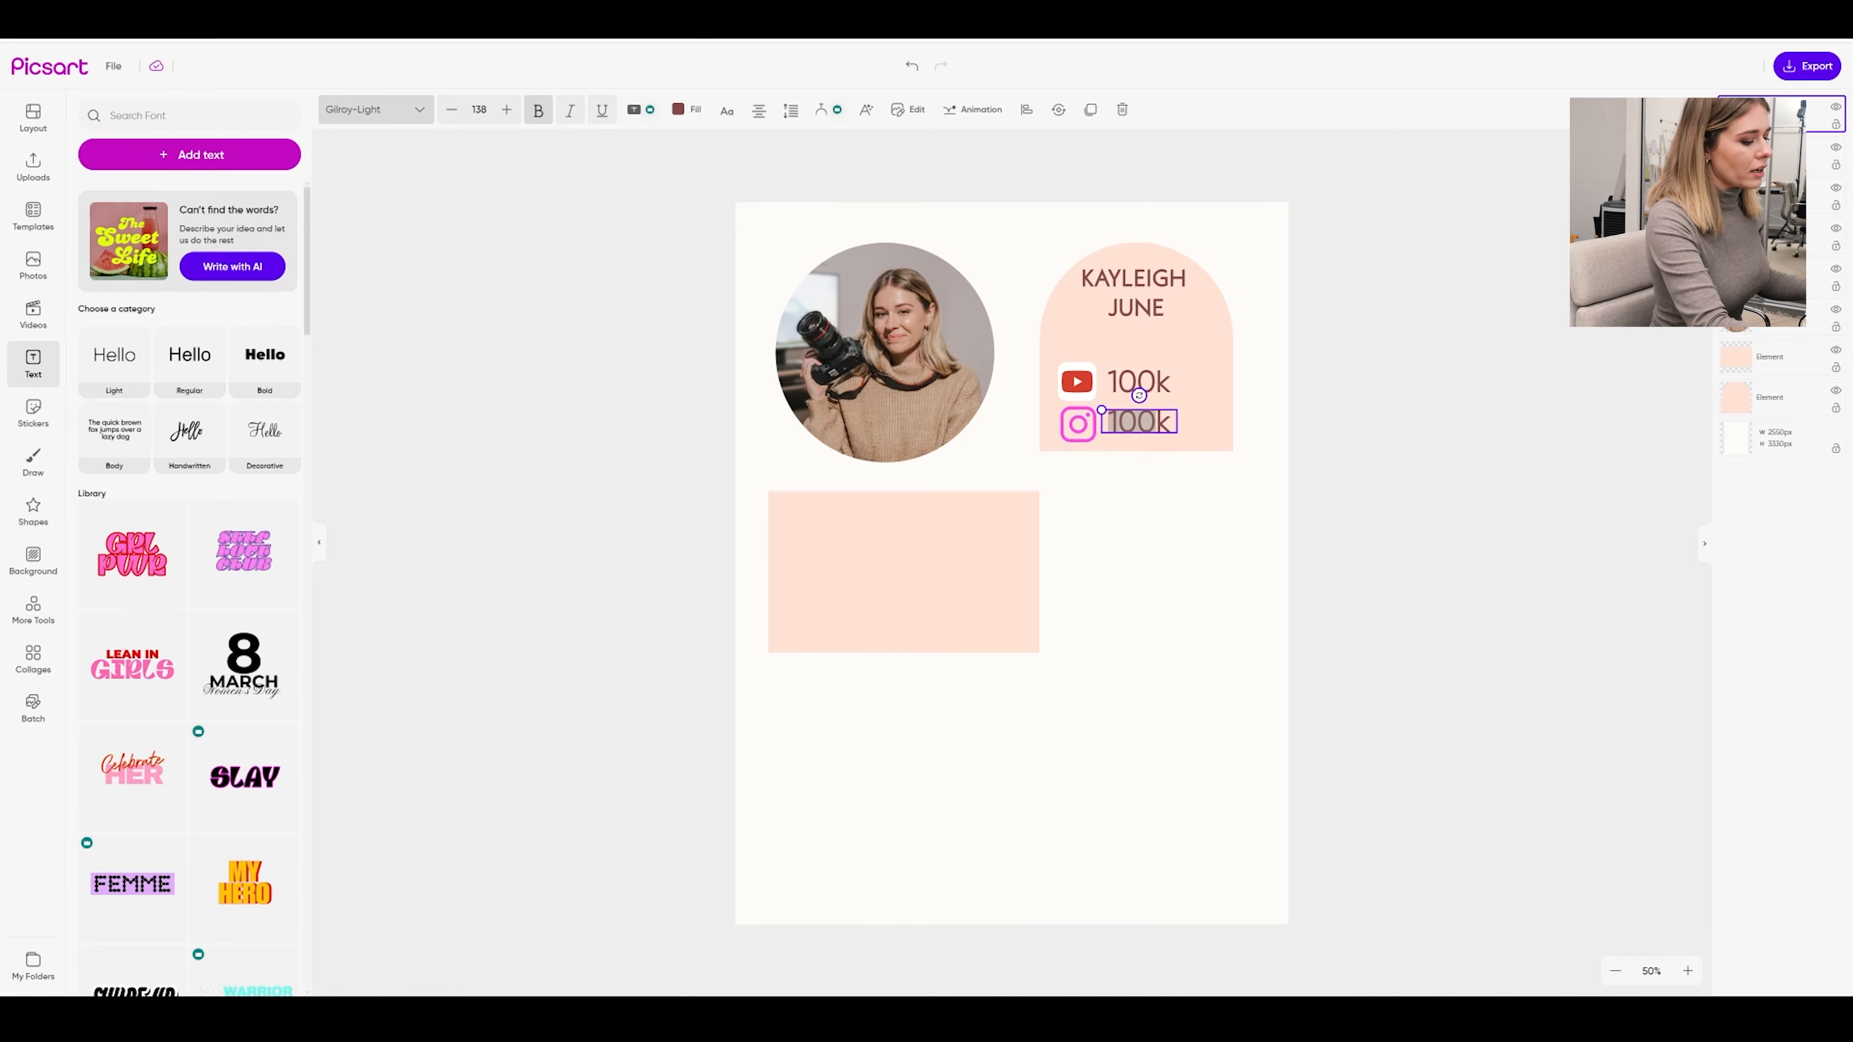
pyautogui.write('32k')
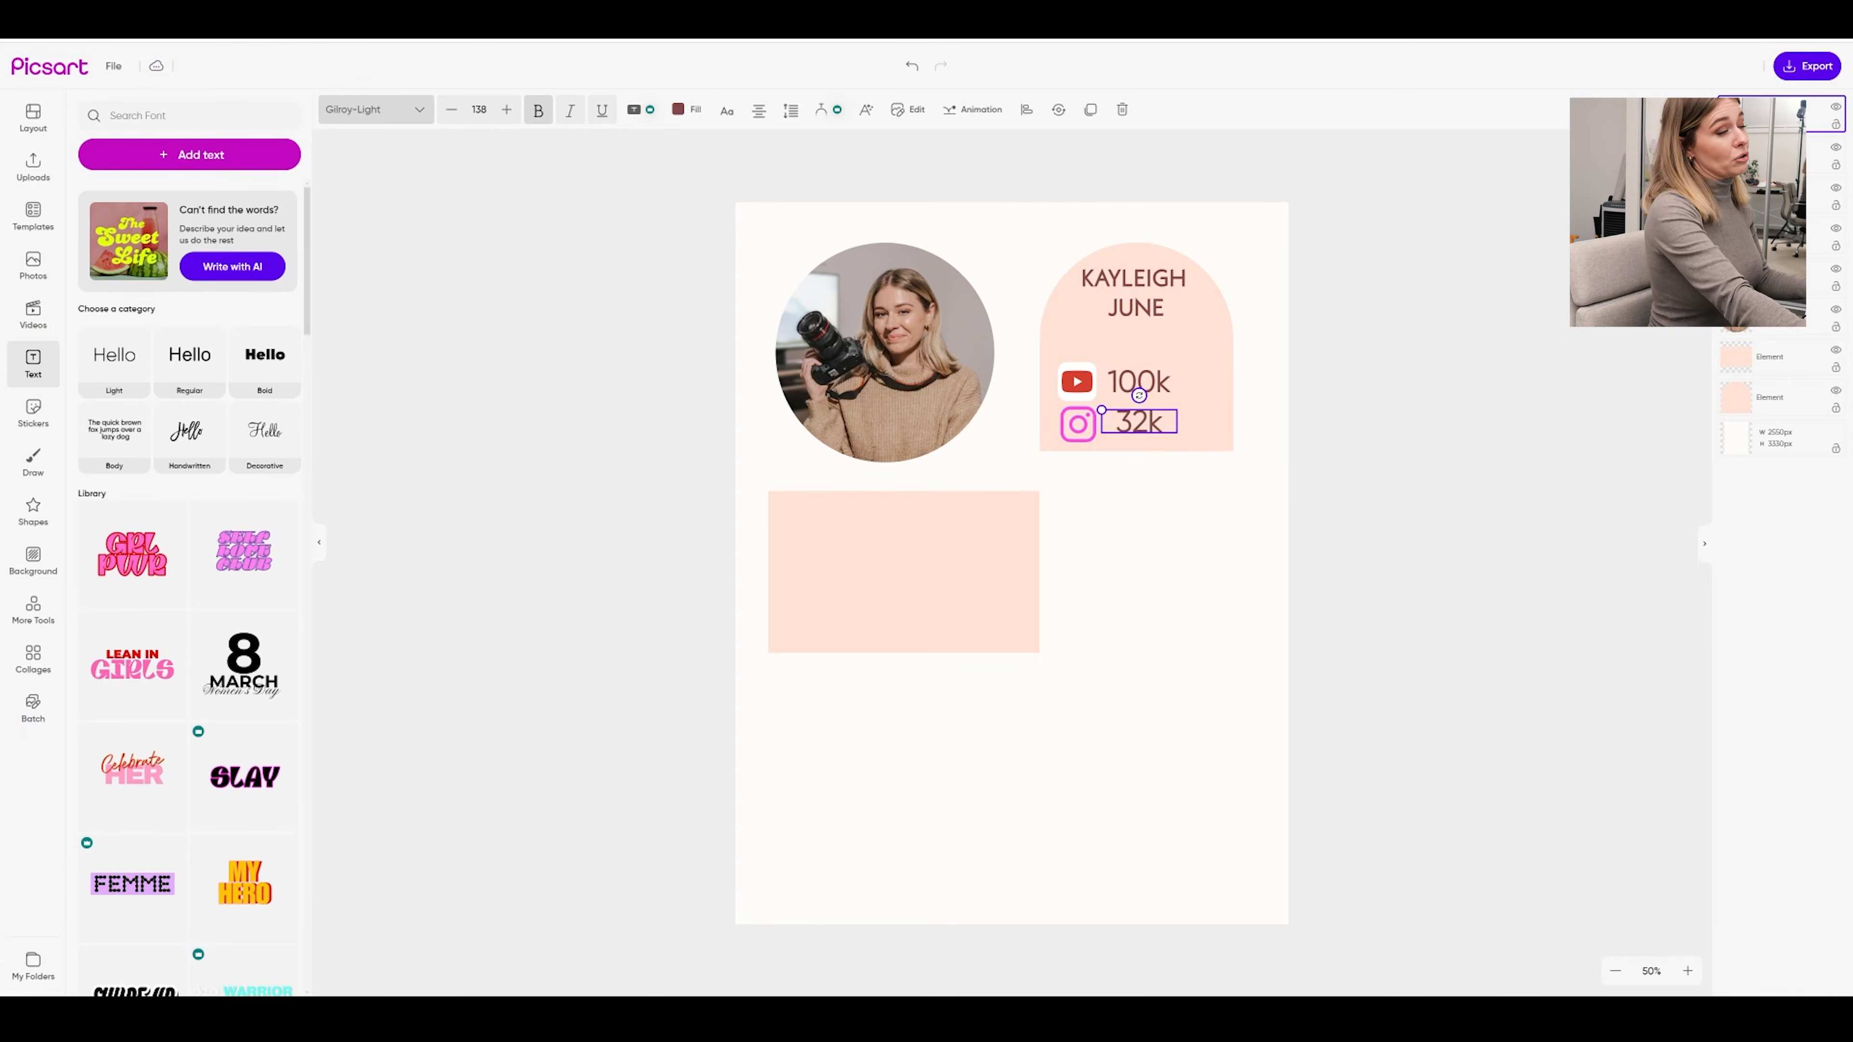
pyautogui.click(1435, 461)
pyautogui.moveTo(1132, 426); pyautogui.dragTo(1129, 429)
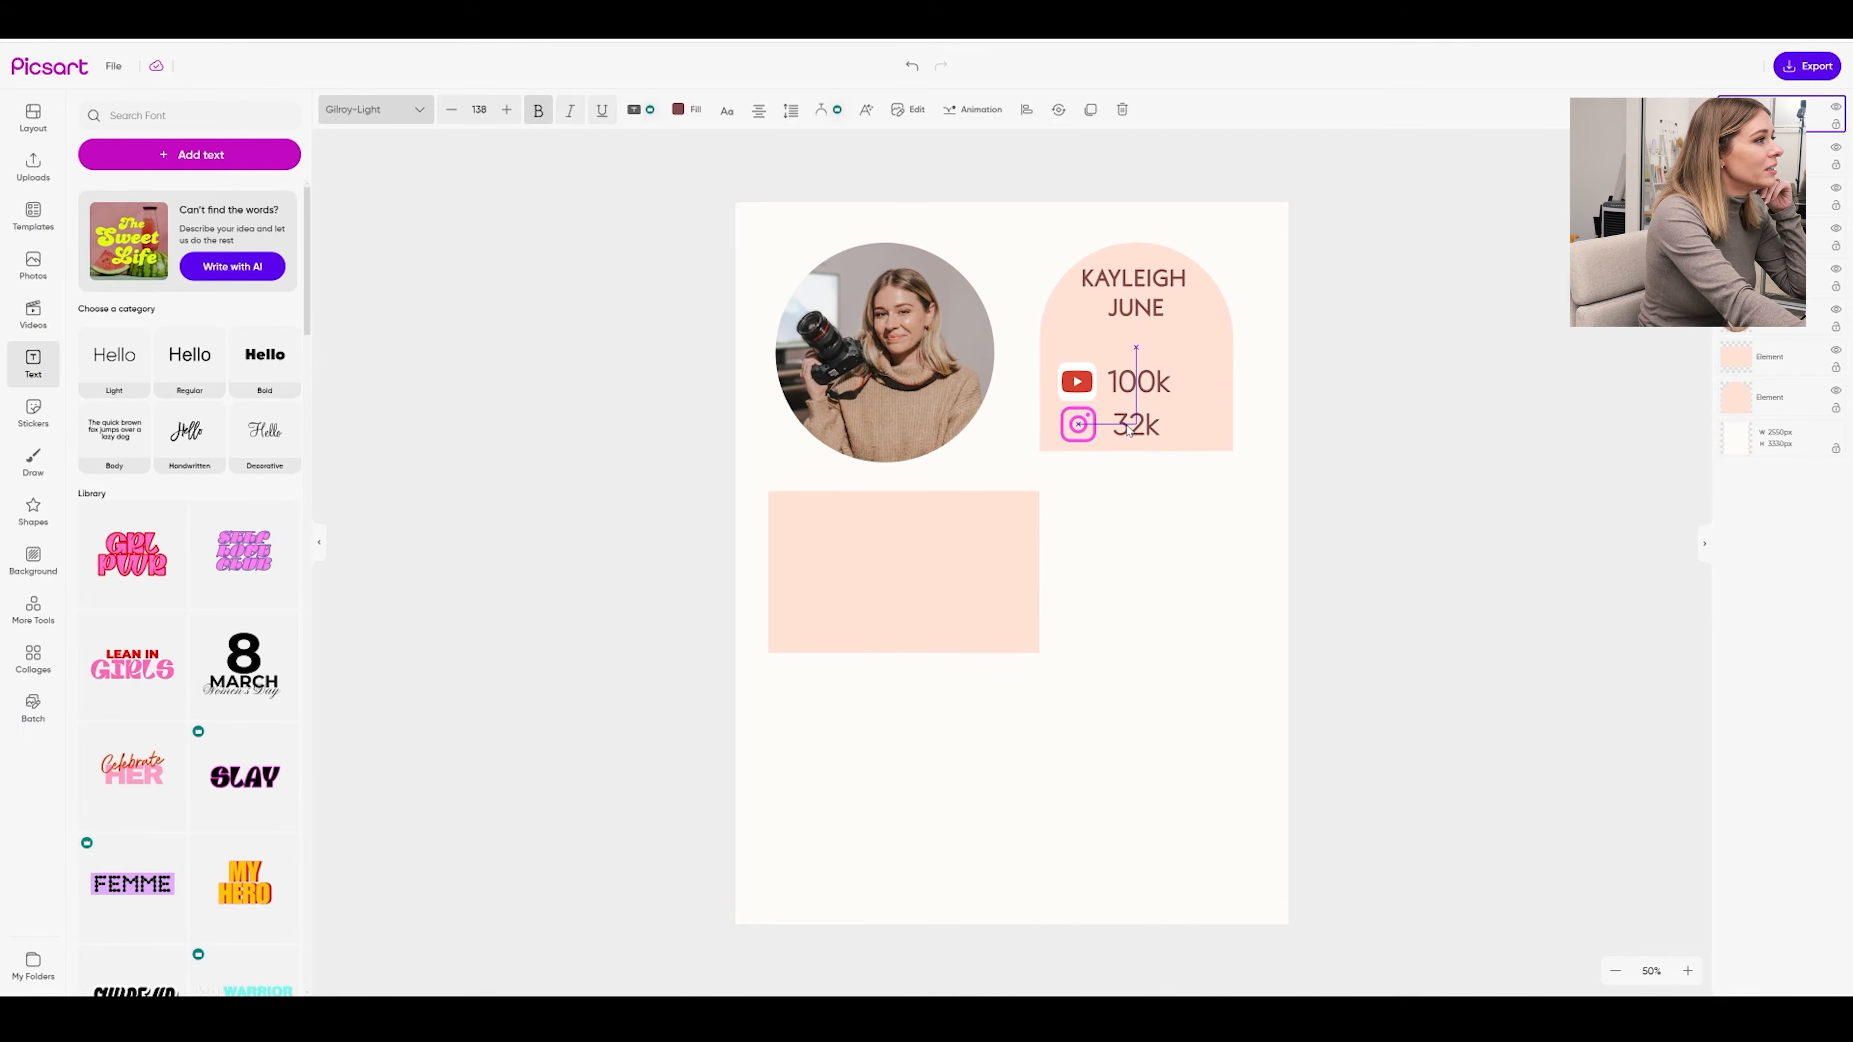
pyautogui.click(1405, 399)
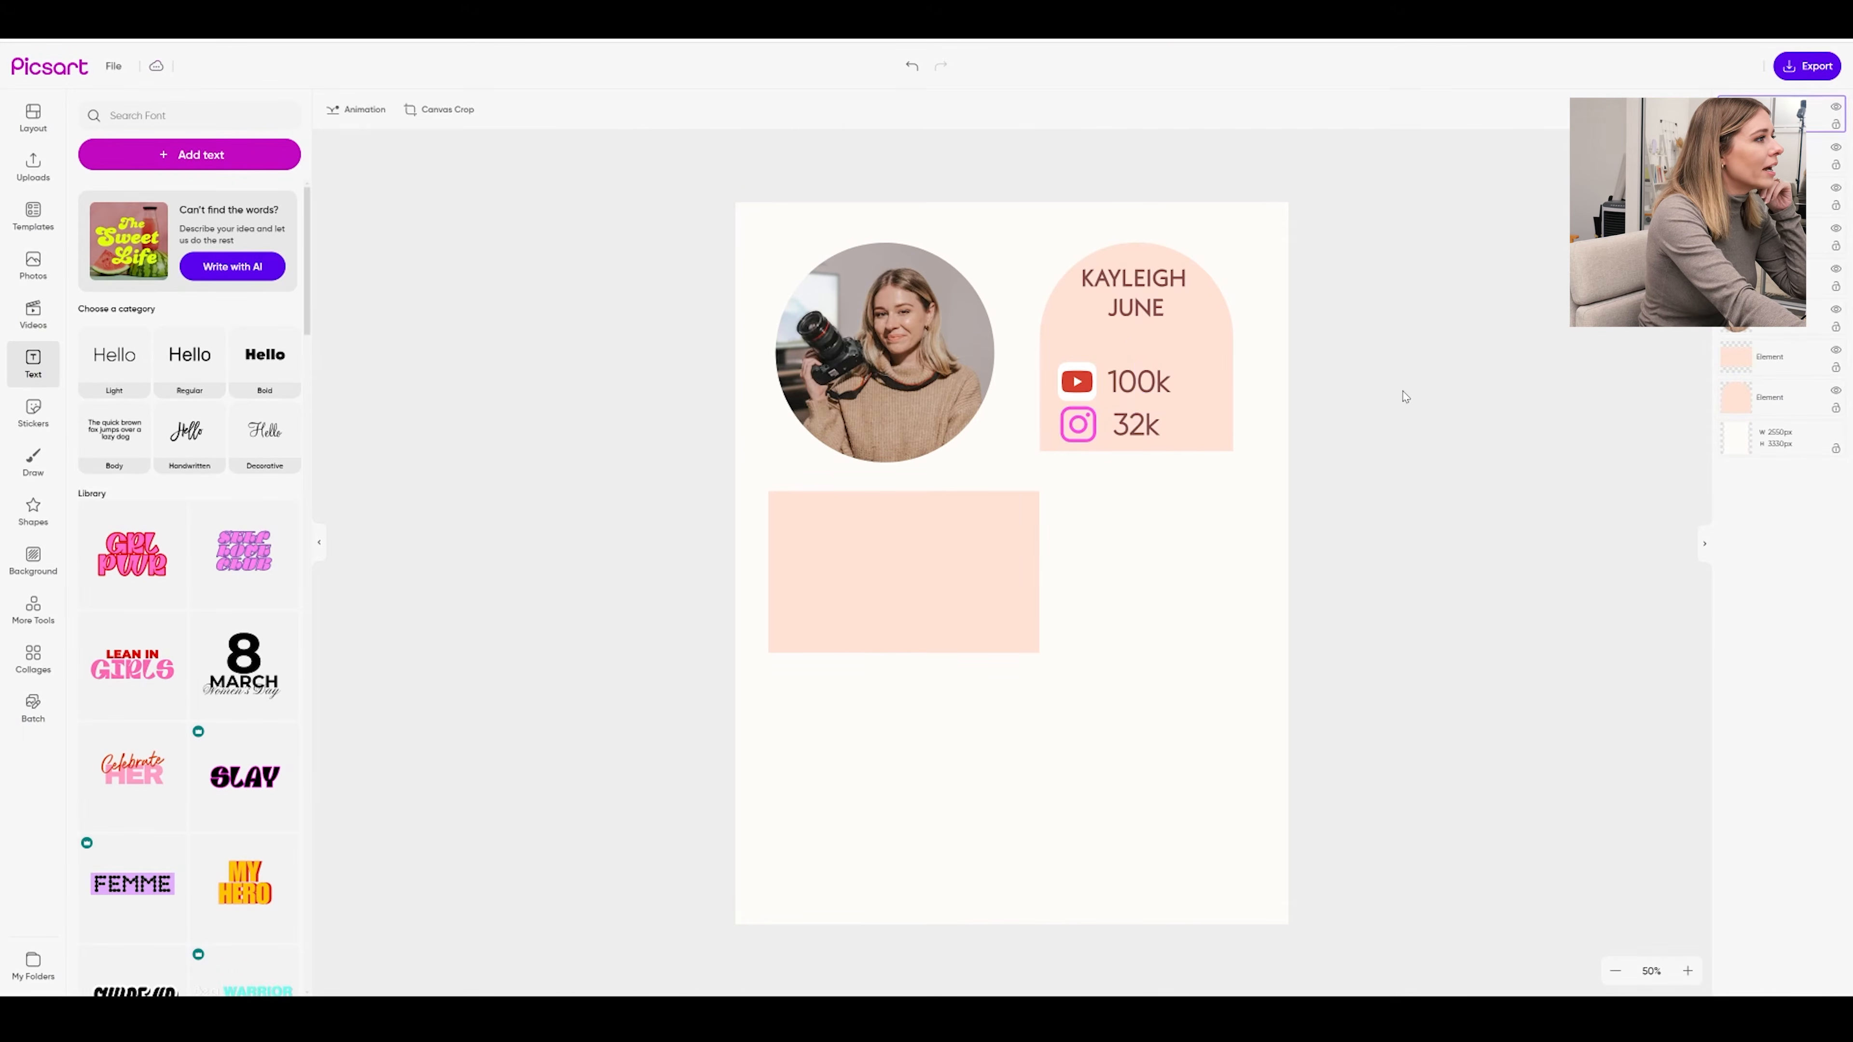
# Remove the bold from the name heading
pyautogui.click(1090, 394)
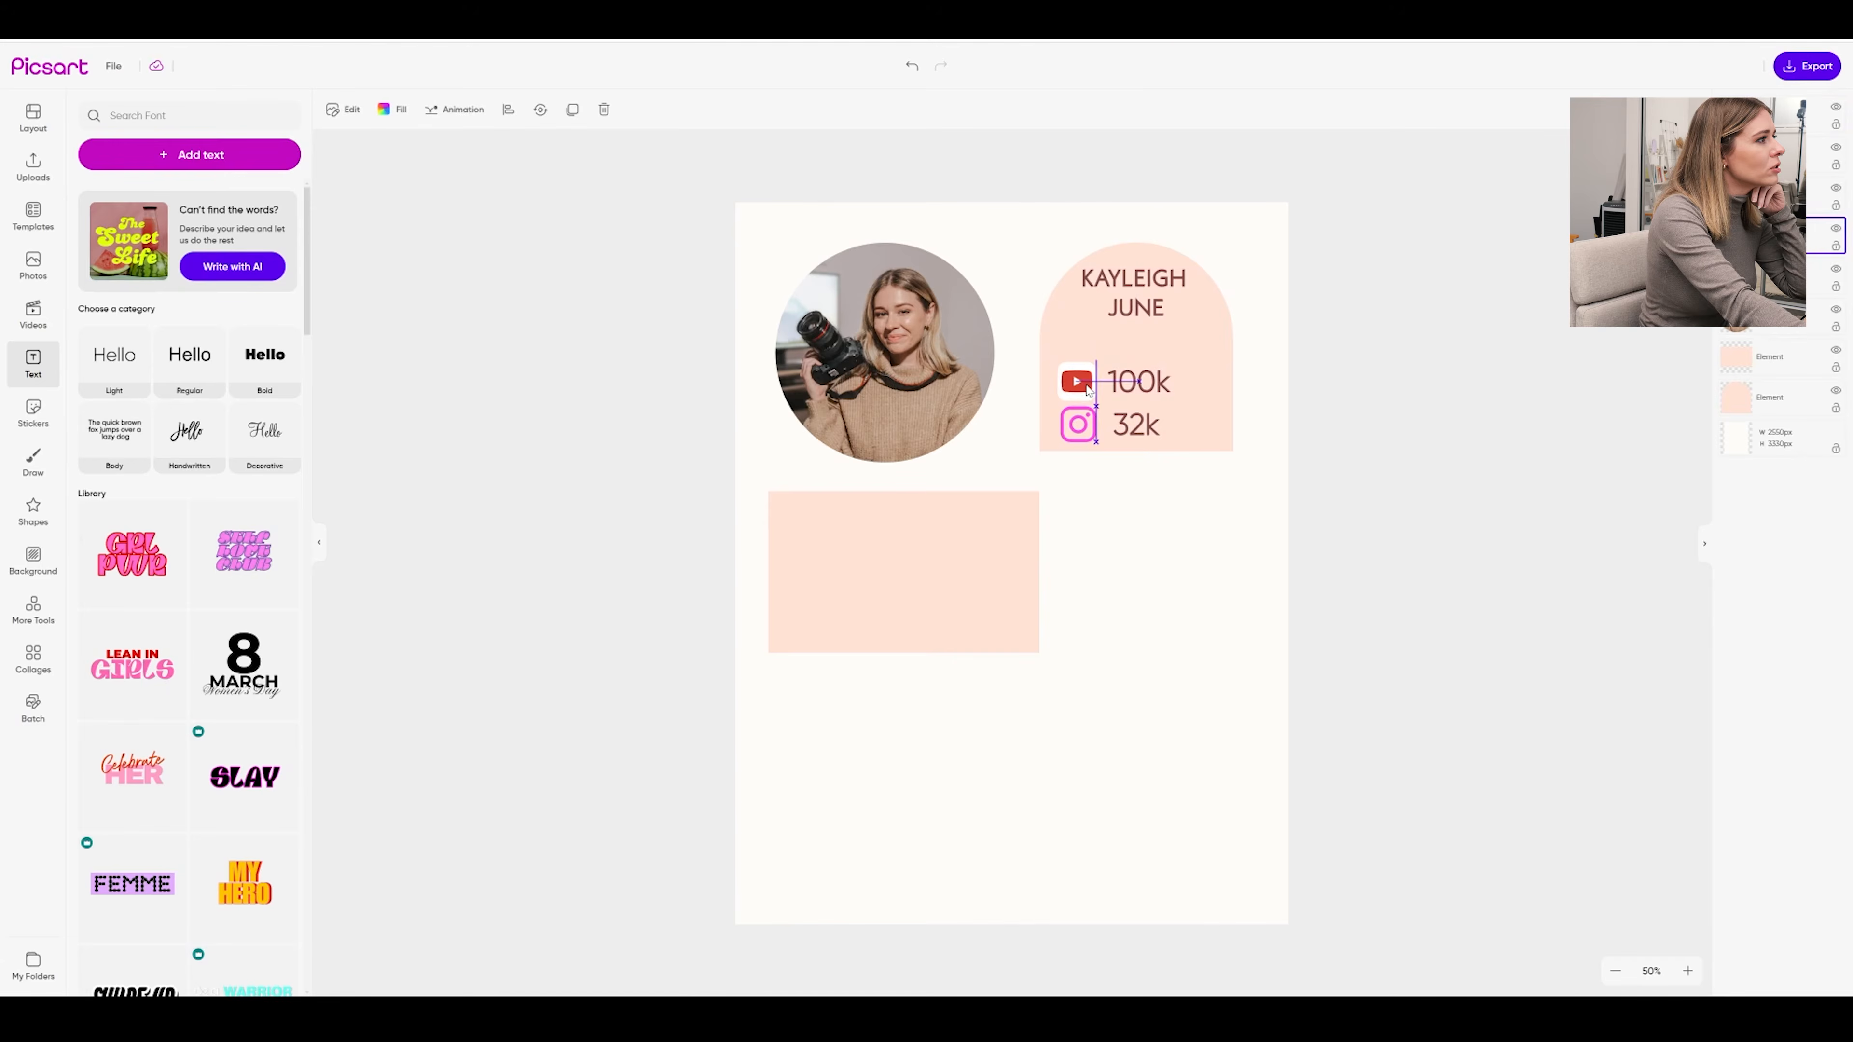
pyautogui.click(1107, 288)
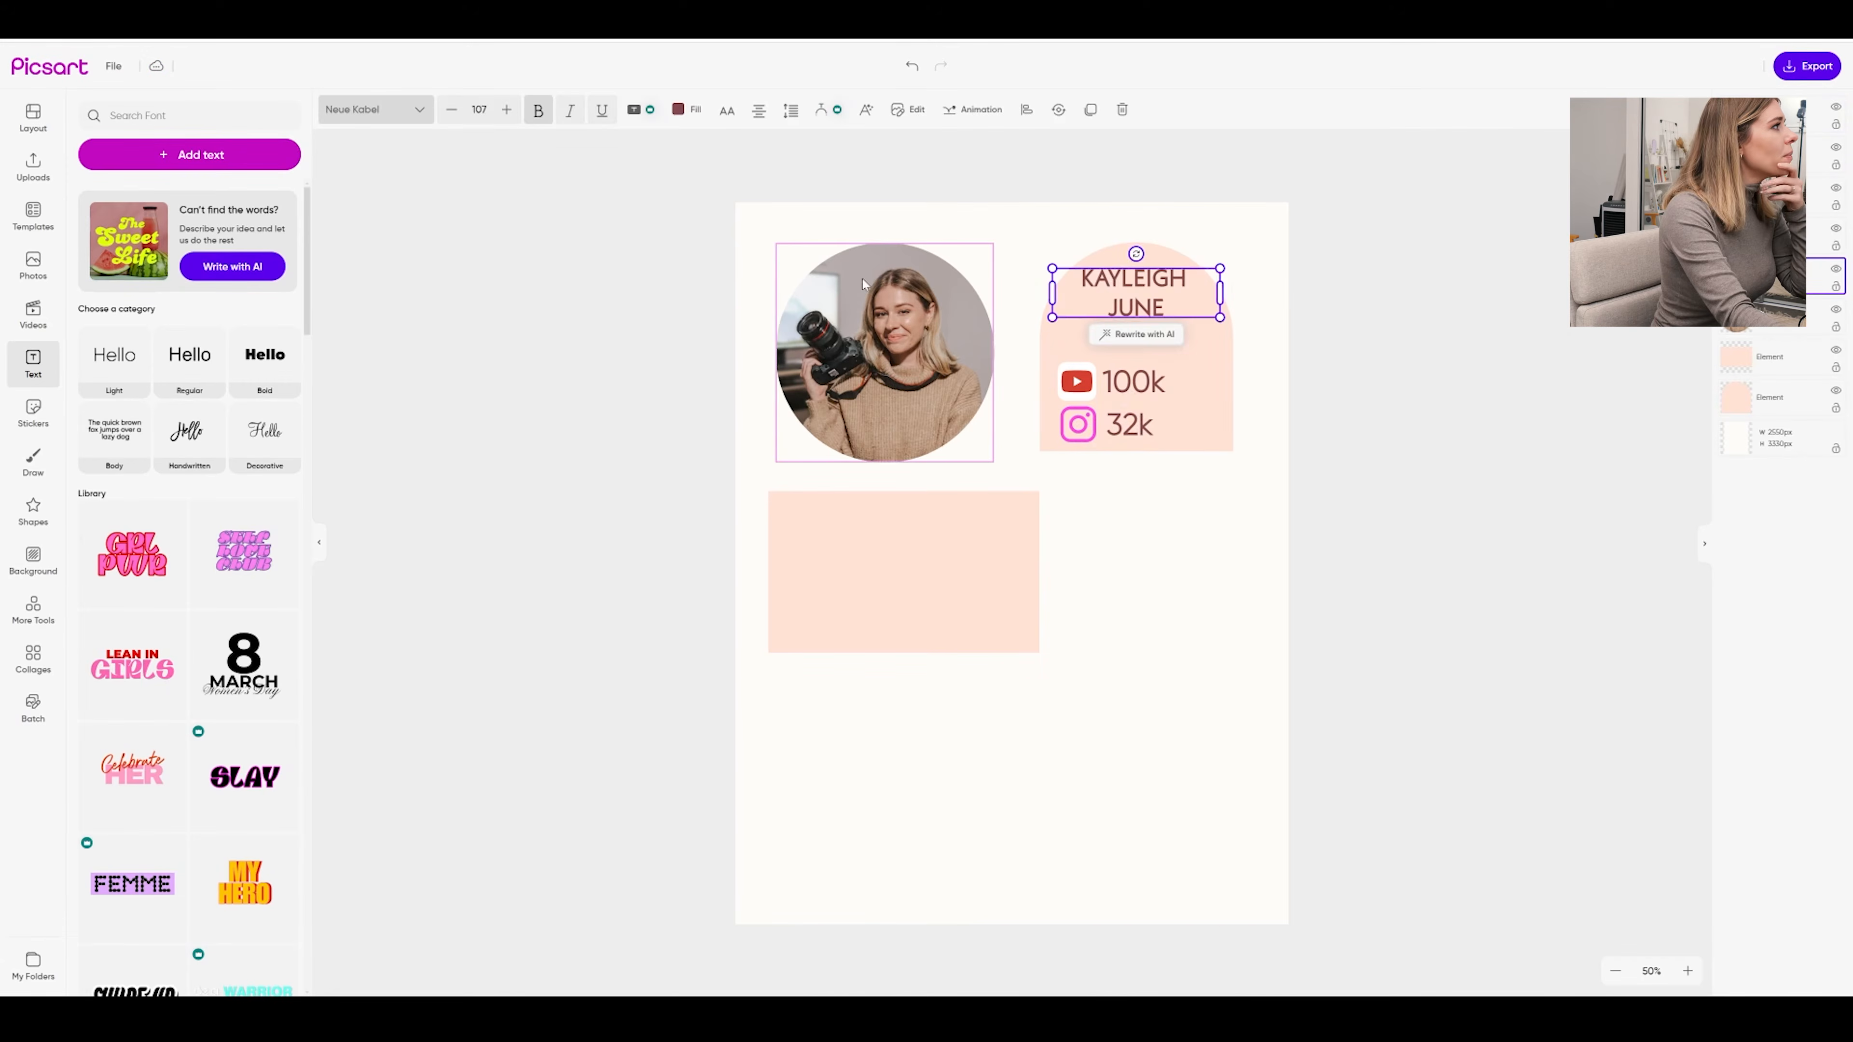
pyautogui.click(546, 111)
pyautogui.click(1485, 383)
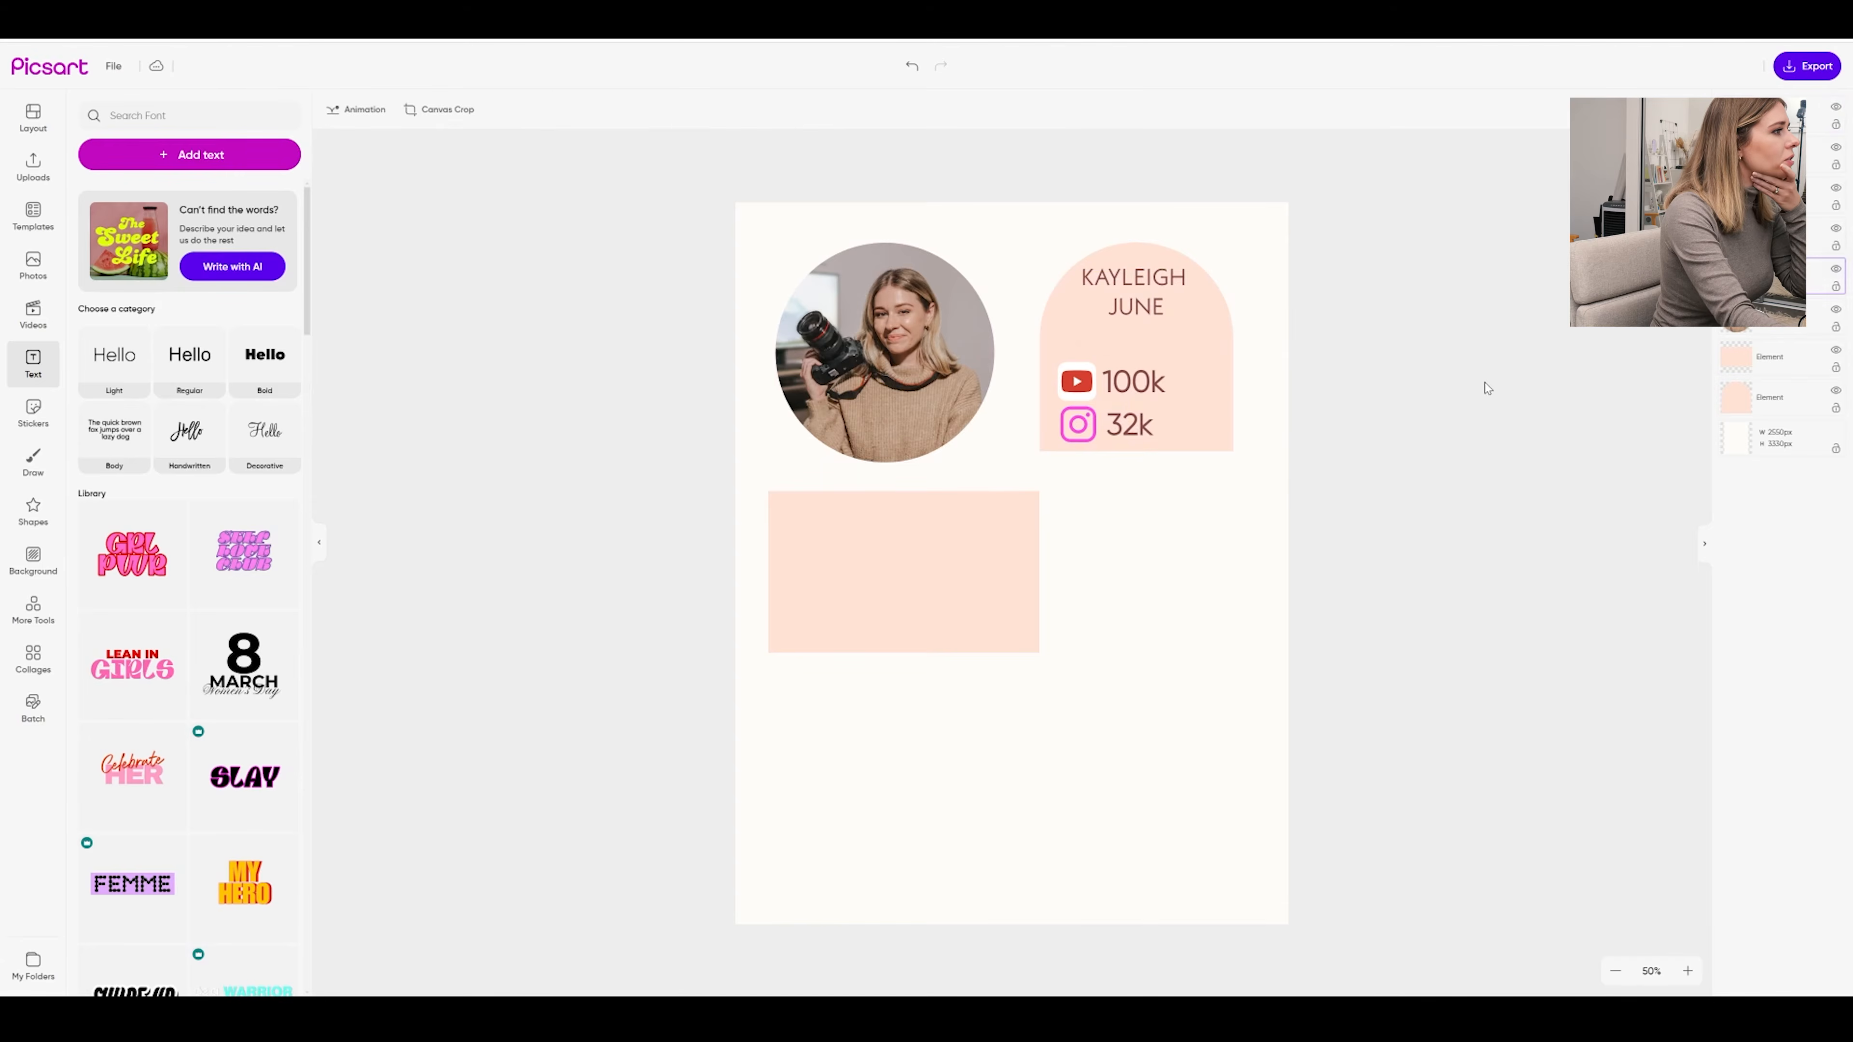
# Widen the 32k box, move the YouTube icon closer to 100k, and raise icons and counts together
pyautogui.click(1129, 425)
pyautogui.moveTo(1170, 414); pyautogui.dragTo(1099, 386)
pyautogui.click(1138, 383)
pyautogui.moveTo(1081, 426); pyautogui.dragTo(1089, 373)
pyautogui.click(1118, 439)
pyautogui.click(1088, 428)
pyautogui.moveTo(1089, 427); pyautogui.dragTo(1139, 377)
pyautogui.click(1374, 396)
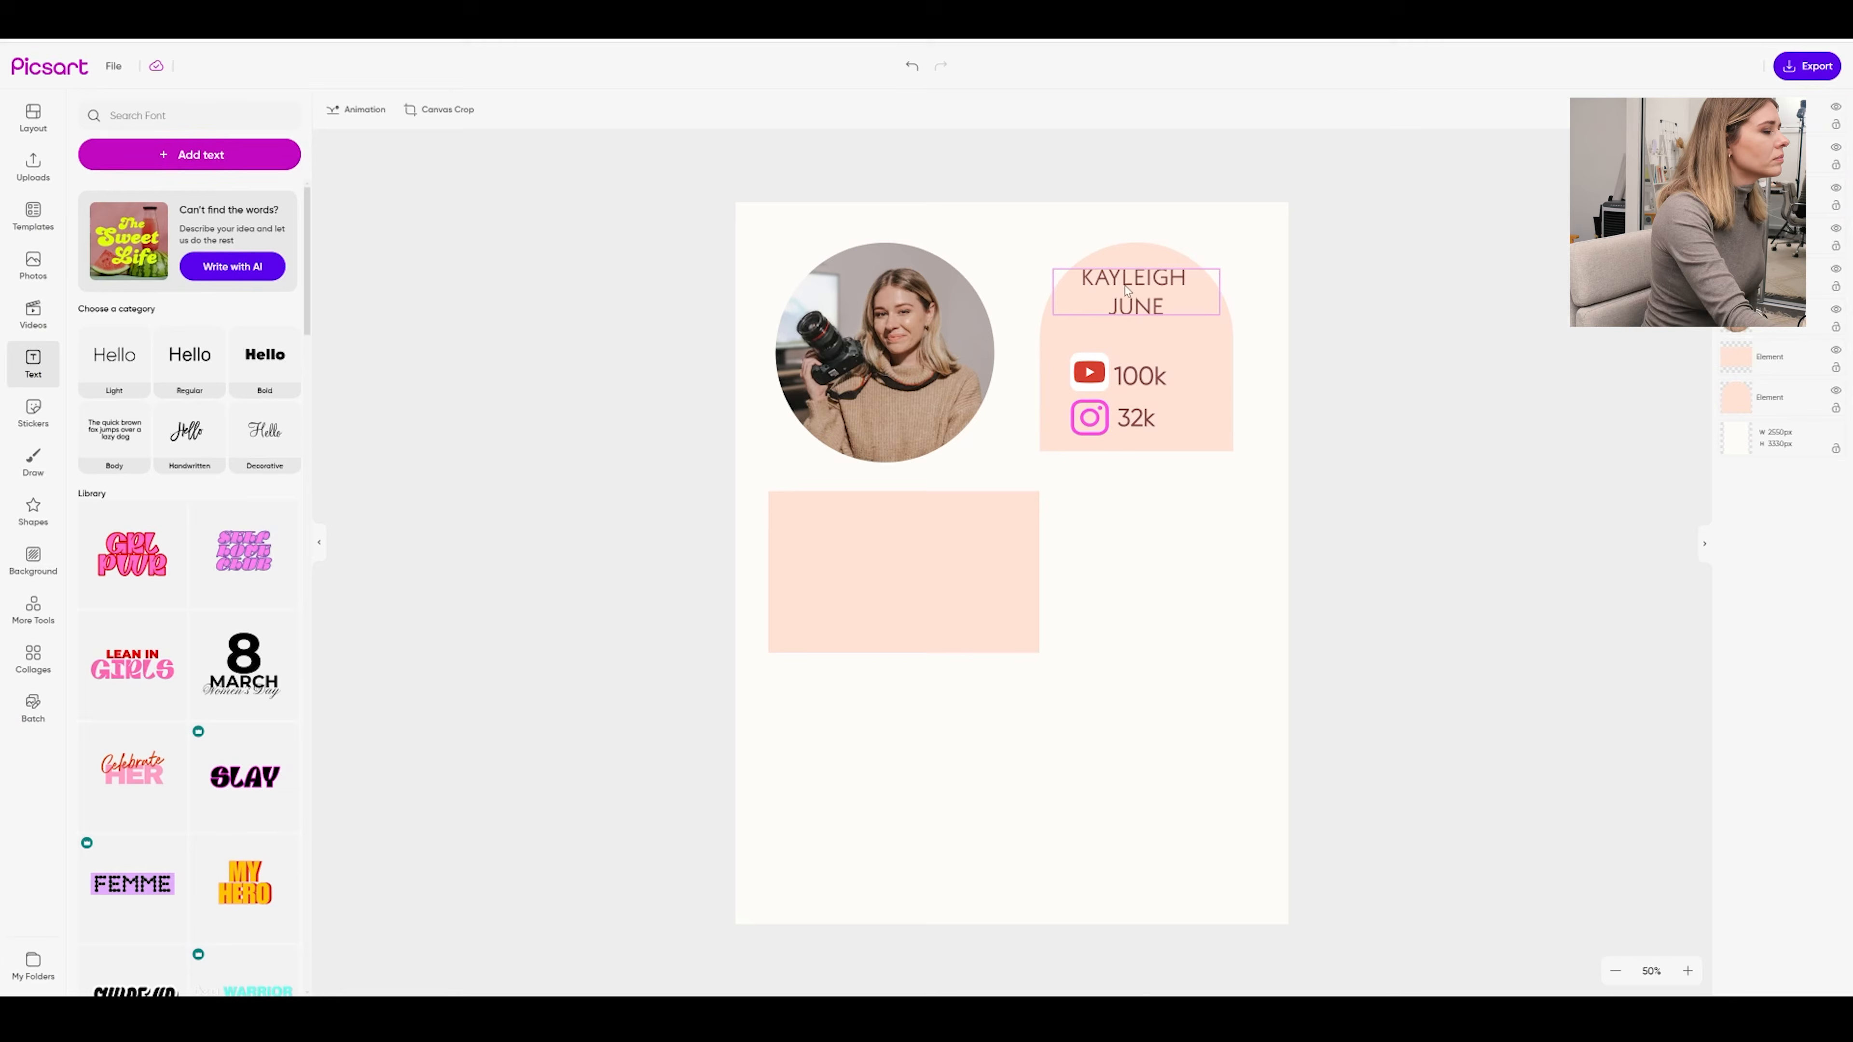
pyautogui.click(34, 511)
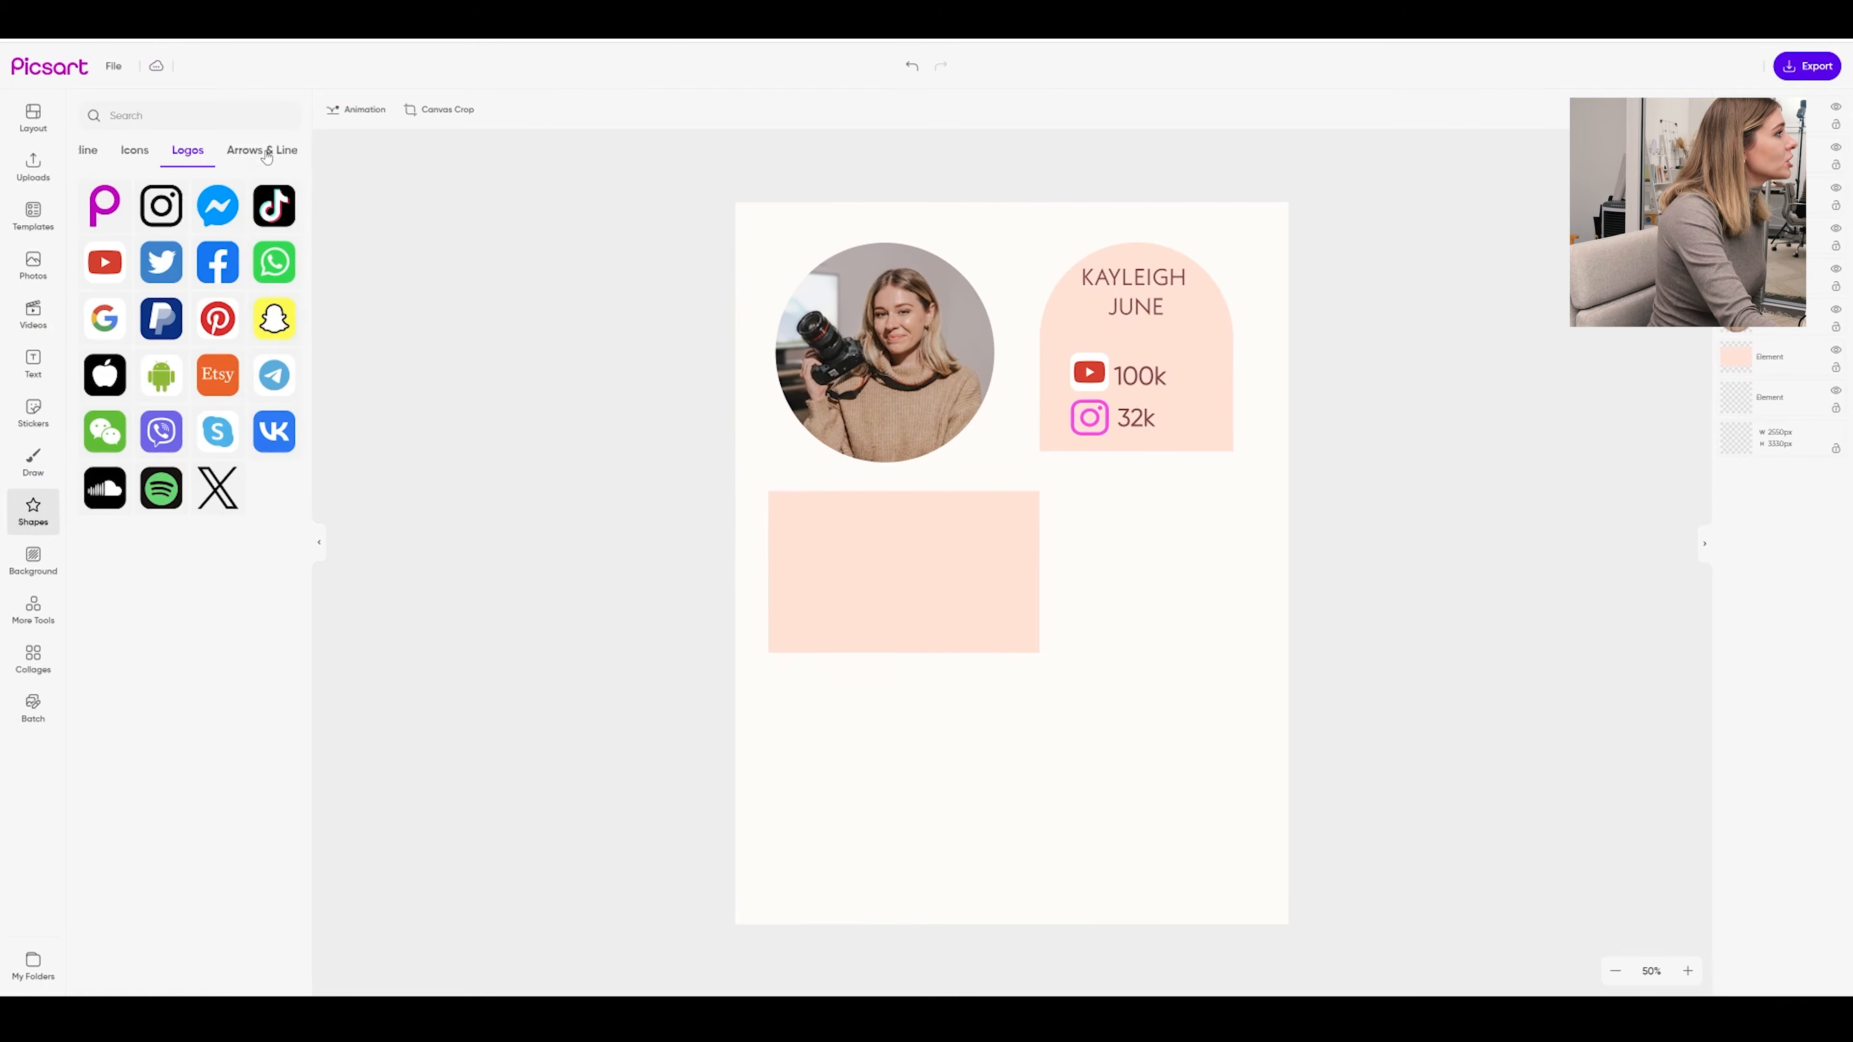
pyautogui.click(262, 152)
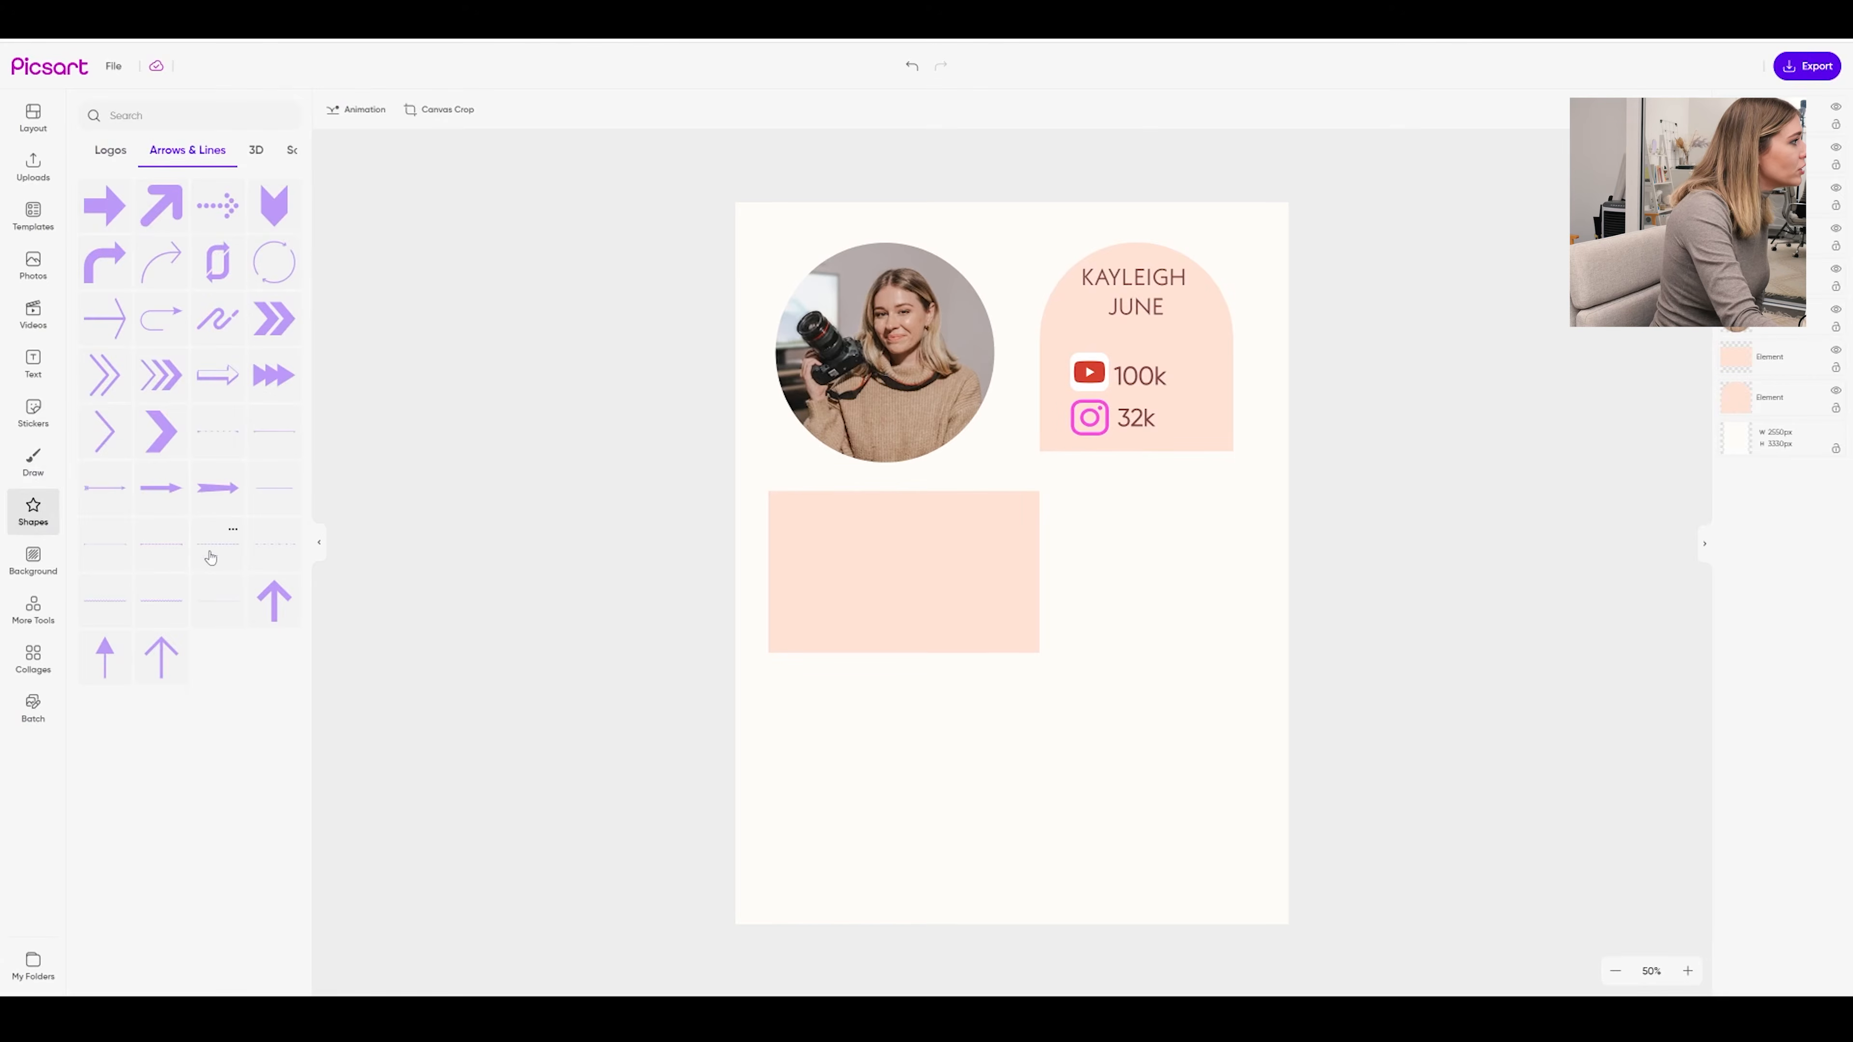
pyautogui.click(275, 501)
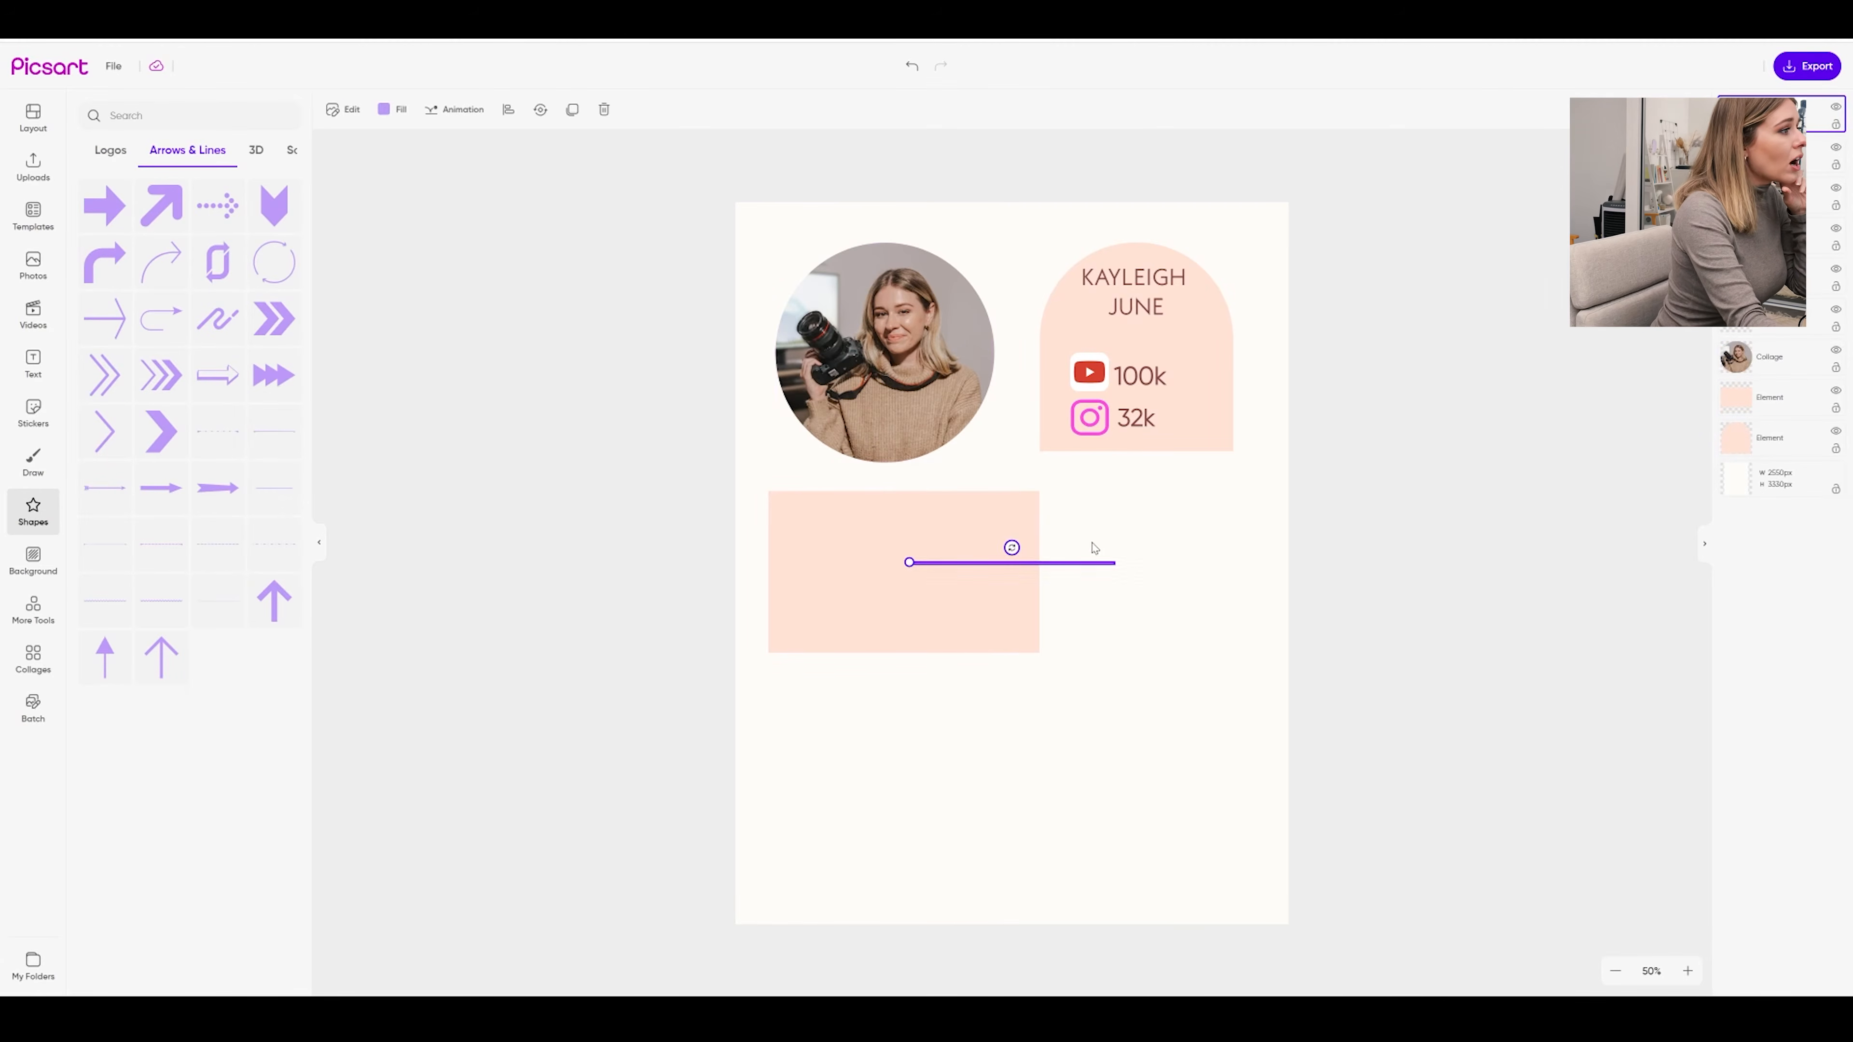
pyautogui.moveTo(1013, 542); pyautogui.dragTo(1169, 338)
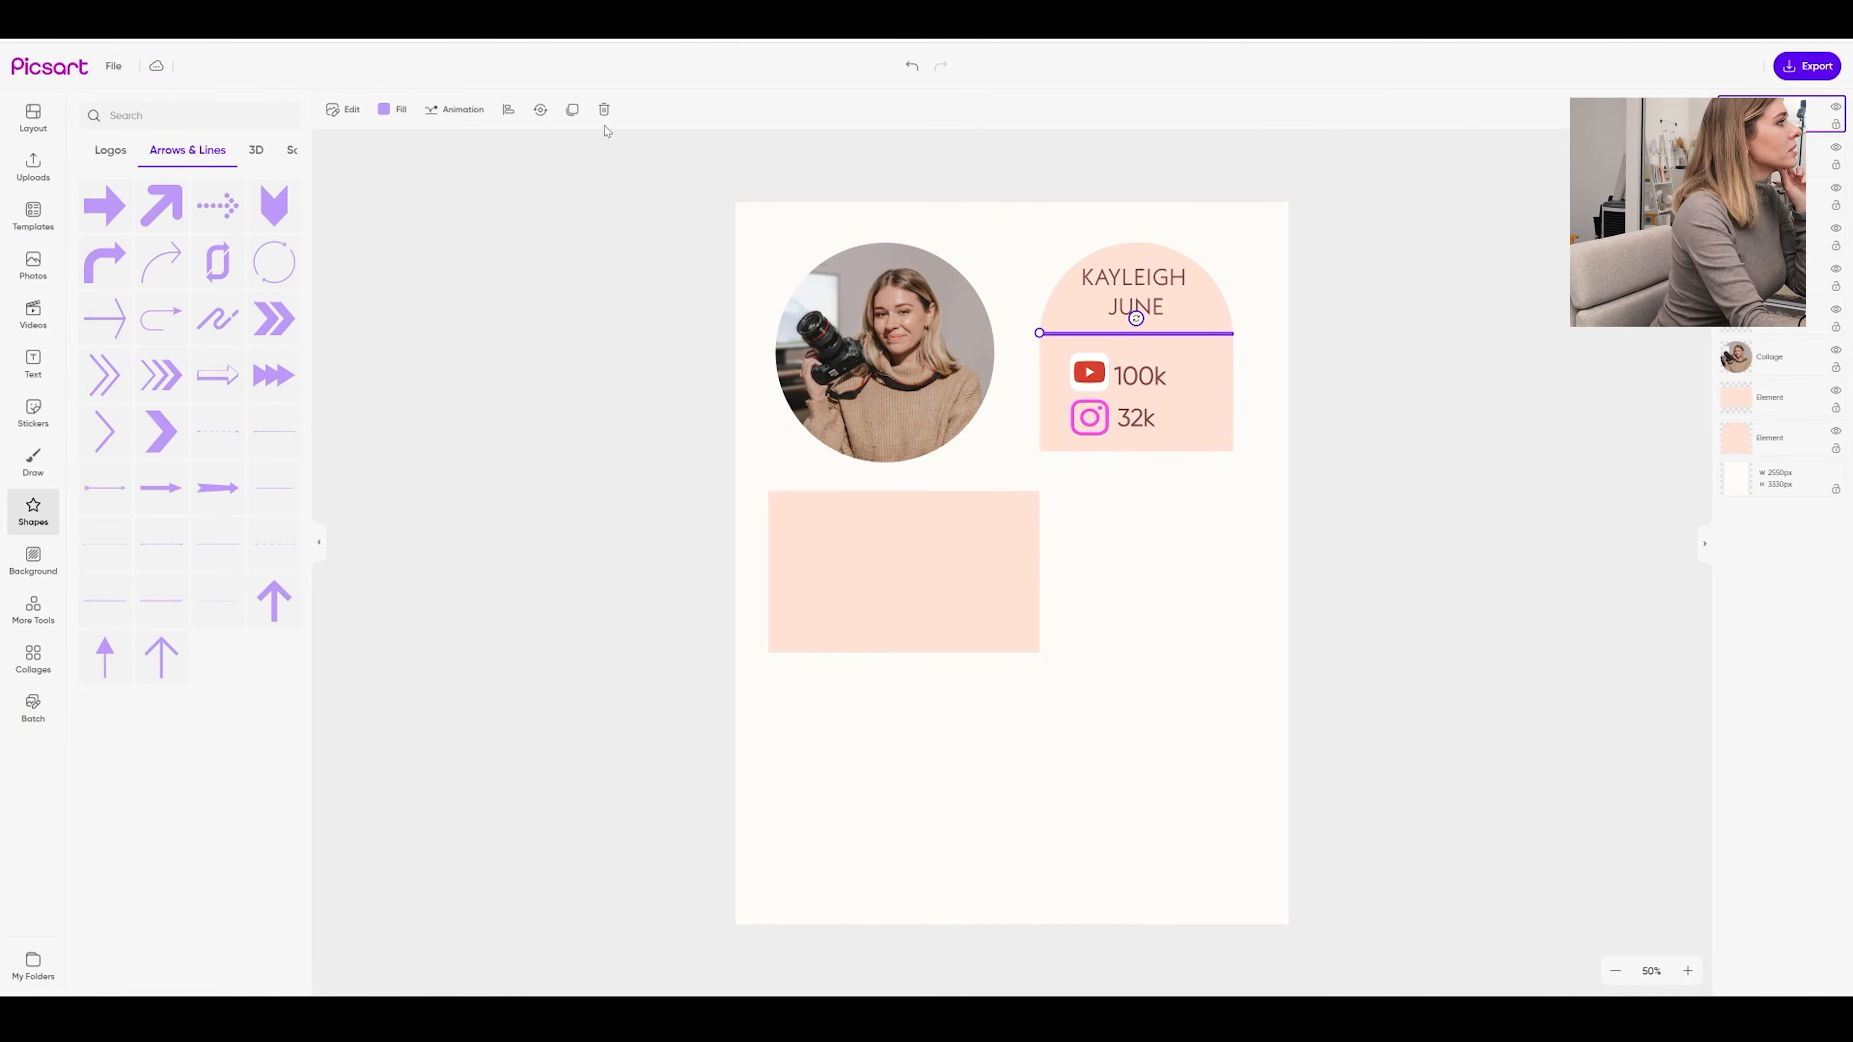
pyautogui.click(391, 109)
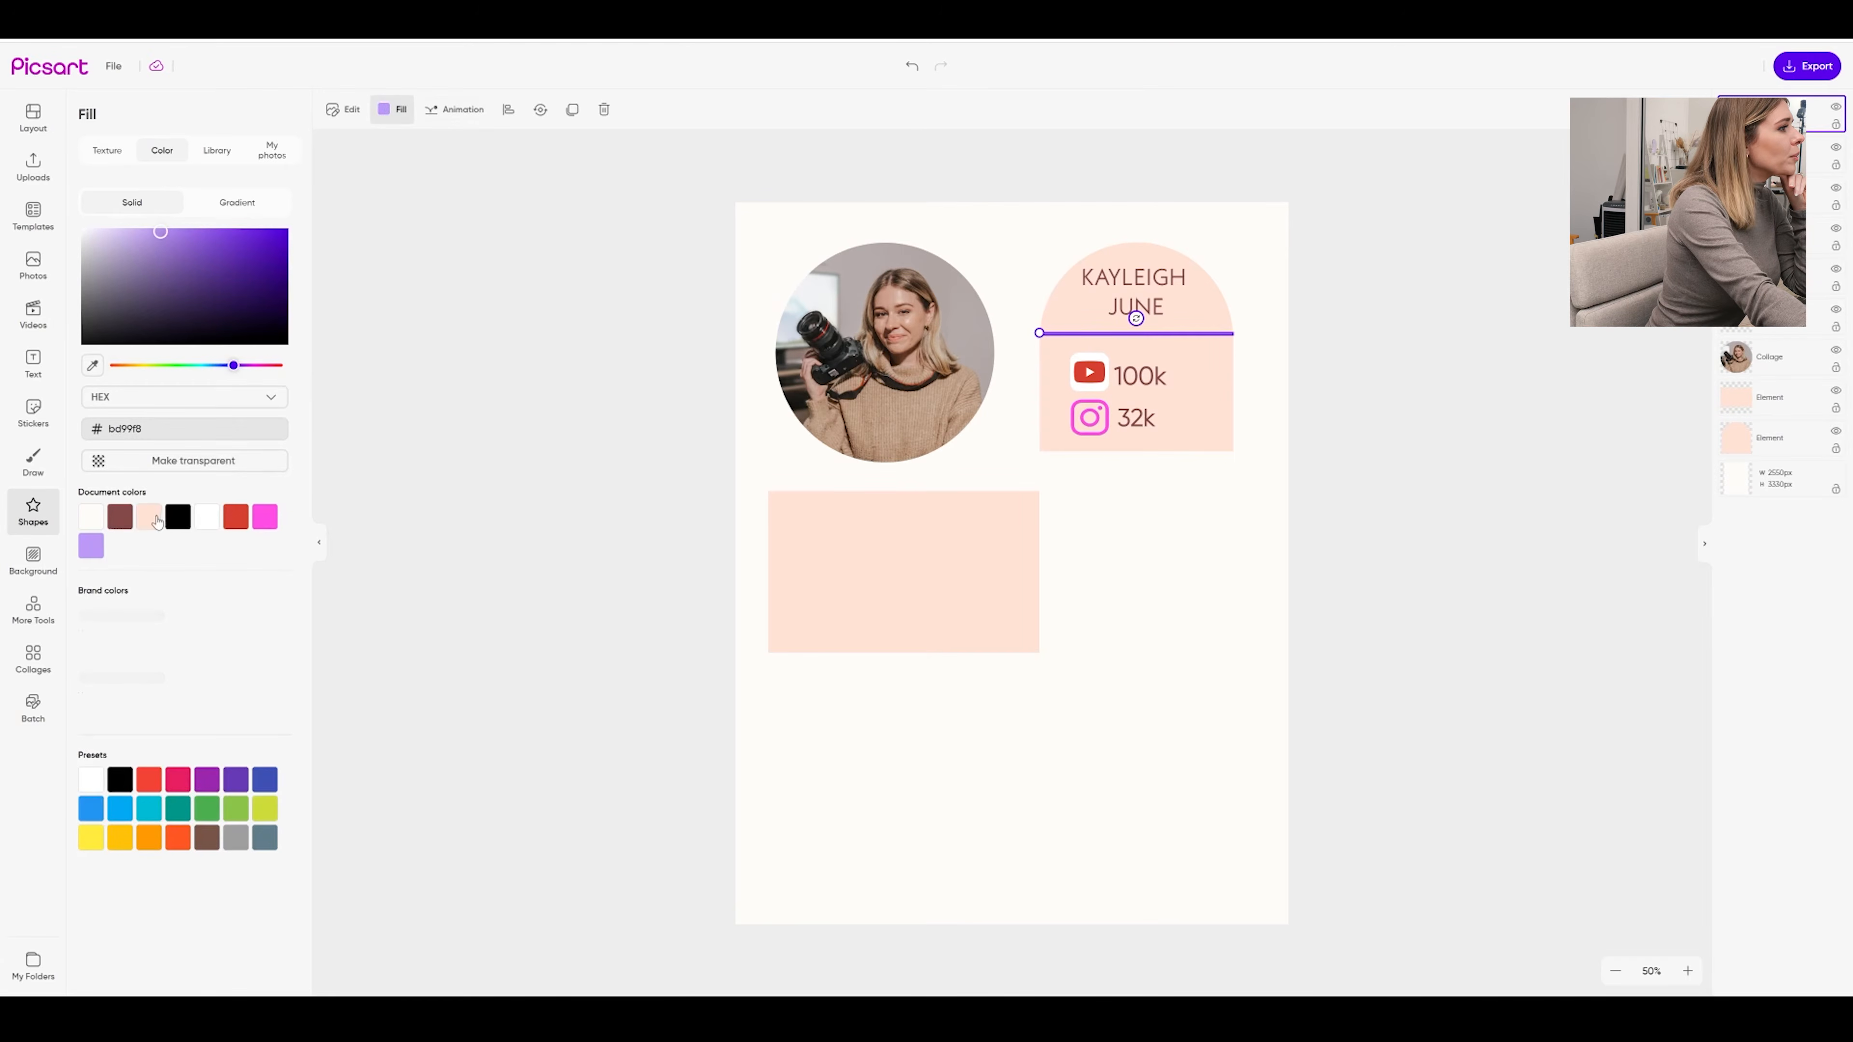
# Add a second thin line level with the peach box's top edge
pyautogui.click(1245, 344)
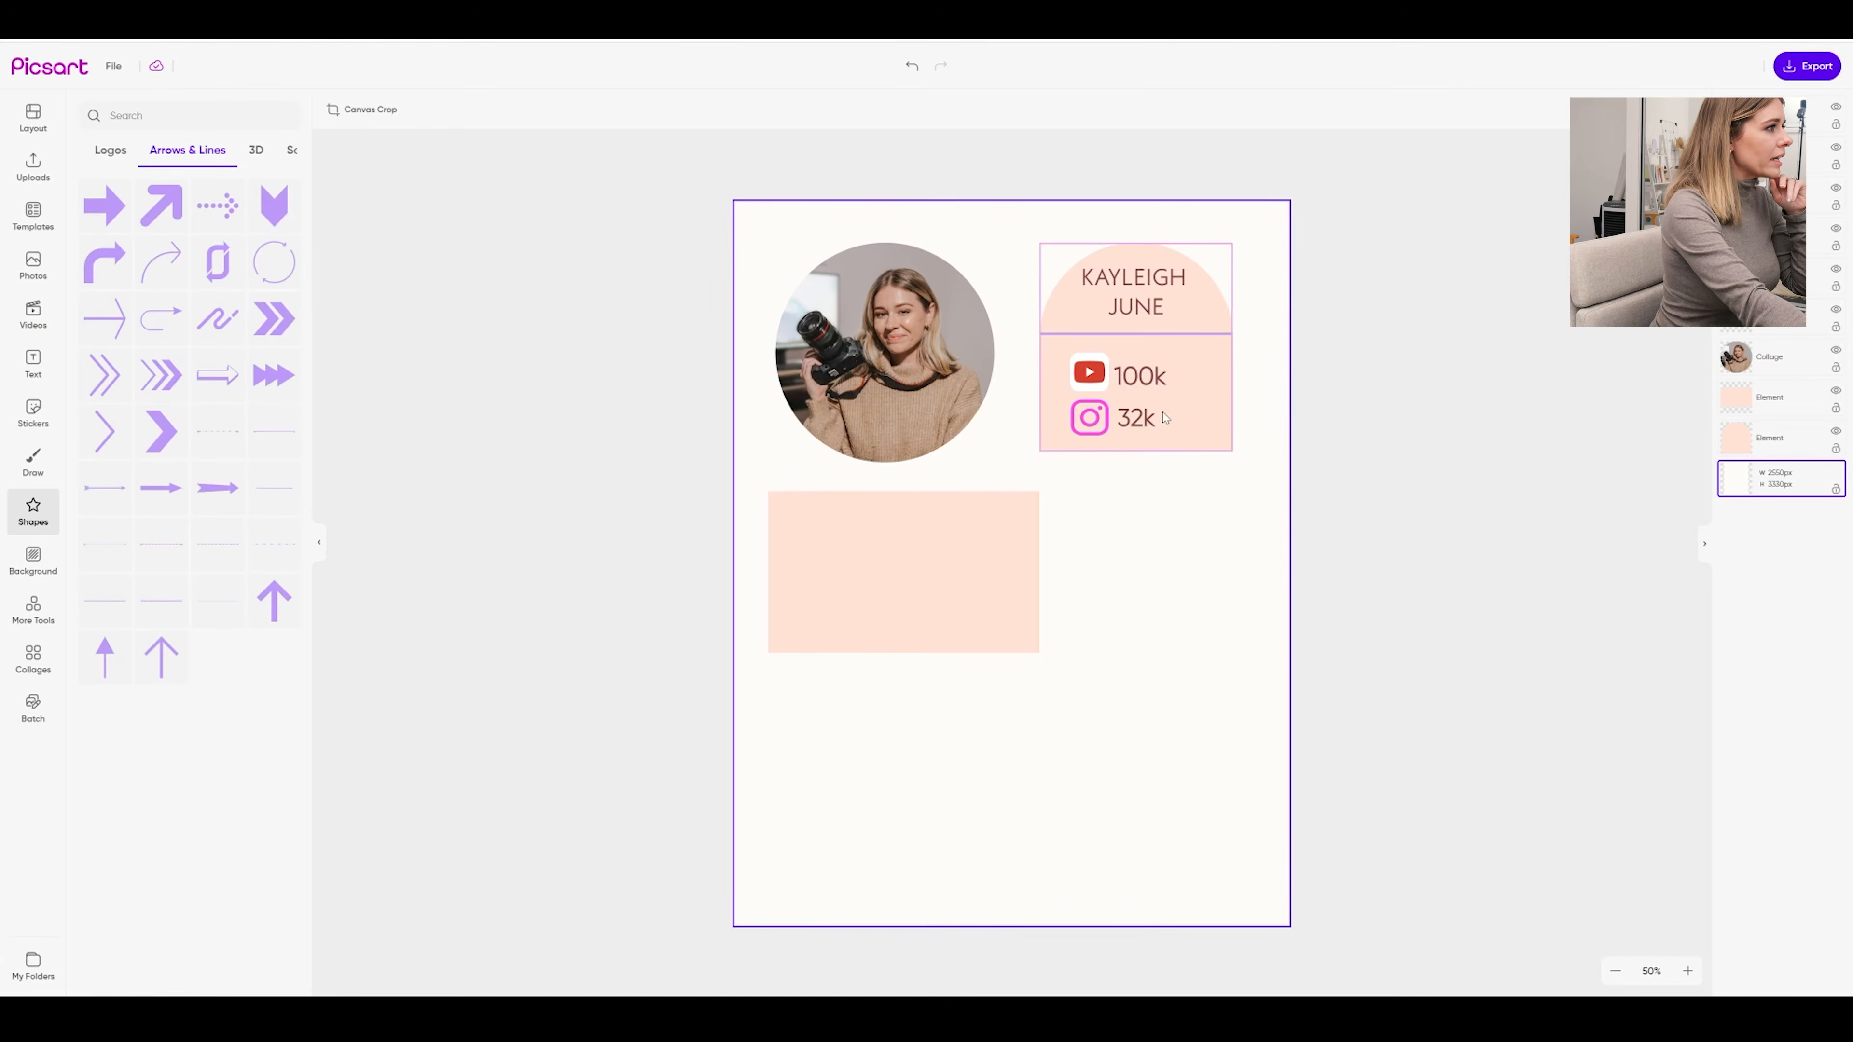
pyautogui.click(1419, 494)
pyautogui.click(276, 504)
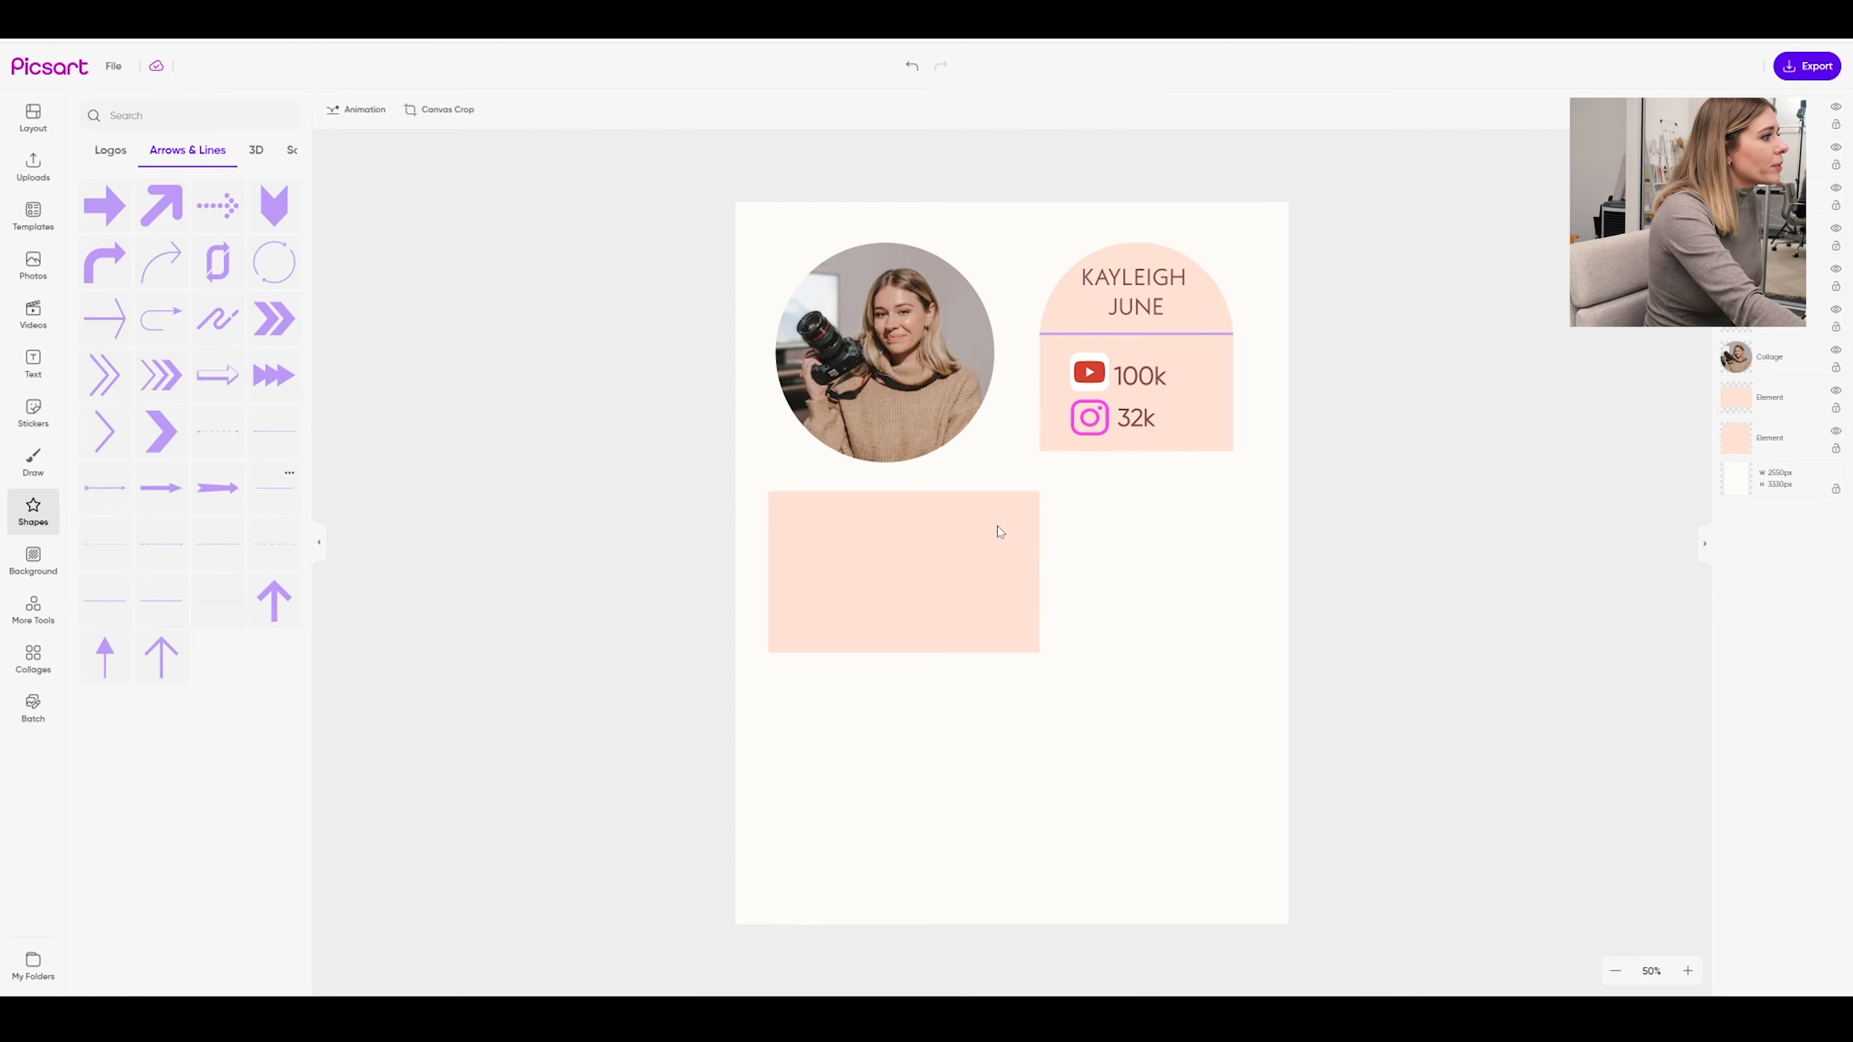
pyautogui.moveTo(1053, 568); pyautogui.dragTo(1179, 496)
# Shrink the peach rectangle slightly and lower the line beside it
pyautogui.click(1021, 645)
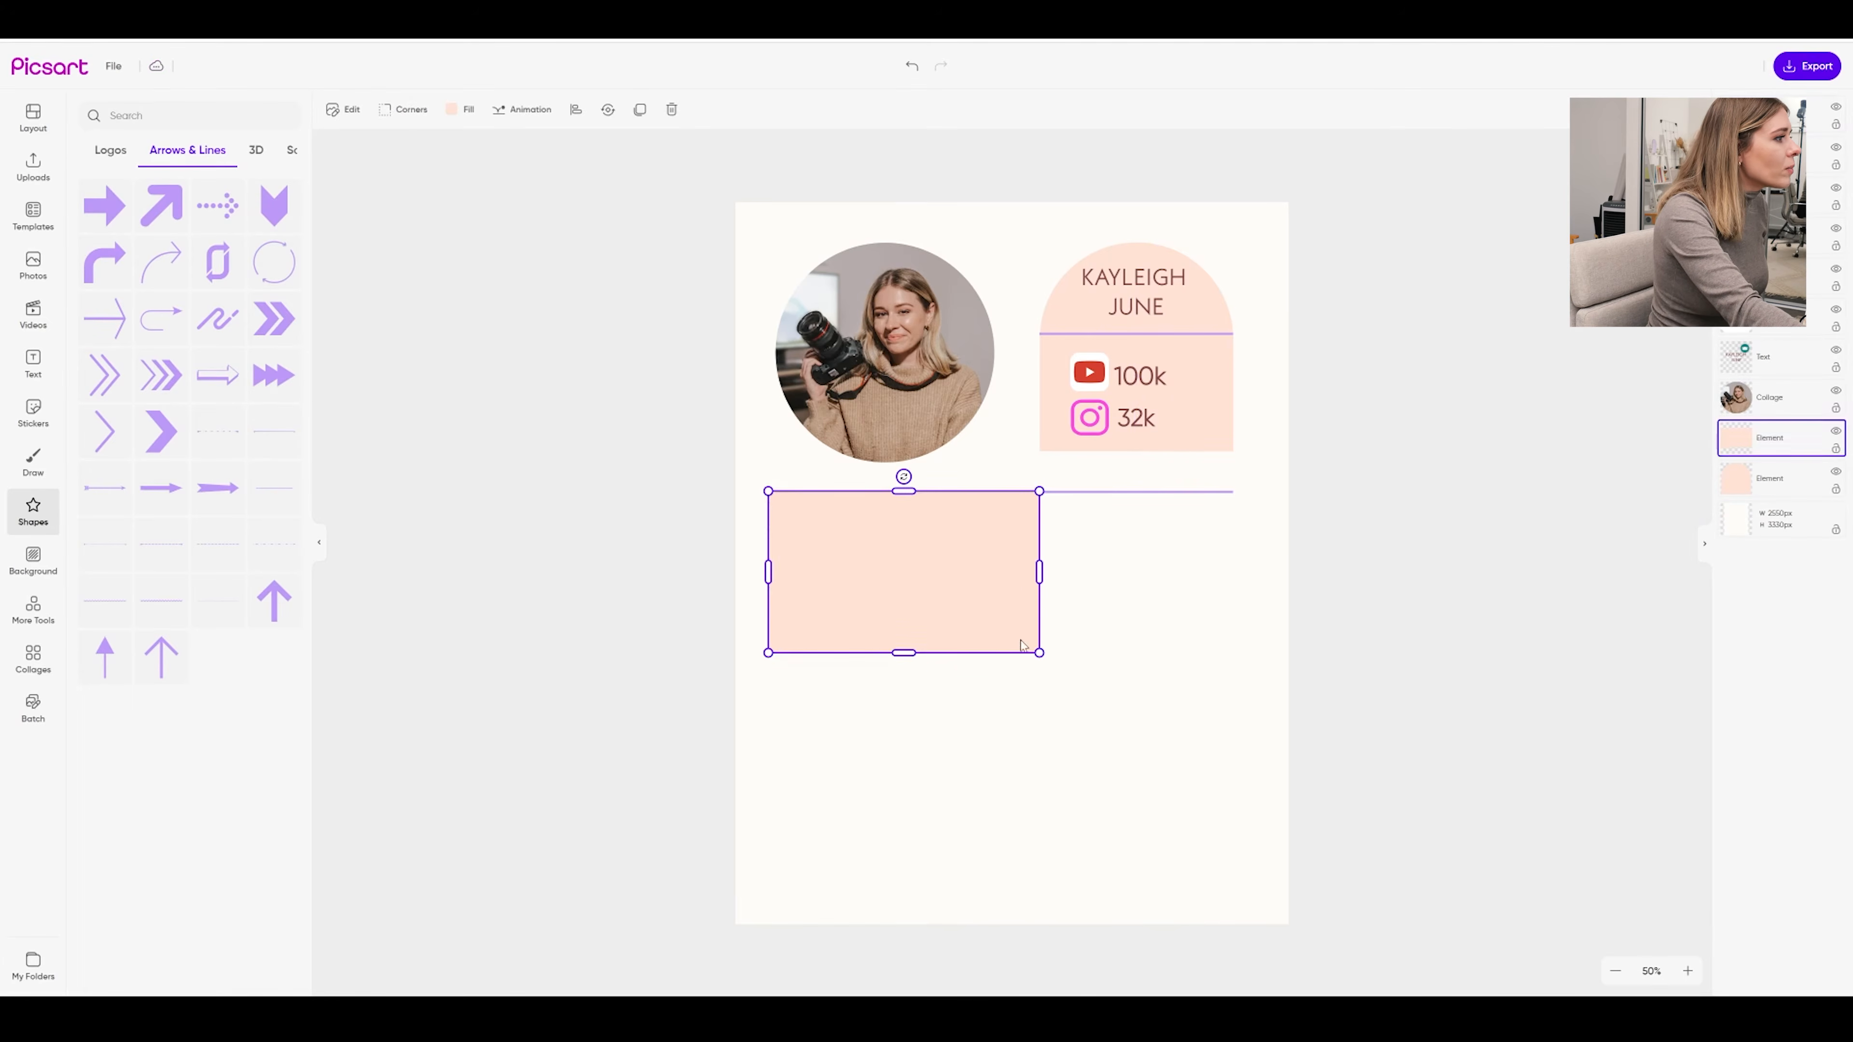
pyautogui.moveTo(1041, 653); pyautogui.dragTo(1011, 635)
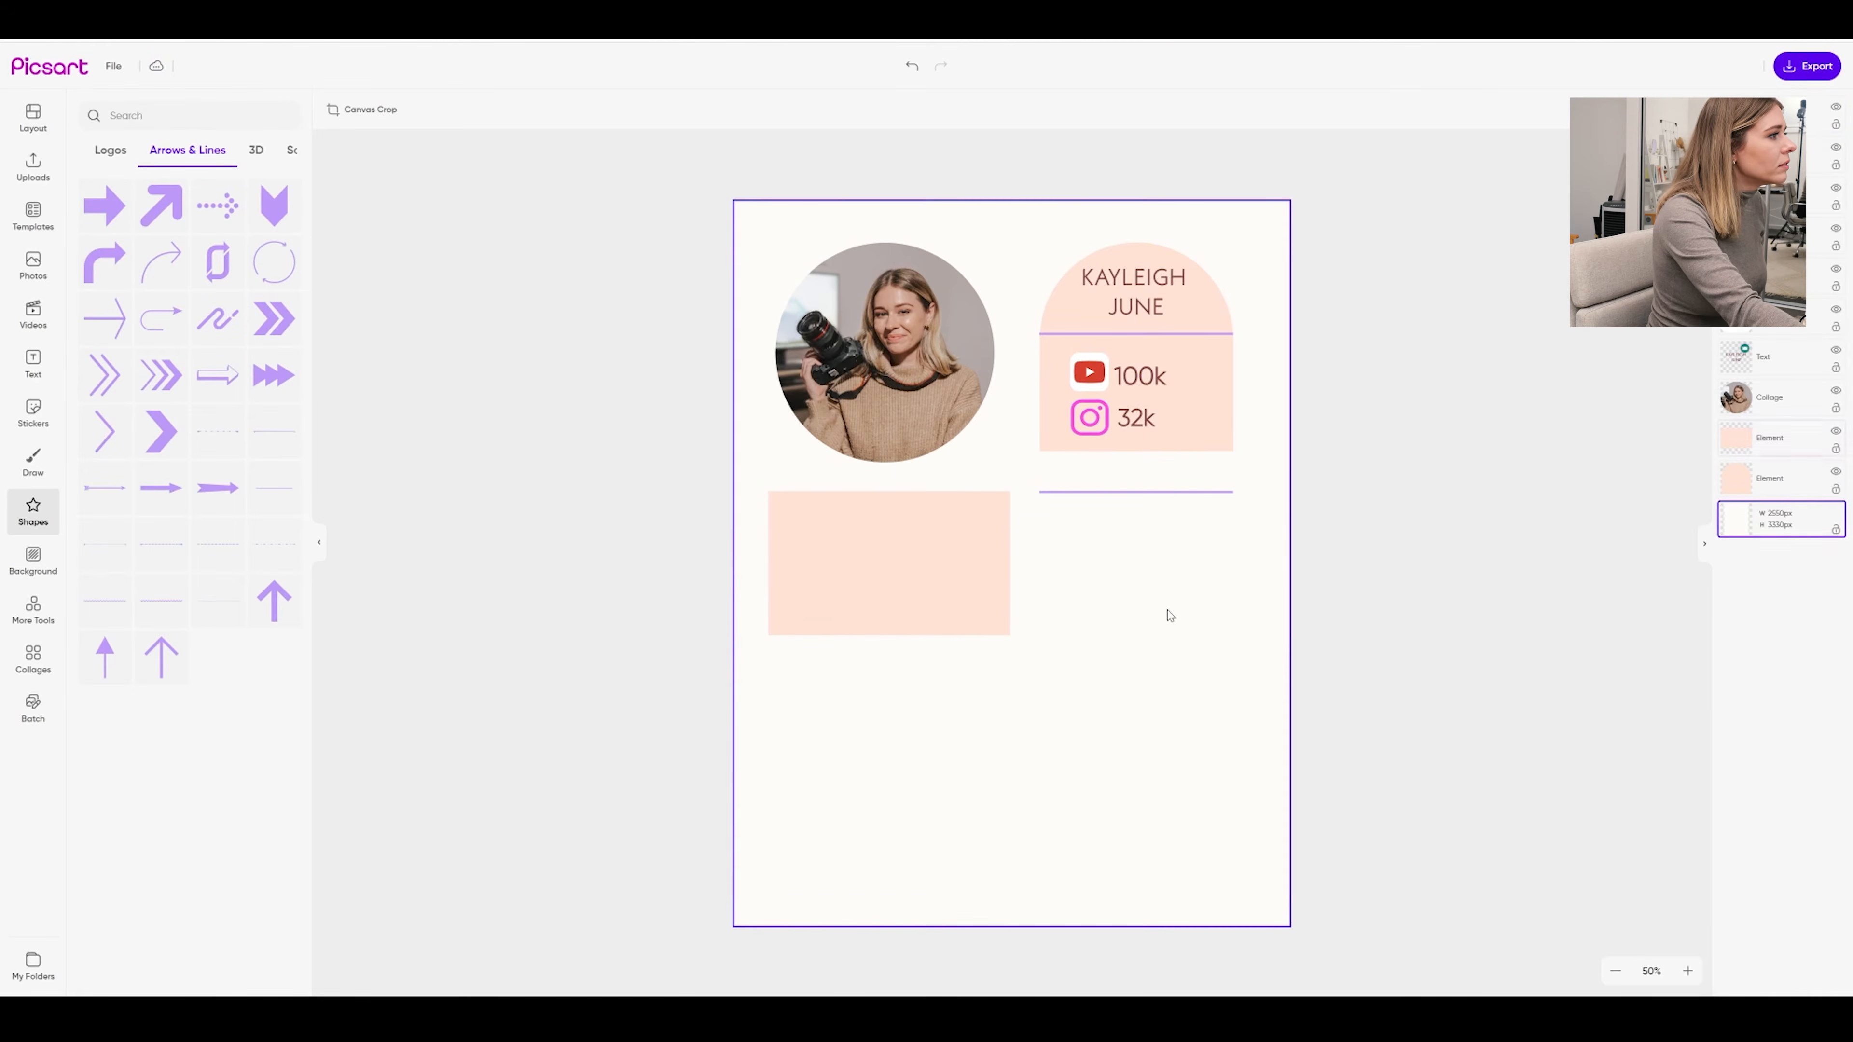
pyautogui.click(1103, 495)
pyautogui.moveTo(1103, 500); pyautogui.dragTo(1139, 587)
# Paste copies of the line to form a stack of three, deleting the stray extra
pyautogui.hotkey('ctrl', 'v')
# Paste three more lines below the first three
pyautogui.hotkey('ctrl', 'v')
pyautogui.keyDown('shift'); pyautogui.click(1116, 540); pyautogui.keyUp('shift')
pyautogui.keyDown('shift'); pyautogui.click(1127, 517); pyautogui.keyUp('shift')
pyautogui.keyDown('shift'); pyautogui.click(1142, 492); pyautogui.keyUp('shift')
pyautogui.click(1153, 522)
pyautogui.click(1143, 500)
pyautogui.press('Delete')
pyautogui.click(1163, 539)
pyautogui.keyDown('shift'); pyautogui.click(1156, 515); pyautogui.keyUp('shift')
pyautogui.keyDown('shift'); pyautogui.click(1149, 492); pyautogui.keyUp('shift')
pyautogui.hotkey('ctrl', 'v')
pyautogui.click(1169, 594)
pyautogui.click(1147, 609)
pyautogui.keyDown('shift'); pyautogui.click(1144, 585); pyautogui.keyUp('shift')
pyautogui.keyDown('shift'); pyautogui.click(1142, 561); pyautogui.keyUp('shift')
pyautogui.click(1127, 615)
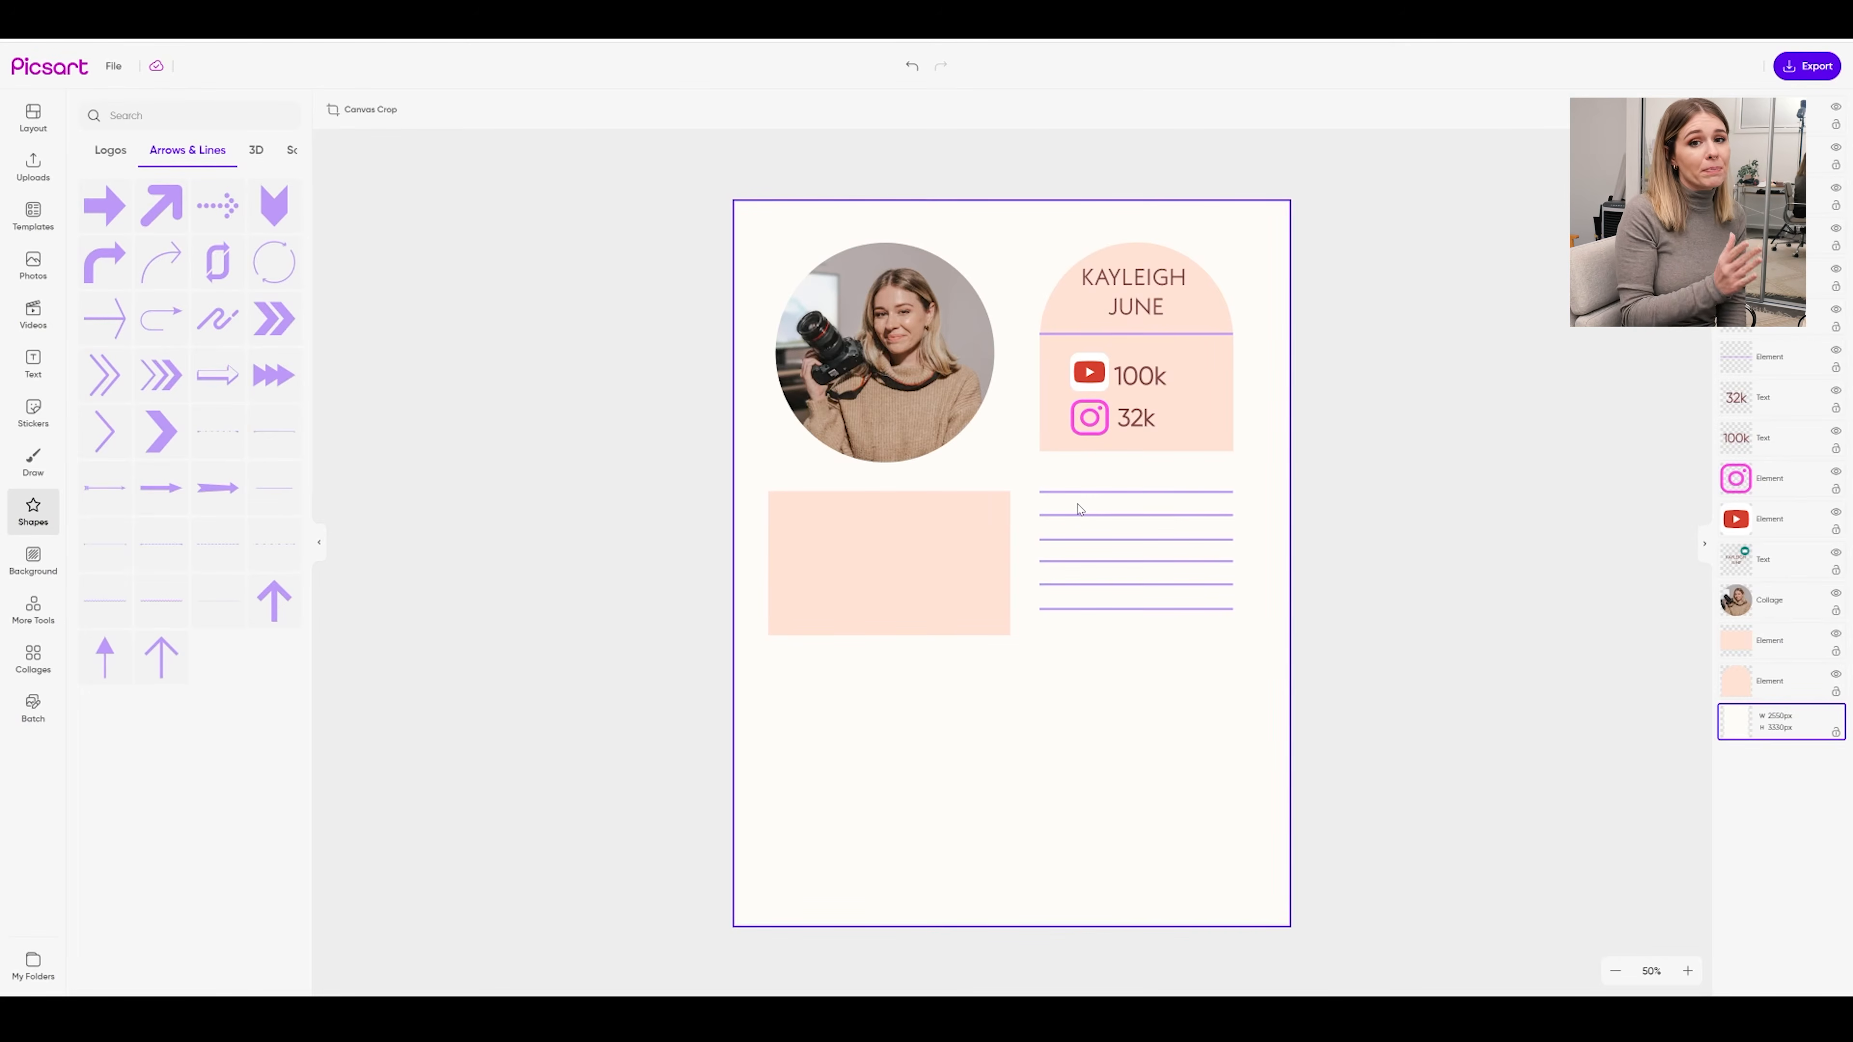
# Move all six lines down slightly as a group
pyautogui.click(1080, 511)
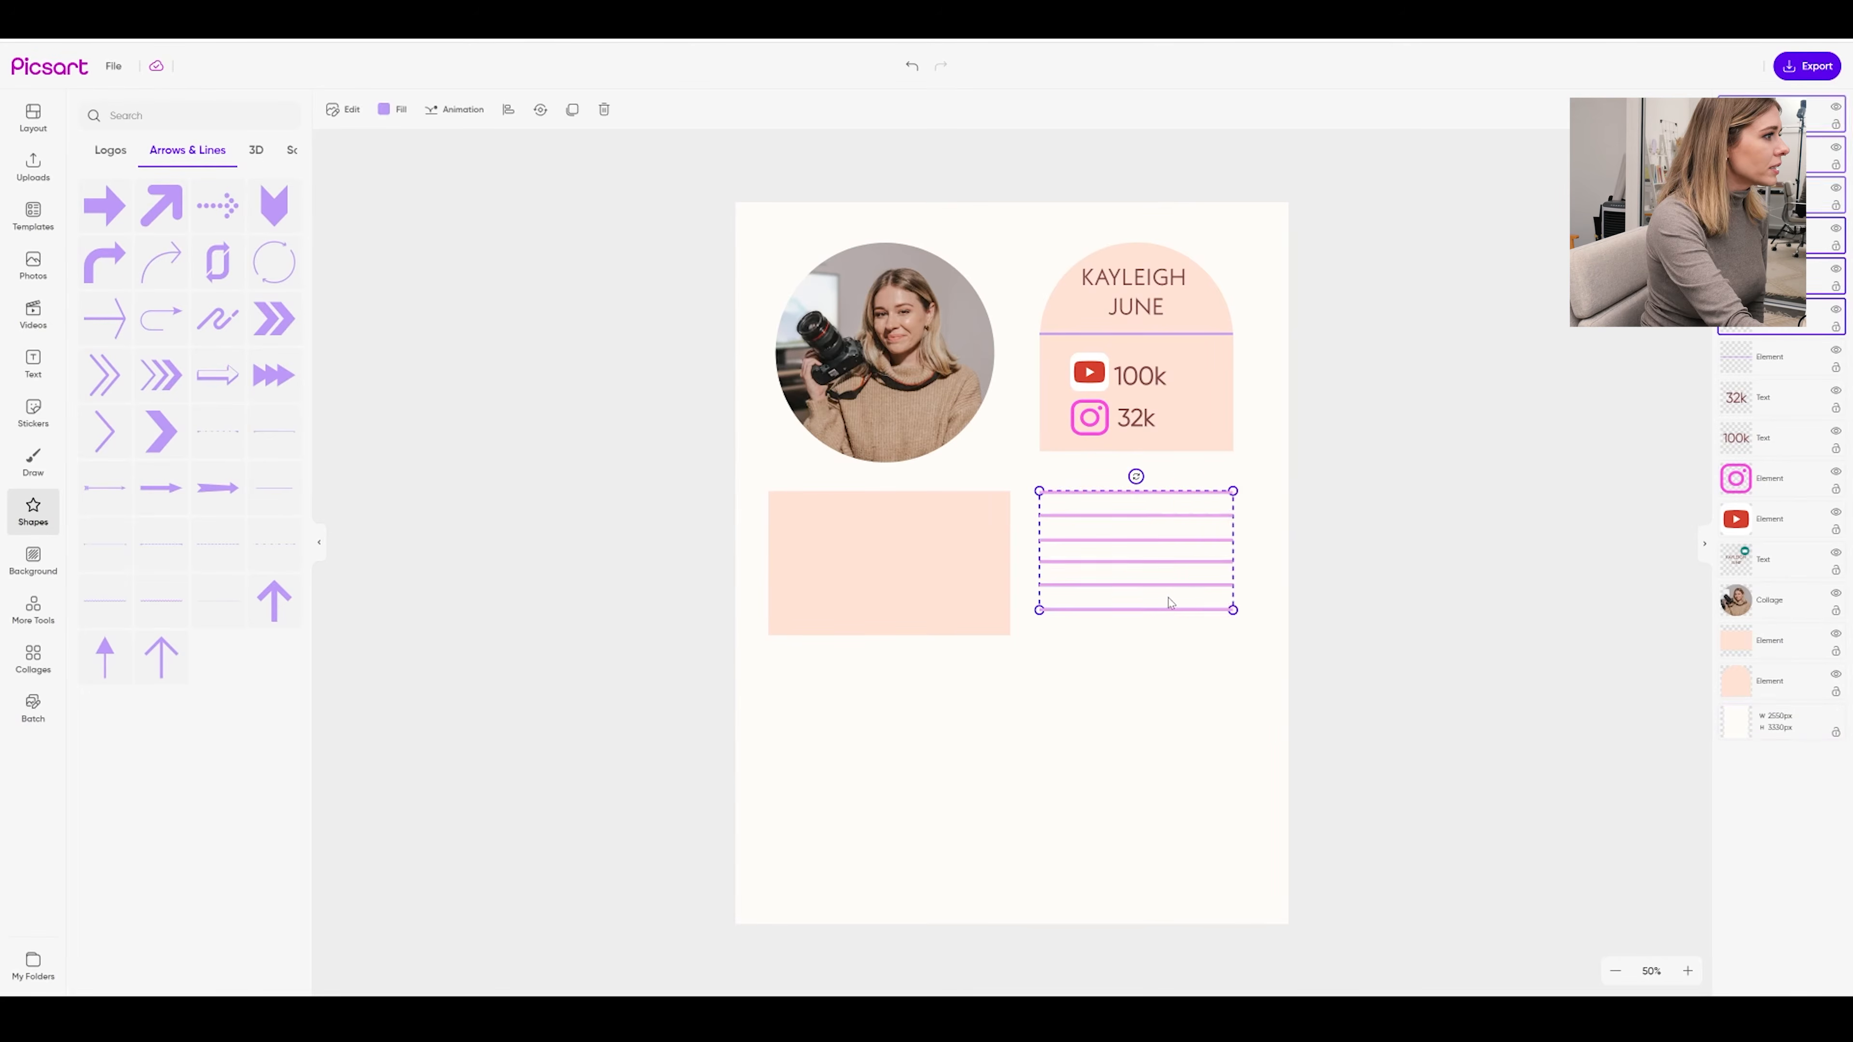
pyautogui.moveTo(1165, 546); pyautogui.dragTo(1165, 559)
pyautogui.click(1201, 666)
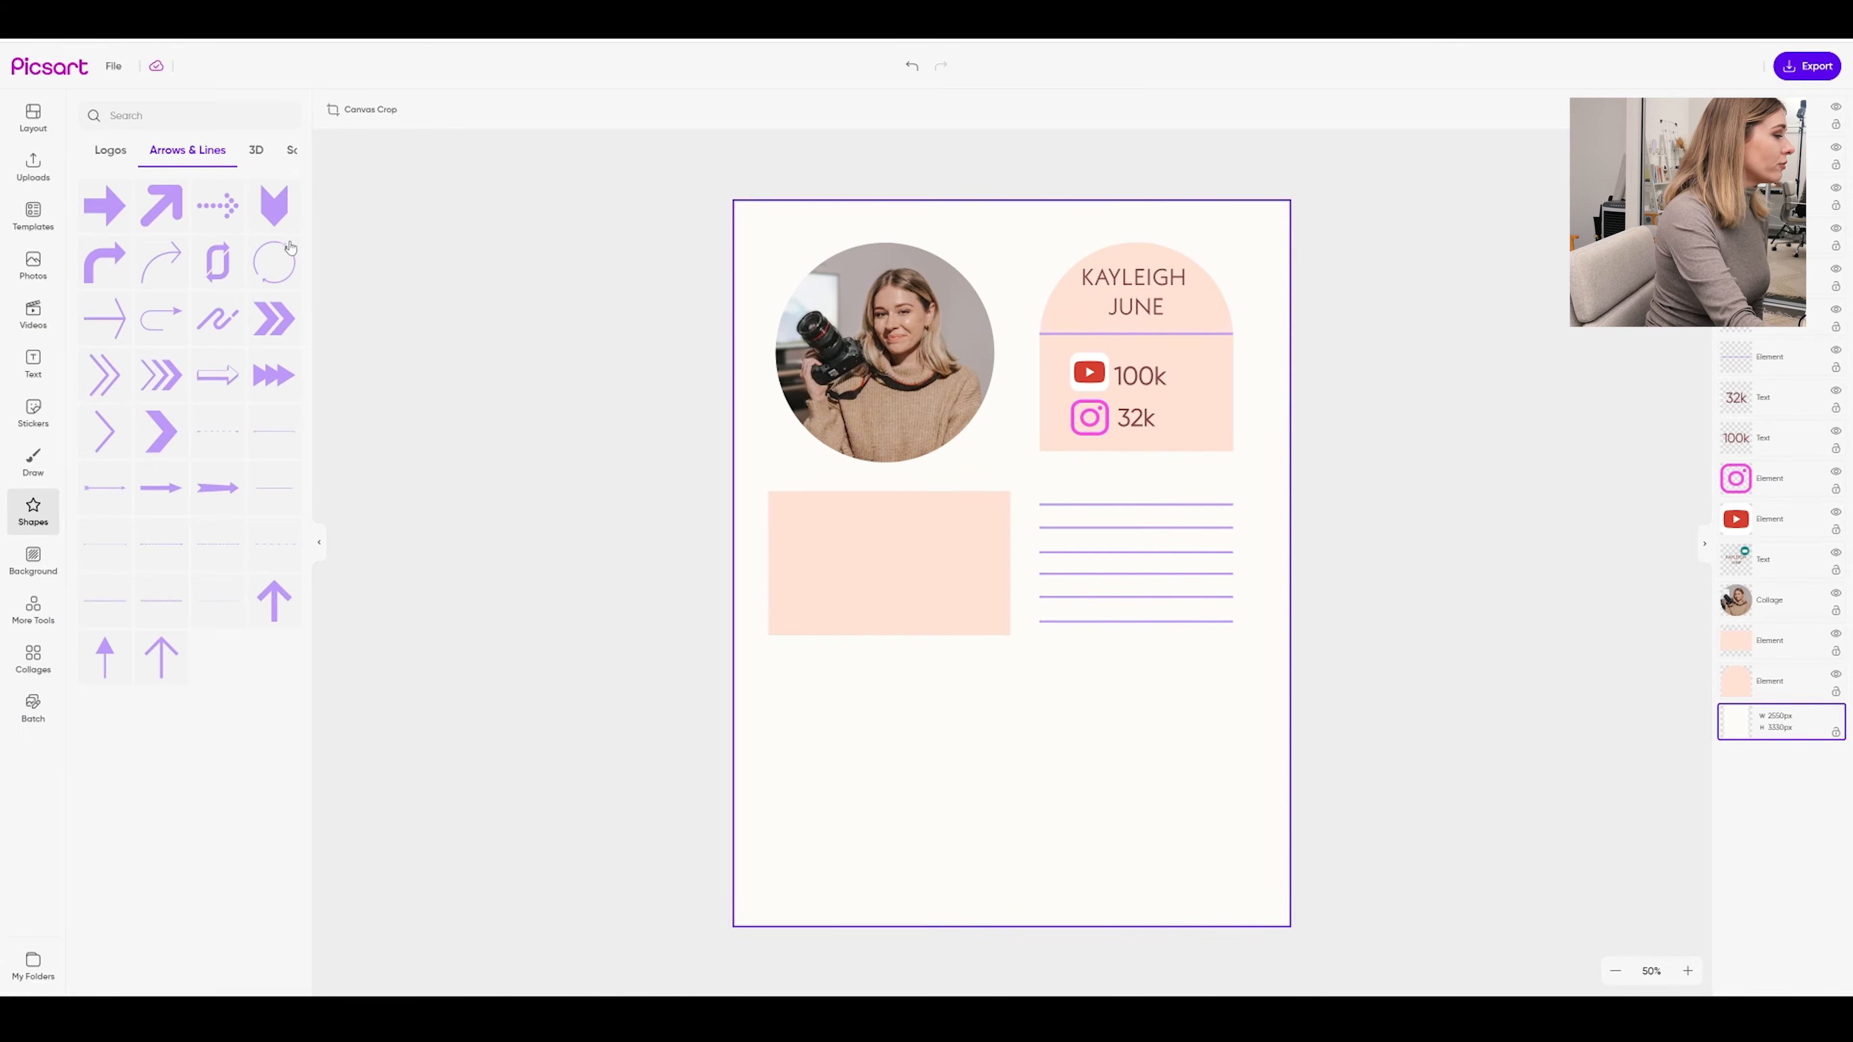
pyautogui.click(33, 364)
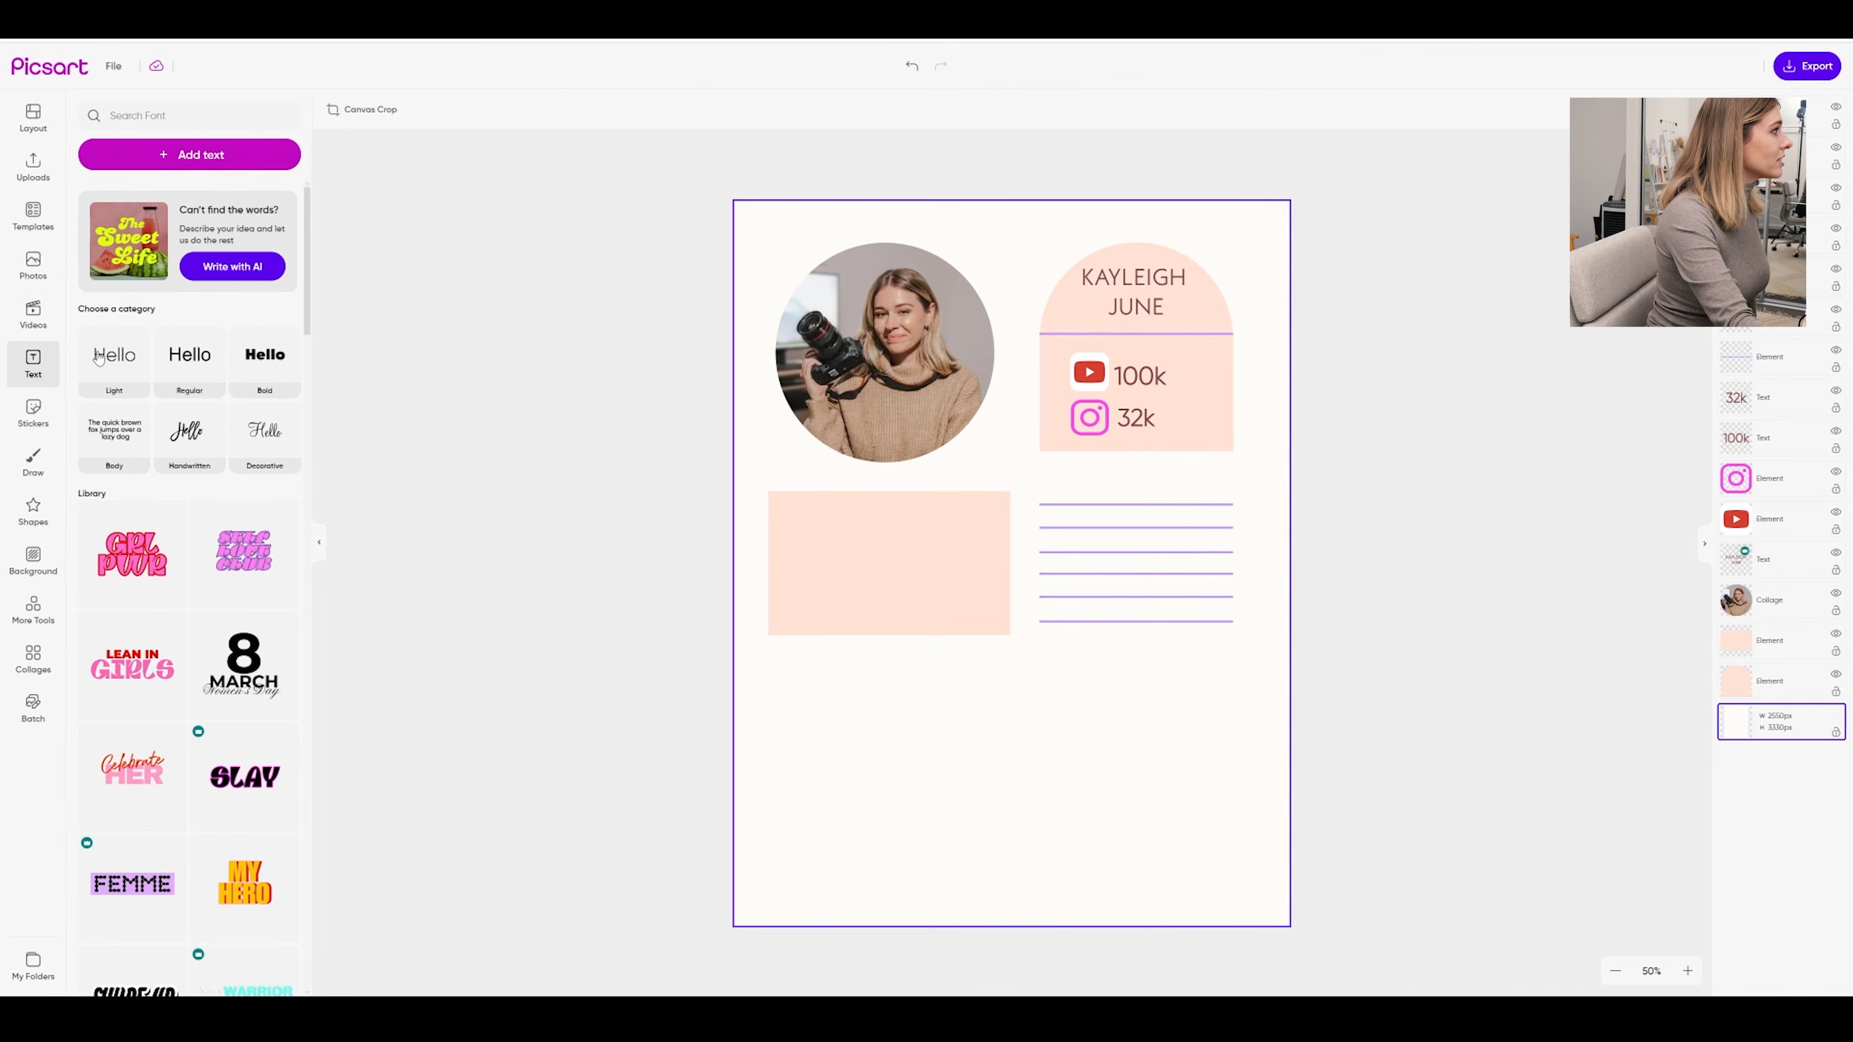
# Add a '65% Female' text line at the peach box's top-left, wide enough for one line
pyautogui.click(181, 365)
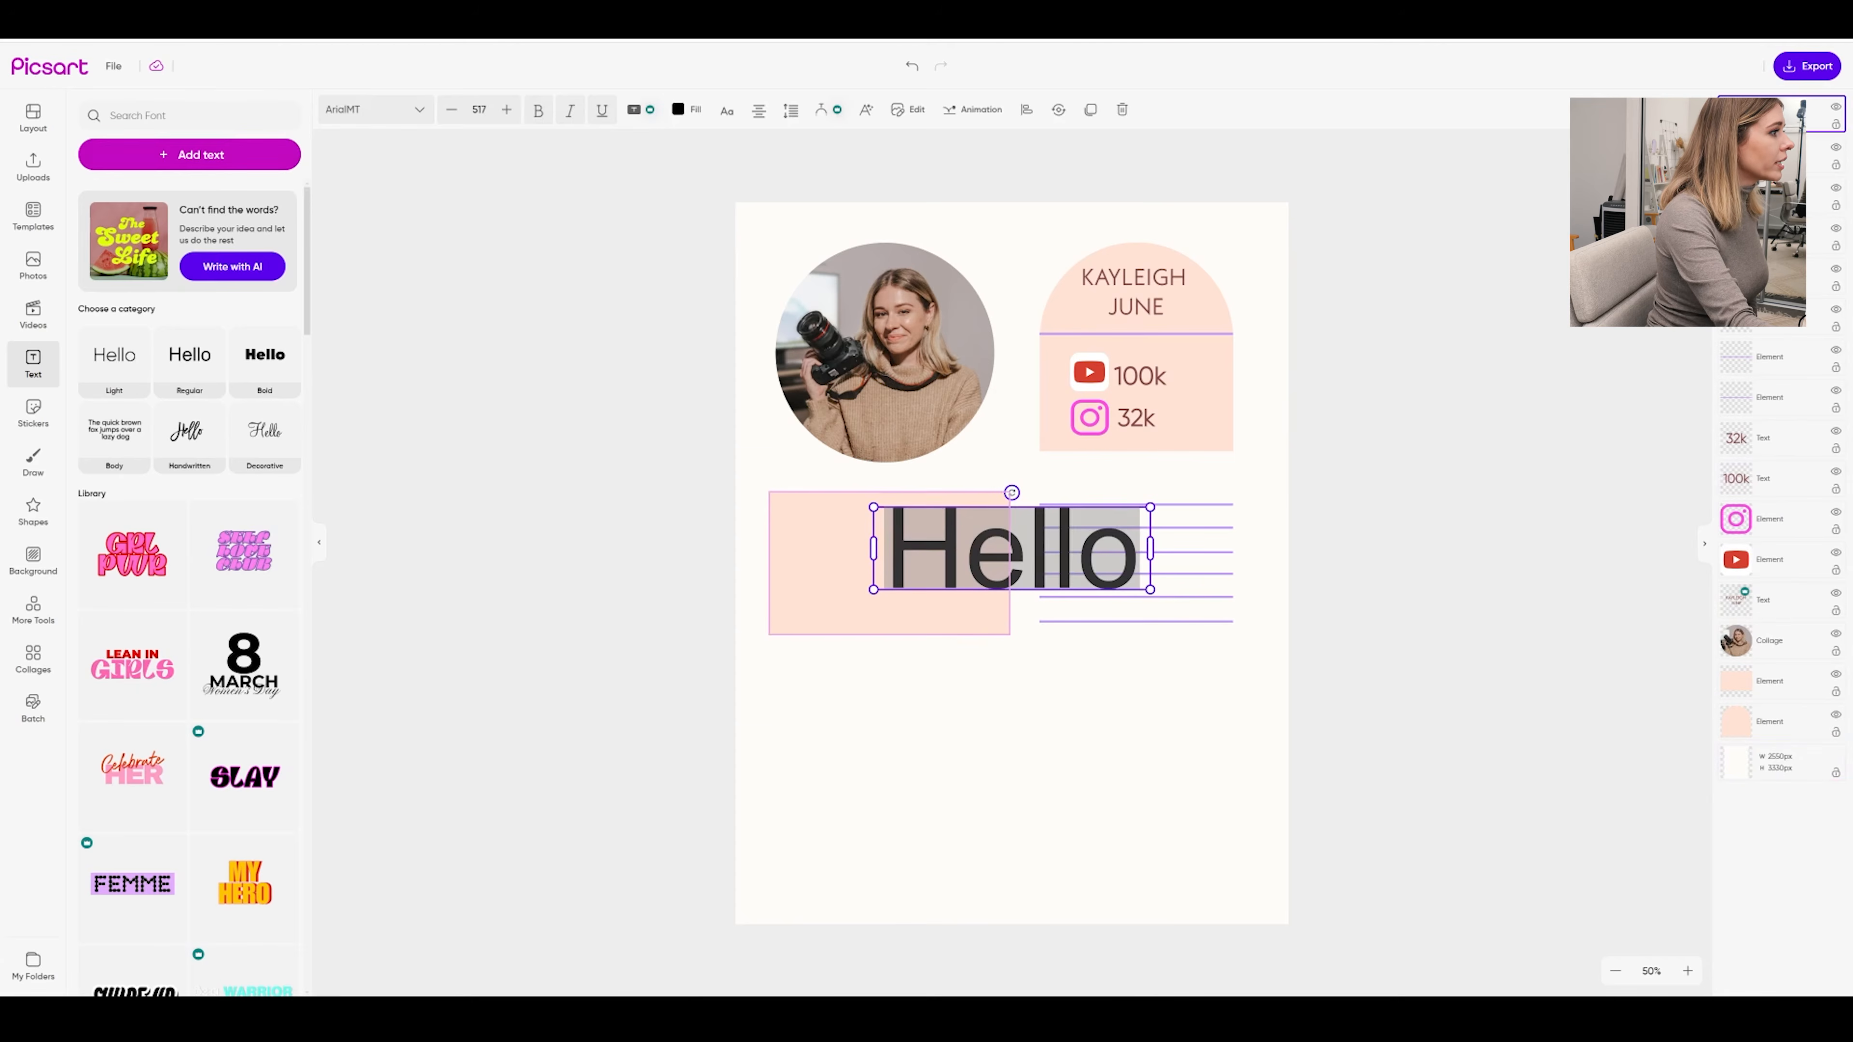
pyautogui.moveTo(1151, 507); pyautogui.dragTo(968, 561)
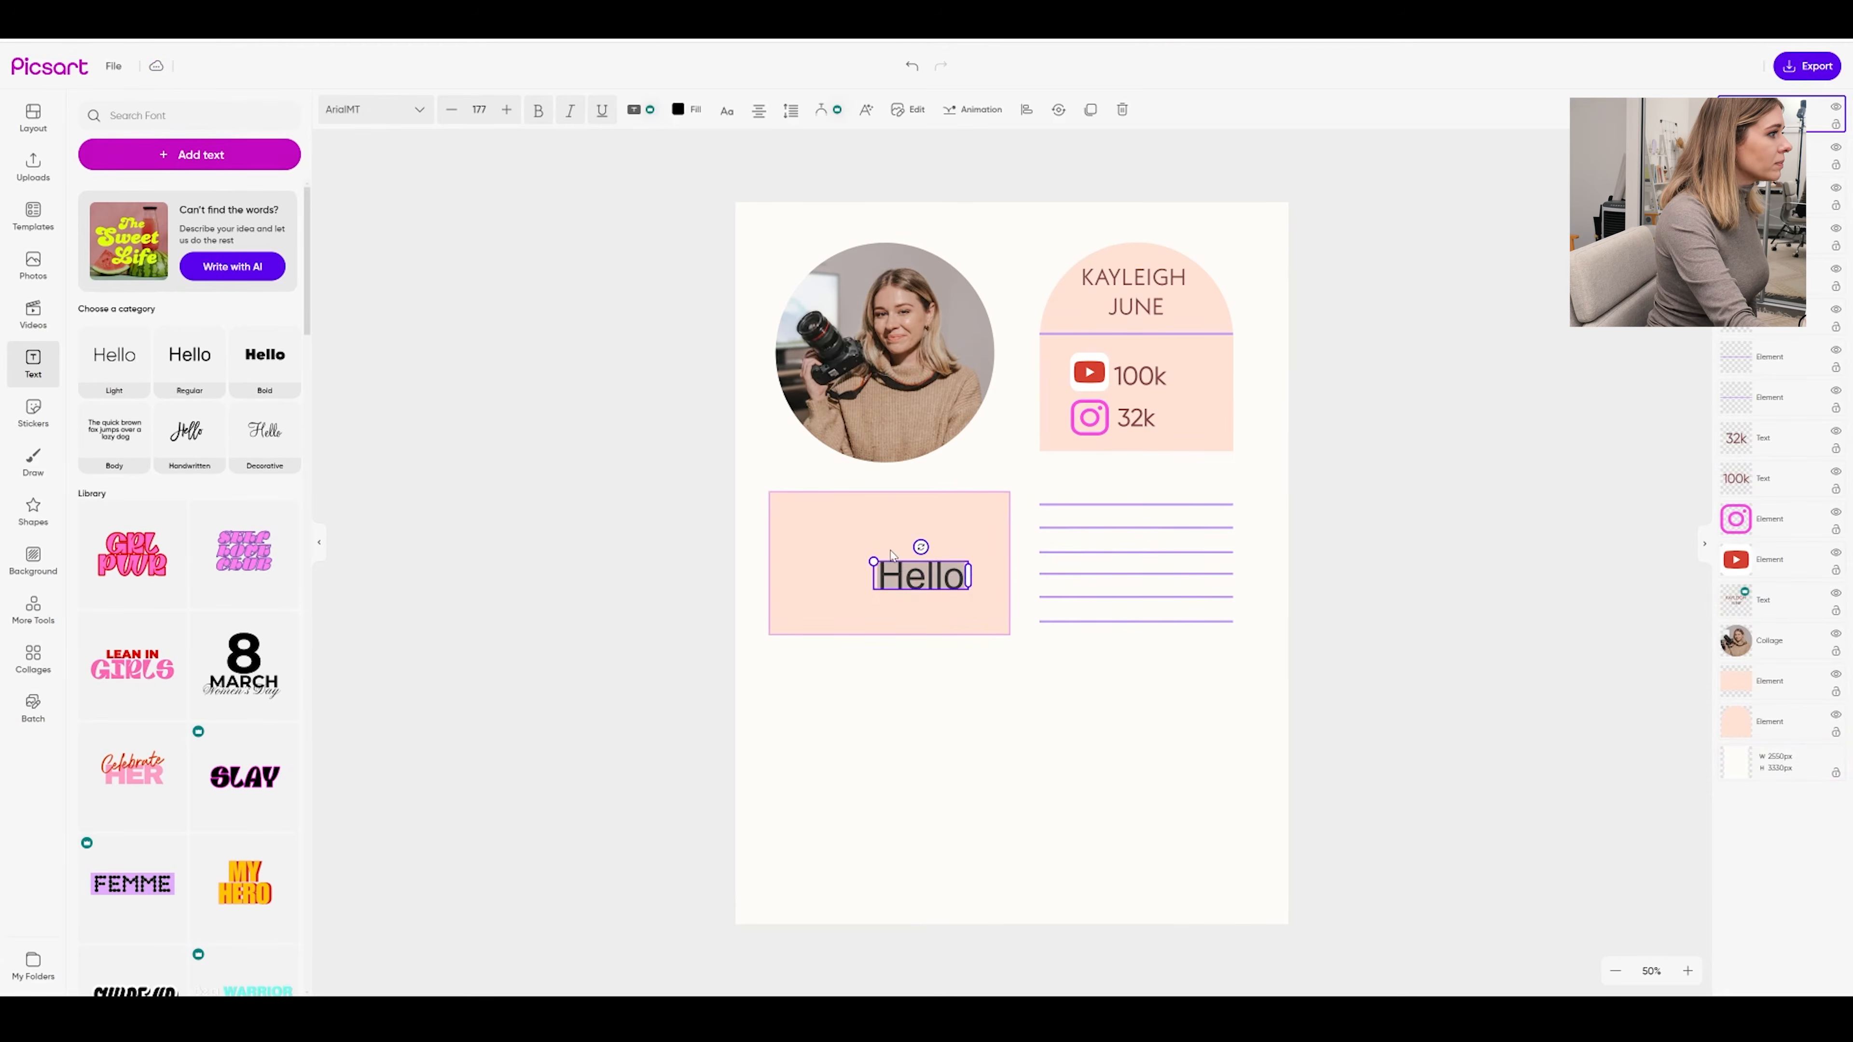
pyautogui.click(965, 633)
pyautogui.moveTo(938, 582); pyautogui.dragTo(835, 519)
pyautogui.doubleClick(837, 525)
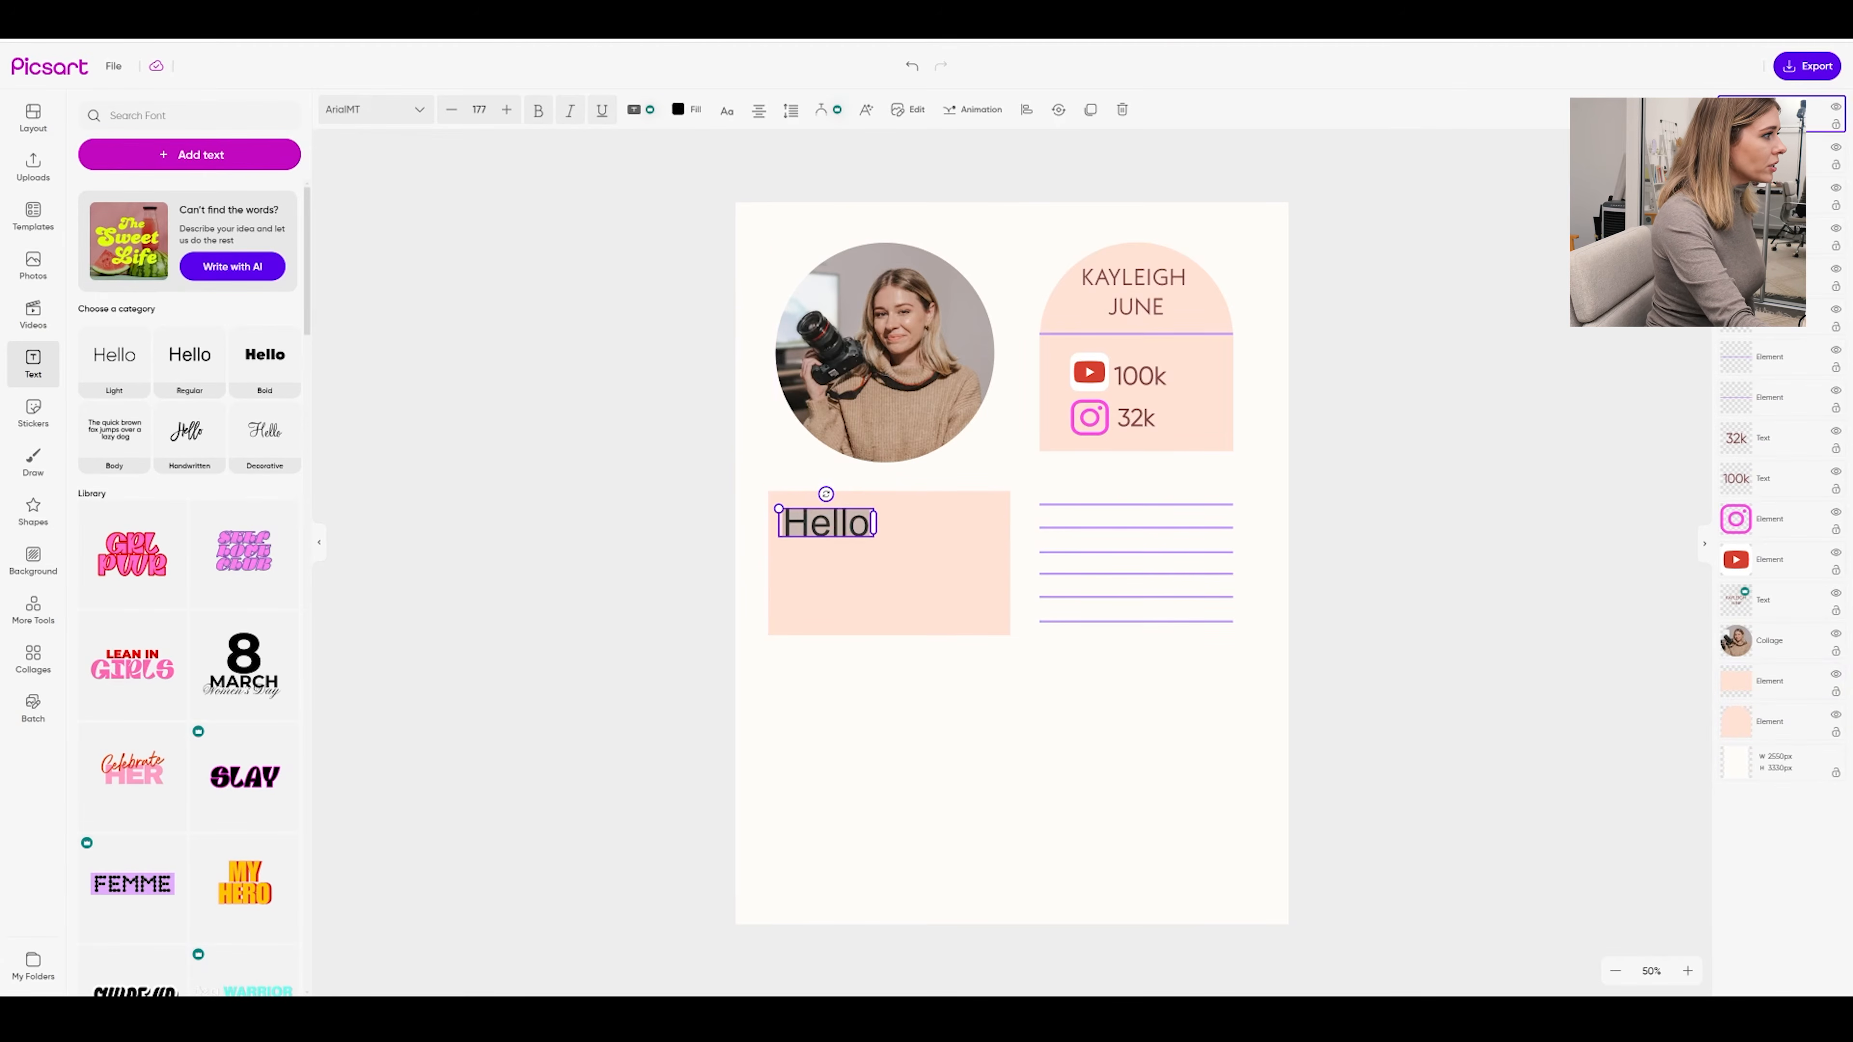
pyautogui.write('65')
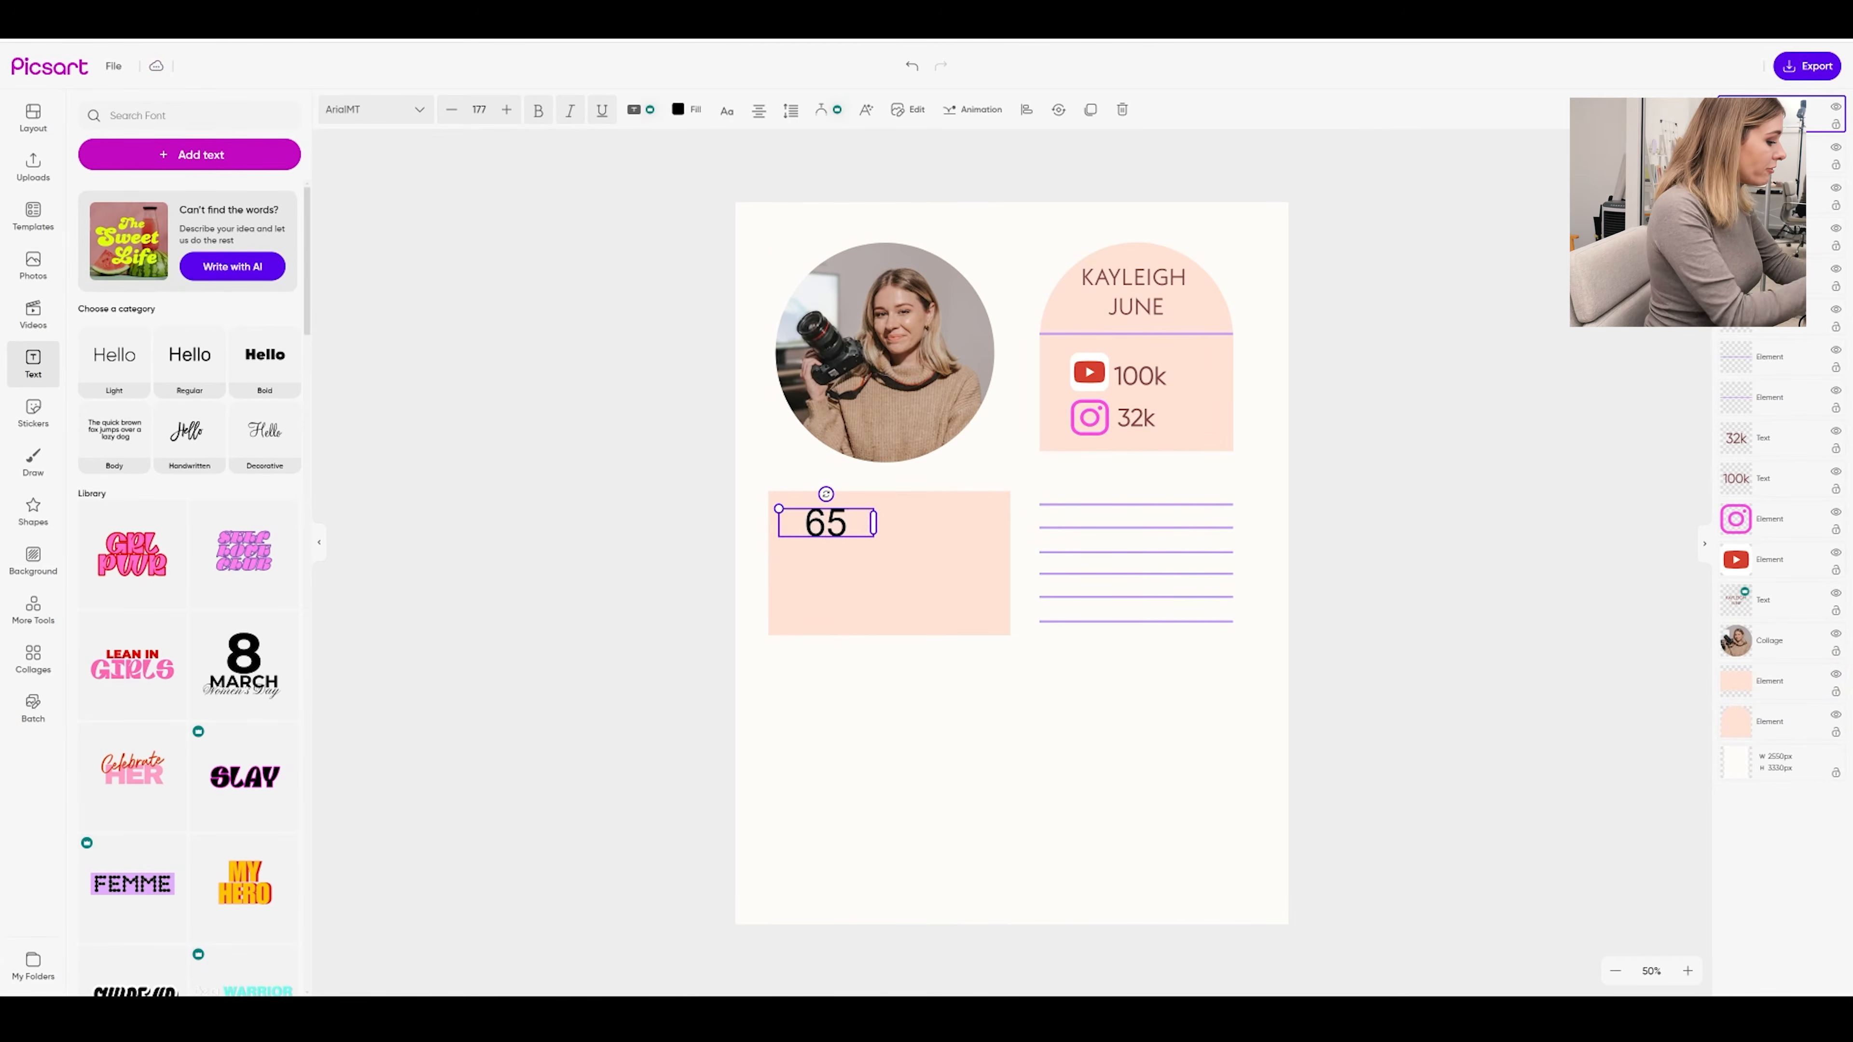
pyautogui.write('% F')
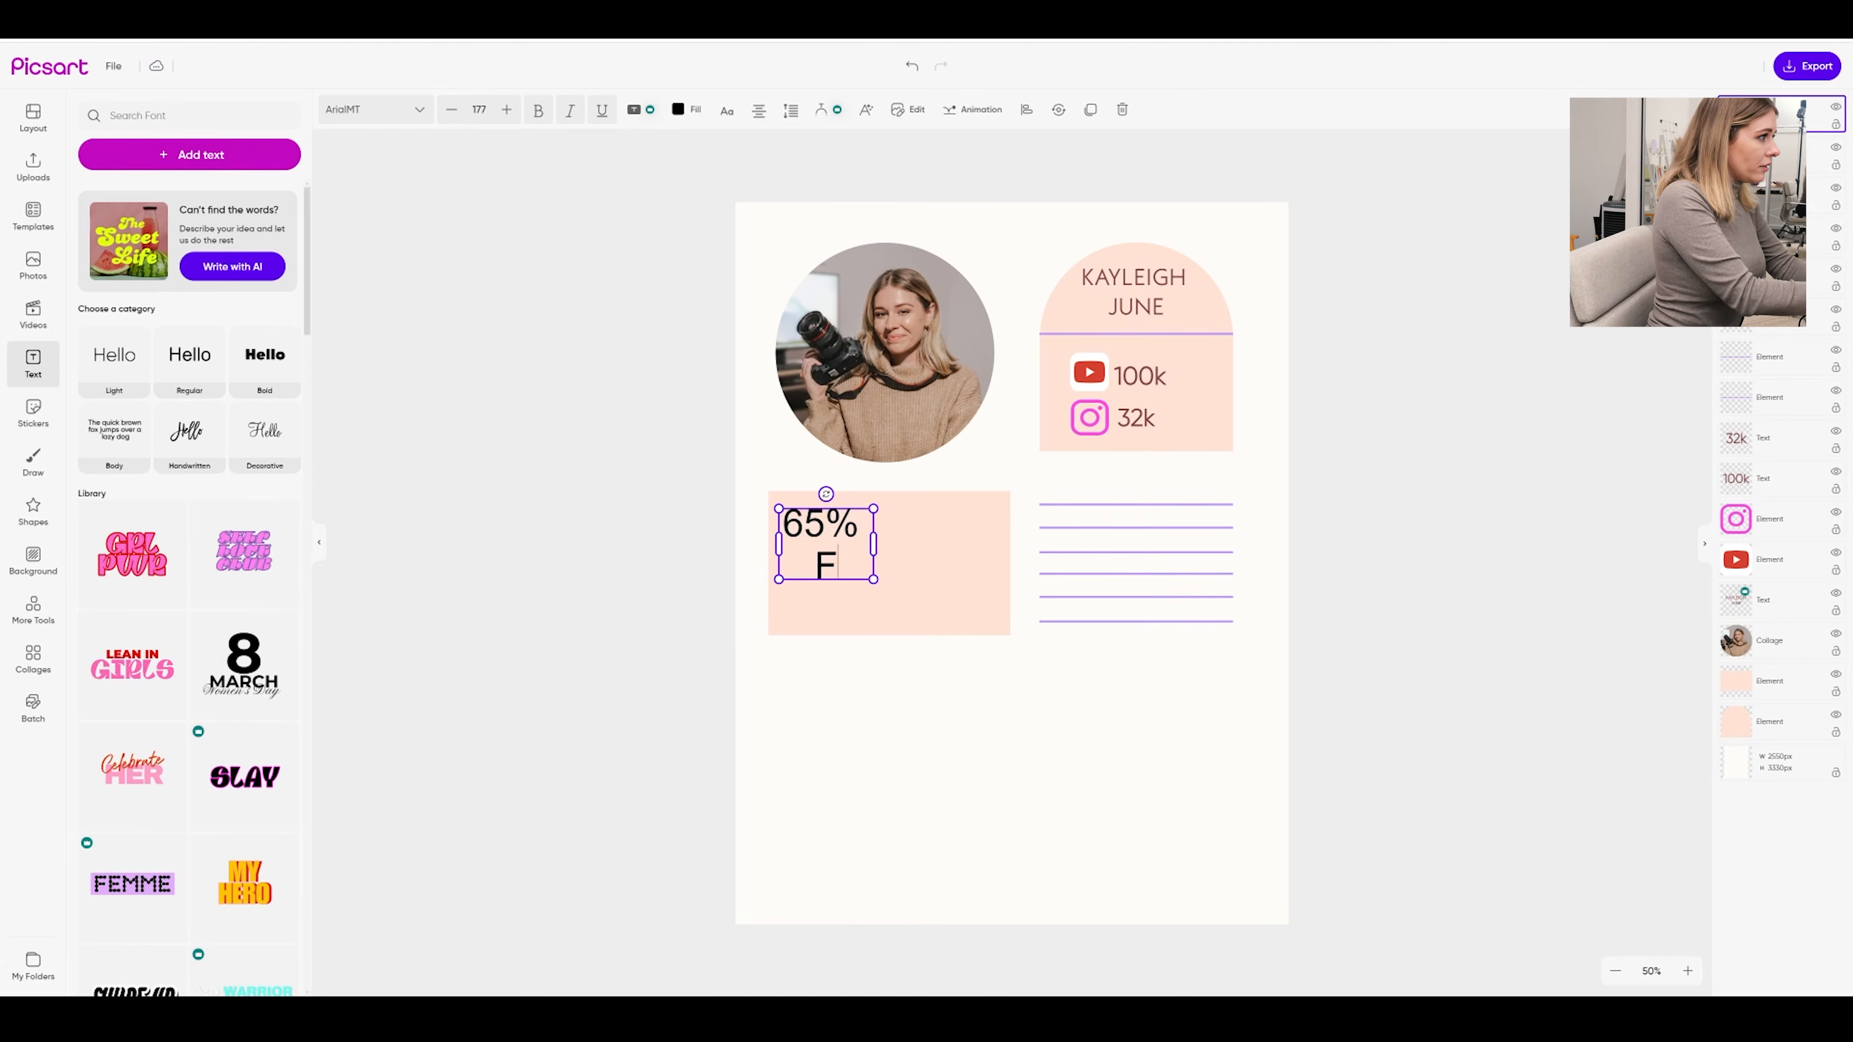
pyautogui.write('emale')
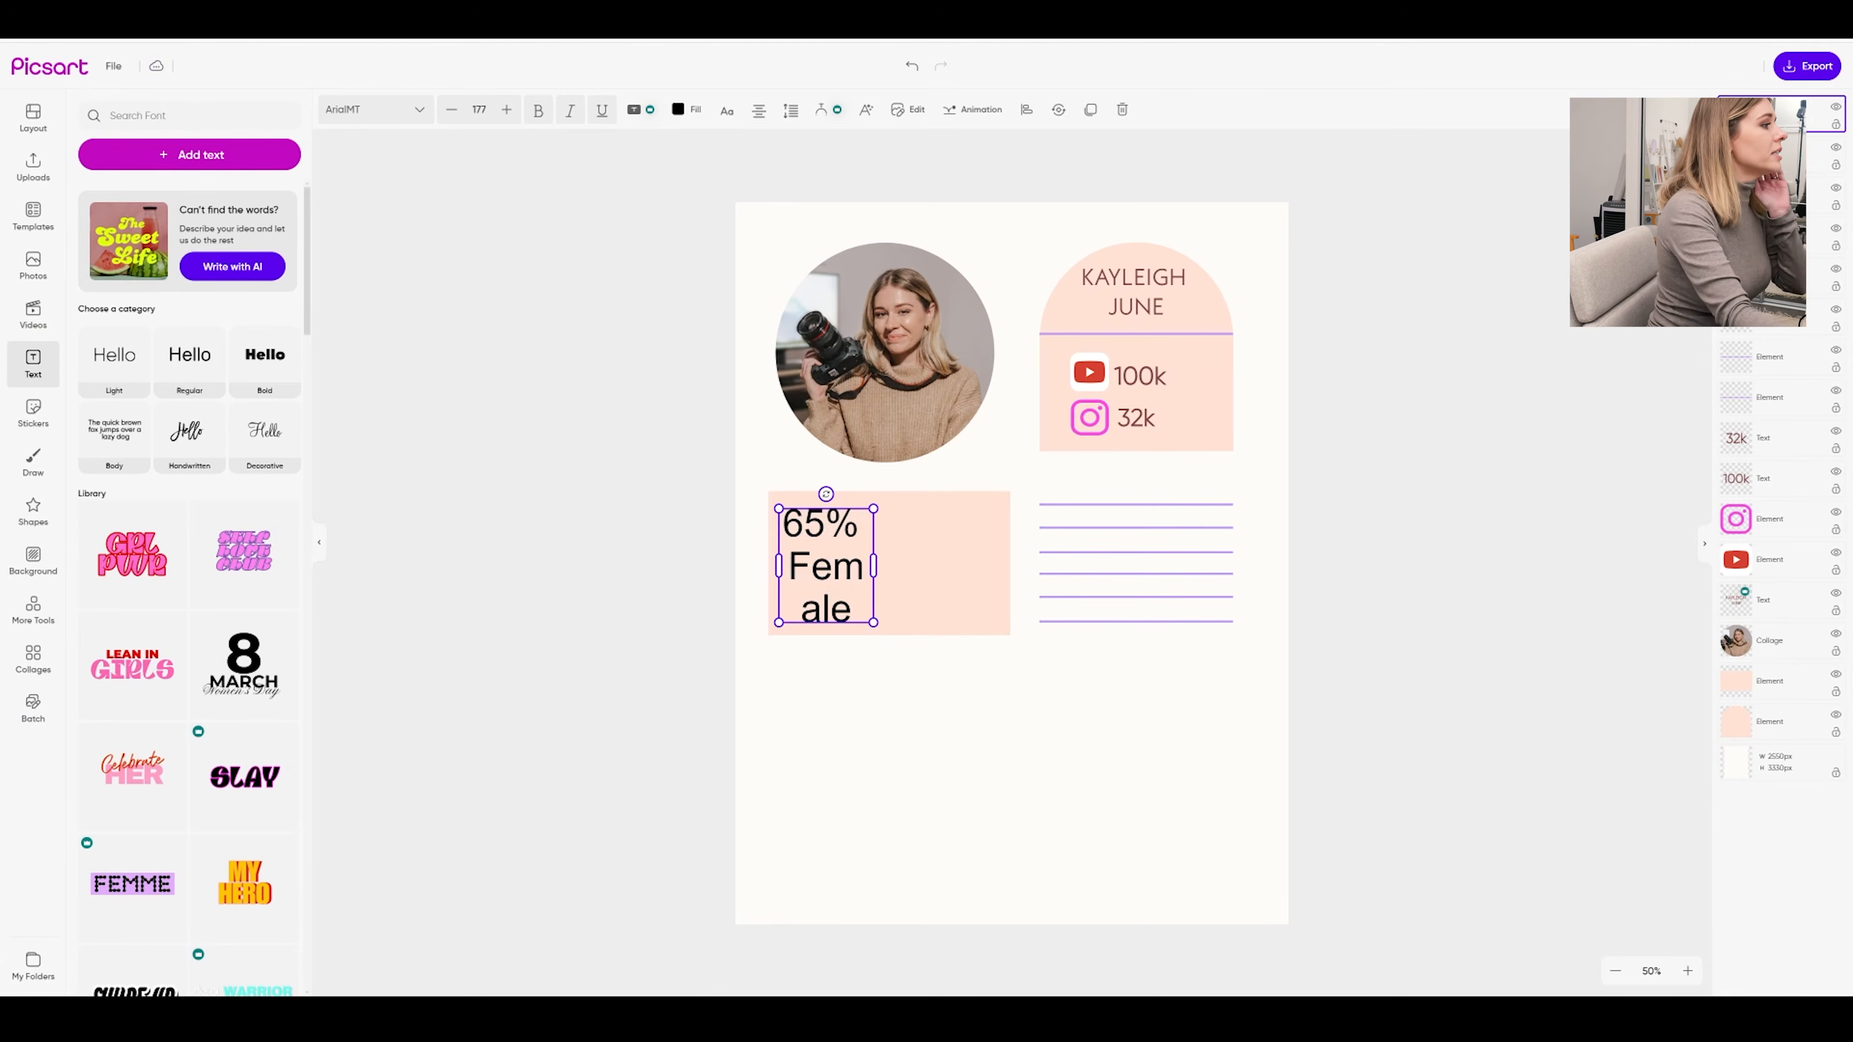
pyautogui.moveTo(875, 567); pyautogui.dragTo(900, 524)
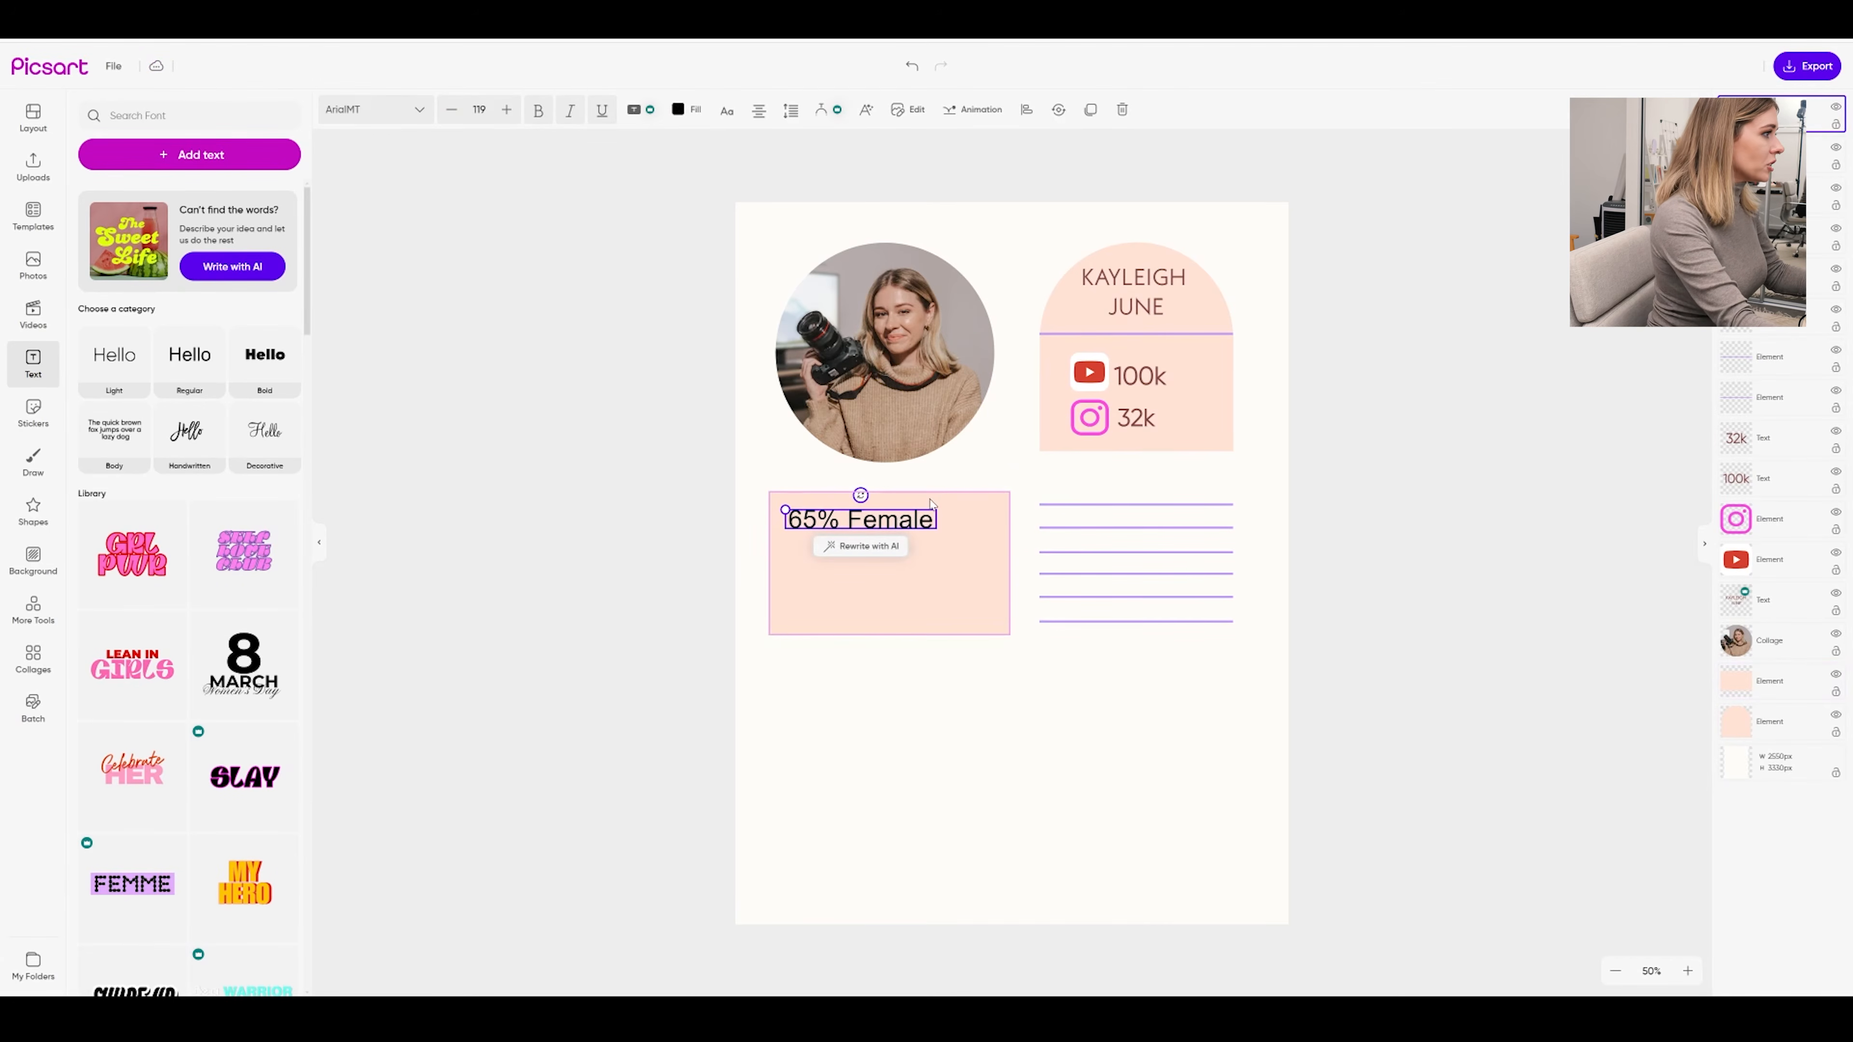
# Duplicate the 65% Female line just beneath the original
pyautogui.write('65% Female')
pyautogui.moveTo(910, 529); pyautogui.dragTo(902, 549)
pyautogui.doubleClick(902, 549)
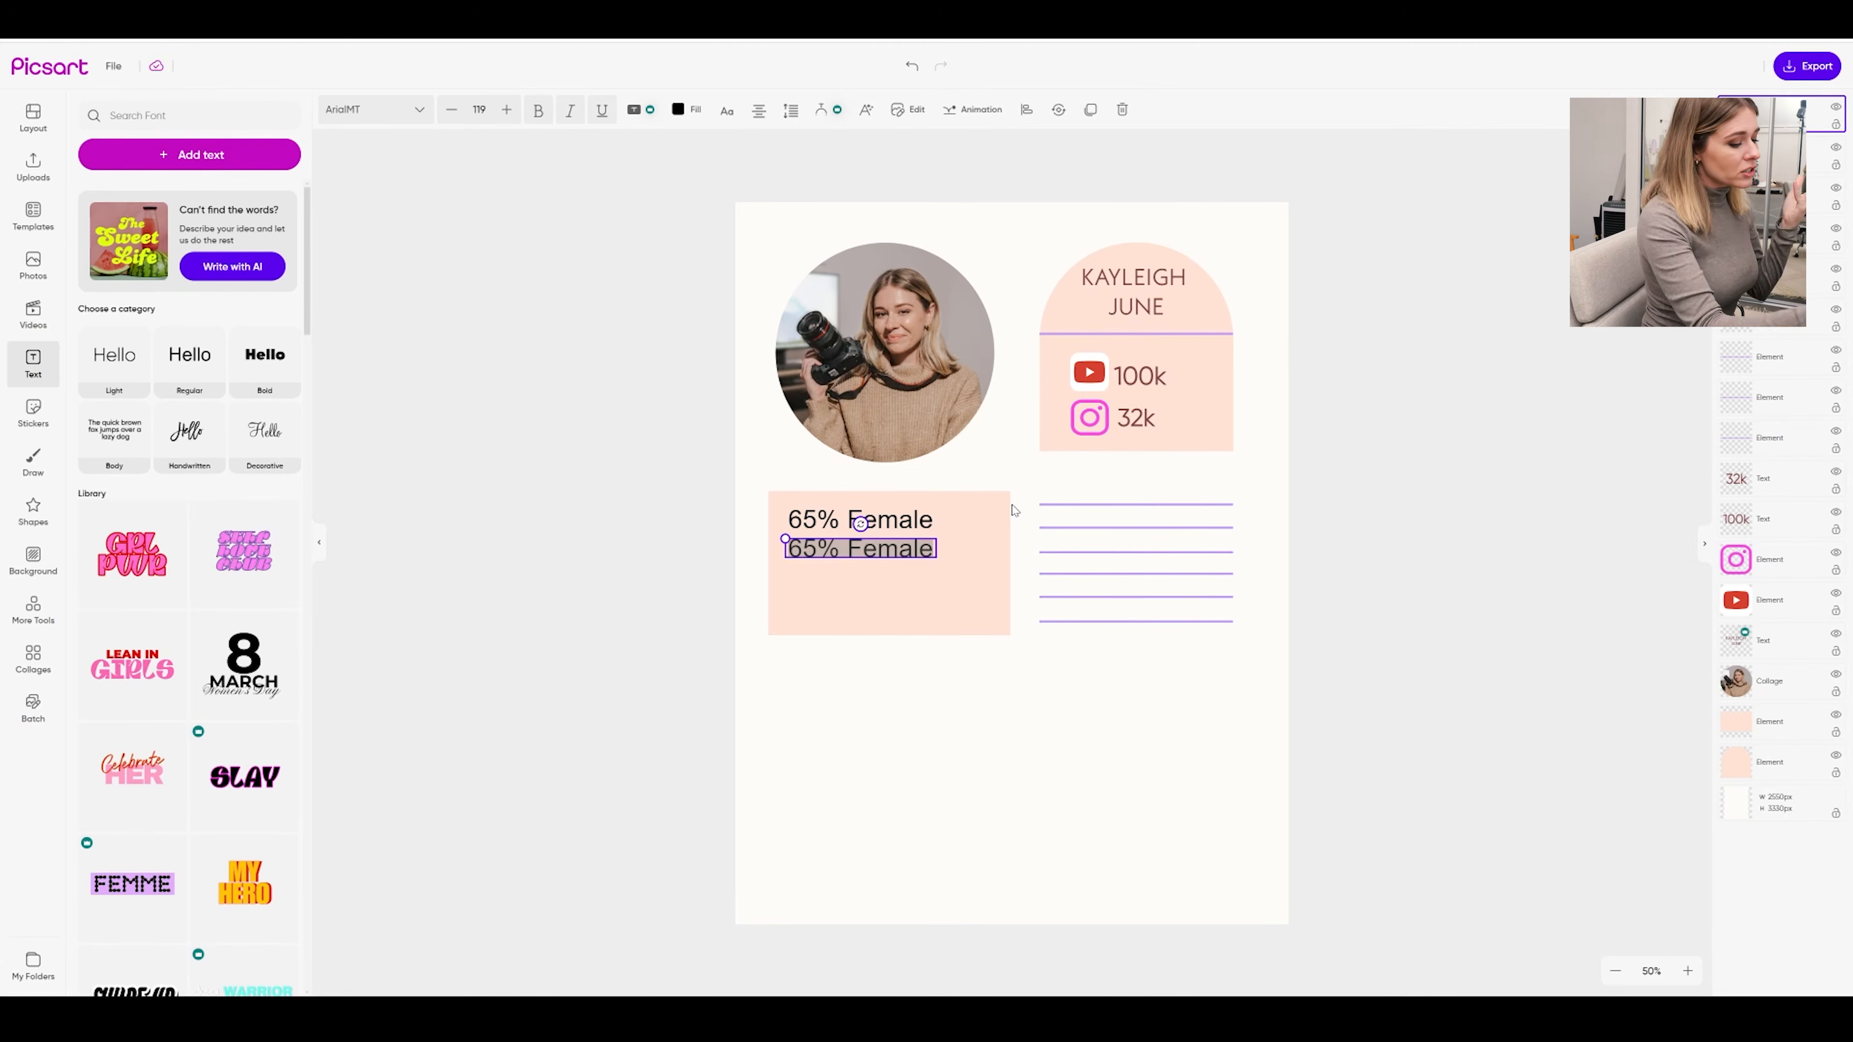
# Change the duplicate to read '40k views per month', aligned under 65% Female
pyautogui.write('4000')
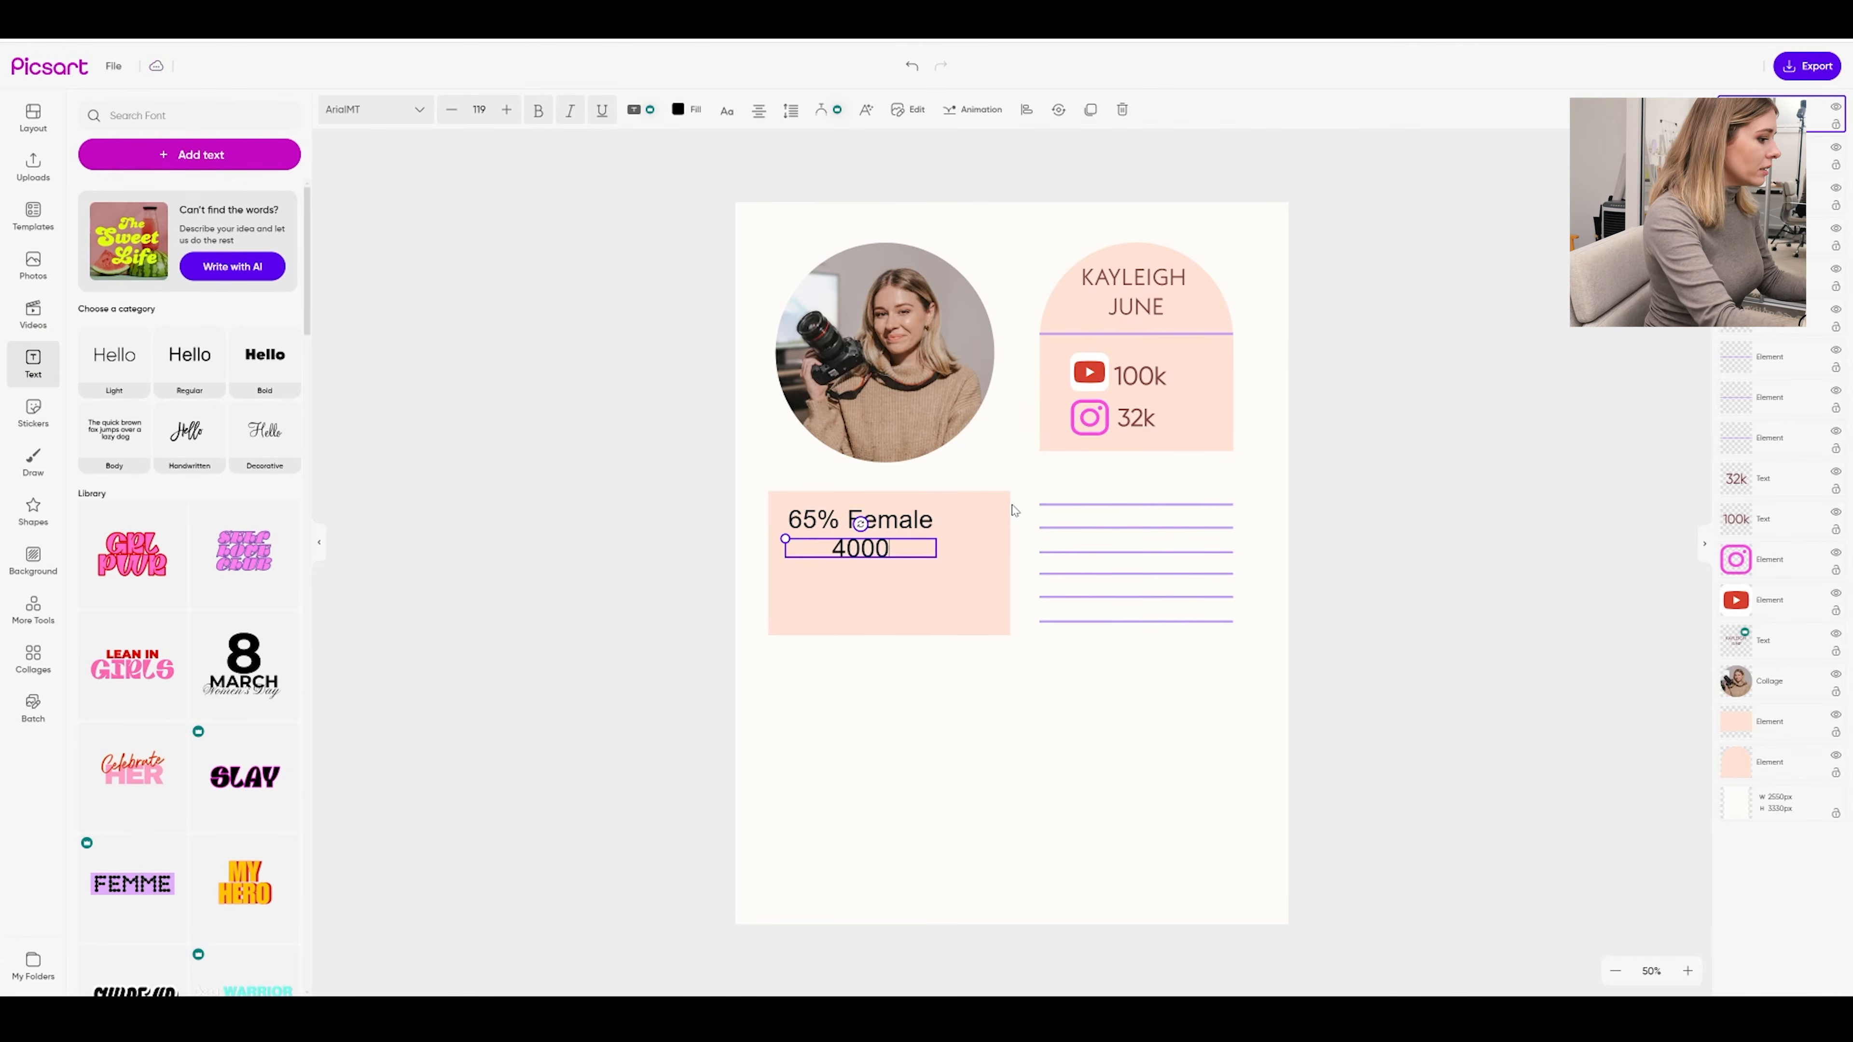
pyautogui.press('BackSpace')
pyautogui.press('BackSpace')
pyautogui.write(',')
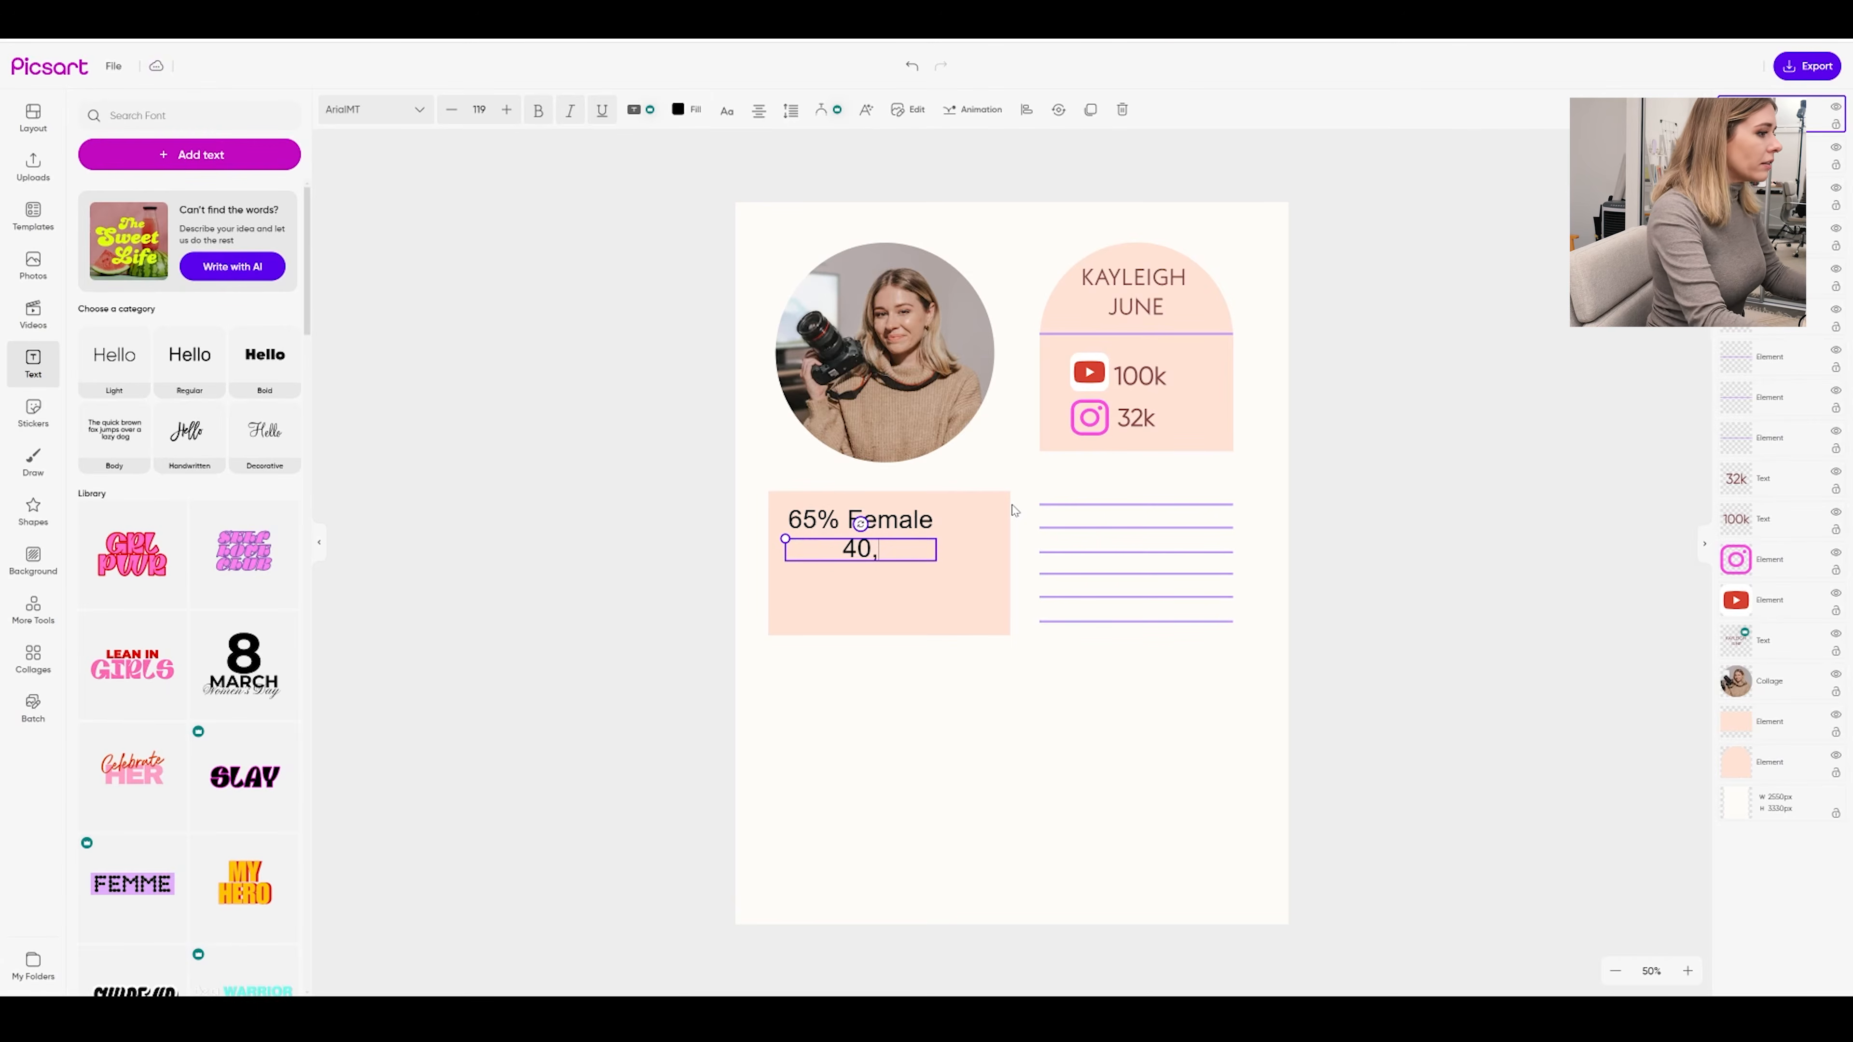
pyautogui.write('000 views')
pyautogui.press('Return')
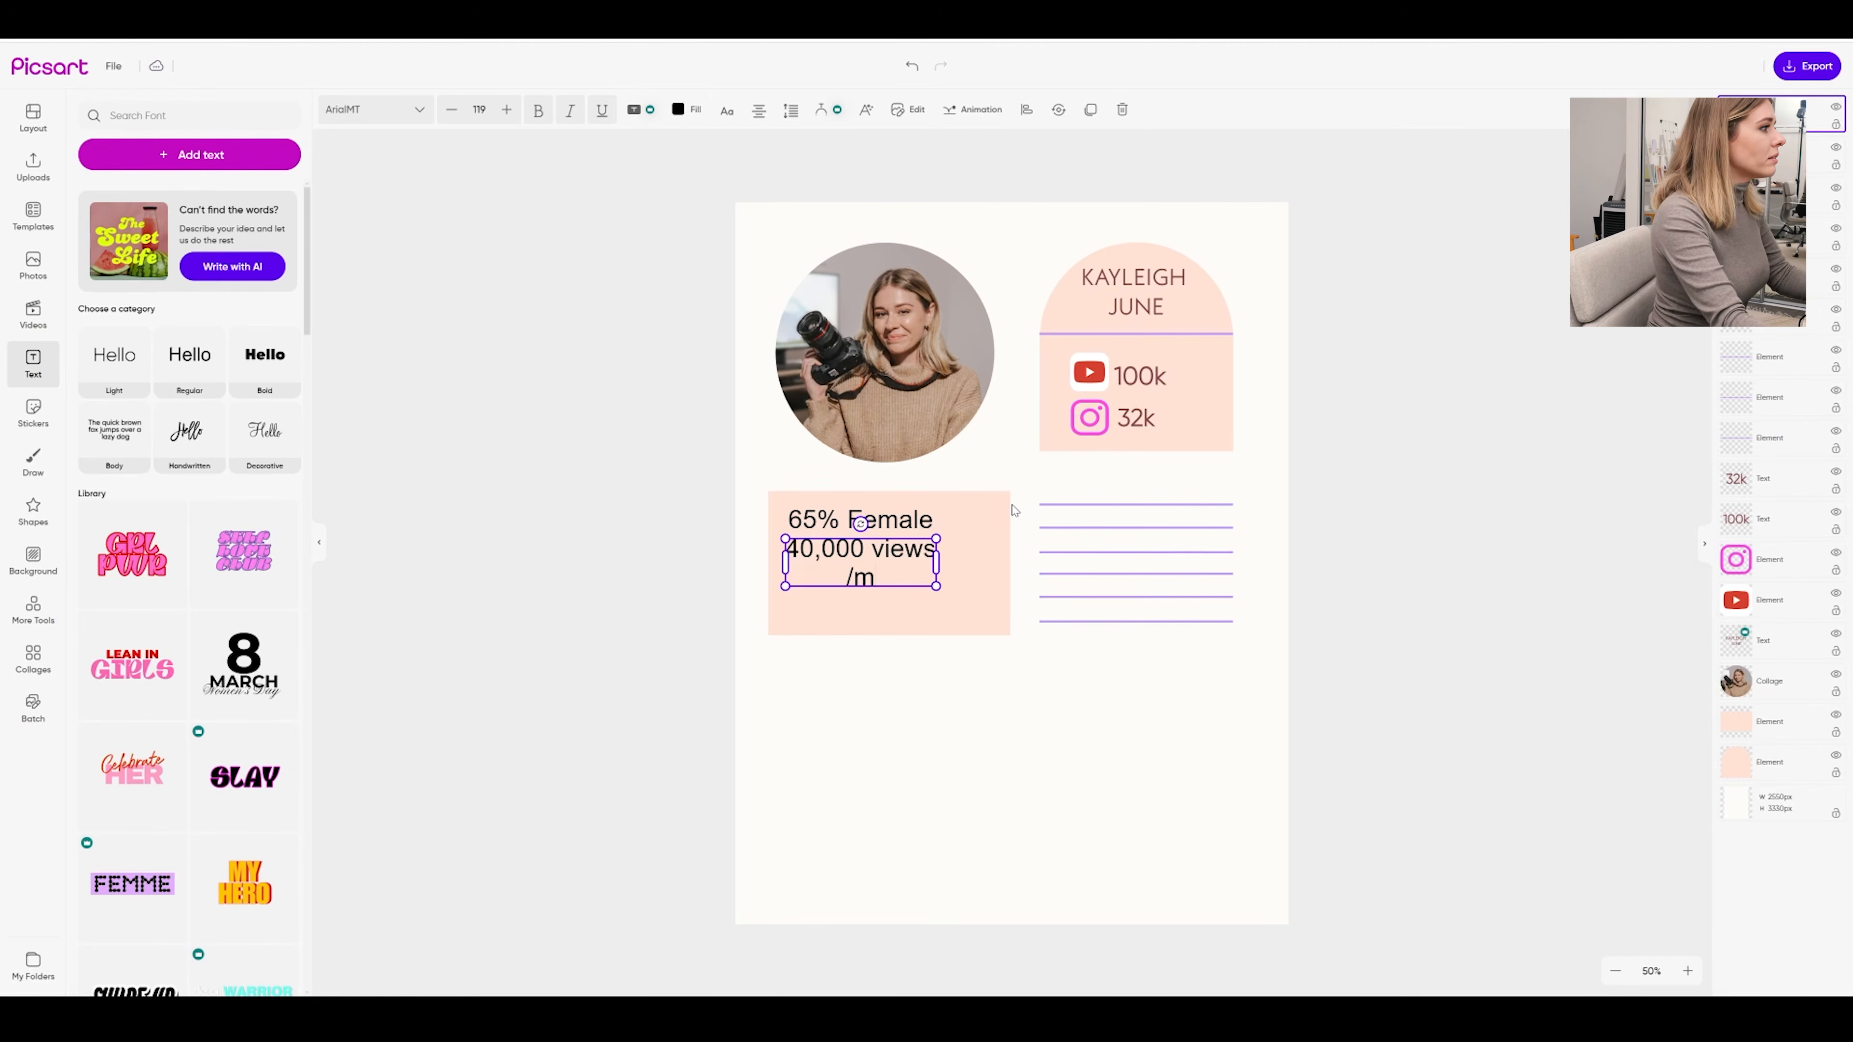
pyautogui.doubleClick(866, 552)
pyautogui.moveTo(866, 553); pyautogui.dragTo(817, 553)
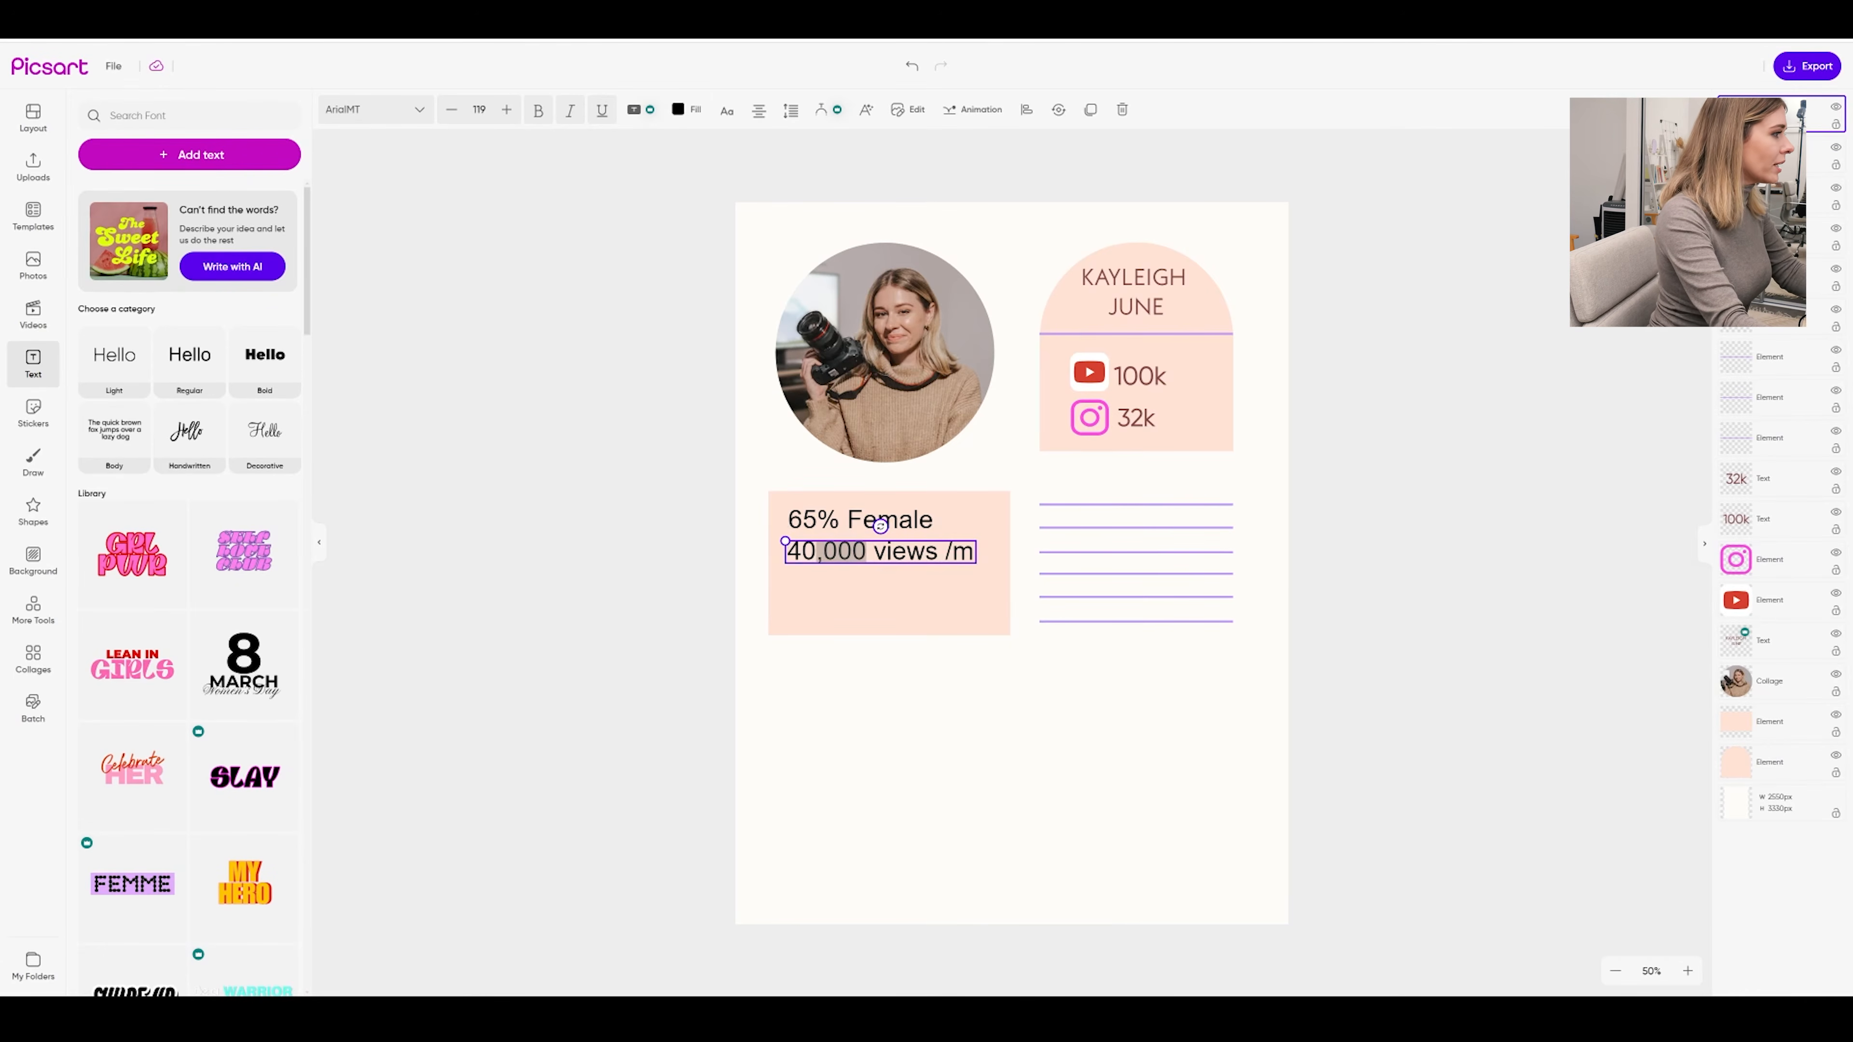
pyautogui.write('k')
pyautogui.moveTo(941, 552); pyautogui.dragTo(924, 555)
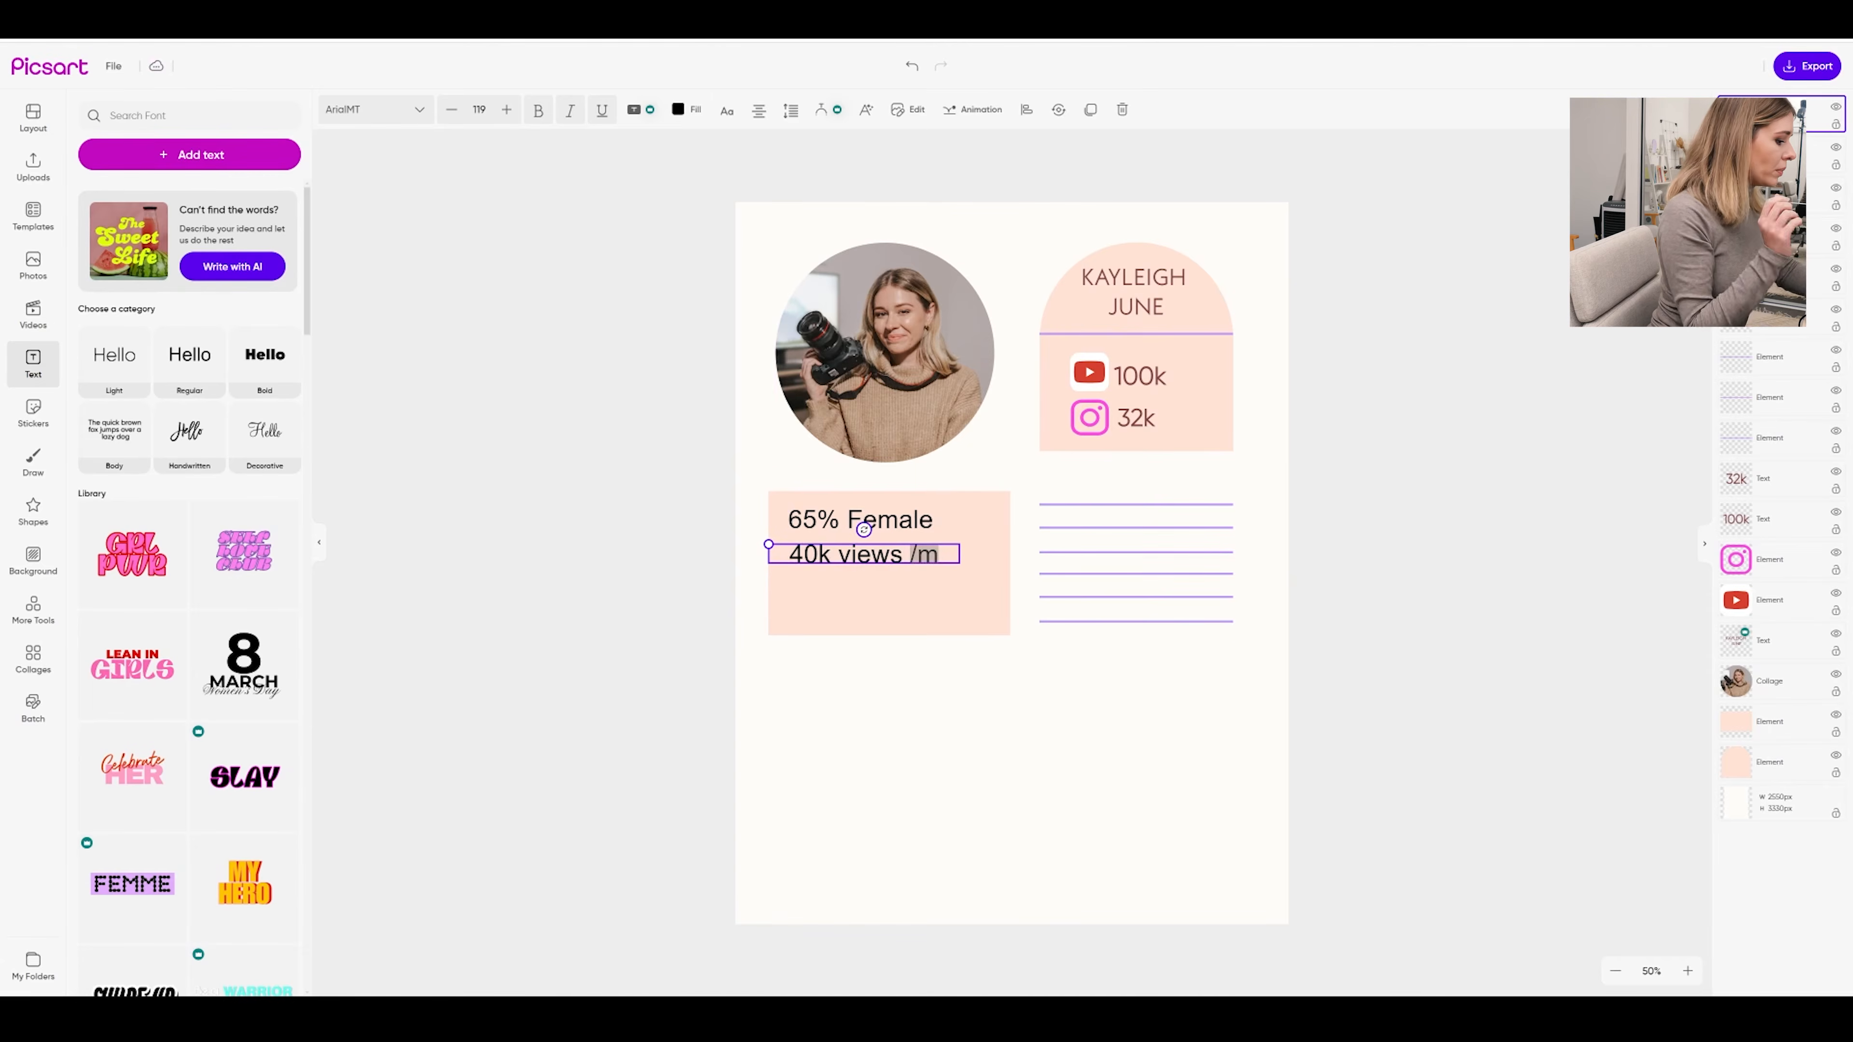
pyautogui.write('per m')
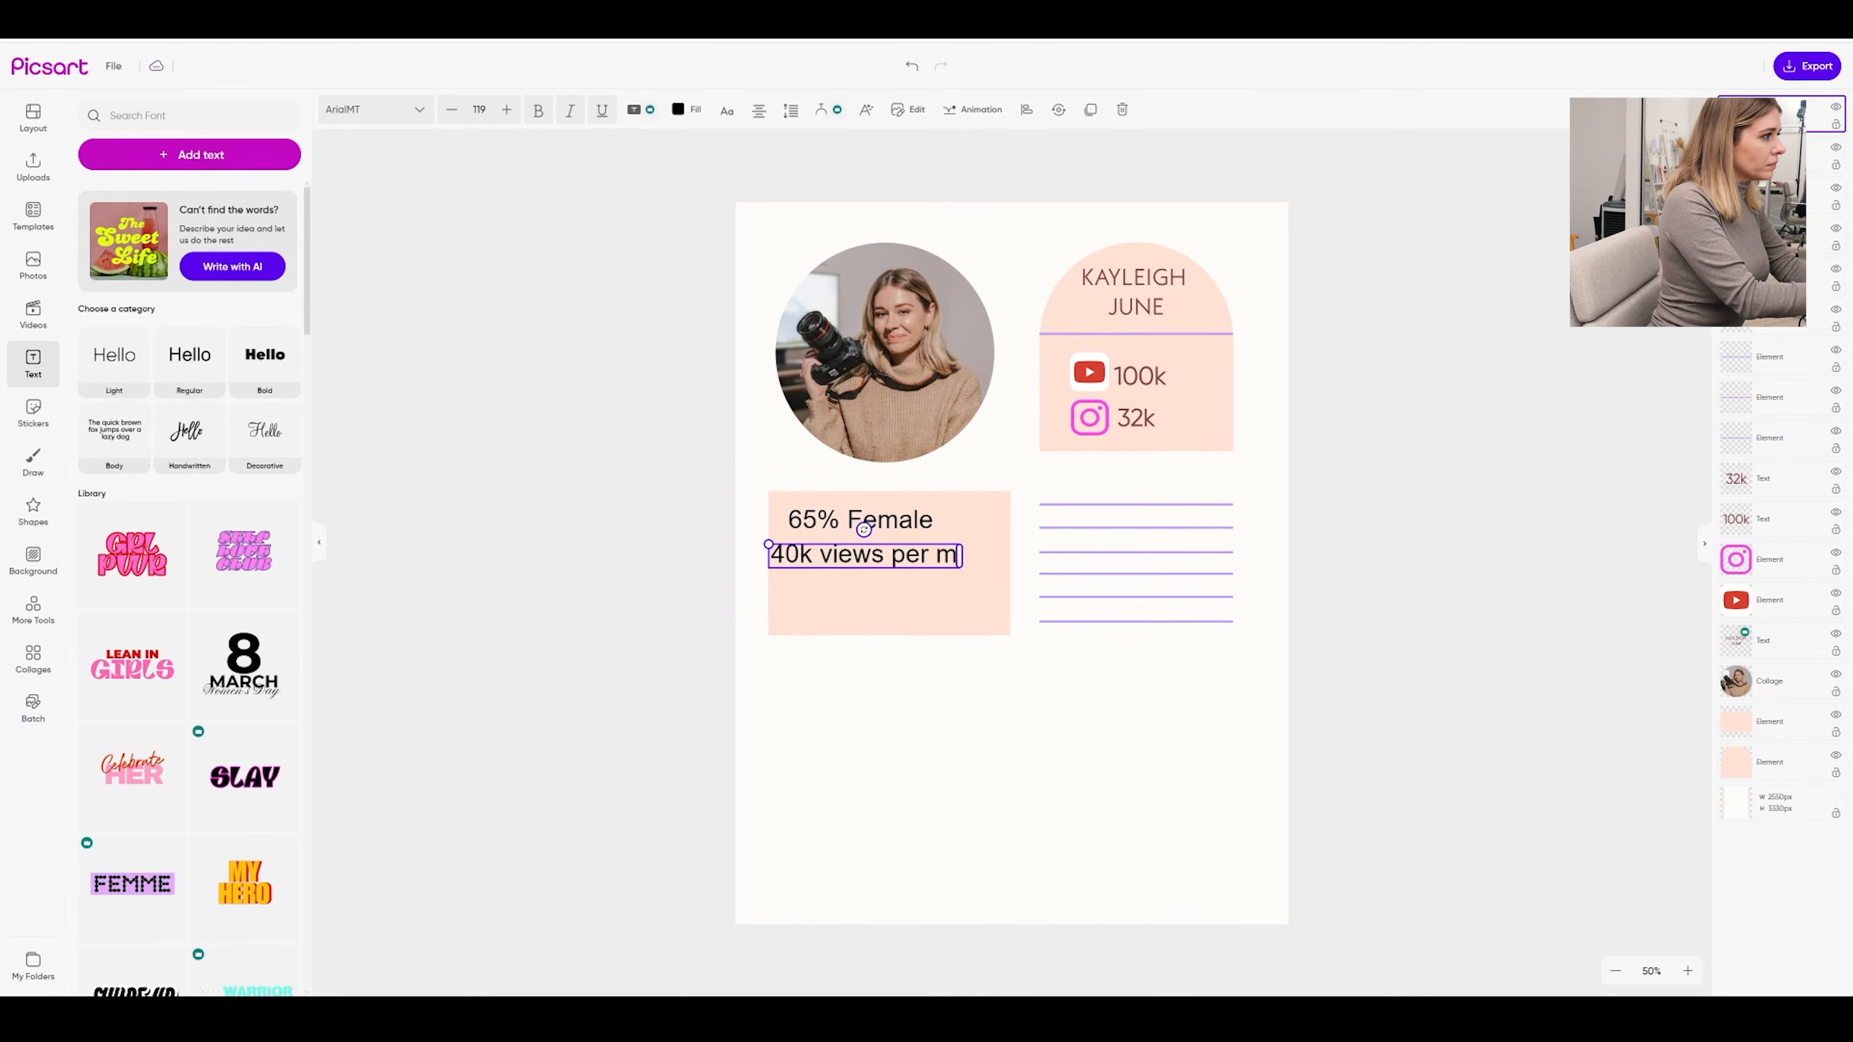
pyautogui.write('onth')
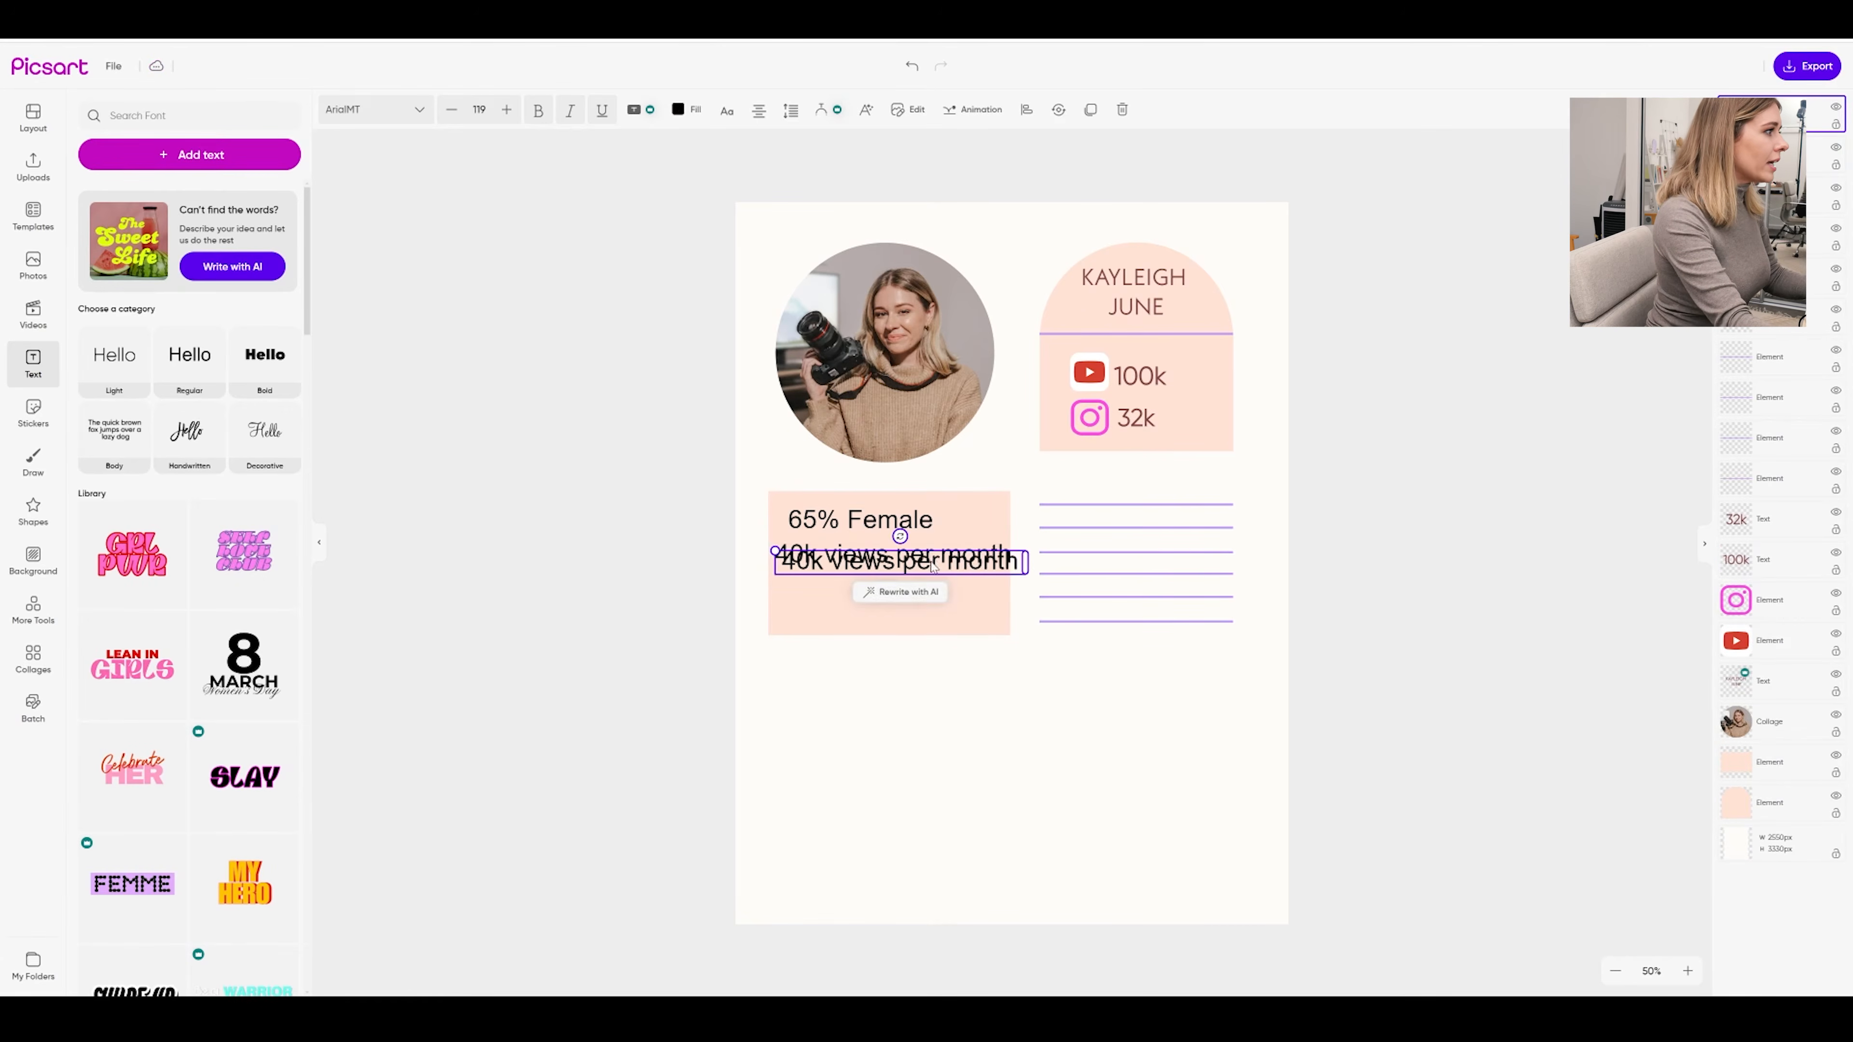
# Add a third line reading '5% Engagement Rate' below the views line
pyautogui.moveTo(932, 560); pyautogui.dragTo(927, 586)
pyautogui.doubleClick(925, 586)
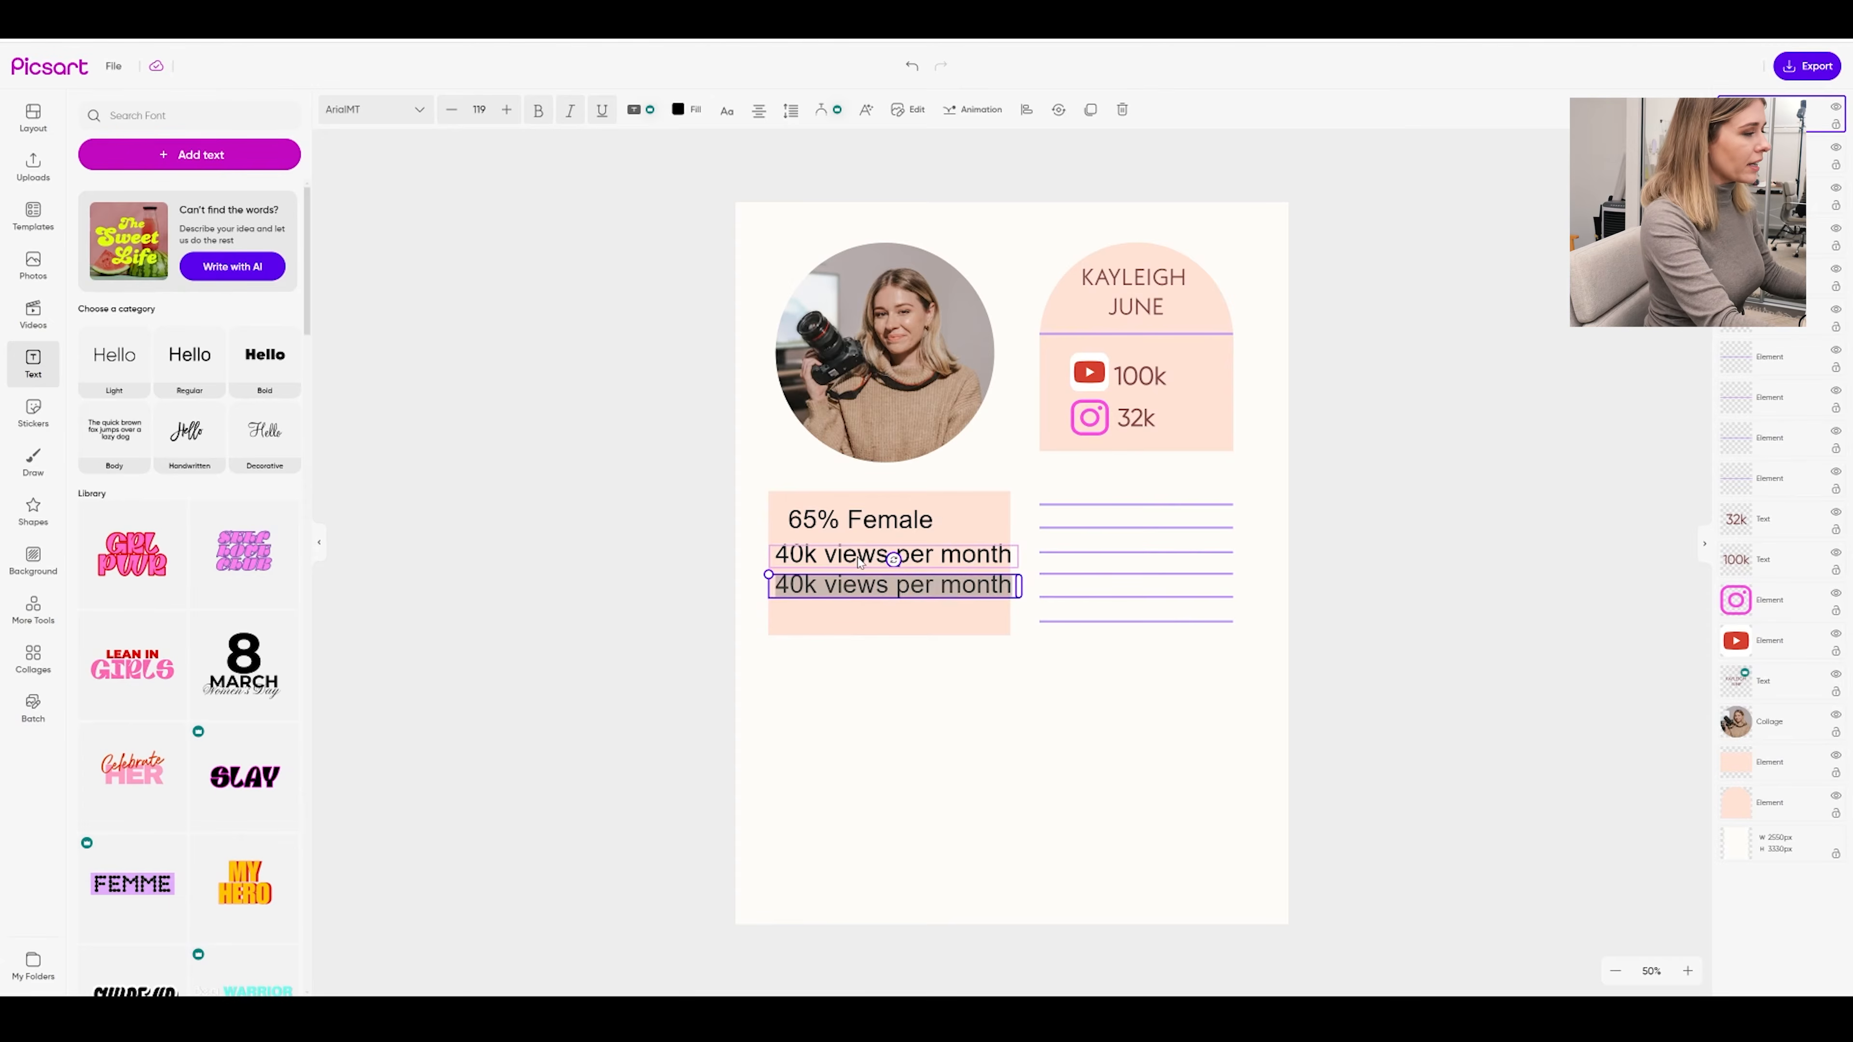
pyautogui.write('5')
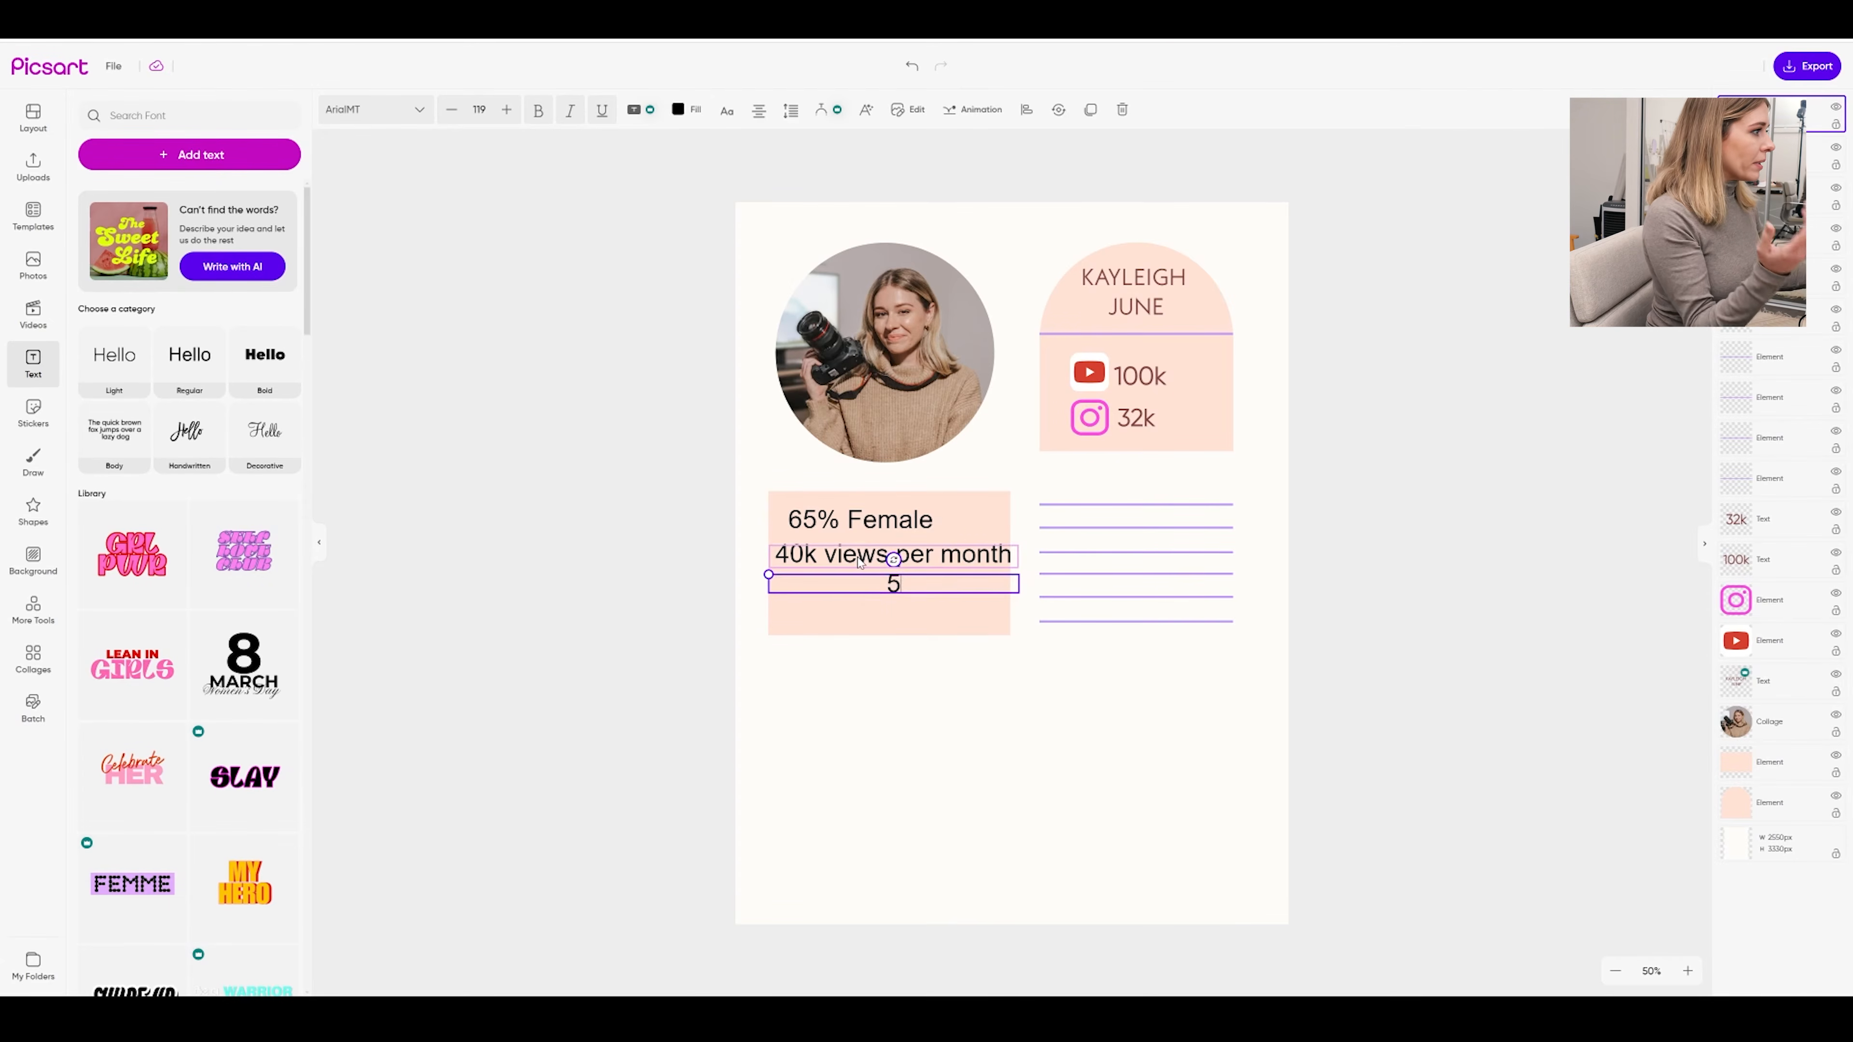
pyautogui.write('%')
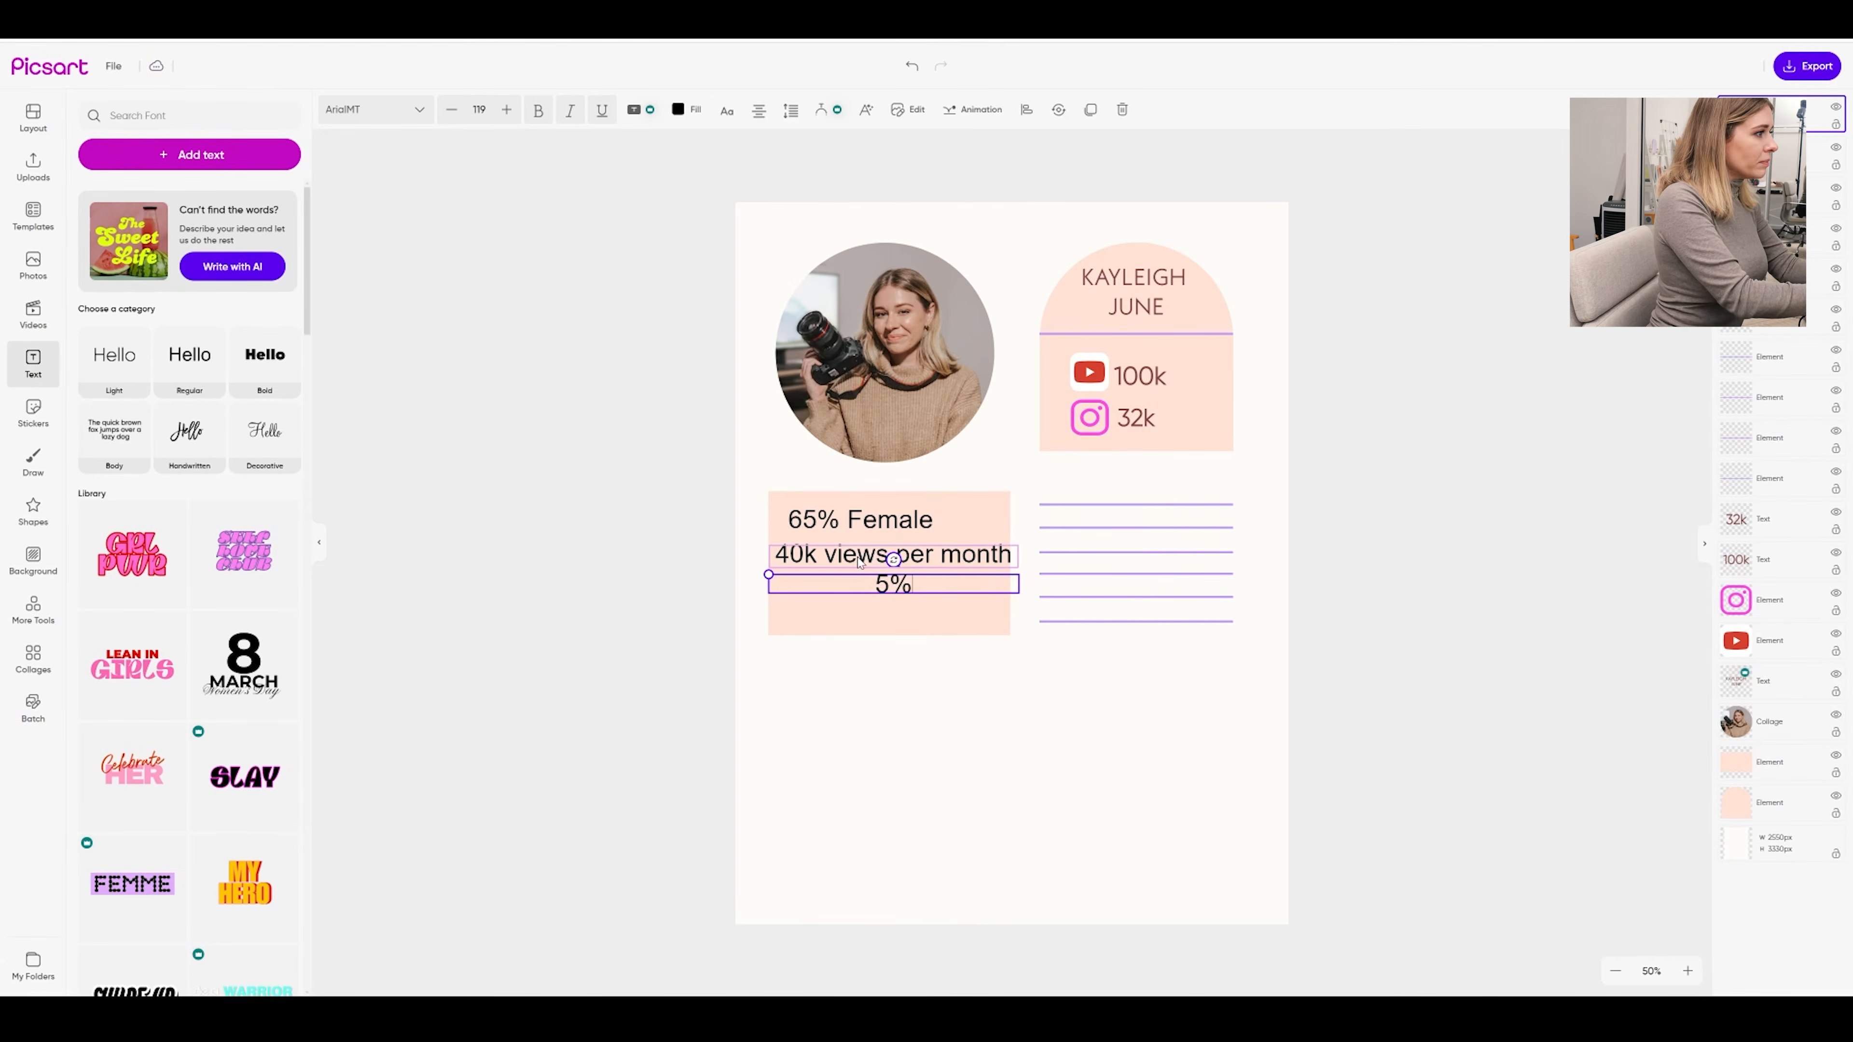
pyautogui.write(' Engagem')
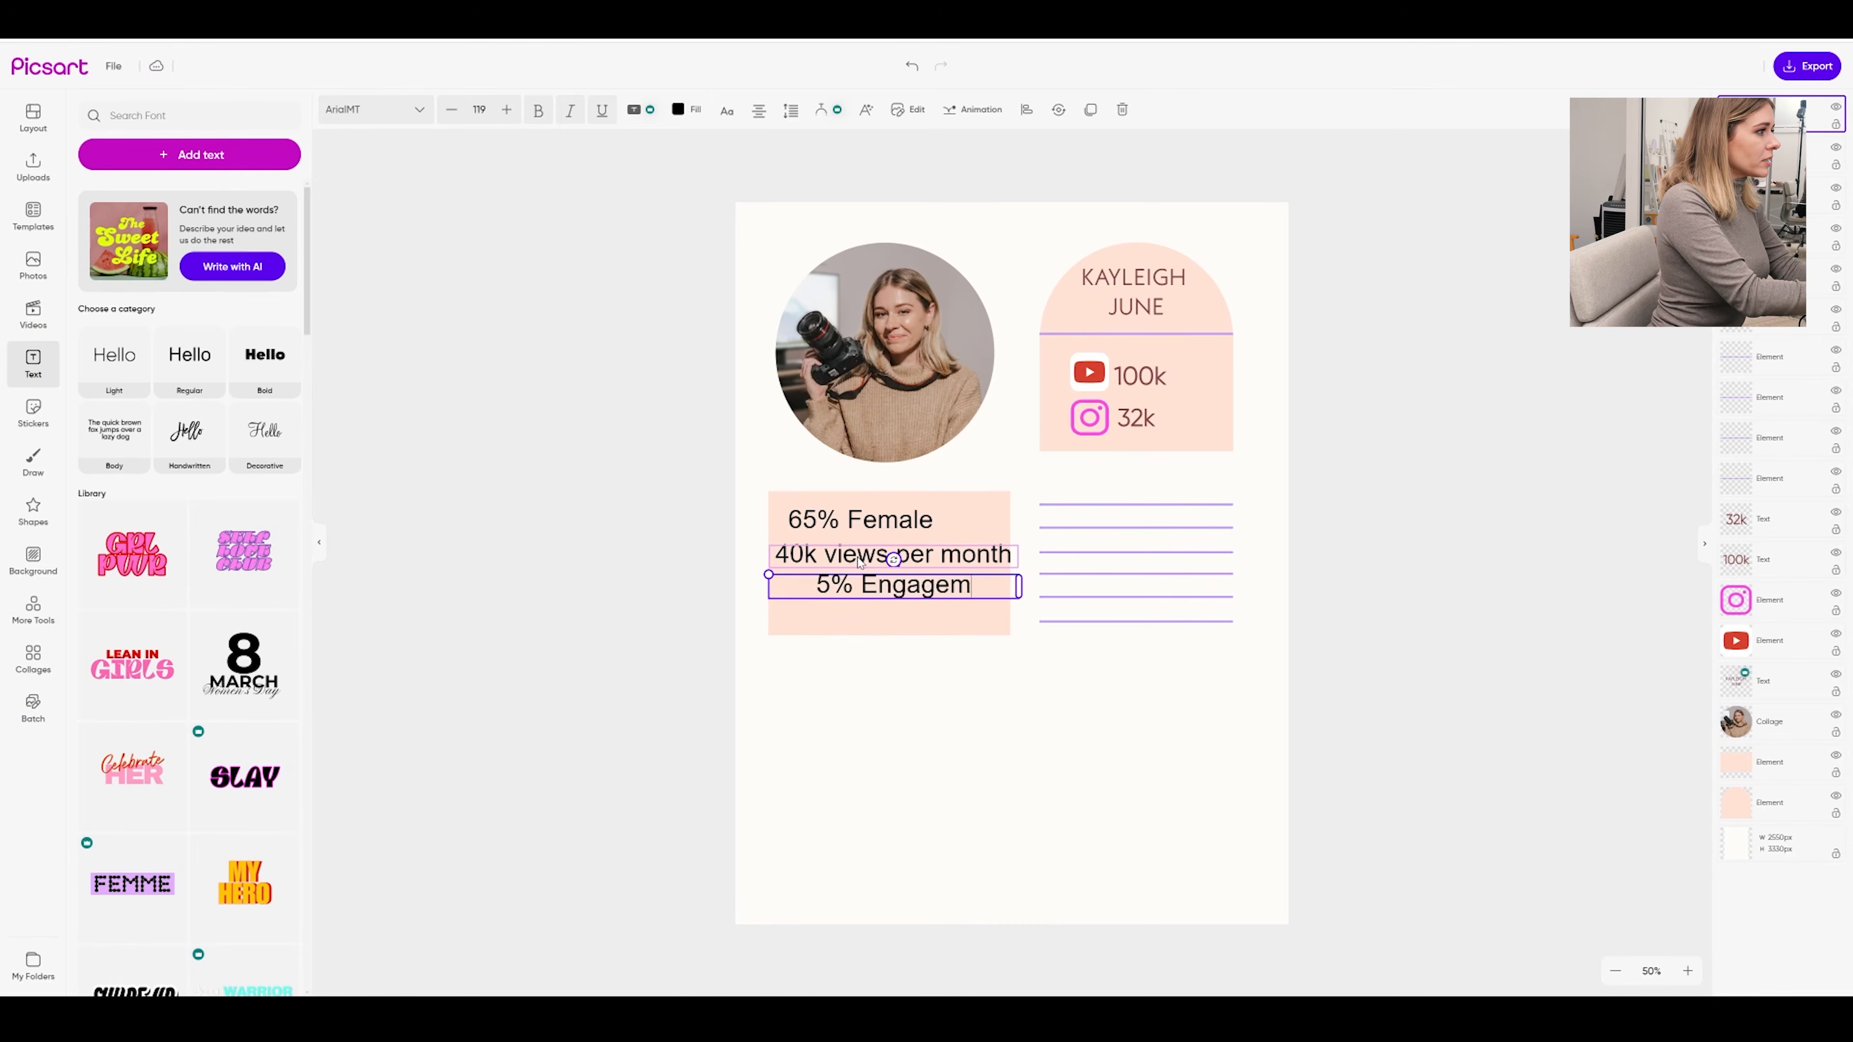
pyautogui.write('ent Rate')
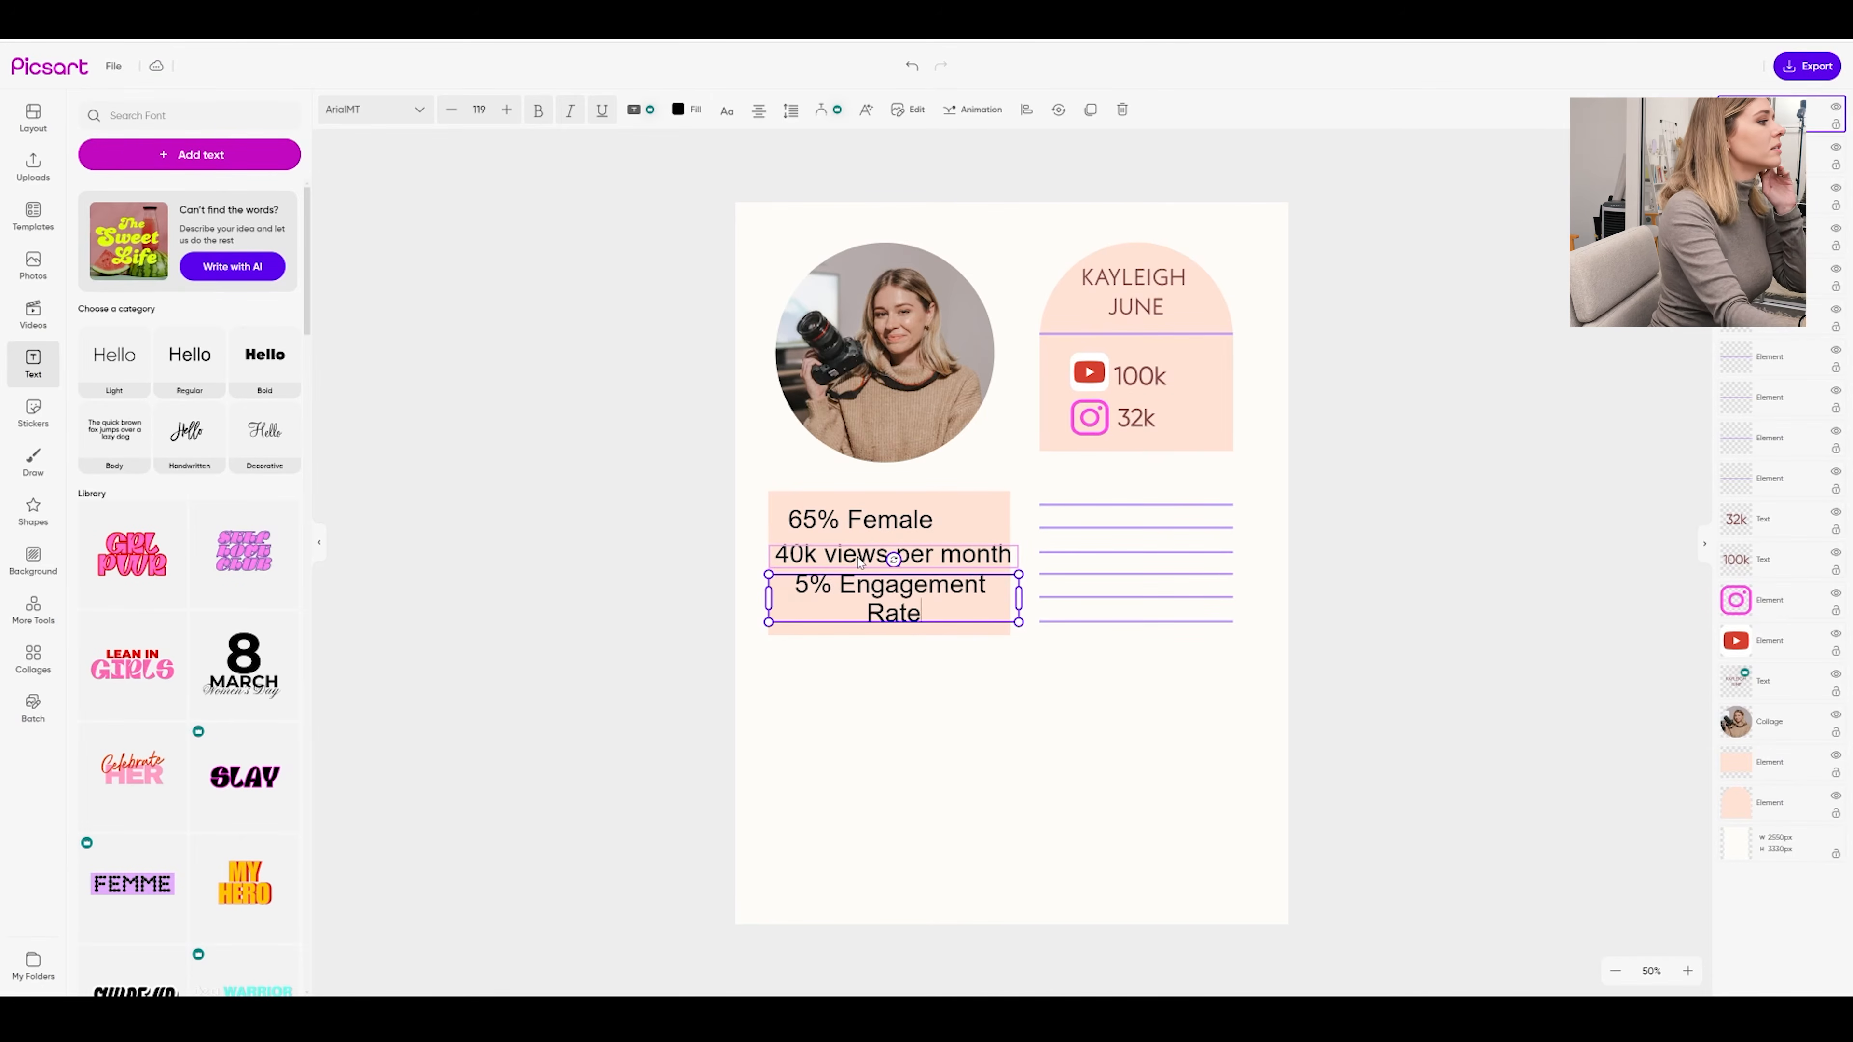
# Make the 65% figure bold
pyautogui.doubleClick(861, 519)
pyautogui.click(840, 520)
pyautogui.moveTo(839, 520); pyautogui.dragTo(788, 519)
pyautogui.click(546, 114)
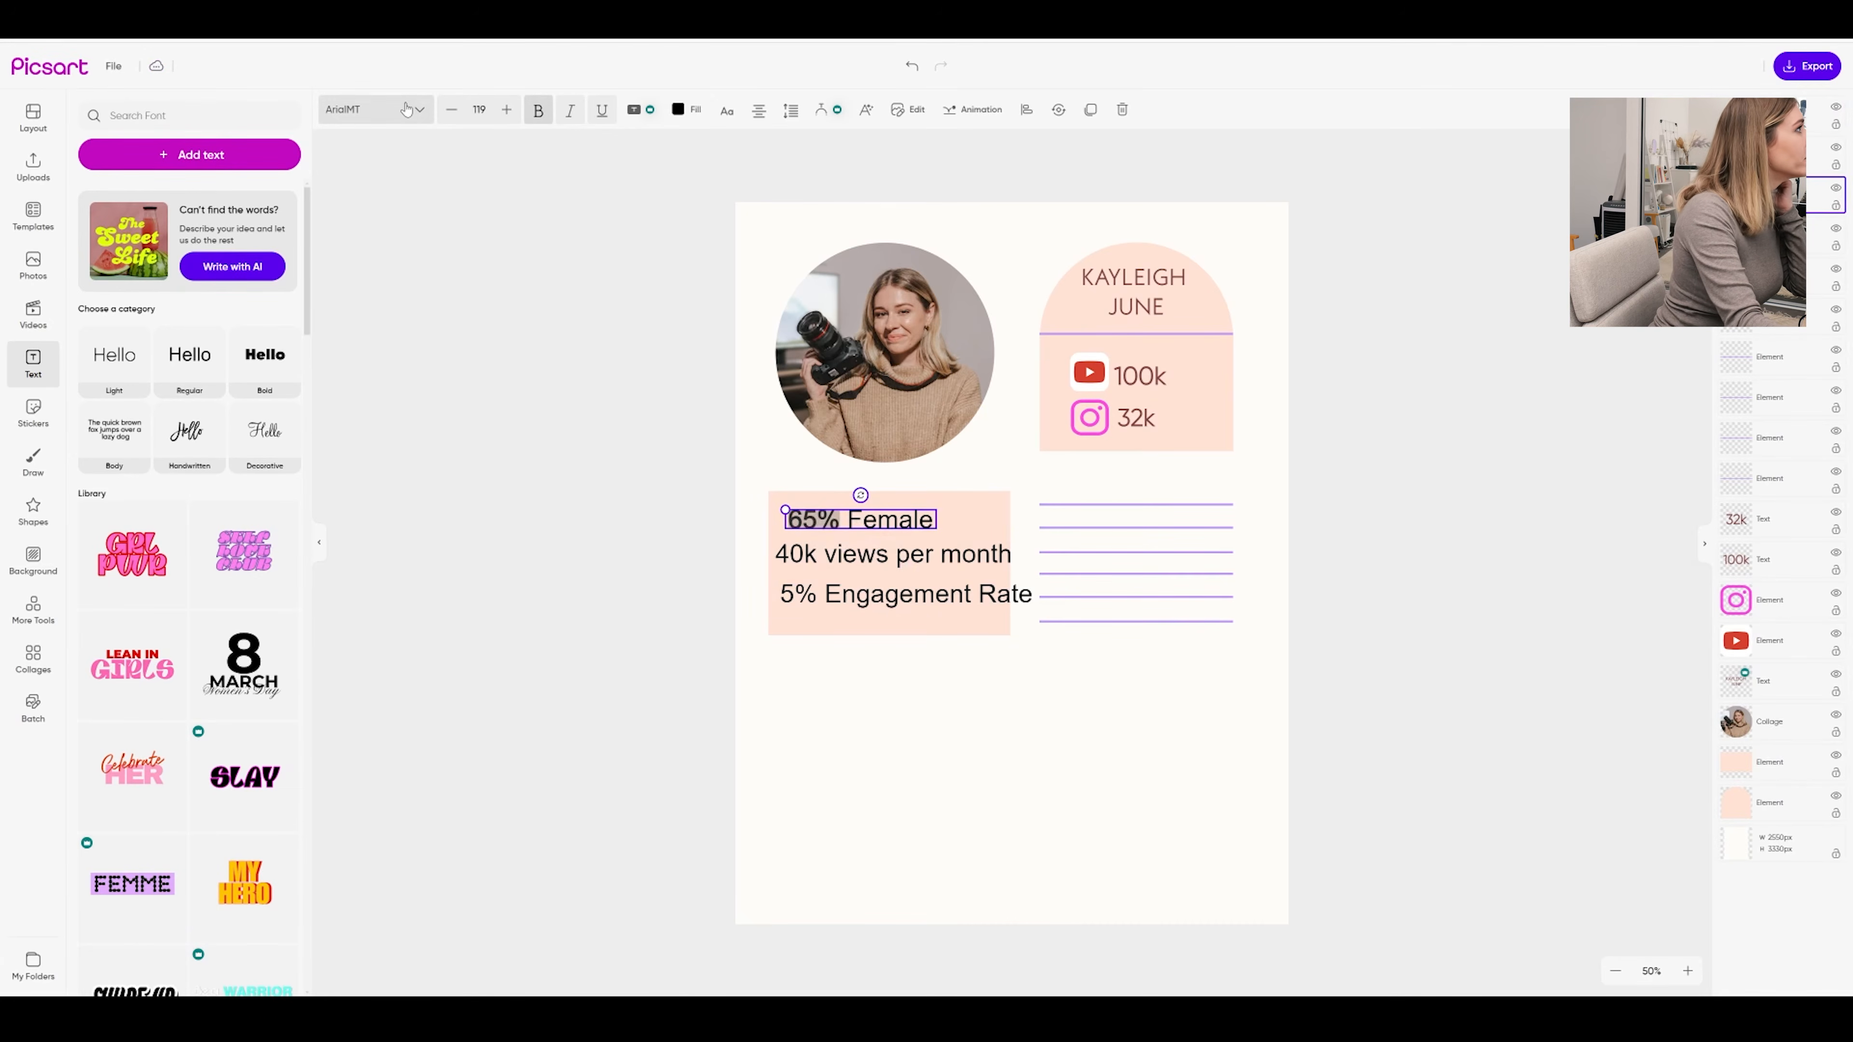
pyautogui.click(372, 109)
pyautogui.doubleClick(858, 524)
# Set the 65% Female line in Bunya Light and make the 40k figure bold
pyautogui.click(935, 520)
pyautogui.moveTo(934, 520); pyautogui.dragTo(849, 520)
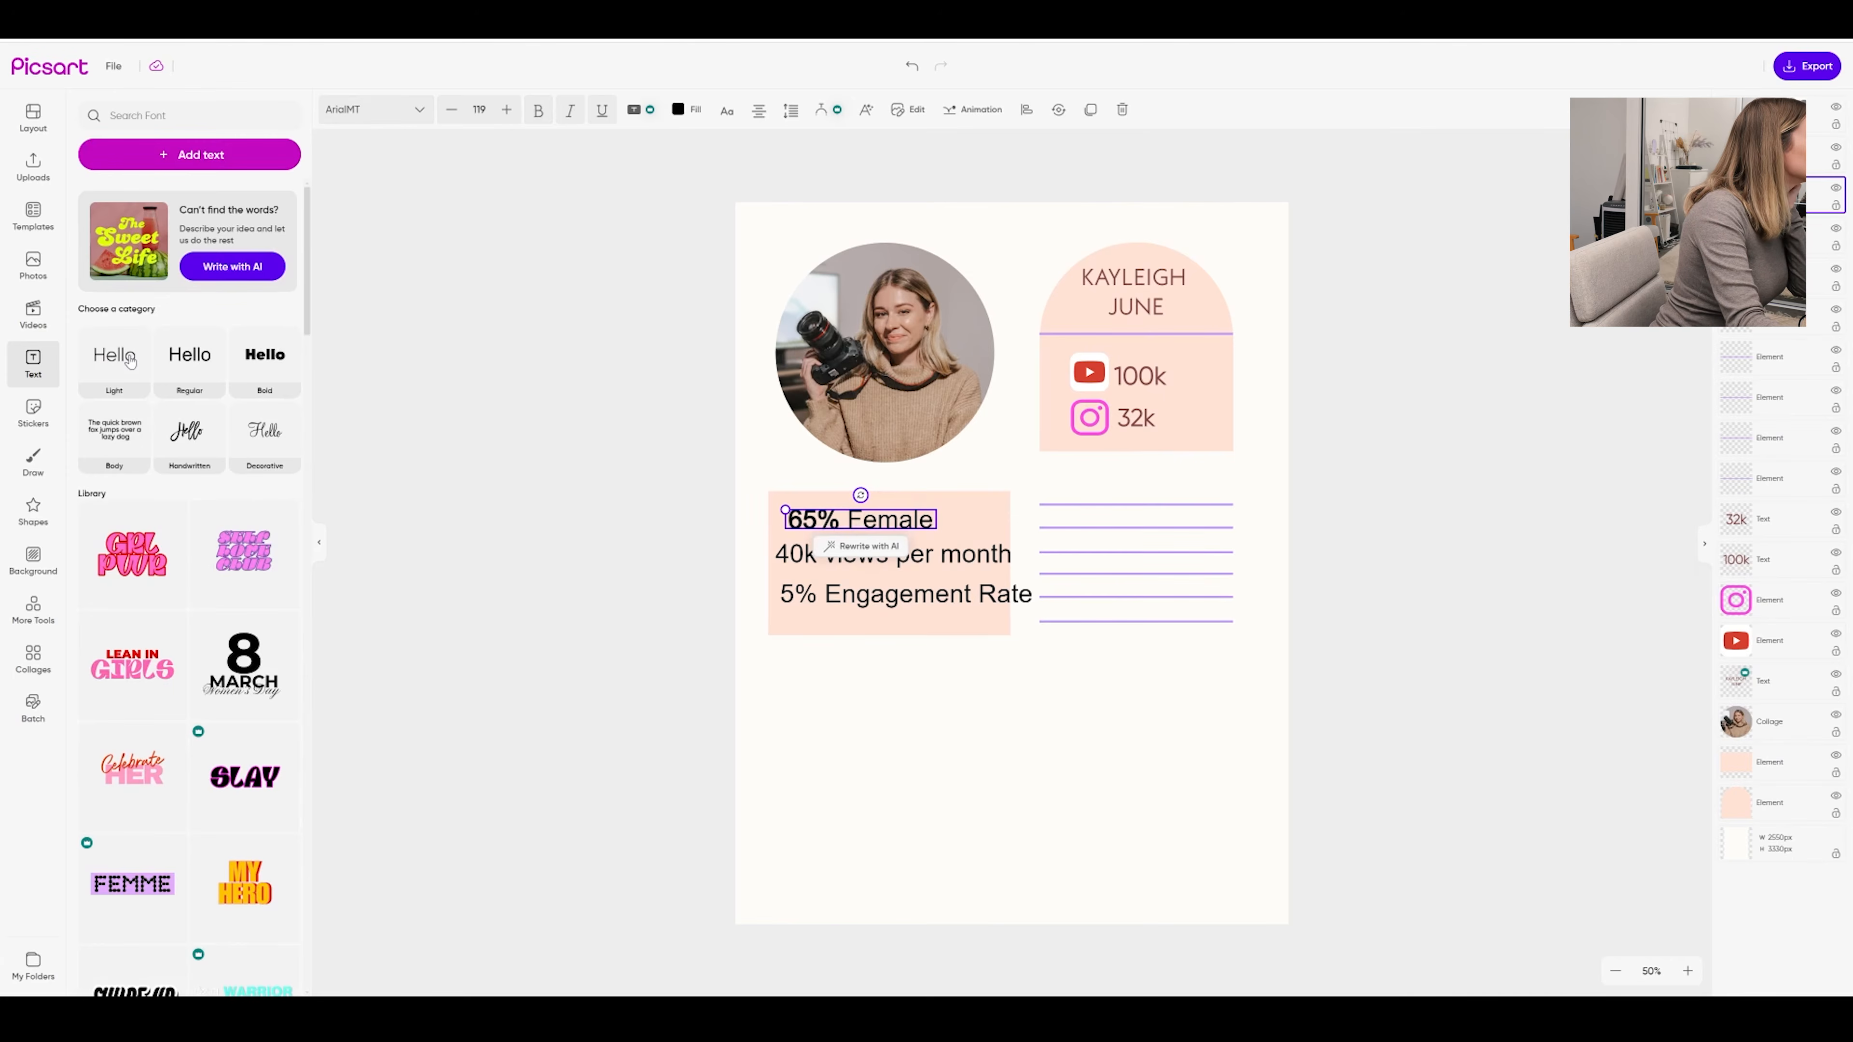
pyautogui.click(372, 110)
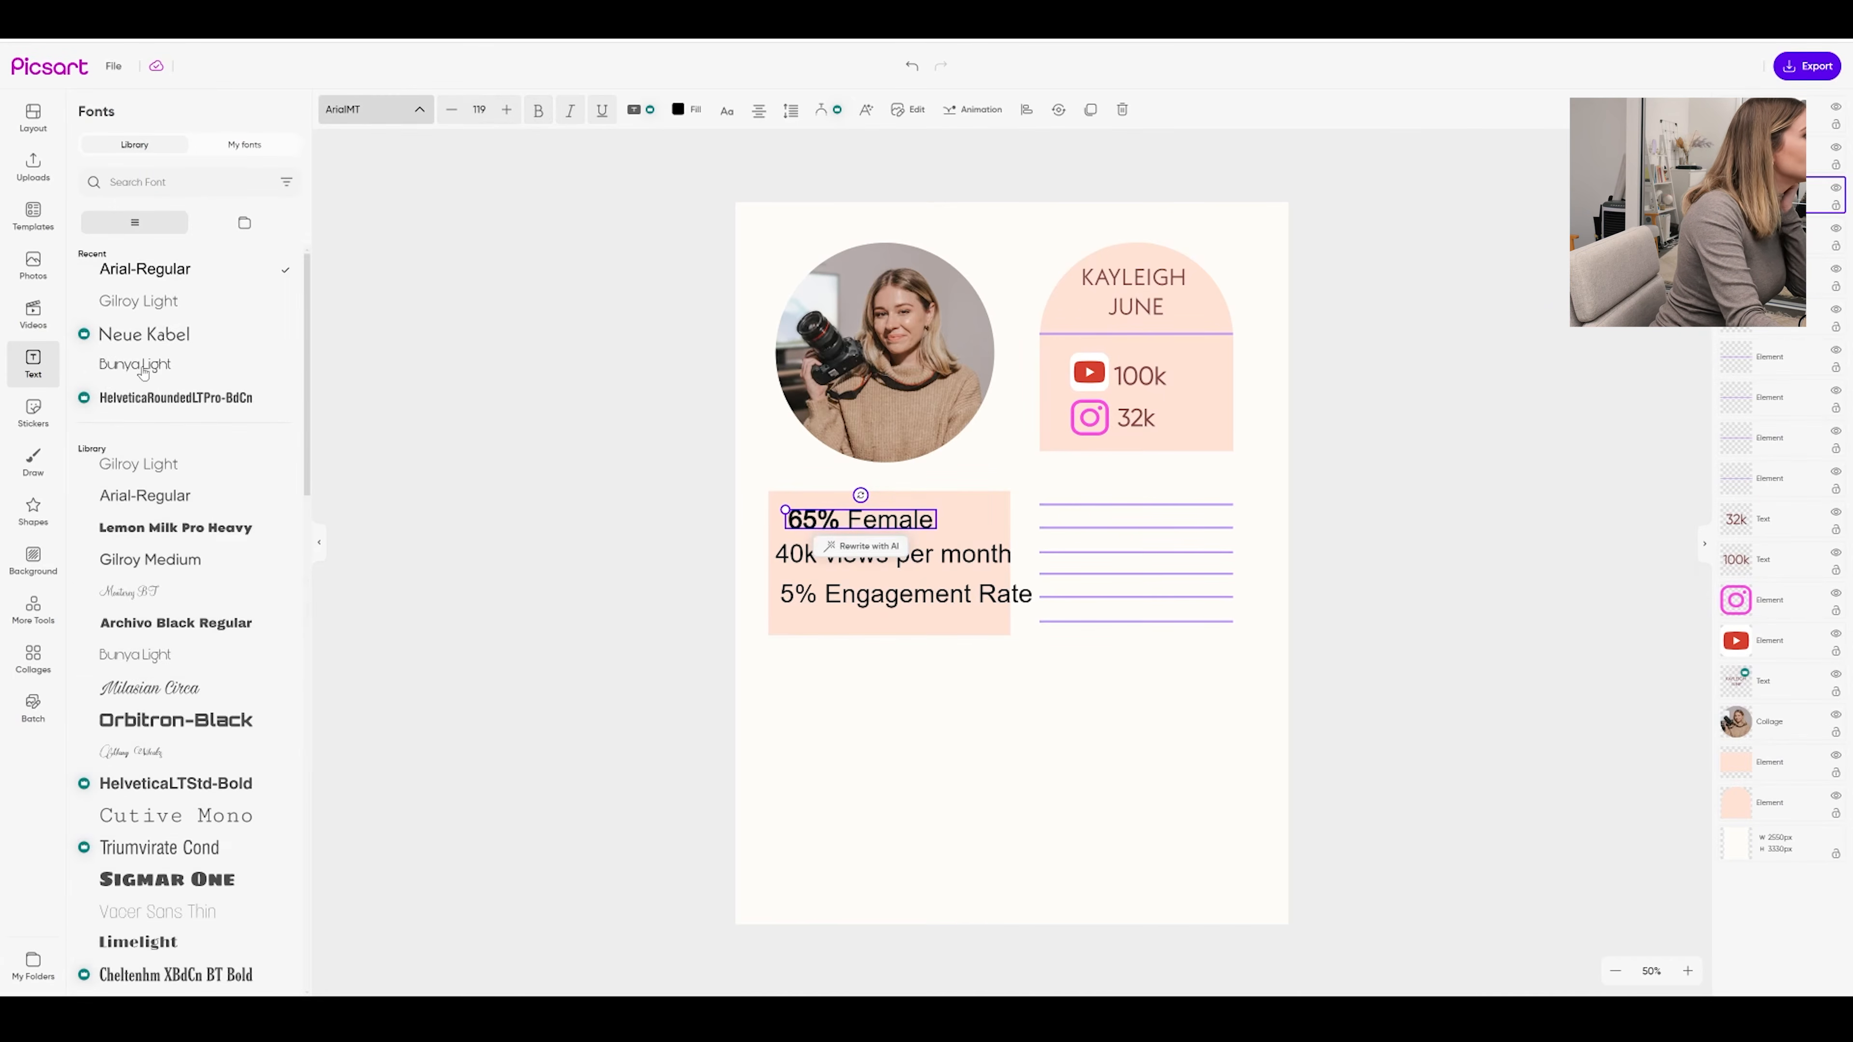
pyautogui.click(138, 364)
pyautogui.moveTo(817, 555); pyautogui.dragTo(775, 556)
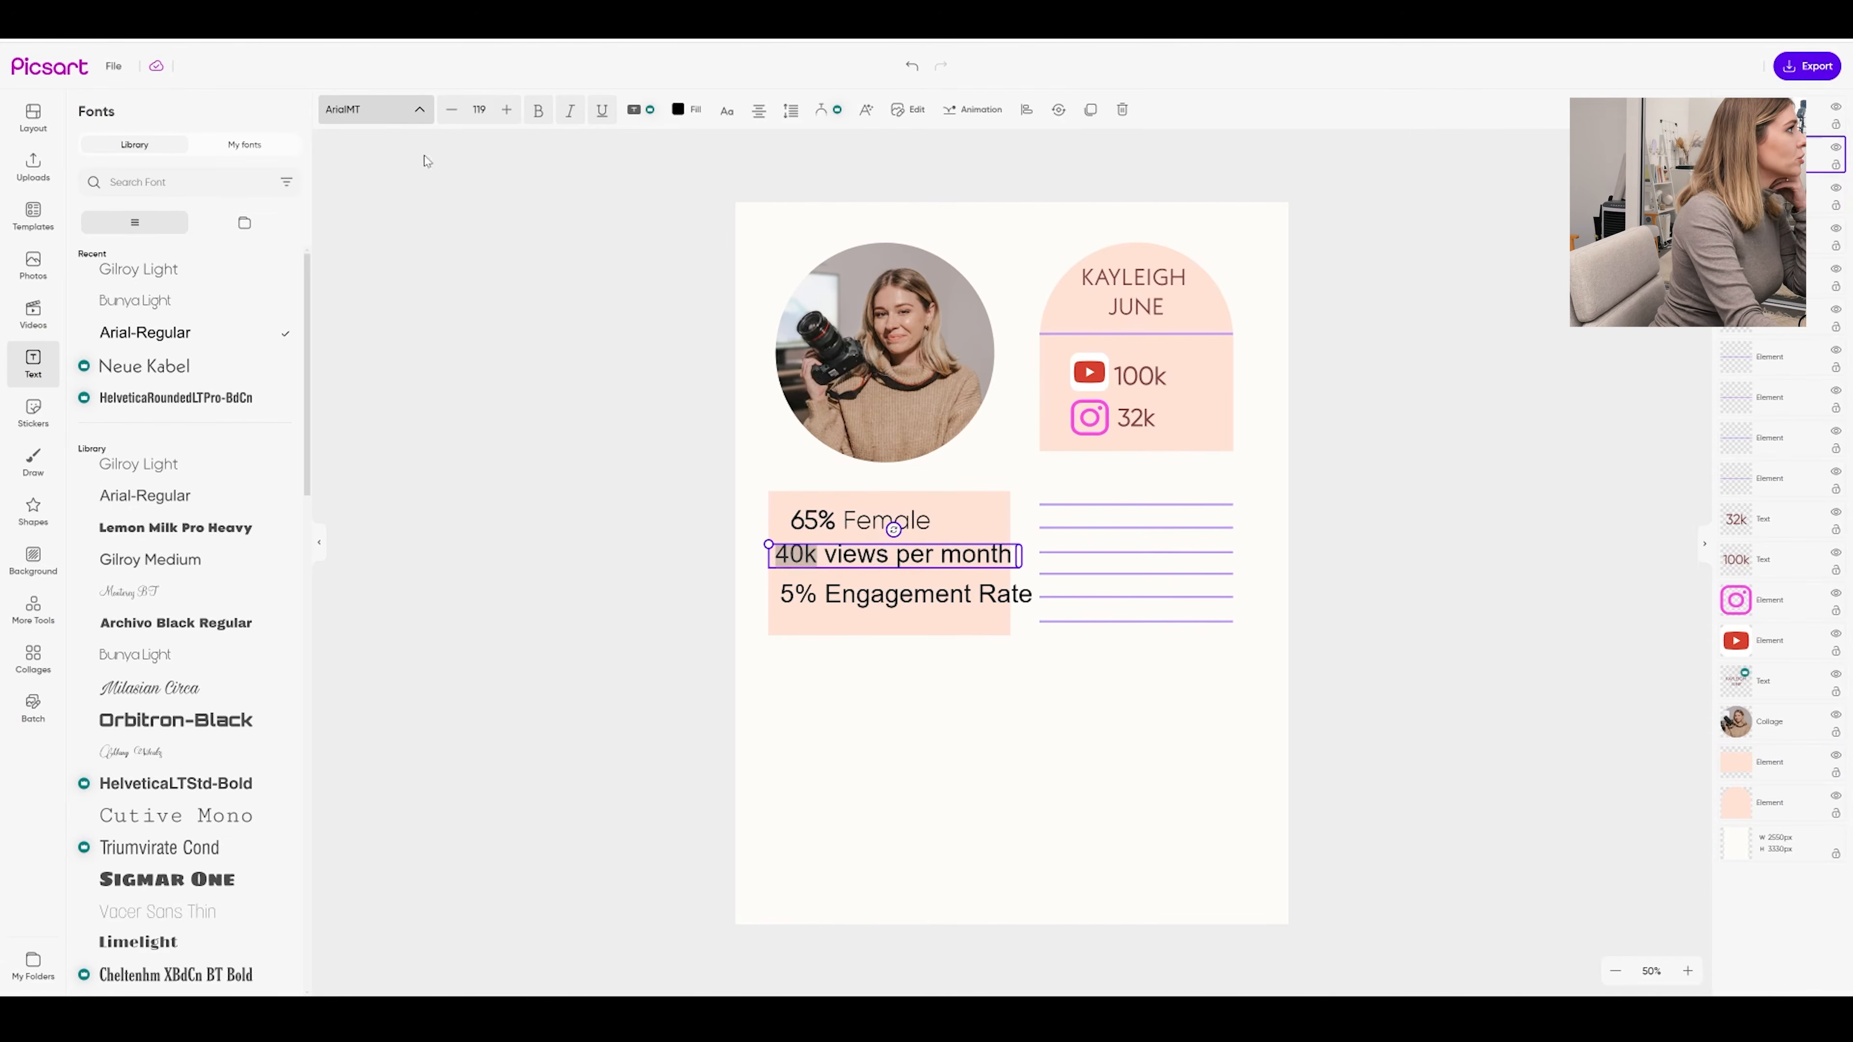
pyautogui.click(539, 110)
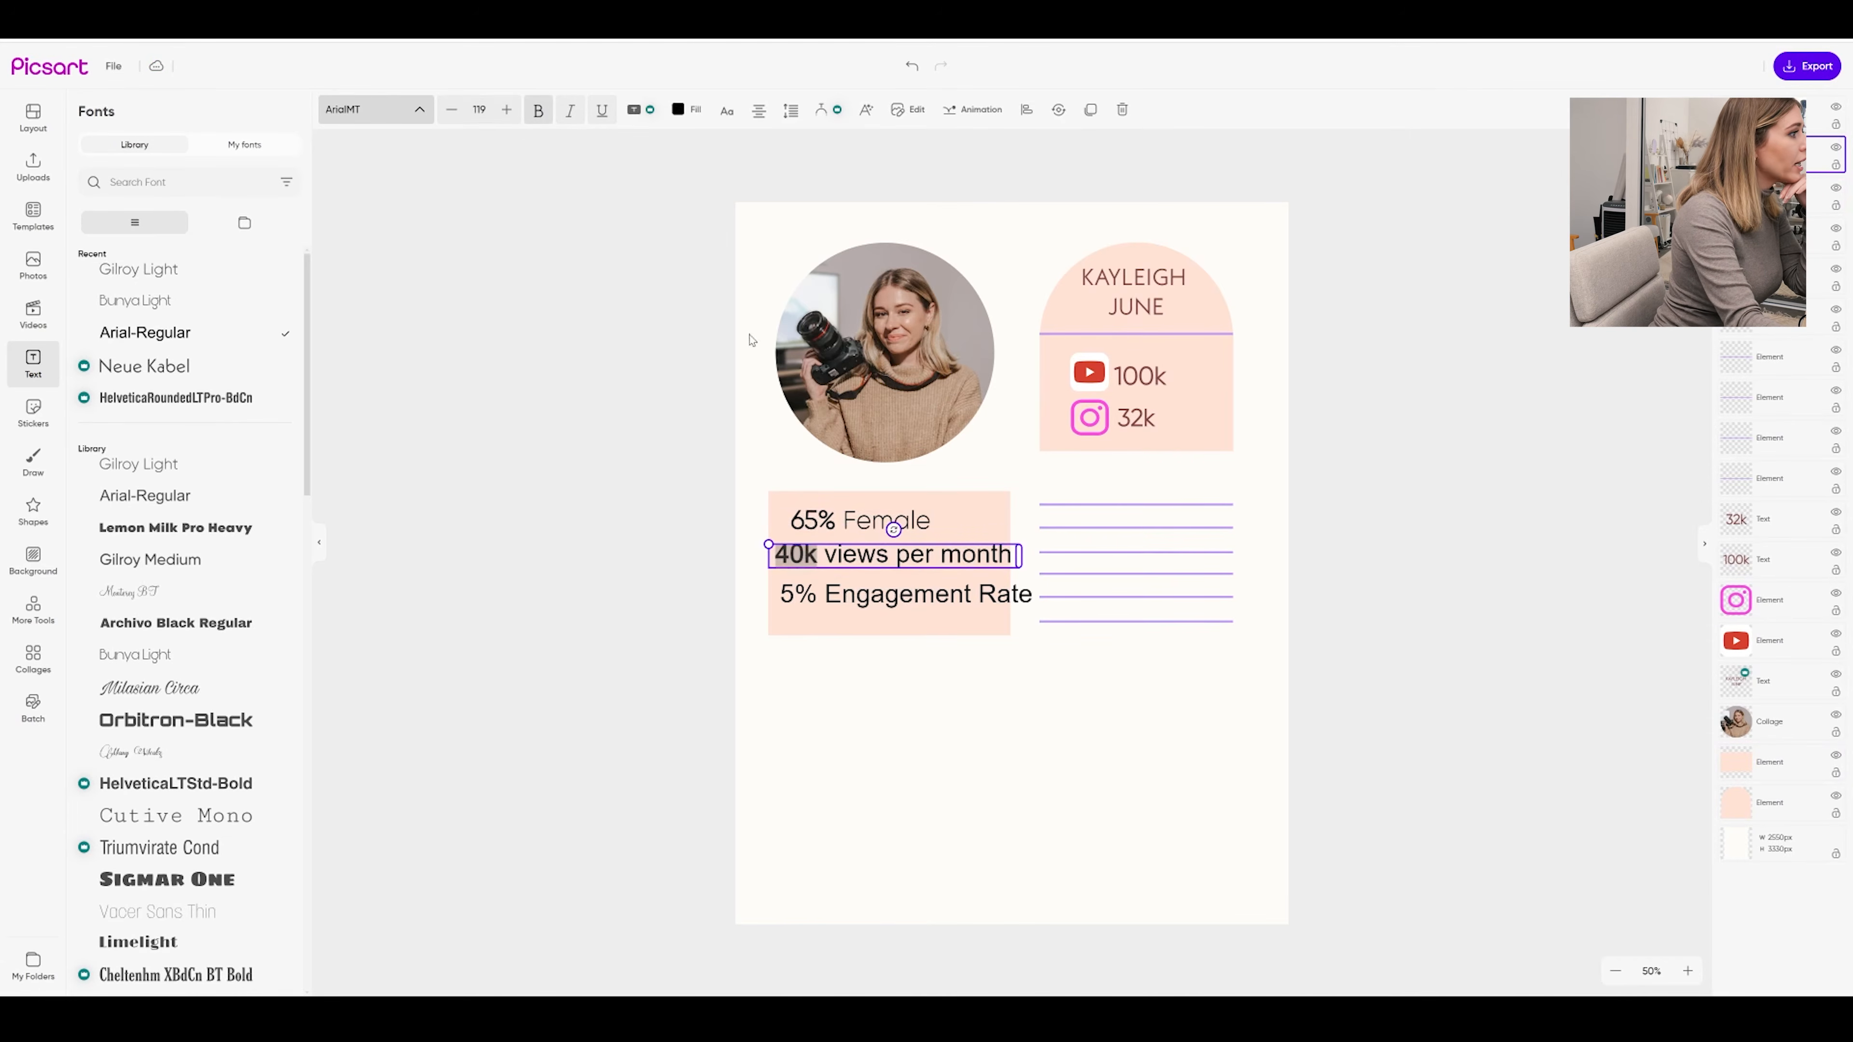
# Apply Gilroy Light to the 'views per month' line
pyautogui.click(838, 555)
pyautogui.moveTo(824, 555); pyautogui.dragTo(1059, 553)
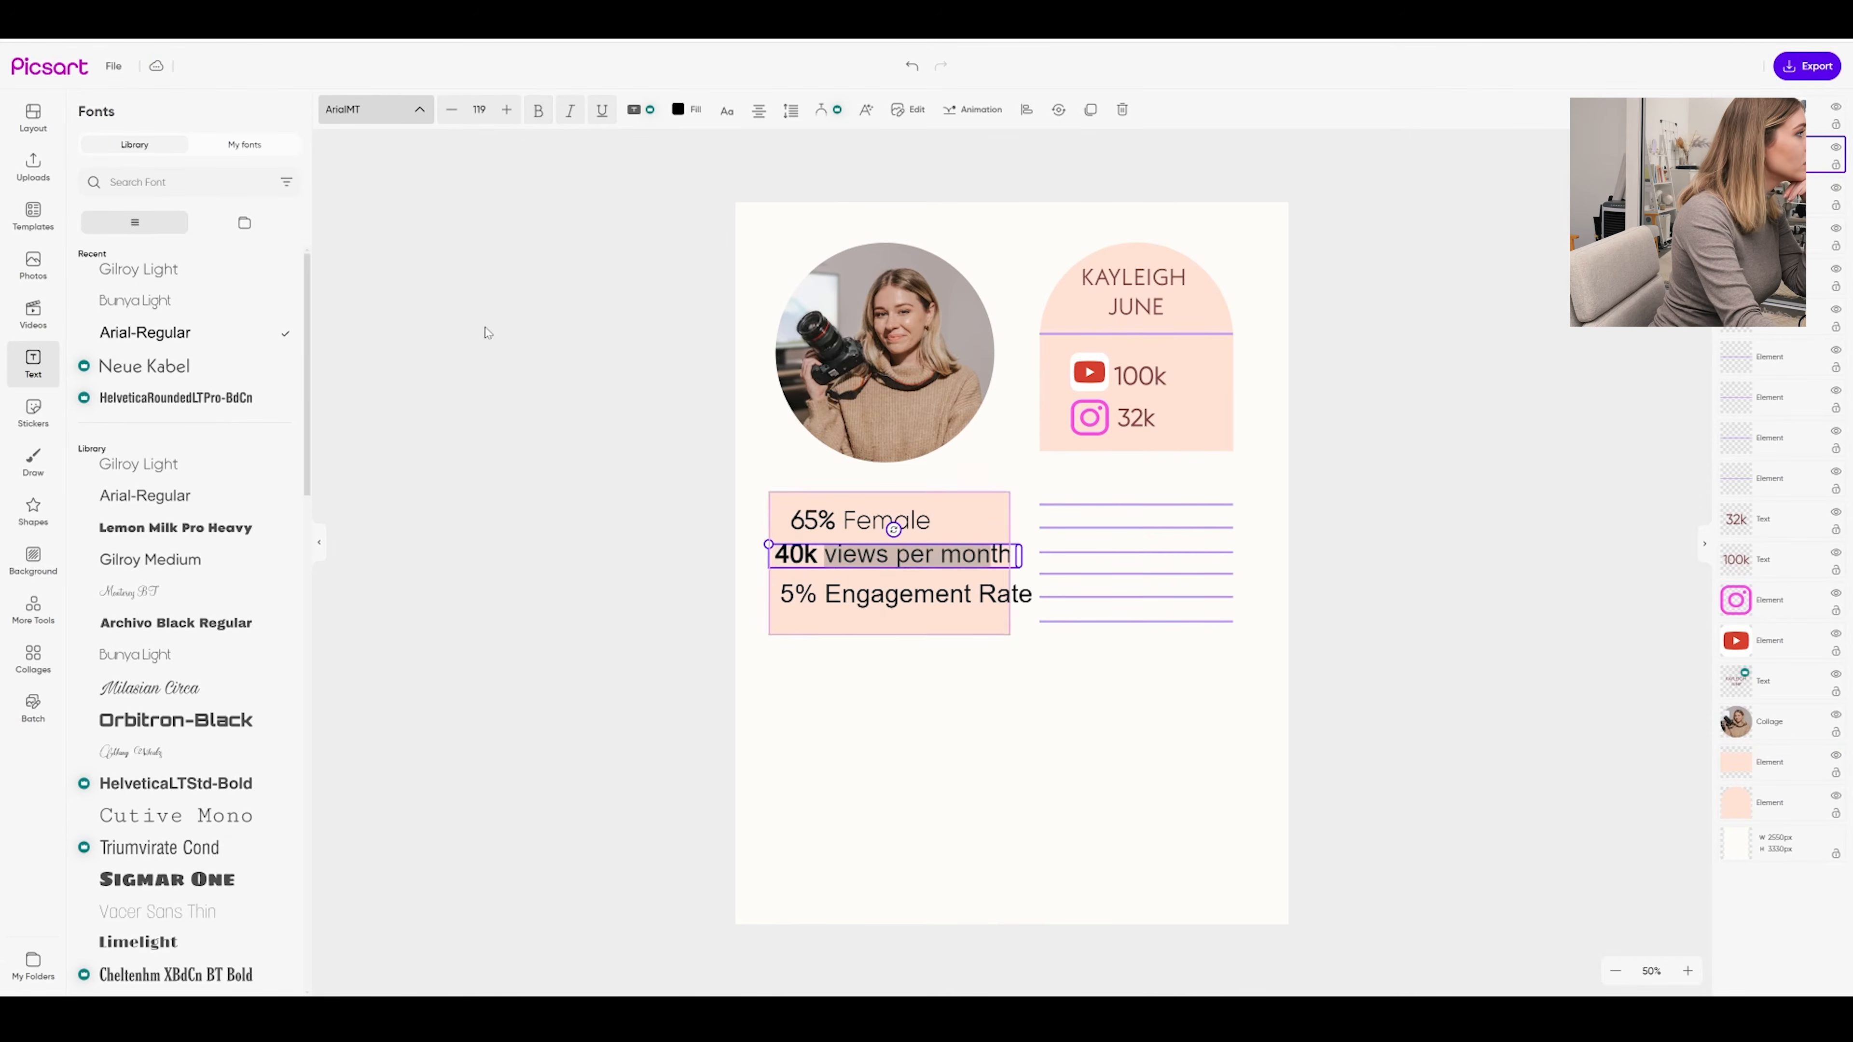
pyautogui.click(401, 113)
pyautogui.click(401, 113)
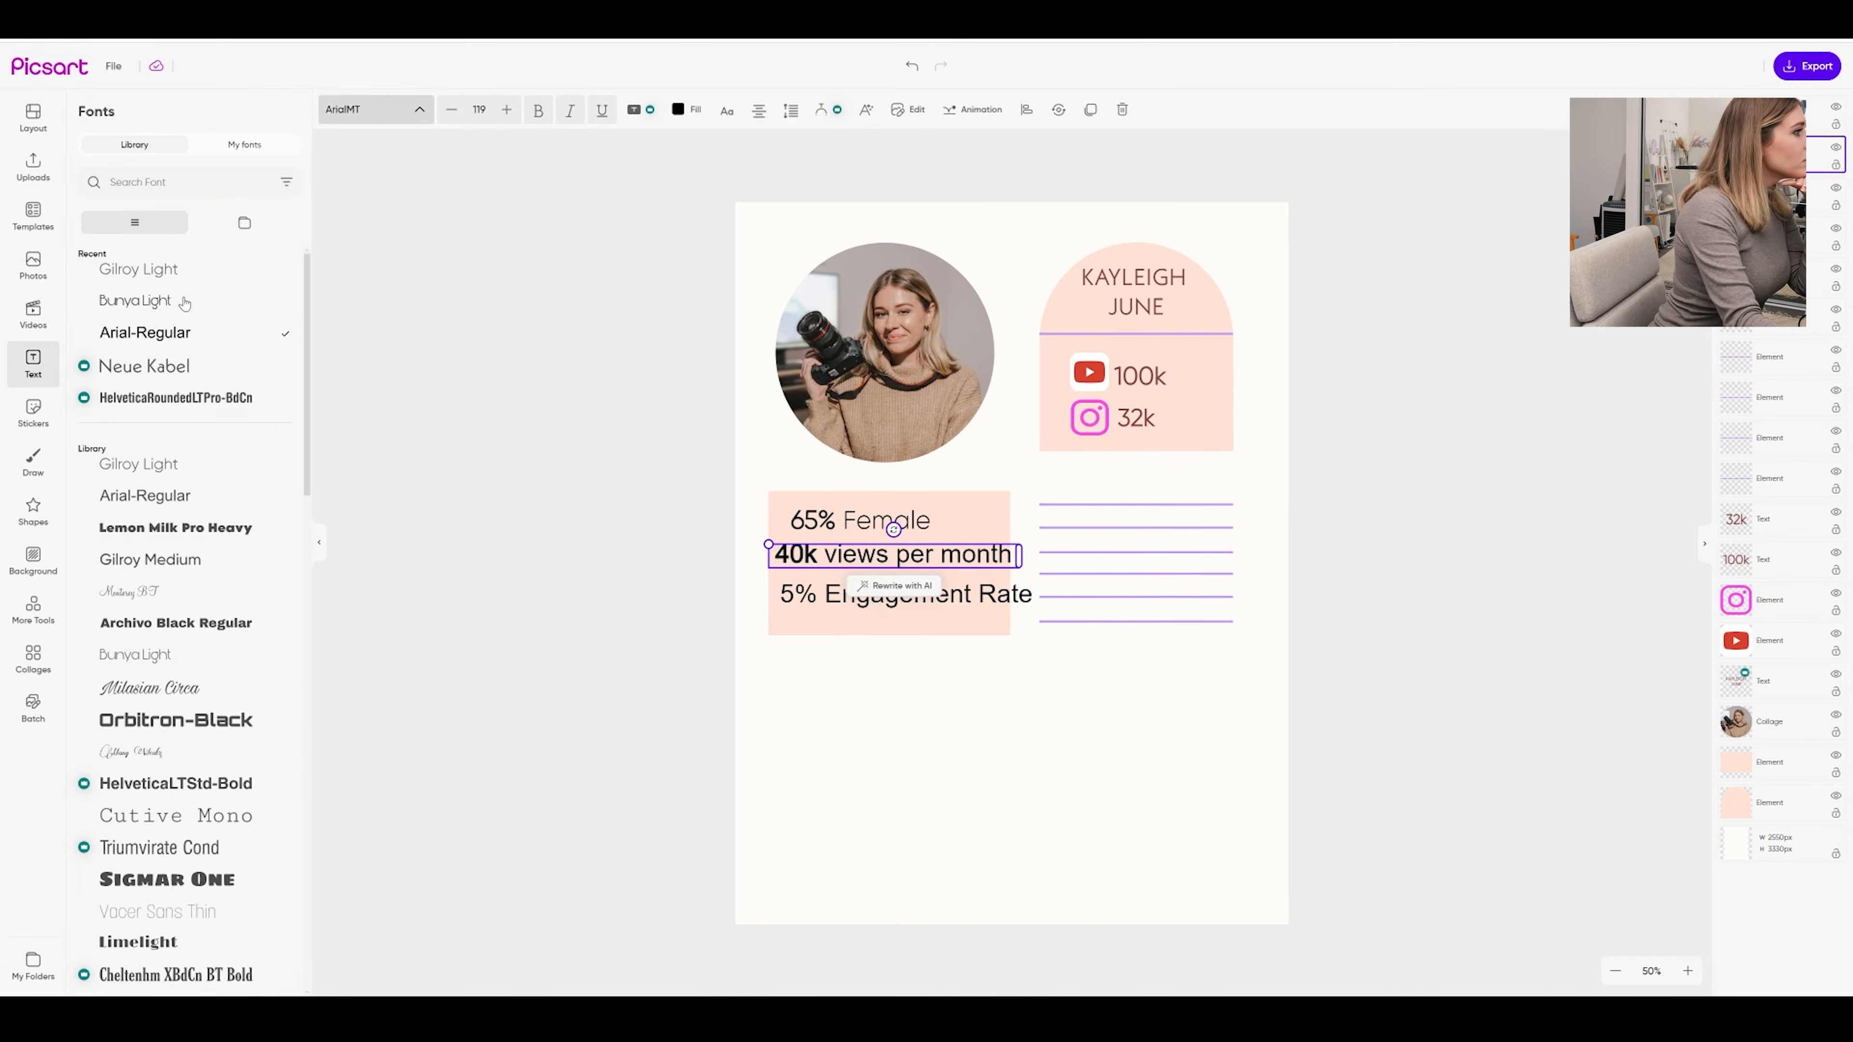
pyautogui.click(167, 271)
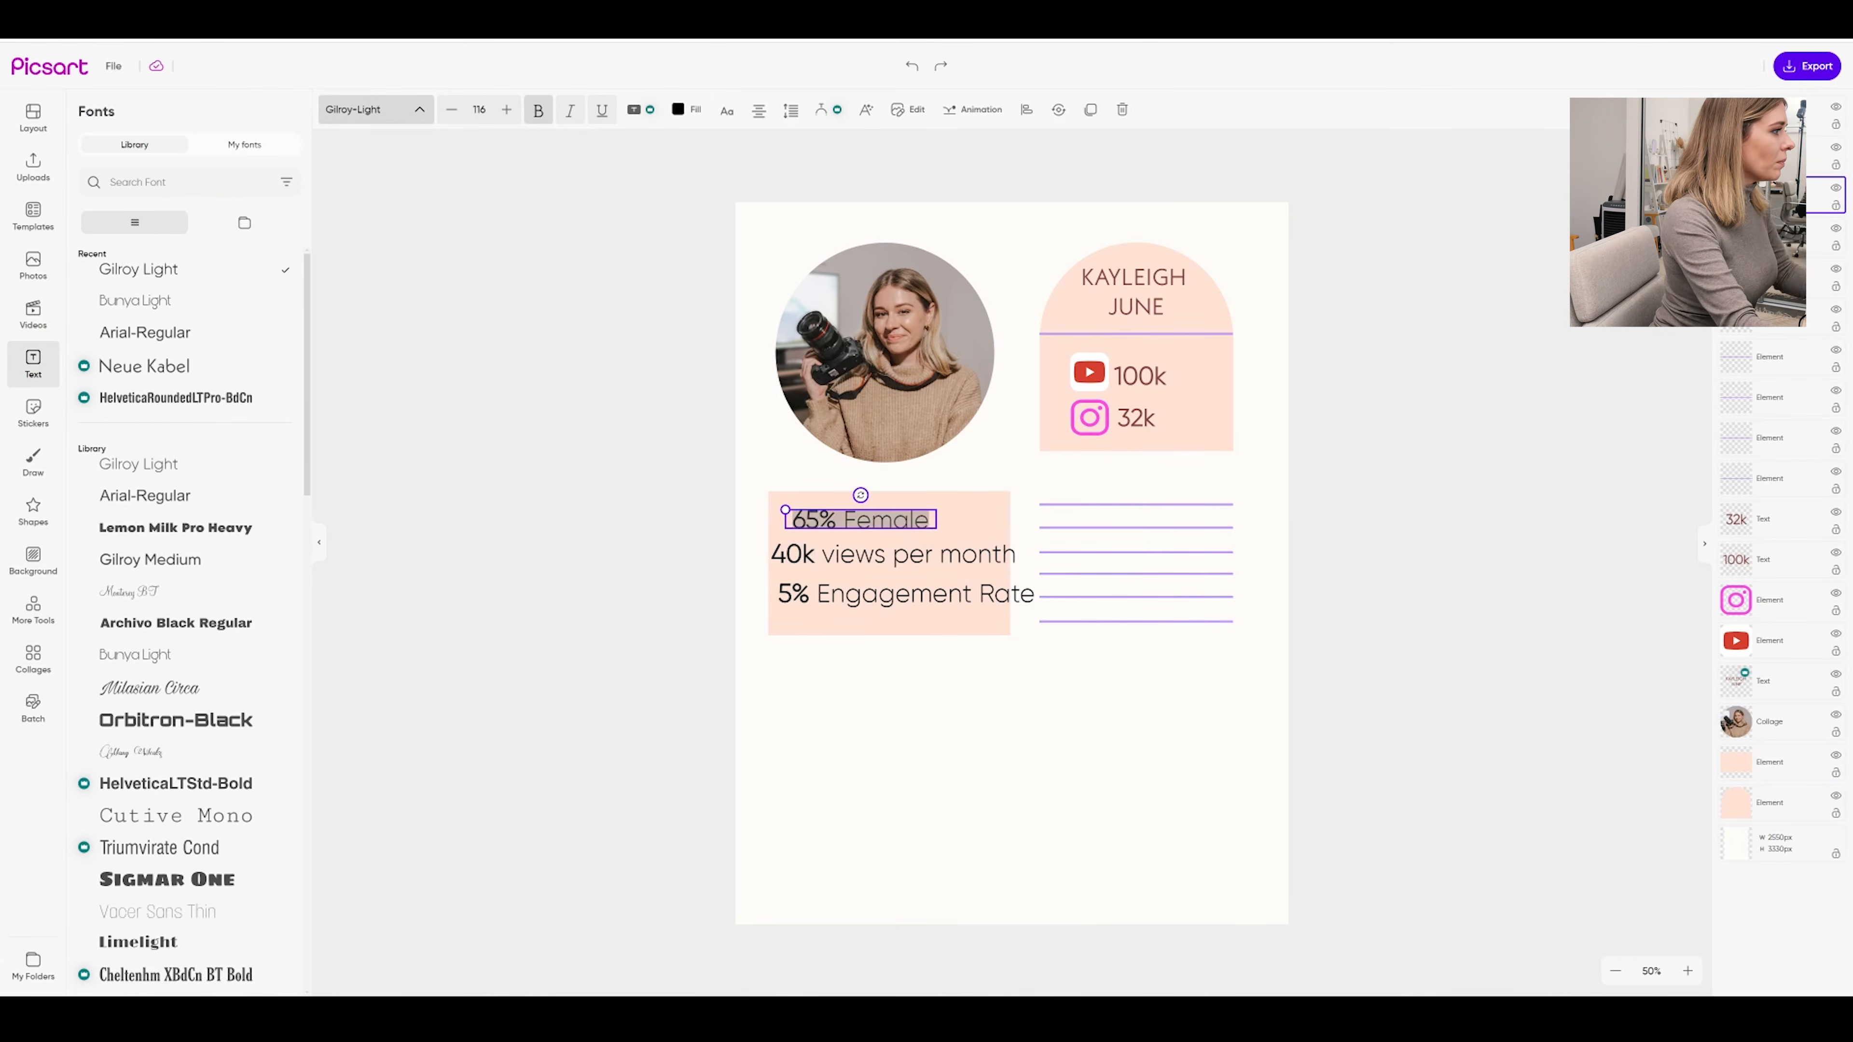
# Delete 'Female' so the first line reads just 65%
pyautogui.click(842, 521)
pyautogui.moveTo(842, 520); pyautogui.dragTo(933, 521)
pyautogui.press('BackSpace')
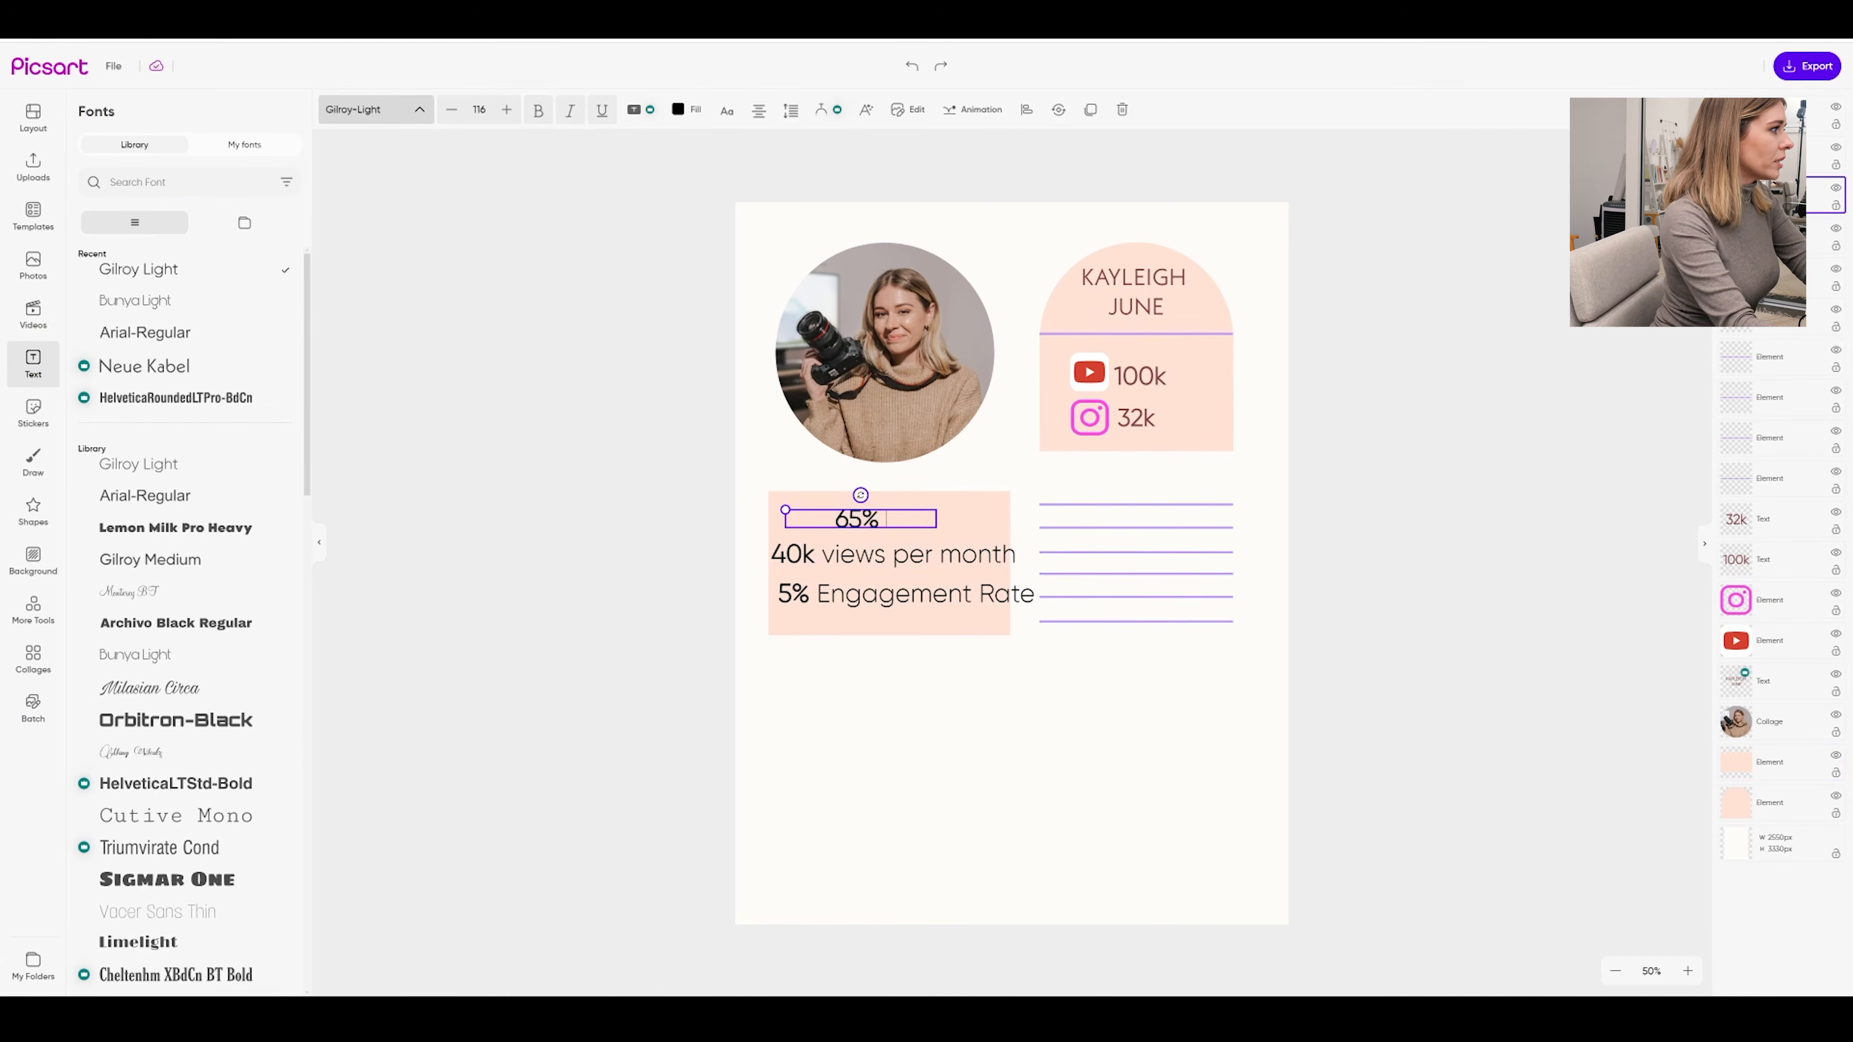
pyautogui.press('BackSpace')
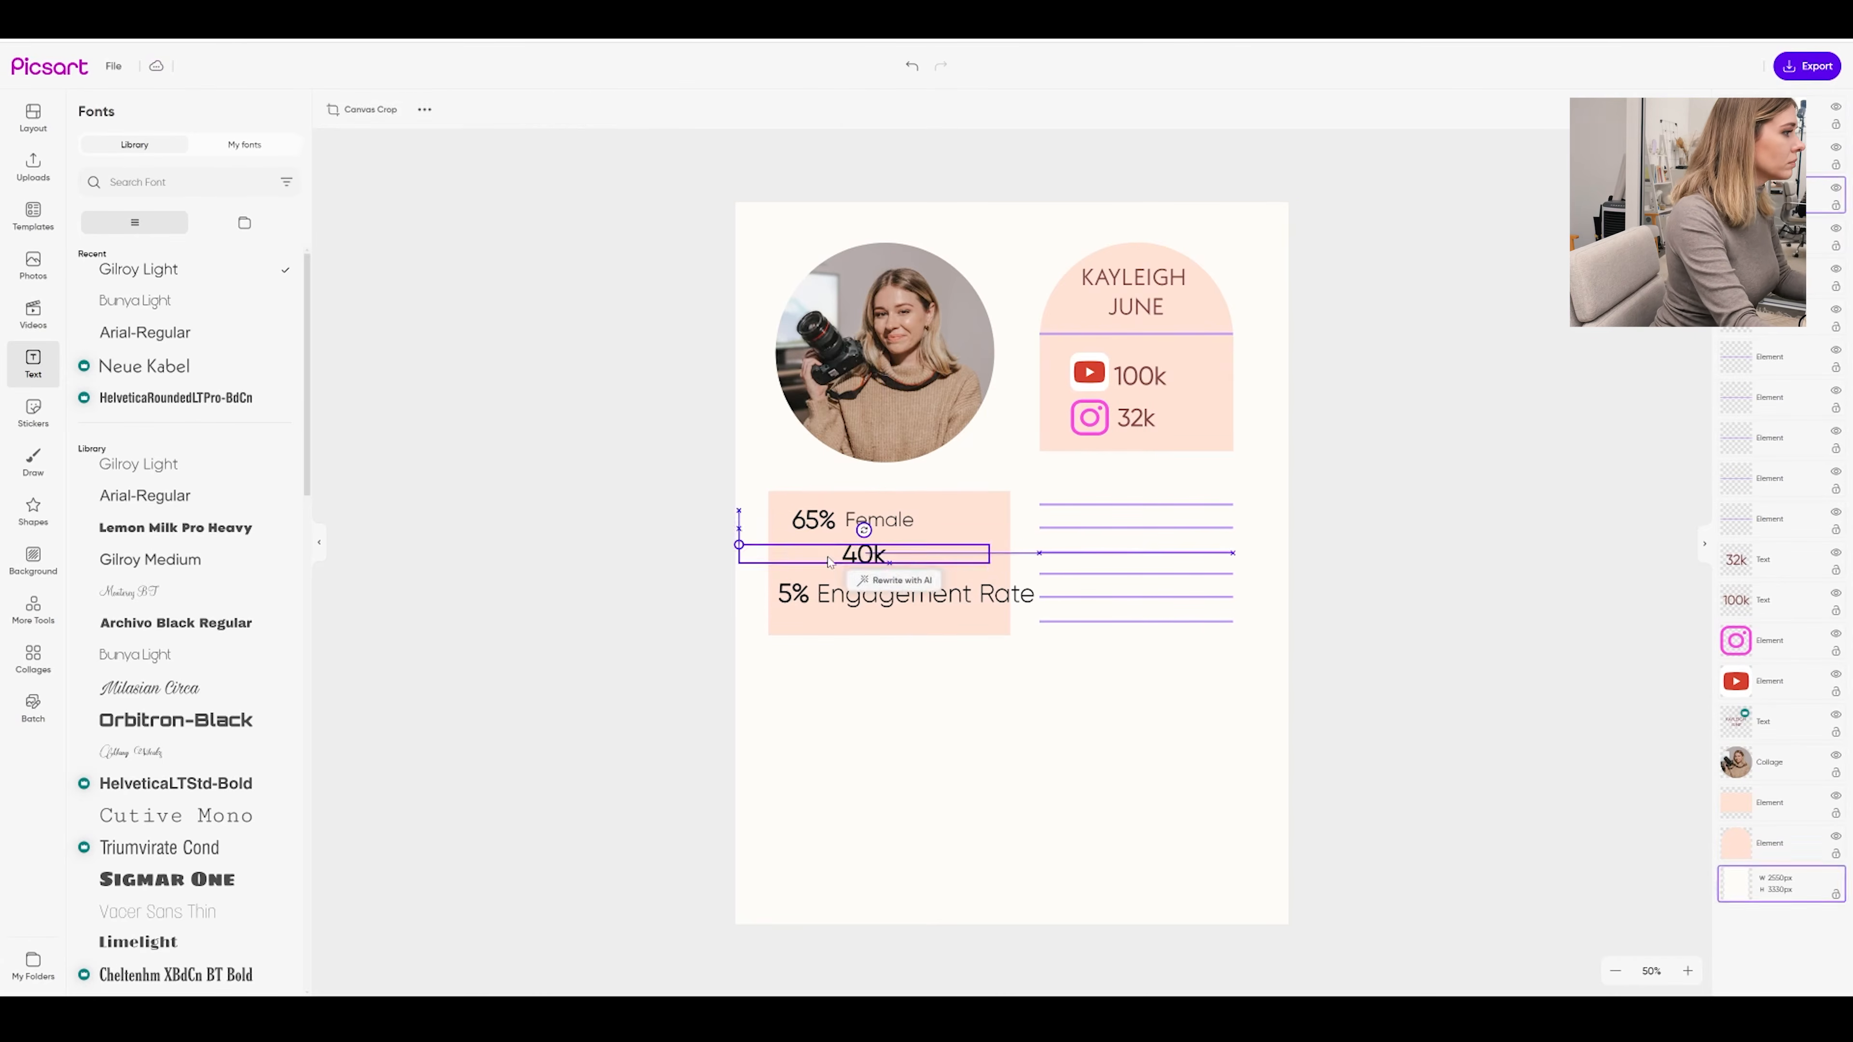
# Separate the stats into number and label boxes, with Female placed to the right of 65%
pyautogui.click(819, 599)
pyautogui.press('BackSpace')
pyautogui.click(917, 612)
pyautogui.click(820, 598)
pyautogui.moveTo(801, 527)
pyautogui.mouseDown()
pyautogui.moveTo(757, 529)
pyautogui.moveTo(799, 528)
pyautogui.mouseUp()
pyautogui.click(917, 555)
pyautogui.moveTo(995, 561); pyautogui.dragTo(970, 559)
pyautogui.click(879, 521)
pyautogui.moveTo(879, 521); pyautogui.dragTo(914, 524)
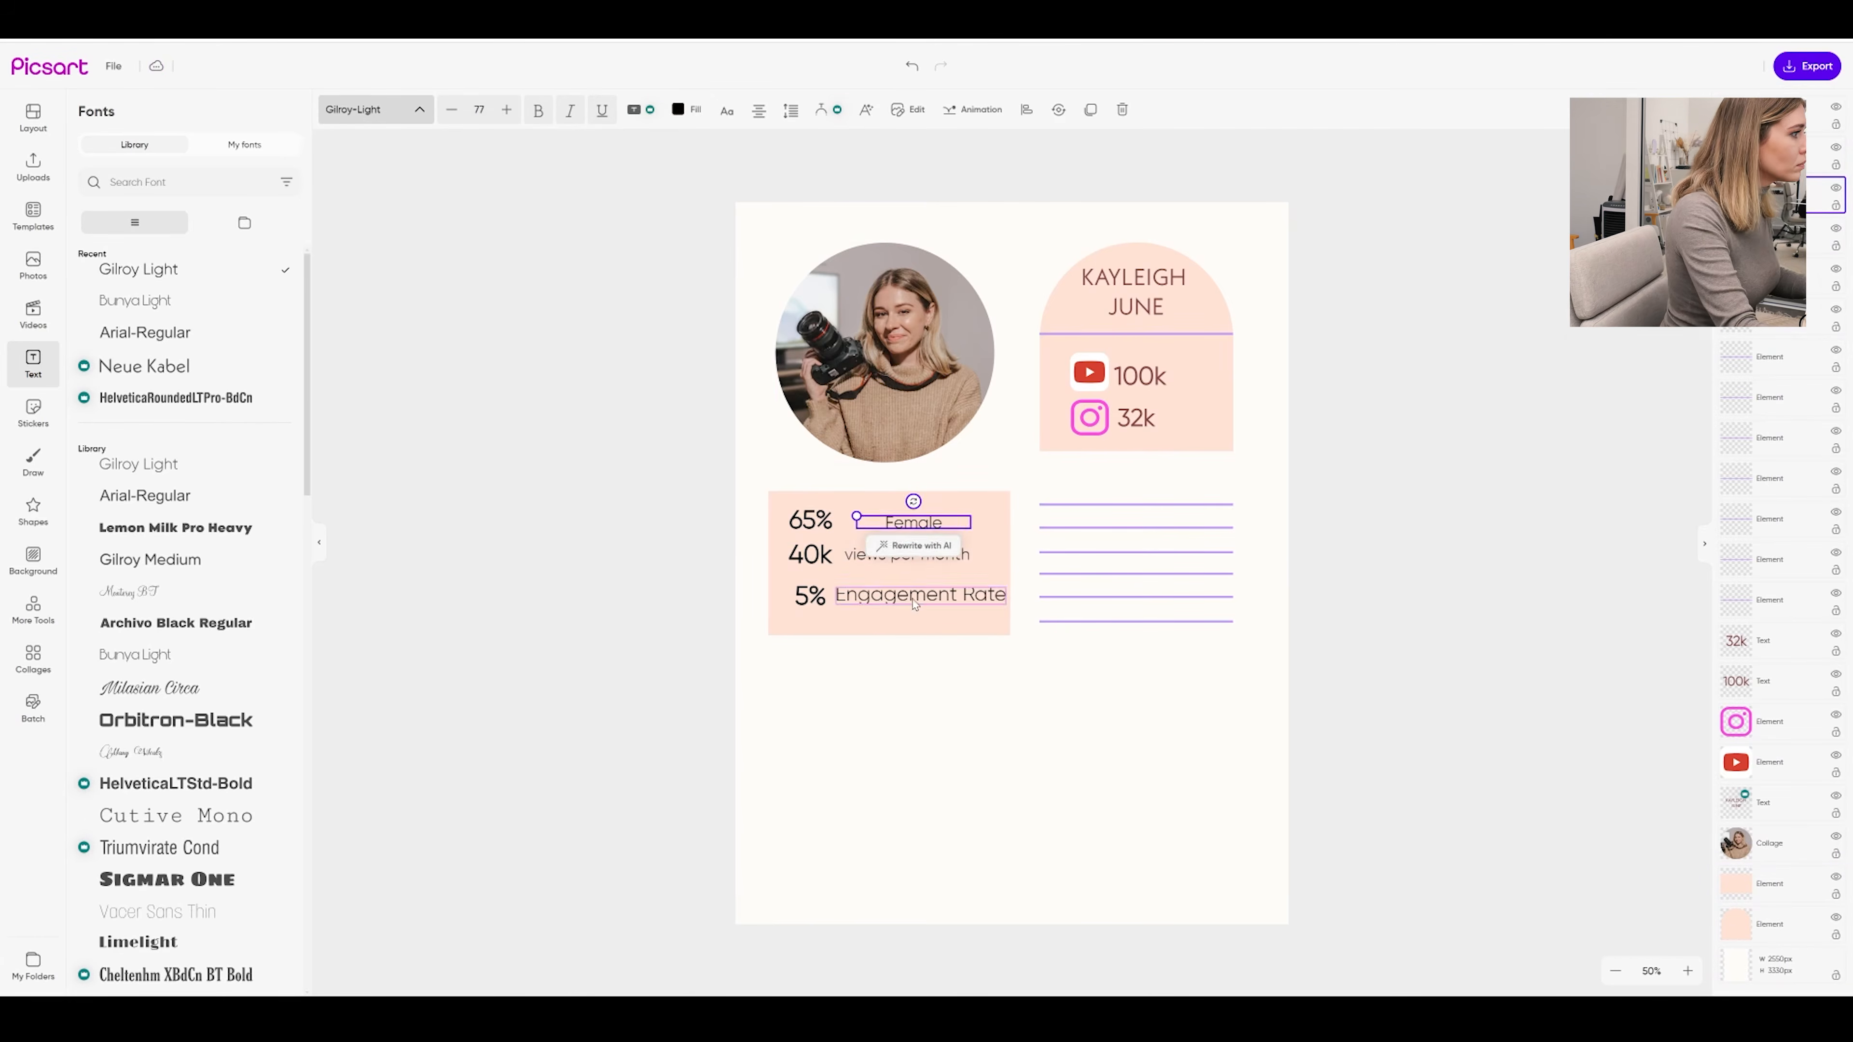
pyautogui.moveTo(1006, 604); pyautogui.dragTo(992, 601)
pyautogui.moveTo(810, 520); pyautogui.dragTo(843, 525)
pyautogui.moveTo(913, 523); pyautogui.dragTo(906, 522)
# Shorten the labels to Views and Engagement and align them beside 40k and 5%
pyautogui.moveTo(810, 554); pyautogui.dragTo(839, 555)
pyautogui.doubleClick(936, 554)
pyautogui.moveTo(907, 555); pyautogui.dragTo(935, 558)
pyautogui.write('Views')
pyautogui.doubleClick(921, 593)
pyautogui.press('BackSpace')
pyautogui.press('BackSpace')
pyautogui.press('BackSpace')
pyautogui.press('BackSpace')
pyautogui.press('BackSpace')
pyautogui.moveTo(809, 596); pyautogui.dragTo(840, 597)
pyautogui.moveTo(839, 555); pyautogui.dragTo(840, 560)
pyautogui.moveTo(901, 552)
pyautogui.mouseDown()
pyautogui.moveTo(925, 598)
pyautogui.moveTo(894, 561)
pyautogui.mouseUp()
# Enlarge the stat numbers, moving the peach box aside and then back behind them
pyautogui.click(904, 679)
pyautogui.click(890, 686)
pyautogui.moveTo(844, 525); pyautogui.dragTo(1083, 833)
pyautogui.click(890, 686)
pyautogui.click(890, 686)
pyautogui.click(1270, 679)
pyautogui.moveTo(1022, 649); pyautogui.dragTo(784, 504)
pyautogui.moveTo(806, 609); pyautogui.dragTo(793, 617)
pyautogui.click(827, 524)
pyautogui.moveTo(993, 720); pyautogui.dragTo(821, 511)
pyautogui.click(826, 523)
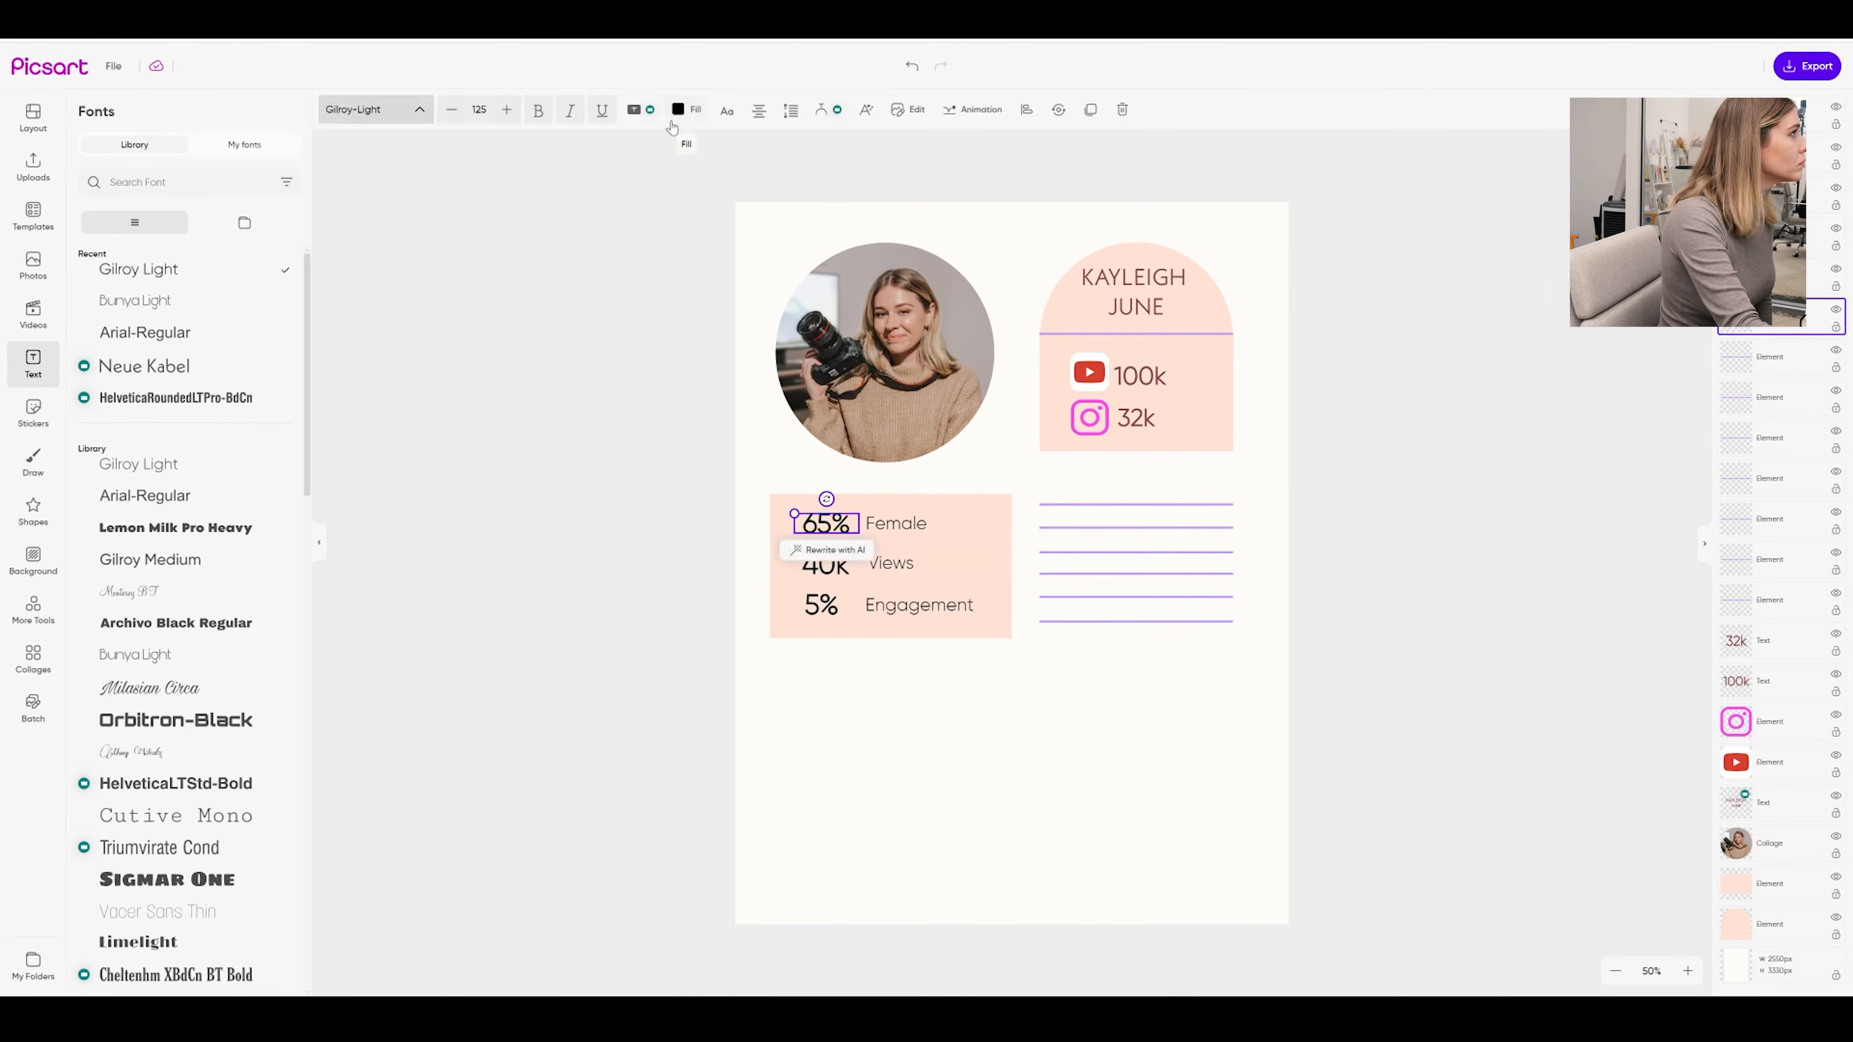
# Colour the stat numbers maroon and remove bold from them and the 100k and 32k counts
pyautogui.click(677, 110)
pyautogui.click(120, 468)
pyautogui.click(821, 604)
pyautogui.click(539, 110)
pyautogui.click(1013, 653)
pyautogui.click(1136, 418)
pyautogui.click(538, 110)
pyautogui.click(1073, 718)
# Nudge Views and Female slightly left and check the purple line's colour
pyautogui.moveTo(893, 563); pyautogui.dragTo(894, 523)
pyautogui.click(965, 779)
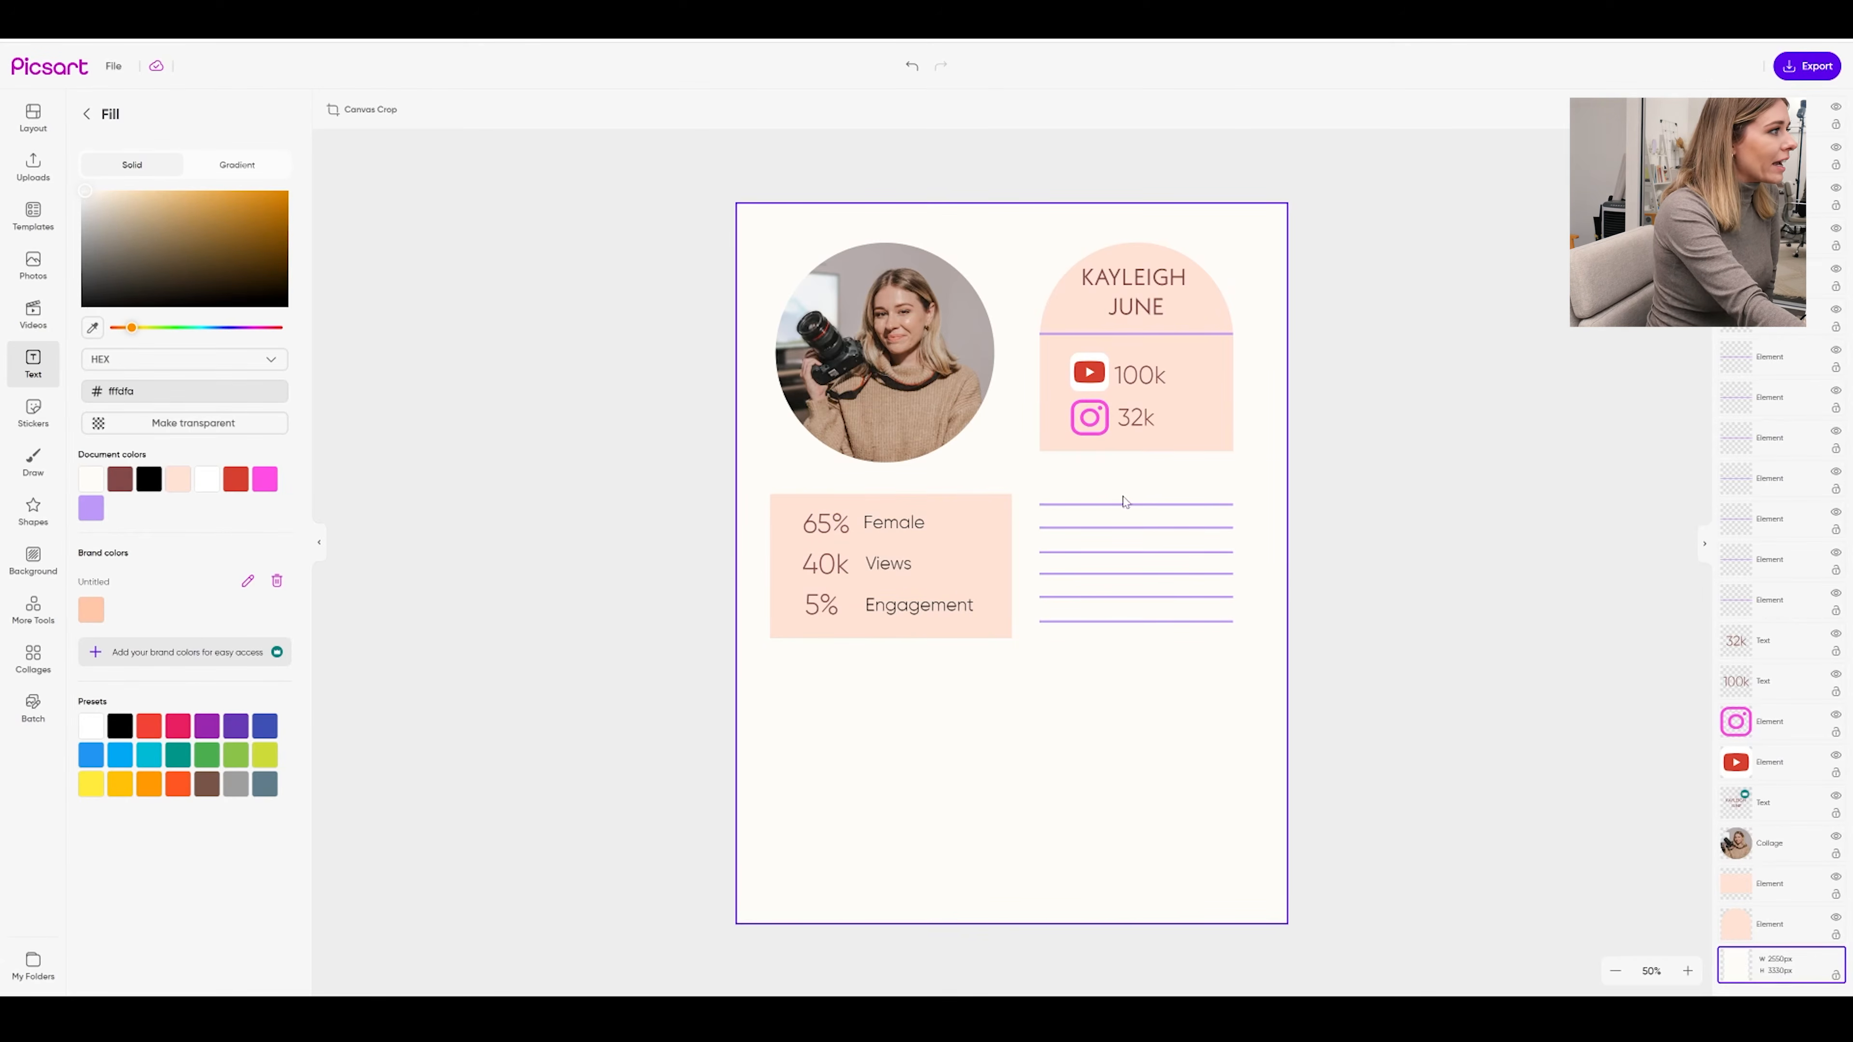
pyautogui.click(1184, 559)
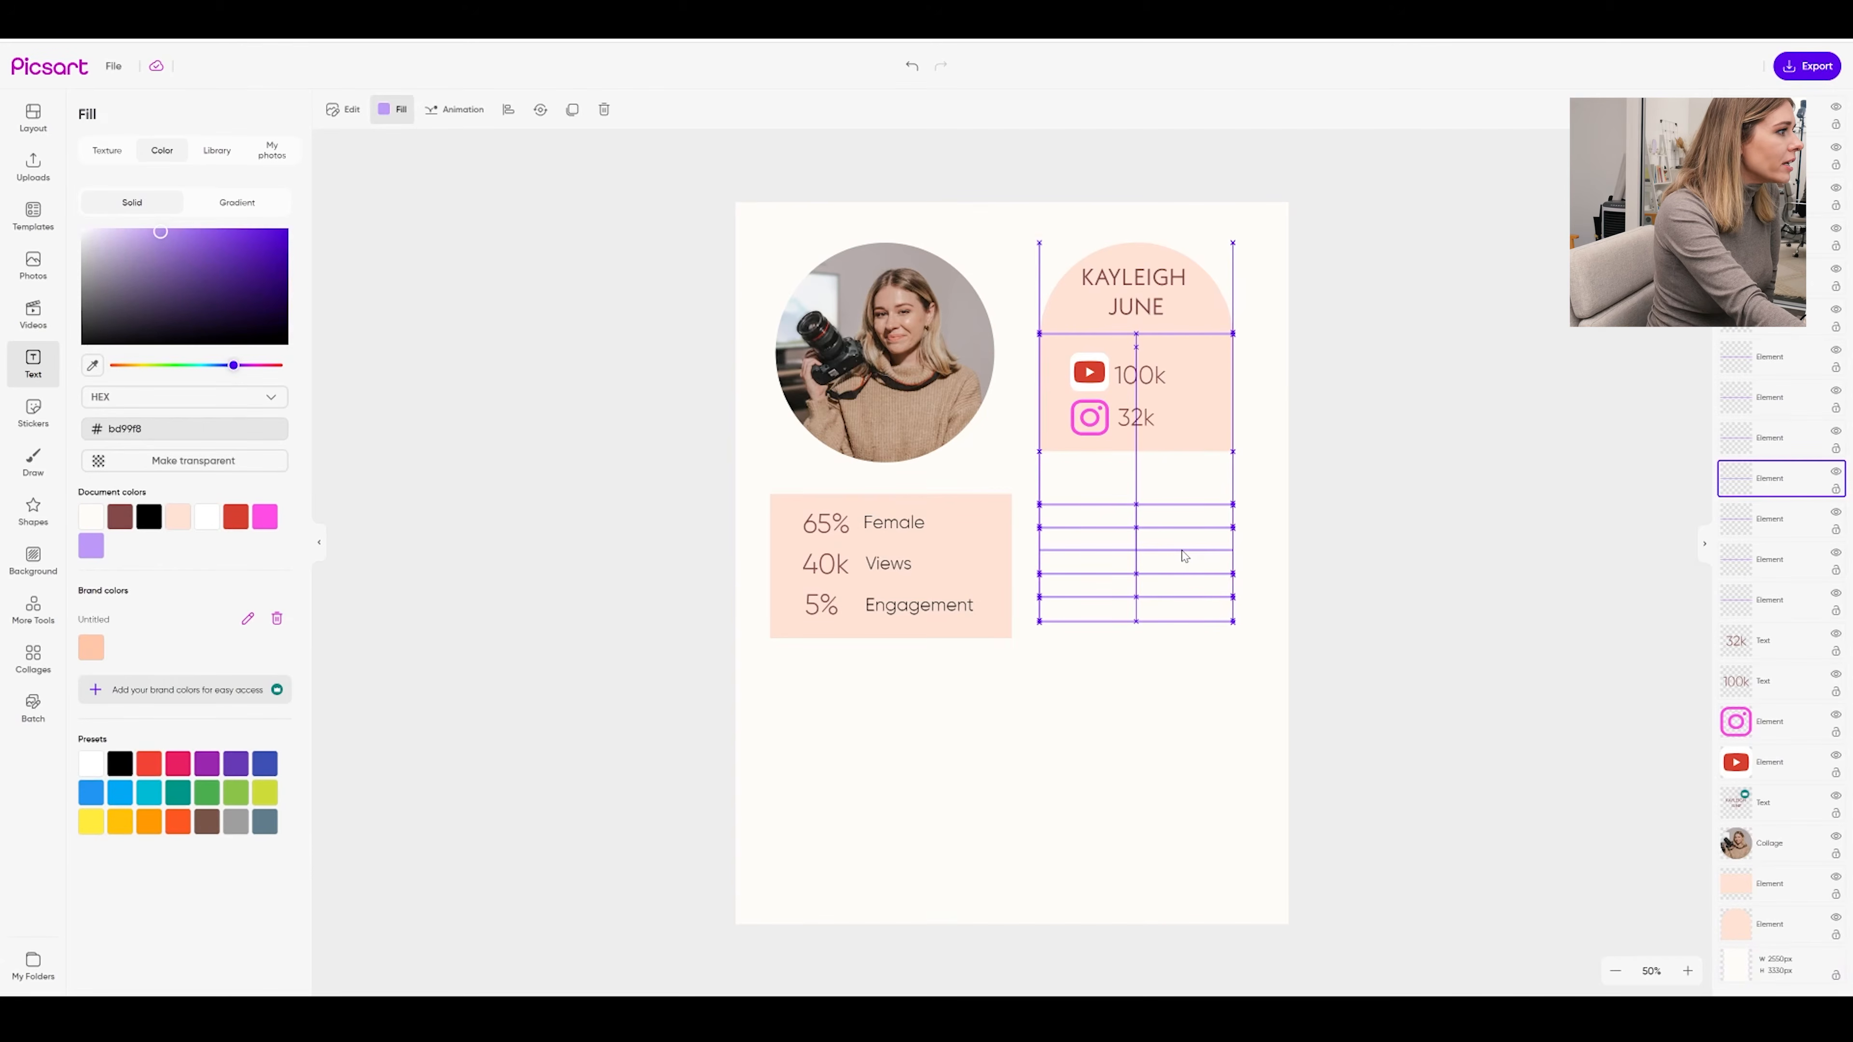
pyautogui.click(1187, 656)
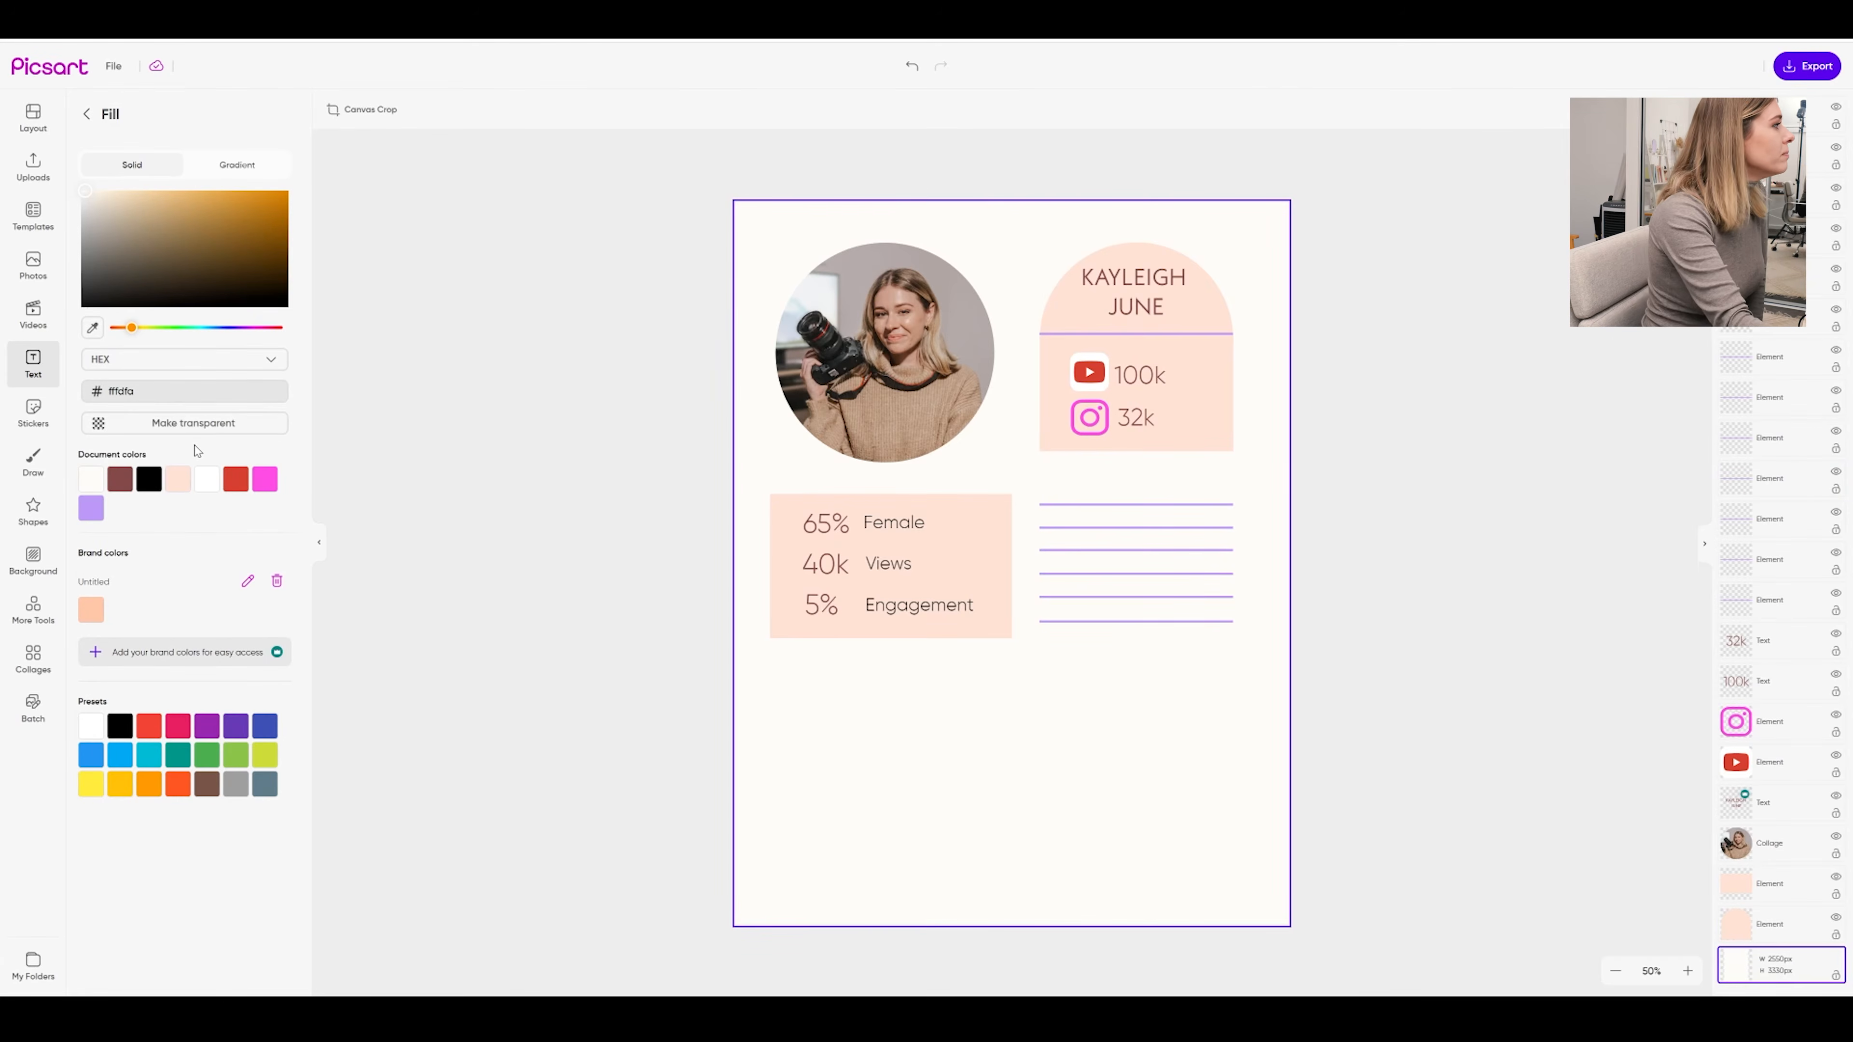
pyautogui.click(906, 610)
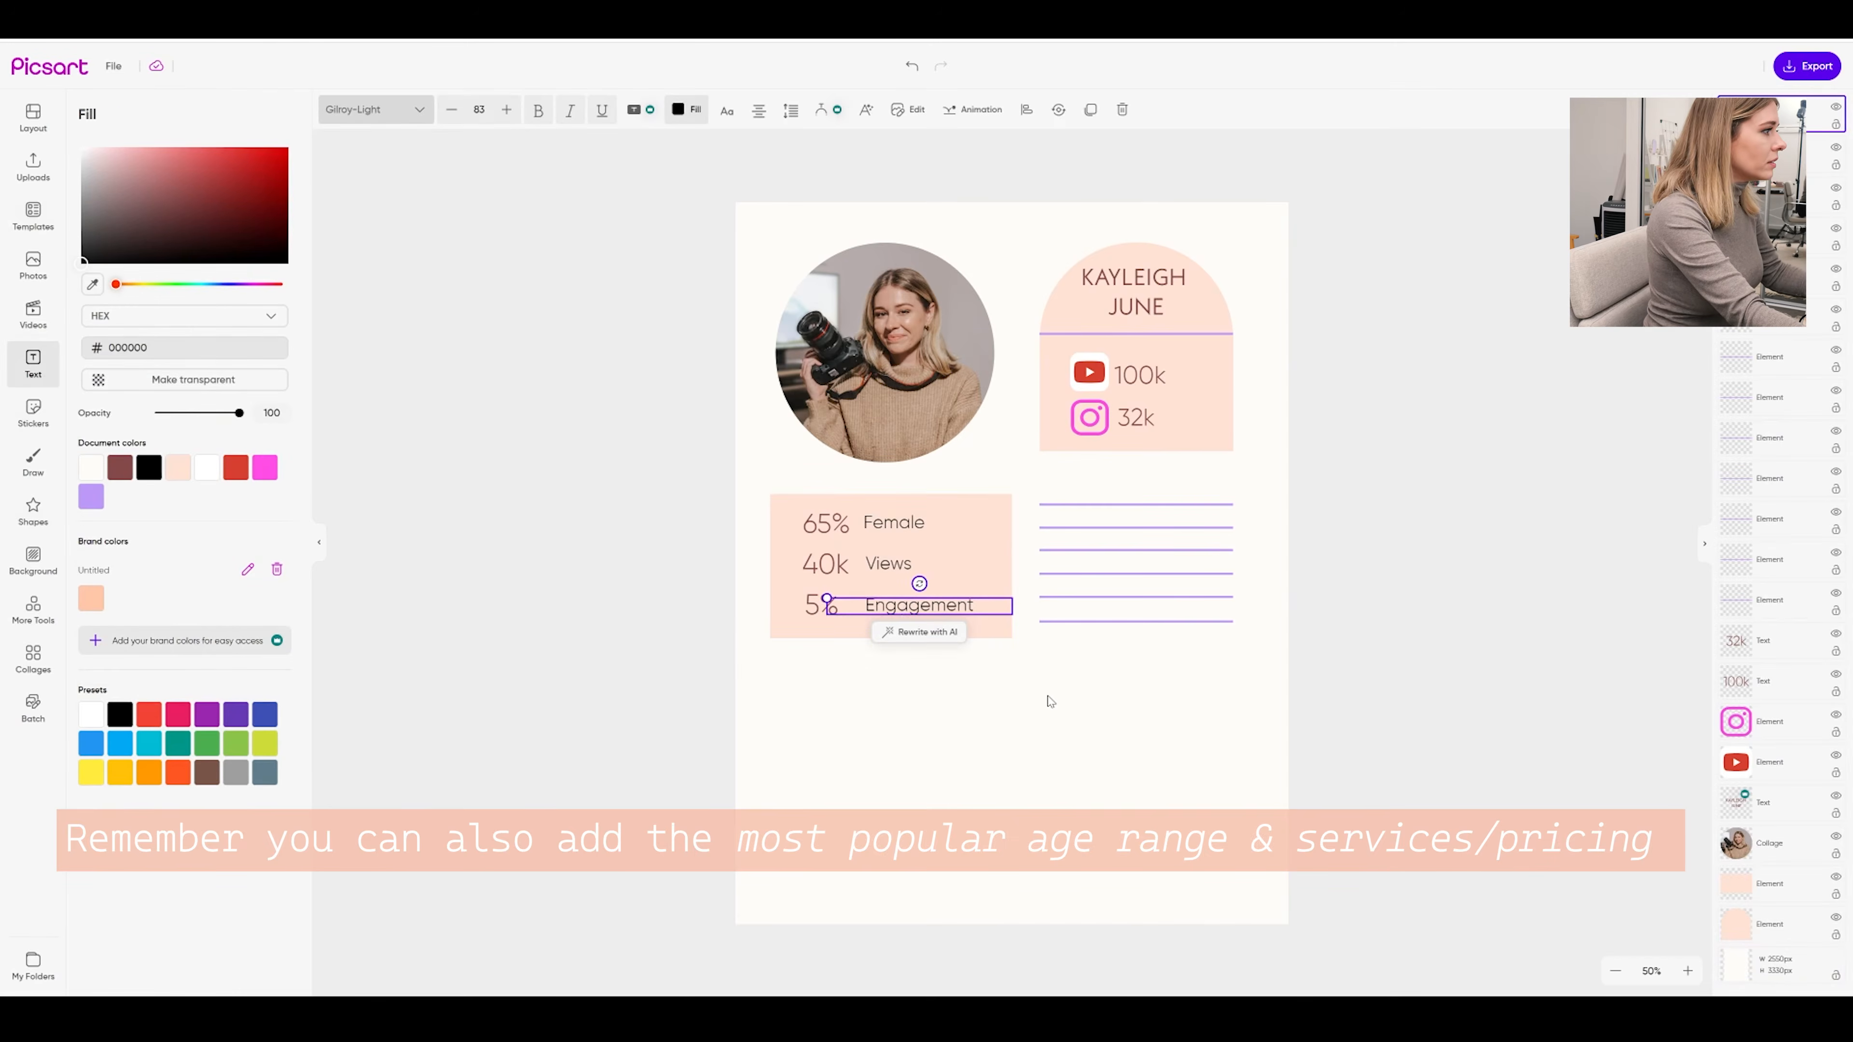
# Paste a copy of the Engagement label onto the first purple line and retype it as United States
pyautogui.hotkey('ctrl', 'v')
pyautogui.moveTo(942, 617); pyautogui.dragTo(1112, 527)
pyautogui.doubleClick(1113, 520)
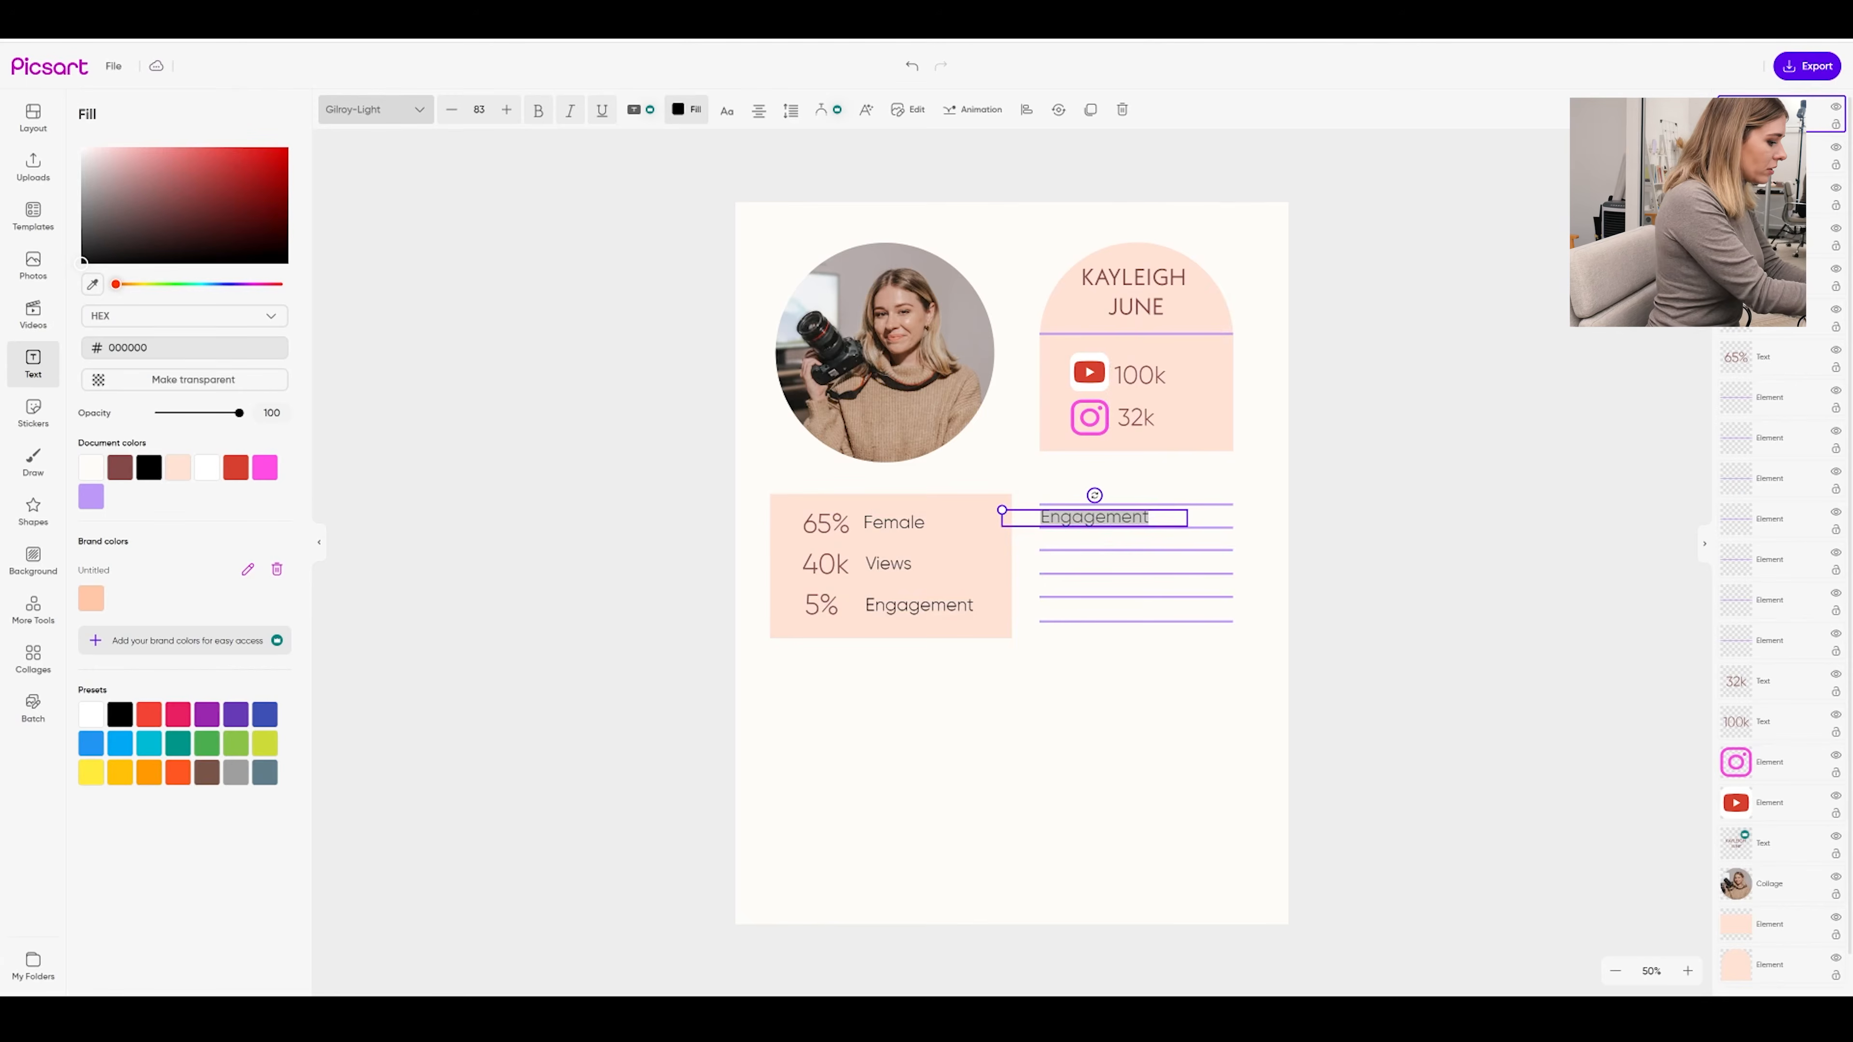
pyautogui.write('United Sata')
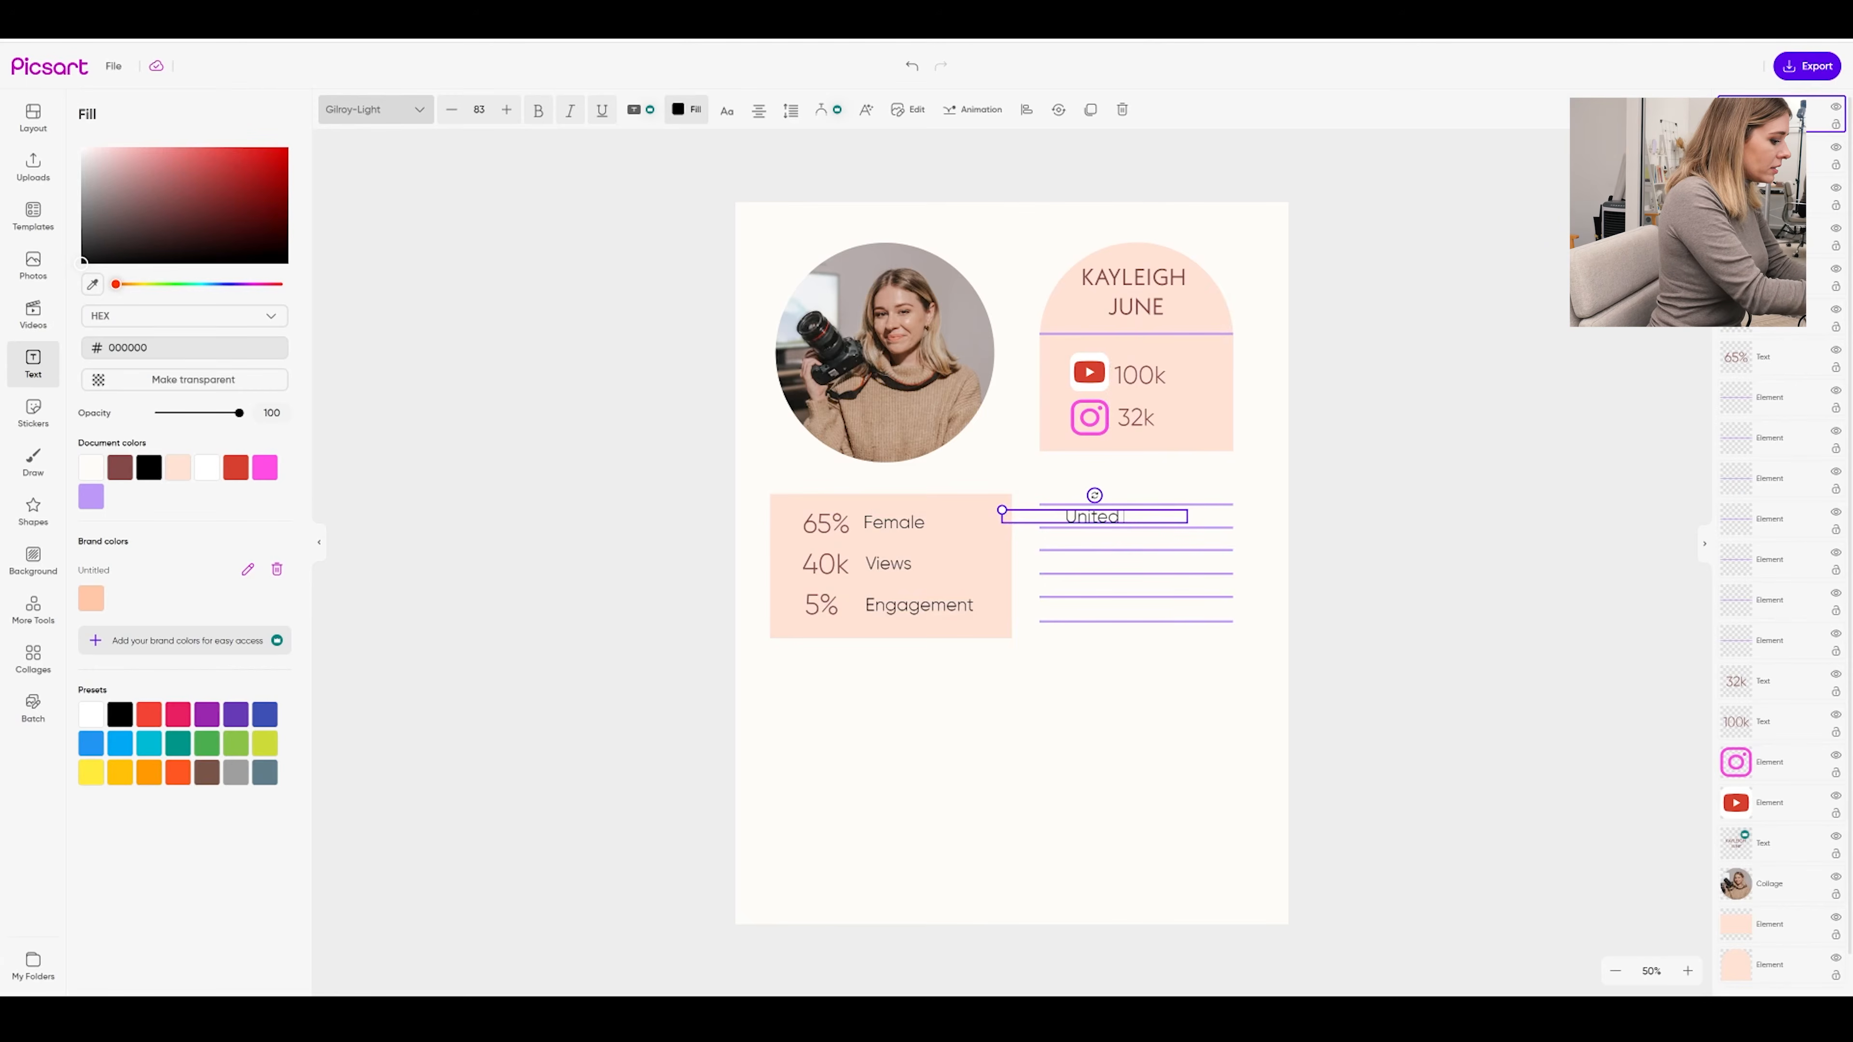
pyautogui.press('BackSpace')
pyautogui.press('BackSpace')
pyautogui.press('BackSpace')
pyautogui.write('tates')
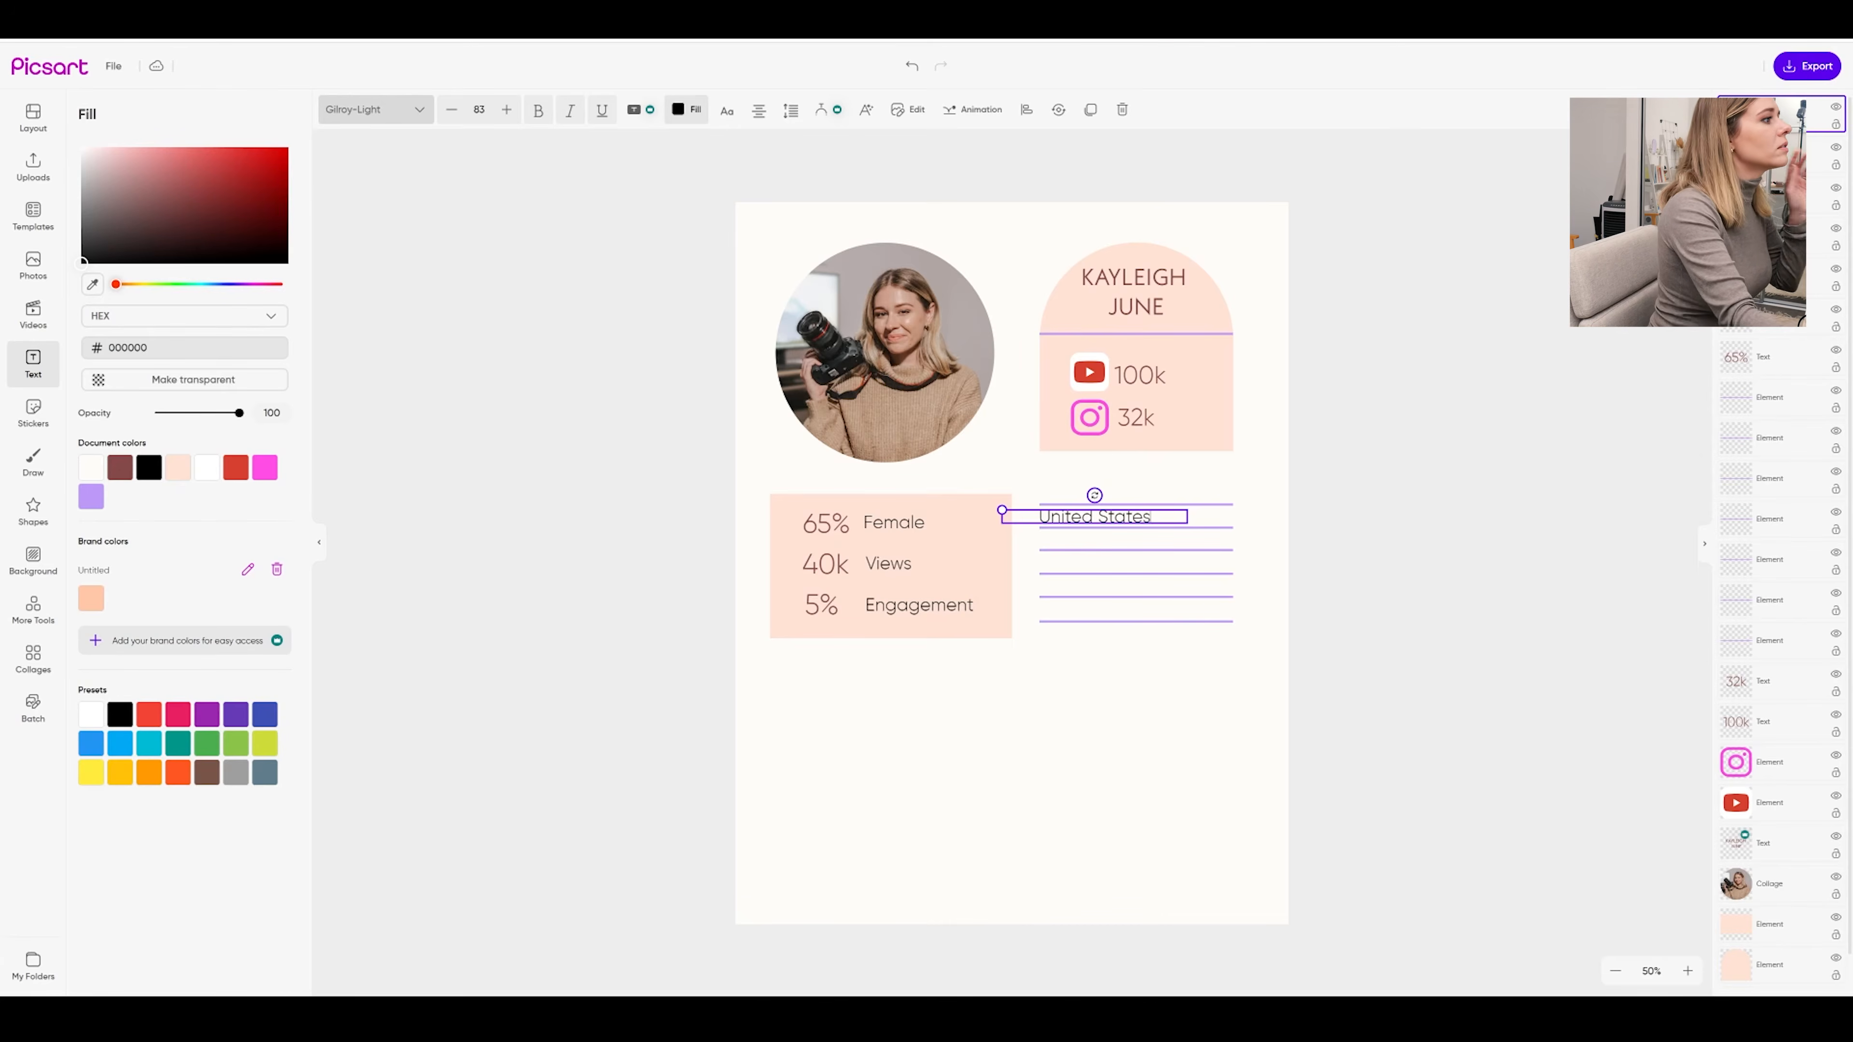
pyautogui.click(1104, 693)
pyautogui.moveTo(1101, 519); pyautogui.dragTo(1182, 520)
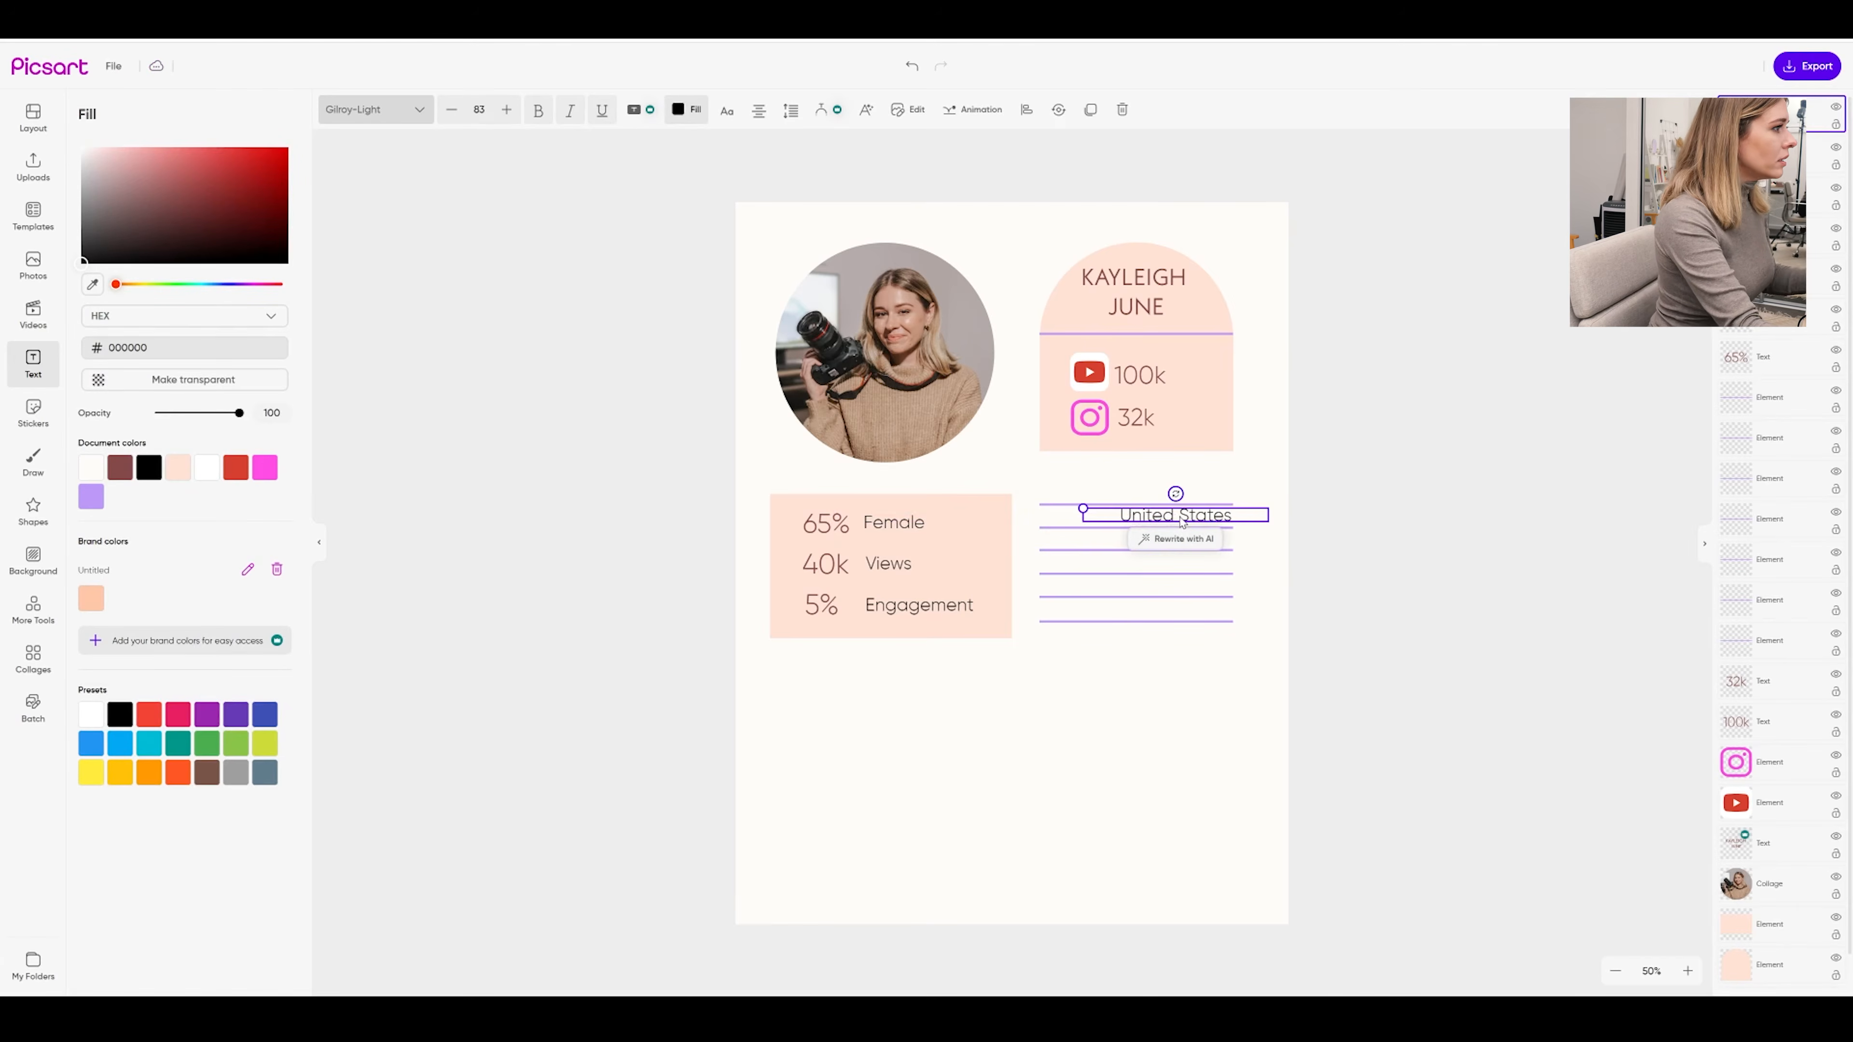
# Add India, Germany and United Kingdom as the next country rows
pyautogui.hotkey('ctrl', 'v')
pyautogui.moveTo(1165, 527); pyautogui.dragTo(1156, 541)
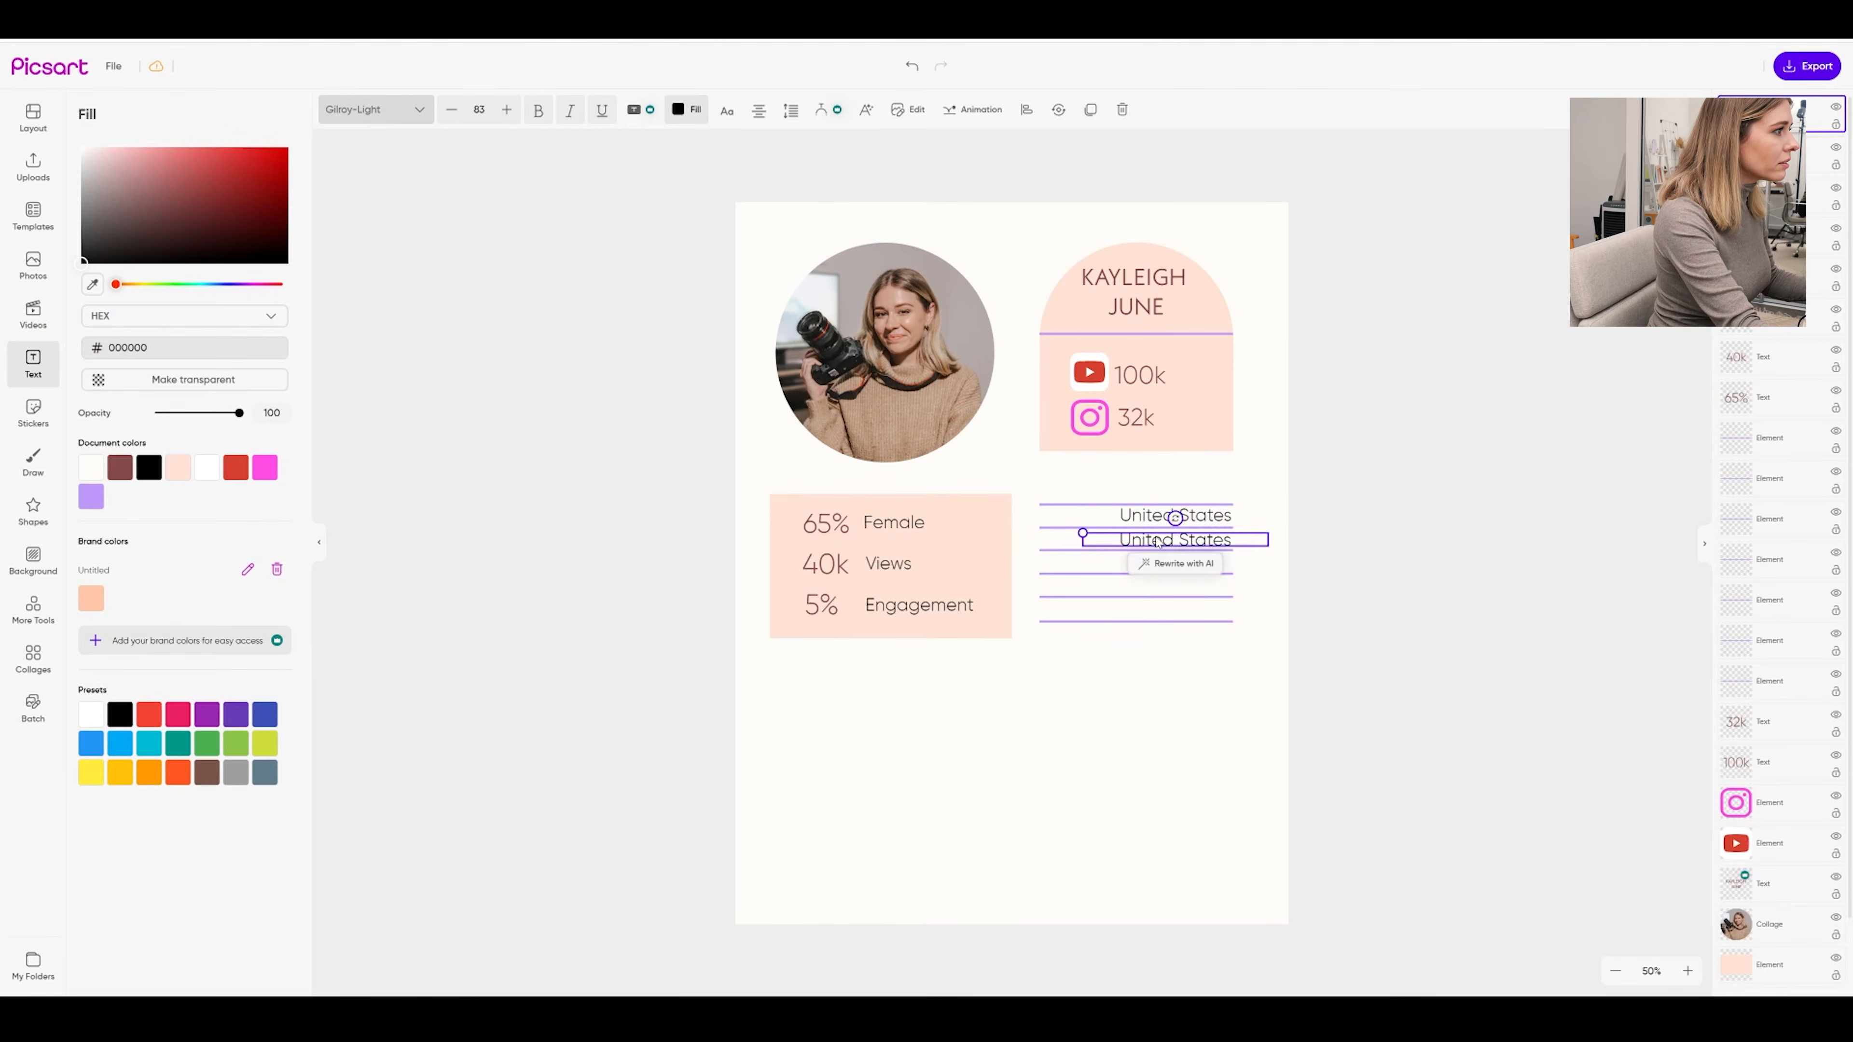
pyautogui.doubleClick(1156, 541)
pyautogui.write('India')
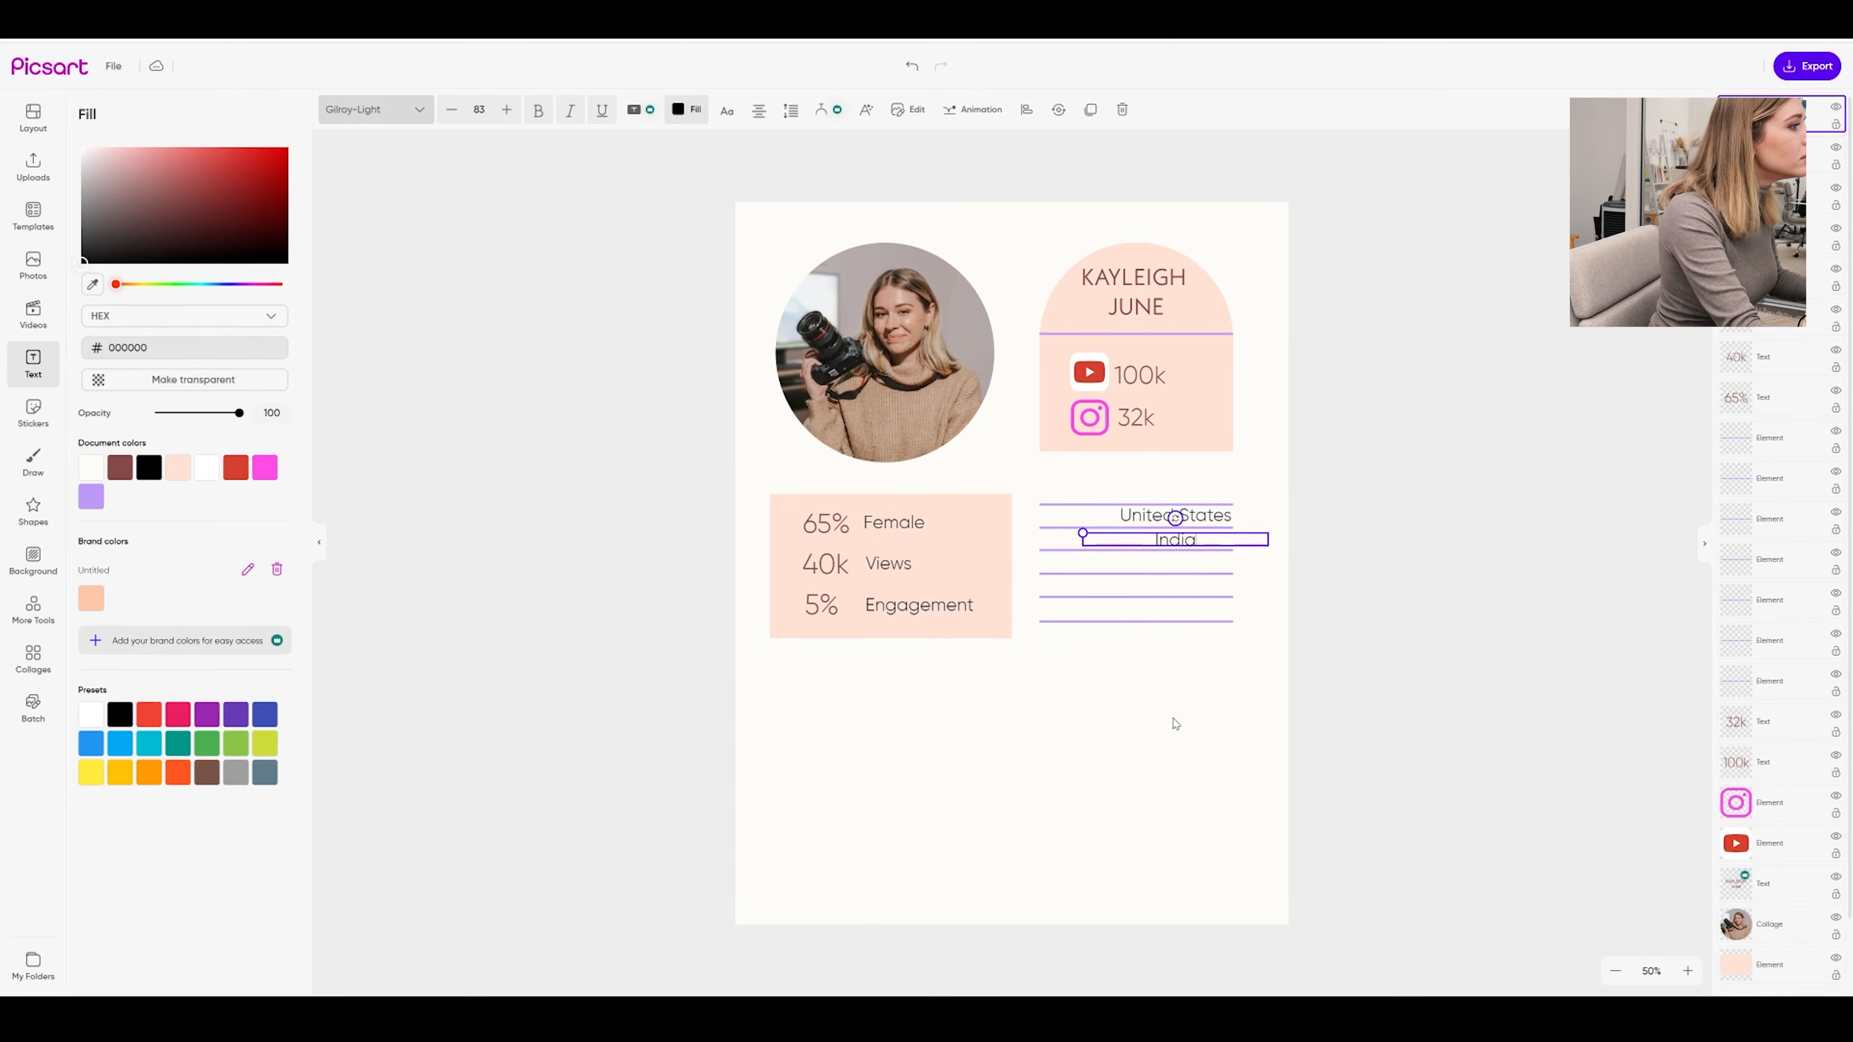
pyautogui.click(1176, 725)
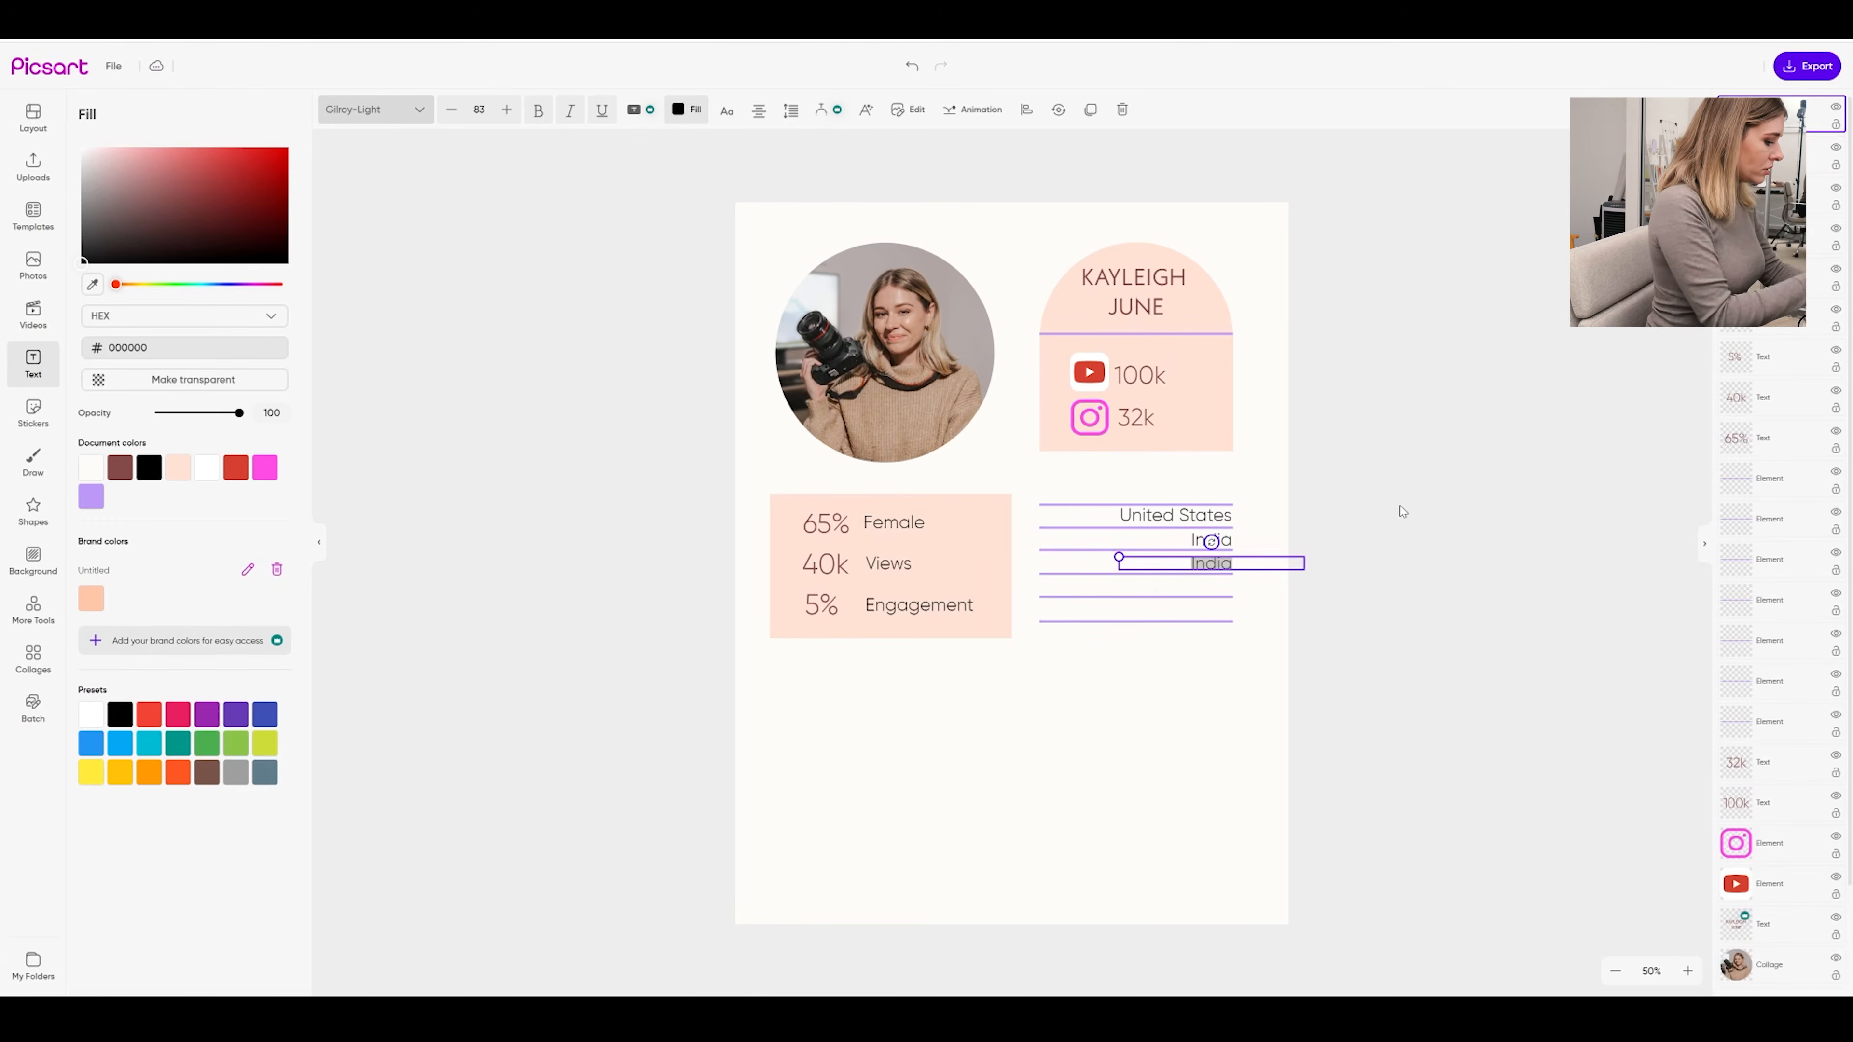
pyautogui.write('Germany')
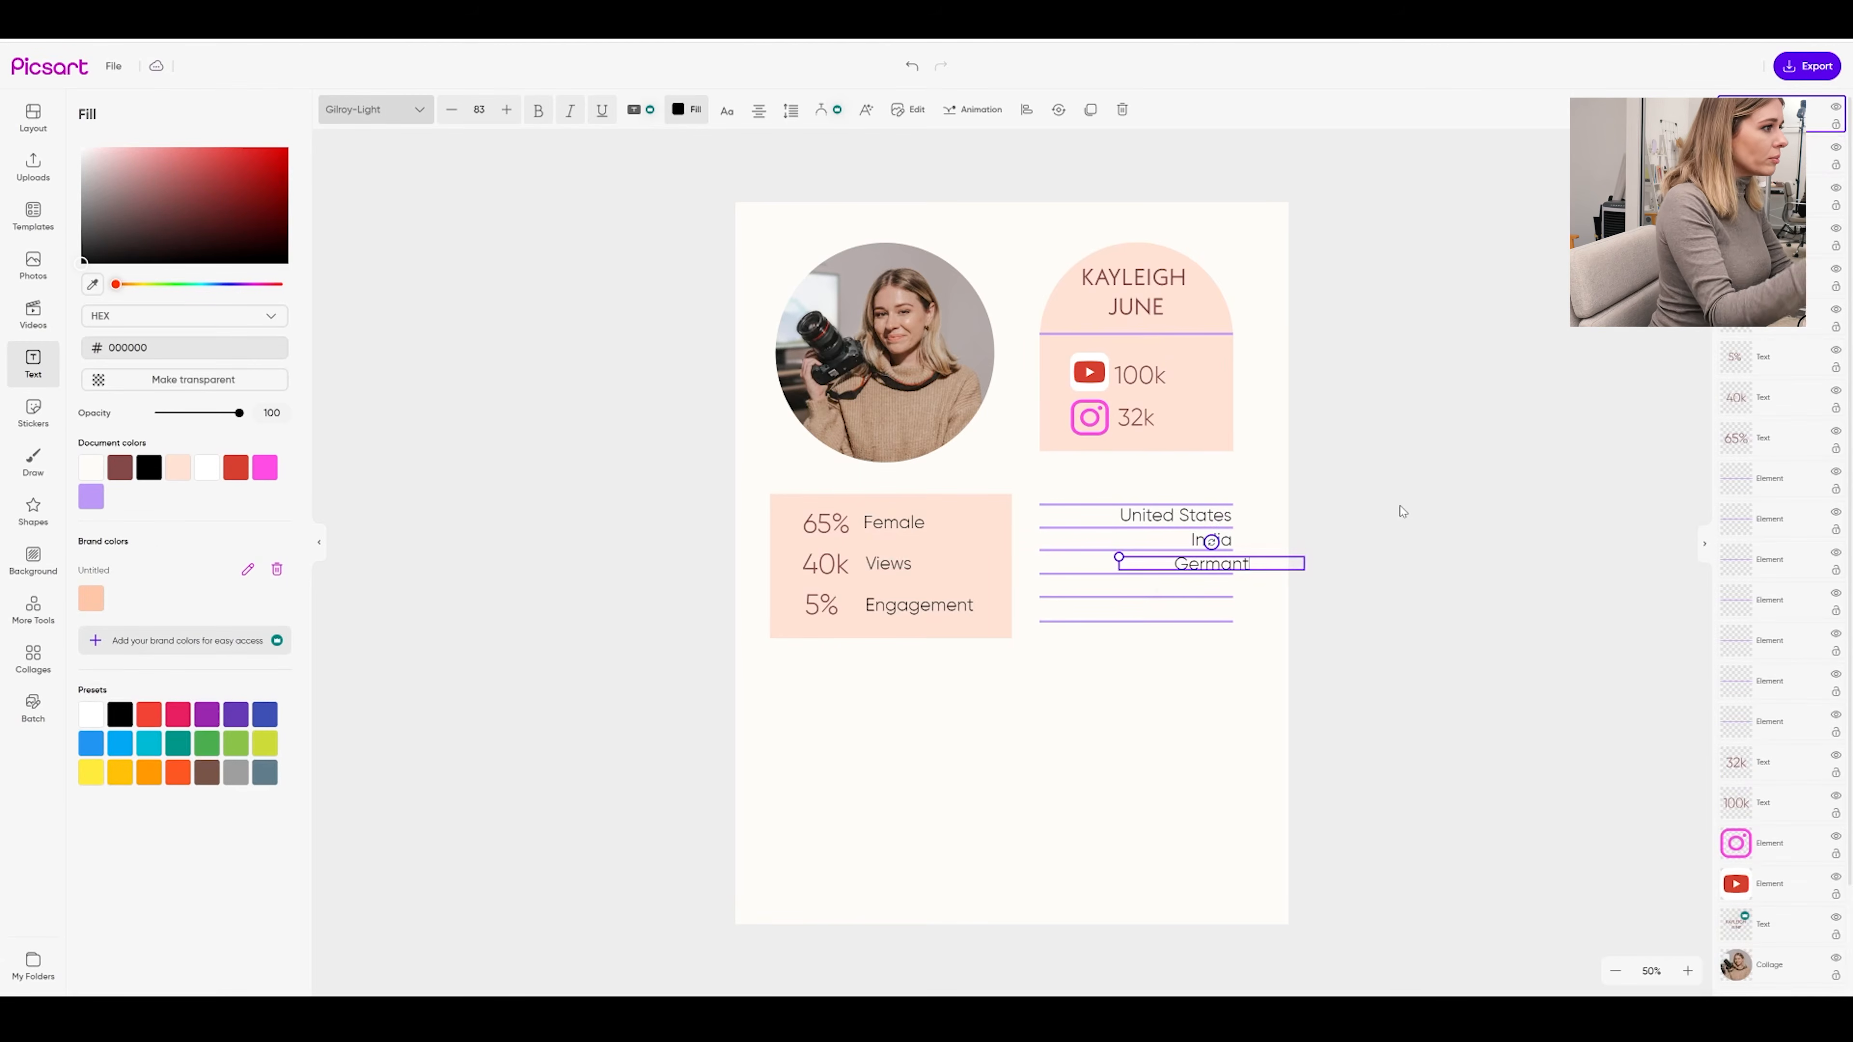
pyautogui.press('BackSpace')
pyautogui.write('y')
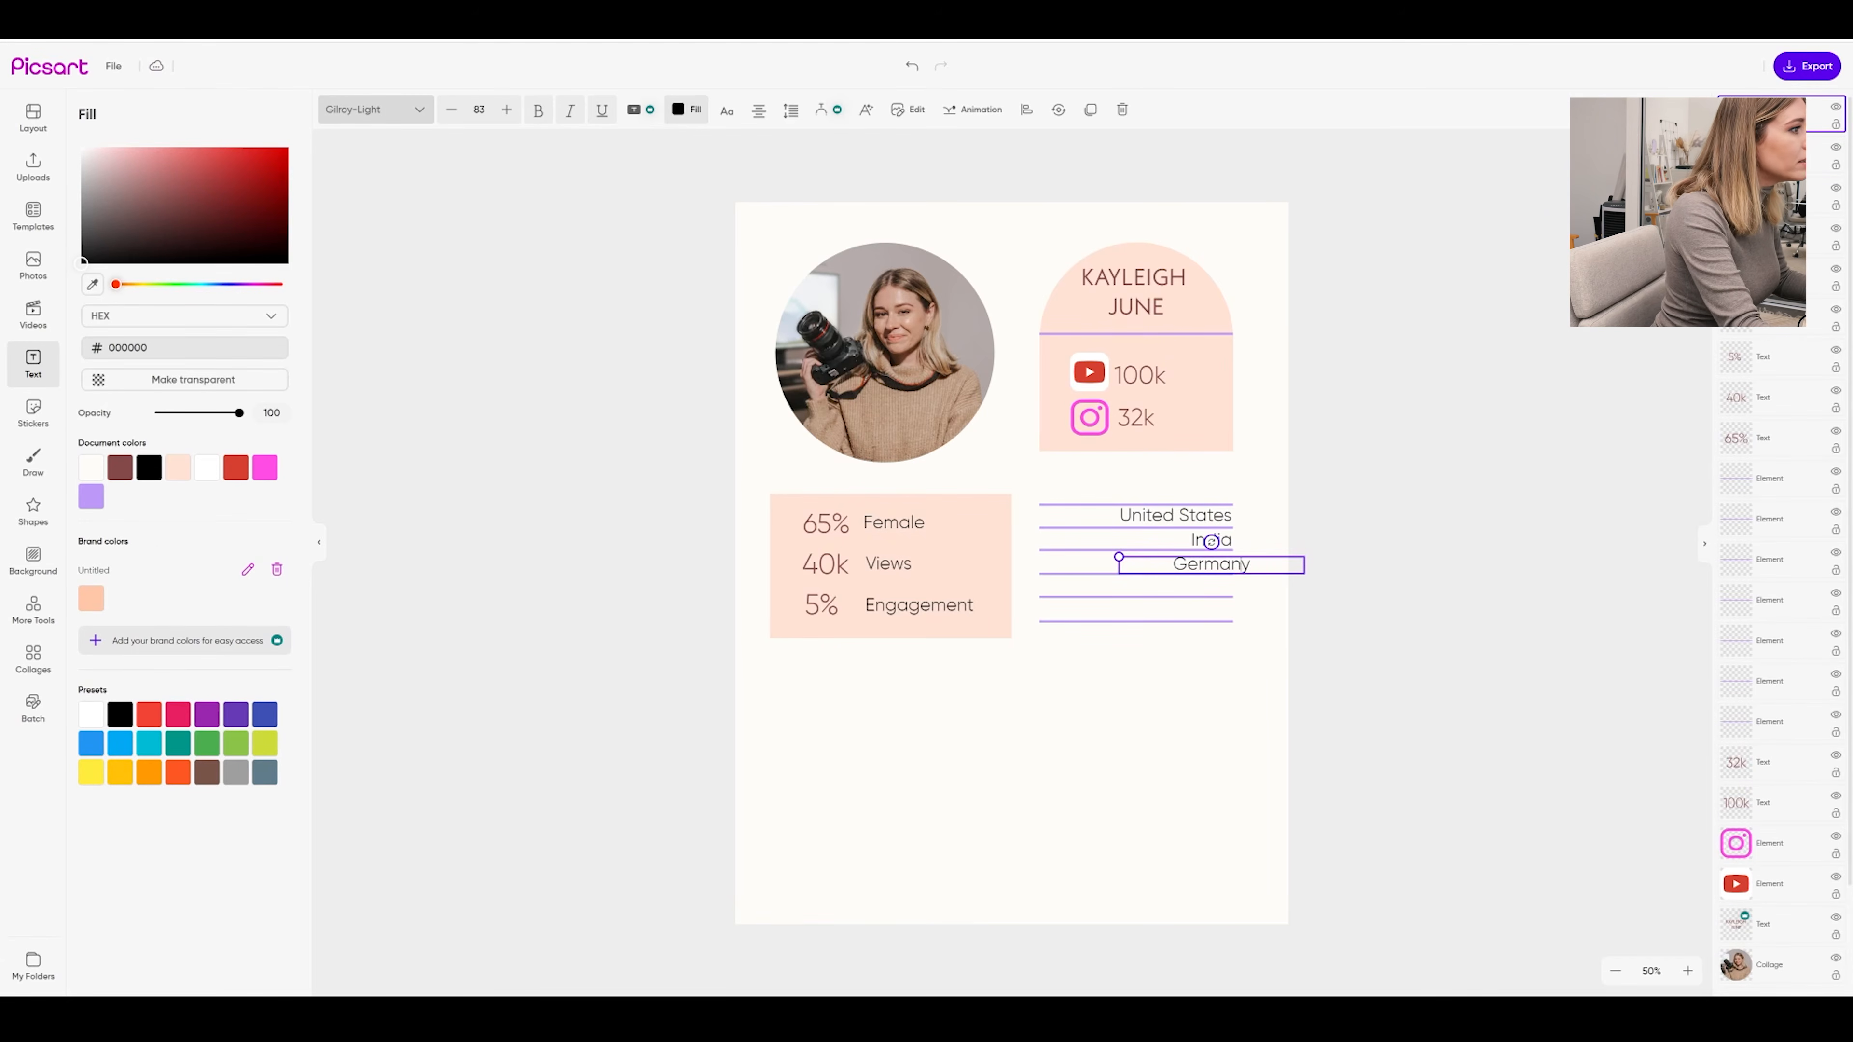
pyautogui.click(1240, 626)
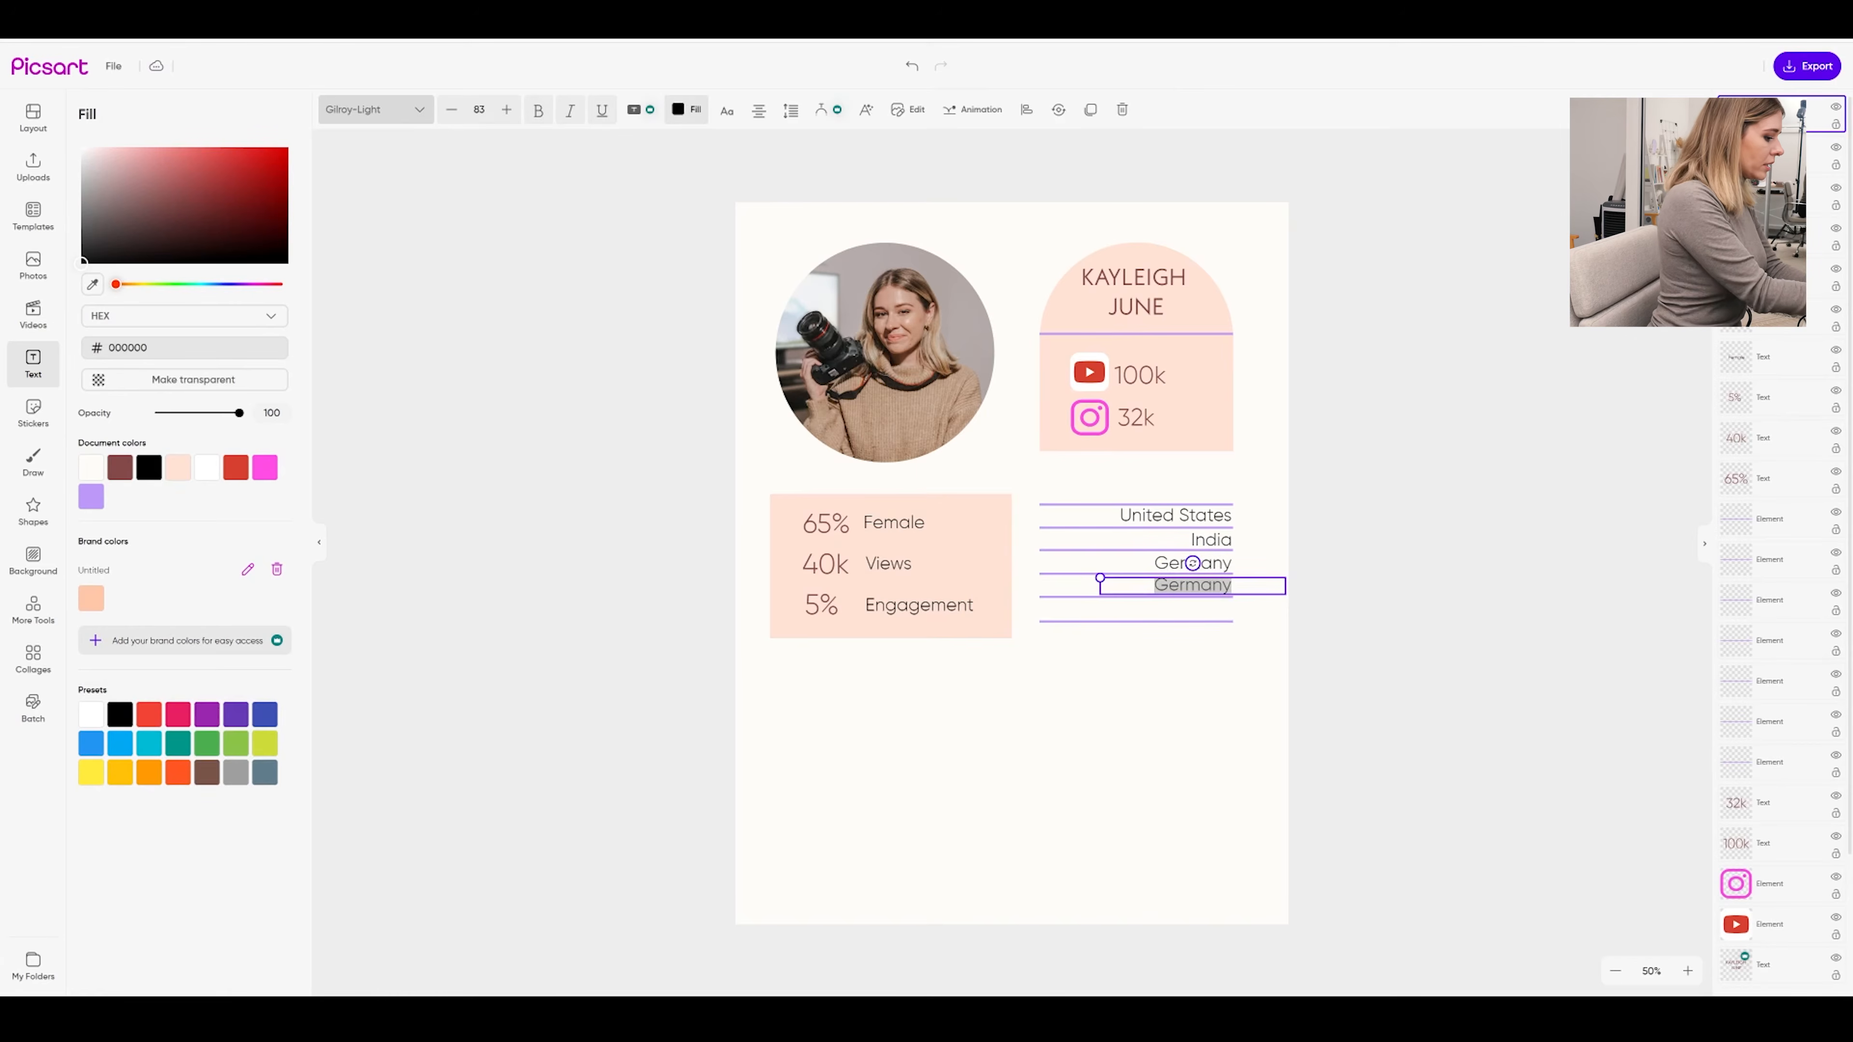
pyautogui.write('United Kingdom')
pyautogui.press('Escape')
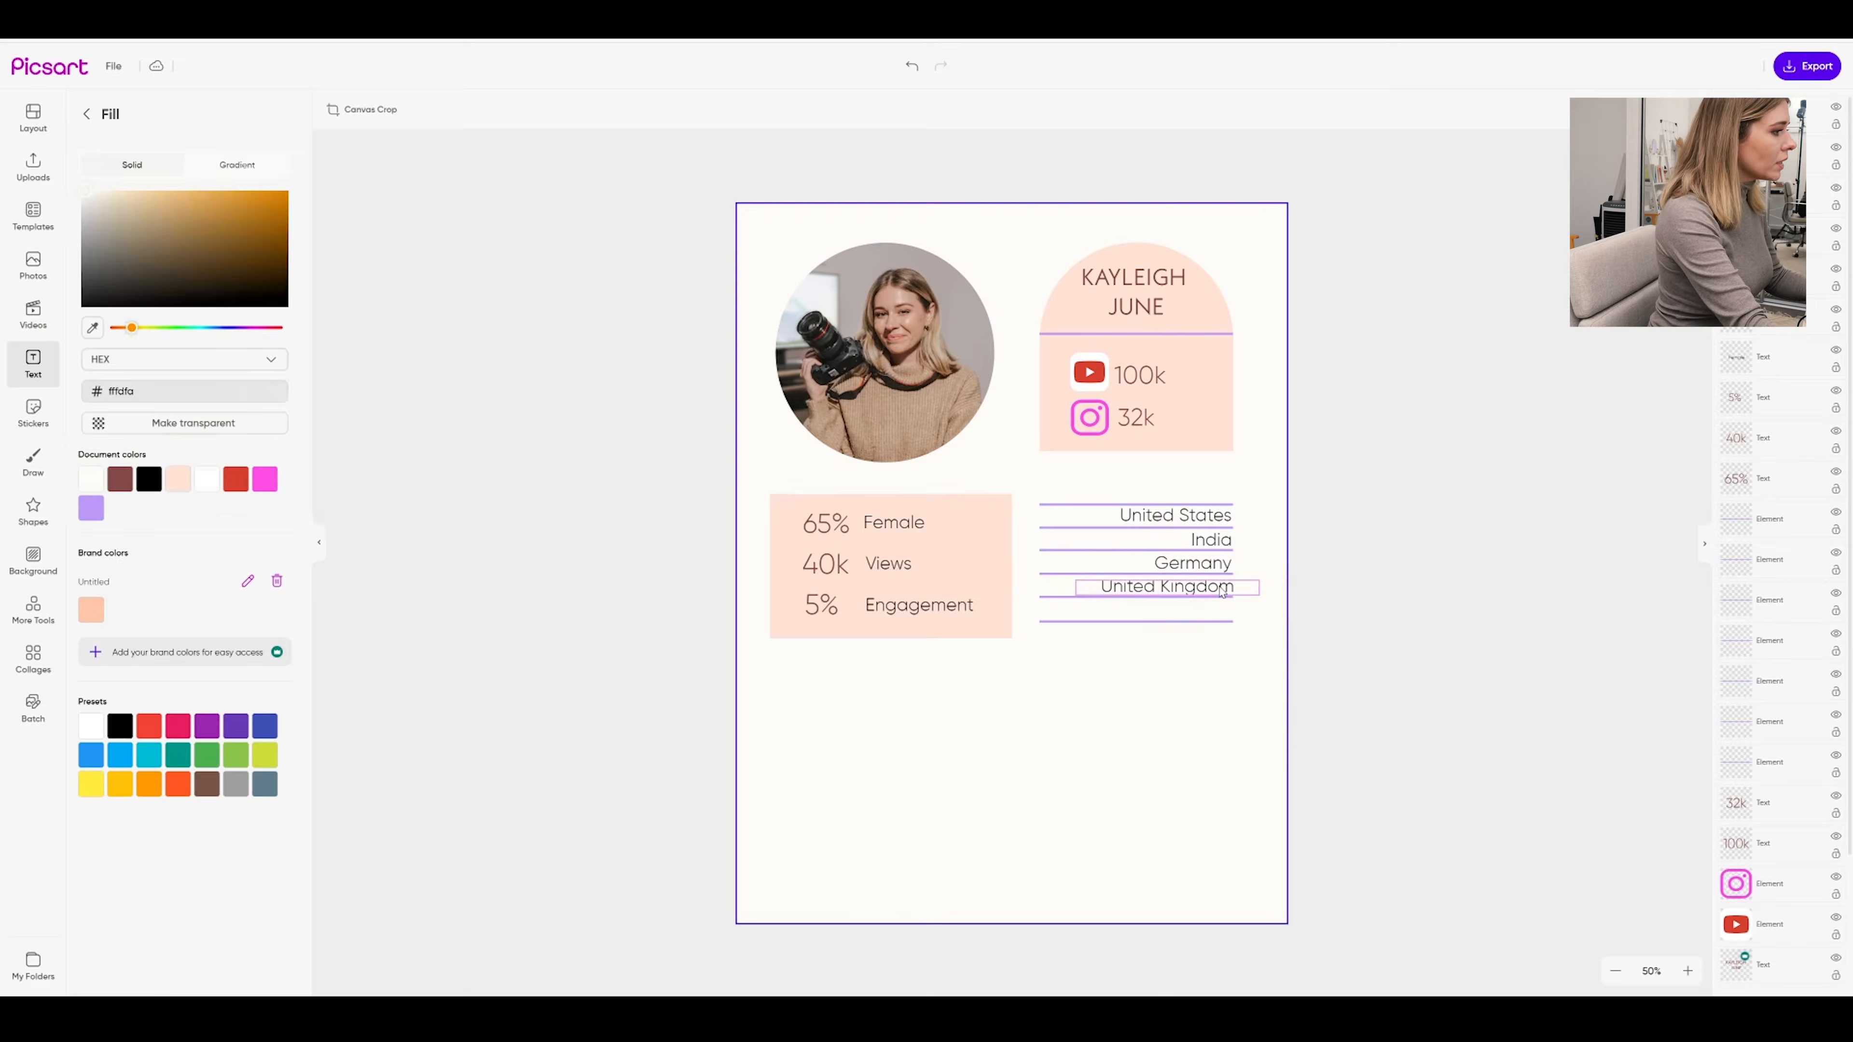
# Duplicate United Kingdom into a fifth row for Australia and move a 65% copy beside United States
pyautogui.click(1222, 590)
pyautogui.hotkey('ctrl', 'c')
pyautogui.hotkey('ctrl', 'v')
pyautogui.moveTo(1136, 603); pyautogui.dragTo(1131, 617)
pyautogui.doubleClick(1131, 615)
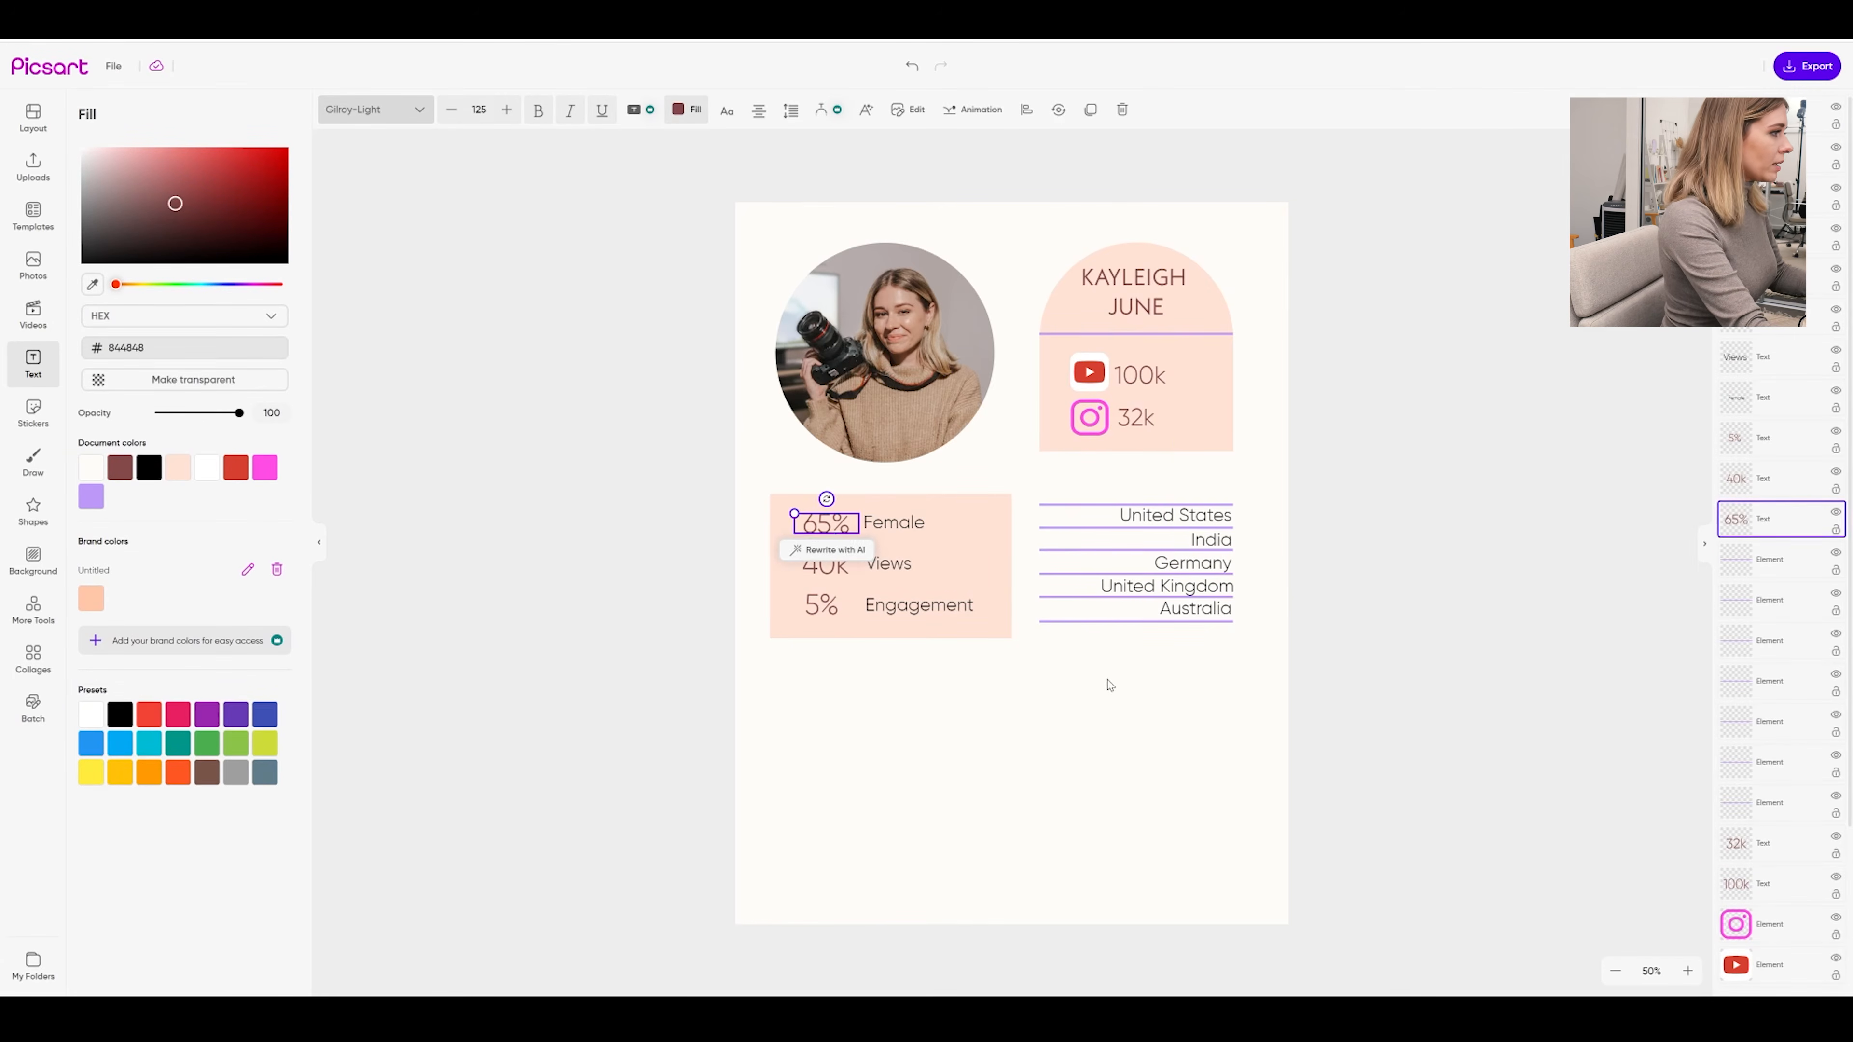
pyautogui.hotkey('ctrl', 'v')
pyautogui.moveTo(854, 531); pyautogui.dragTo(1080, 502)
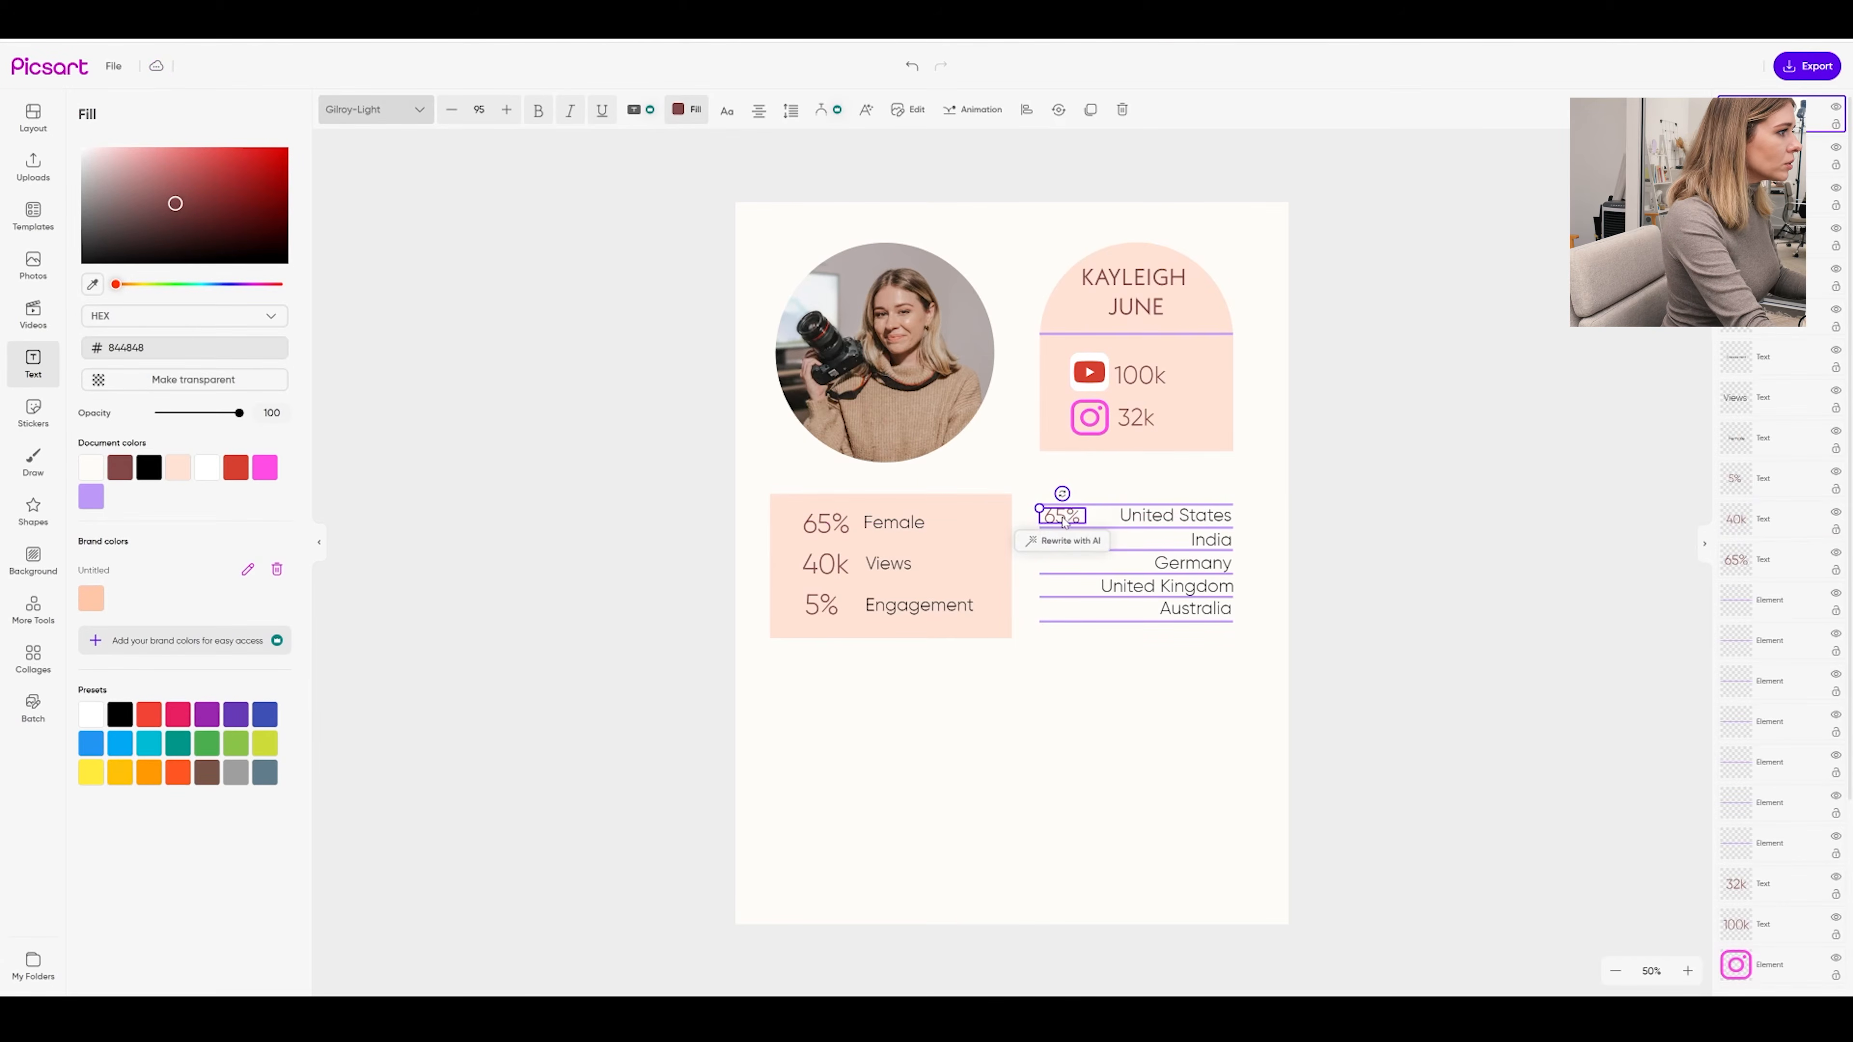
# Type 40% beside United States and duplicate it down the rows as 20%, 10%, 15% and 15%
pyautogui.doubleClick(1070, 517)
pyautogui.write('40')
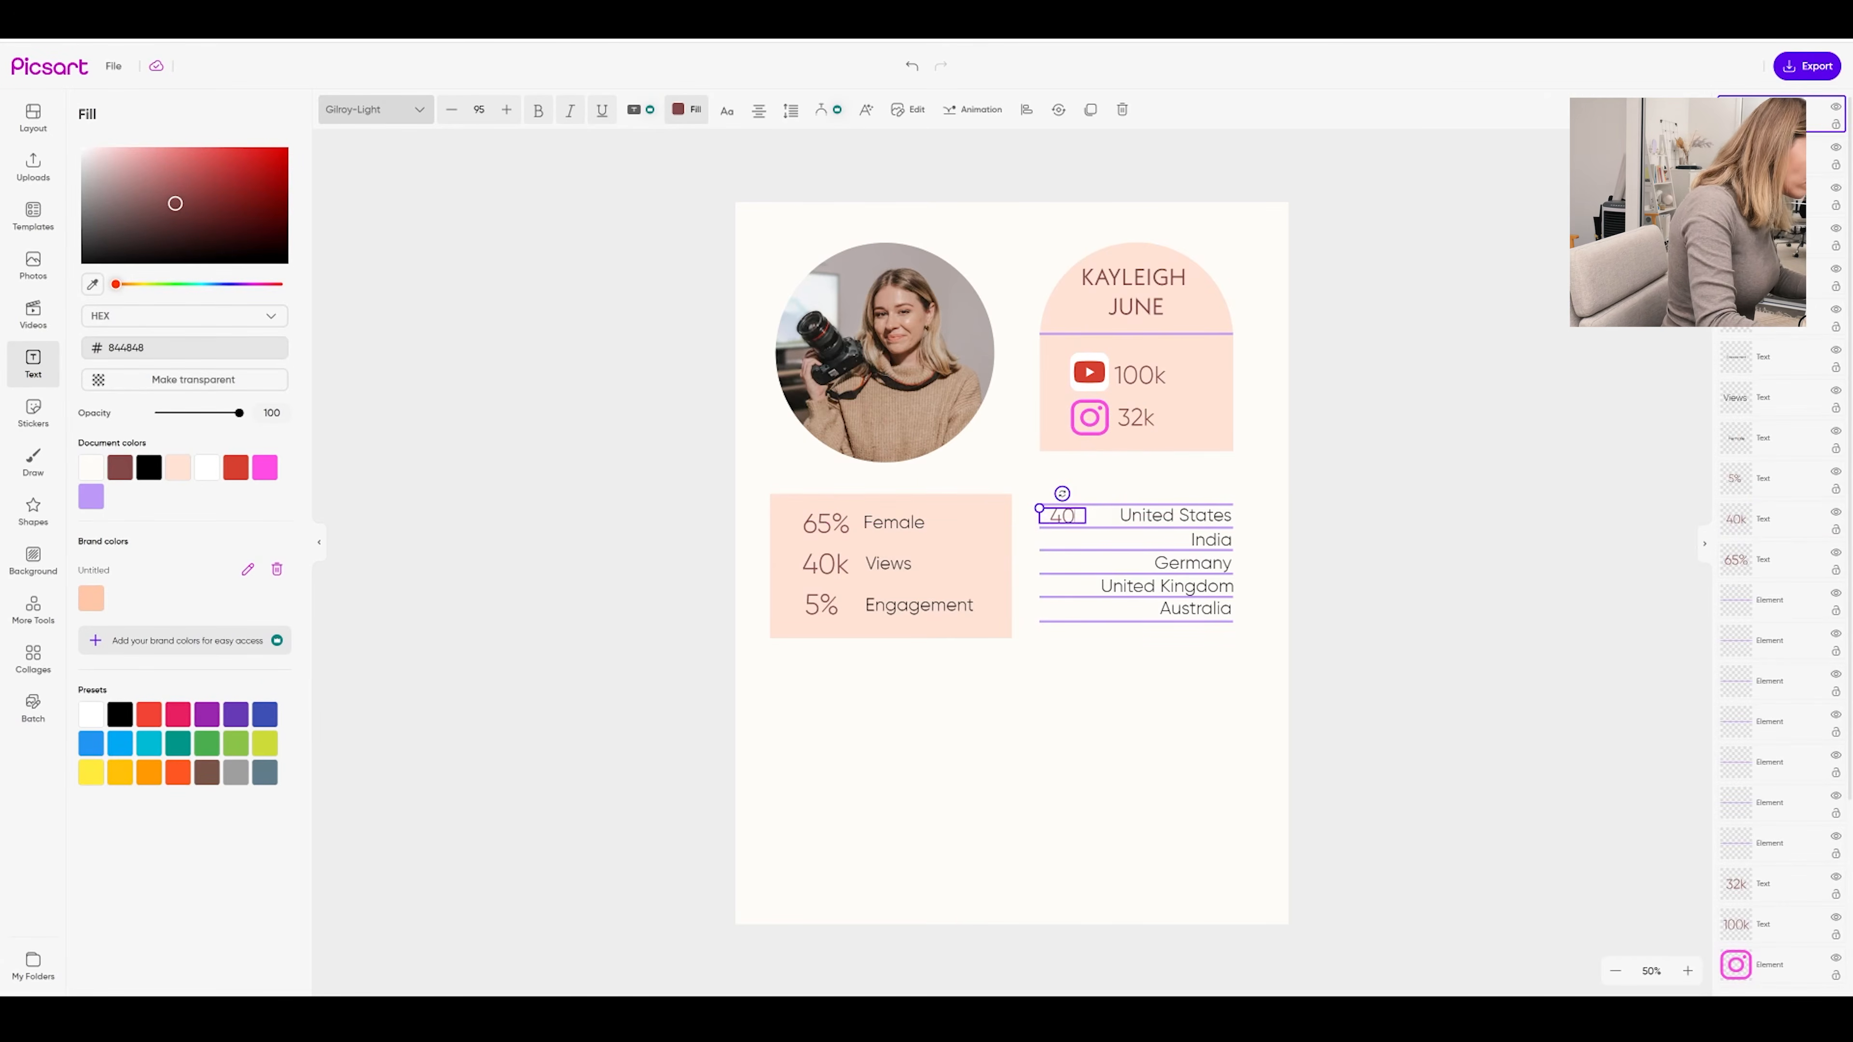
pyautogui.hotkey('ctrl', 'd')
pyautogui.moveTo(1062, 515); pyautogui.dragTo(1062, 563)
pyautogui.hotkey('ctrl', 'd')
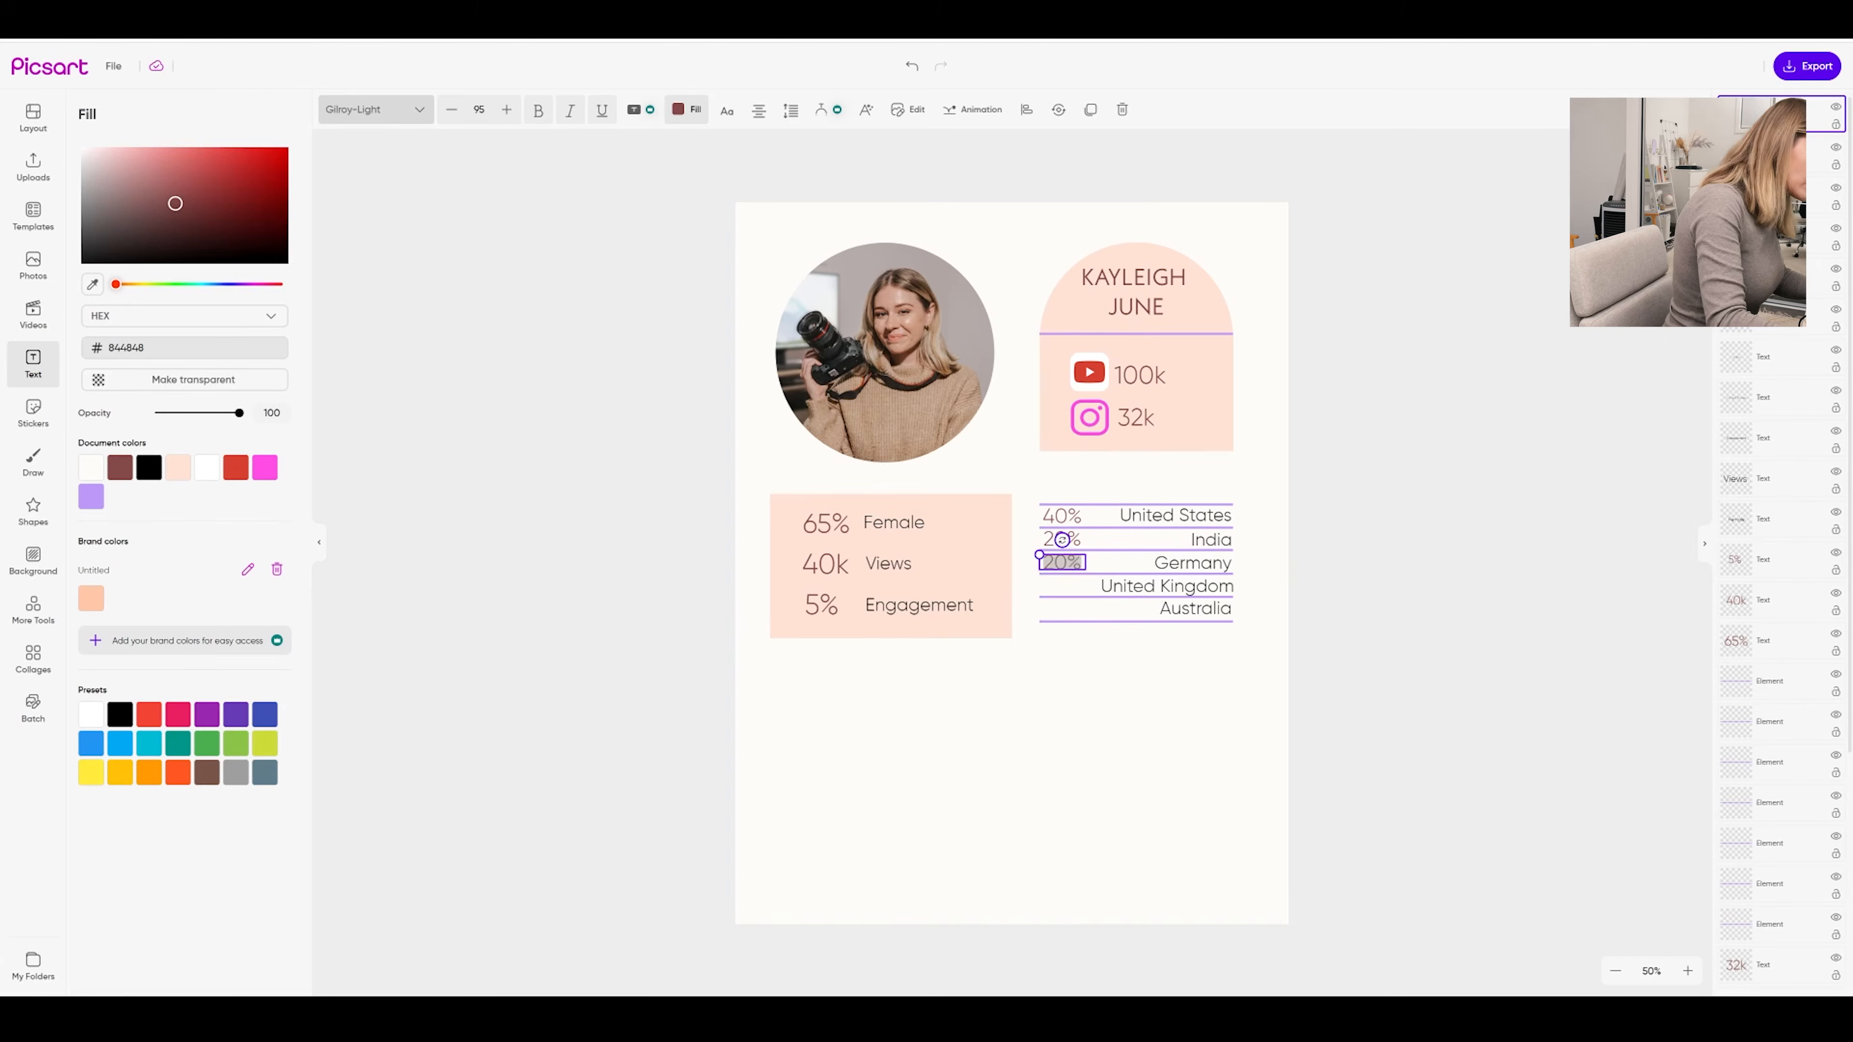
pyautogui.write('10')
pyautogui.click(1084, 572)
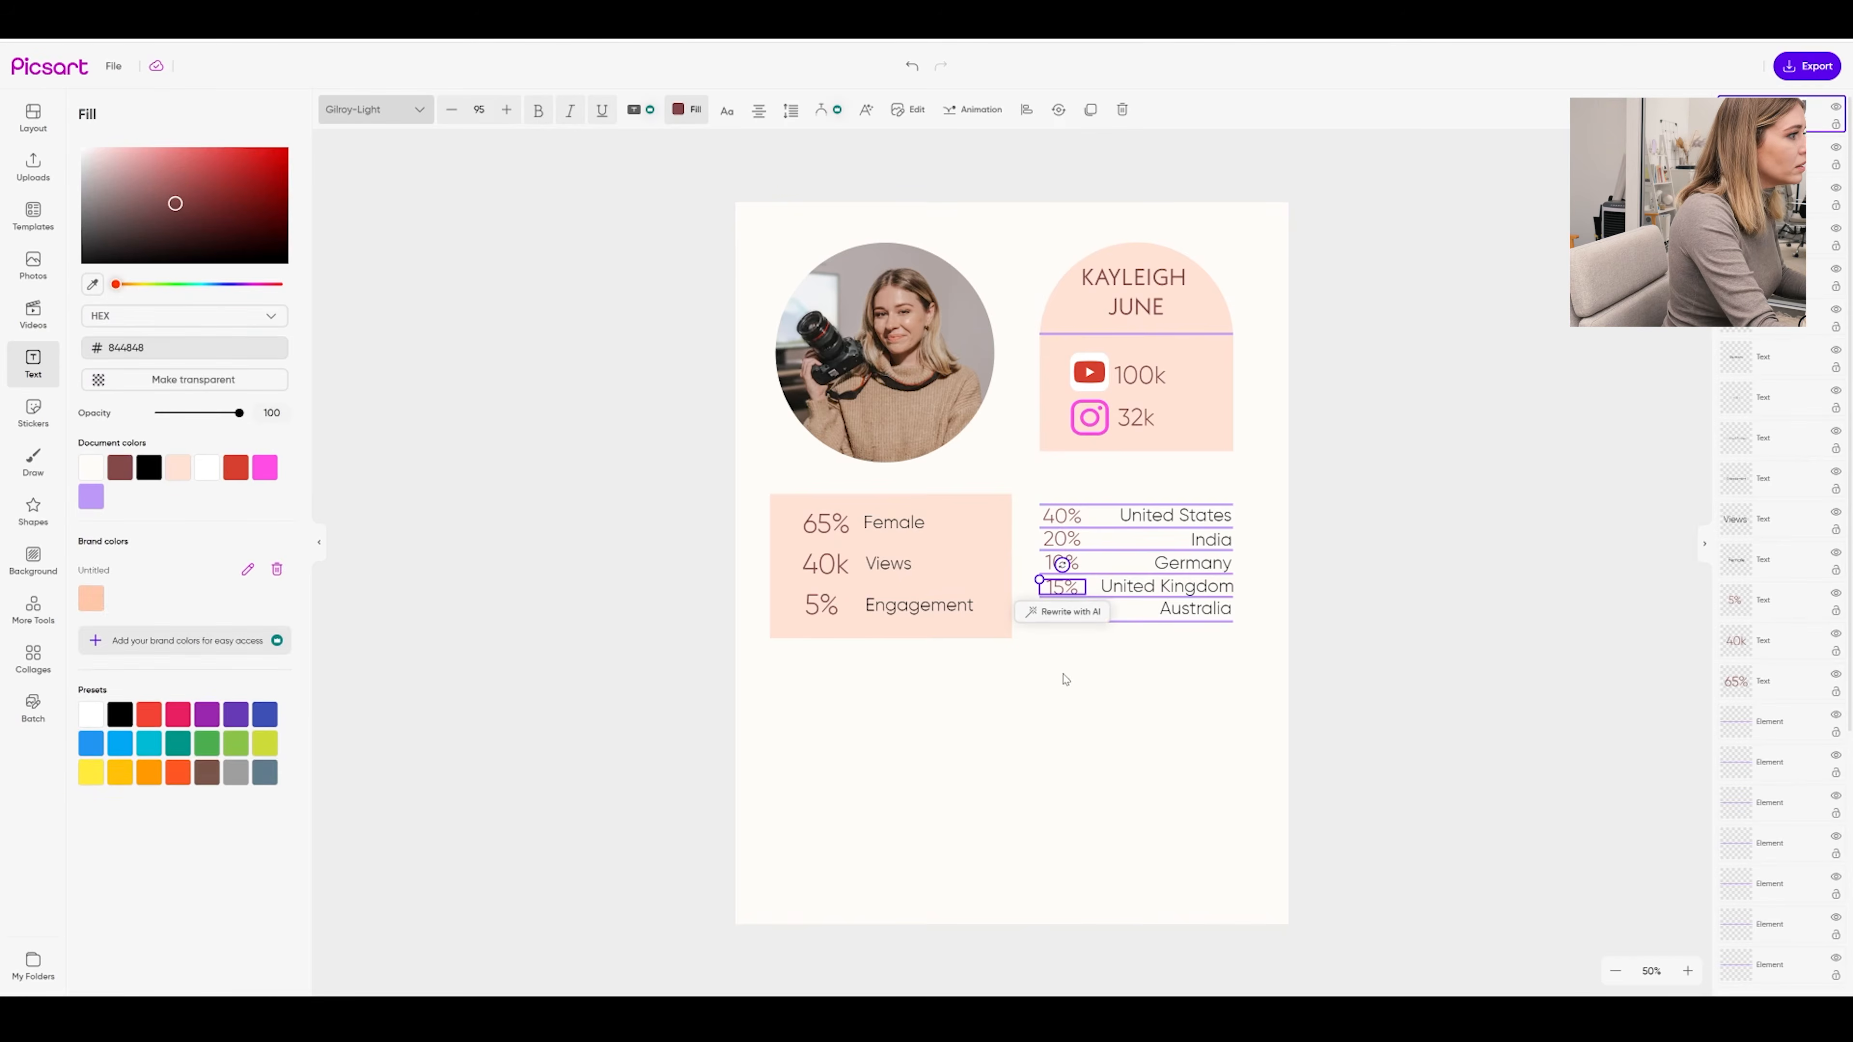
pyautogui.click(1124, 691)
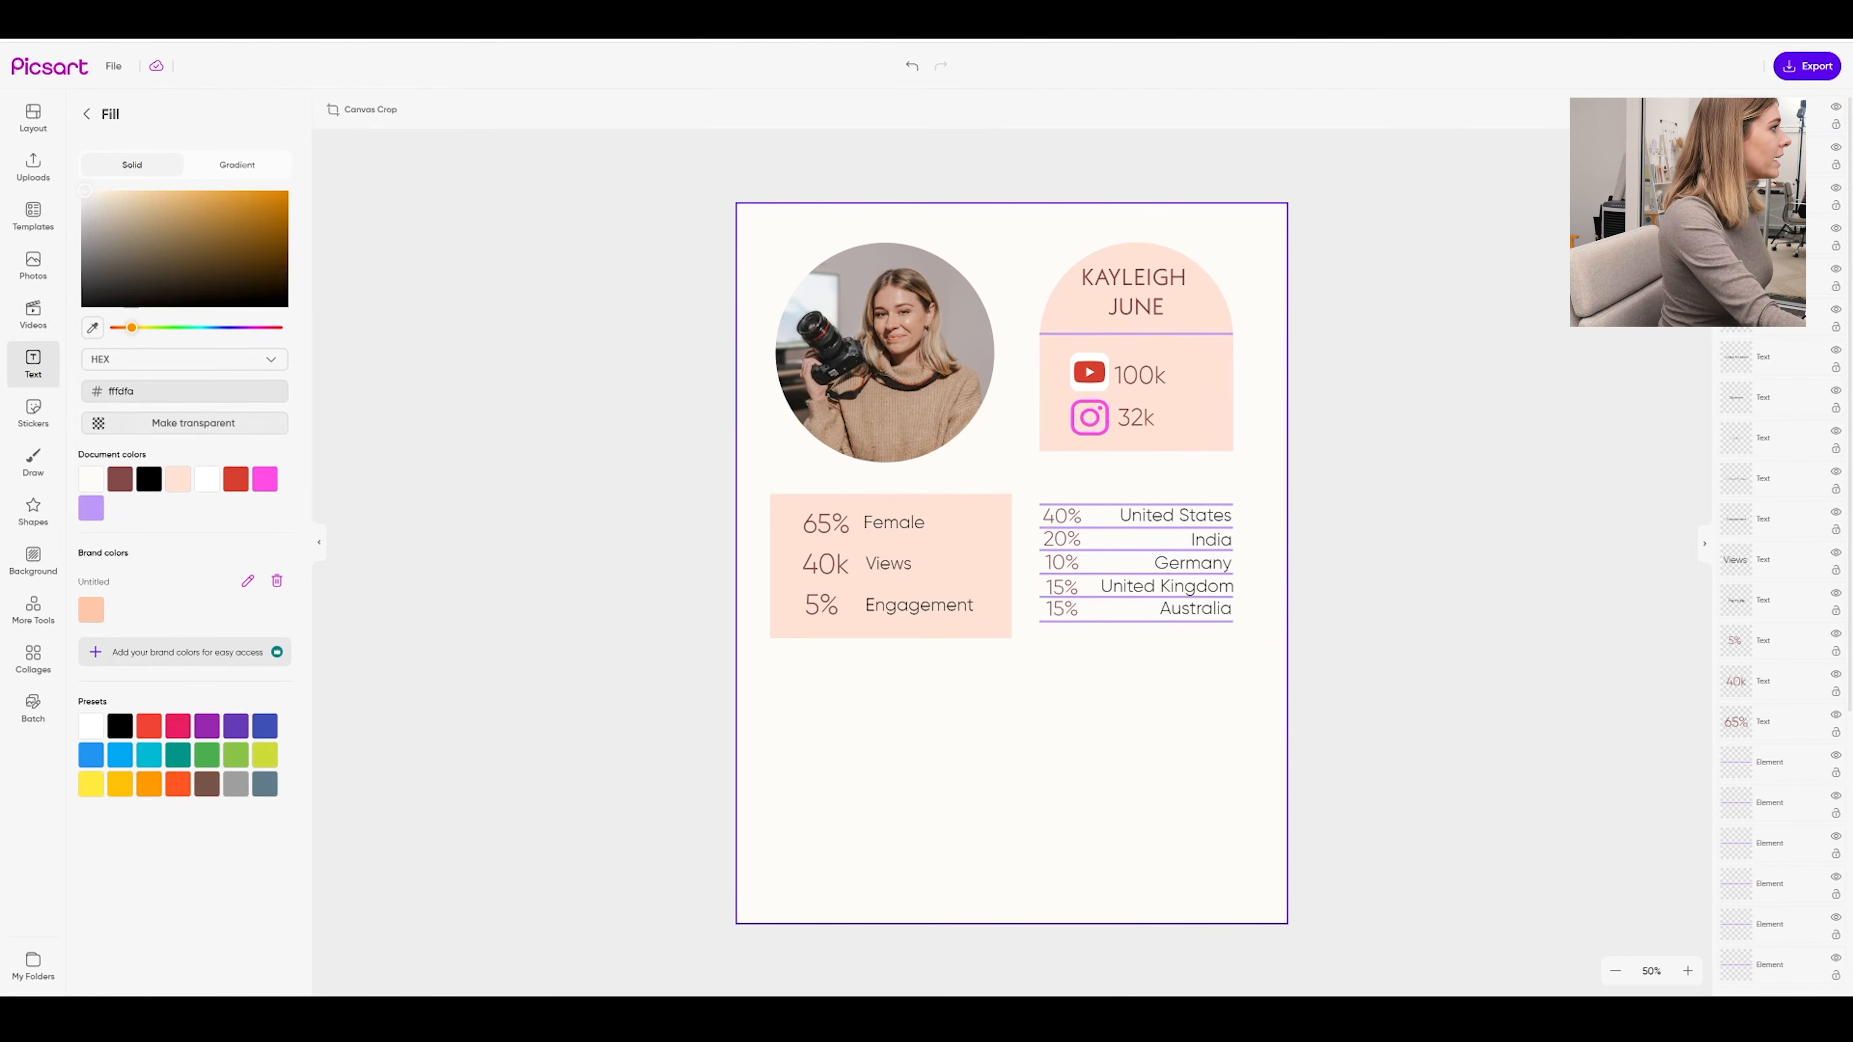
pyautogui.click(32, 359)
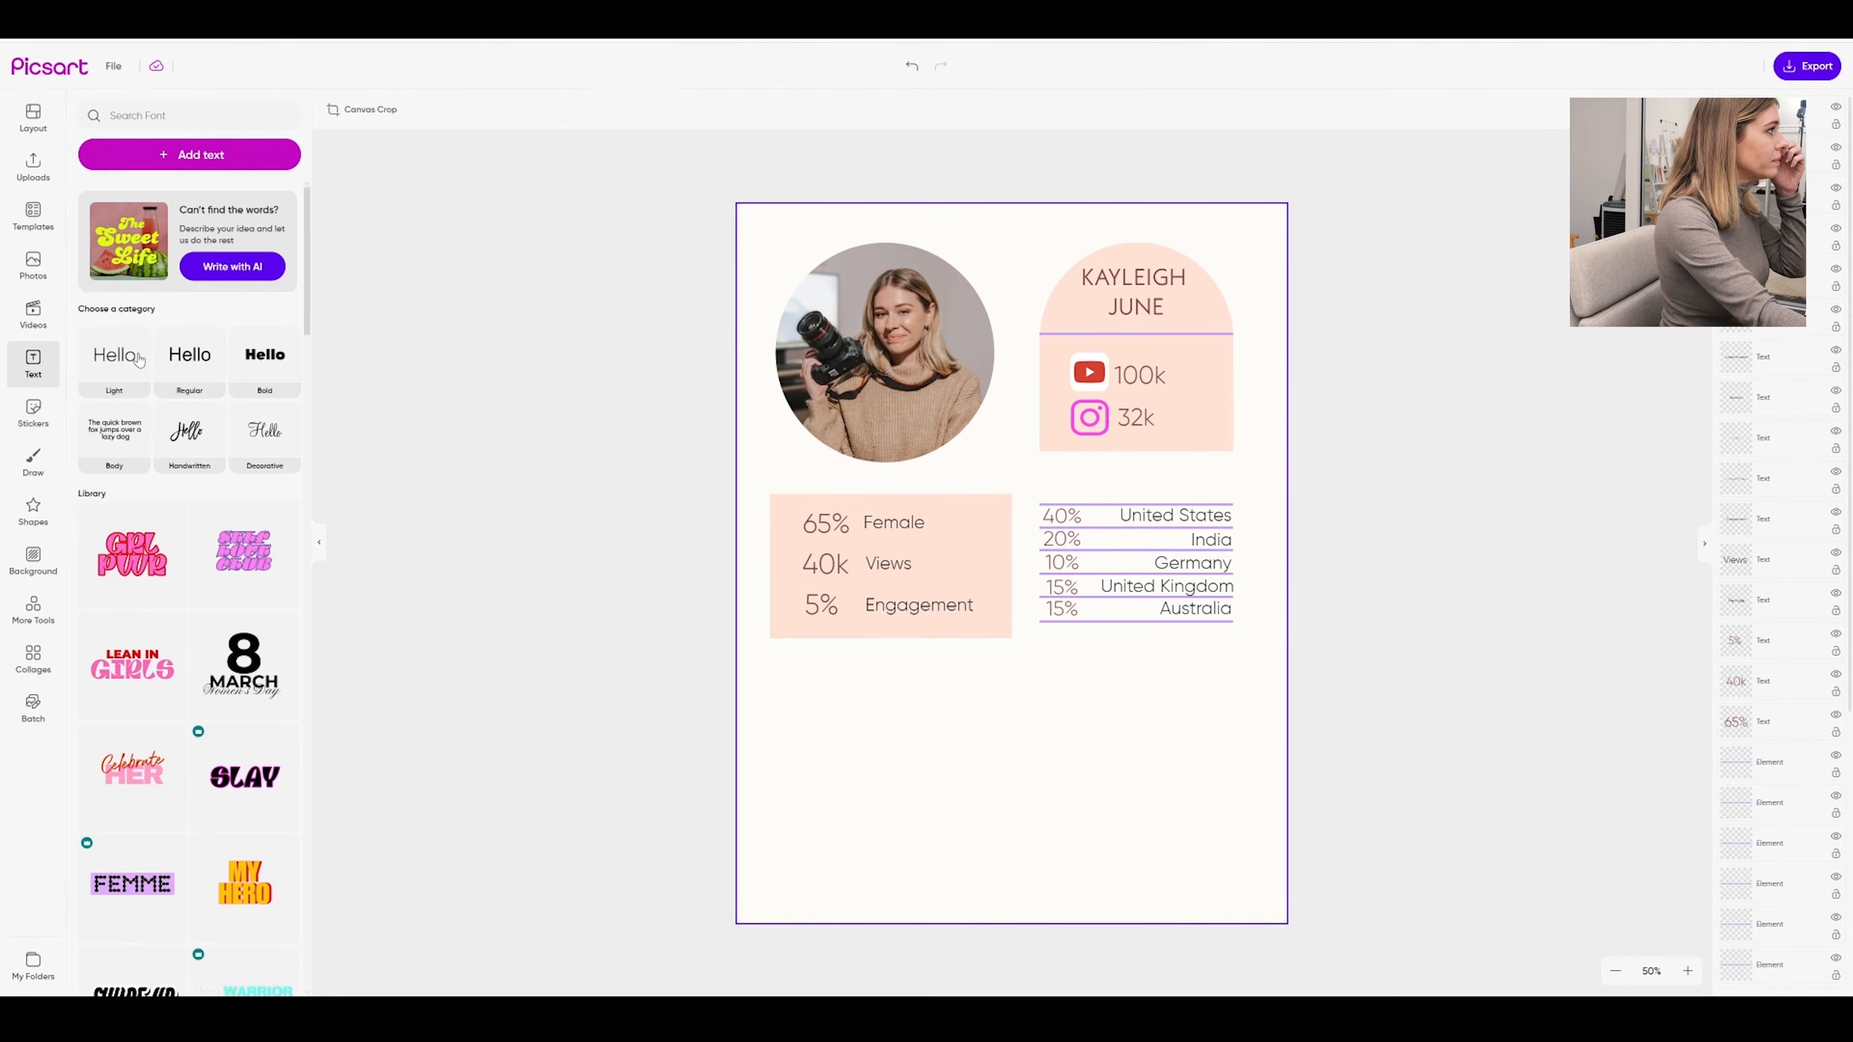
# Add a light text box reading 'Top countries' above the countries list
pyautogui.click(137, 359)
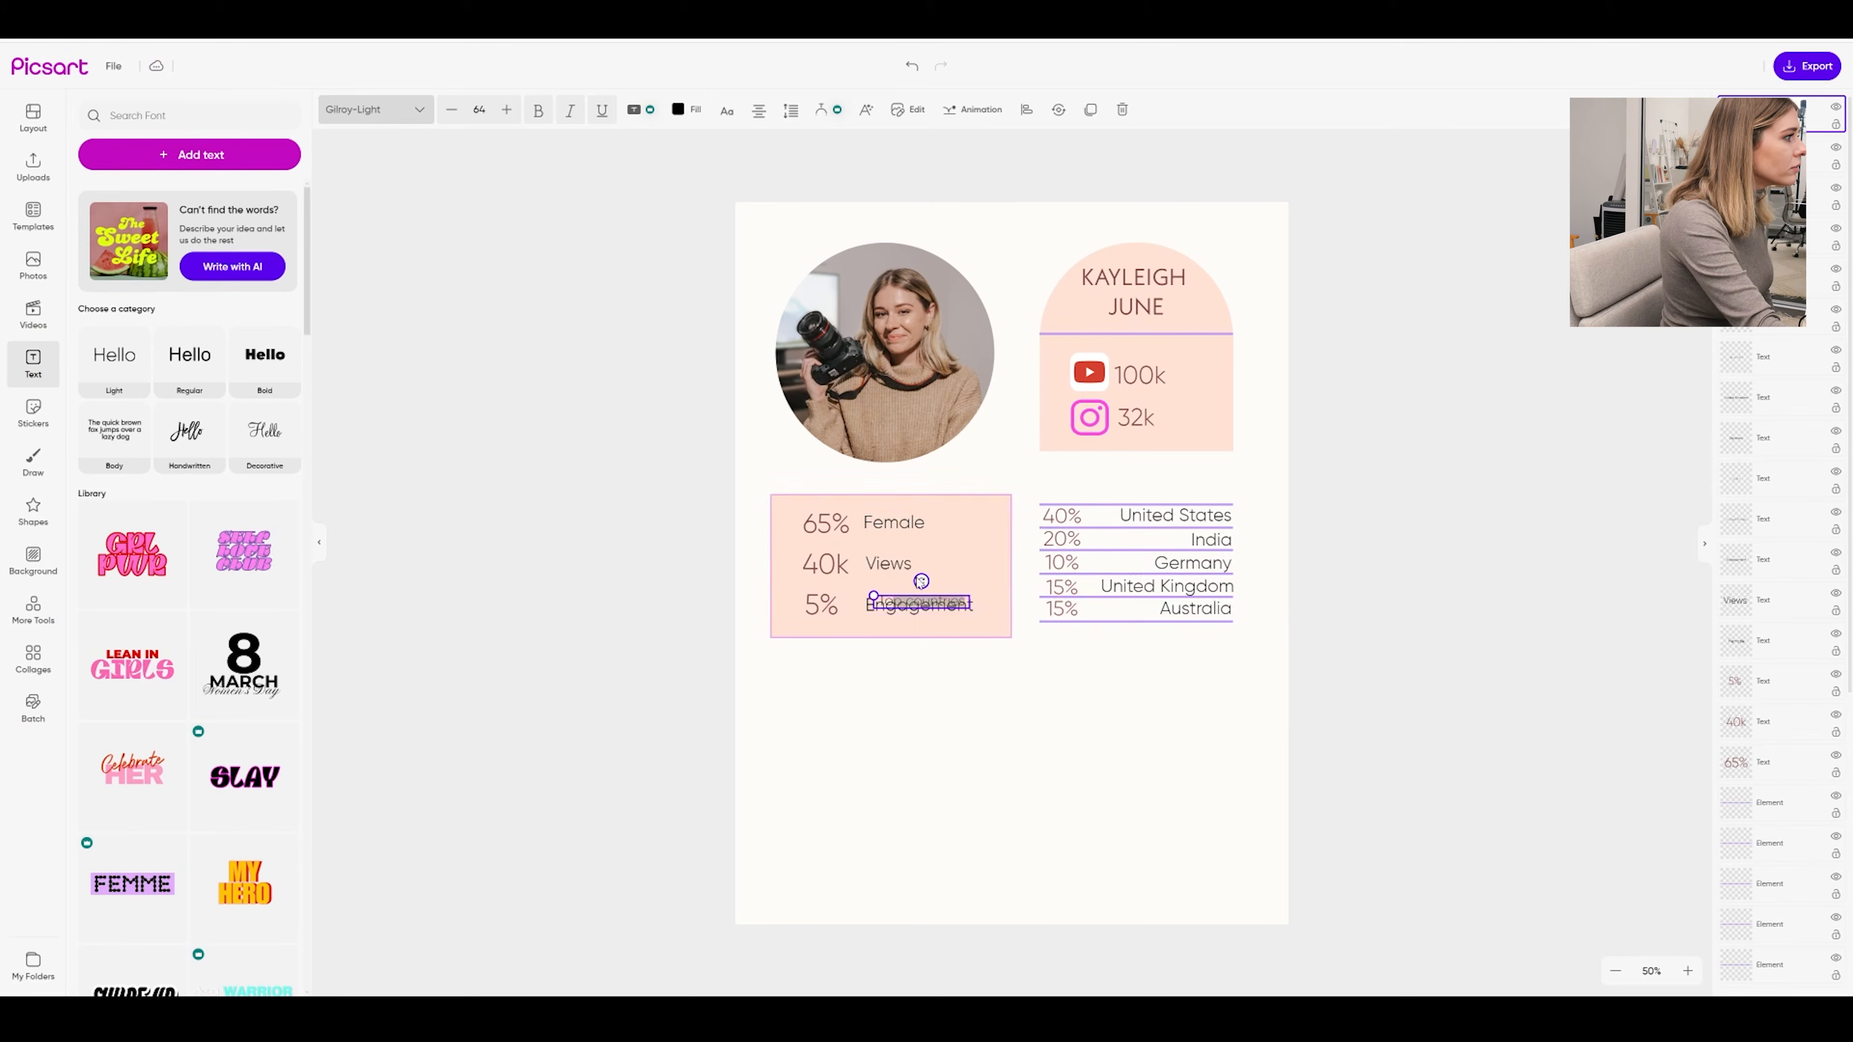
pyautogui.click(1050, 748)
pyautogui.moveTo(948, 603); pyautogui.dragTo(1109, 496)
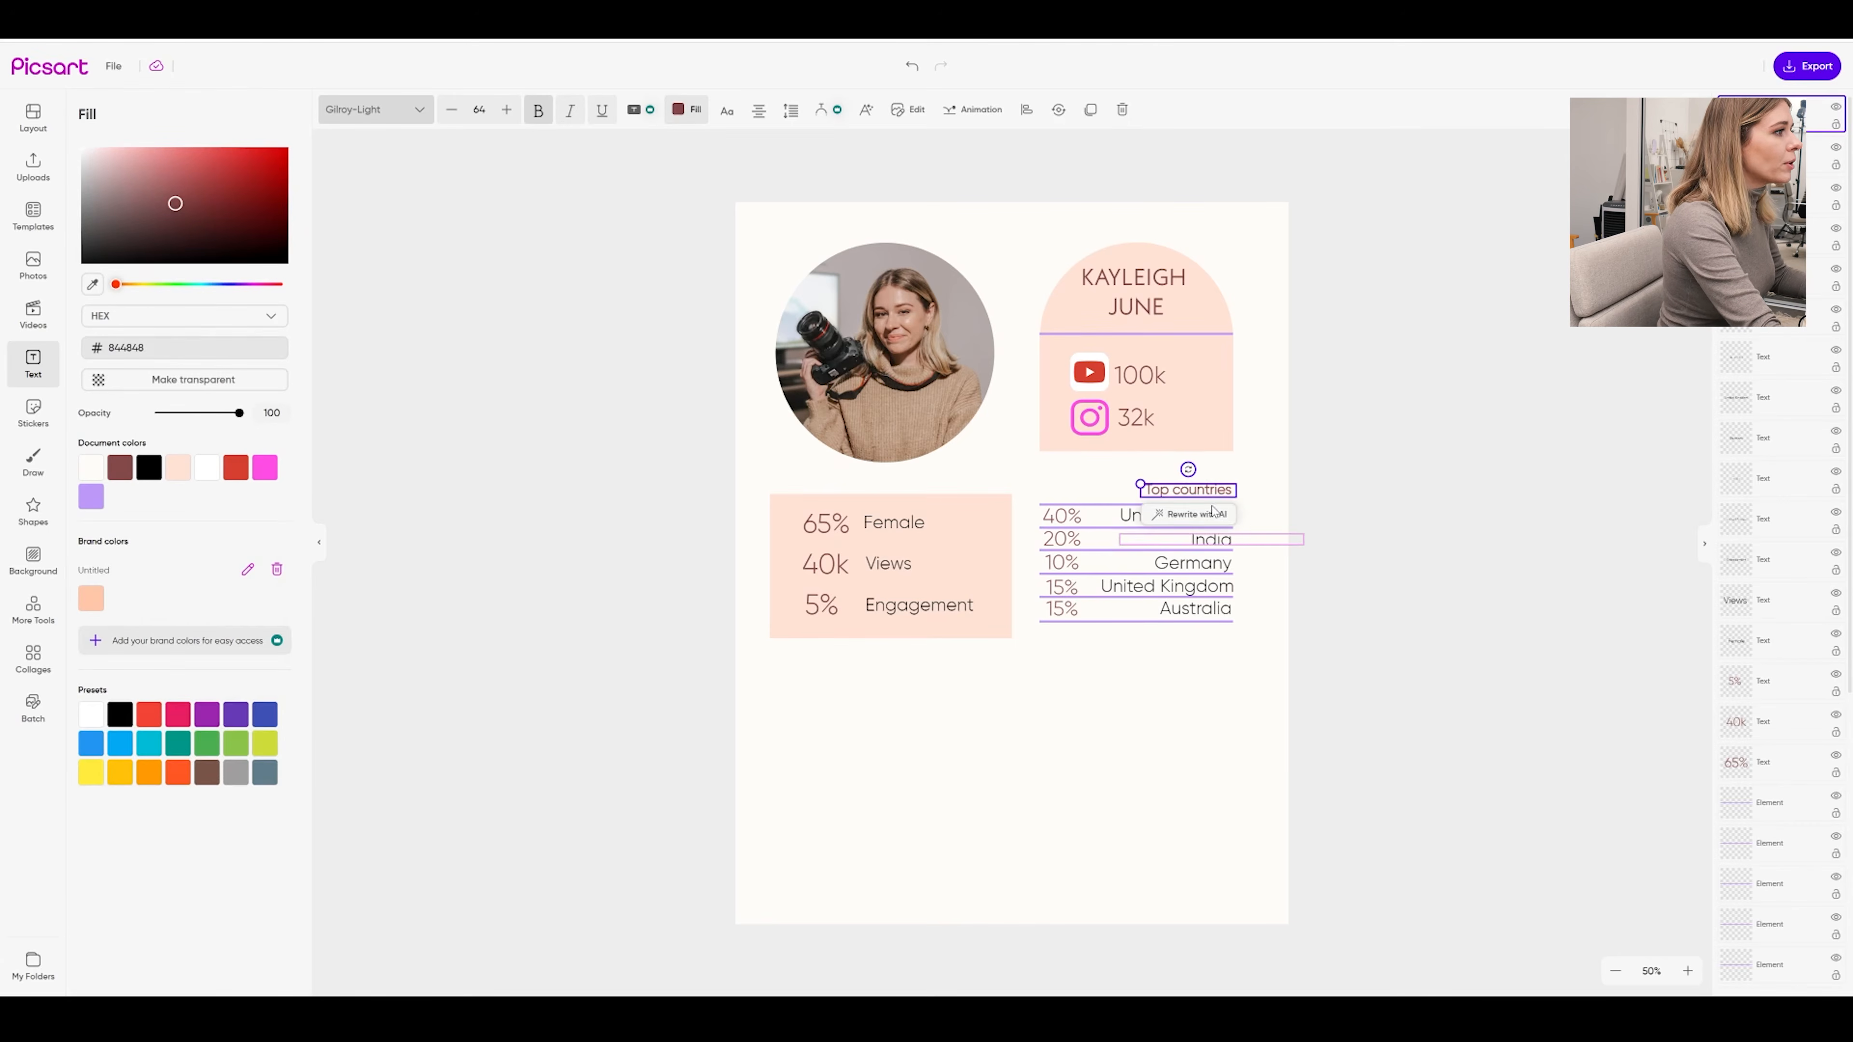
# Duplicate the heading above the stats box and retype it as 'Based on the past 90 Days.'
pyautogui.hotkey('ctrl', 'v')
pyautogui.moveTo(1207, 499); pyautogui.dragTo(826, 486)
pyautogui.doubleClick(827, 485)
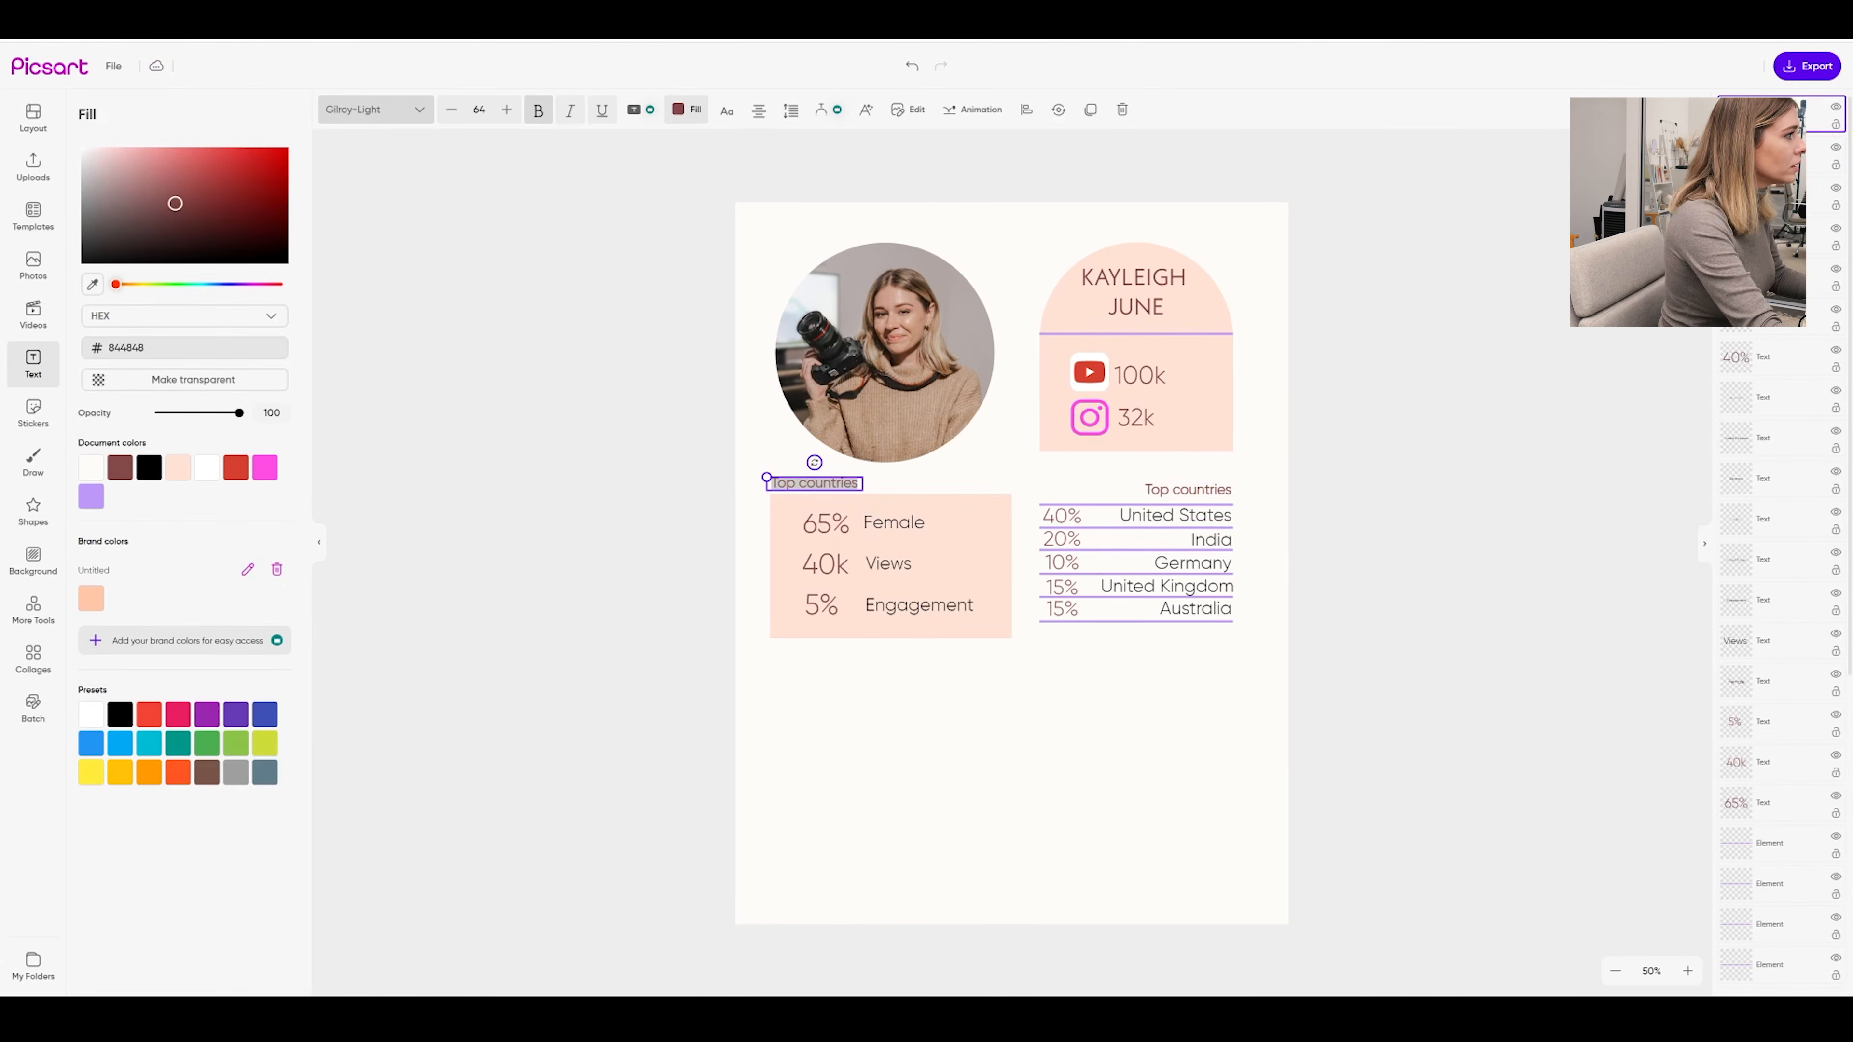
pyautogui.write('Based')
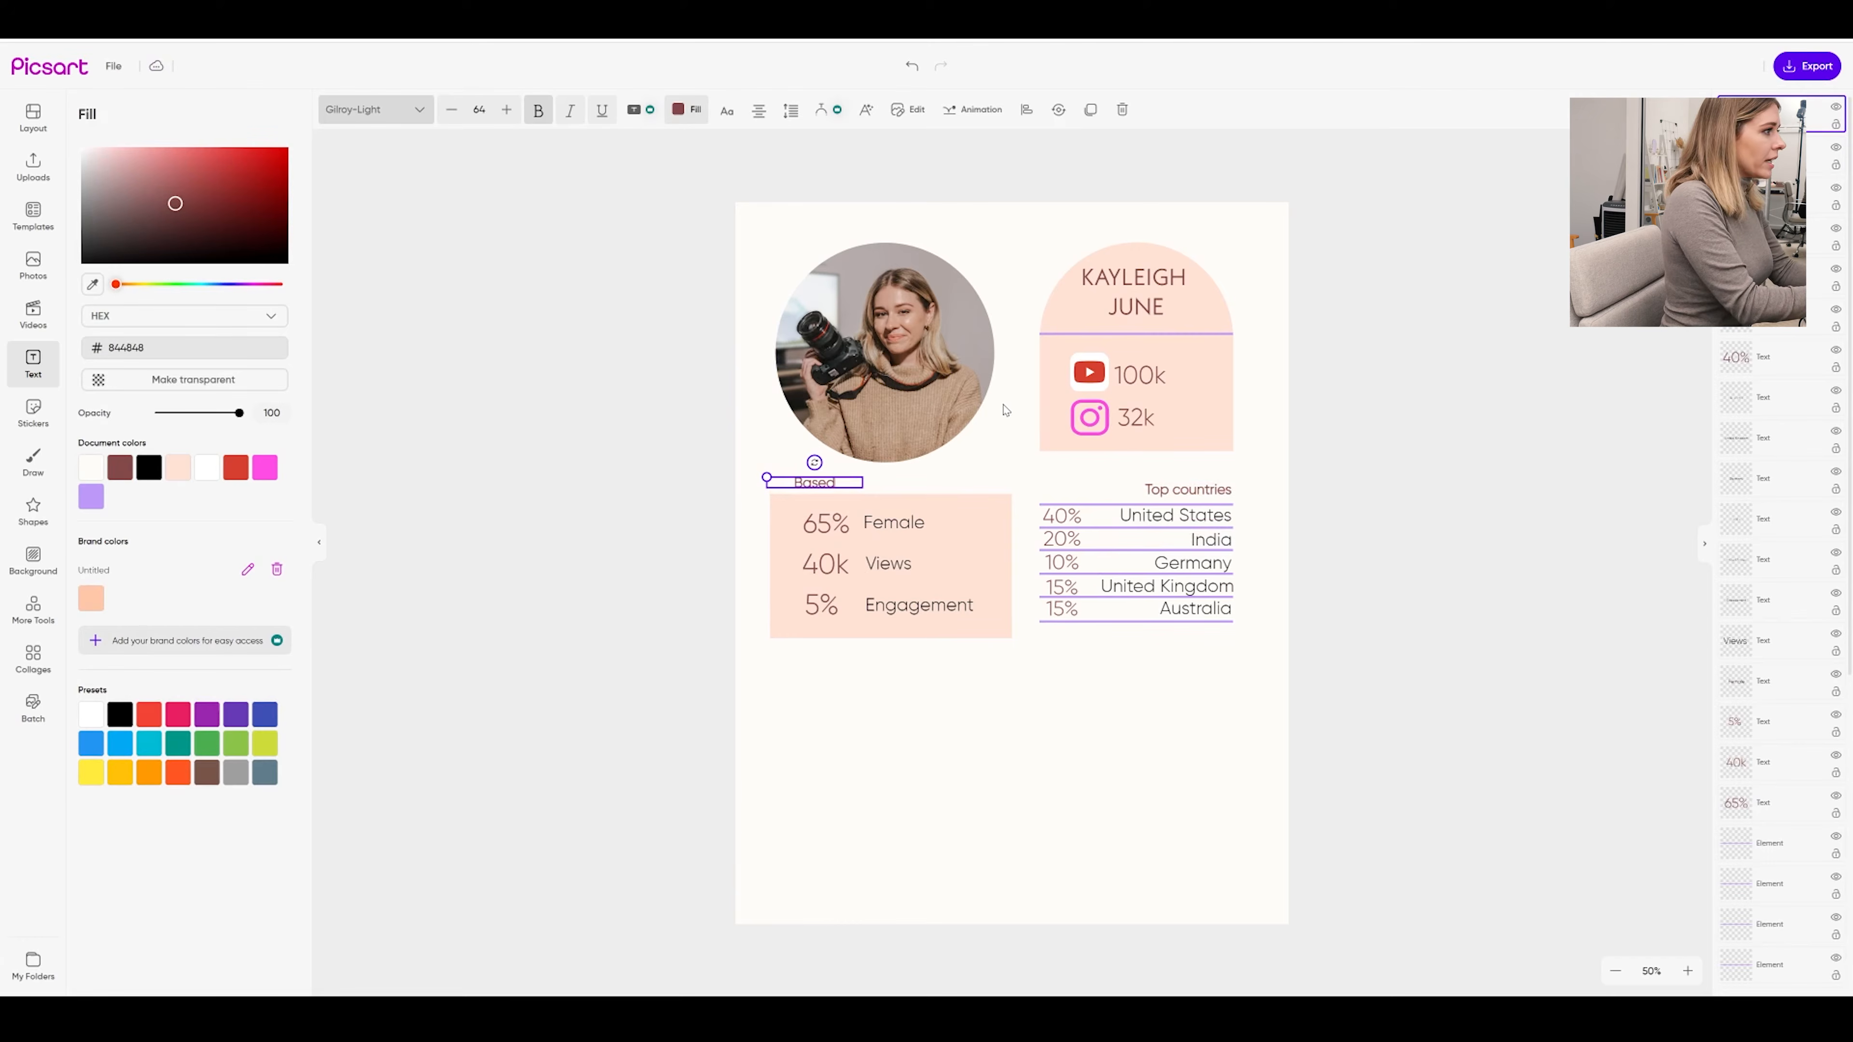
pyautogui.write(' on the past 90 Days')
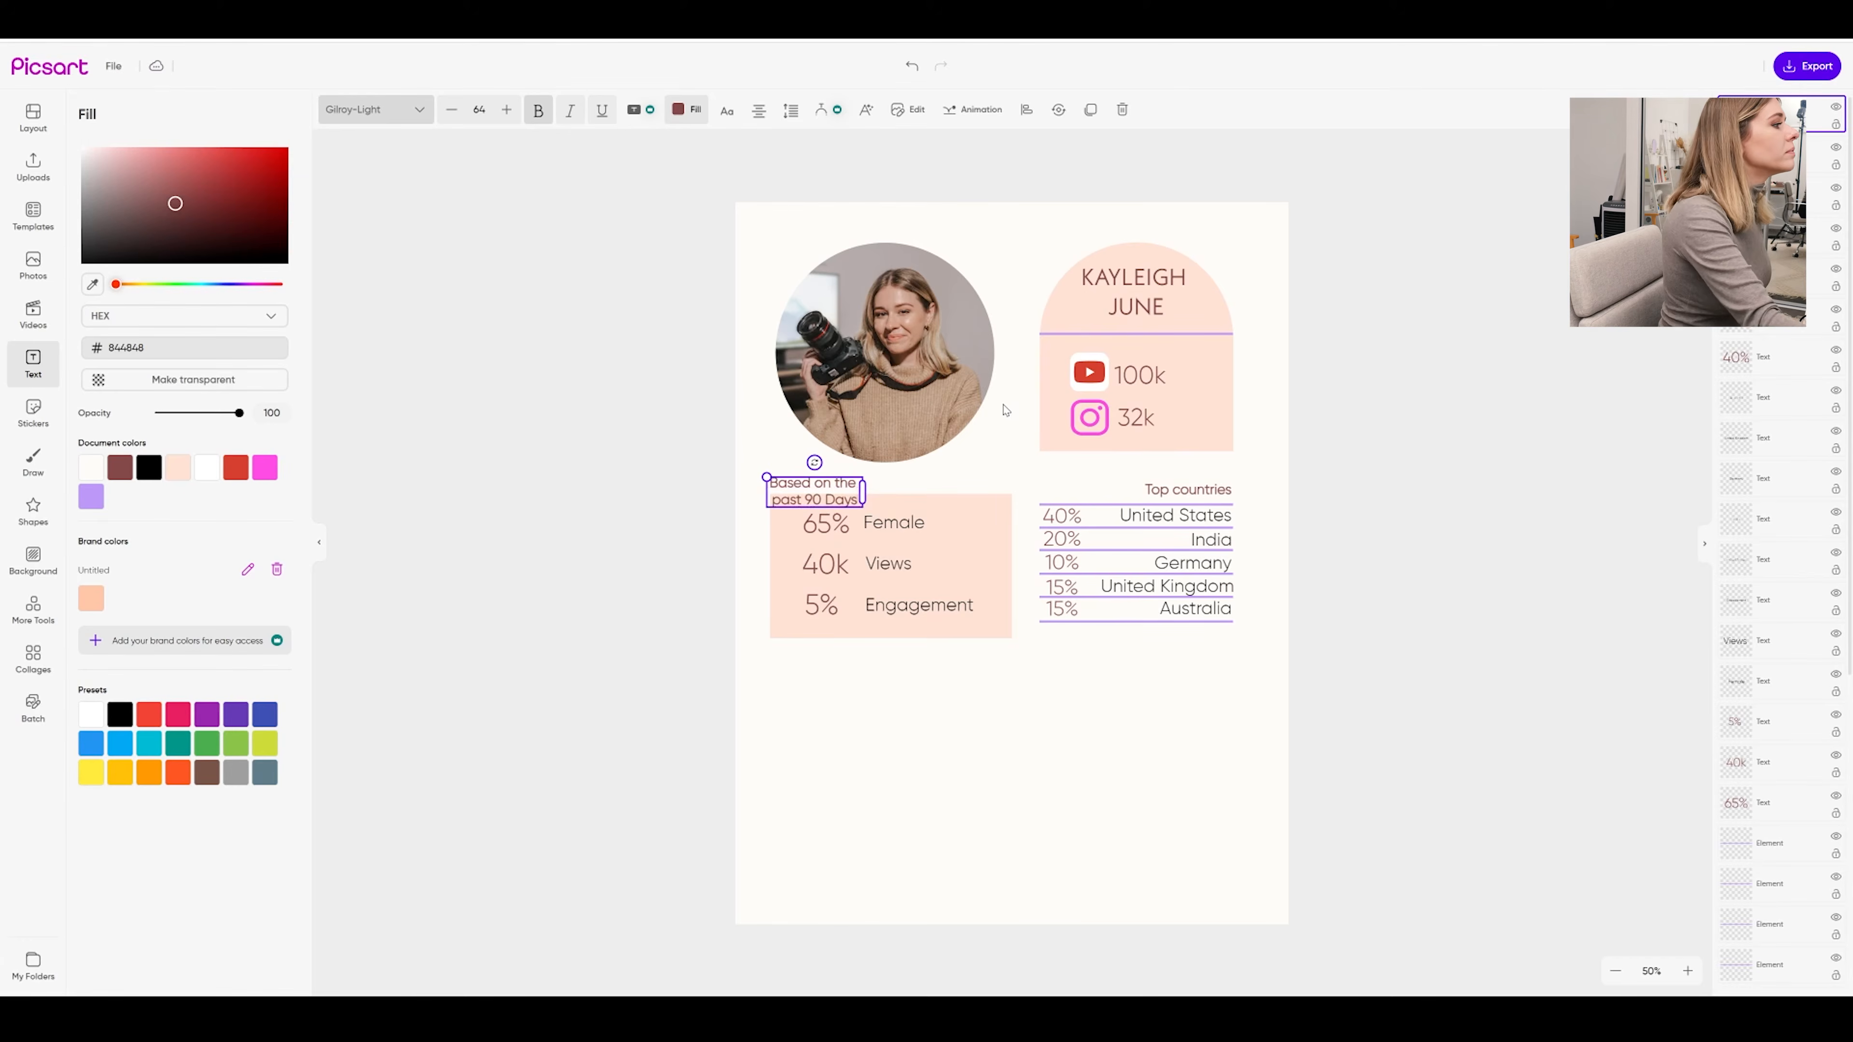
pyautogui.click(1005, 410)
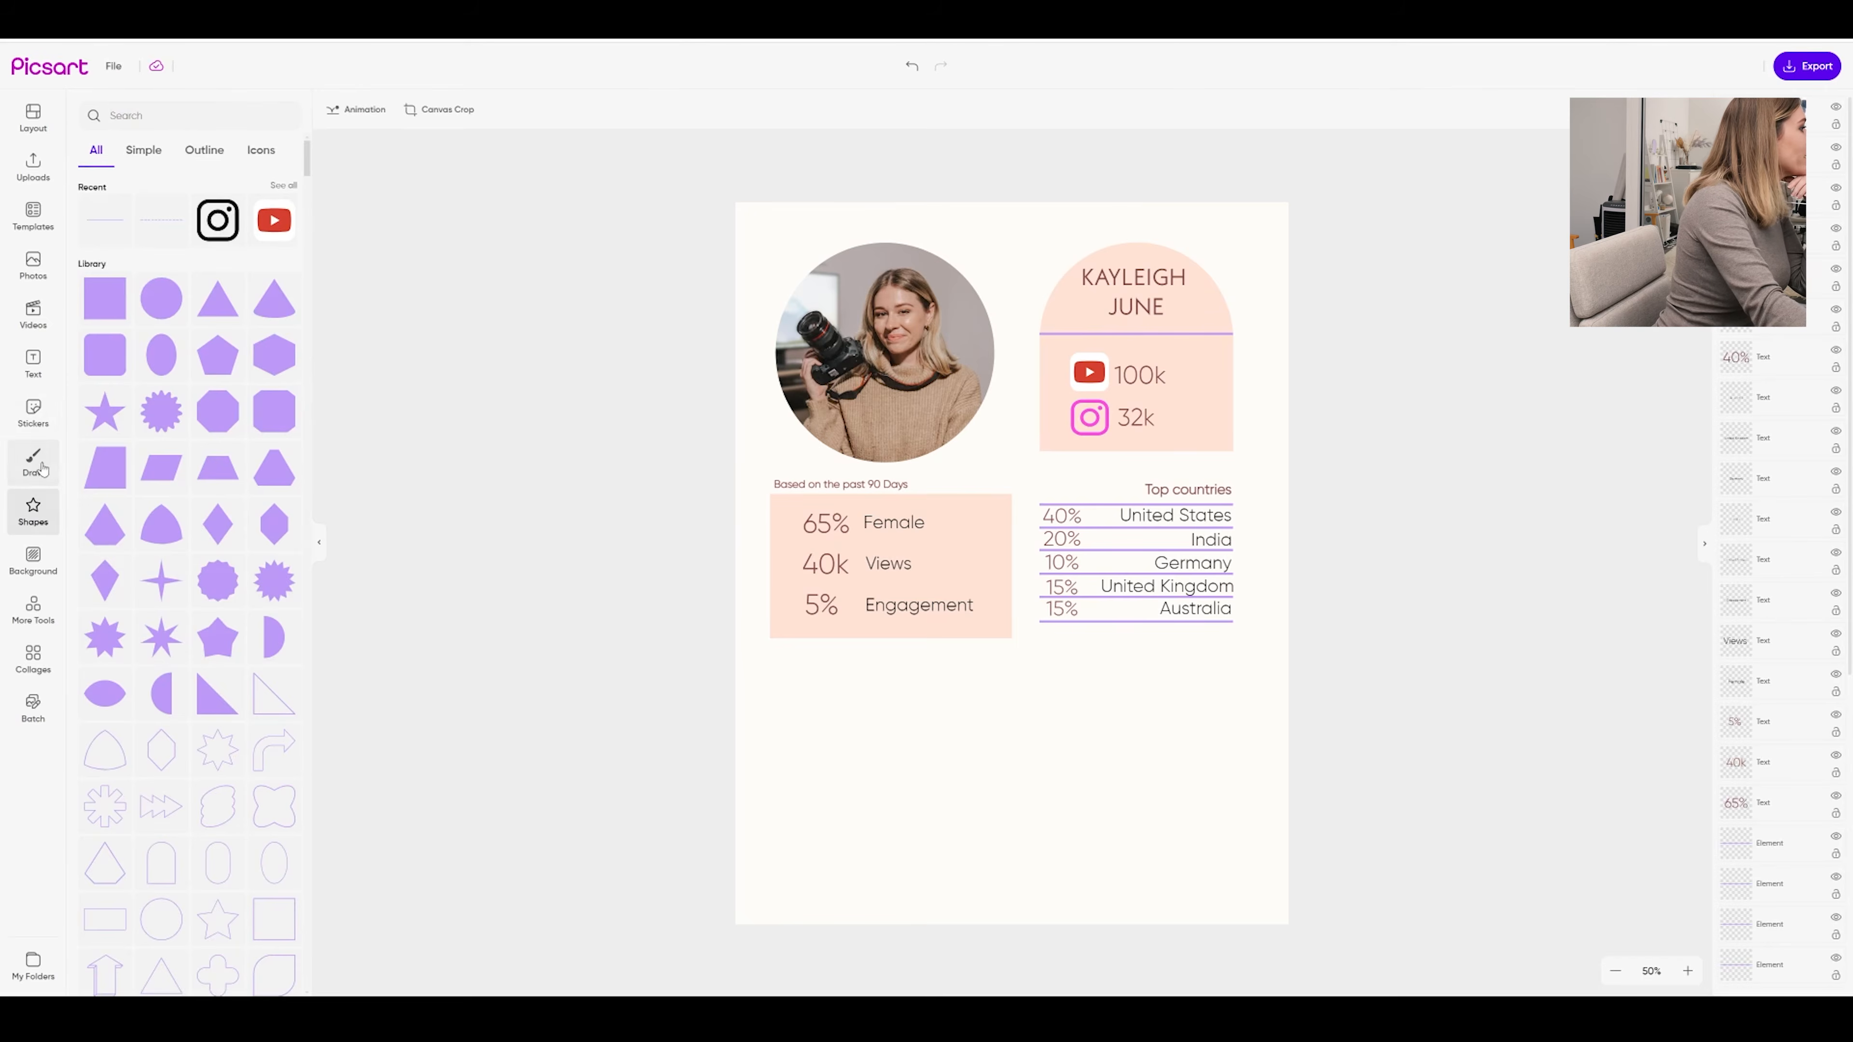
# Add a Nikon logo sticker from a 'nikon' search, shrunk and placed below the stats box
pyautogui.click(36, 413)
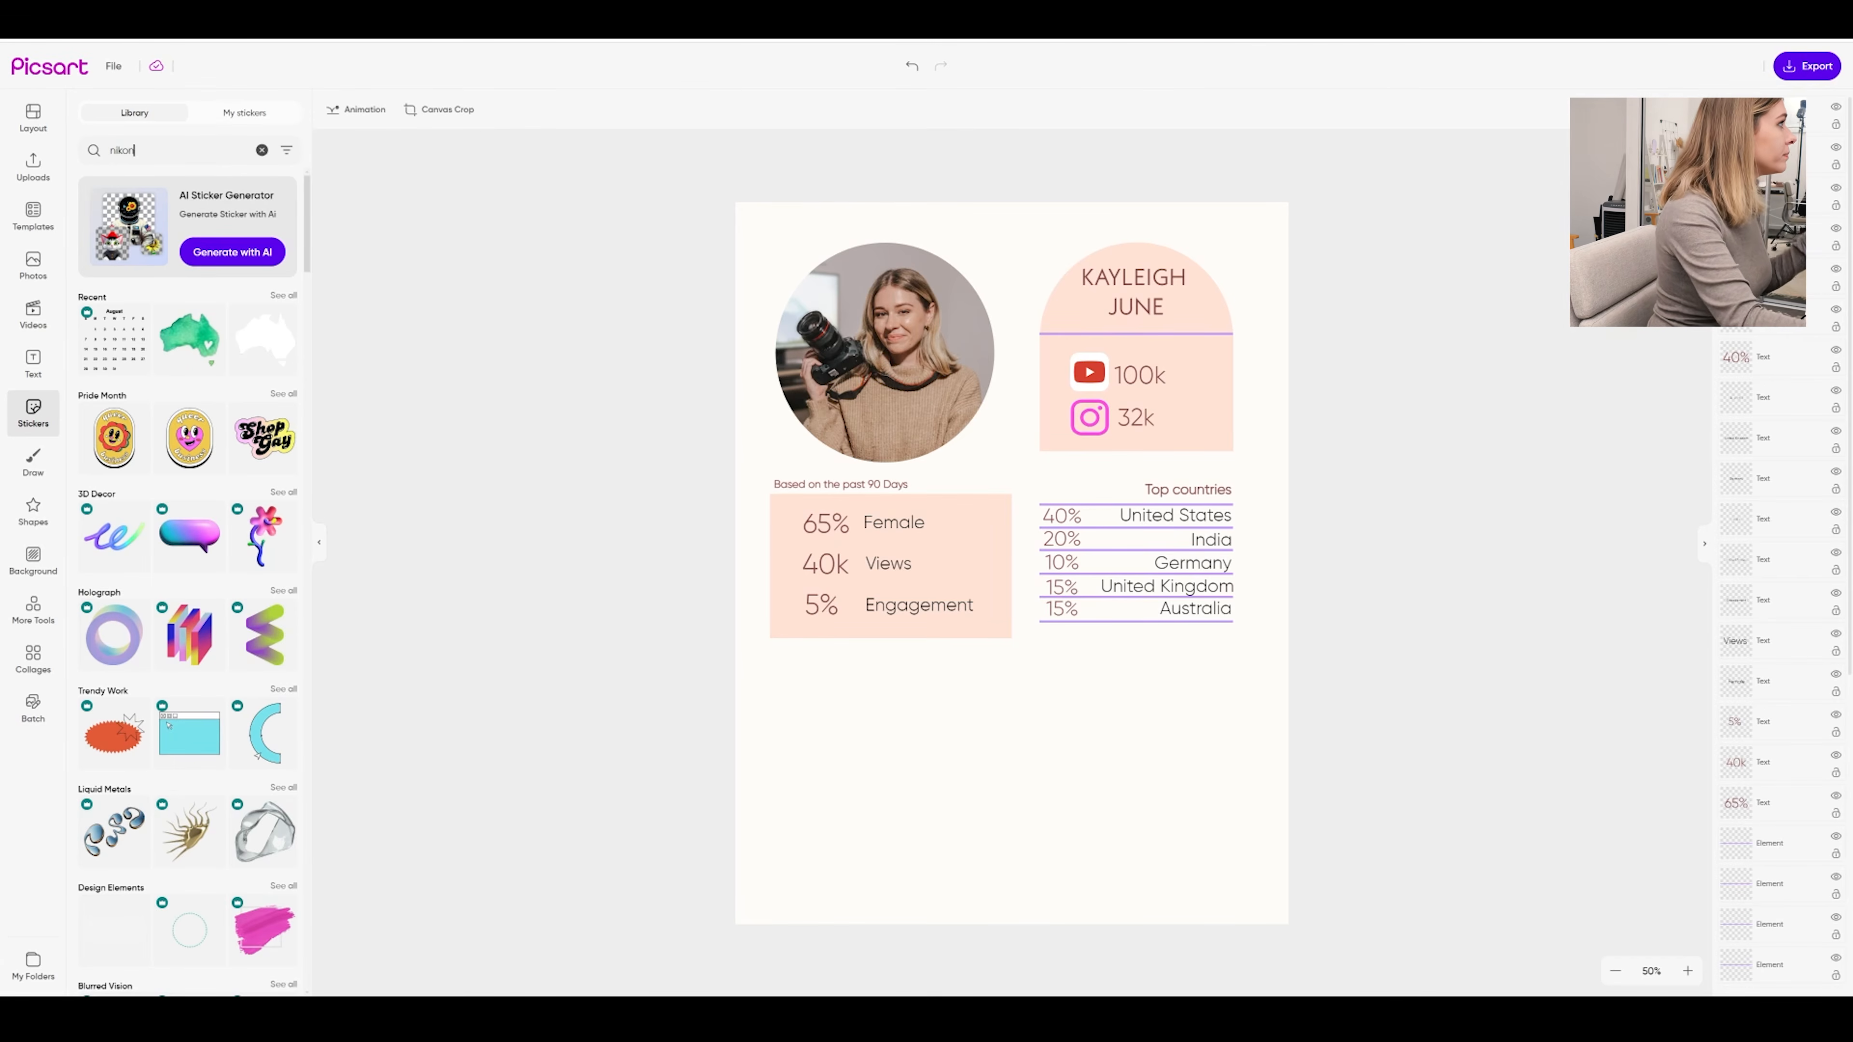
pyautogui.press('Return')
pyautogui.click(183, 640)
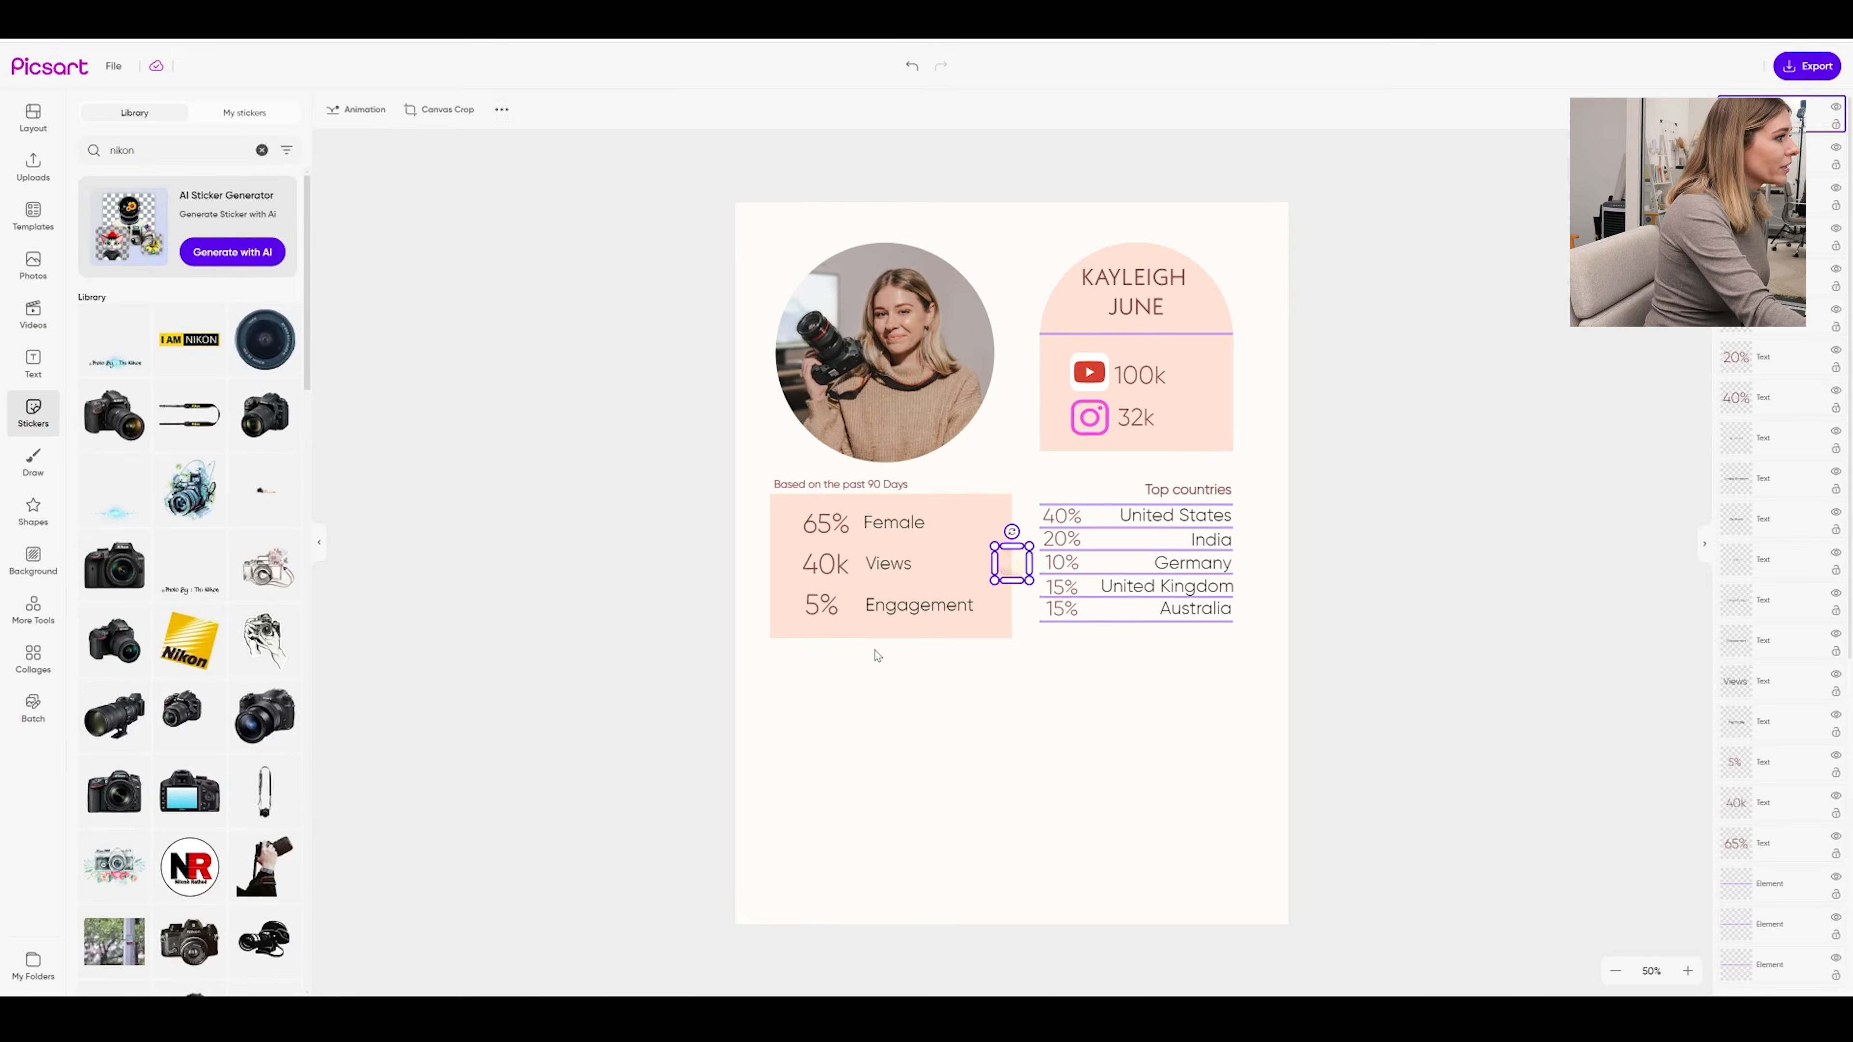
pyautogui.moveTo(1064, 549); pyautogui.dragTo(963, 735)
pyautogui.moveTo(1008, 651); pyautogui.dragTo(841, 746)
pyautogui.moveTo(850, 820); pyautogui.dragTo(800, 773)
pyautogui.moveTo(789, 700); pyautogui.dragTo(791, 698)
pyautogui.click(999, 836)
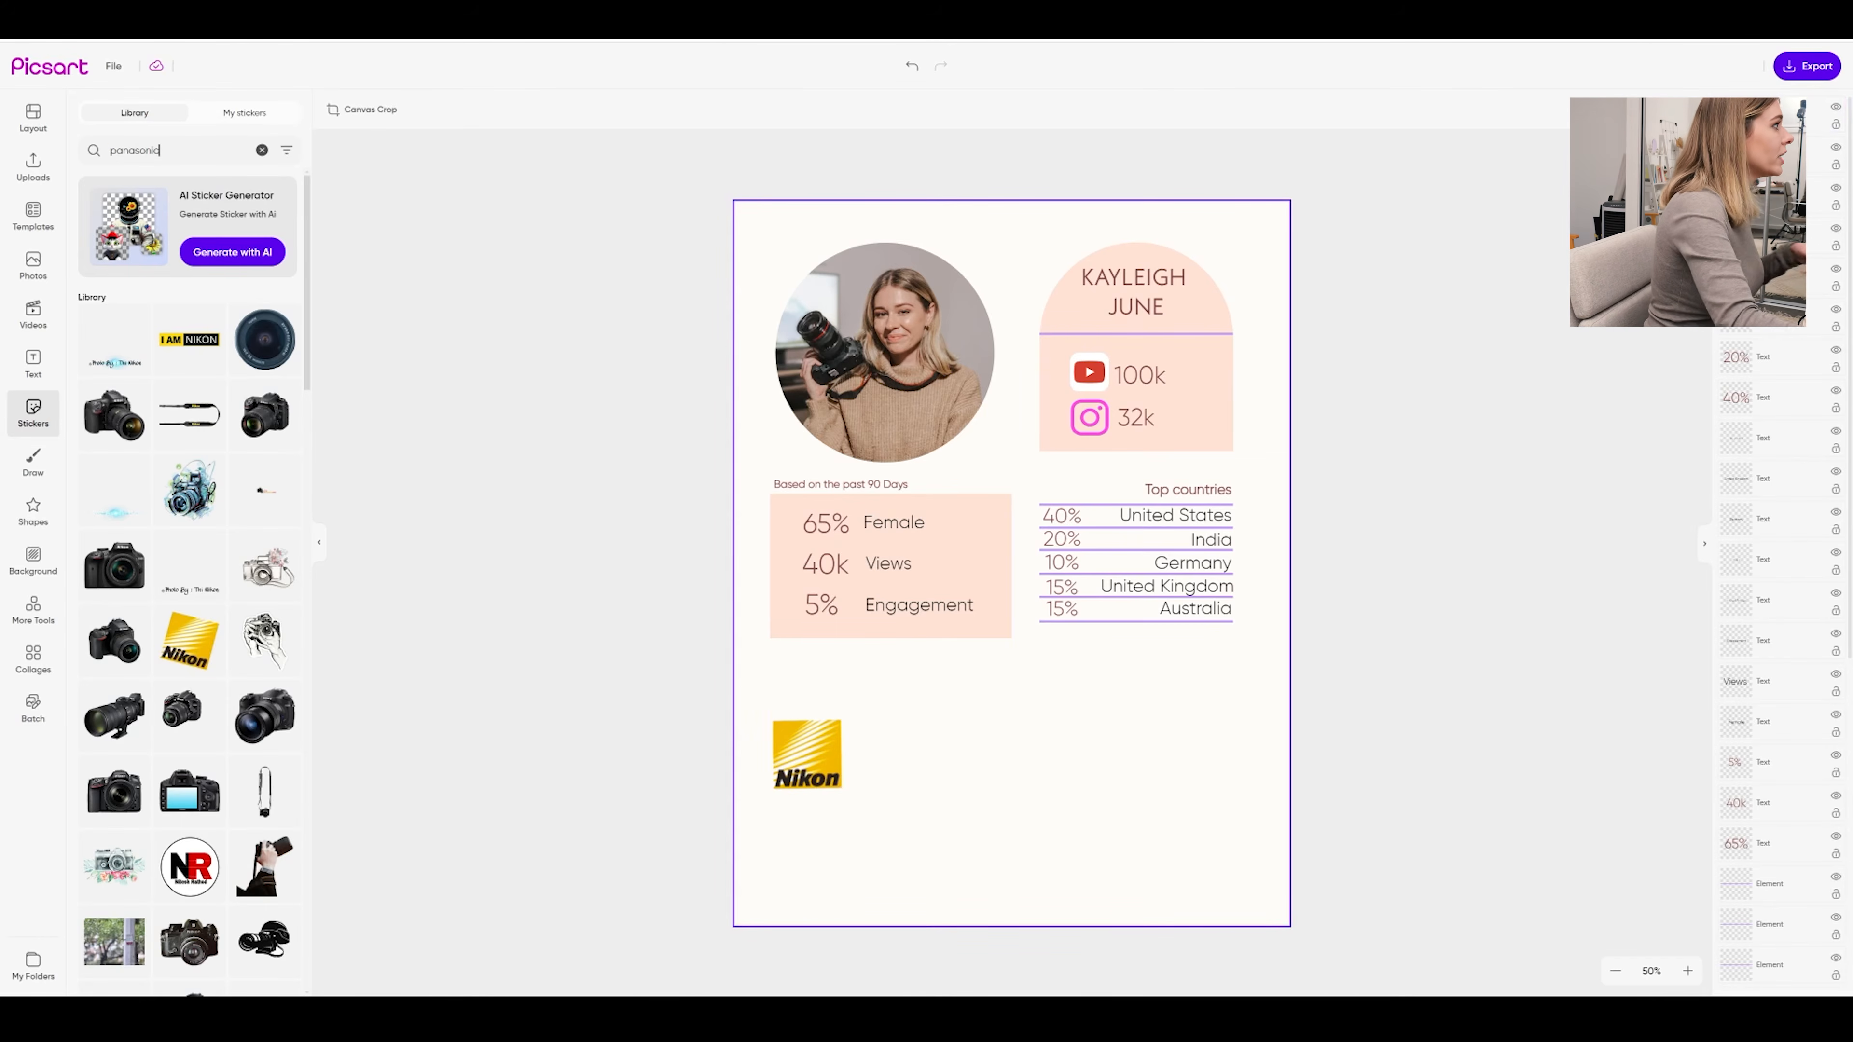
# Add resized Panasonic and circular Picsart logo stickers, lined up in a row beside Nikon
pyautogui.press('Return')
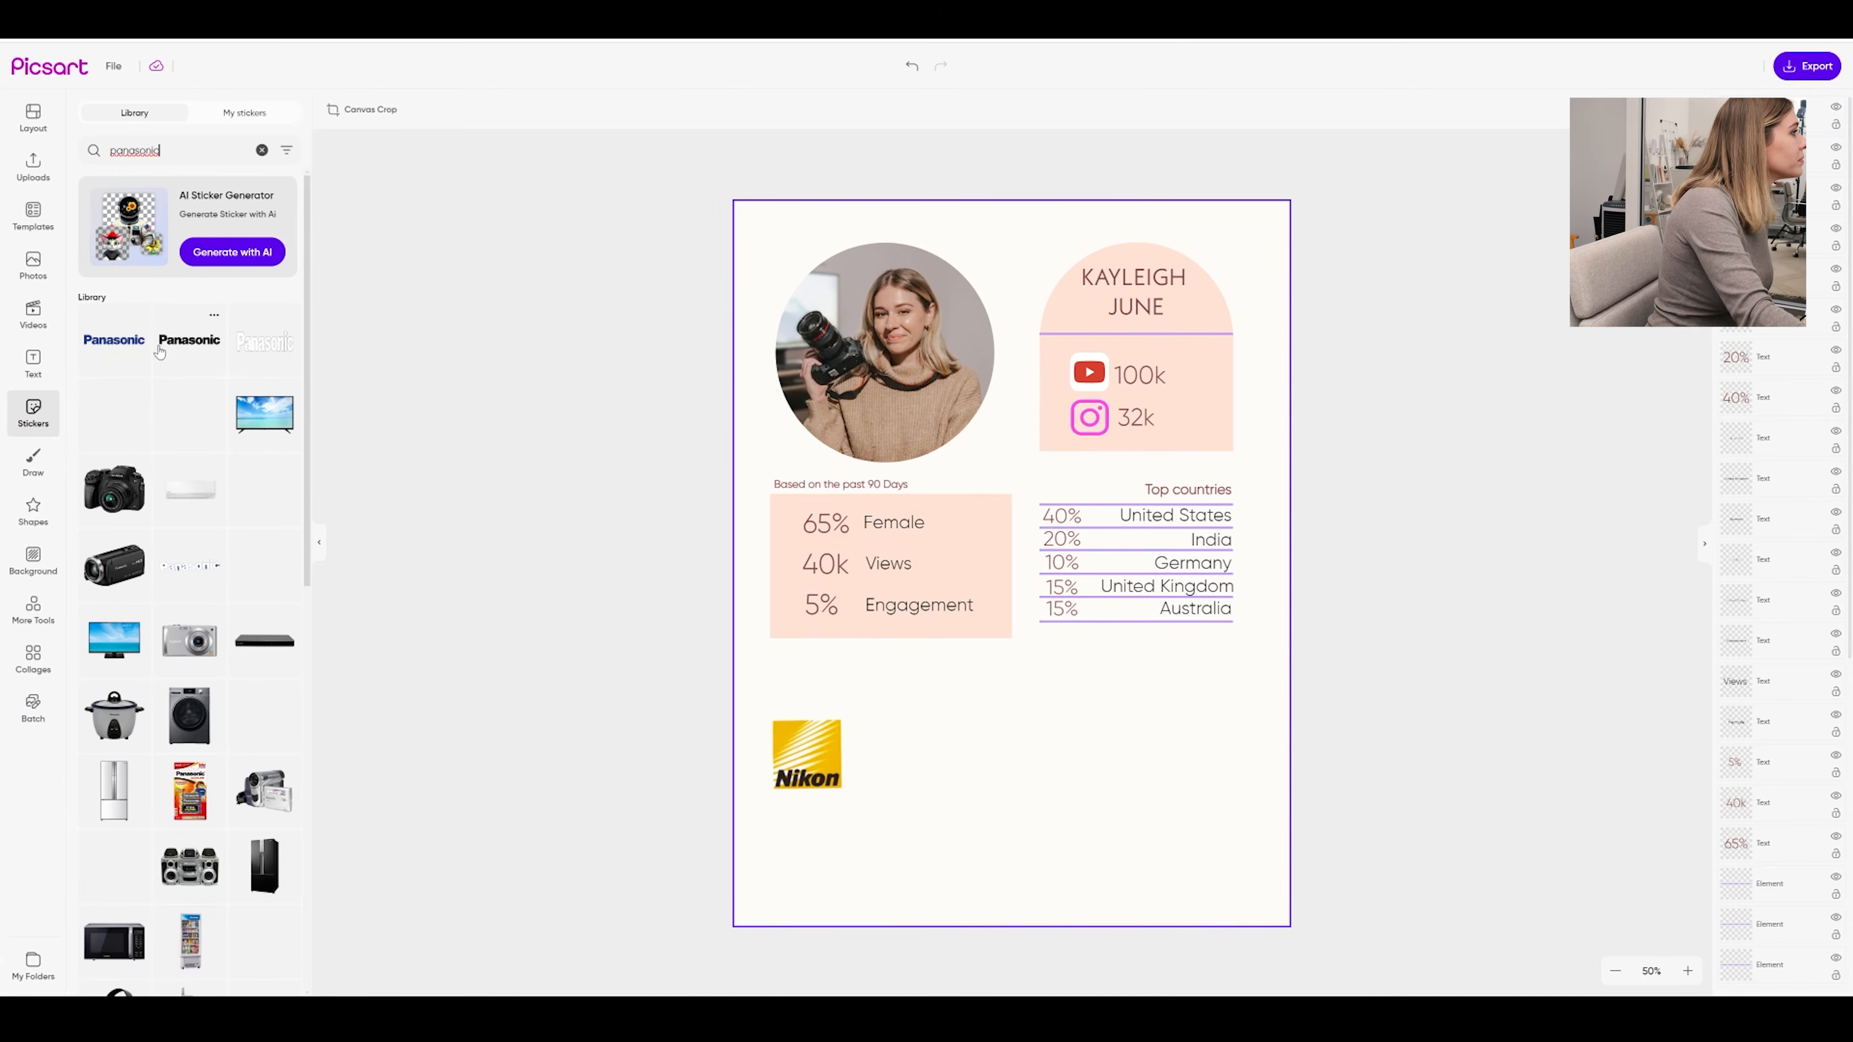
pyautogui.click(128, 350)
pyautogui.moveTo(985, 573); pyautogui.dragTo(946, 772)
pyautogui.moveTo(1072, 736); pyautogui.dragTo(969, 767)
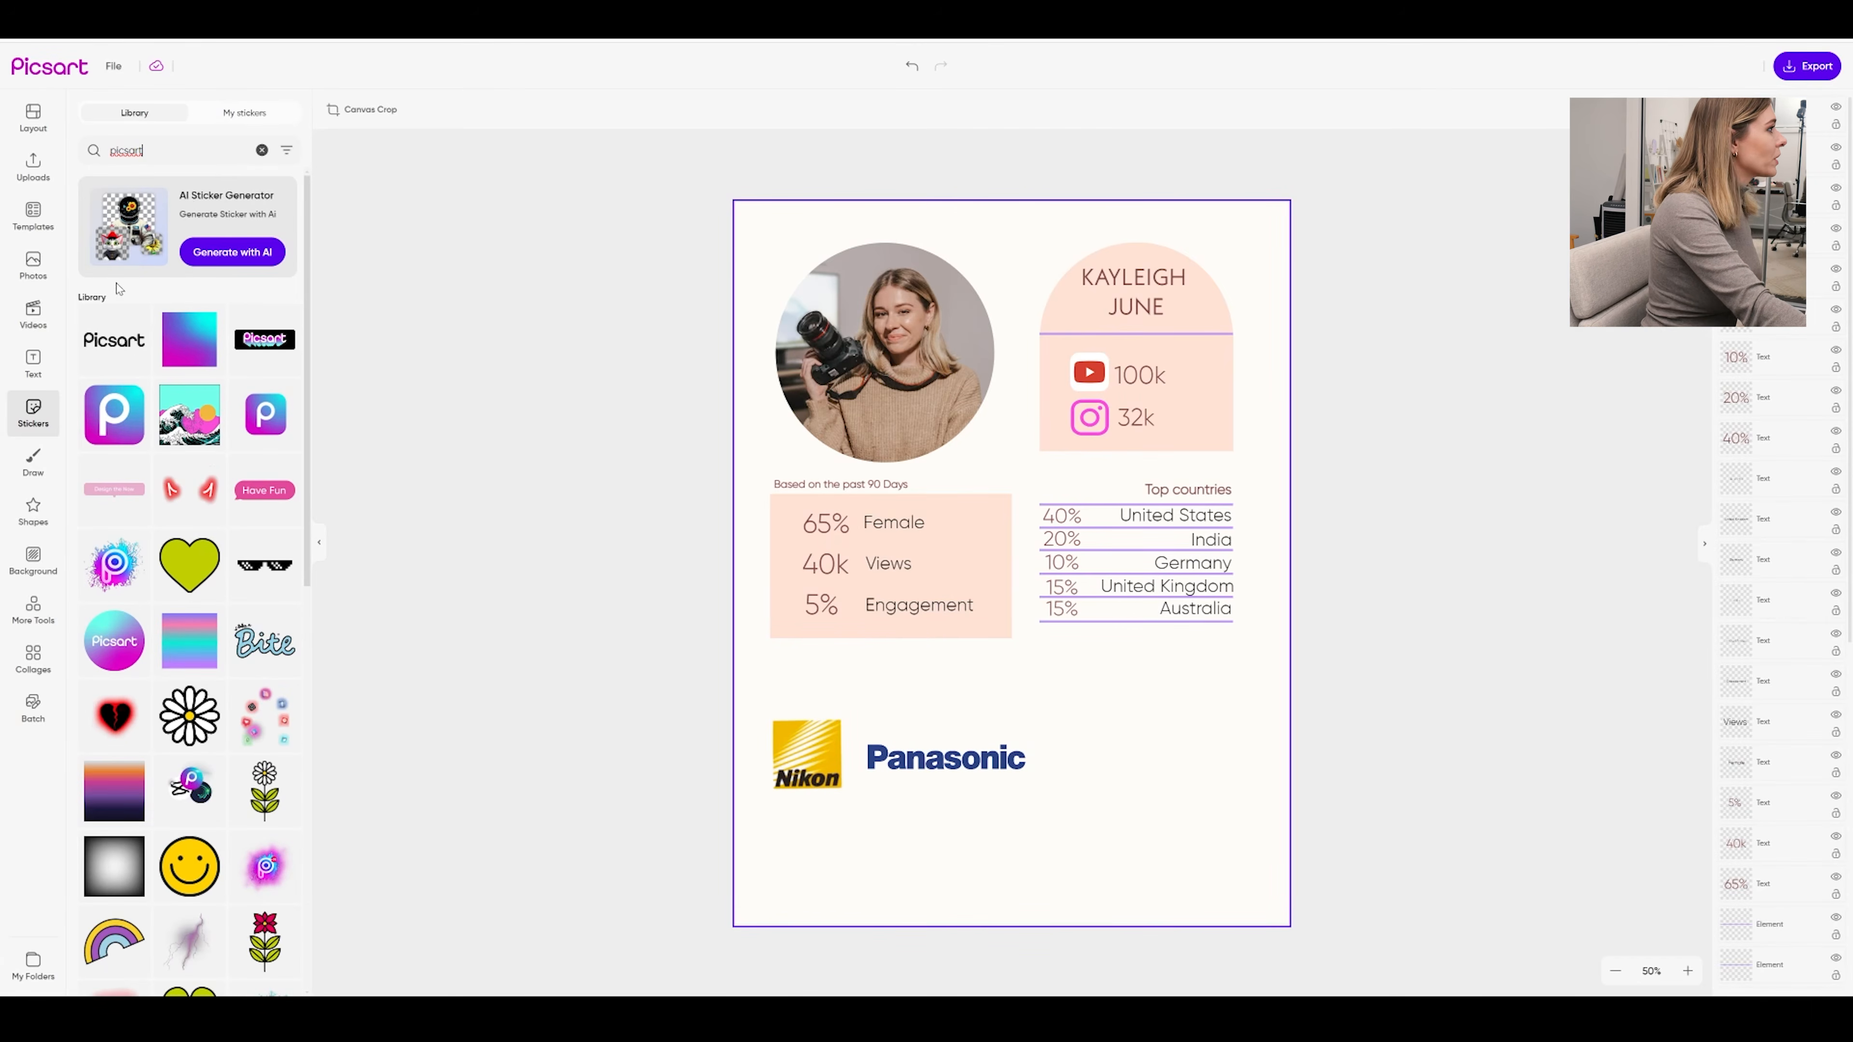
pyautogui.click(140, 651)
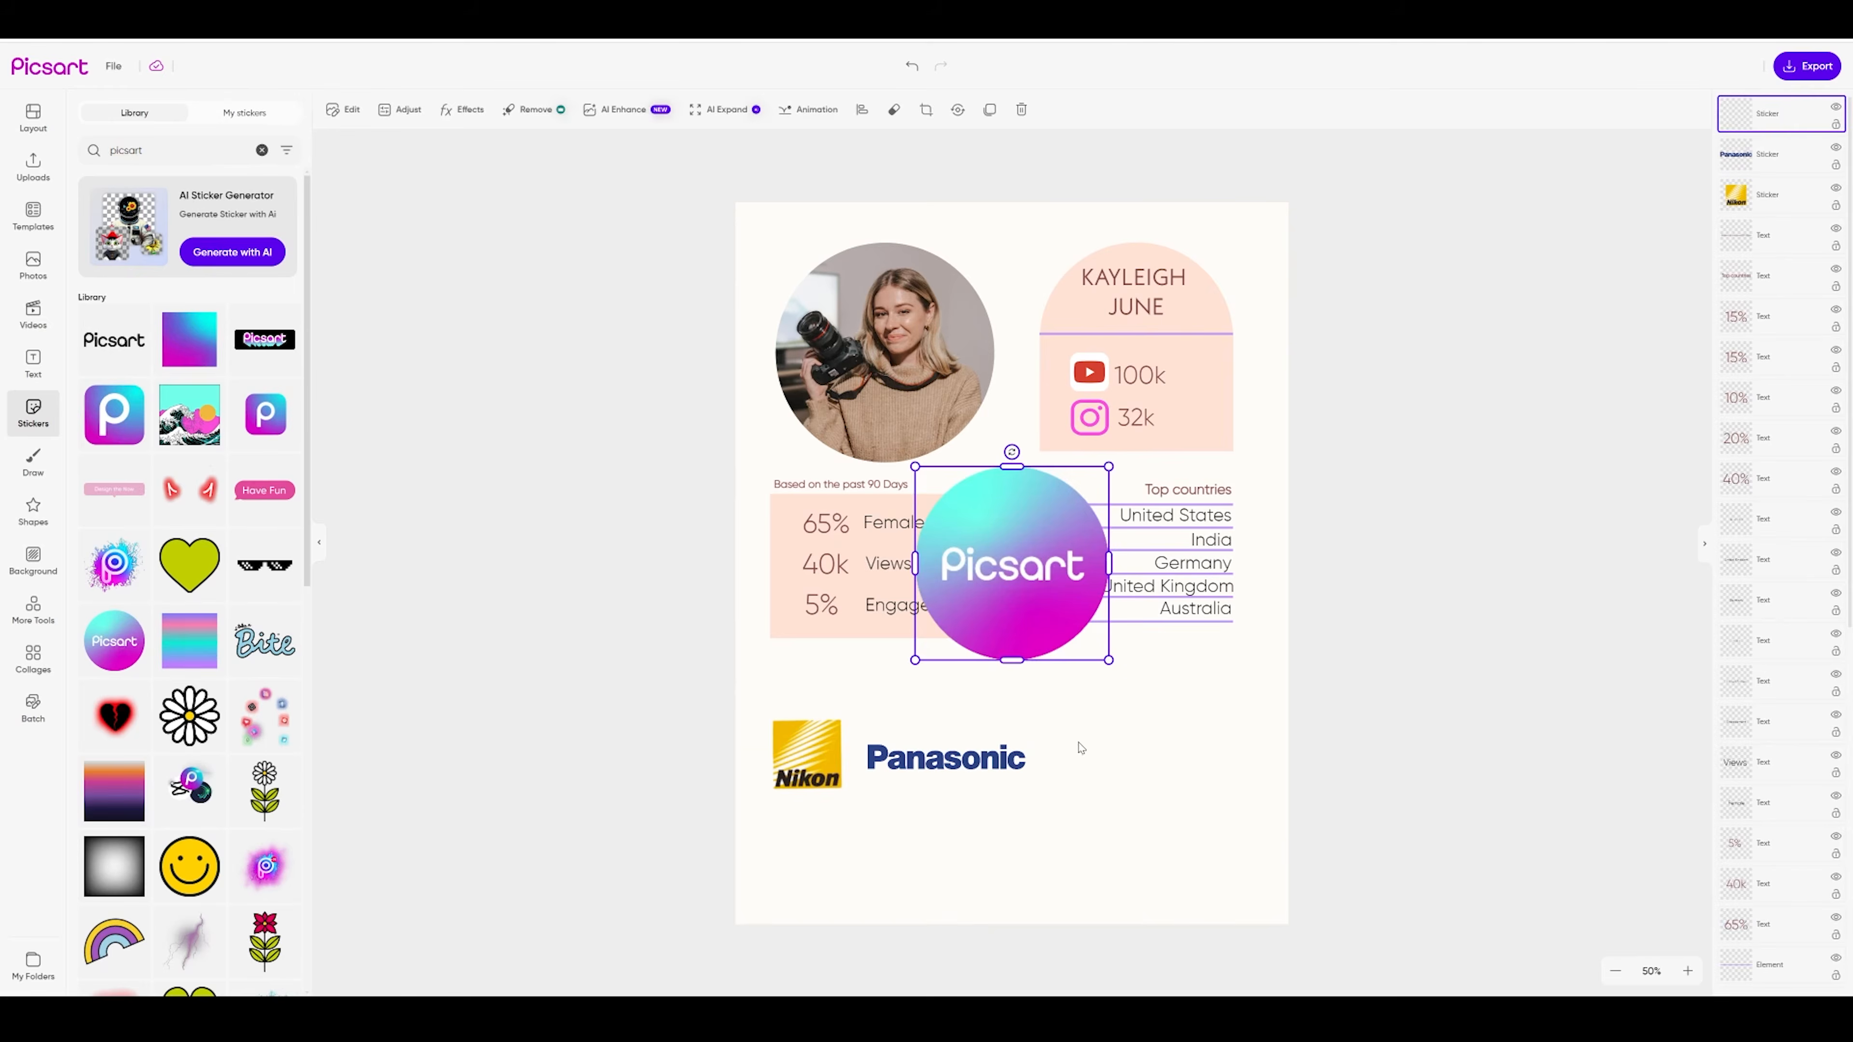
pyautogui.moveTo(1037, 566); pyautogui.dragTo(1165, 745)
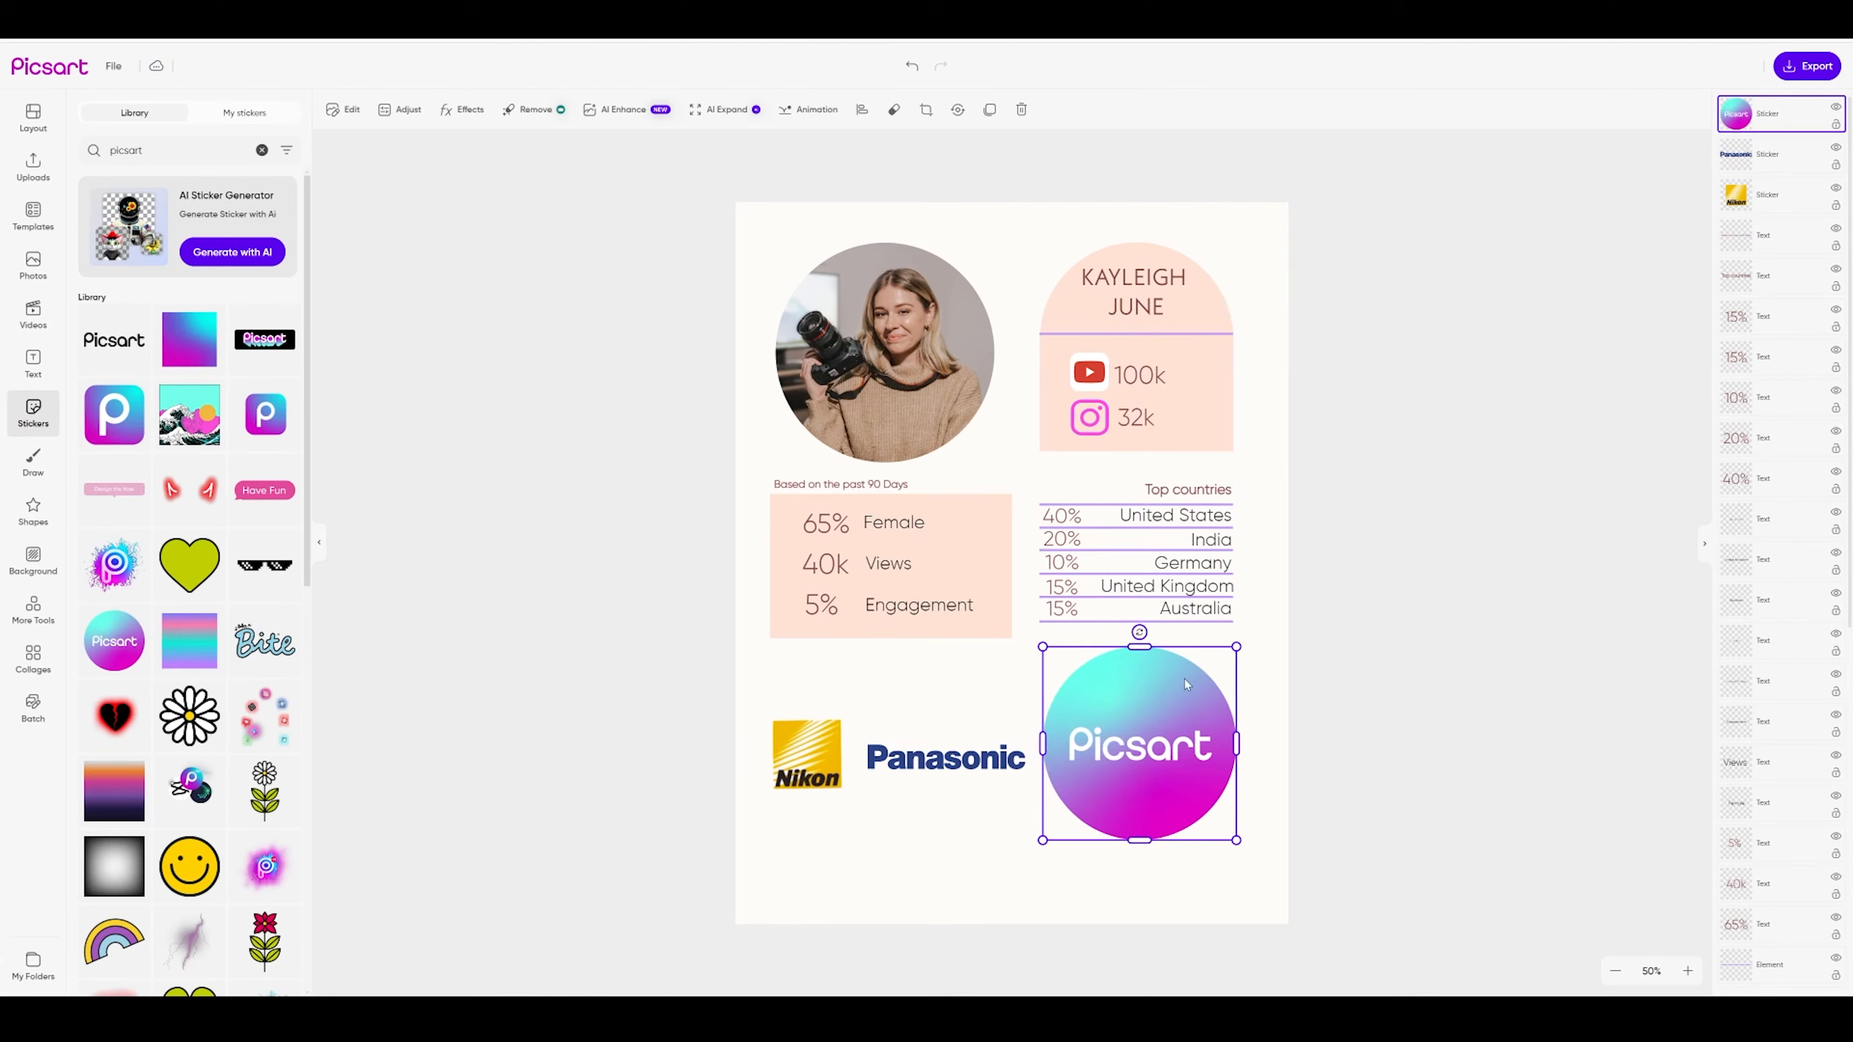
pyautogui.moveTo(1237, 647); pyautogui.dragTo(1144, 738)
pyautogui.moveTo(1090, 812); pyautogui.dragTo(1179, 810)
pyautogui.moveTo(990, 779)
pyautogui.mouseDown()
pyautogui.moveTo(1047, 827)
pyautogui.moveTo(1163, 821)
pyautogui.mouseUp()
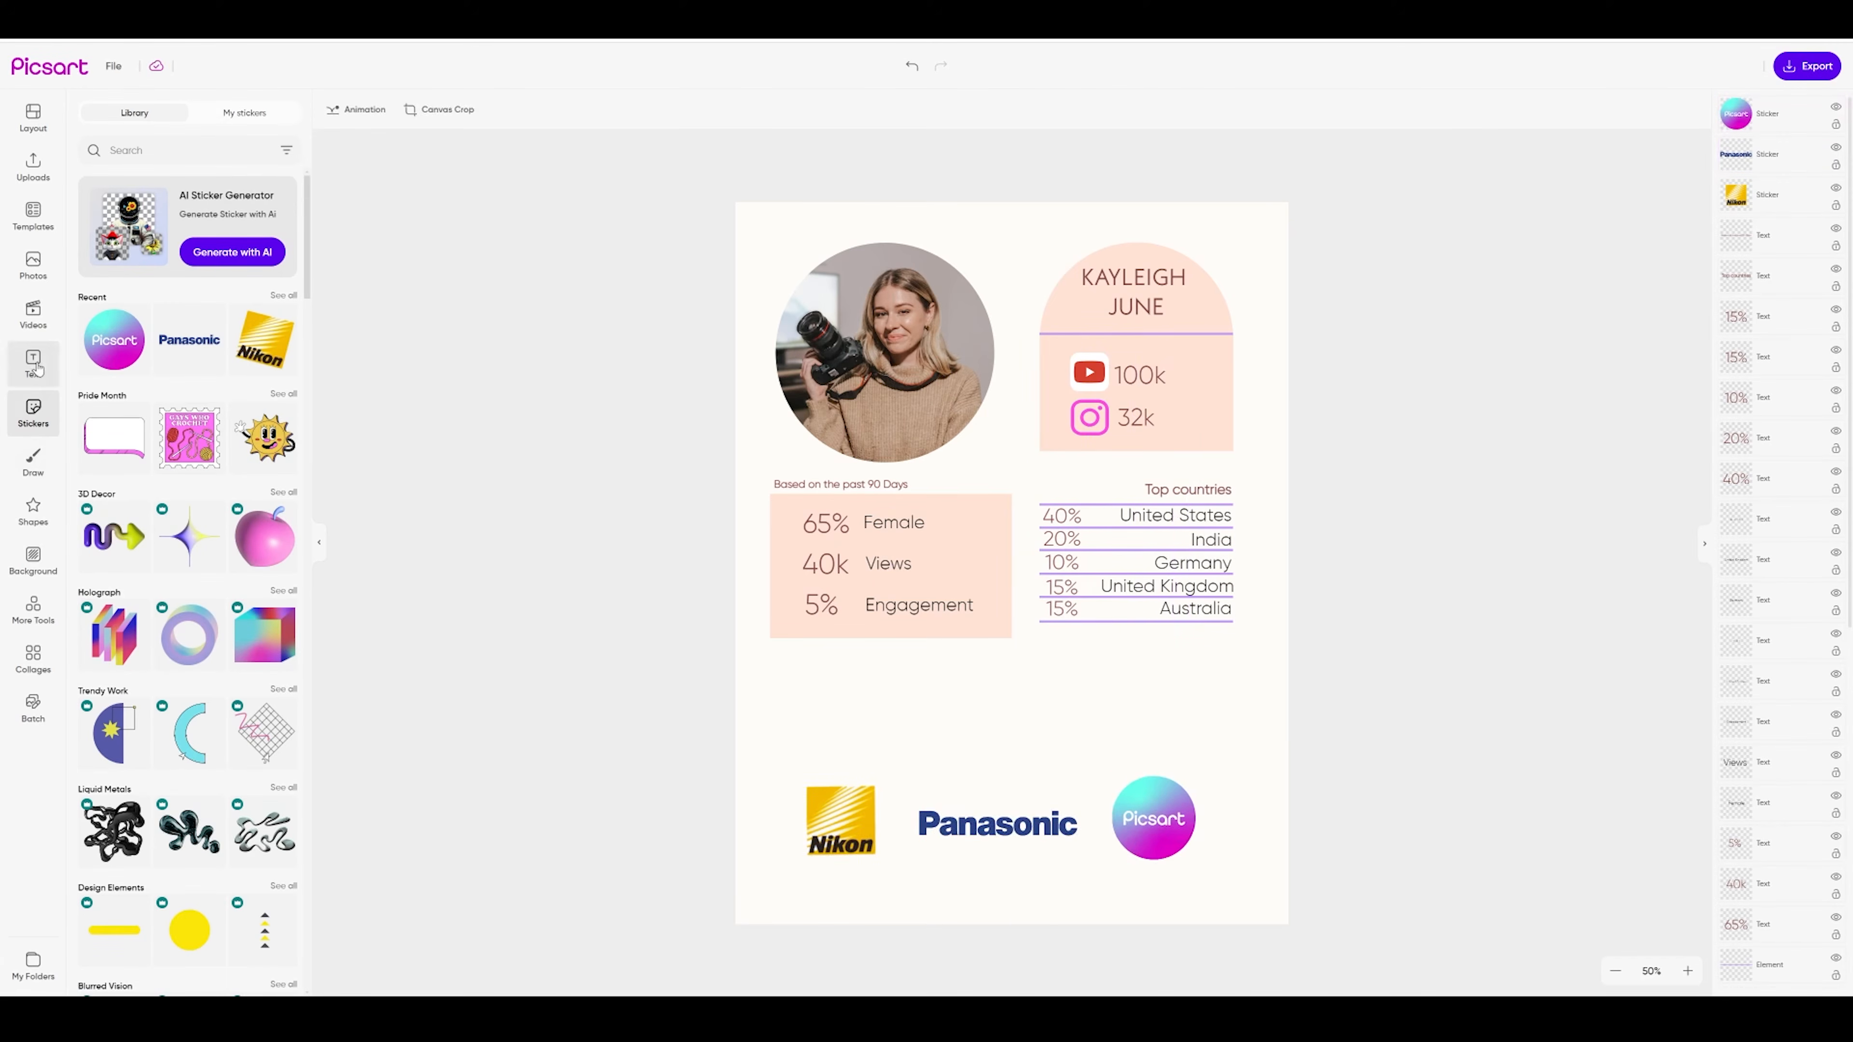
pyautogui.click(38, 368)
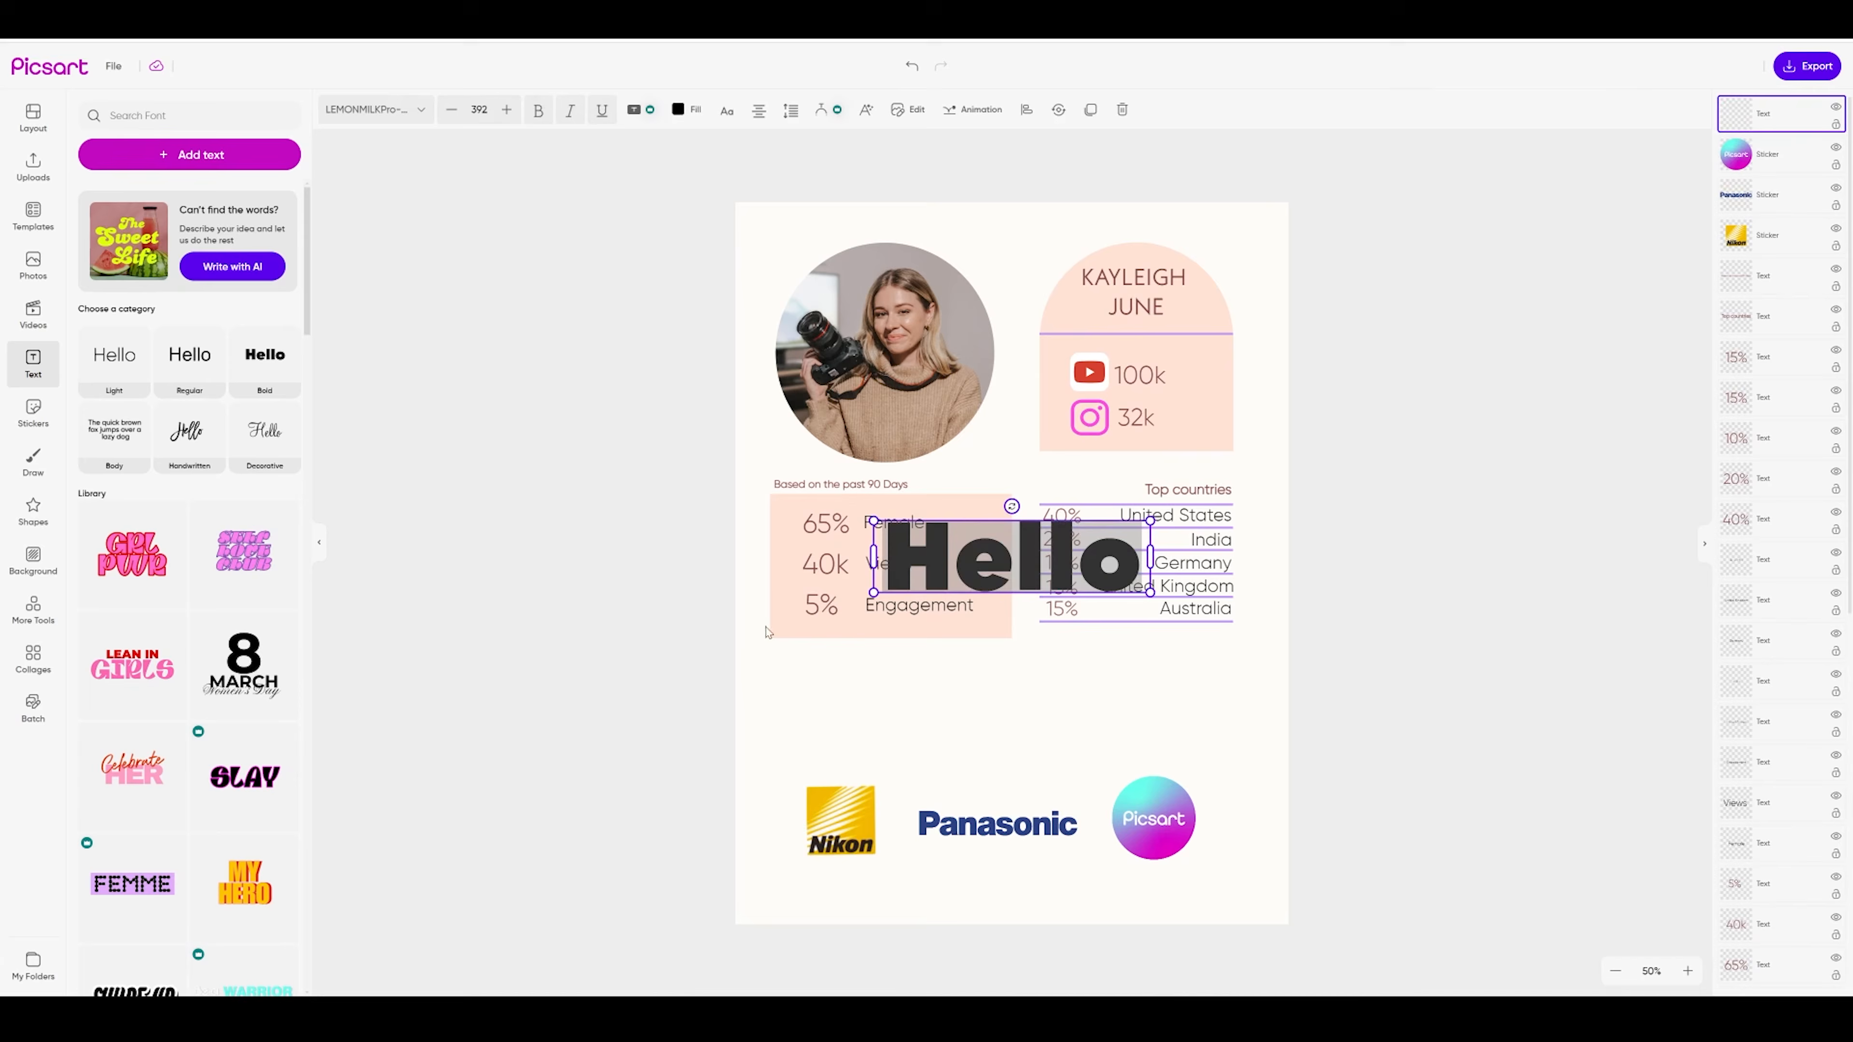
# Add 'Previous brand collabs' in Gilroy Light above the logos, then move Panasonic right of Picsart
pyautogui.write('Previoys')
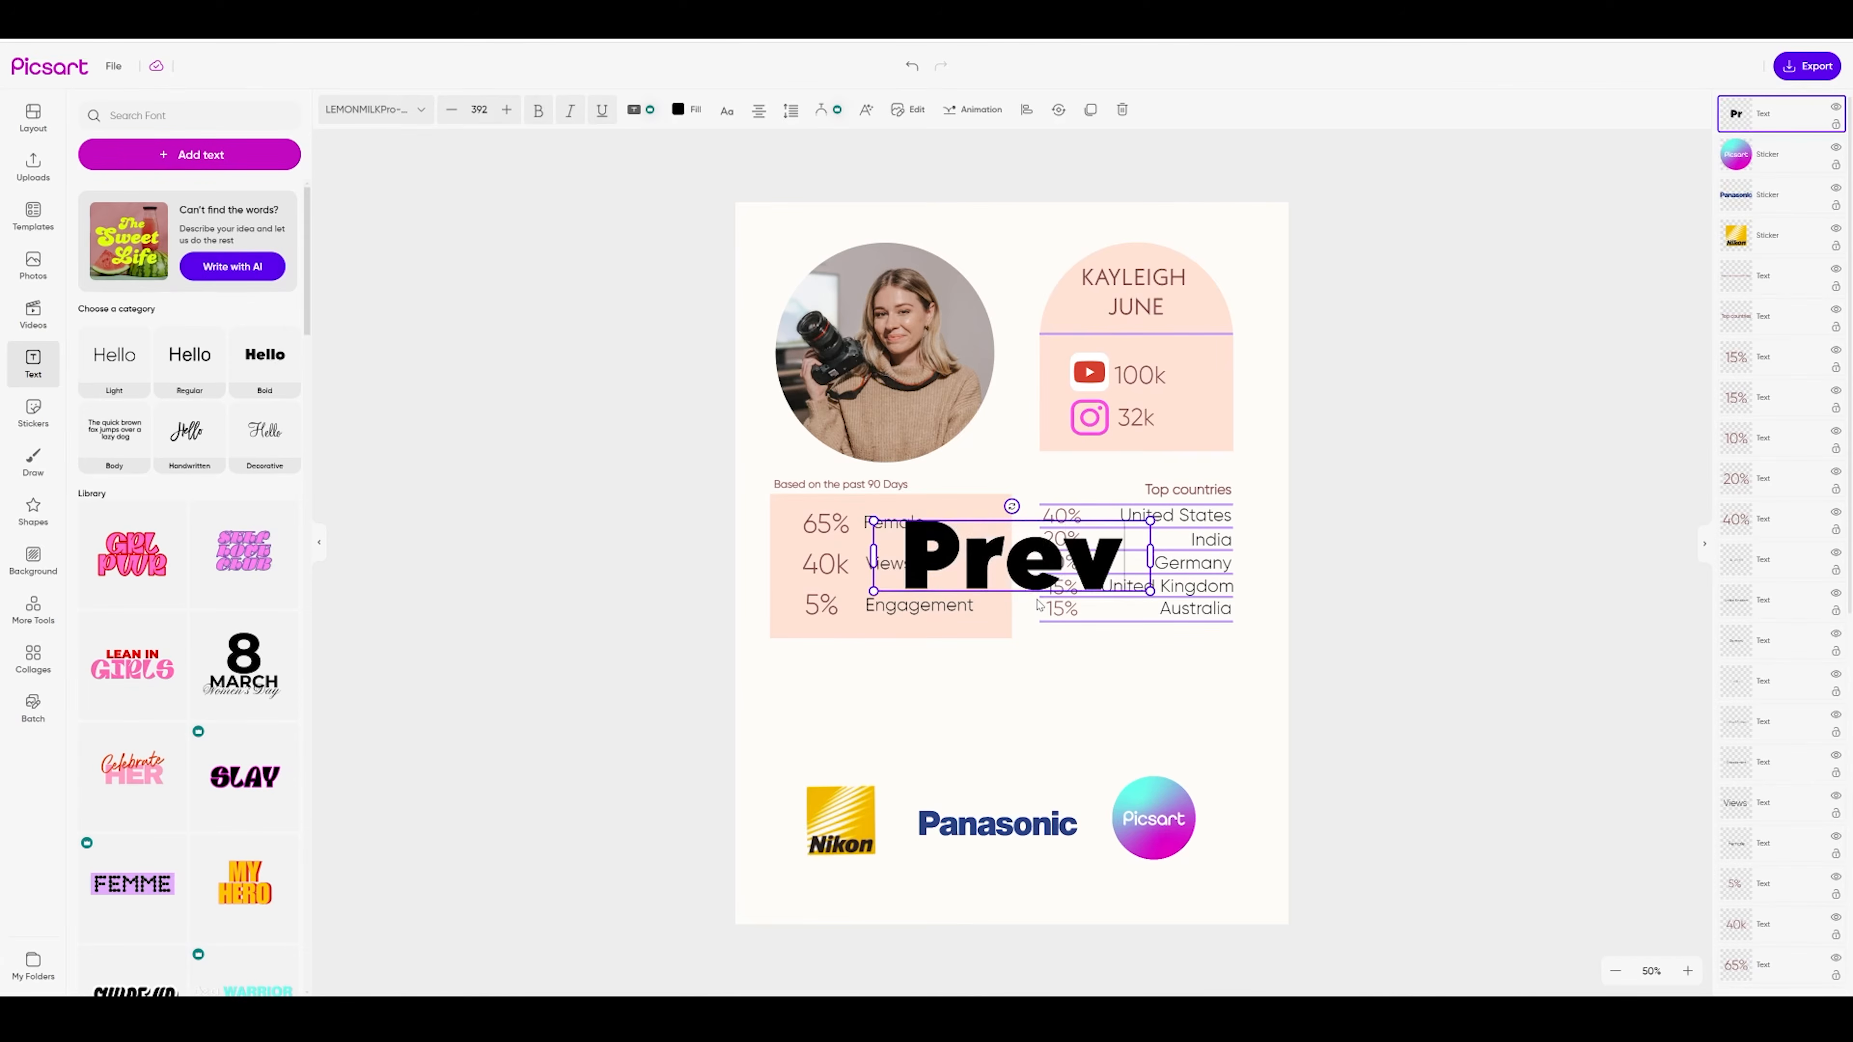
pyautogui.press('BackSpace')
pyautogui.press('BackSpace')
pyautogui.write('us')
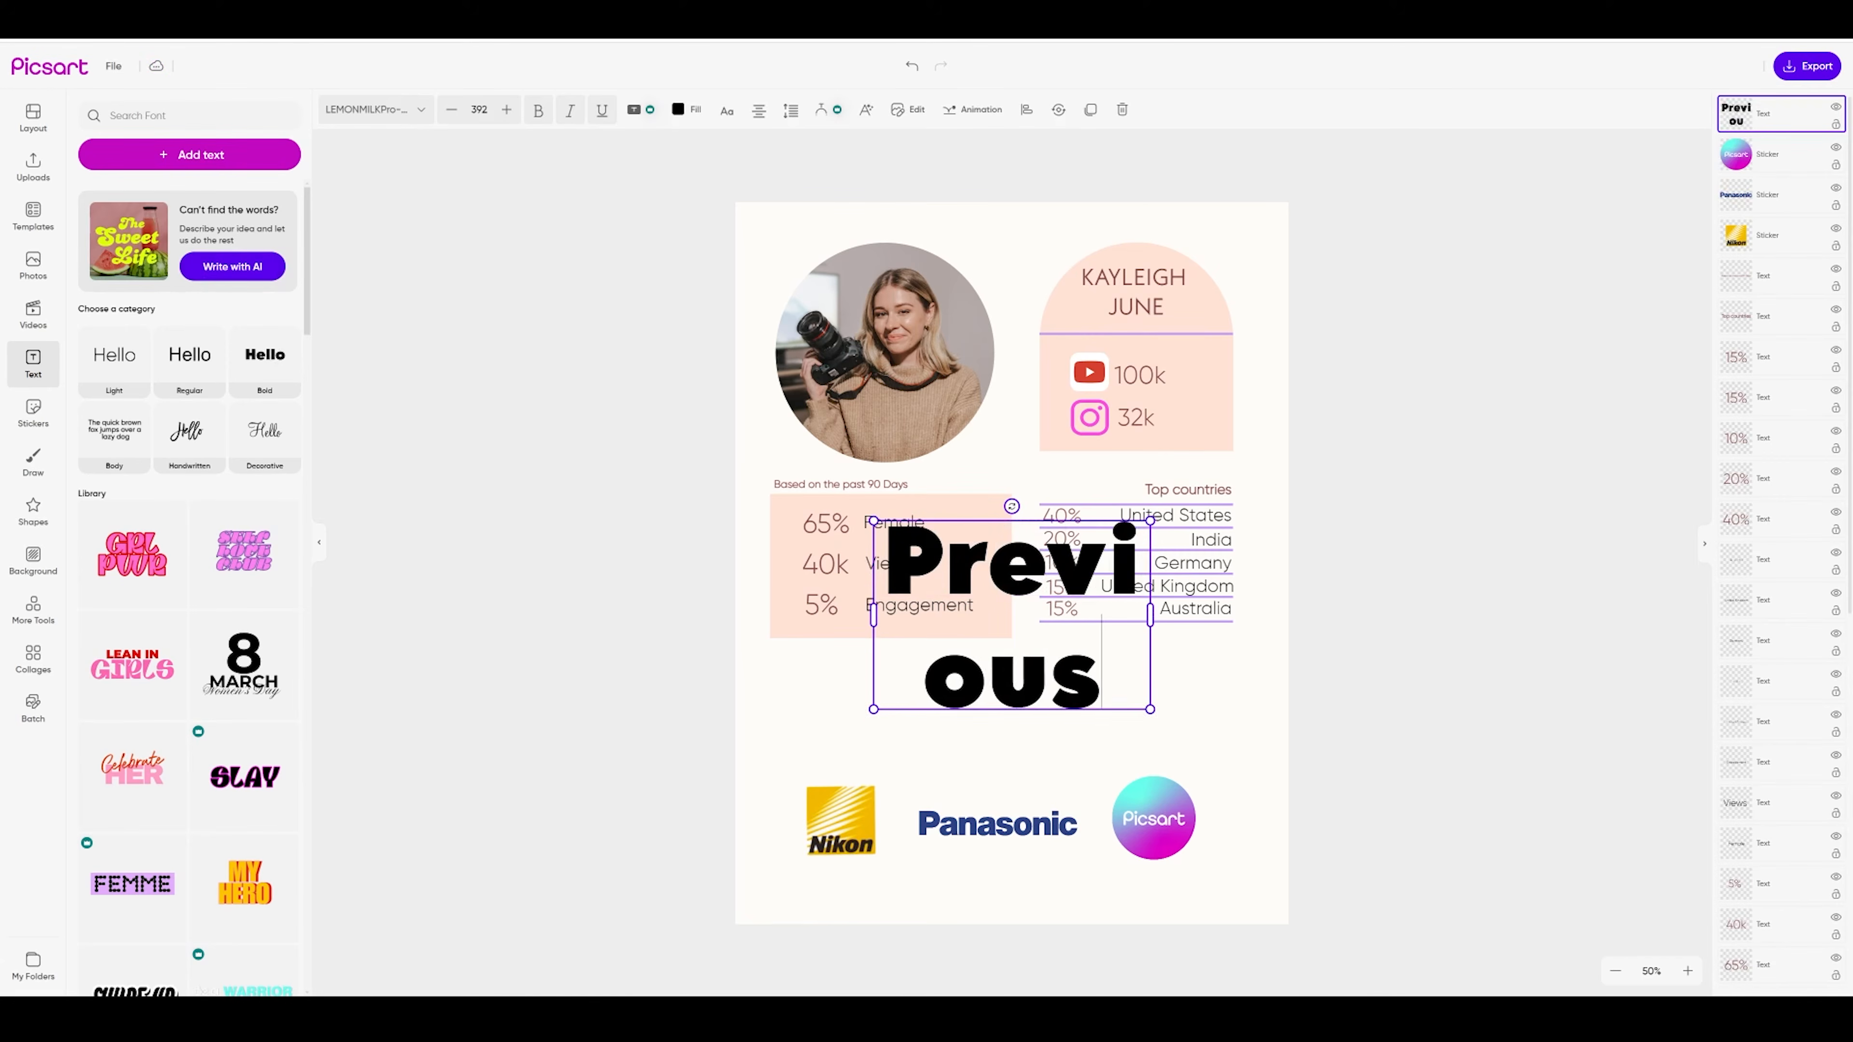
pyautogui.write(' brand collabs')
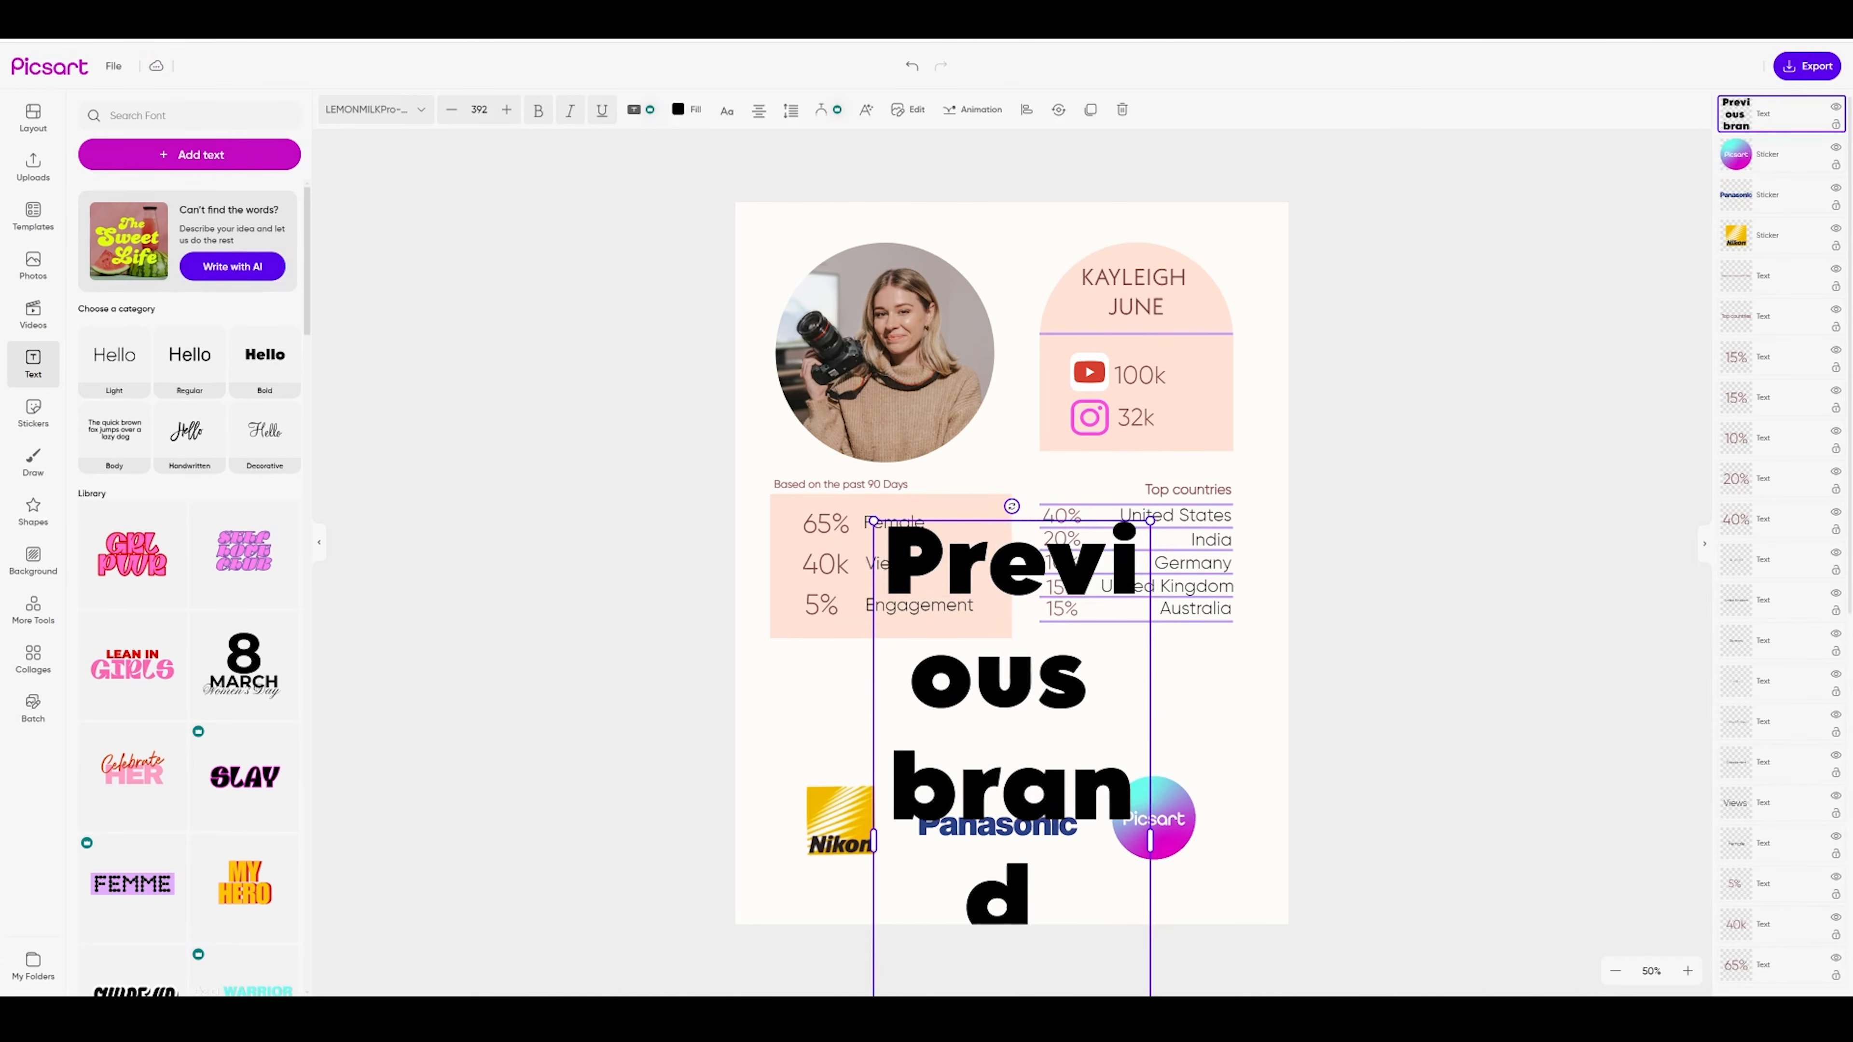
pyautogui.press('Escape')
pyautogui.moveTo(1109, 749); pyautogui.dragTo(1104, 745)
pyautogui.click(406, 111)
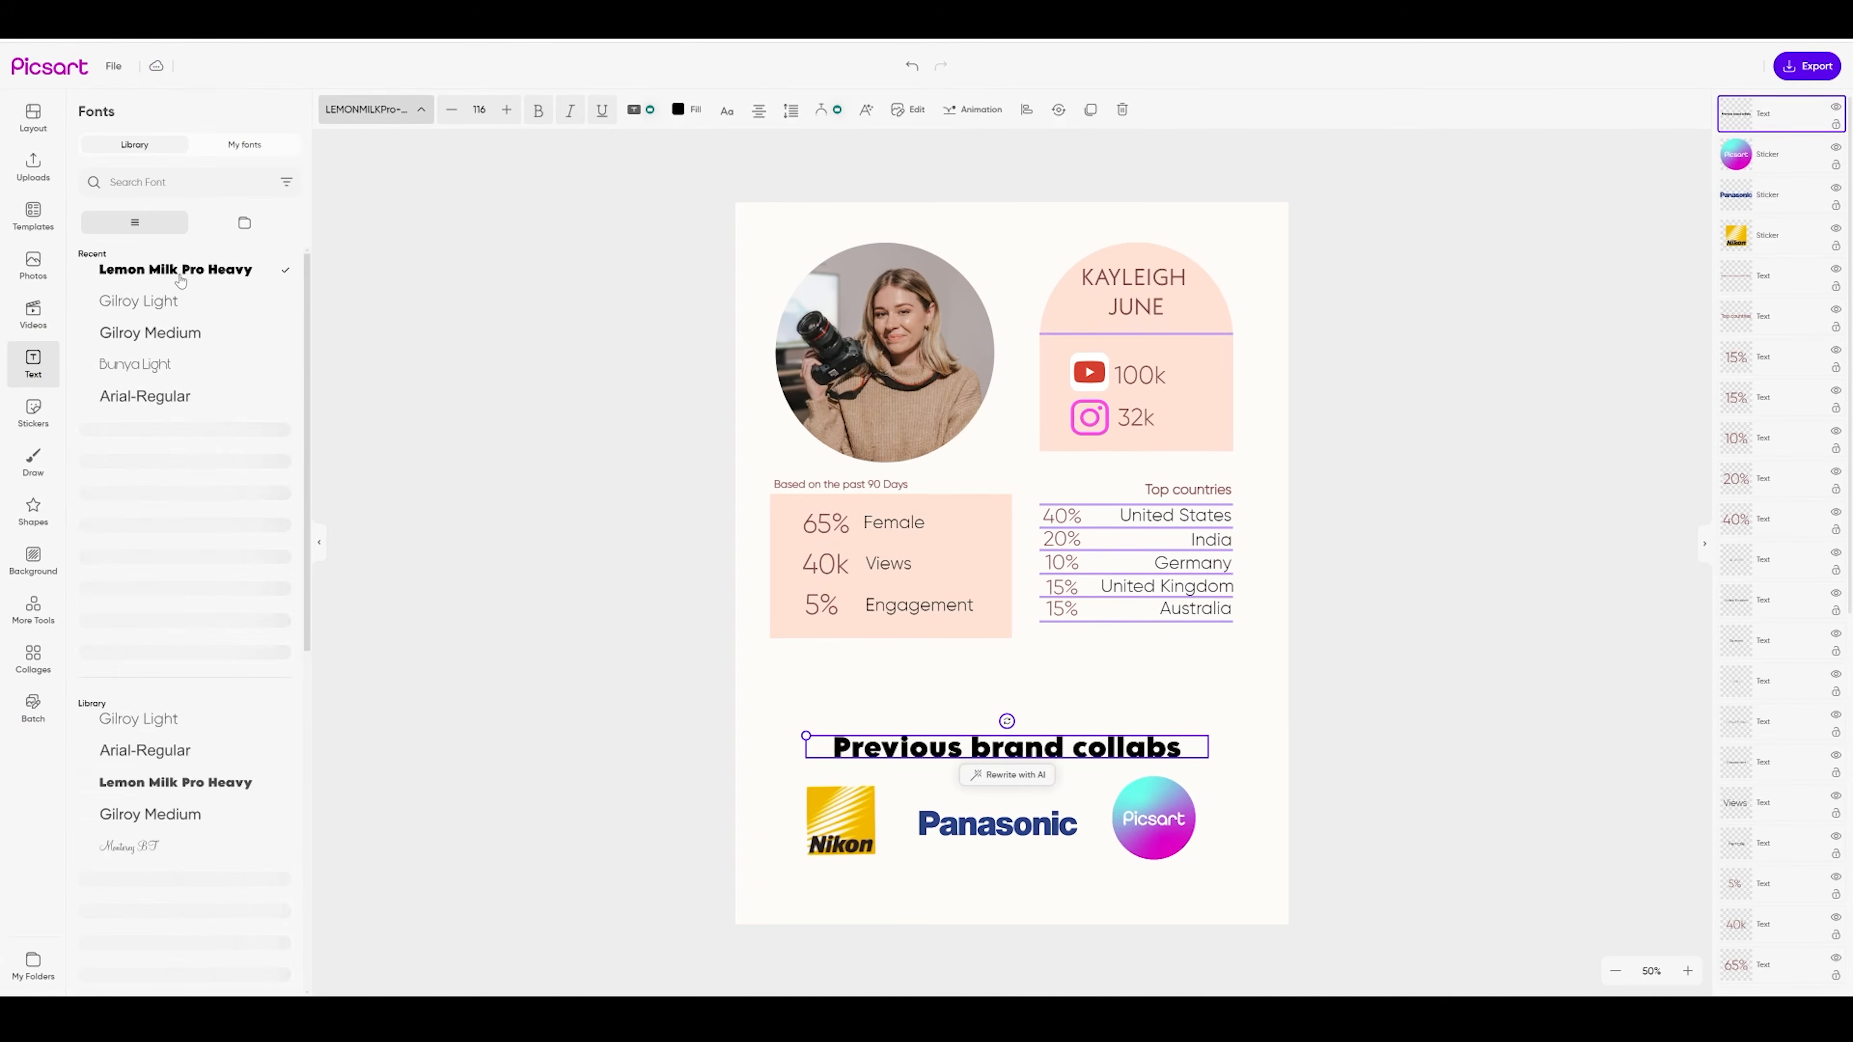
pyautogui.click(120, 302)
pyautogui.moveTo(807, 734); pyautogui.dragTo(875, 739)
pyautogui.moveTo(1029, 754); pyautogui.dragTo(998, 756)
pyautogui.moveTo(916, 836); pyautogui.dragTo(1006, 852)
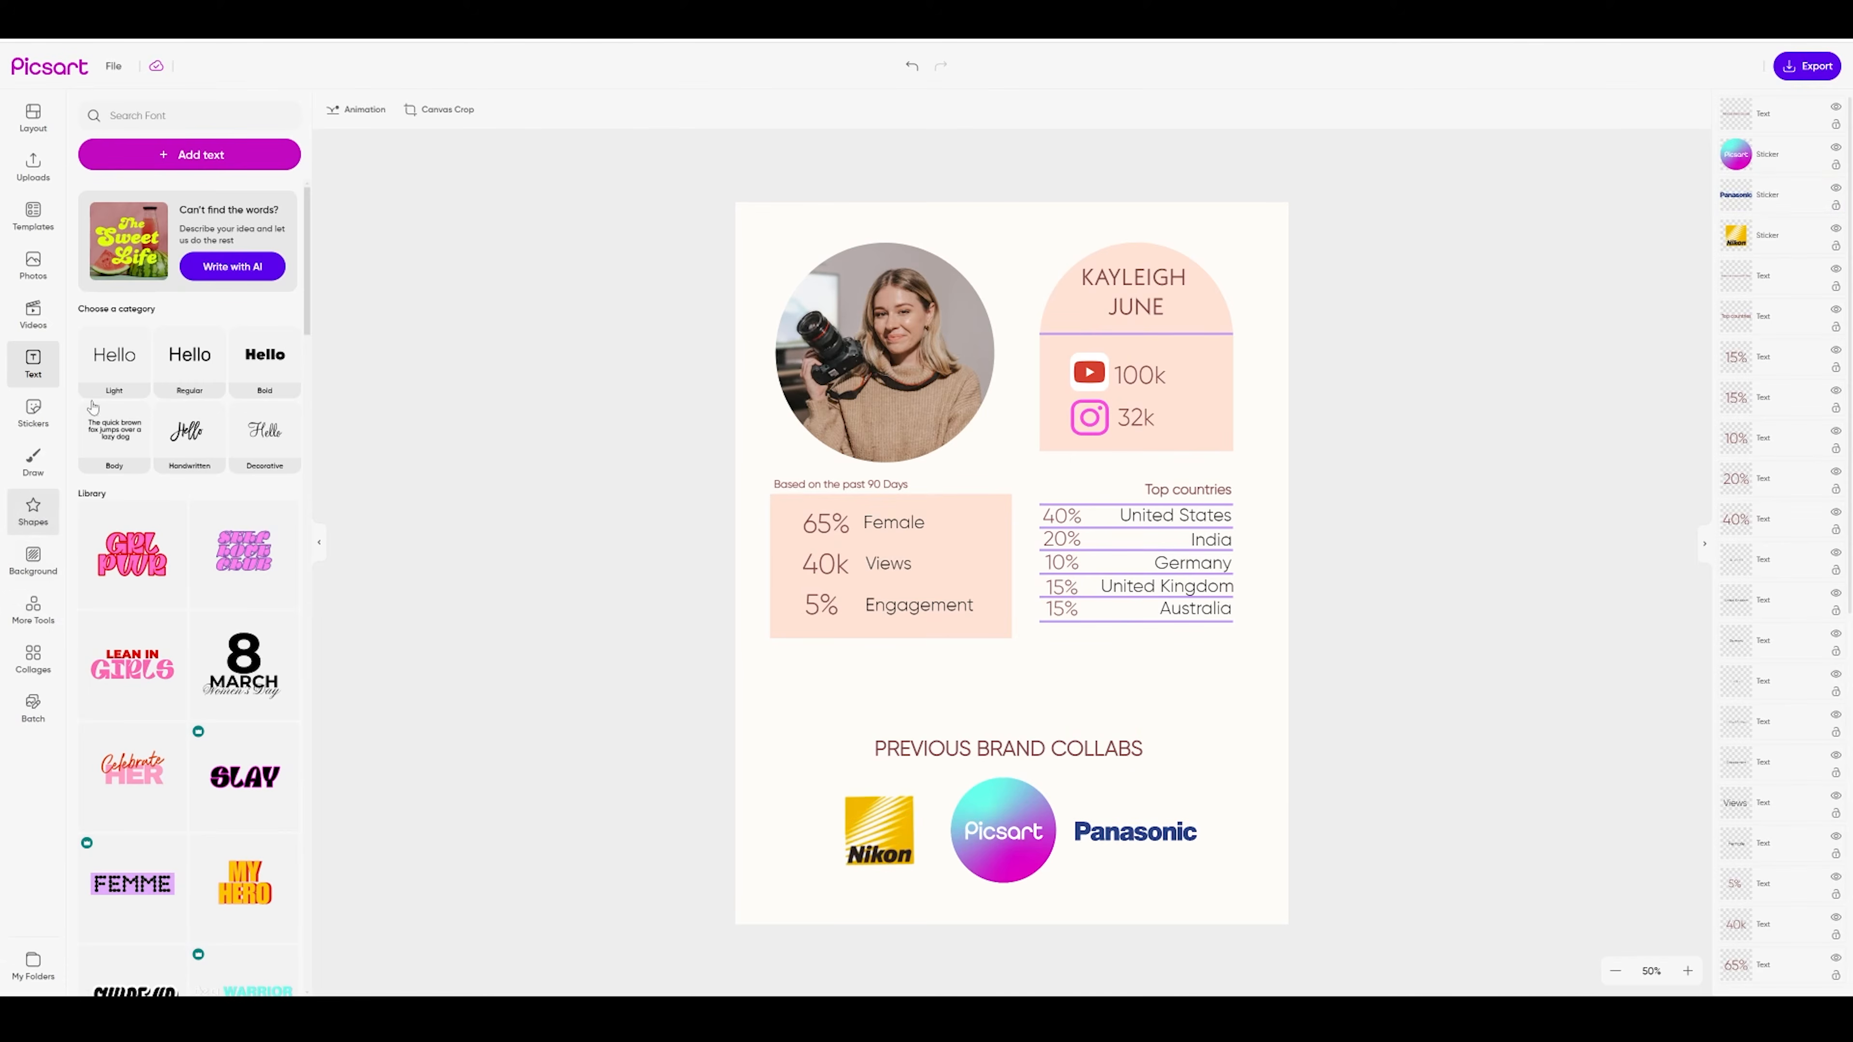
# Add a dashed line from Icons > Arrows & Lines just under the collabs heading
pyautogui.click(33, 511)
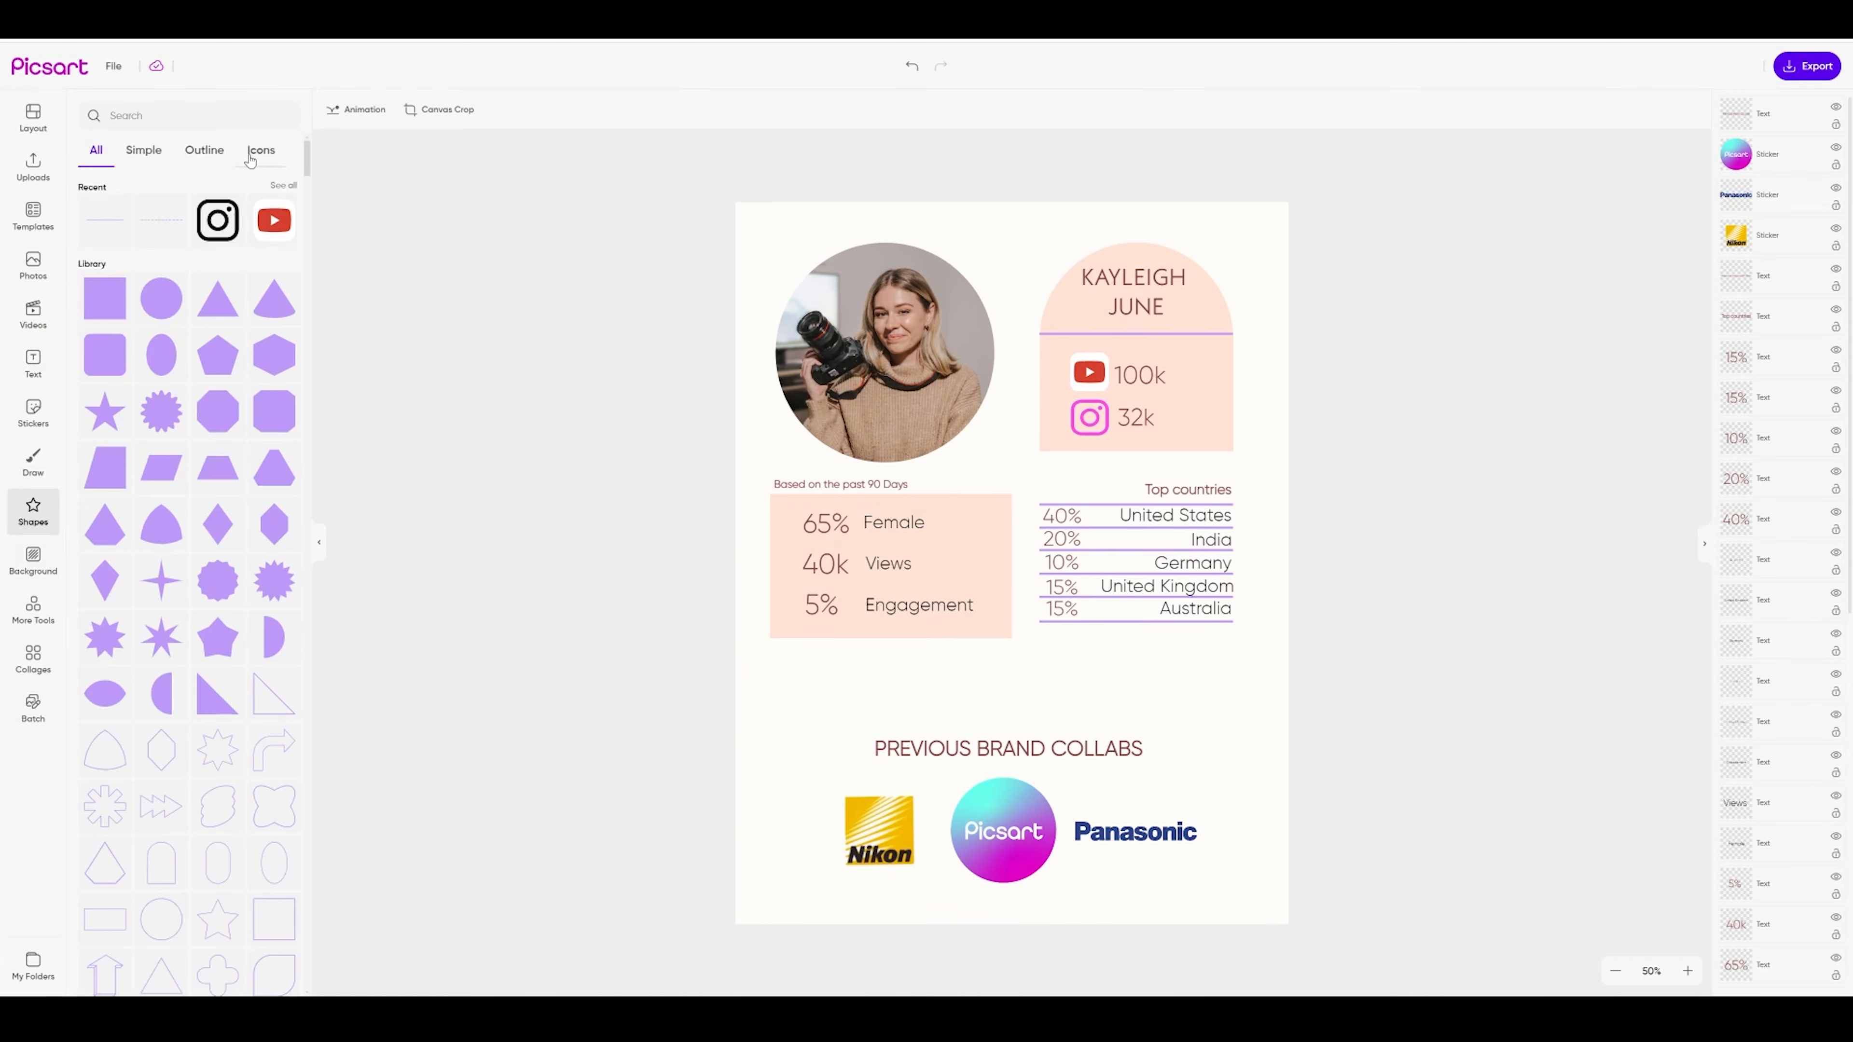
pyautogui.click(274, 153)
pyautogui.click(188, 150)
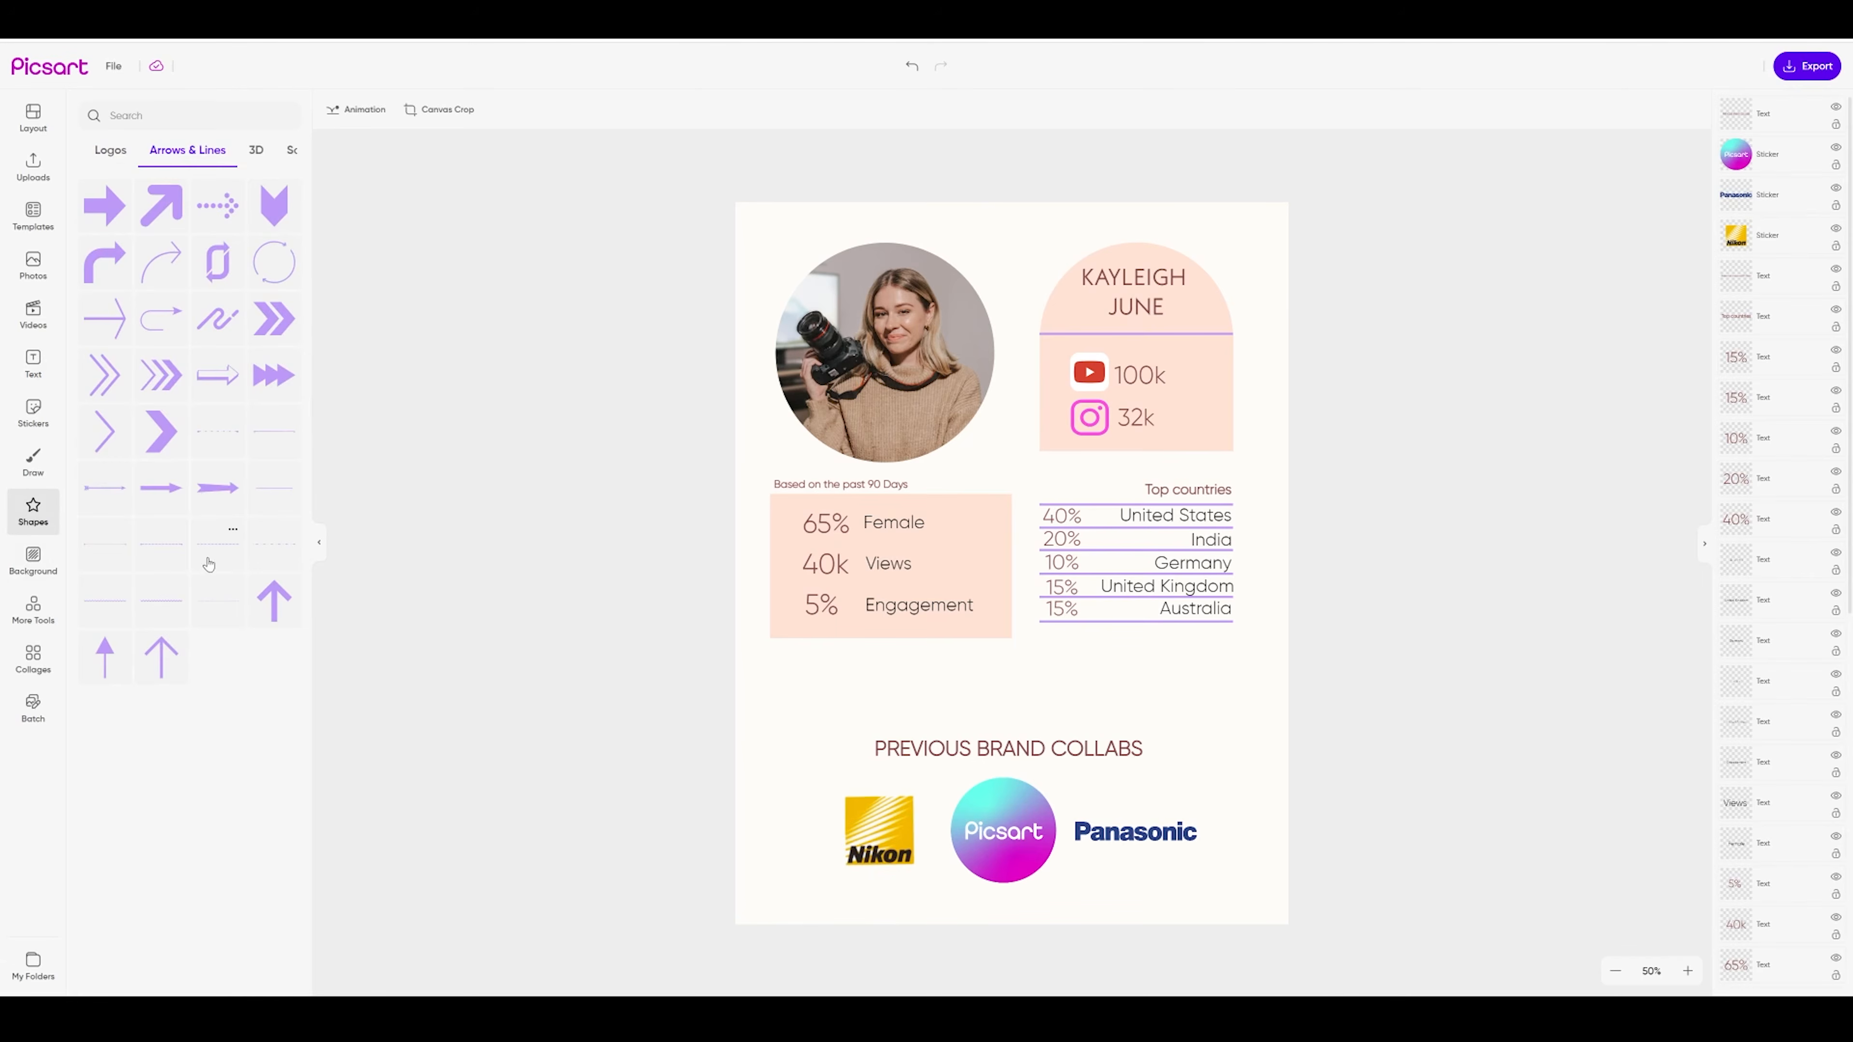
pyautogui.moveTo(217, 556); pyautogui.dragTo(1003, 696)
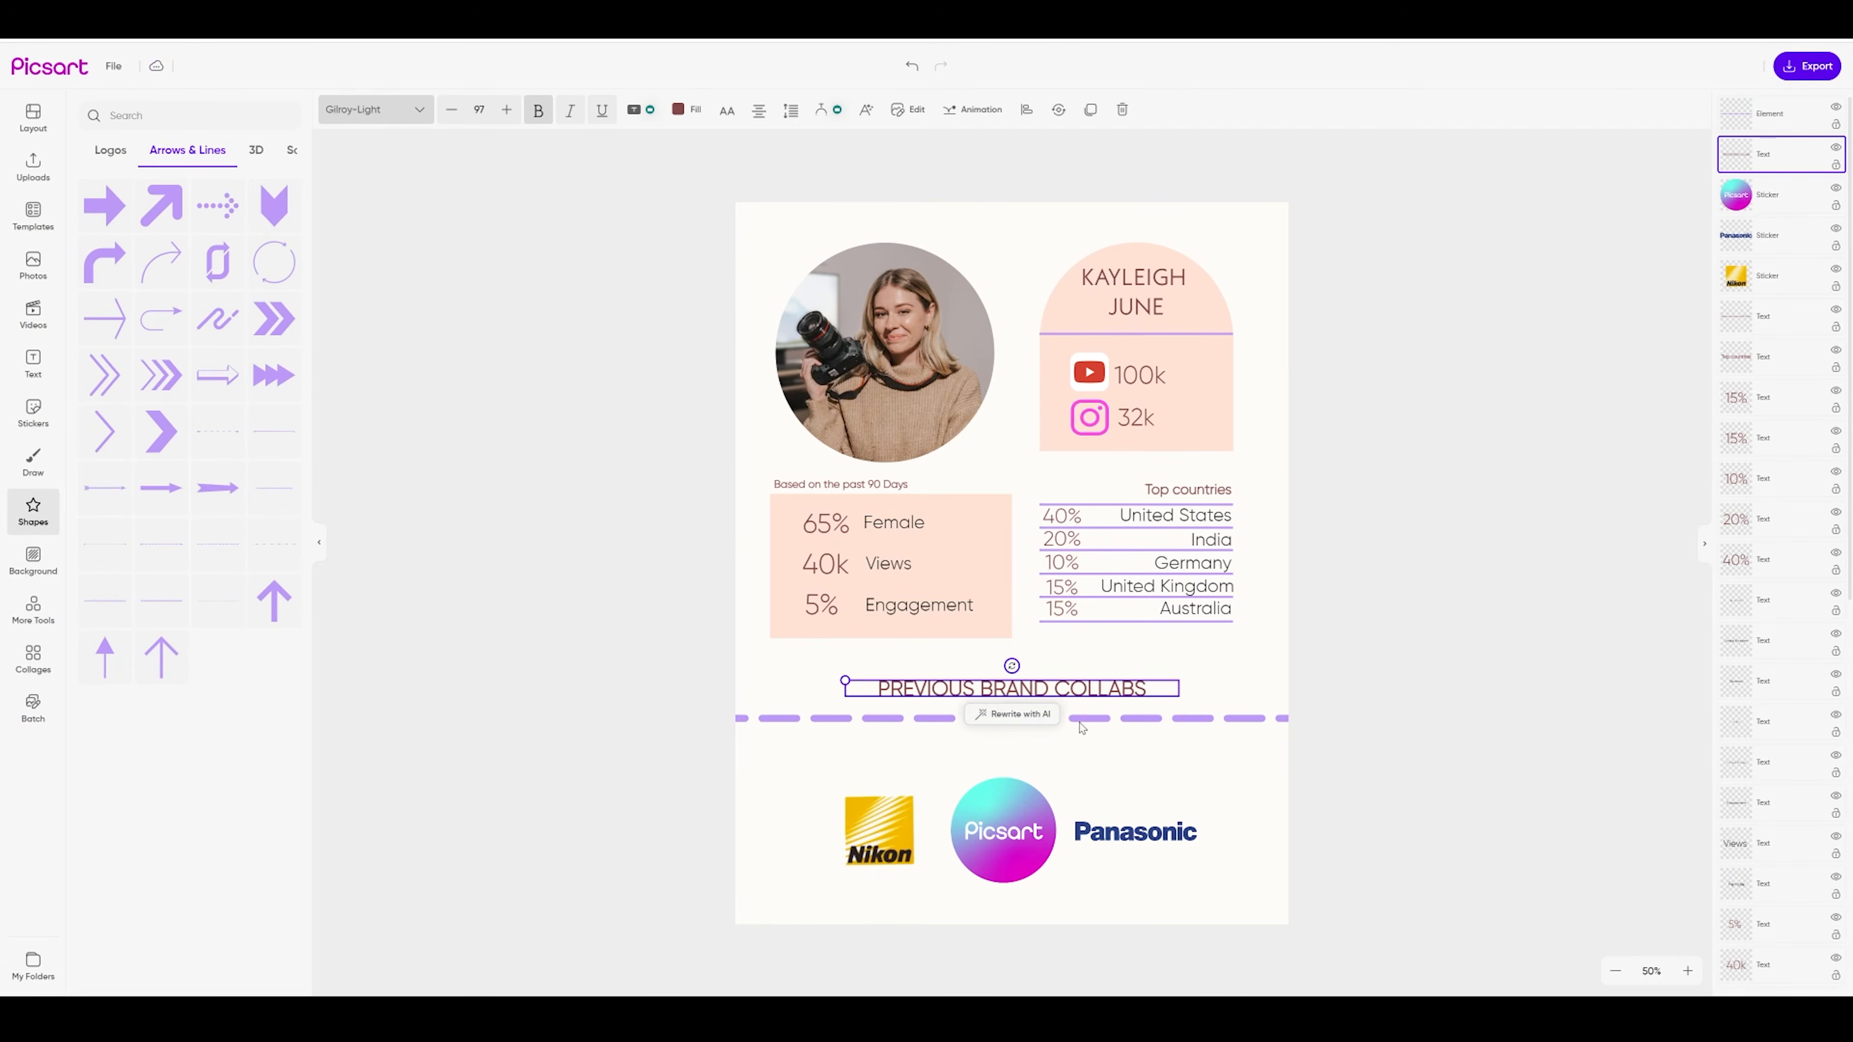
pyautogui.moveTo(1109, 722)
pyautogui.mouseDown()
pyautogui.moveTo(1108, 754)
pyautogui.moveTo(1088, 704)
pyautogui.moveTo(1087, 724)
pyautogui.mouseUp()
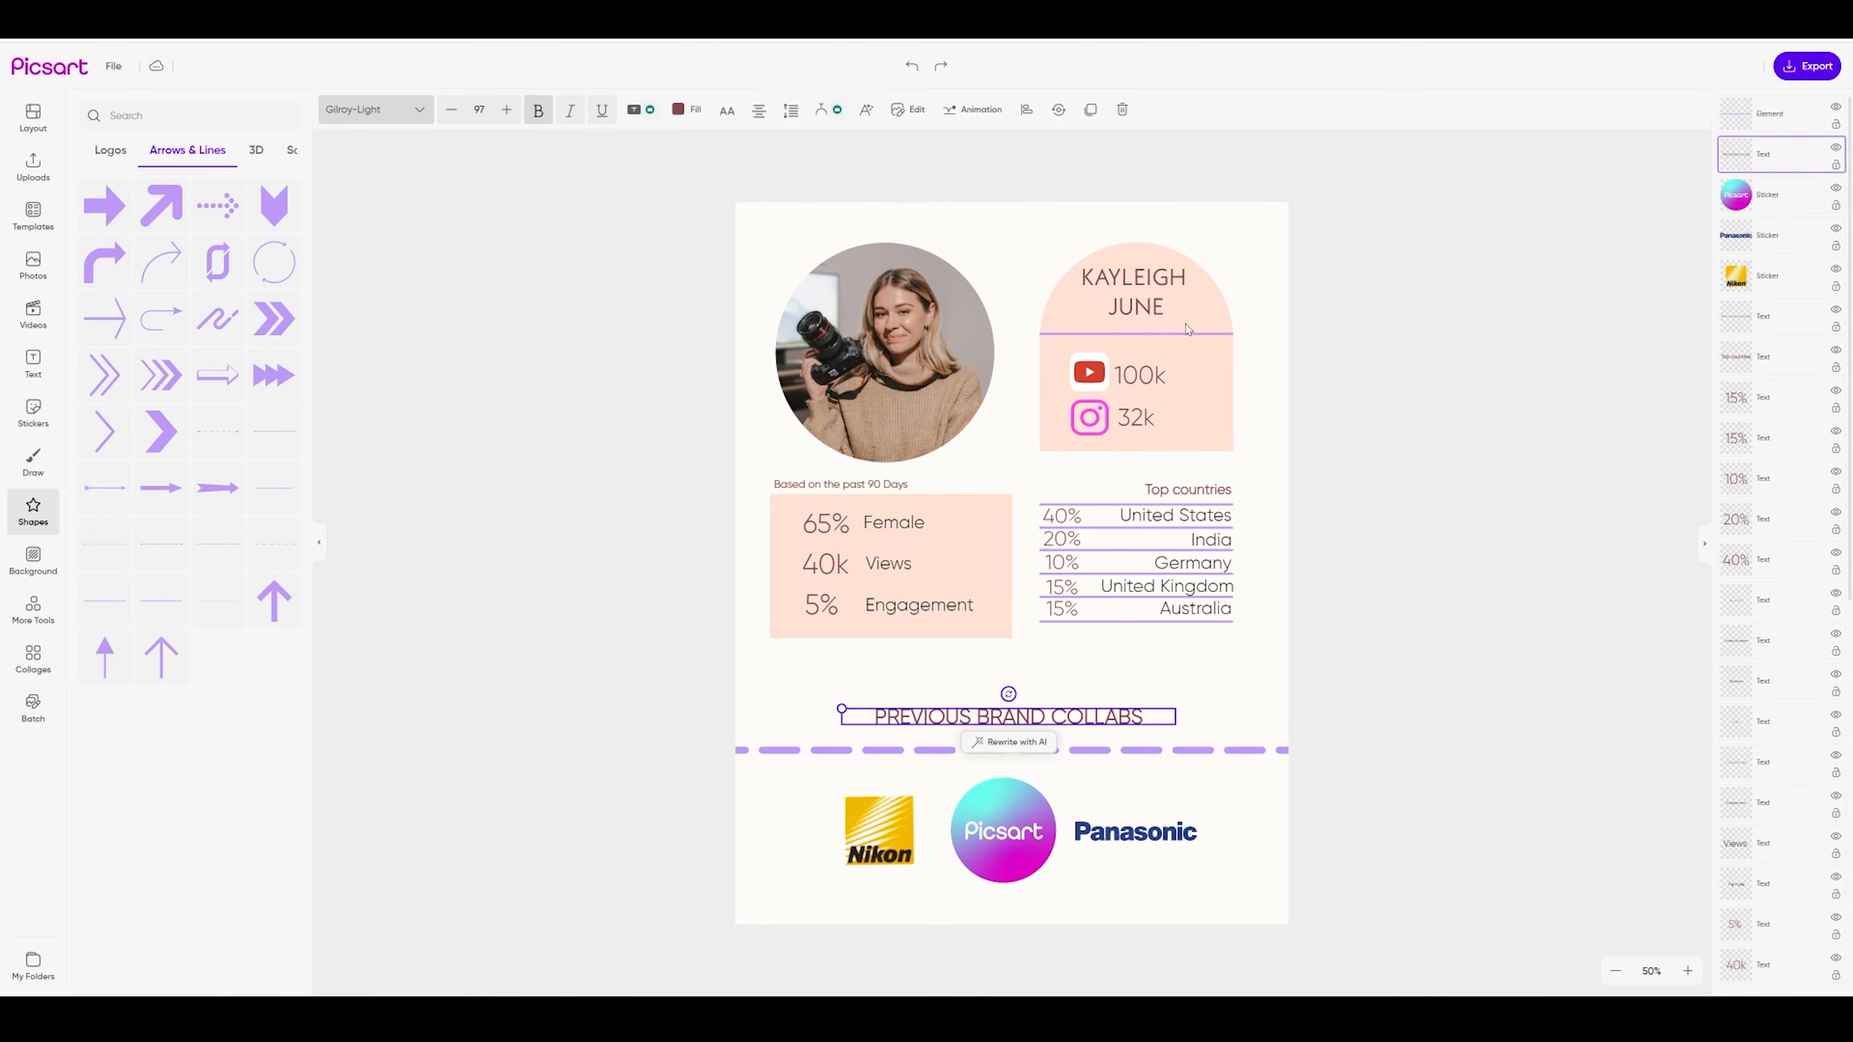
pyautogui.press('Escape')
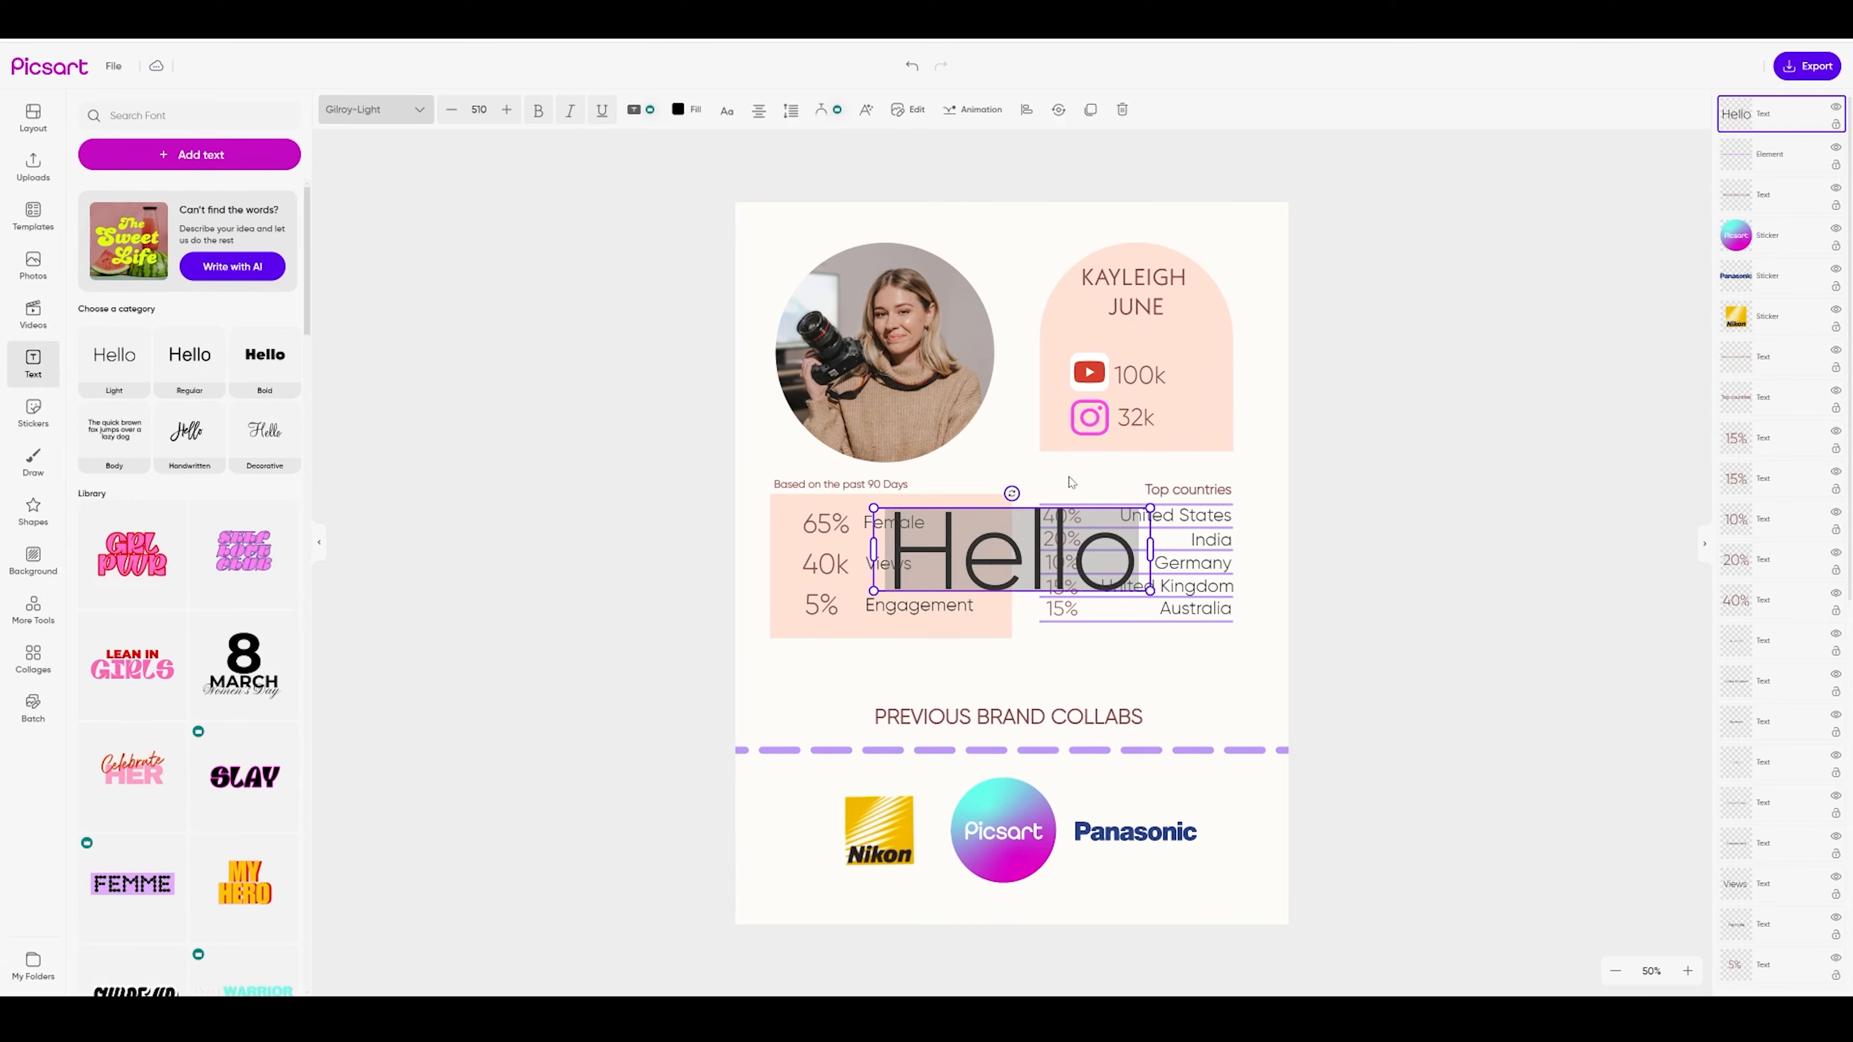
# Type the subtitle 'Photographer & content creator' and shift the Top countries list slightly down-right
pyautogui.write('Photogr')
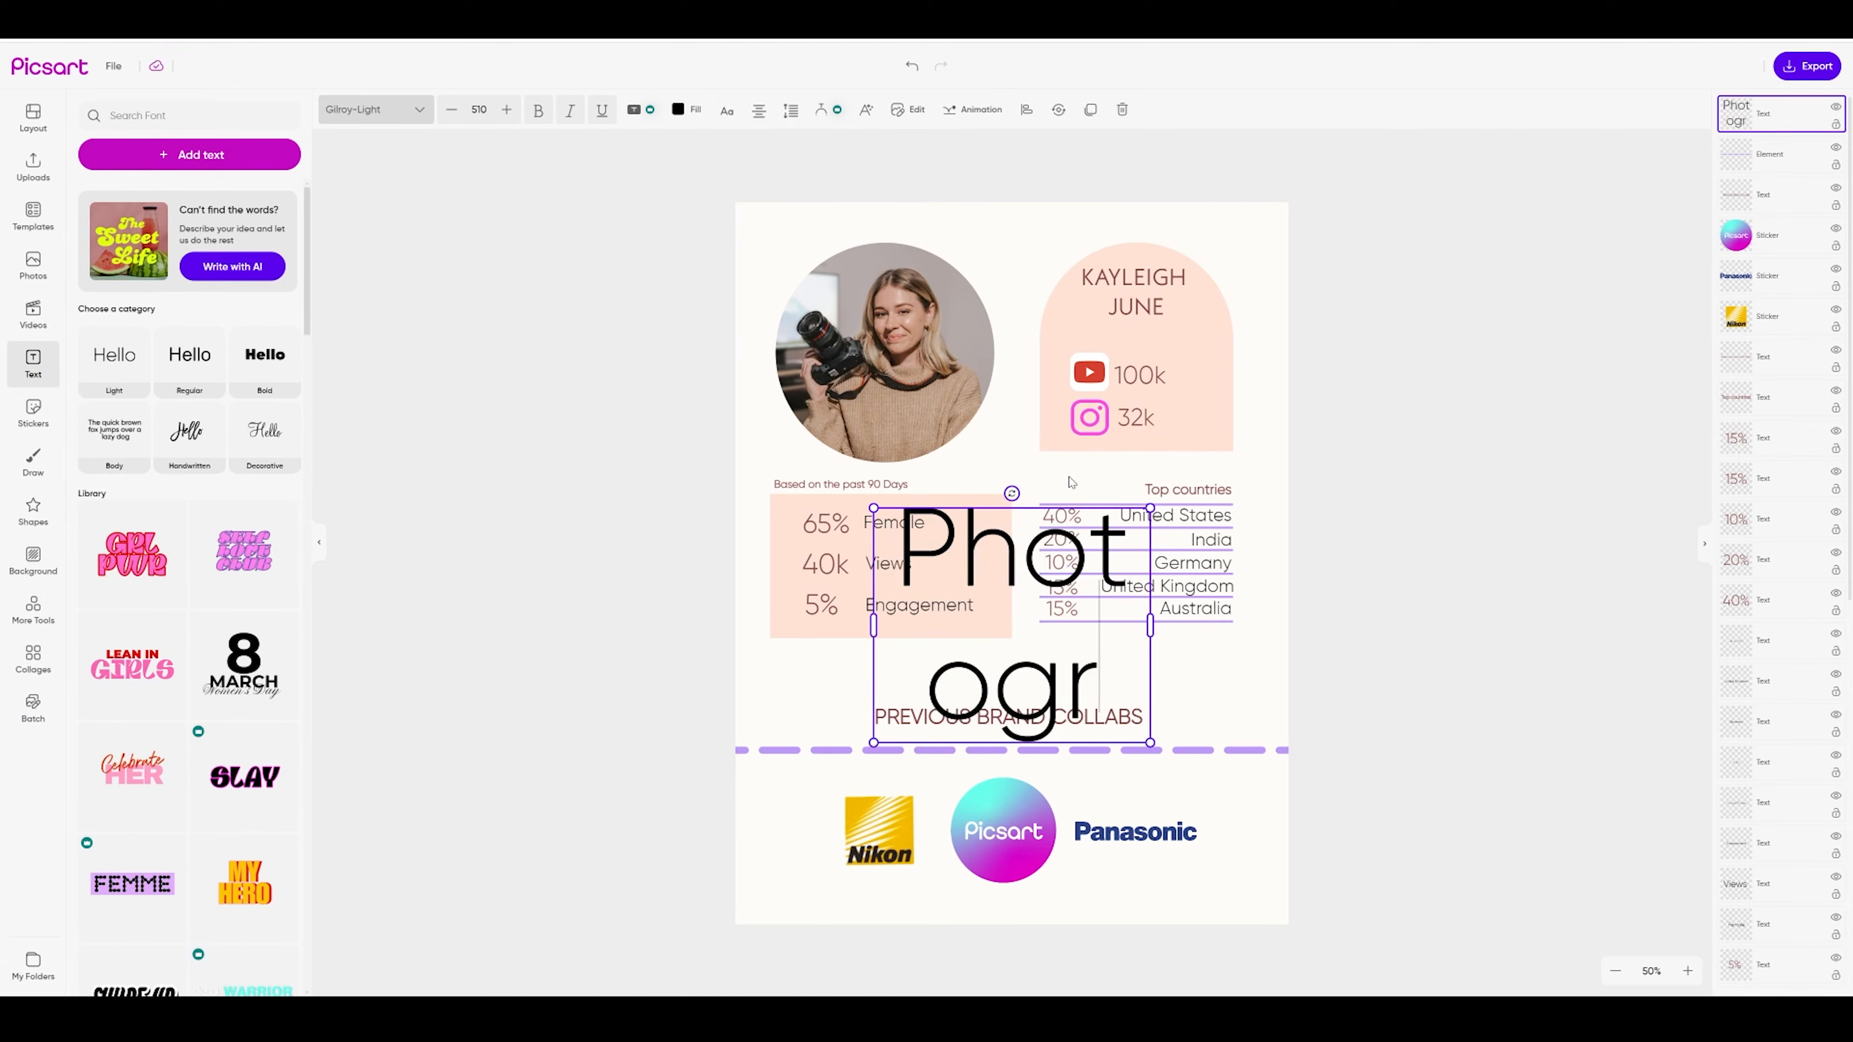
pyautogui.write('apher')
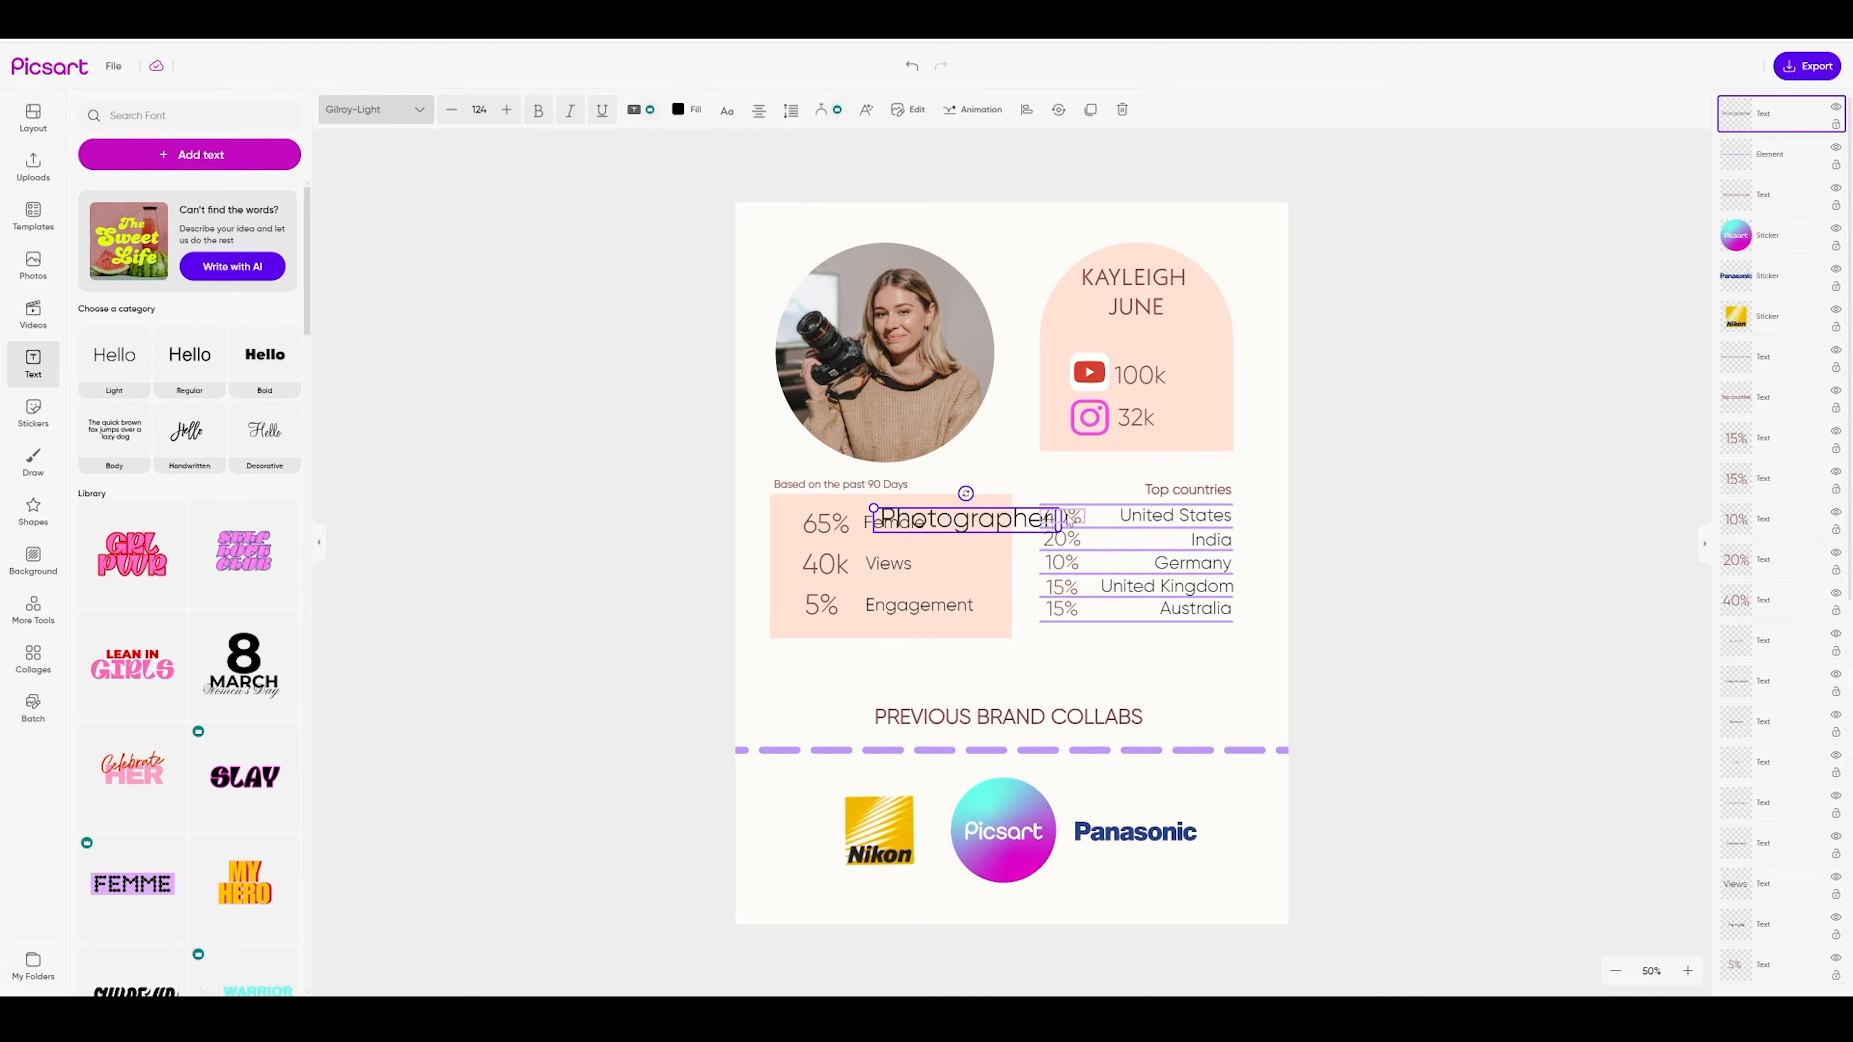
pyautogui.write(' &')
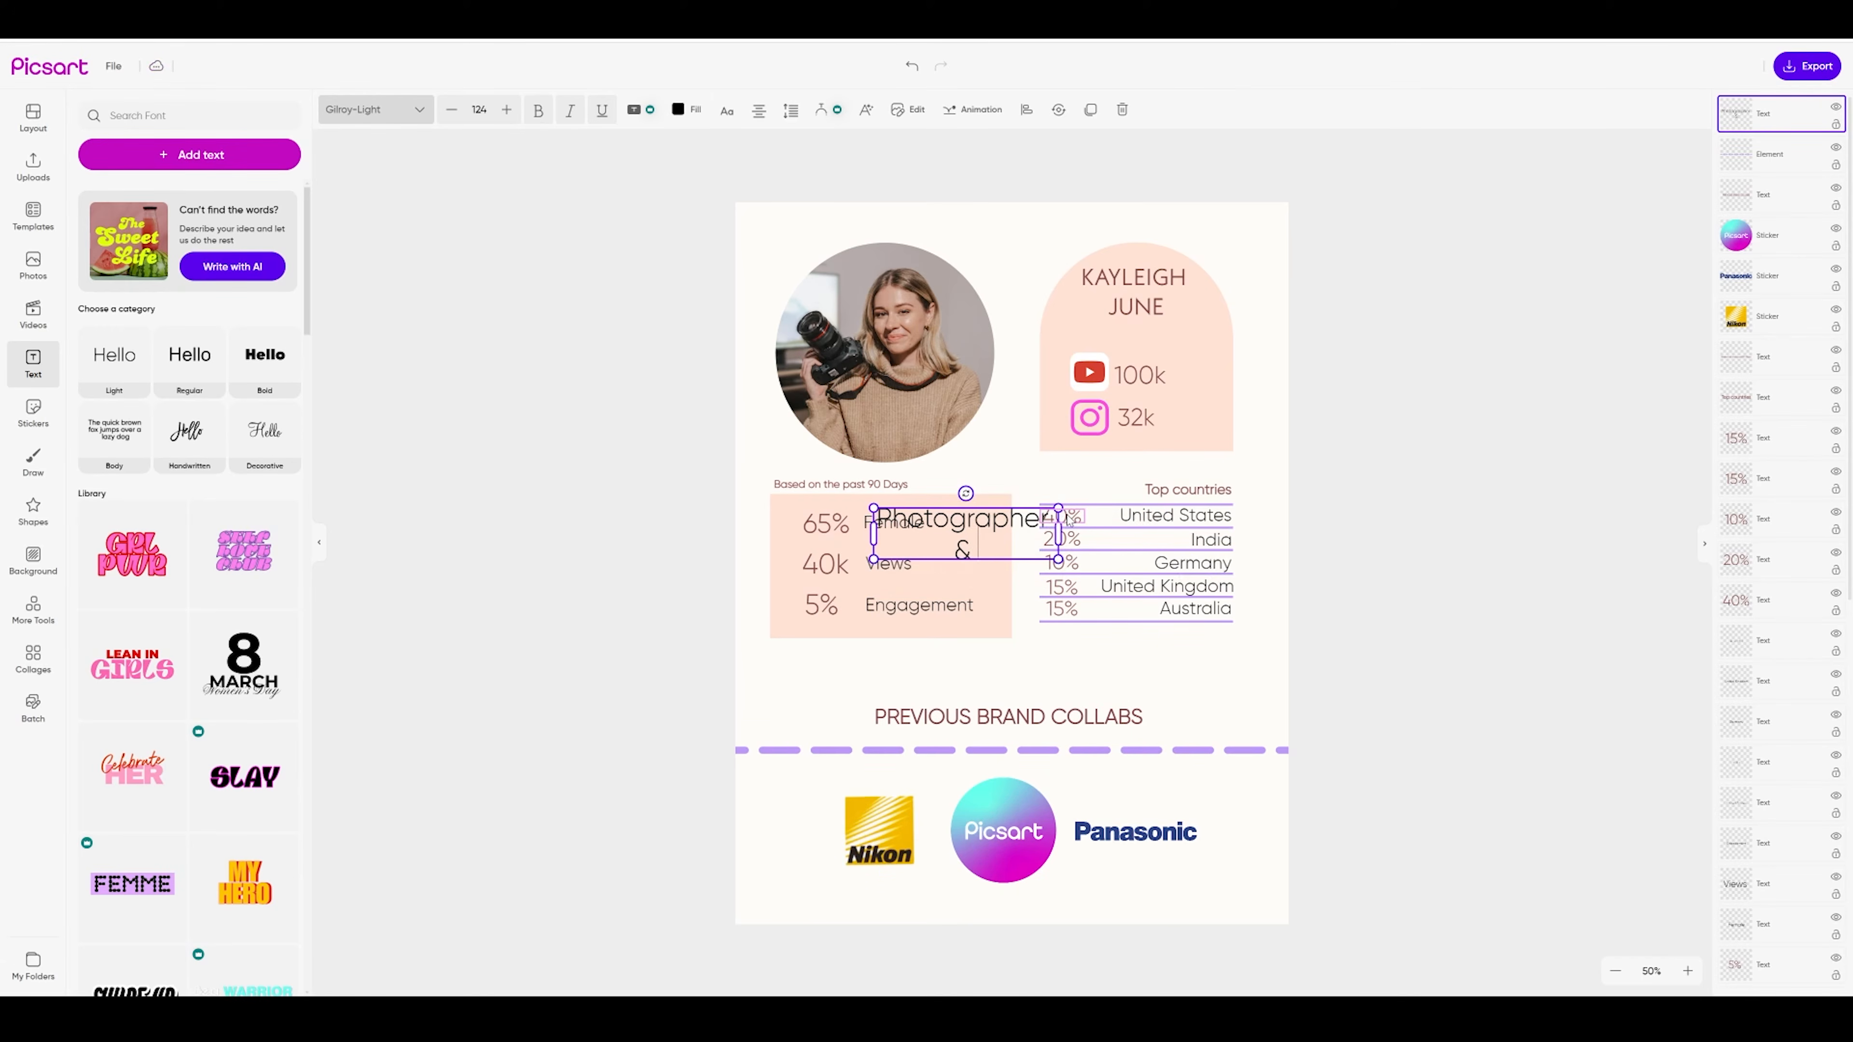
pyautogui.write(' content creat')
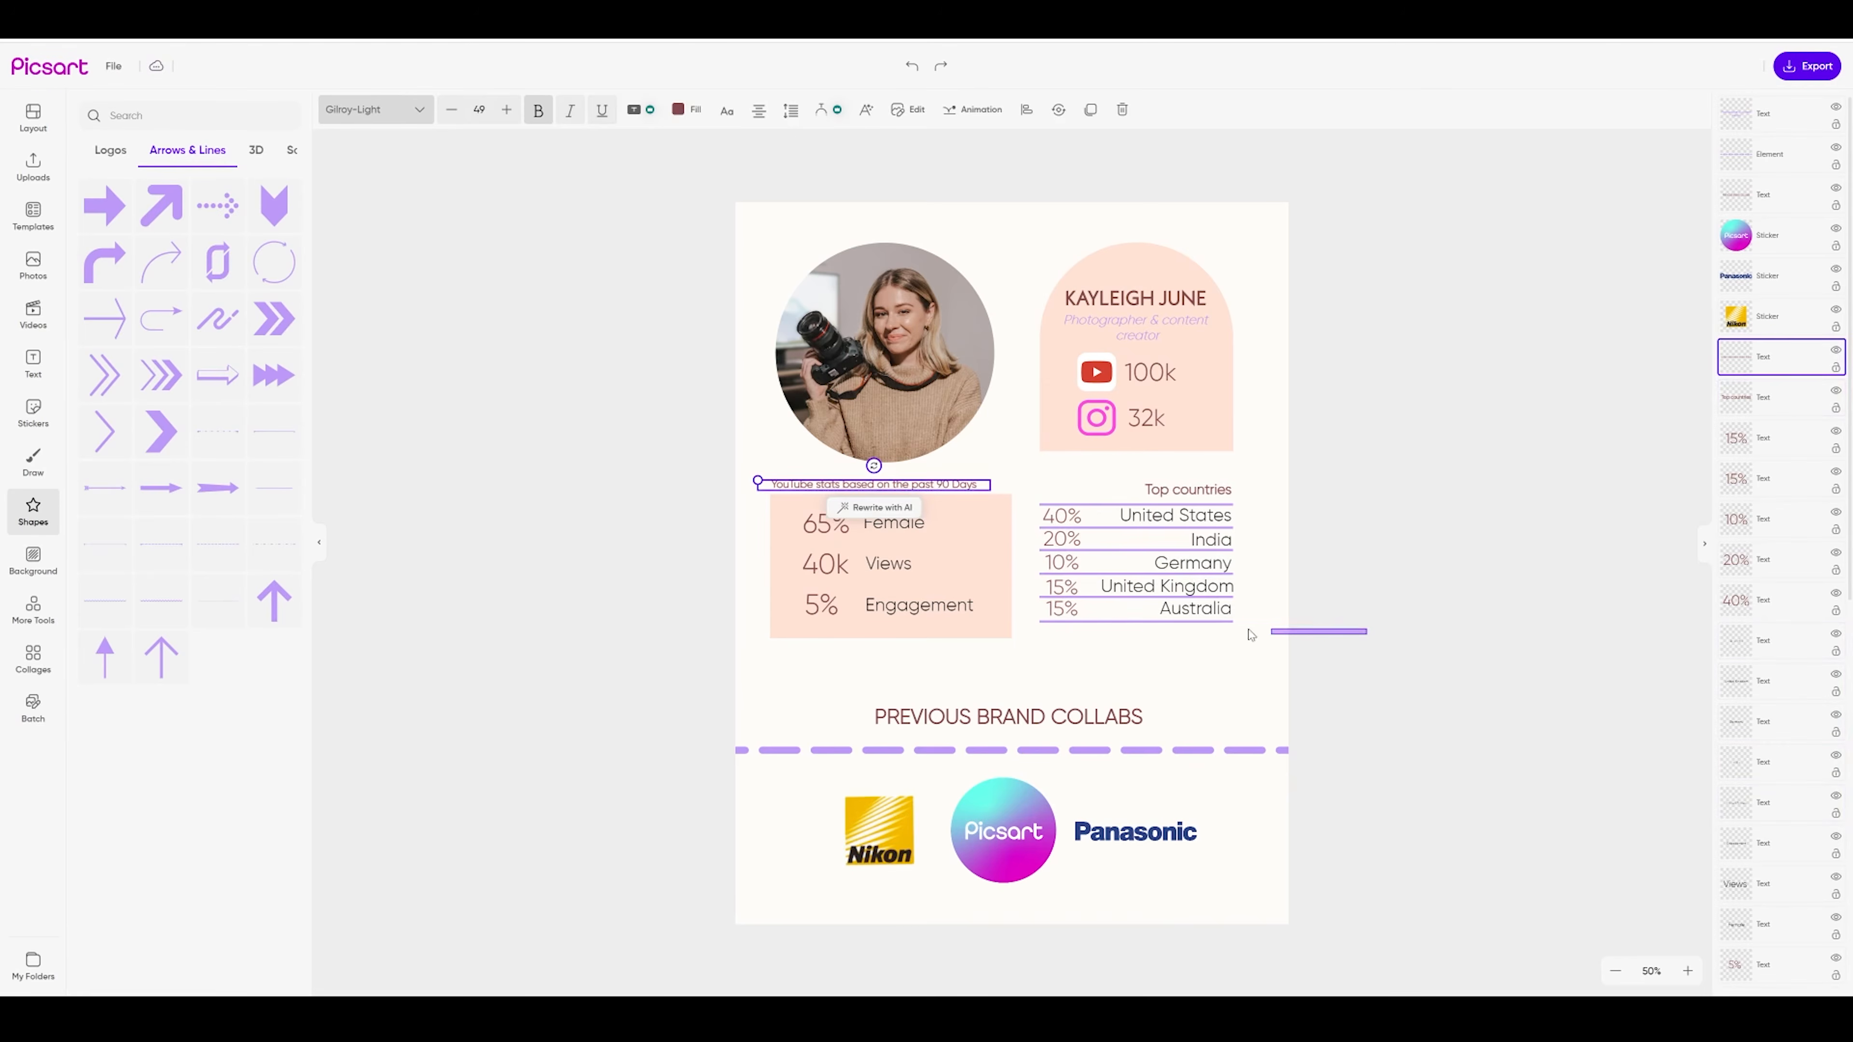
pyautogui.moveTo(1366, 634); pyautogui.dragTo(1052, 487)
pyautogui.moveTo(1113, 556); pyautogui.dragTo(1160, 567)
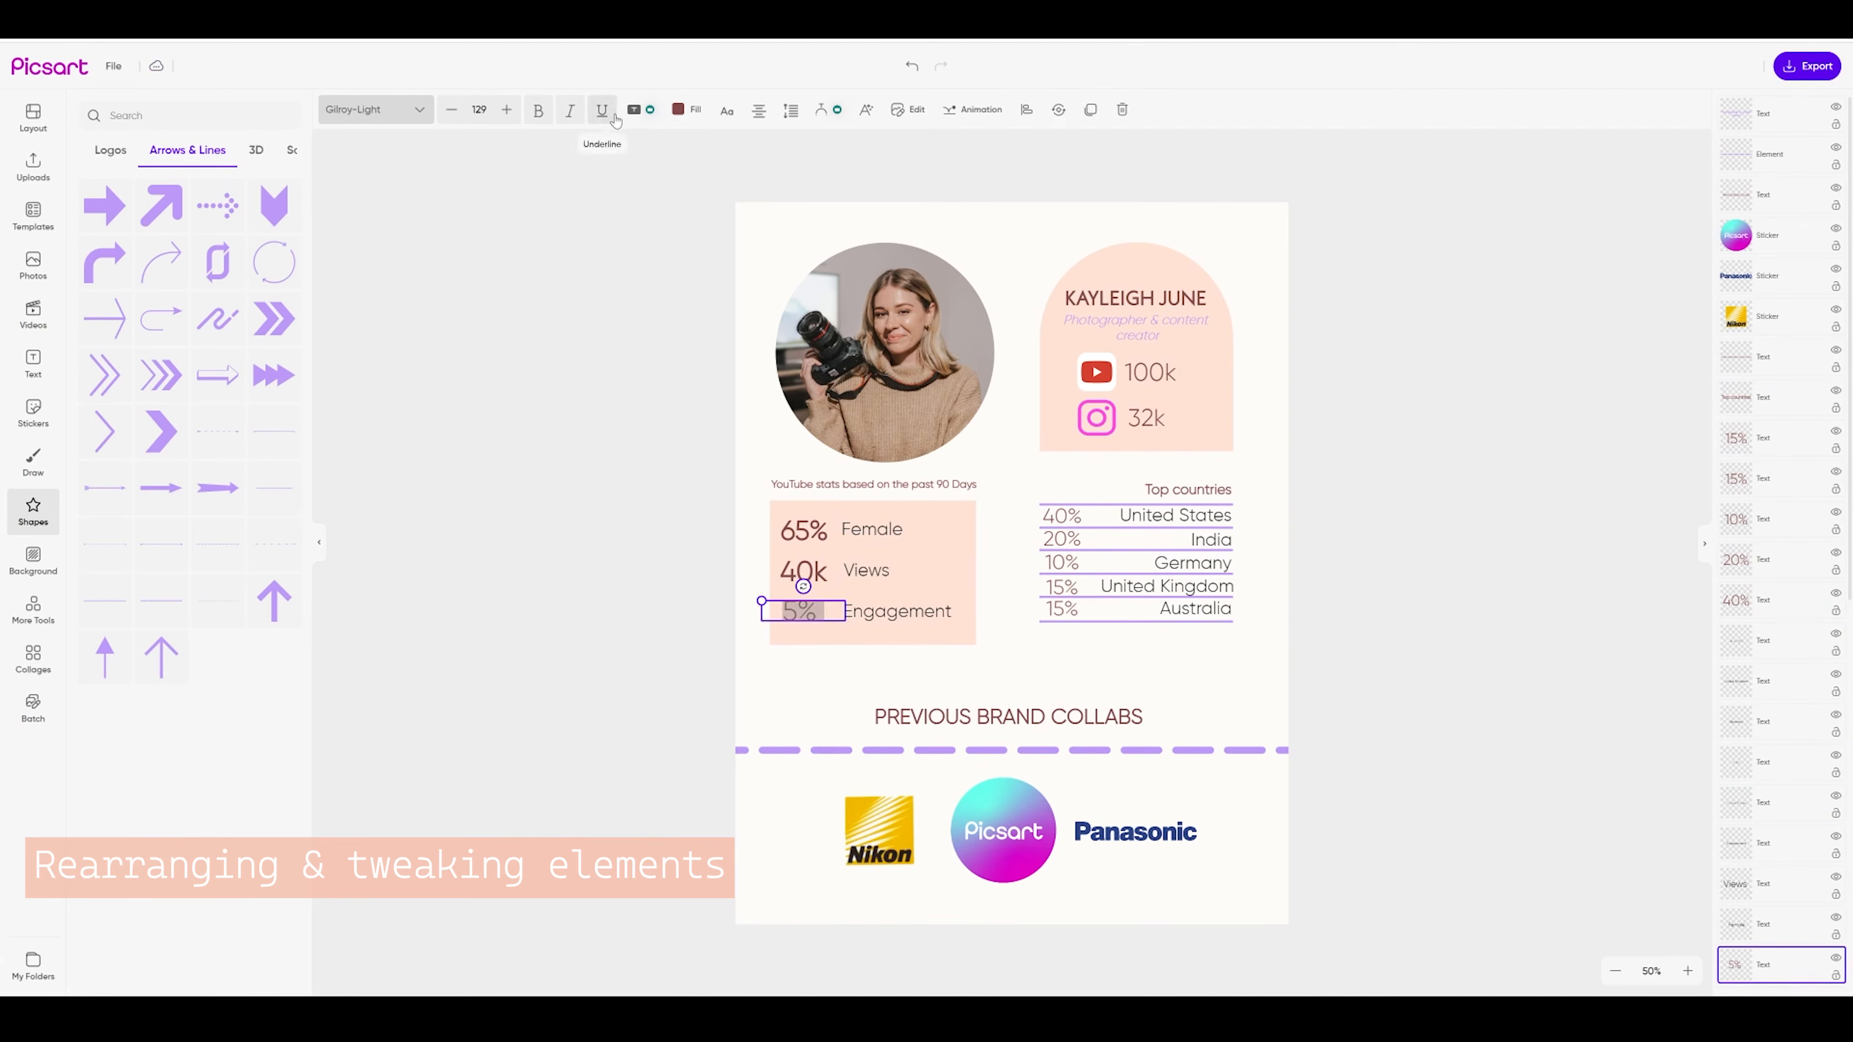
# Line up the 65%, 40k and 5% figures with their Views, Engagement and Female labels
pyautogui.moveTo(872, 612); pyautogui.dragTo(880, 622)
pyautogui.moveTo(804, 572); pyautogui.dragTo(804, 571)
pyautogui.moveTo(804, 531); pyautogui.dragTo(812, 570)
pyautogui.moveTo(799, 612); pyautogui.dragTo(808, 606)
pyautogui.moveTo(882, 615); pyautogui.dragTo(870, 570)
pyautogui.moveTo(880, 533); pyautogui.dragTo(877, 533)
# Add a purple highlight behind the 65% figure
pyautogui.click(811, 533)
pyautogui.click(634, 109)
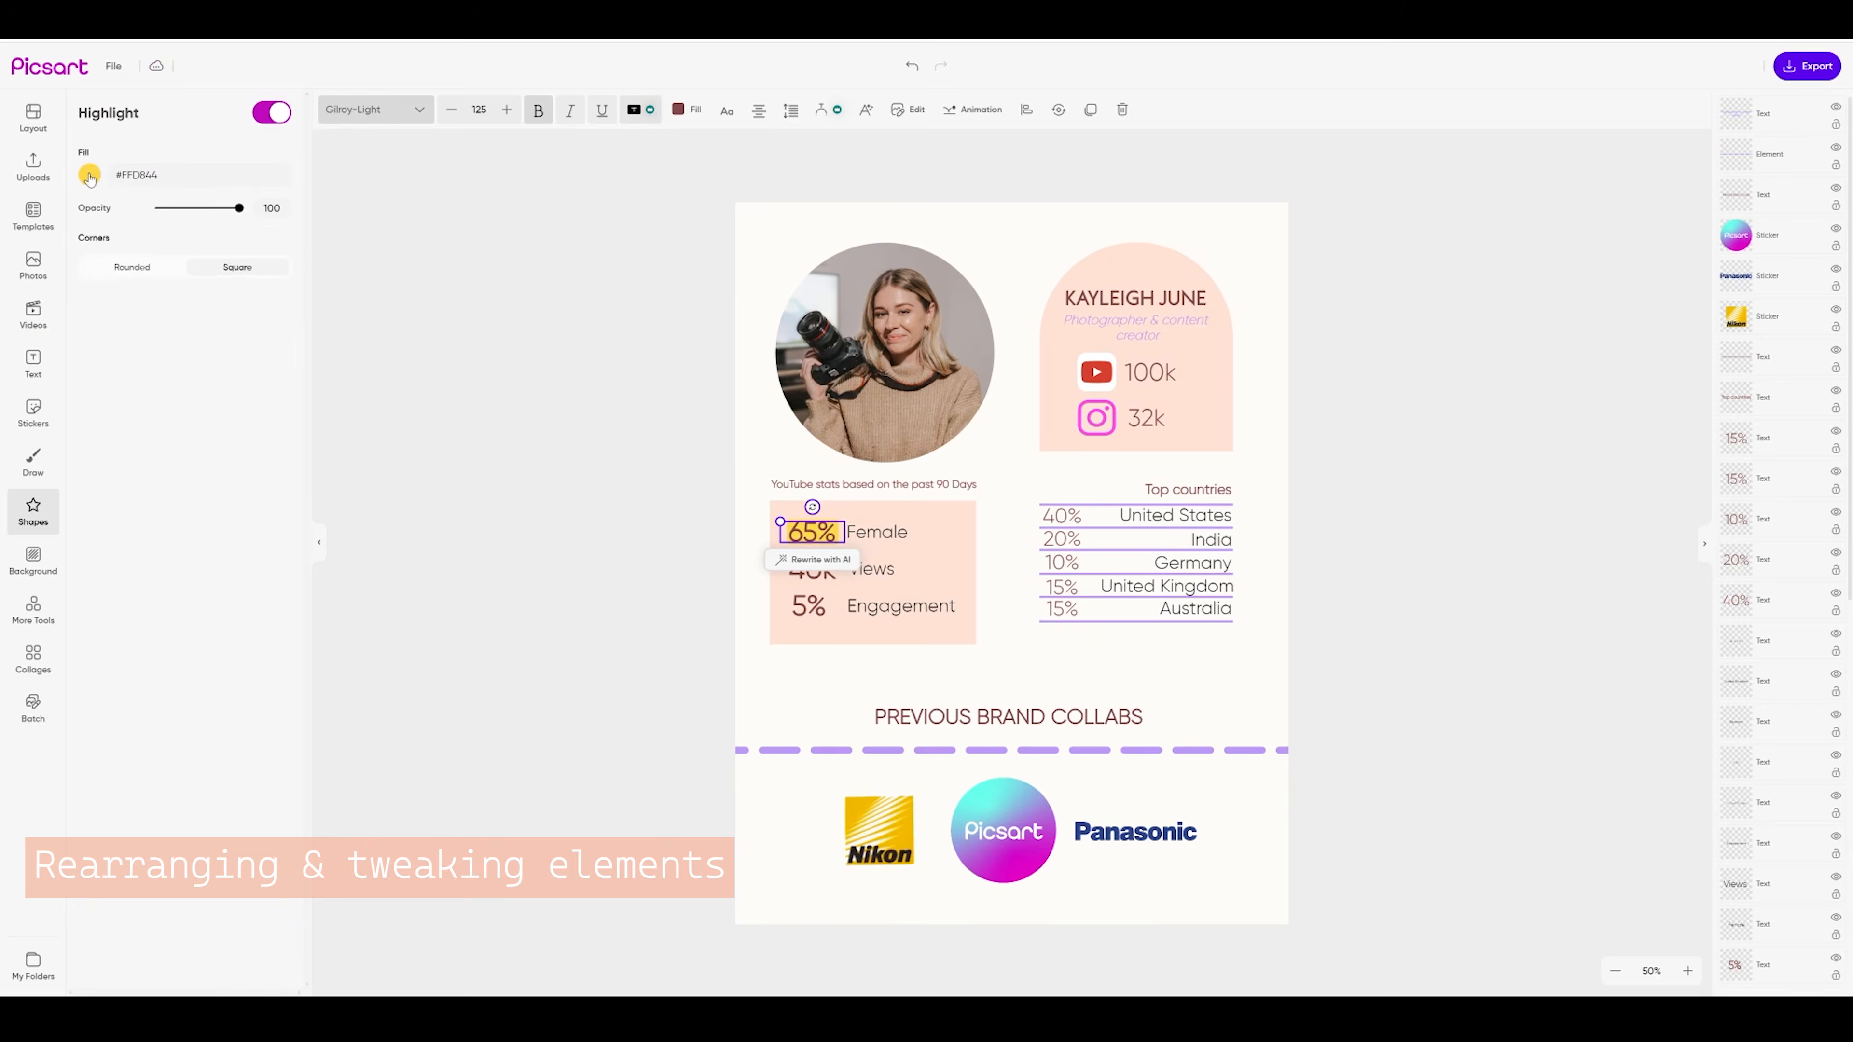
pyautogui.click(91, 173)
pyautogui.doubleClick(126, 341)
pyautogui.write('bd99f8')
# Give the 65% figure a white outline in Text styles
pyautogui.click(866, 109)
pyautogui.click(907, 110)
pyautogui.click(276, 235)
pyautogui.click(90, 267)
pyautogui.click(235, 400)
pyautogui.click(86, 114)
pyautogui.click(90, 267)
# Give the 40k figure an off-white outline with thickness 22
pyautogui.click(811, 570)
pyautogui.click(687, 110)
pyautogui.click(907, 109)
pyautogui.click(277, 235)
pyautogui.click(90, 267)
pyautogui.click(86, 114)
pyautogui.moveTo(164, 300); pyautogui.dragTo(175, 305)
# Add a white outline to the 5% figure
pyautogui.click(808, 607)
pyautogui.click(907, 109)
pyautogui.click(276, 235)
pyautogui.click(90, 267)
pyautogui.click(235, 400)
pyautogui.click(1003, 507)
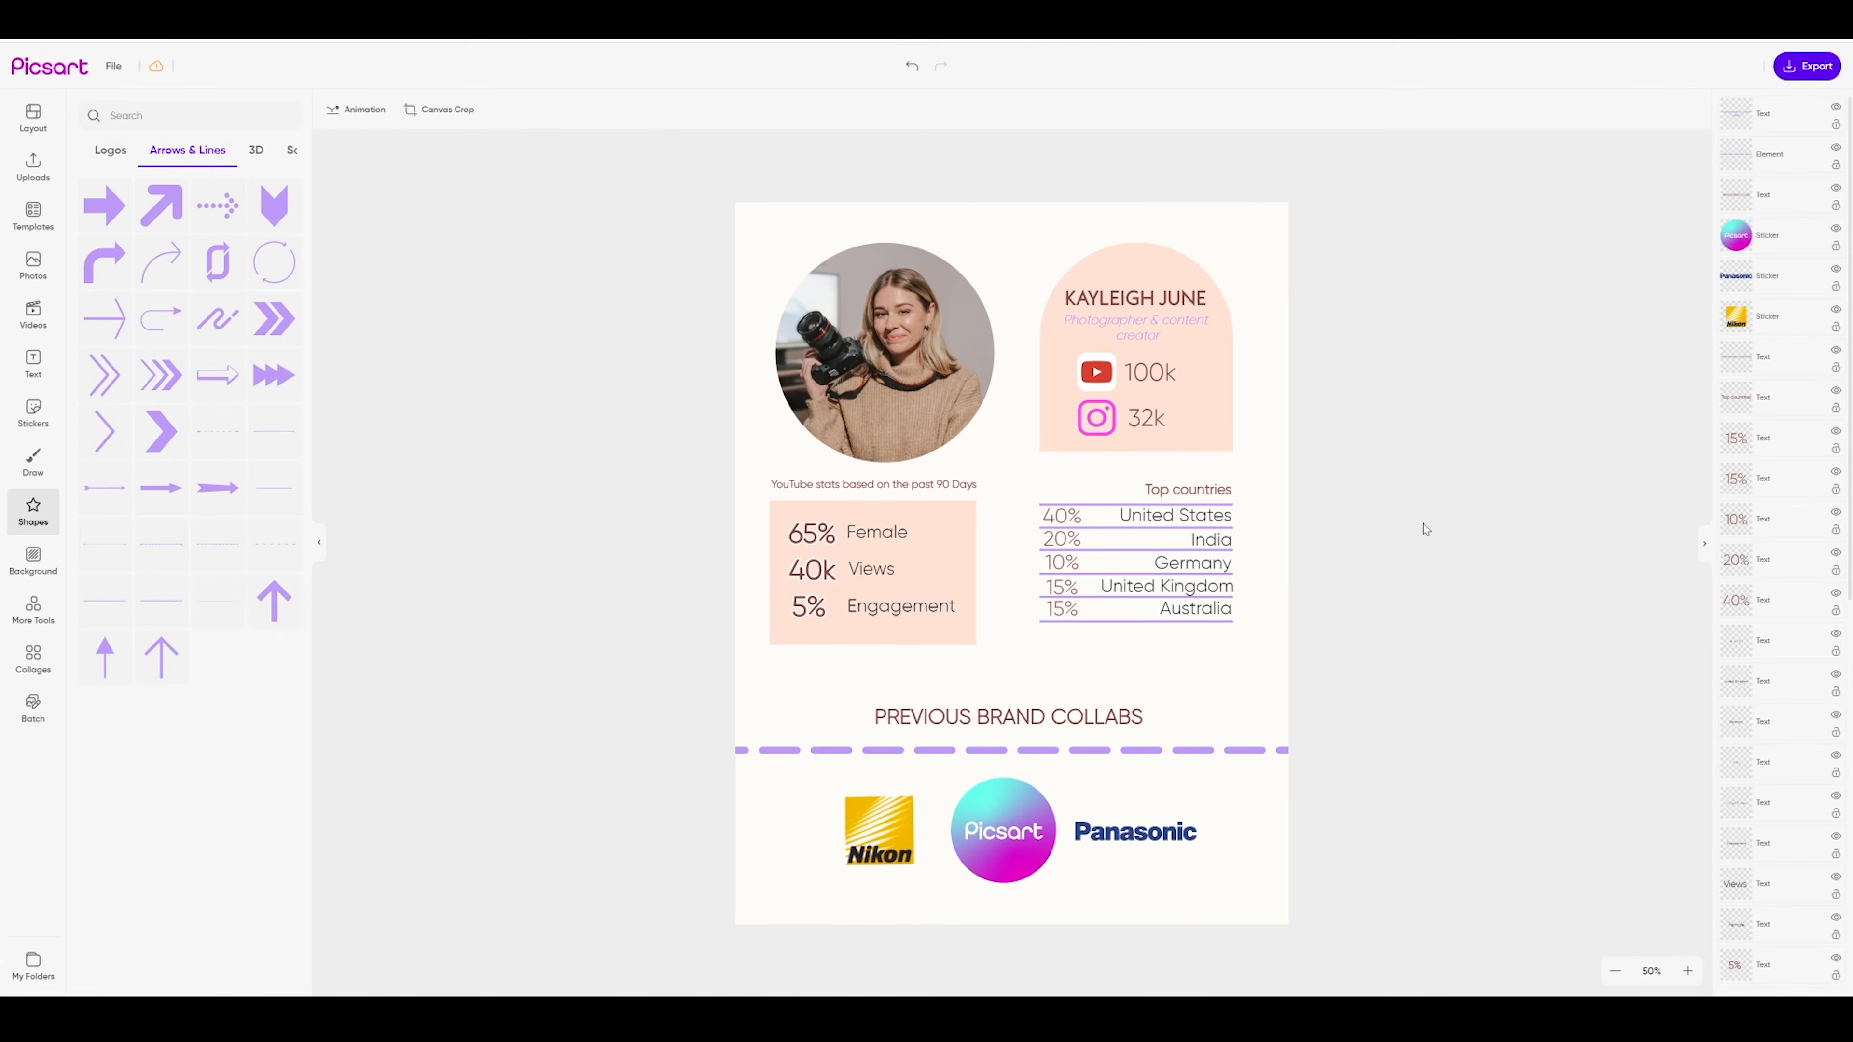
# Select the Top countries heading, names and lines, then enlarge and reposition the list
pyautogui.moveTo(1322, 639); pyautogui.dragTo(1224, 497)
pyautogui.moveTo(1039, 623); pyautogui.dragTo(1012, 637)
pyautogui.hotkey('ctrl', 'z')
pyautogui.moveTo(1349, 642); pyautogui.dragTo(1051, 500)
pyautogui.moveTo(1039, 623); pyautogui.dragTo(1011, 637)
pyautogui.moveTo(1168, 555); pyautogui.dragTo(1181, 555)
pyautogui.click(1357, 575)
# Check the peach arch's fill colour, then move the creator name above it and undo
pyautogui.click(1204, 424)
pyautogui.click(392, 110)
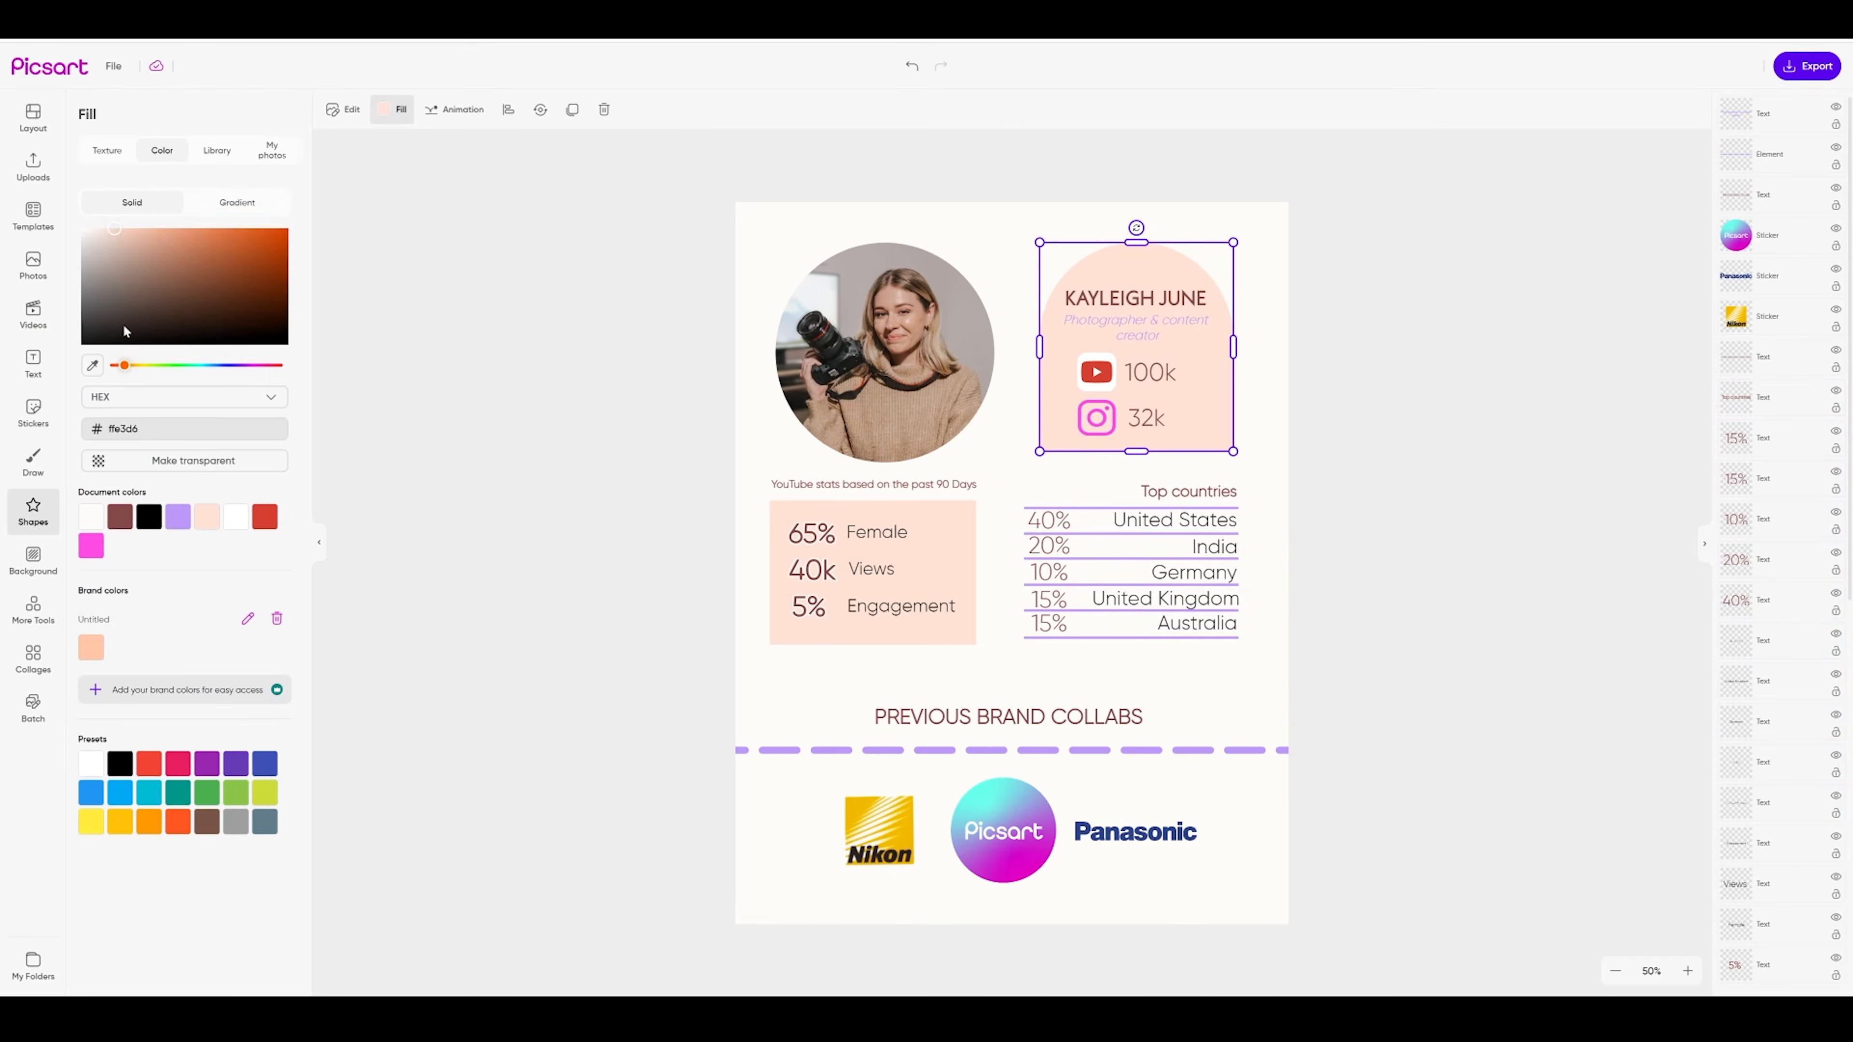
pyautogui.click(1523, 414)
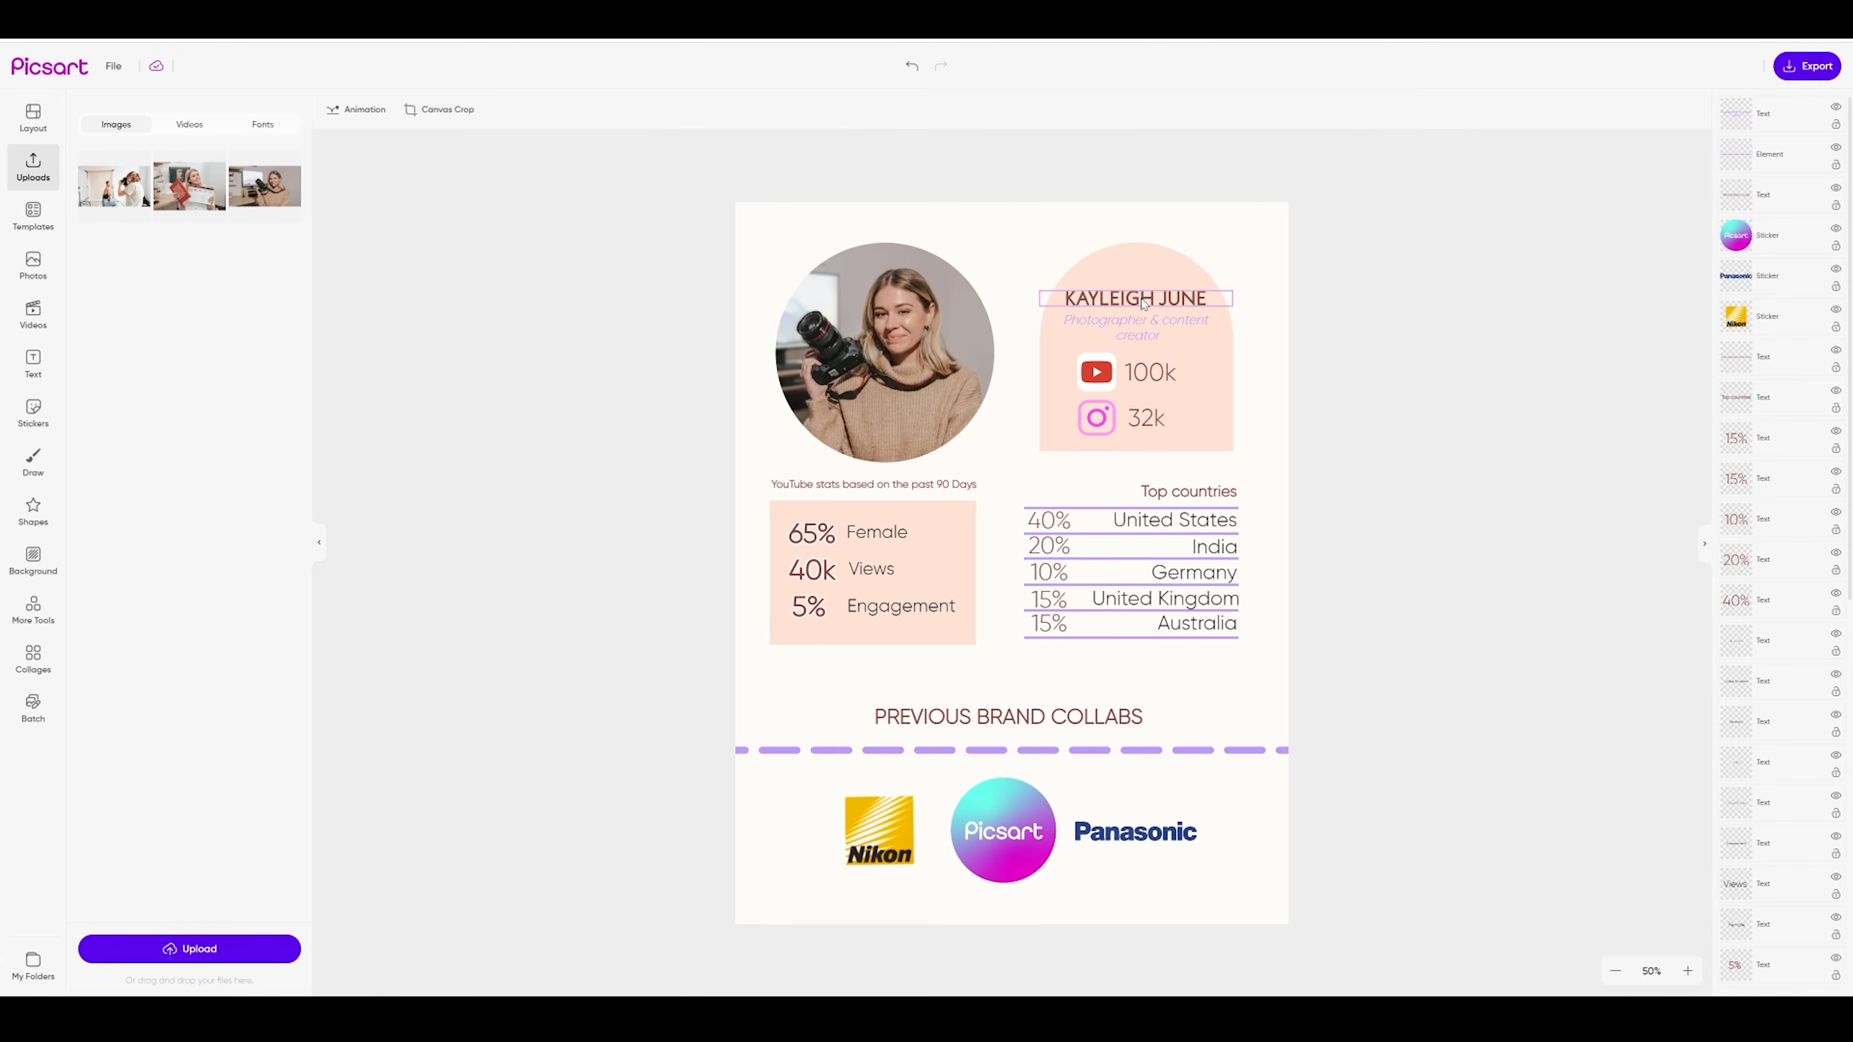
pyautogui.moveTo(1135, 298); pyautogui.dragTo(1132, 233)
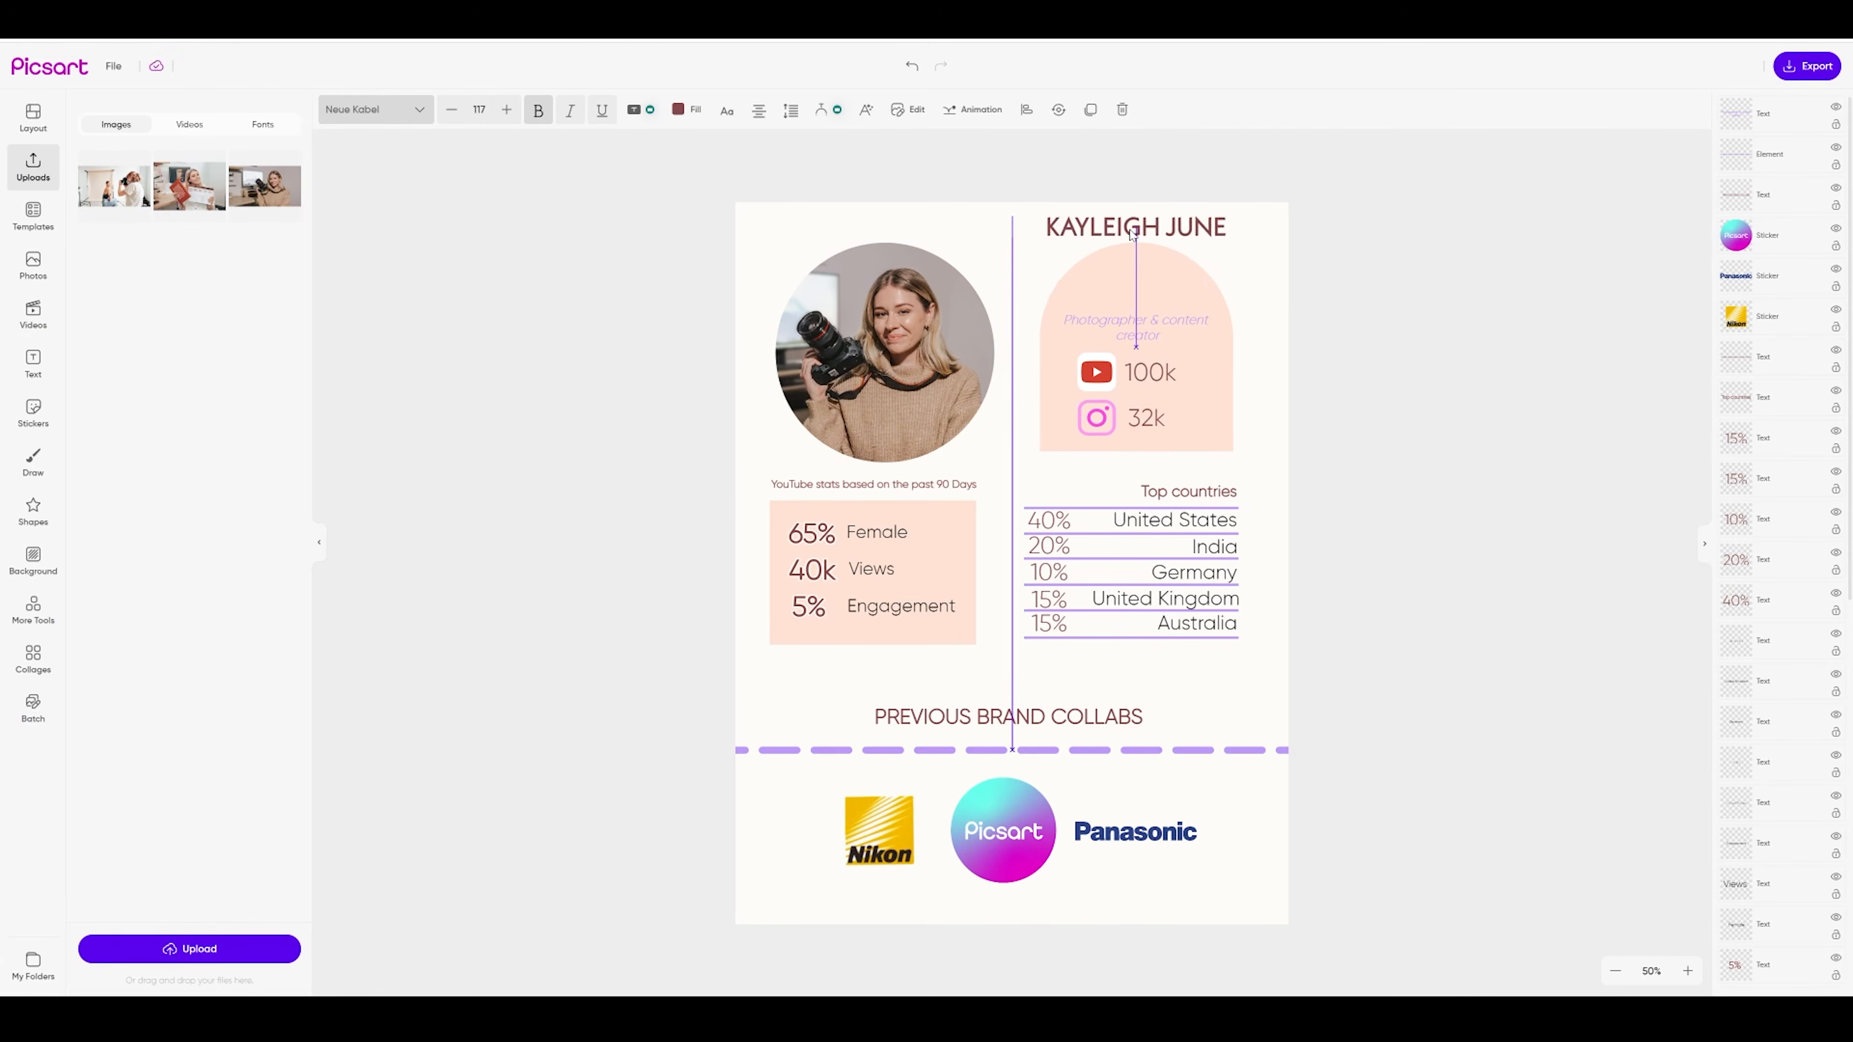
pyautogui.hotkey('ctrl', 'z')
pyautogui.hotkey('ctrl', 'z')
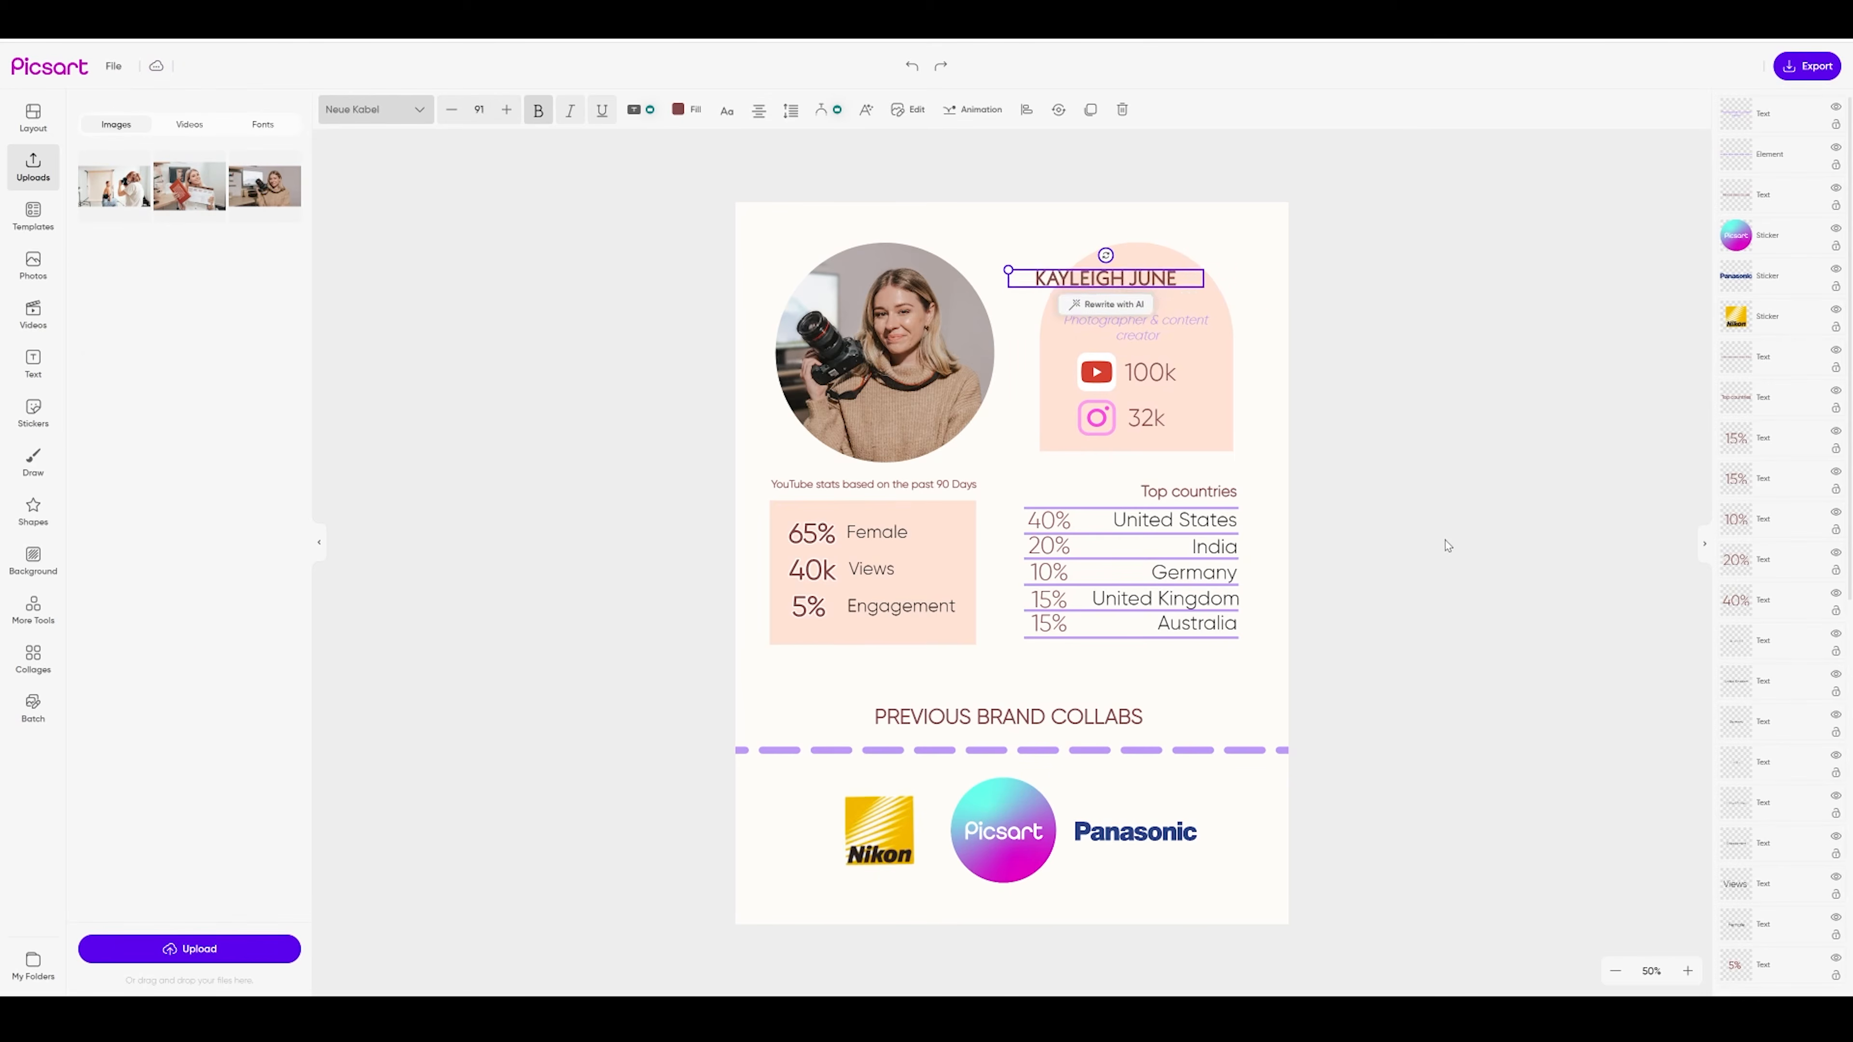
pyautogui.hotkey('ctrl', 'z')
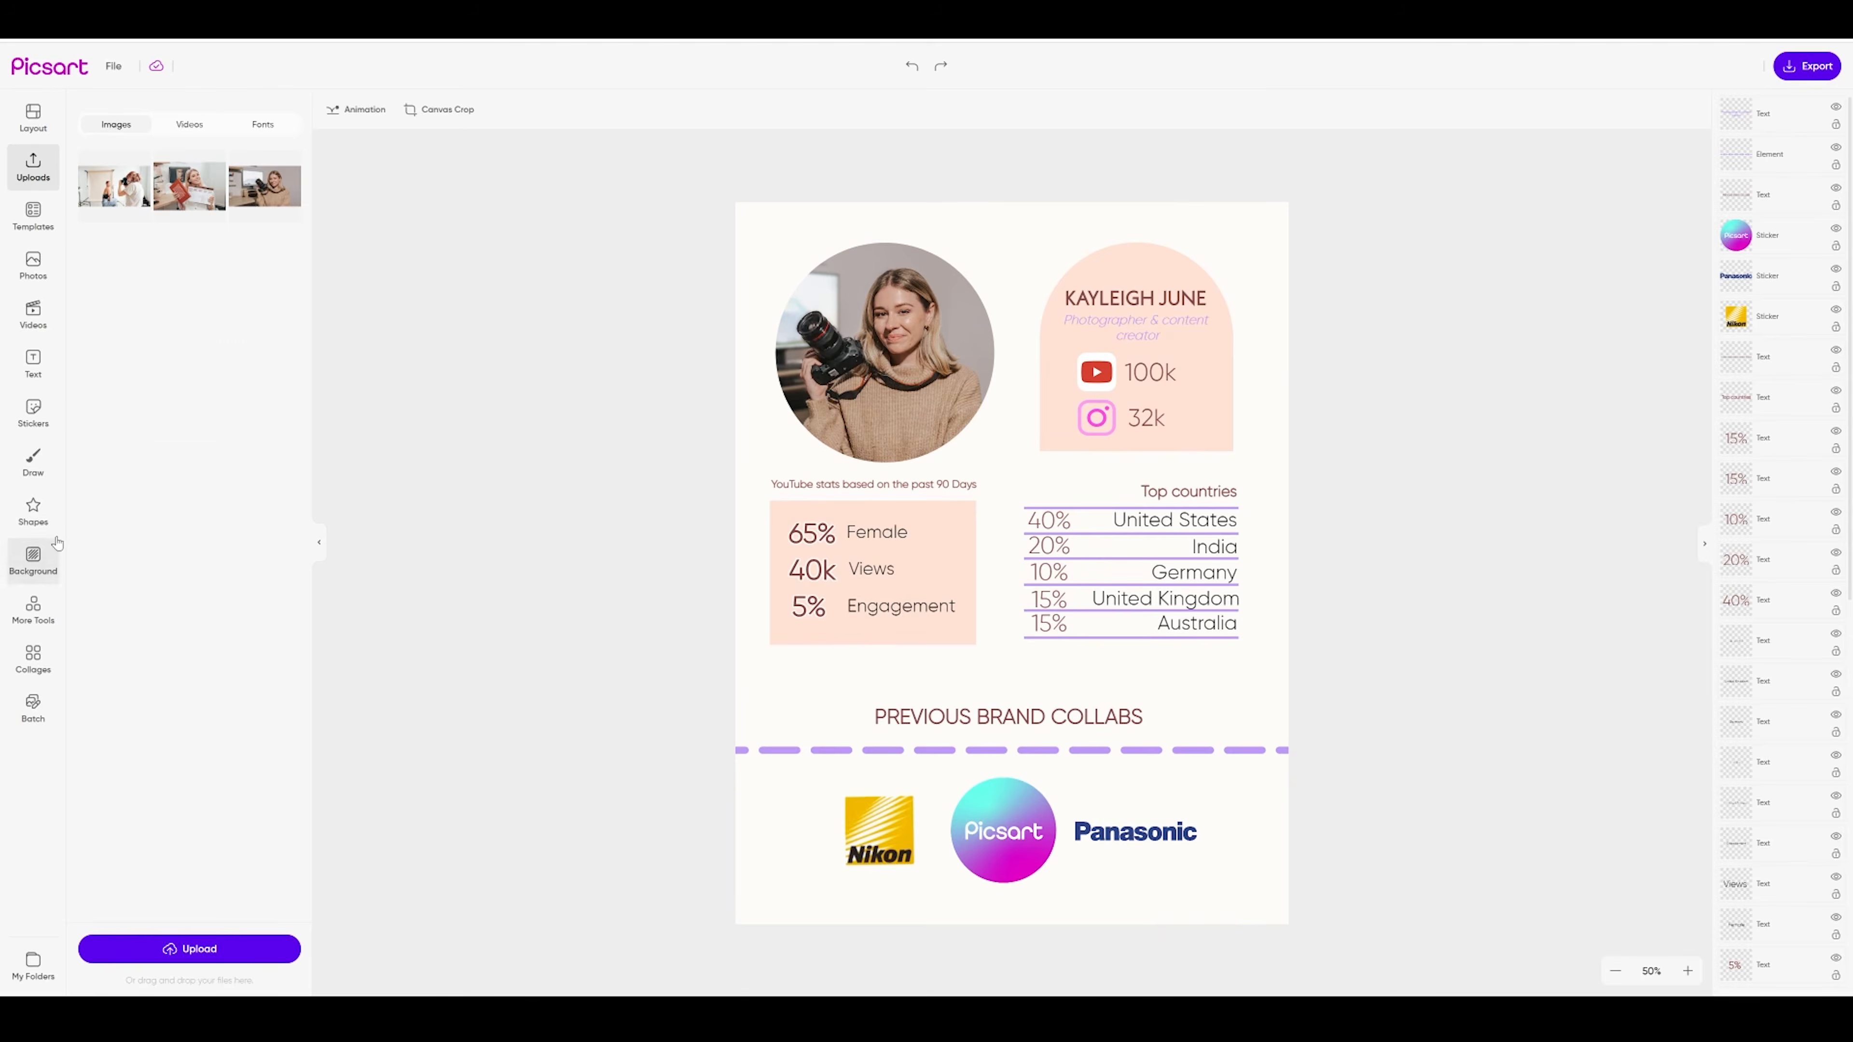
# Make the page background cream and give the subtitle a handwritten font
pyautogui.click(32, 560)
pyautogui.click(161, 144)
pyautogui.click(95, 221)
pyautogui.click(1148, 338)
pyautogui.click(376, 110)
pyautogui.click(171, 333)
pyautogui.click(164, 365)
pyautogui.scroll(-18, 148, 686)
pyautogui.scroll(-10, 148, 692)
# Nudge the name header left and move the Top countries list and PREVIOUS BRAND COLLABS up
pyautogui.click(1439, 484)
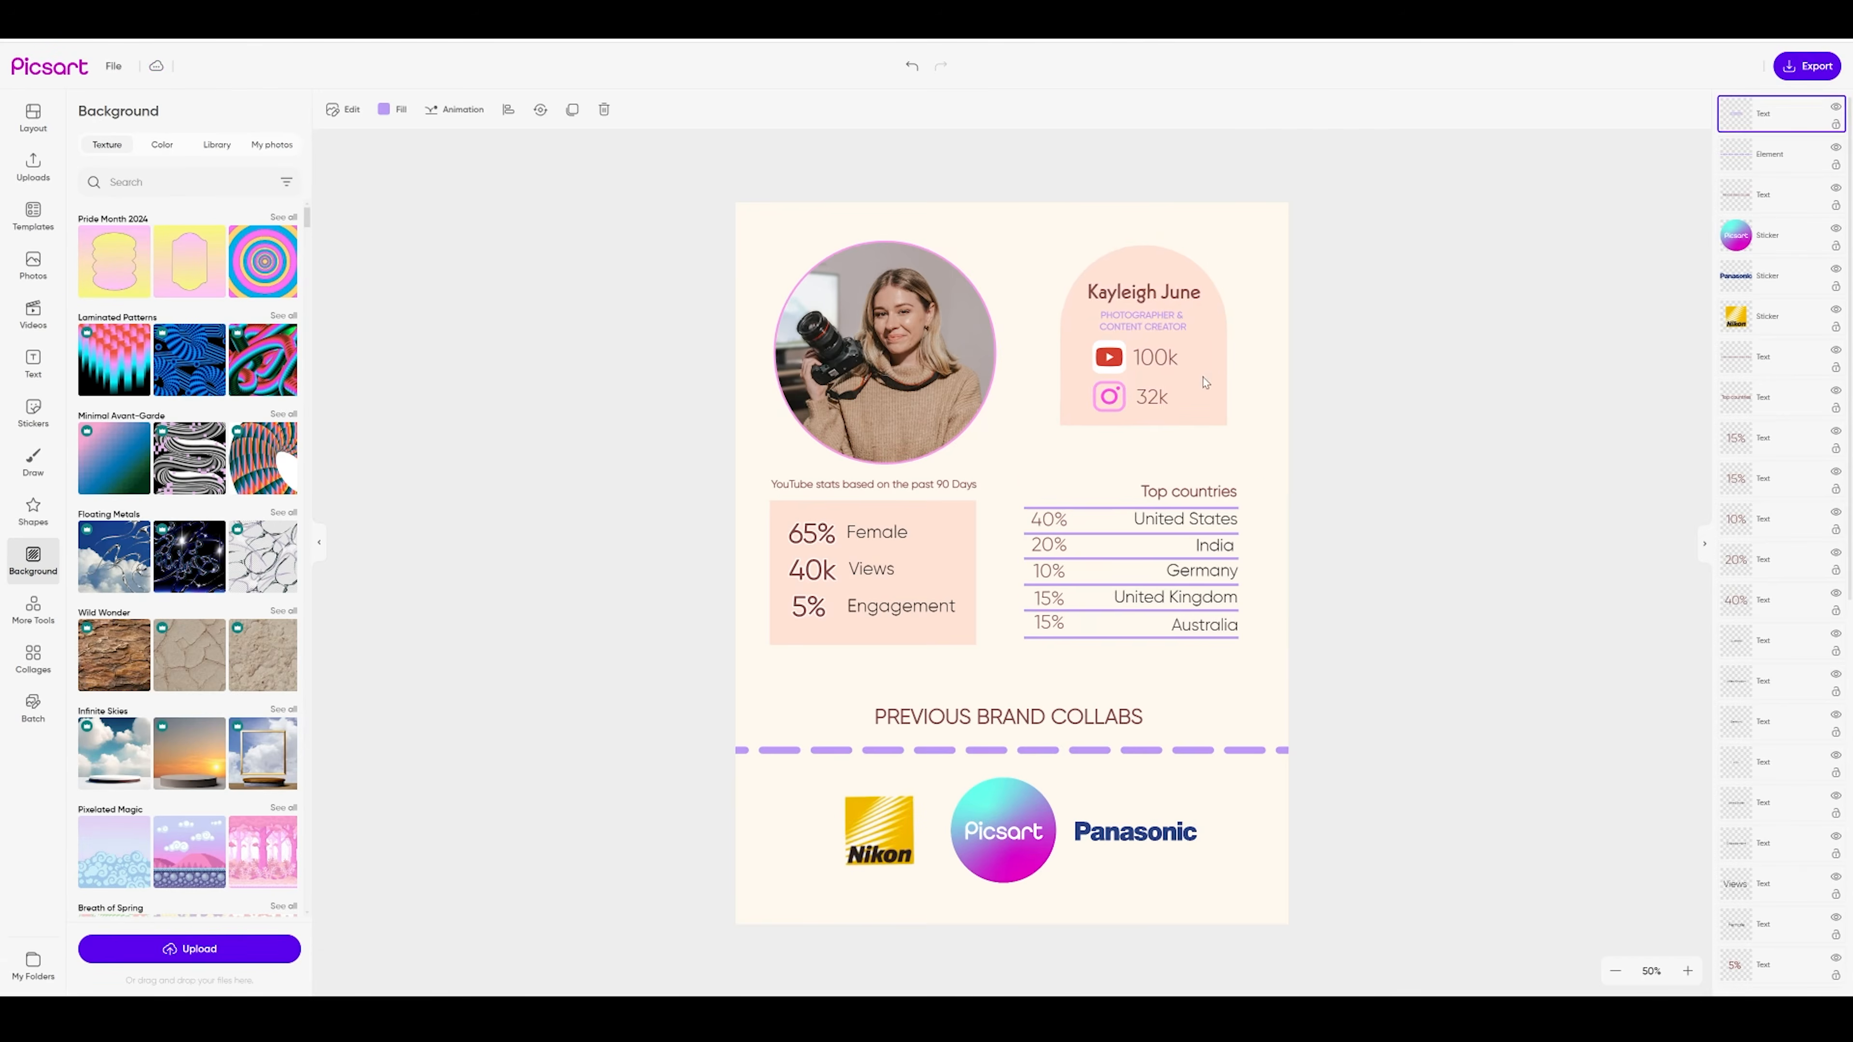
pyautogui.moveTo(1205, 383); pyautogui.dragTo(1199, 383)
pyautogui.moveTo(1303, 656); pyautogui.dragTo(1116, 496)
pyautogui.moveTo(1189, 571); pyautogui.dragTo(1169, 538)
pyautogui.hotkey('ctrl', 'z')
pyautogui.moveTo(1344, 646); pyautogui.dragTo(1024, 485)
pyautogui.moveTo(1167, 572); pyautogui.dragTo(1174, 540)
pyautogui.moveTo(1020, 724)
pyautogui.mouseDown()
pyautogui.moveTo(1149, 643)
pyautogui.moveTo(1032, 694)
pyautogui.mouseUp()
# Shorten the pink stats box and realign the 65%, 40k and 5% stat rows and labels
pyautogui.click(915, 631)
pyautogui.moveTo(873, 645); pyautogui.dragTo(875, 626)
pyautogui.moveTo(941, 551); pyautogui.dragTo(1191, 693)
pyautogui.moveTo(692, 510); pyautogui.dragTo(875, 541)
pyautogui.moveTo(876, 534); pyautogui.dragTo(876, 518)
pyautogui.moveTo(938, 614); pyautogui.dragTo(873, 554)
pyautogui.click(765, 592)
pyautogui.moveTo(881, 517); pyautogui.dragTo(881, 519)
pyautogui.moveTo(915, 583); pyautogui.dragTo(902, 584)
pyautogui.click(985, 164)
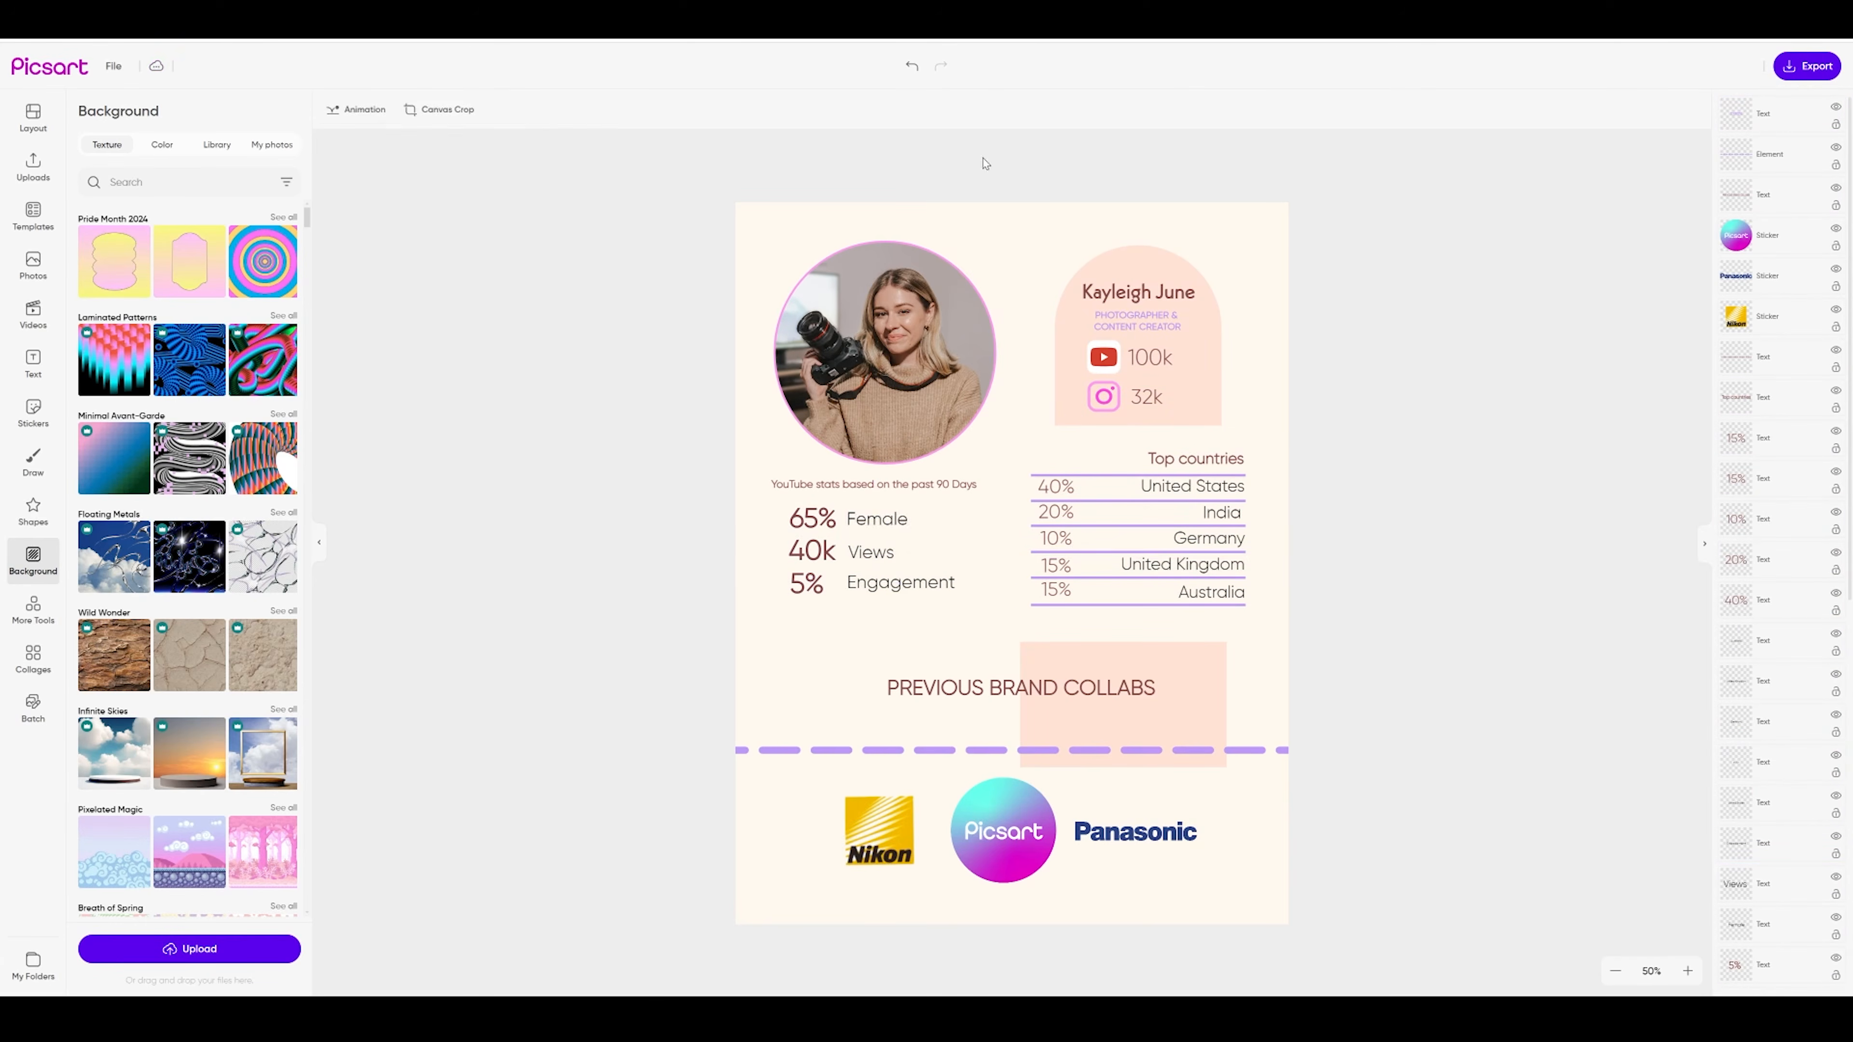
pyautogui.moveTo(693, 623); pyautogui.dragTo(875, 584)
pyautogui.moveTo(902, 584); pyautogui.dragTo(901, 595)
# Add a small purple circle from Shapes and centre it behind the 5% figure
pyautogui.click(33, 512)
pyautogui.click(96, 151)
pyautogui.click(162, 298)
pyautogui.moveTo(914, 660); pyautogui.dragTo(1063, 512)
pyautogui.moveTo(1087, 488); pyautogui.dragTo(807, 596)
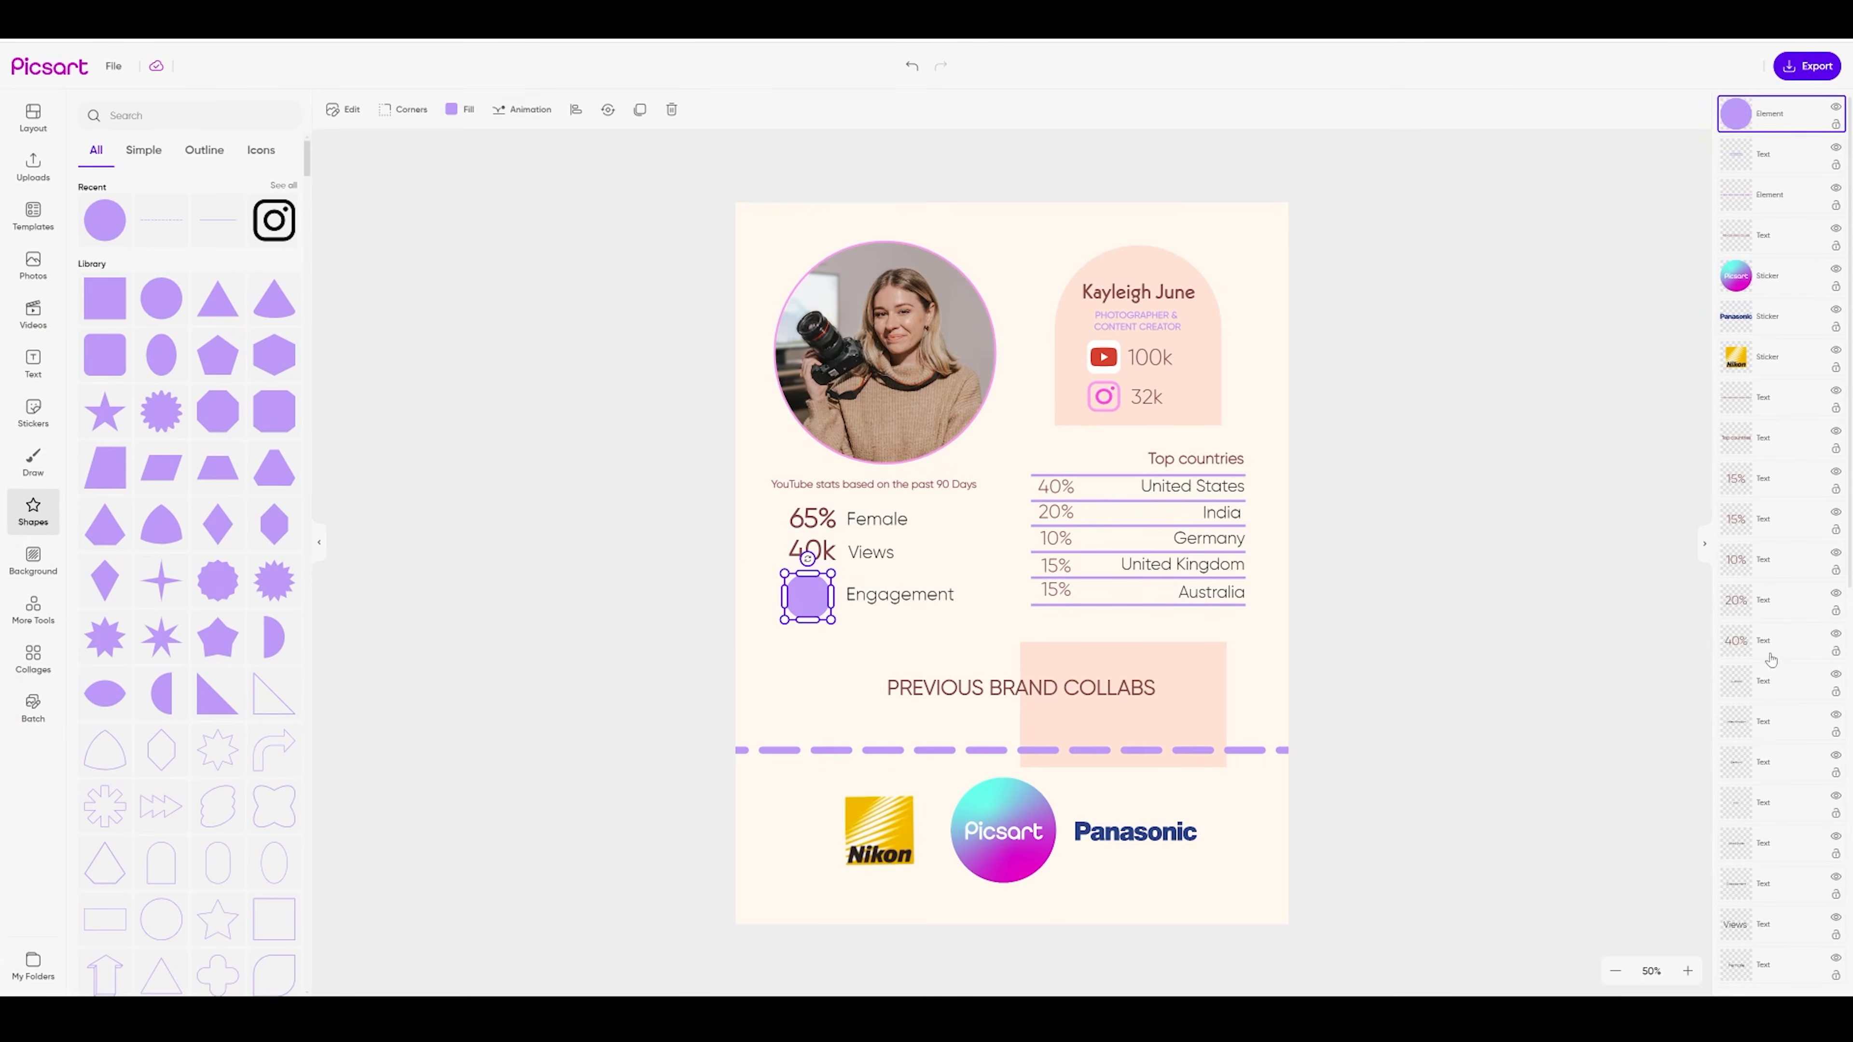
pyautogui.moveTo(1770, 114); pyautogui.dragTo(1770, 808)
pyautogui.click(711, 503)
pyautogui.click(808, 597)
pyautogui.moveTo(808, 596); pyautogui.dragTo(894, 594)
pyautogui.click(745, 610)
# Remove the profile photo's pink outline and settle the 5% row over its circle
pyautogui.click(885, 351)
pyautogui.click(827, 110)
pyautogui.click(91, 401)
pyautogui.click(808, 596)
pyautogui.hotkey('ctrl', 'v')
pyautogui.moveTo(718, 628); pyautogui.dragTo(850, 591)
pyautogui.moveTo(894, 594); pyautogui.dragTo(894, 622)
# Duplicate the purple circle behind 65% and 40k, keeping the figures in front
pyautogui.click(766, 535)
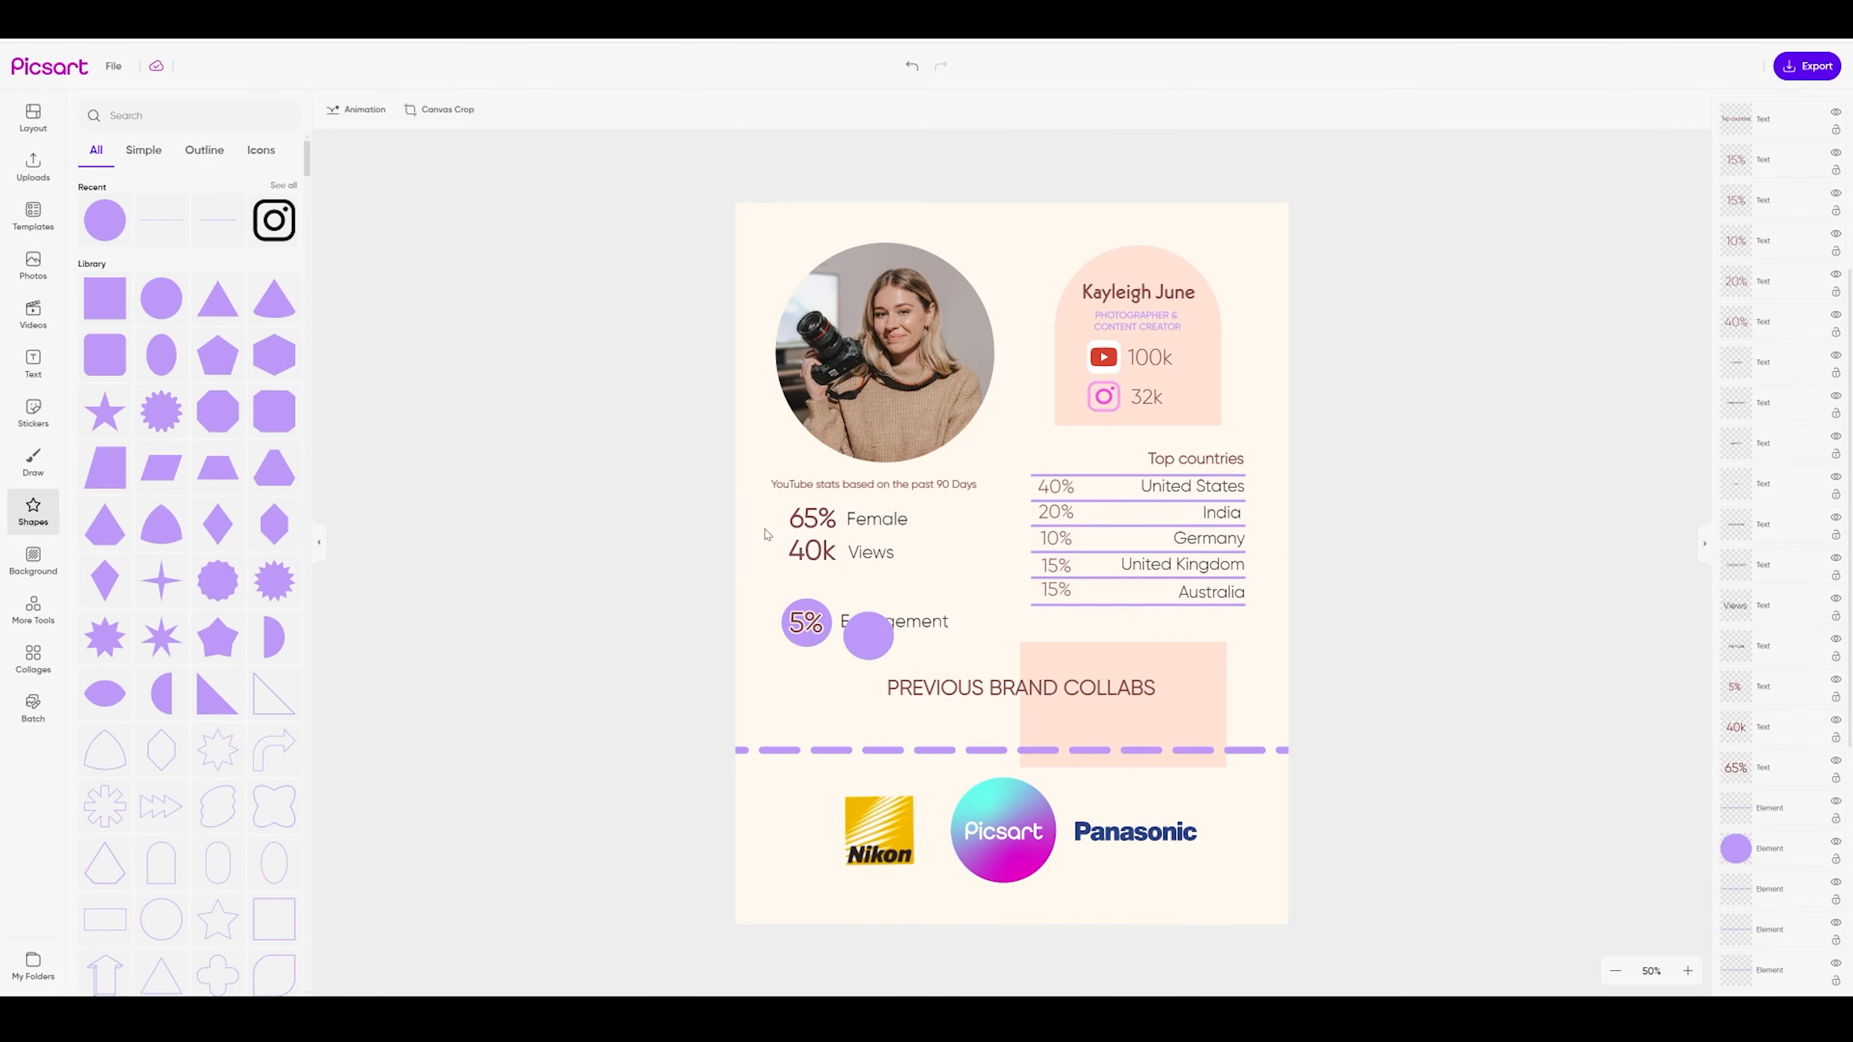
pyautogui.moveTo(812, 551); pyautogui.dragTo(932, 591)
pyautogui.moveTo(868, 635); pyautogui.dragTo(848, 523)
pyautogui.moveTo(1769, 114); pyautogui.dragTo(1770, 681)
pyautogui.moveTo(848, 523); pyautogui.dragTo(813, 591)
pyautogui.click(758, 540)
pyautogui.click(813, 536)
pyautogui.hotkey('ctrl', 'v')
pyautogui.moveTo(871, 553); pyautogui.dragTo(875, 575)
pyautogui.moveTo(932, 591); pyautogui.dragTo(811, 577)
pyautogui.moveTo(1784, 481); pyautogui.dragTo(1785, 114)
# Place another purple circle under 5% and bring the 5% text to the front
pyautogui.hotkey('ctrl', 'v')
pyautogui.moveTo(809, 585); pyautogui.dragTo(900, 642)
pyautogui.moveTo(875, 576); pyautogui.dragTo(874, 580)
pyautogui.moveTo(801, 618); pyautogui.dragTo(811, 643)
pyautogui.moveTo(1780, 478); pyautogui.dragTo(1780, 113)
pyautogui.click(756, 653)
pyautogui.moveTo(813, 643); pyautogui.dragTo(824, 635)
pyautogui.moveTo(815, 658); pyautogui.dragTo(905, 636)
# Shift the stats group down and resize the pink rectangle behind it
pyautogui.moveTo(876, 519); pyautogui.dragTo(876, 482)
pyautogui.moveTo(706, 465); pyautogui.dragTo(876, 642)
pyautogui.moveTo(1187, 682); pyautogui.dragTo(937, 541)
pyautogui.moveTo(876, 626); pyautogui.dragTo(876, 682)
pyautogui.moveTo(997, 594); pyautogui.dragTo(992, 594)
# Move the collabs heading, then raise the YouTube stats caption and the stats group
pyautogui.moveTo(1022, 685); pyautogui.dragTo(1090, 717)
pyautogui.click(815, 652)
pyautogui.click(813, 591)
pyautogui.click(813, 532)
pyautogui.moveTo(878, 496); pyautogui.dragTo(878, 487)
pyautogui.moveTo(715, 471); pyautogui.dragTo(912, 660)
pyautogui.moveTo(968, 584); pyautogui.dragTo(968, 554)
# Shrink the profile photo, widen the peach arch, and centre PREVIOUS BRAND COLLABS
pyautogui.moveTo(995, 463); pyautogui.dragTo(980, 447)
pyautogui.moveTo(878, 344); pyautogui.dragTo(886, 342)
pyautogui.moveTo(1055, 336); pyautogui.dragTo(1016, 336)
pyautogui.moveTo(1221, 336); pyautogui.dragTo(1231, 336)
pyautogui.moveTo(1139, 730); pyautogui.dragTo(1126, 731)
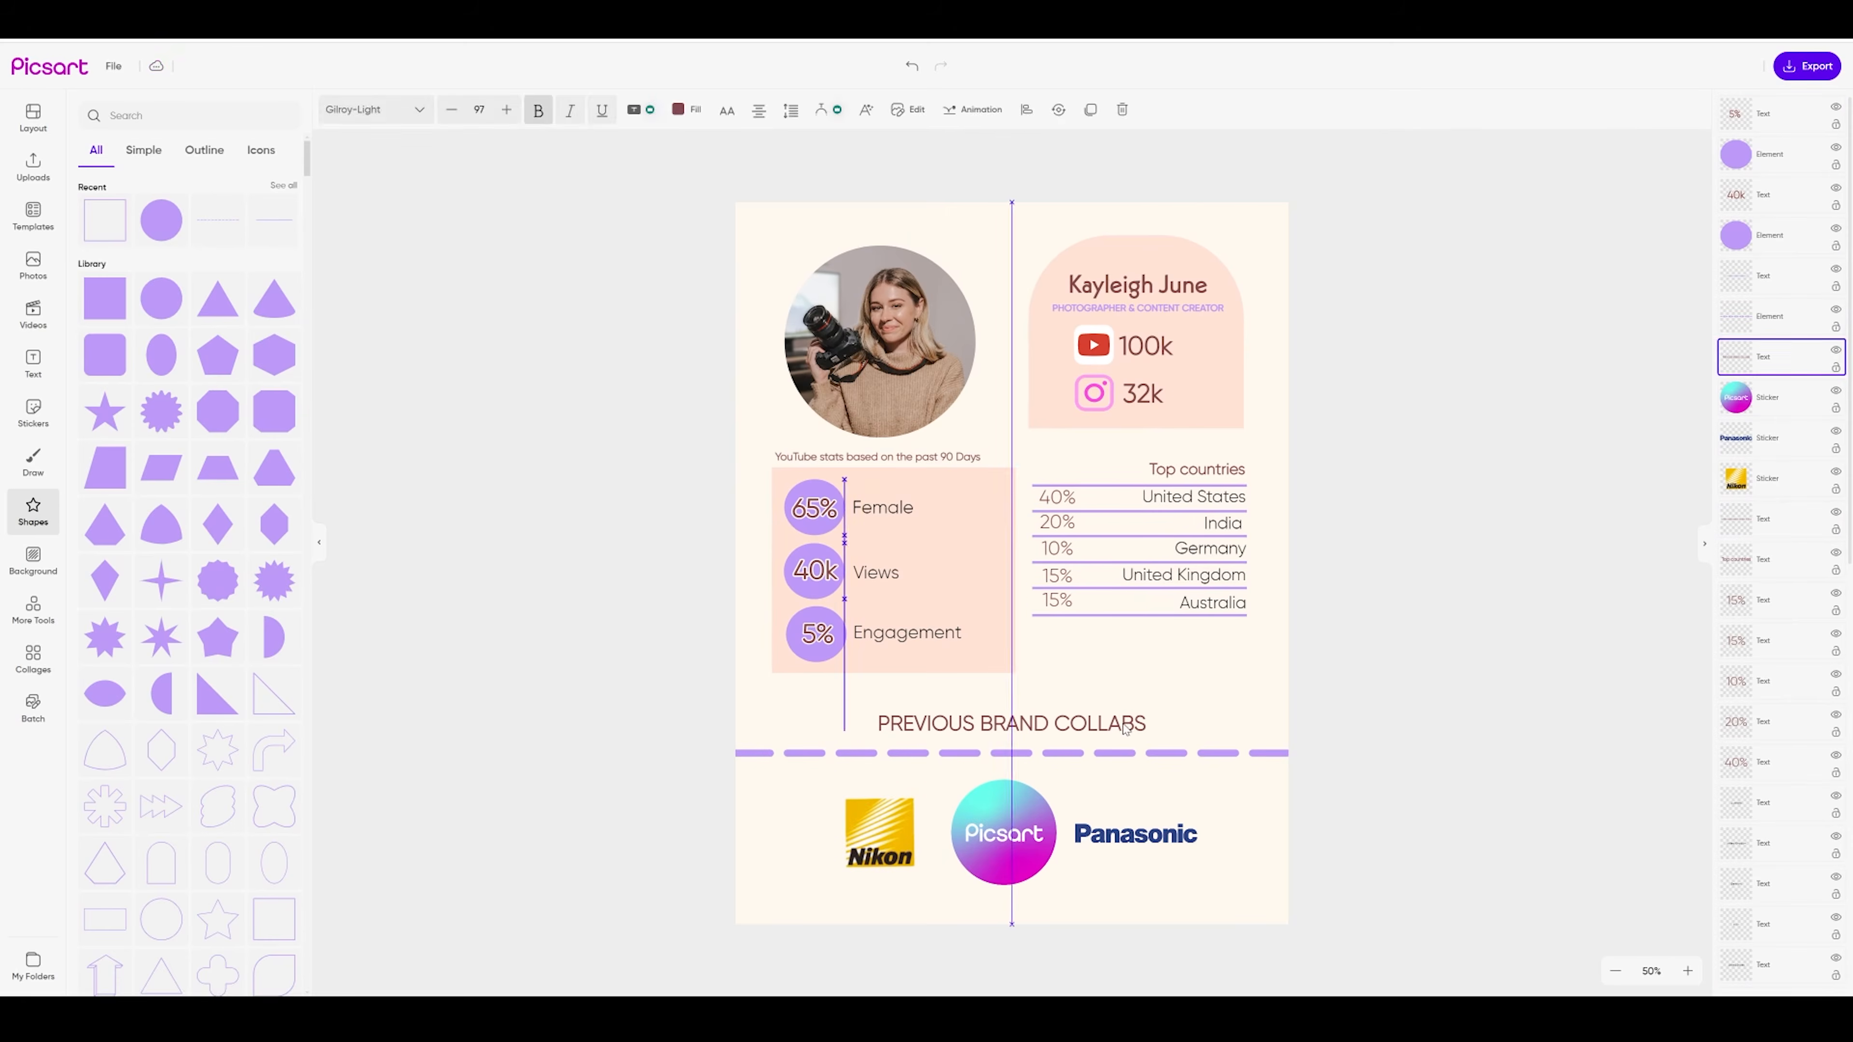
pyautogui.click(1462, 718)
# Check the name's colour options and nudge the name and subtitle up
pyautogui.click(1137, 285)
pyautogui.click(733, 110)
pyautogui.moveTo(1137, 285); pyautogui.dragTo(1137, 278)
pyautogui.moveTo(1137, 308); pyautogui.dragTo(1138, 303)
pyautogui.click(1434, 427)
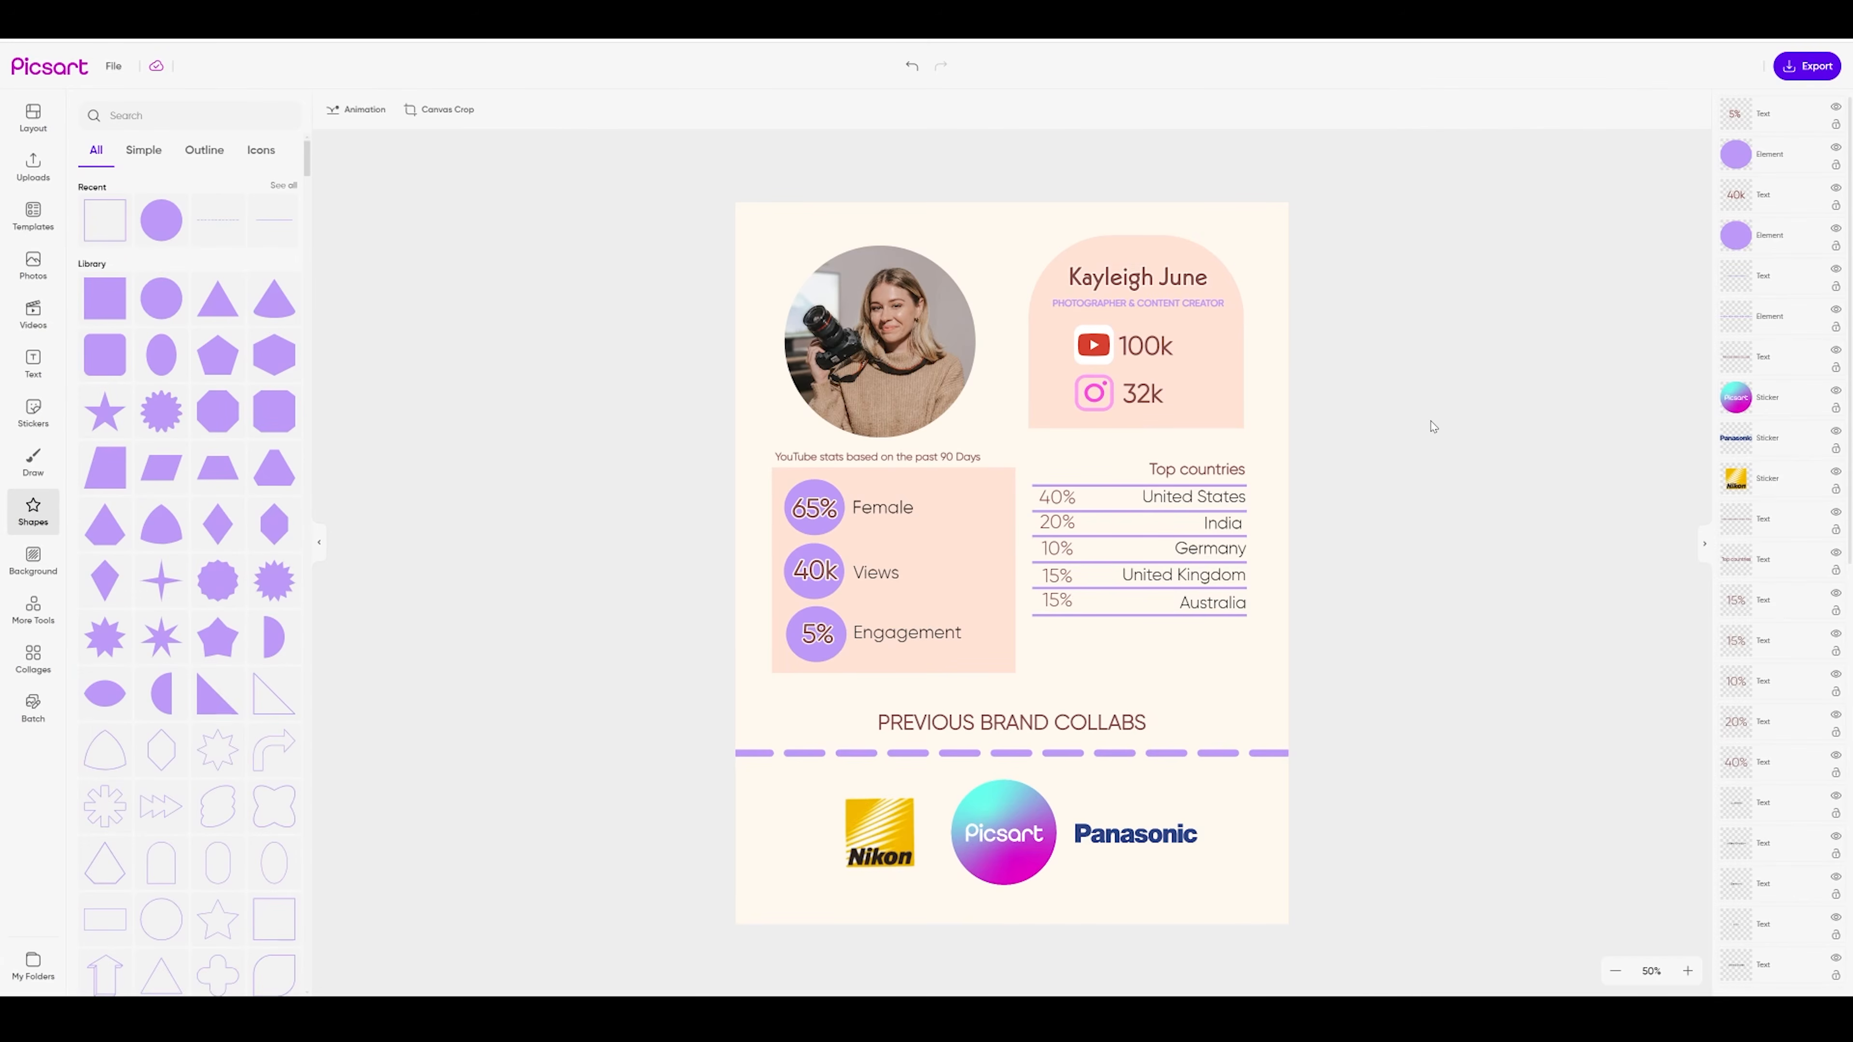
# Shrink the stats group and widen the peach rectangle
pyautogui.moveTo(698, 470); pyautogui.dragTo(971, 677)
pyautogui.moveTo(1015, 673); pyautogui.dragTo(968, 632)
pyautogui.click(941, 551)
pyautogui.moveTo(968, 550); pyautogui.dragTo(1013, 555)
# Move the collabs heading and dashed line up, shrinking and centring the heading
pyautogui.moveTo(1161, 752); pyautogui.dragTo(1173, 765)
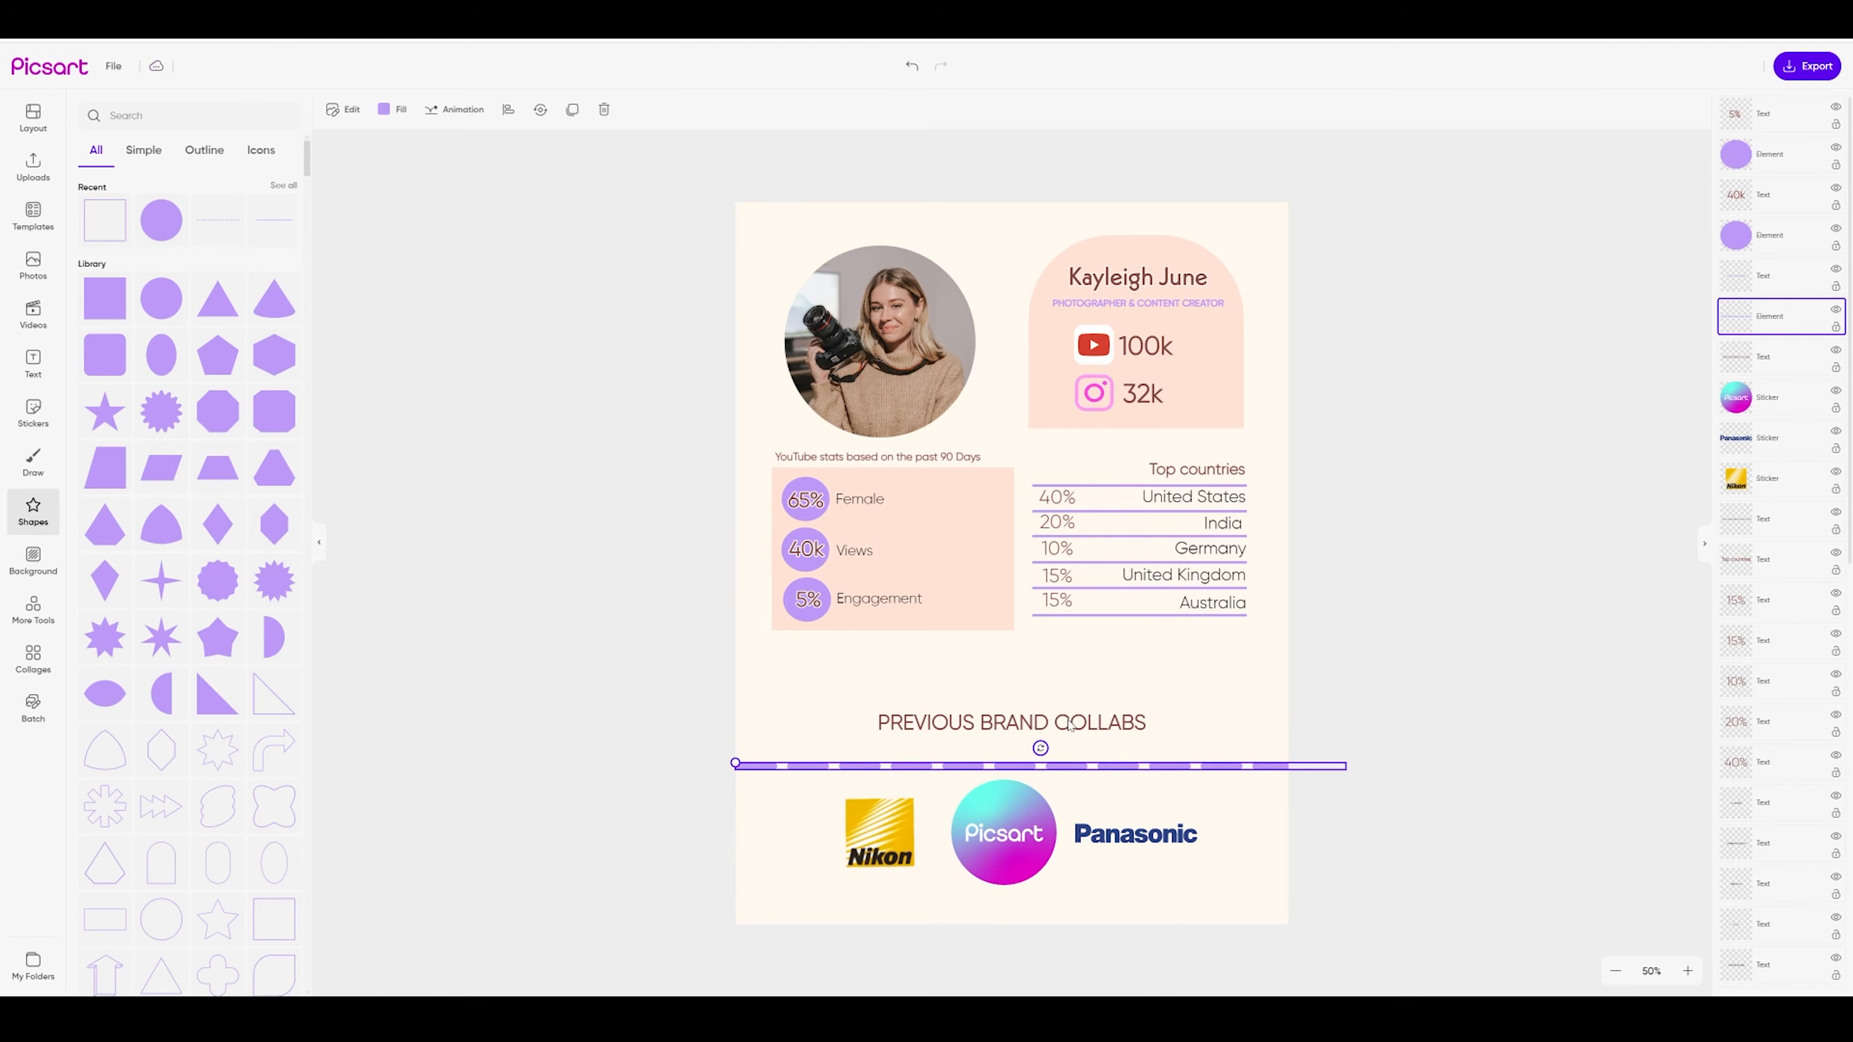
pyautogui.moveTo(1021, 722); pyautogui.dragTo(1022, 660)
pyautogui.moveTo(1173, 765); pyautogui.dragTo(1173, 691)
pyautogui.click(1333, 869)
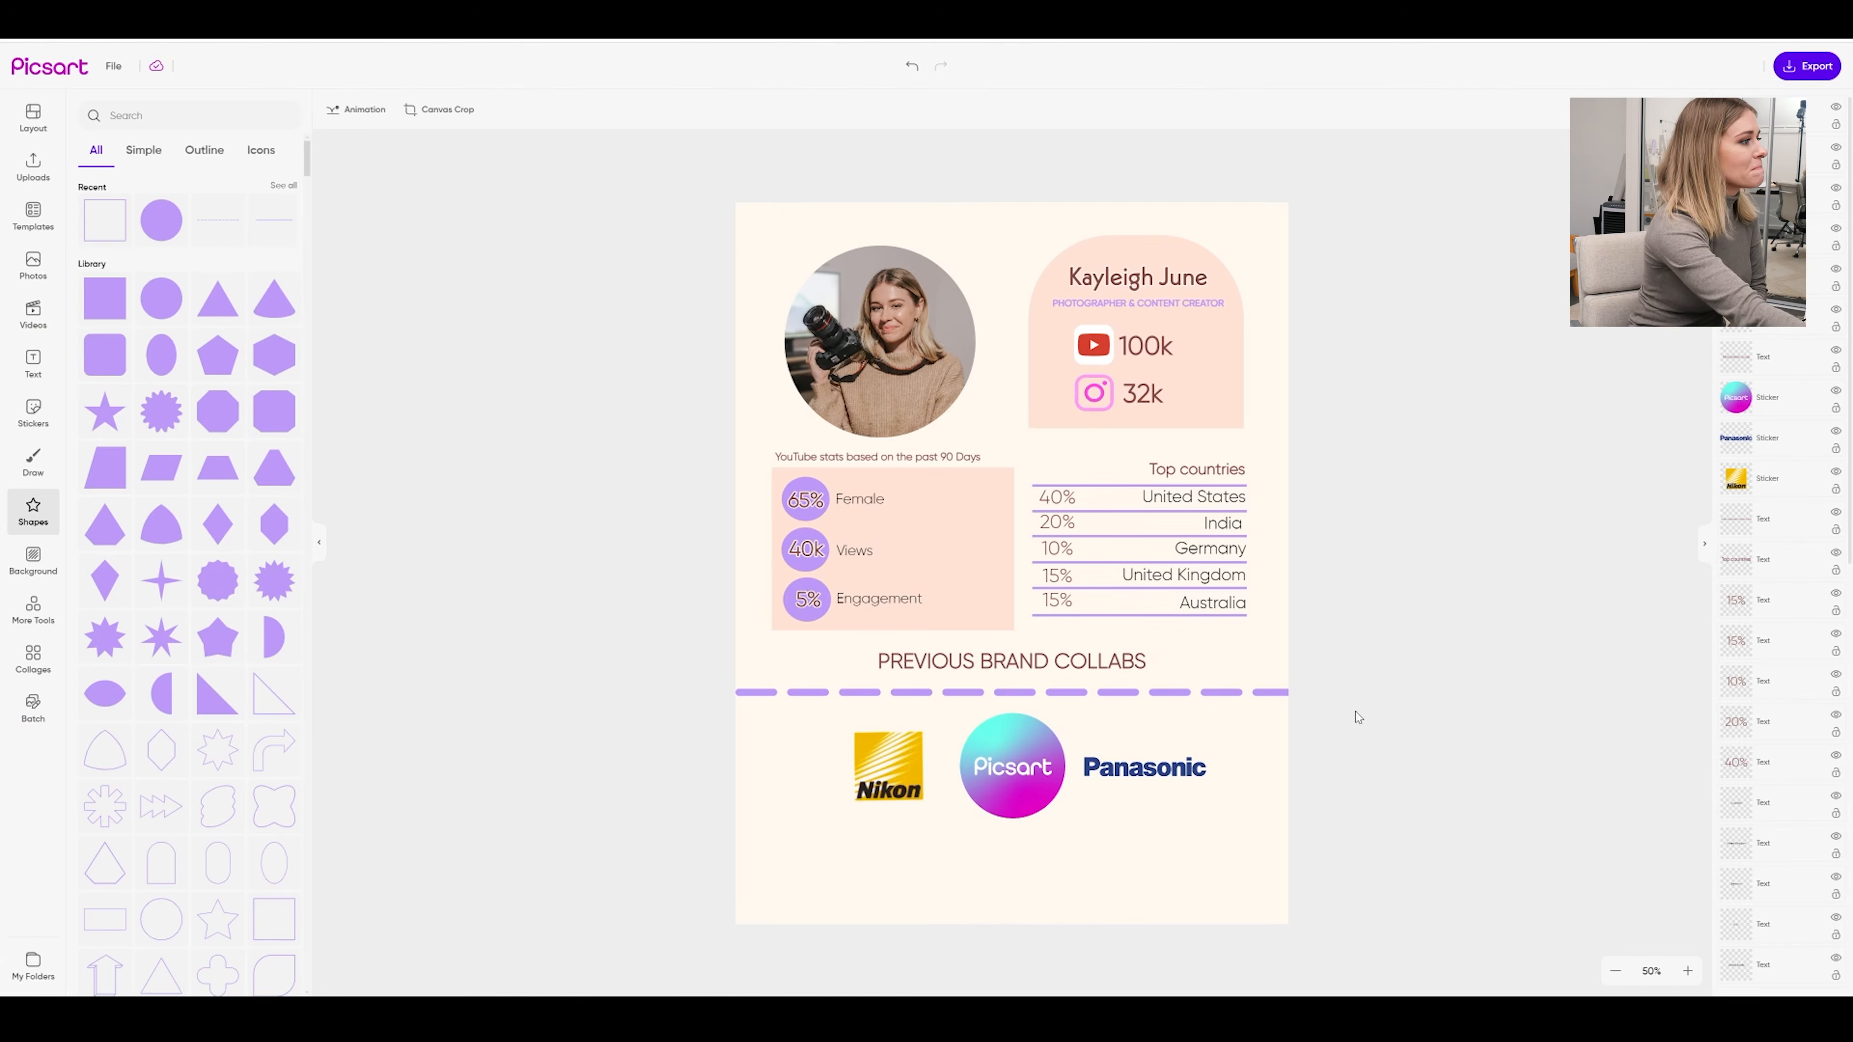
pyautogui.click(1122, 669)
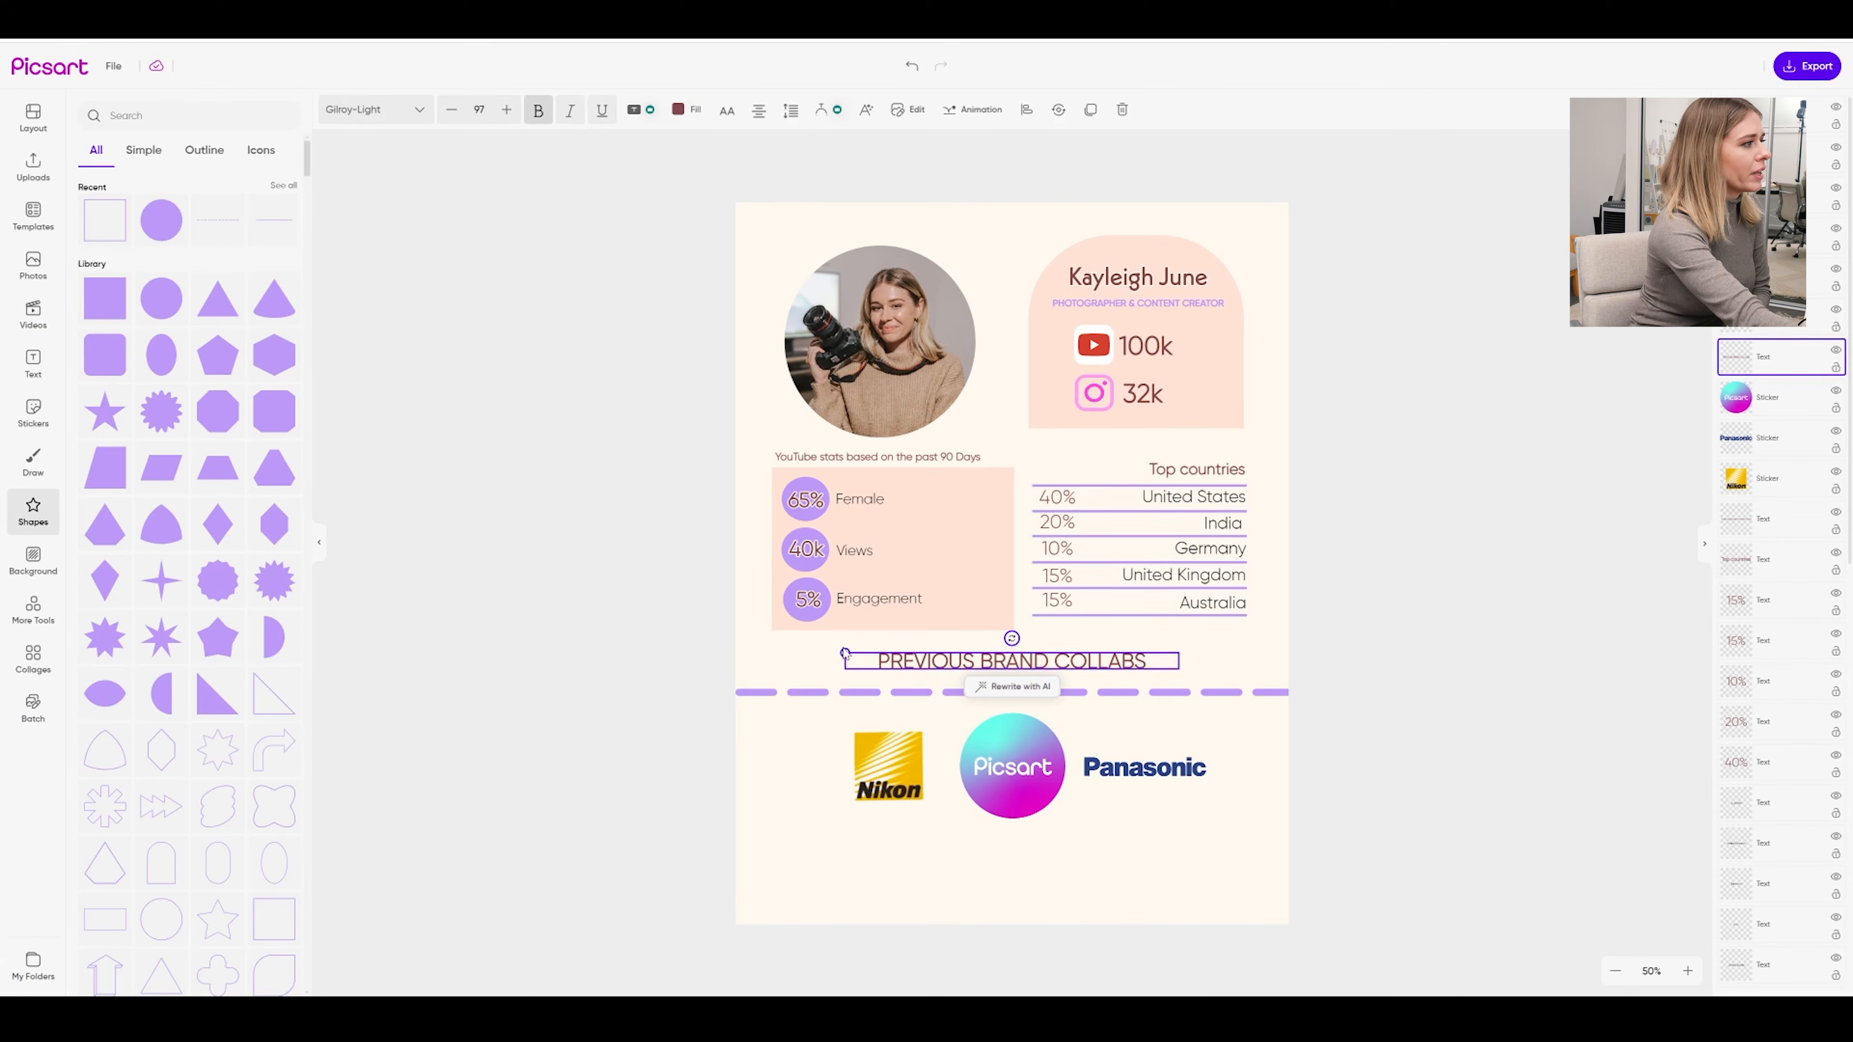
pyautogui.moveTo(844, 649); pyautogui.dragTo(848, 651)
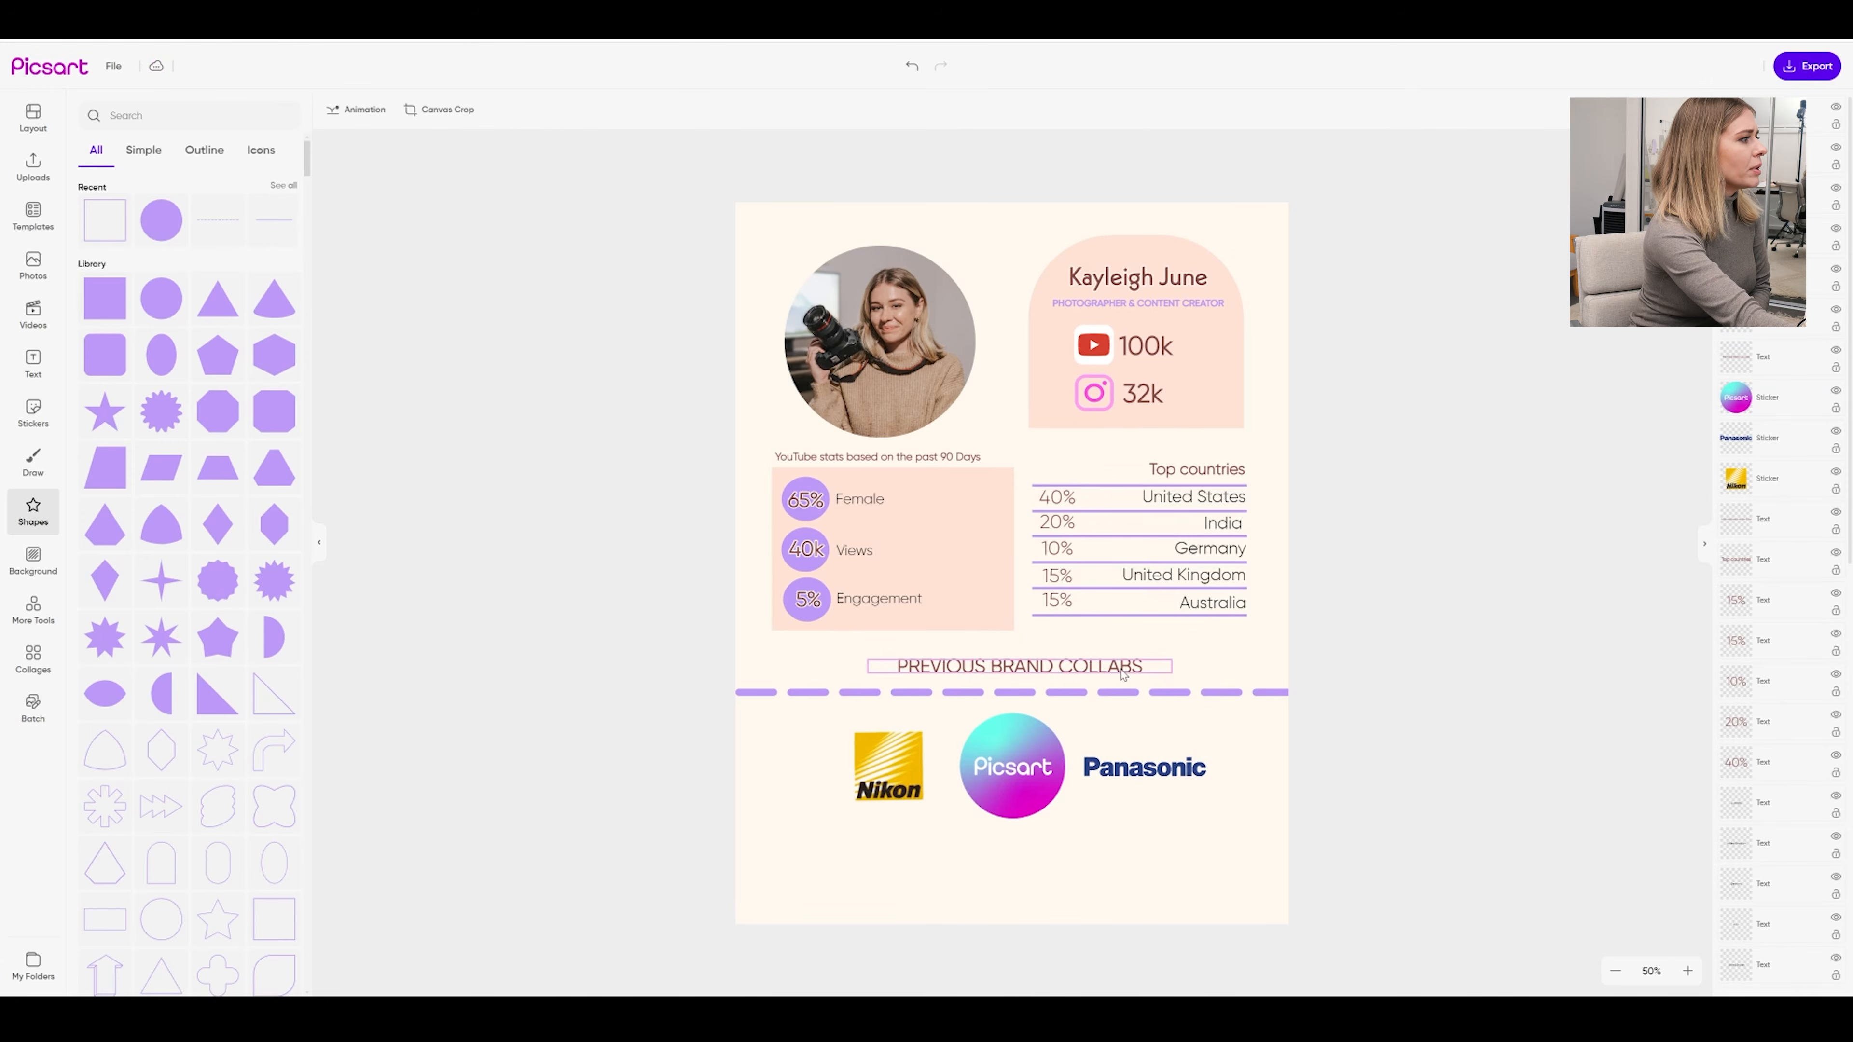
pyautogui.moveTo(1125, 670); pyautogui.dragTo(1121, 674)
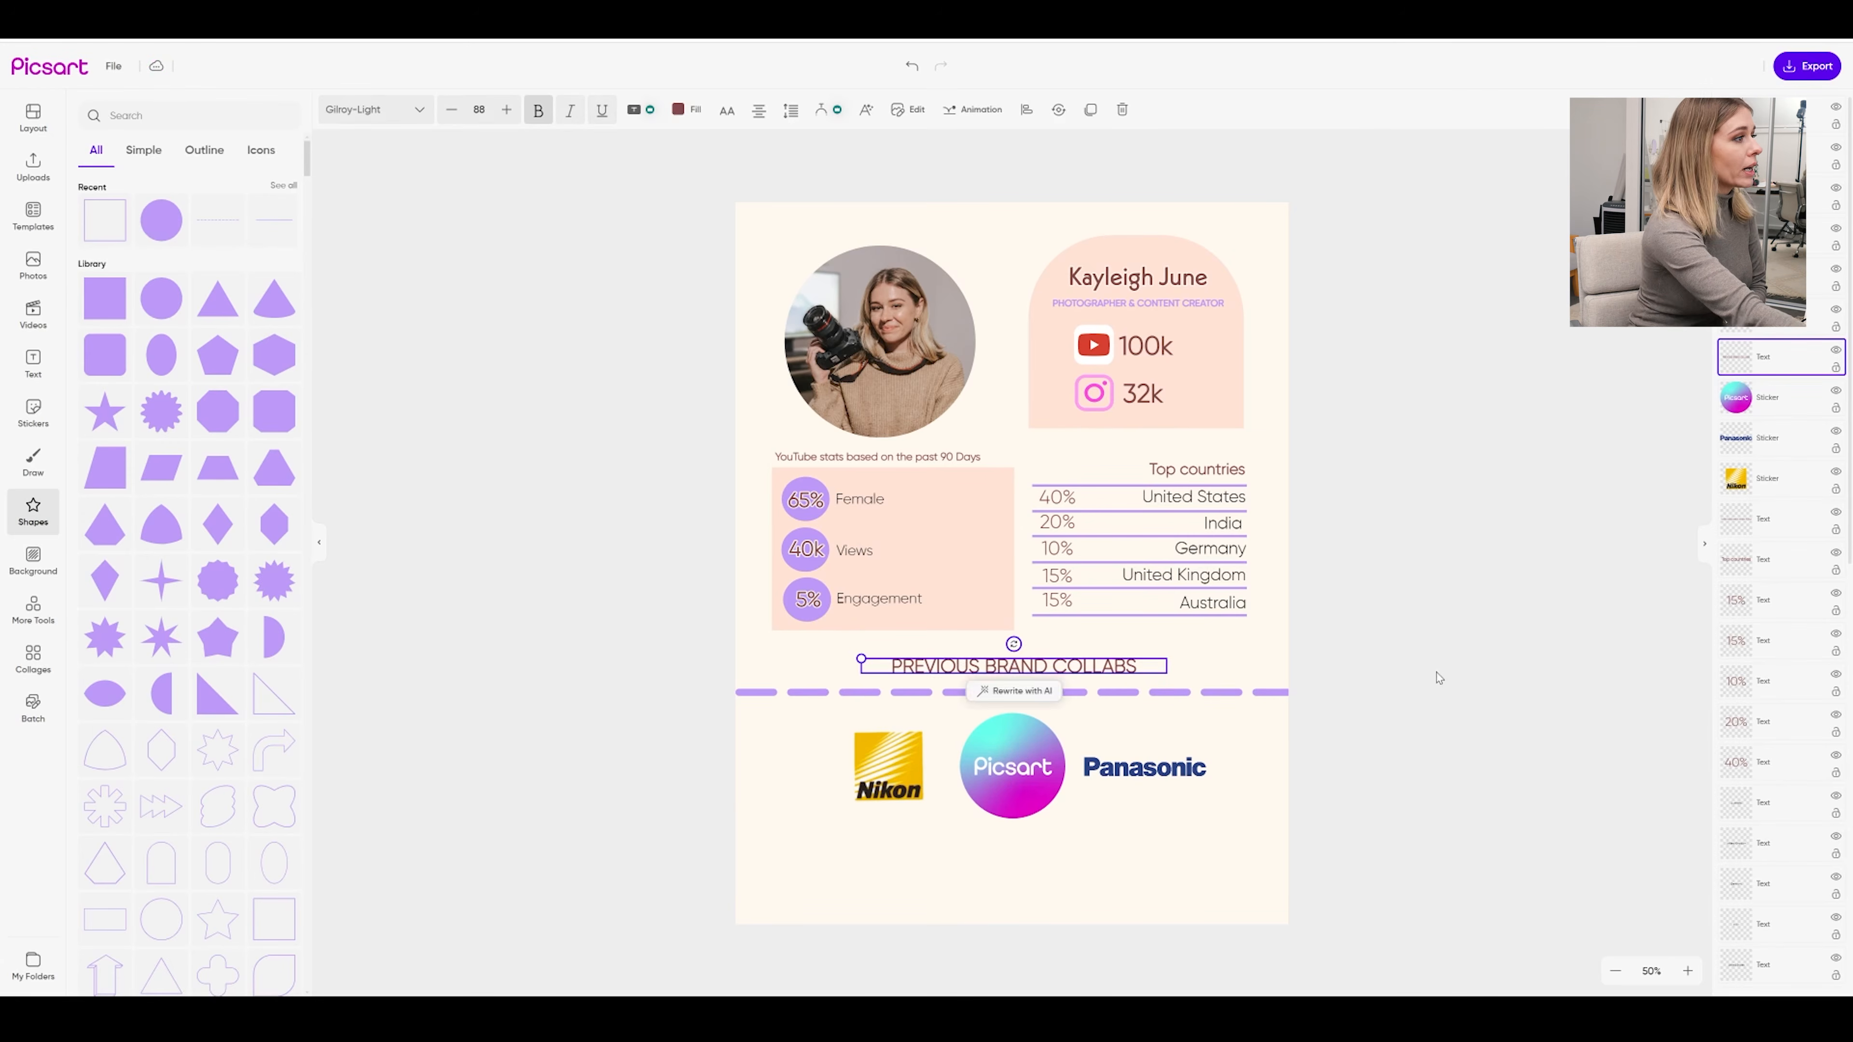
pyautogui.click(1435, 675)
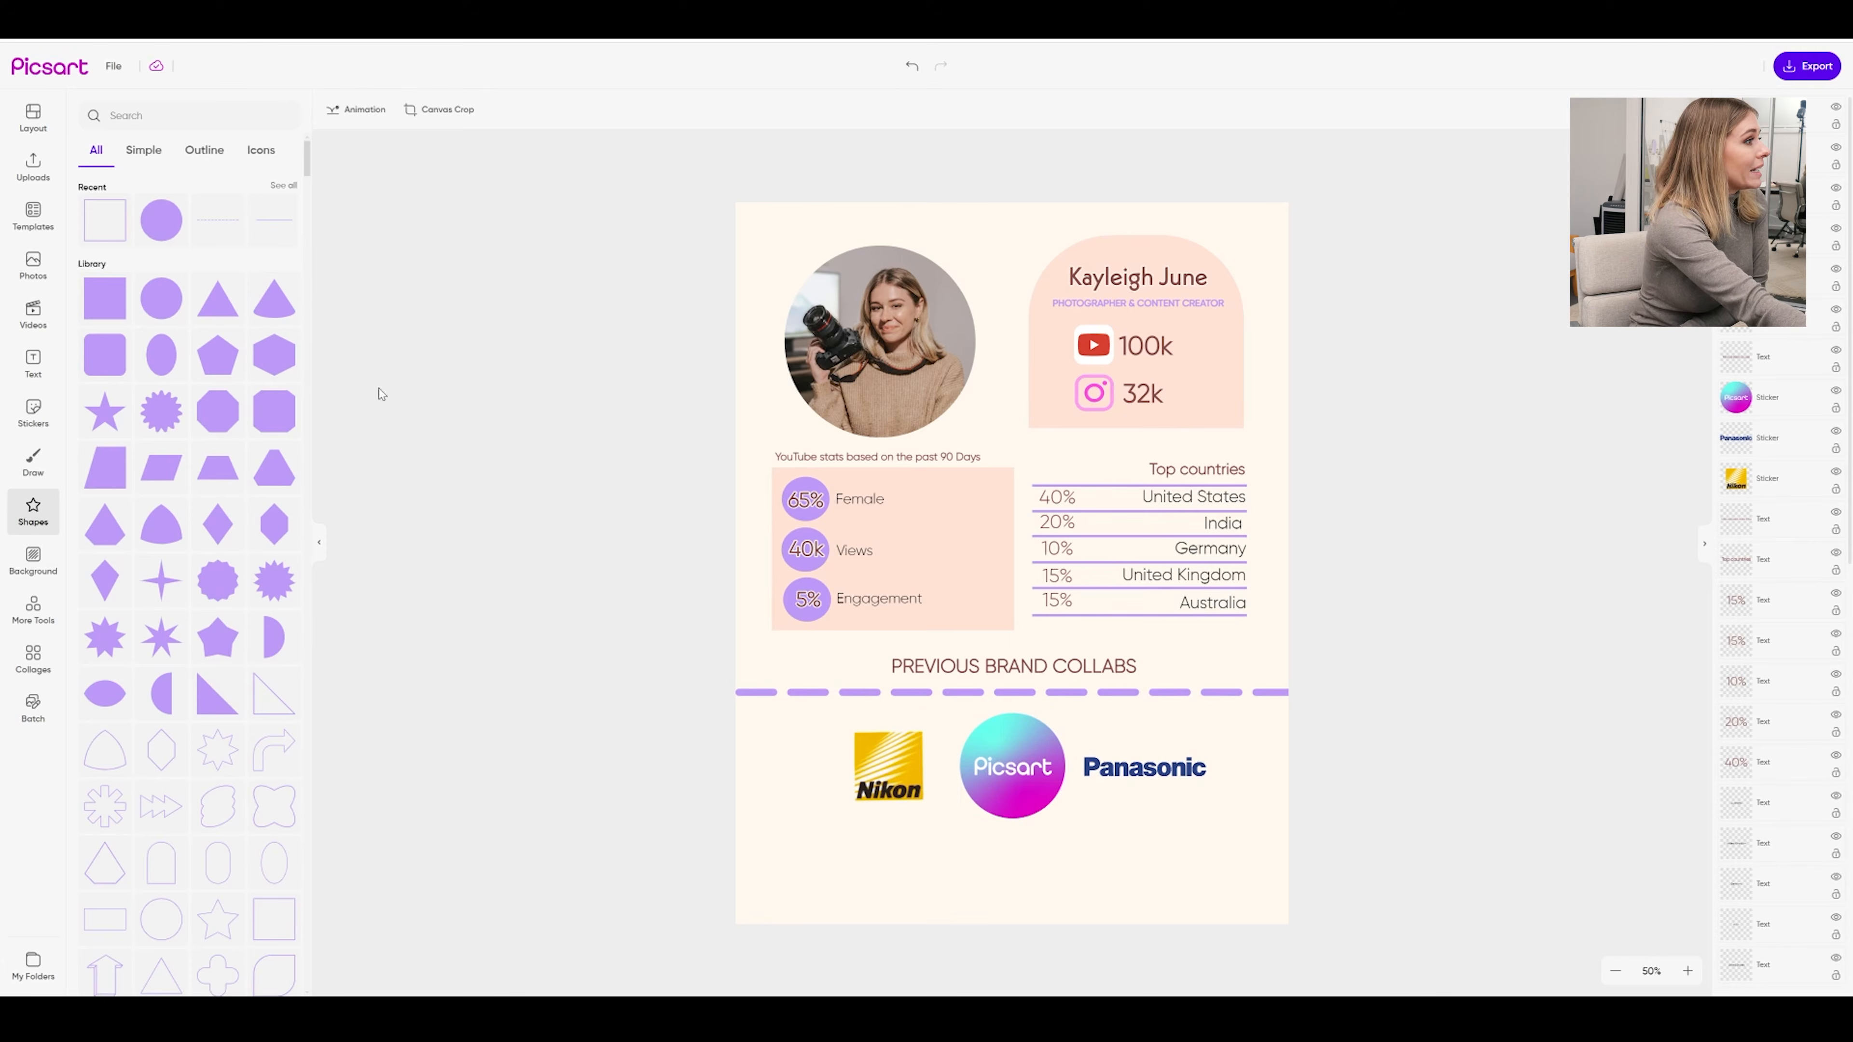
pyautogui.click(33, 610)
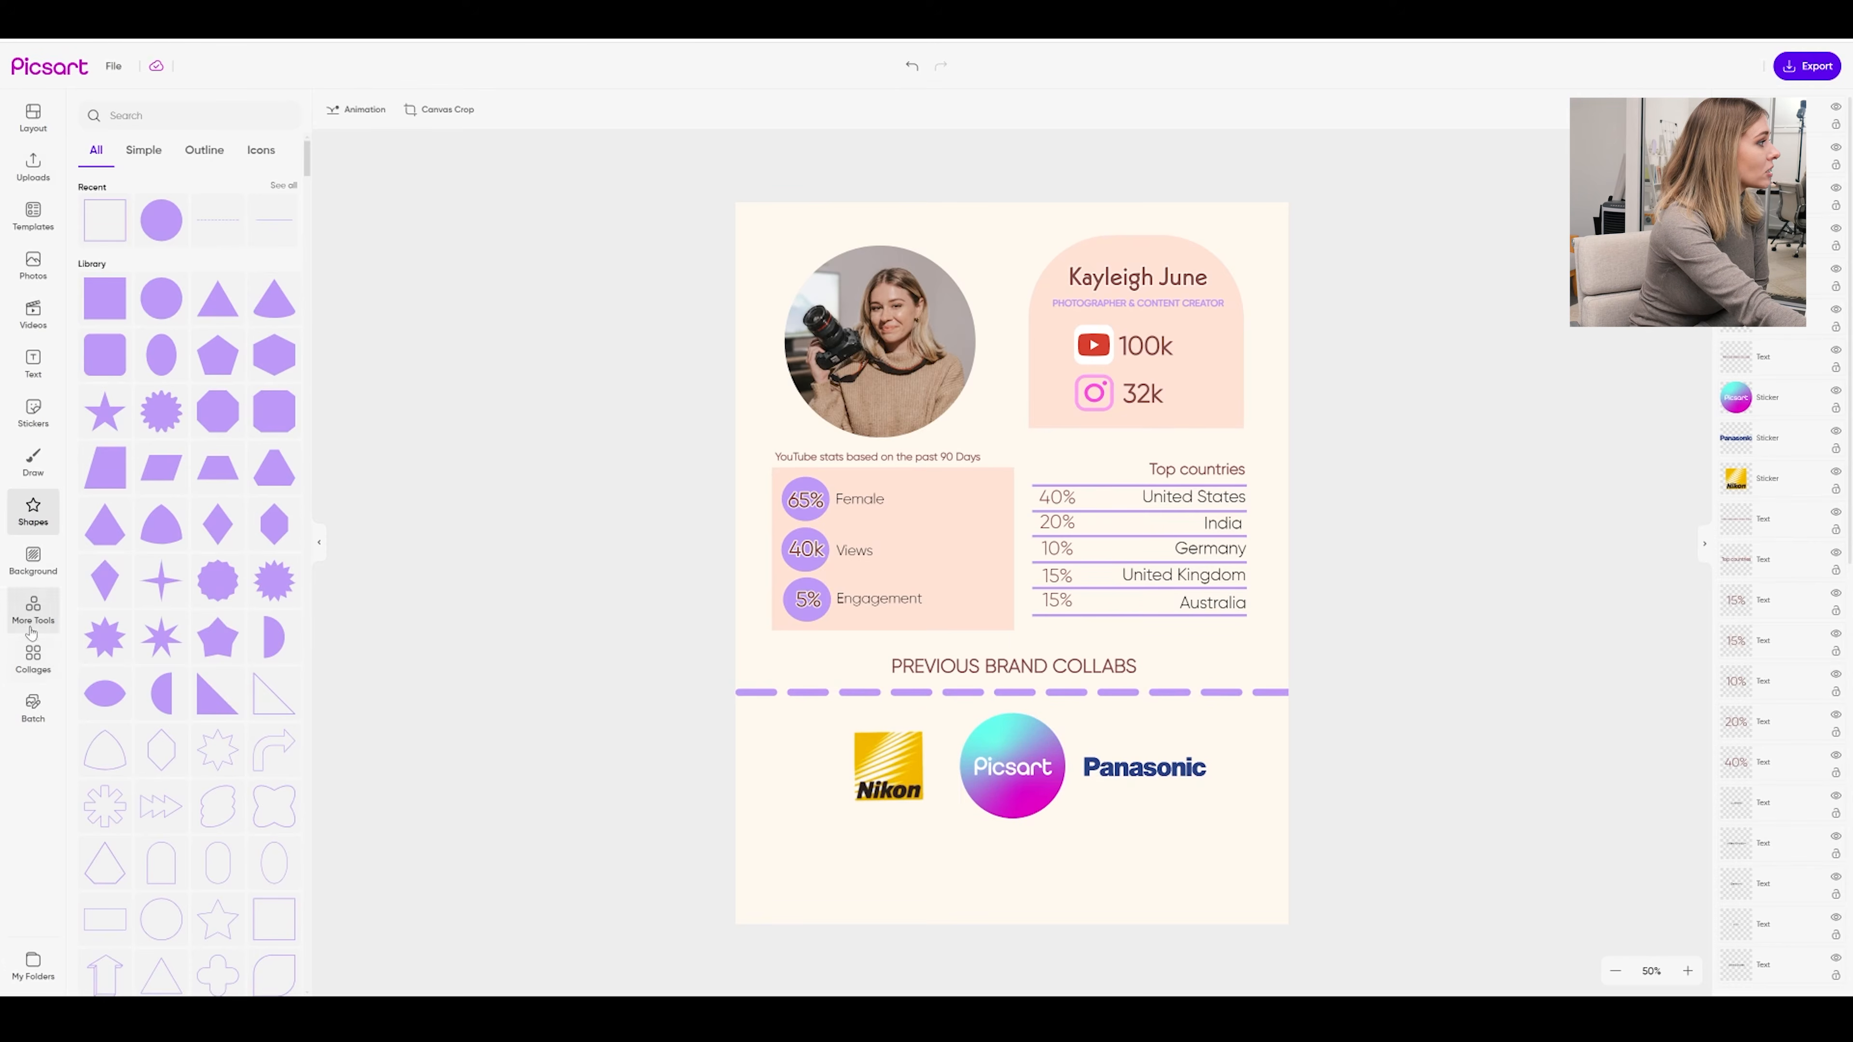
# Shrink the three brand logos together as a group
pyautogui.click(32, 657)
pyautogui.moveTo(1381, 782); pyautogui.dragTo(868, 765)
pyautogui.moveTo(1205, 818); pyautogui.dragTo(1100, 761)
pyautogui.click(528, 787)
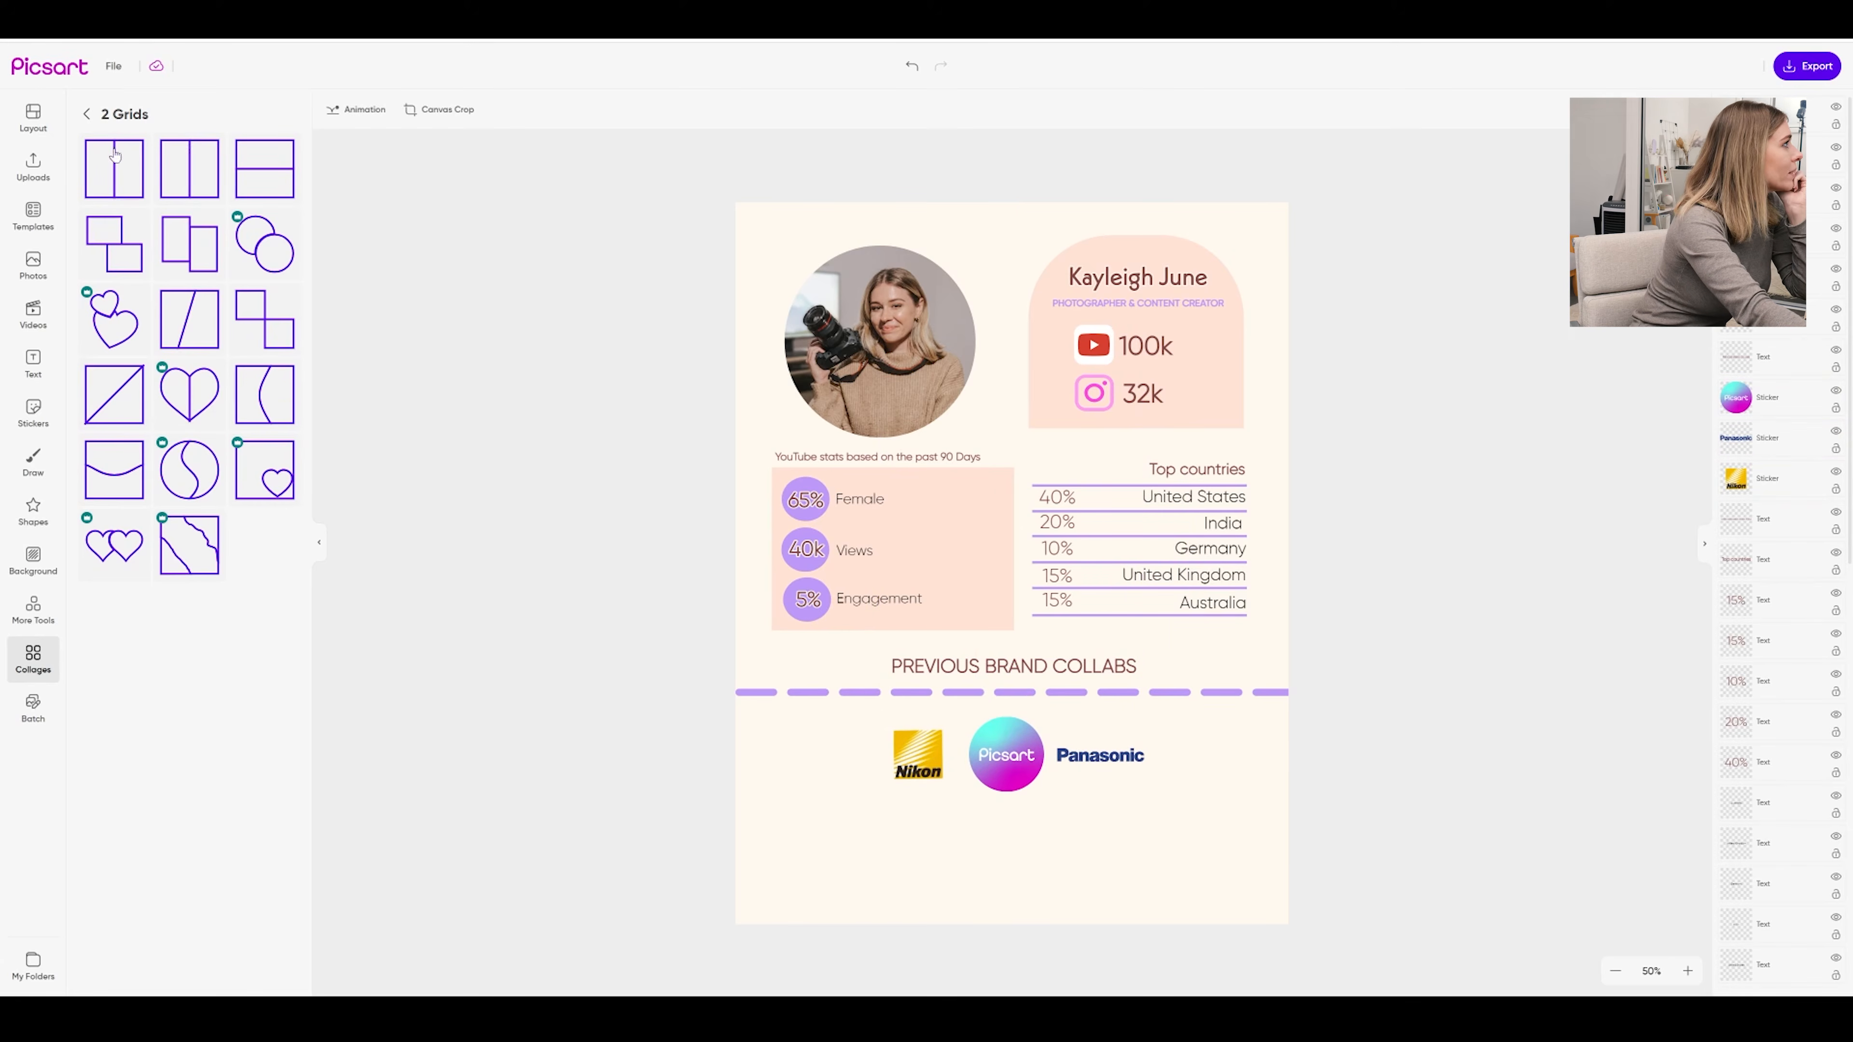
# Add two single-photo frames at the bottom, filling them with uploaded photos including the notebook shot
pyautogui.click(89, 120)
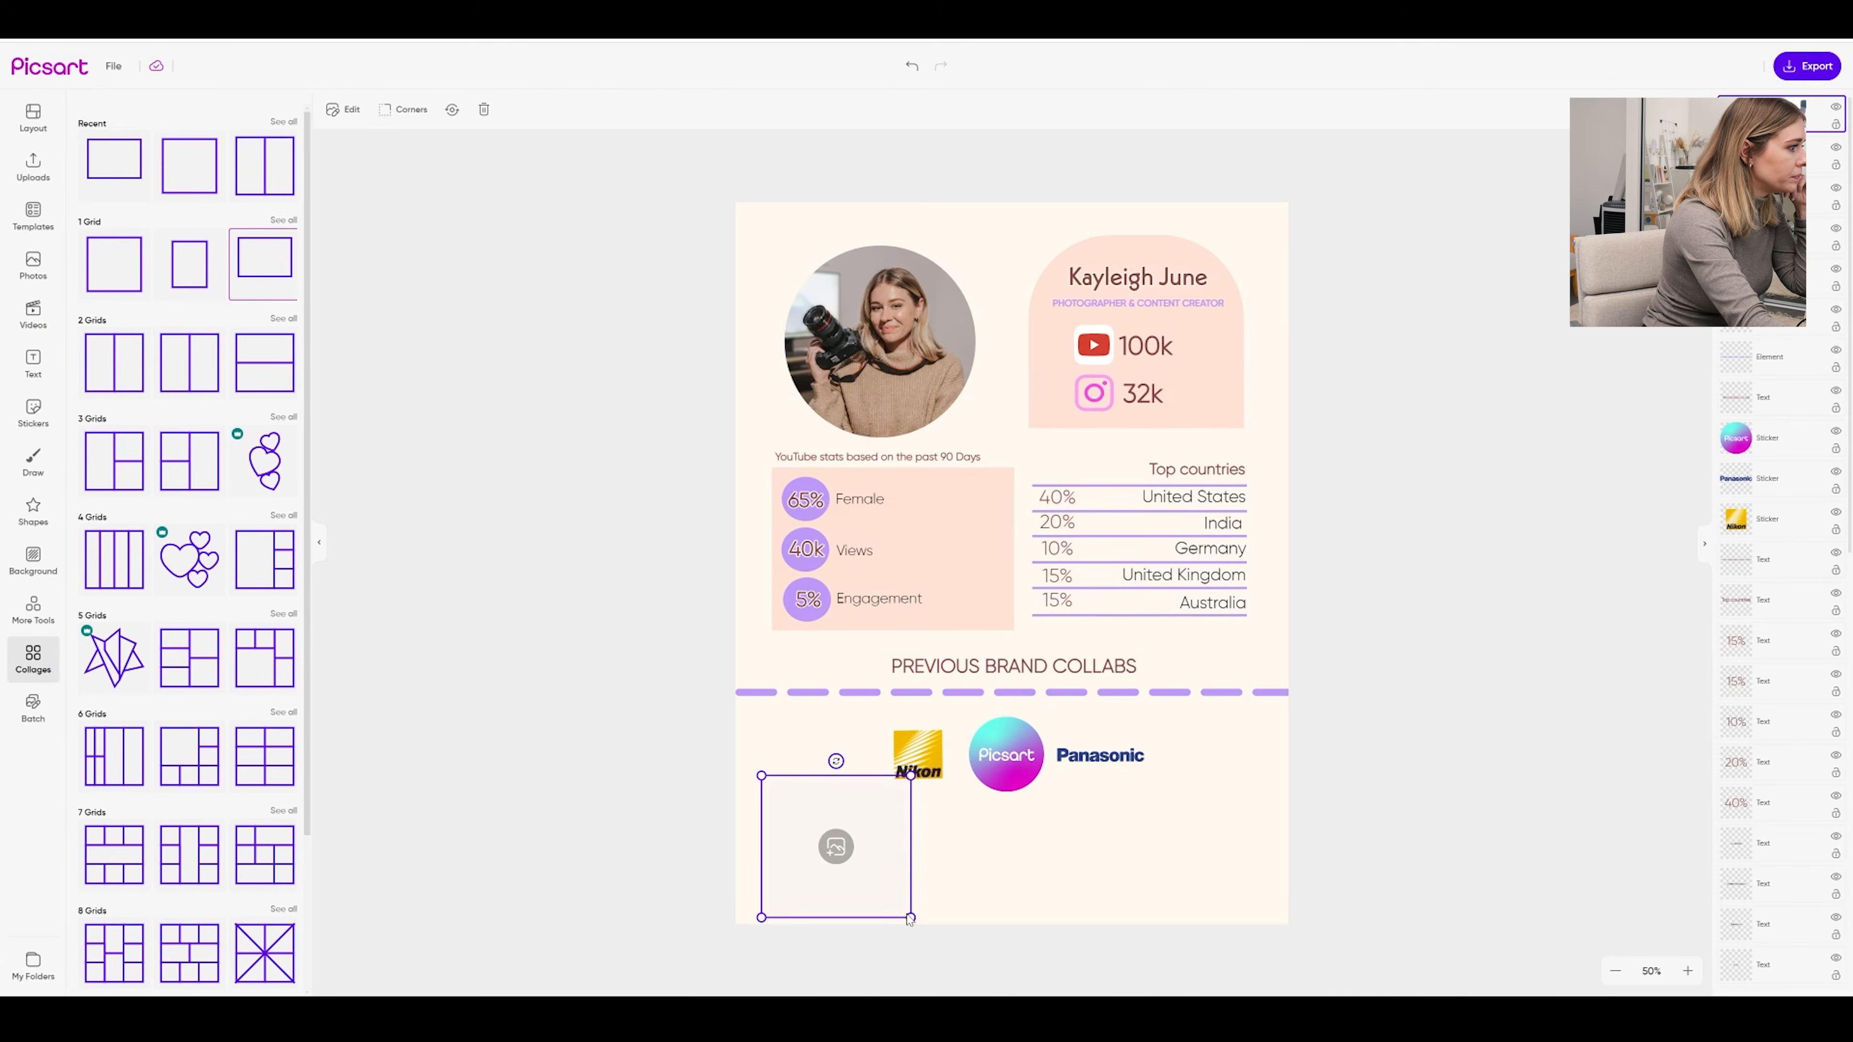
pyautogui.moveTo(911, 918); pyautogui.dragTo(895, 904)
pyautogui.moveTo(876, 835); pyautogui.dragTo(874, 855)
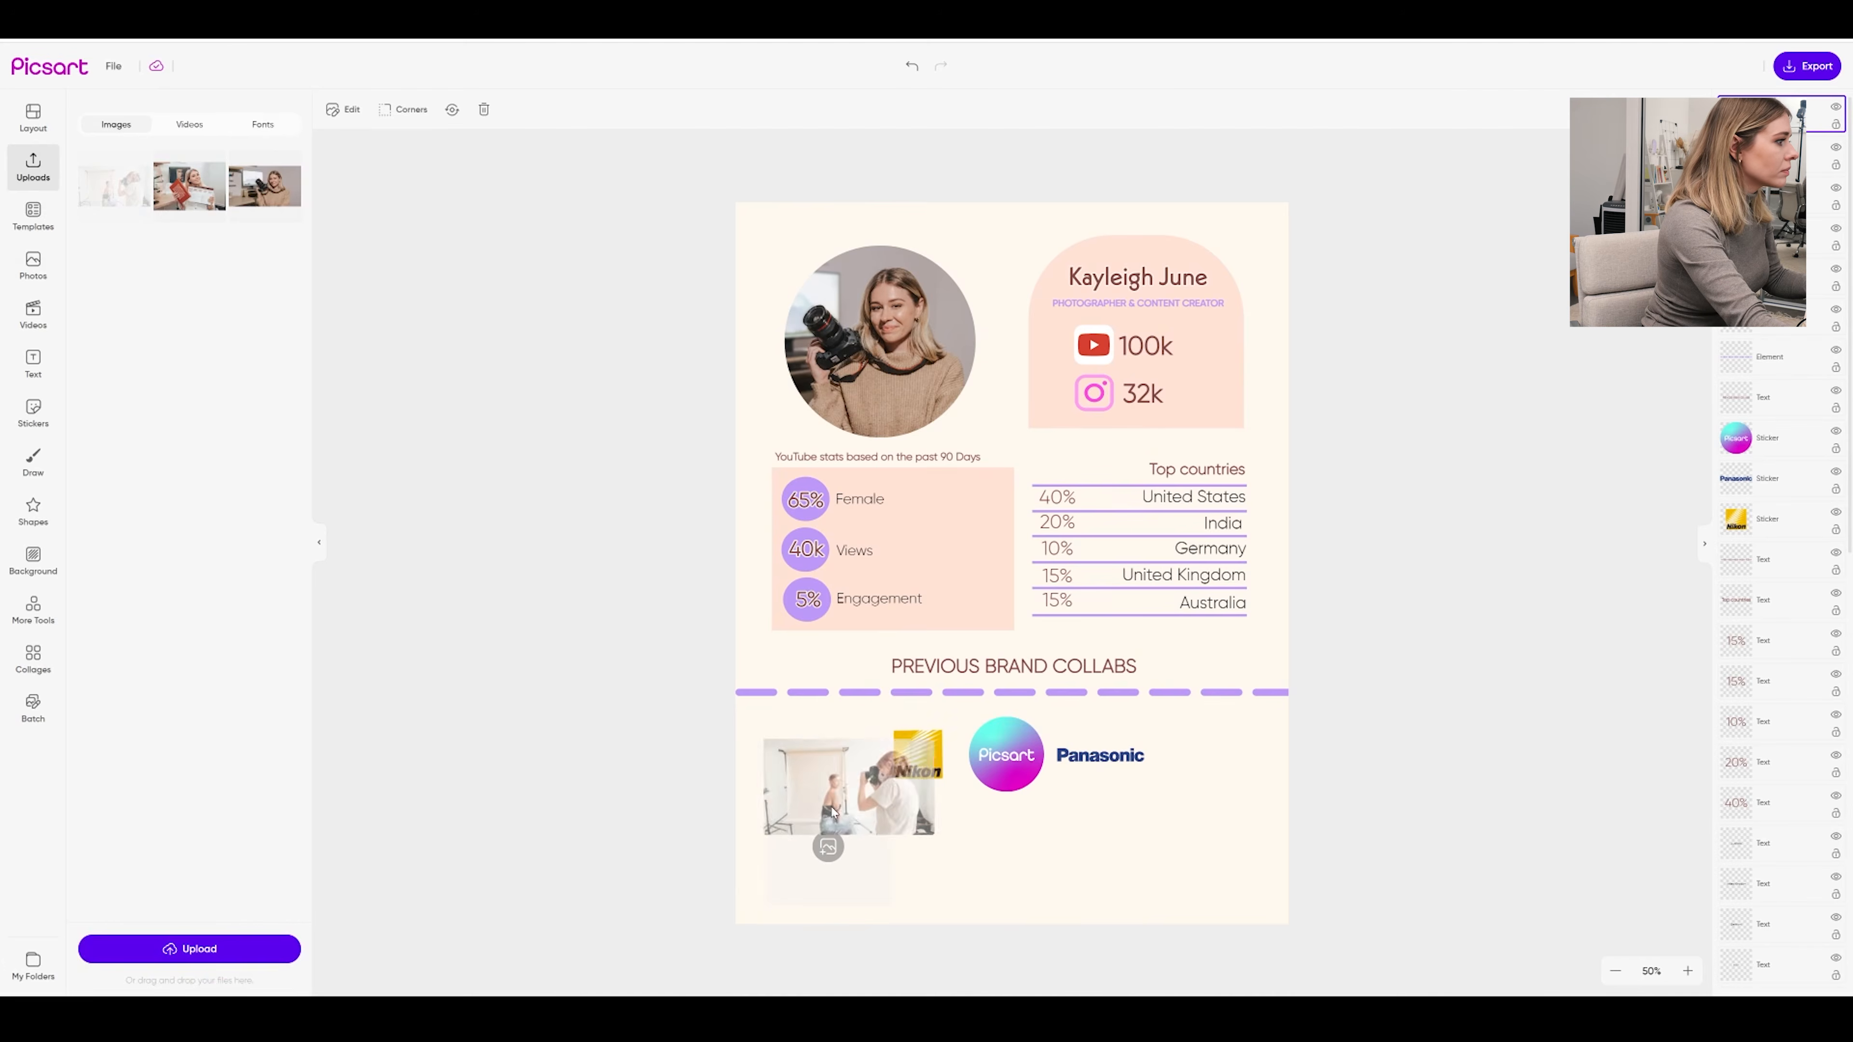
pyautogui.moveTo(824, 839); pyautogui.dragTo(822, 832)
pyautogui.moveTo(1226, 851); pyautogui.dragTo(1222, 854)
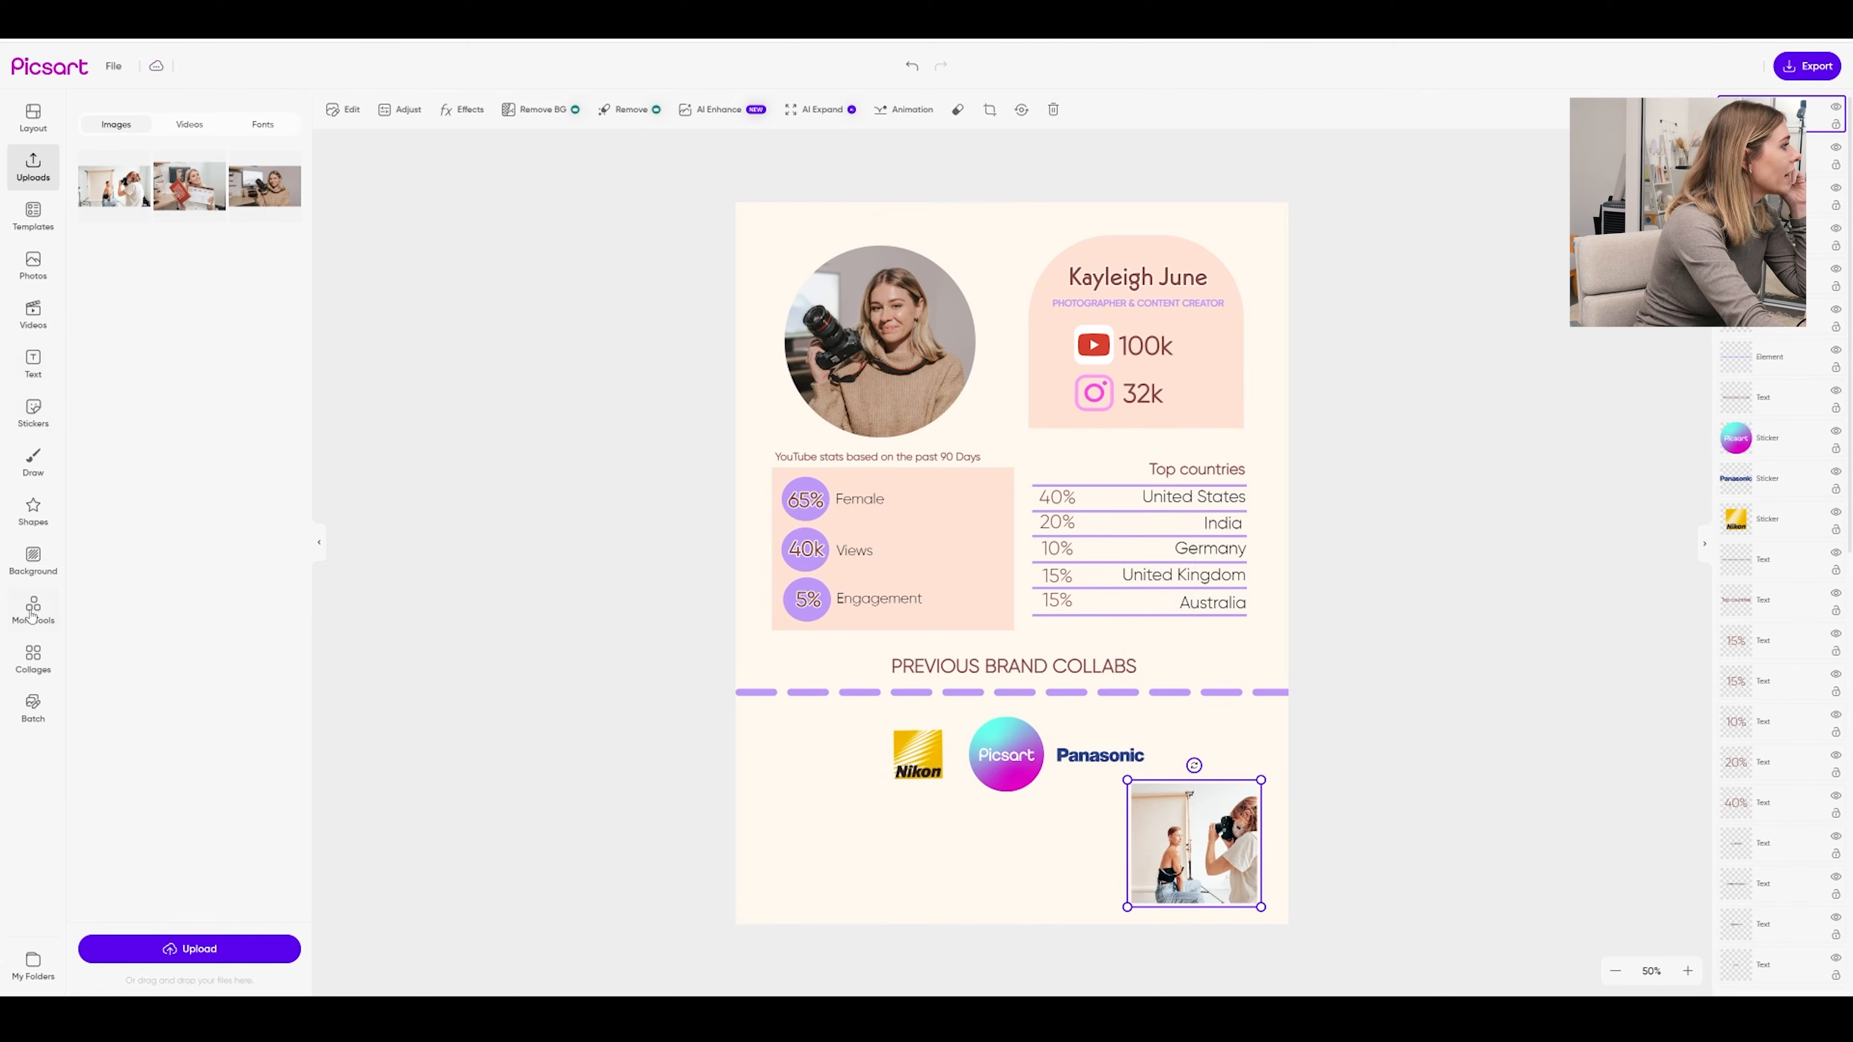
pyautogui.click(34, 675)
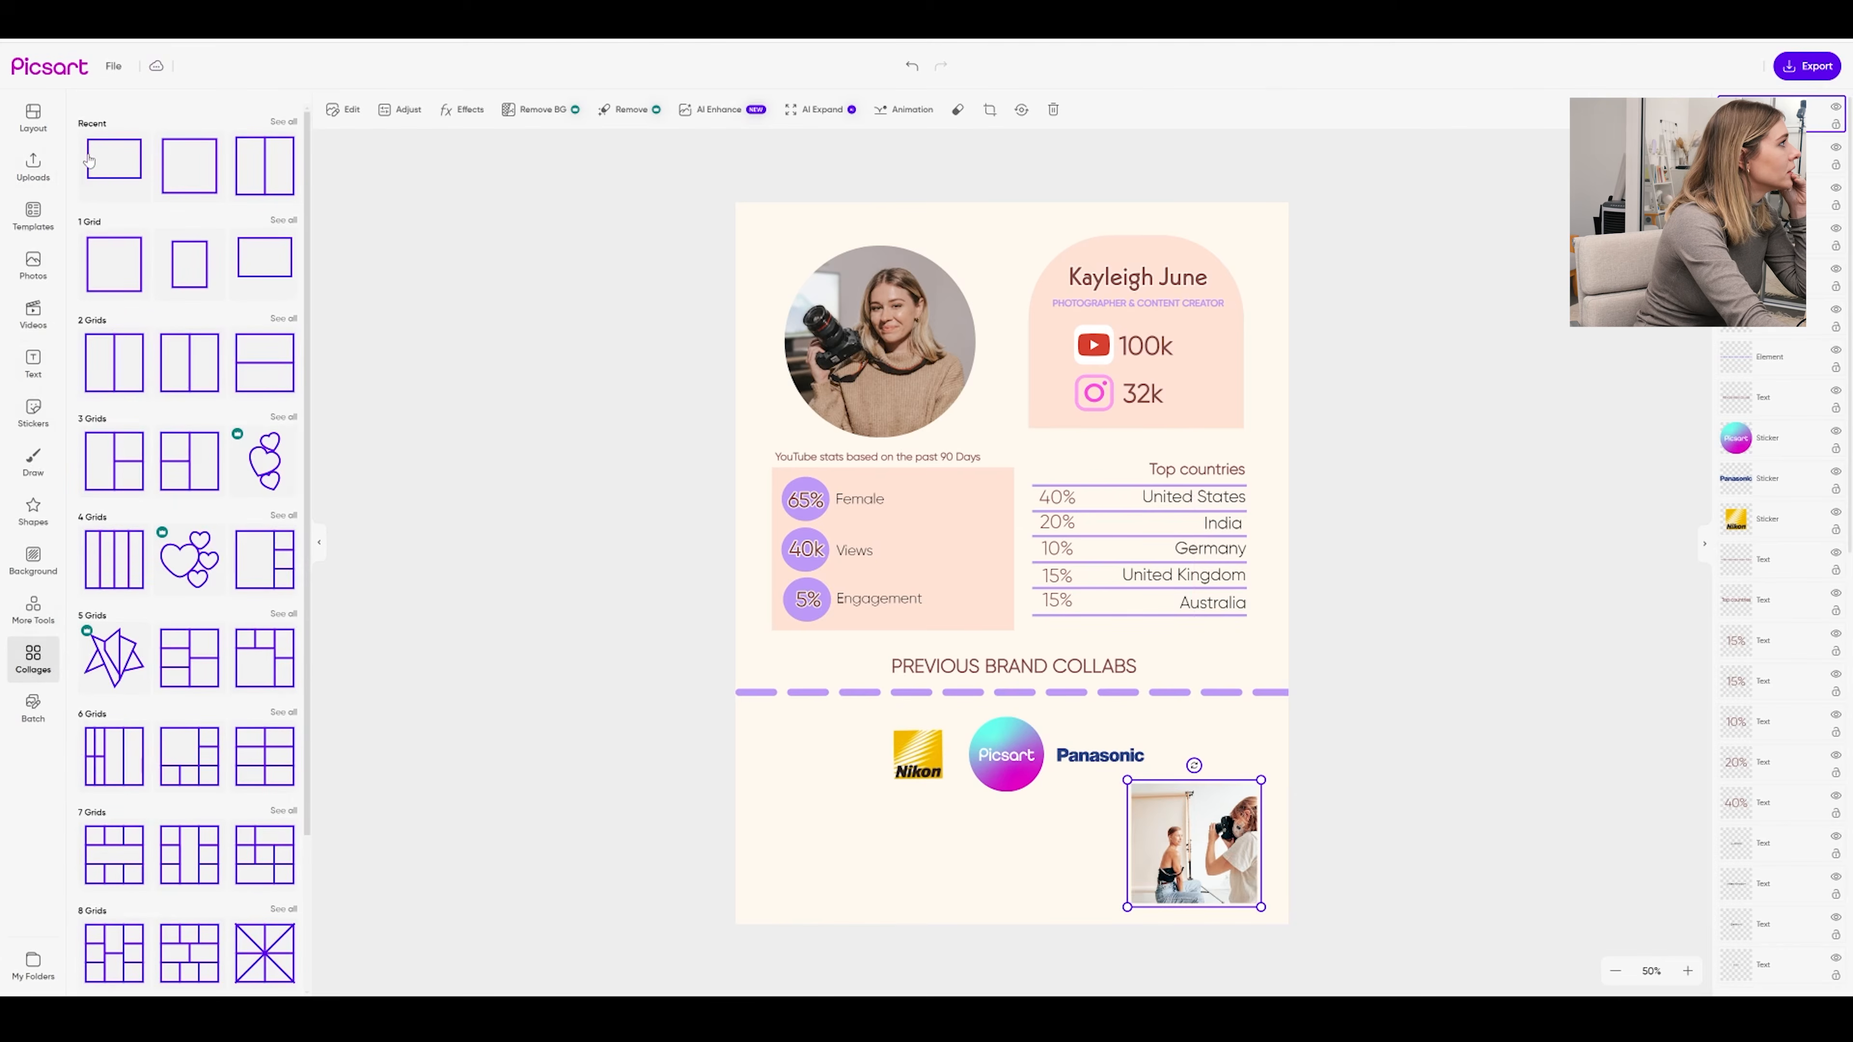
pyautogui.click(197, 238)
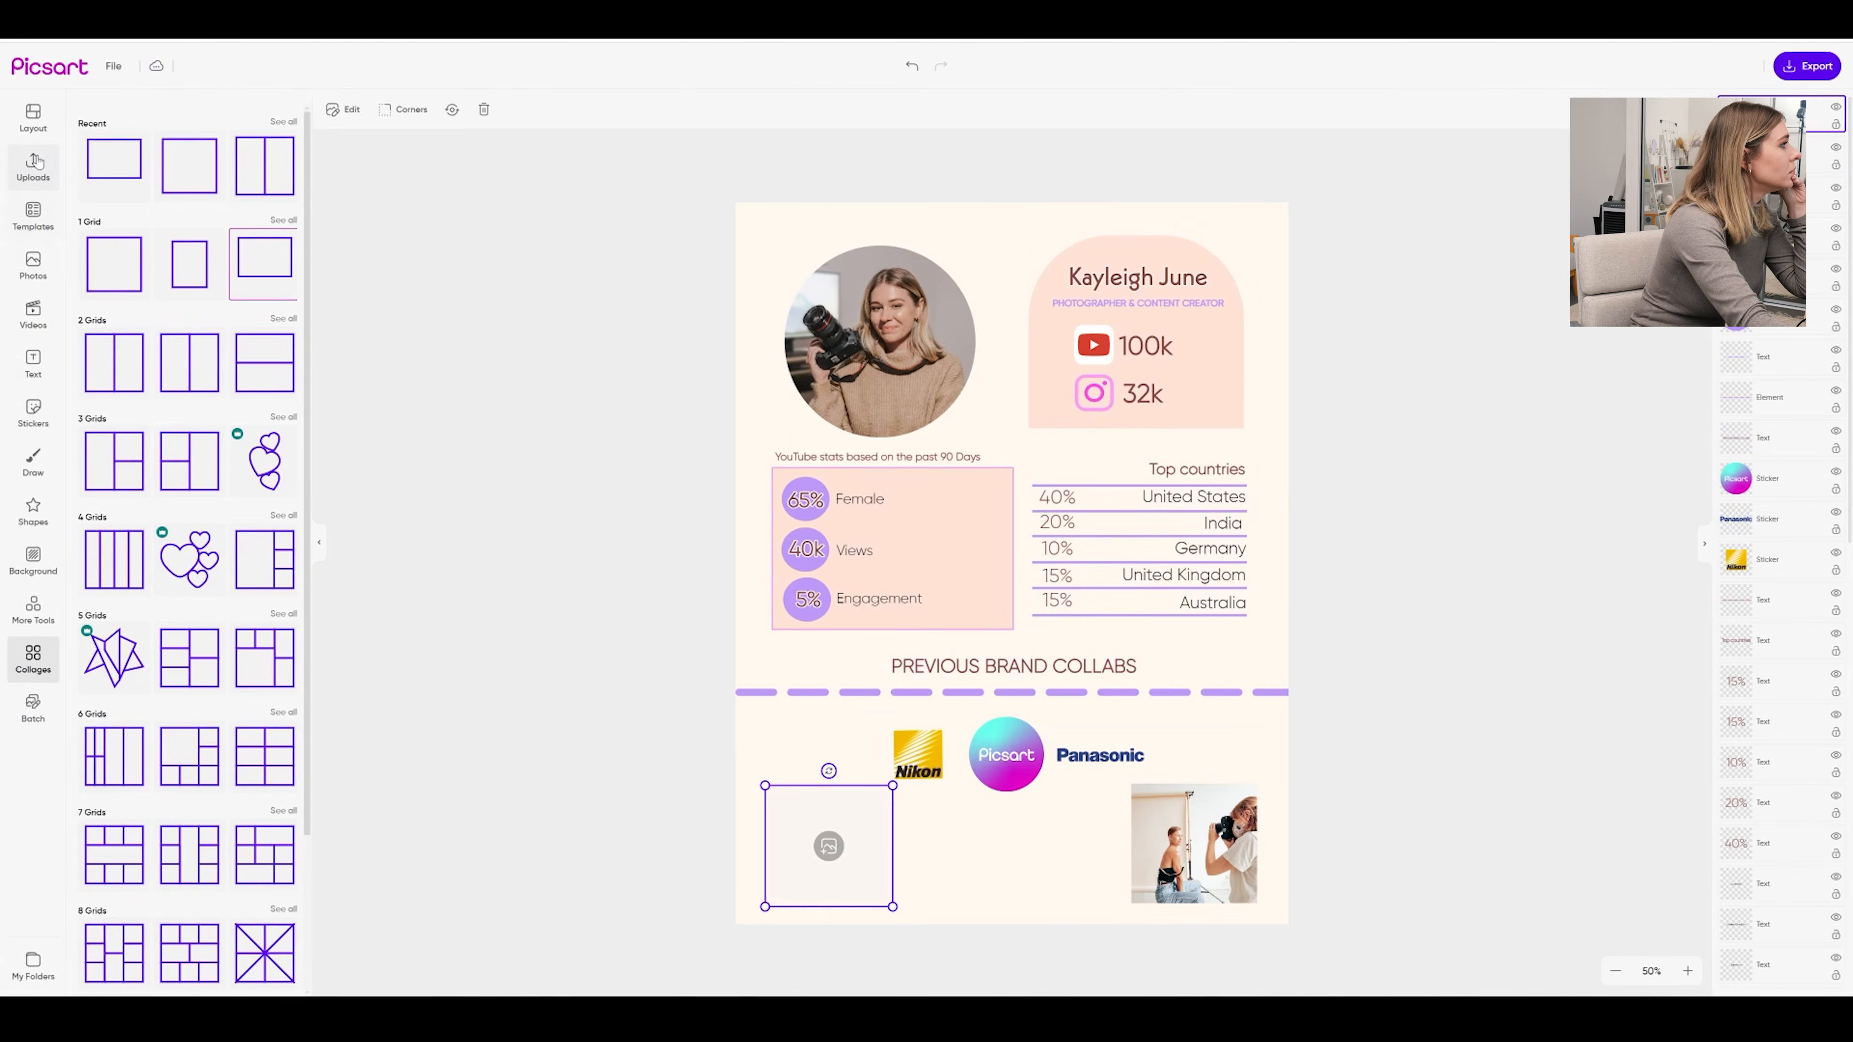
pyautogui.moveTo(191, 186); pyautogui.dragTo(823, 832)
# Rearrange the Picsart, Panasonic and Nikon logos between the photos and lower the collabs heading
pyautogui.moveTo(1013, 766); pyautogui.dragTo(1010, 859)
pyautogui.moveTo(1094, 763); pyautogui.dragTo(1070, 792)
pyautogui.moveTo(911, 763); pyautogui.dragTo(935, 801)
pyautogui.moveTo(1081, 675); pyautogui.dragTo(1085, 723)
pyautogui.click(1070, 774)
pyautogui.click(1003, 782)
pyautogui.moveTo(996, 776); pyautogui.dragTo(1072, 766)
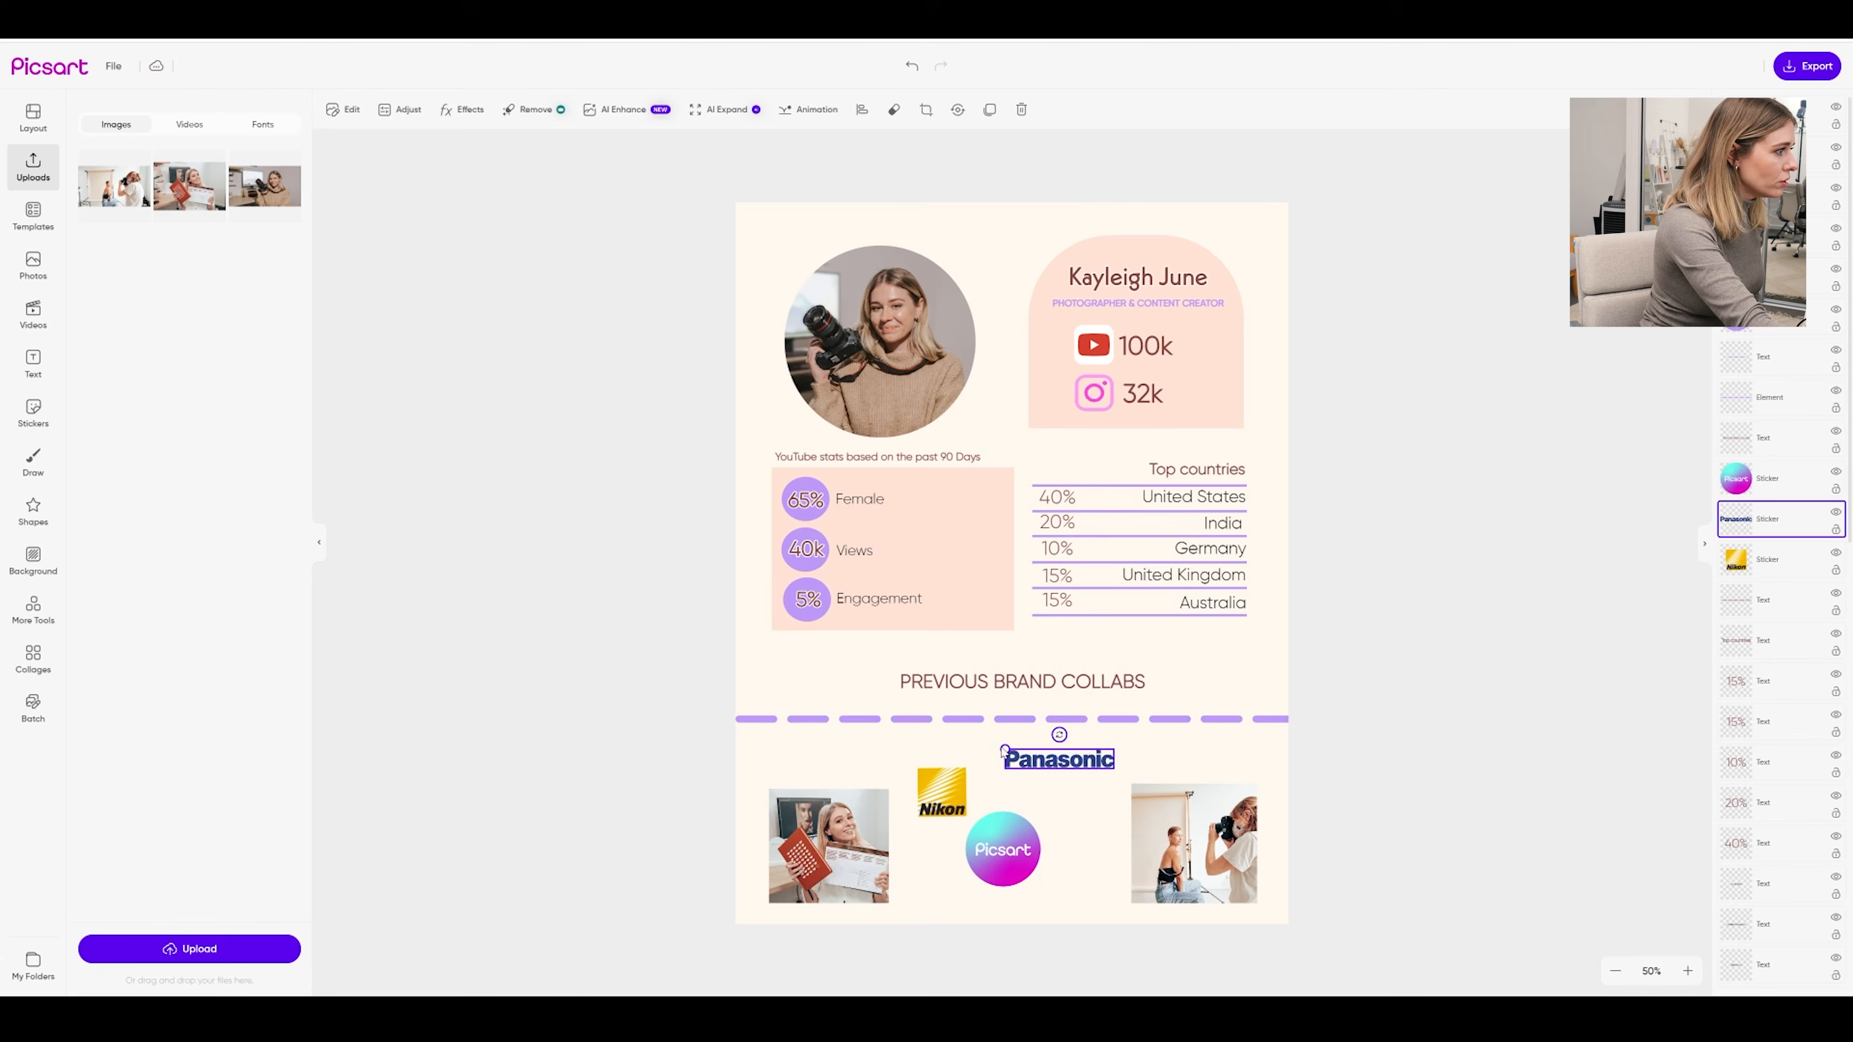